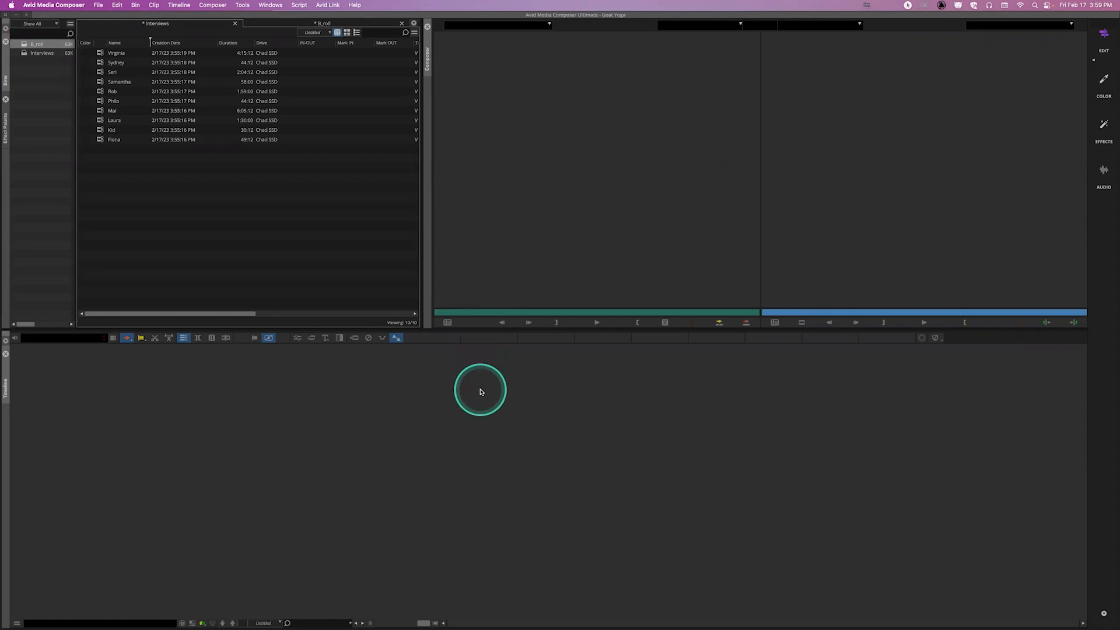
Create a new sequence in a new bin and name it Layered FX.
left_click(481, 392)
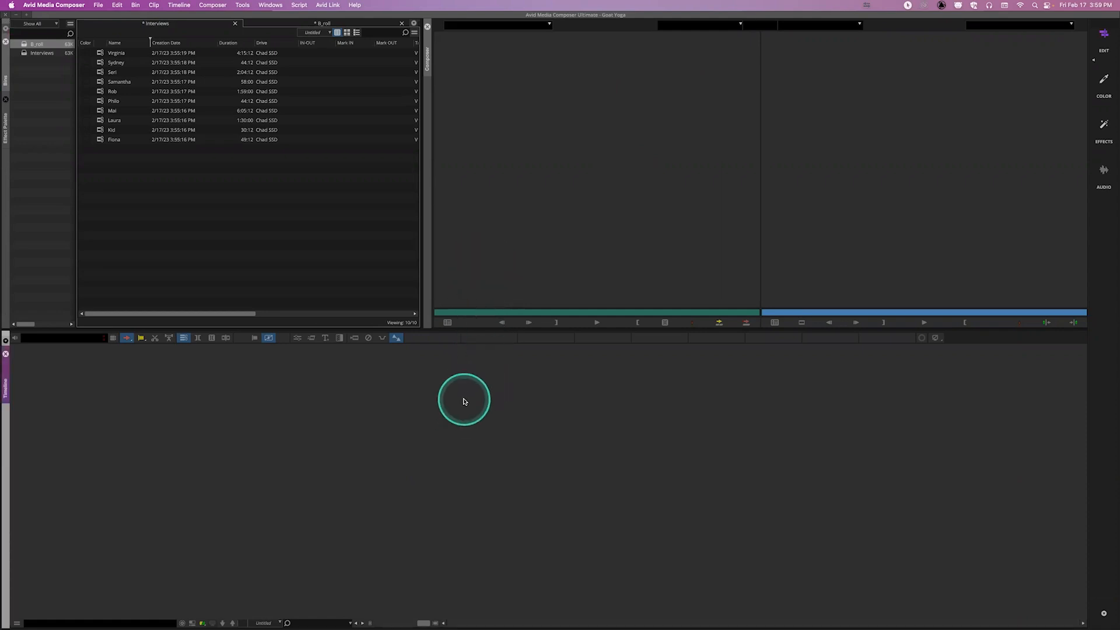
key("super+shift+n")
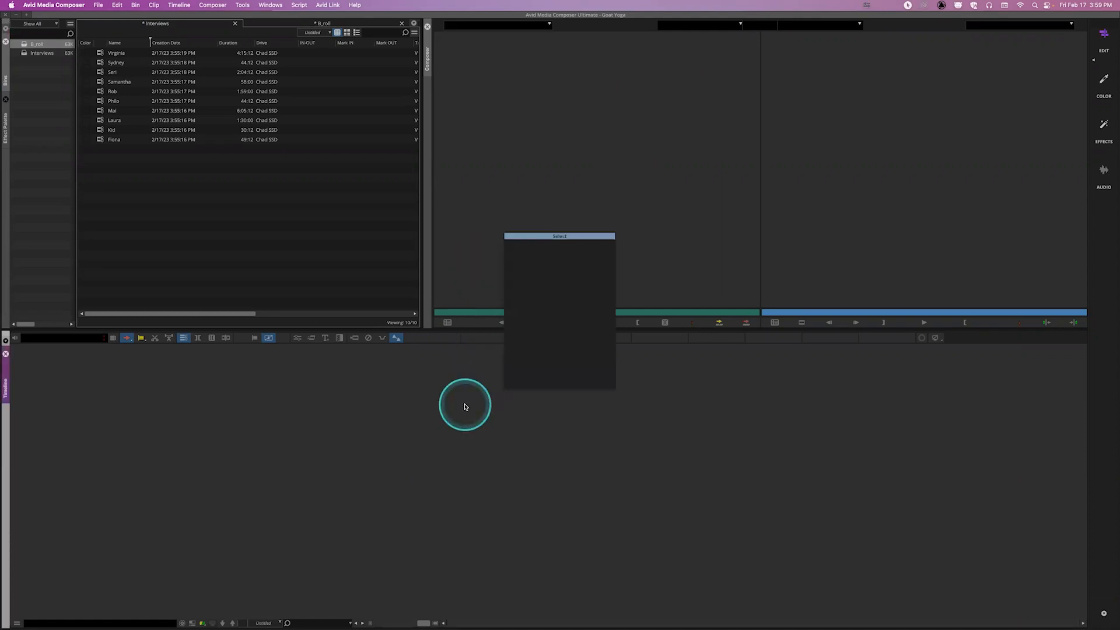
left_click(558, 357)
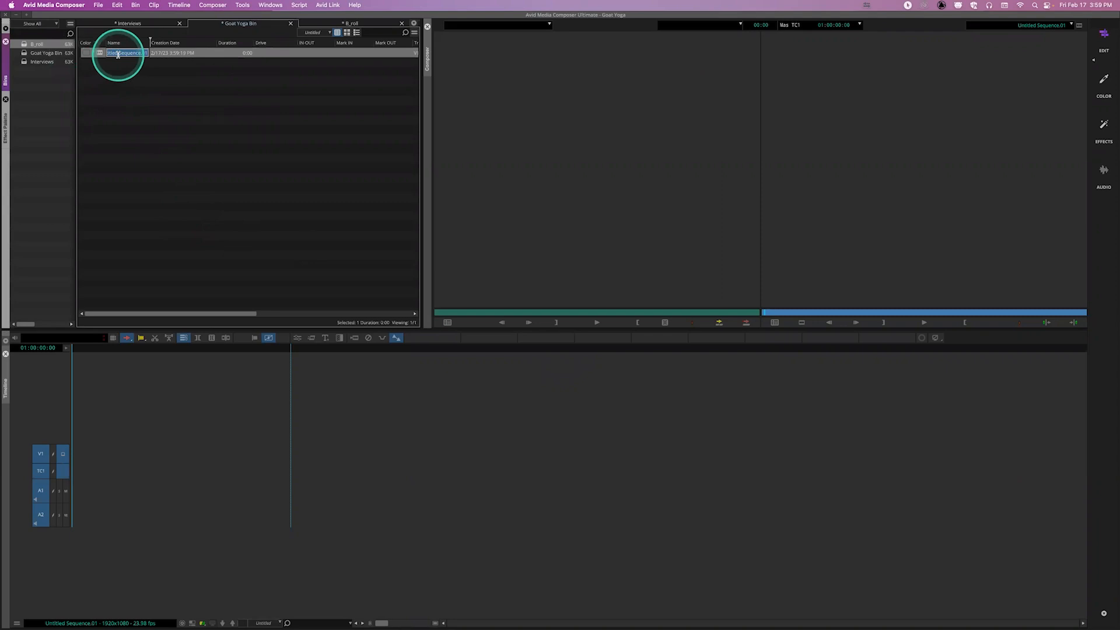
type("Layered FX")
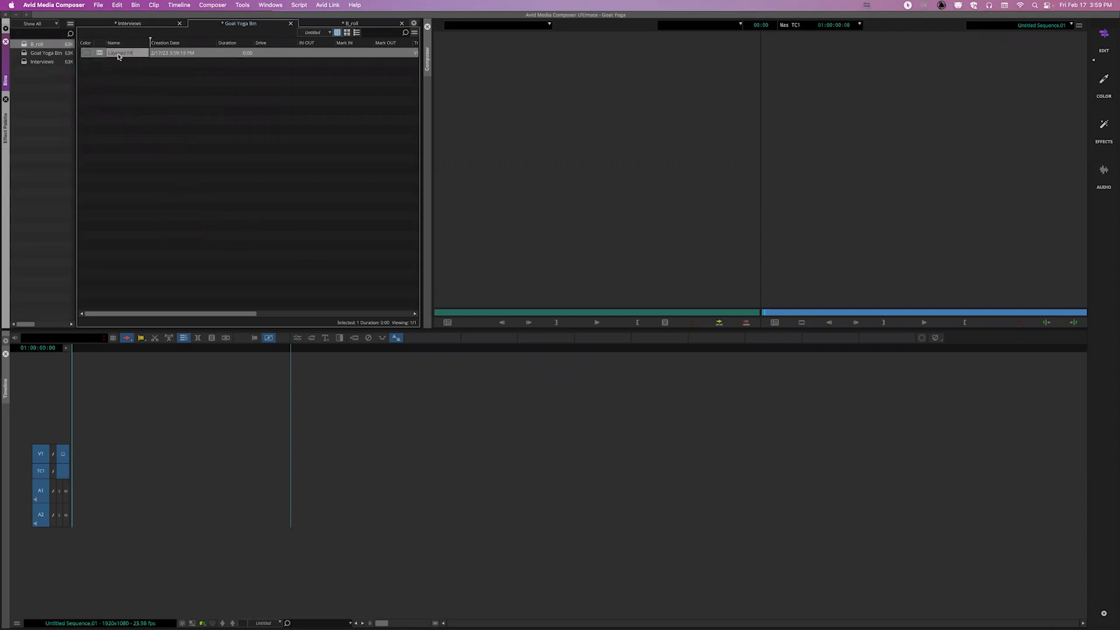
key("Return")
Rename the Goat Yoga Bin as Sequences and save the bins.
left_click(45, 52)
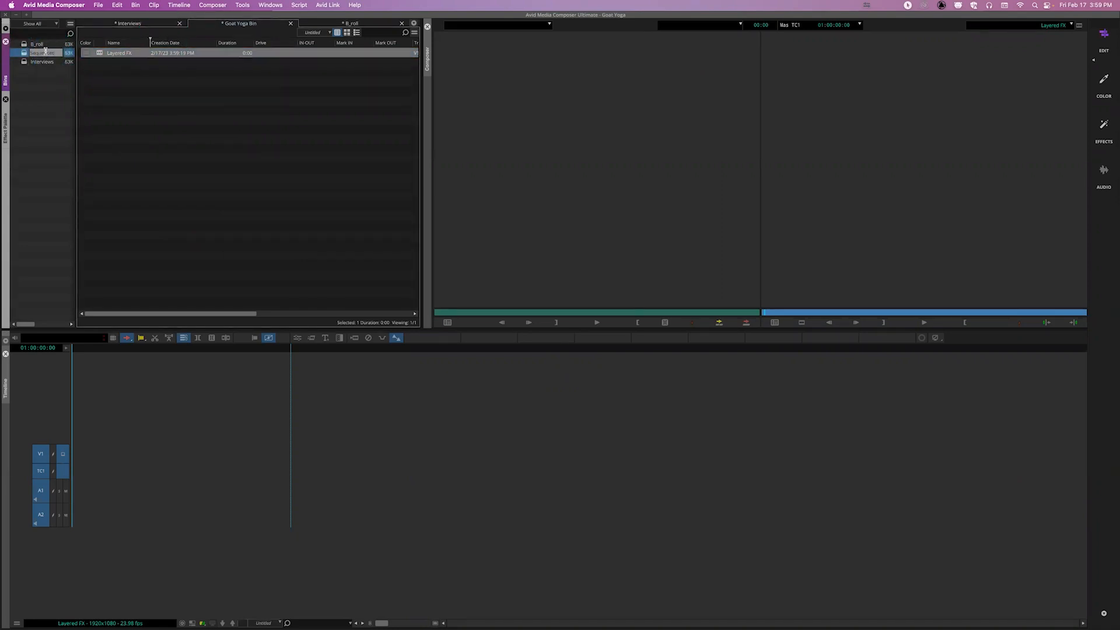
key("super+s")
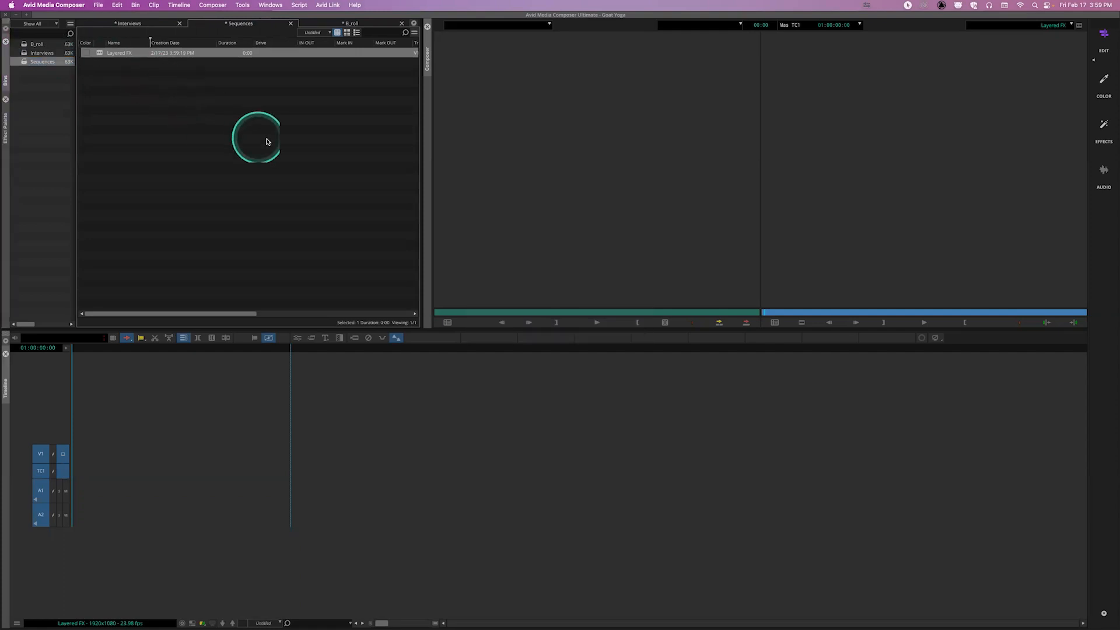
left_click(290, 157)
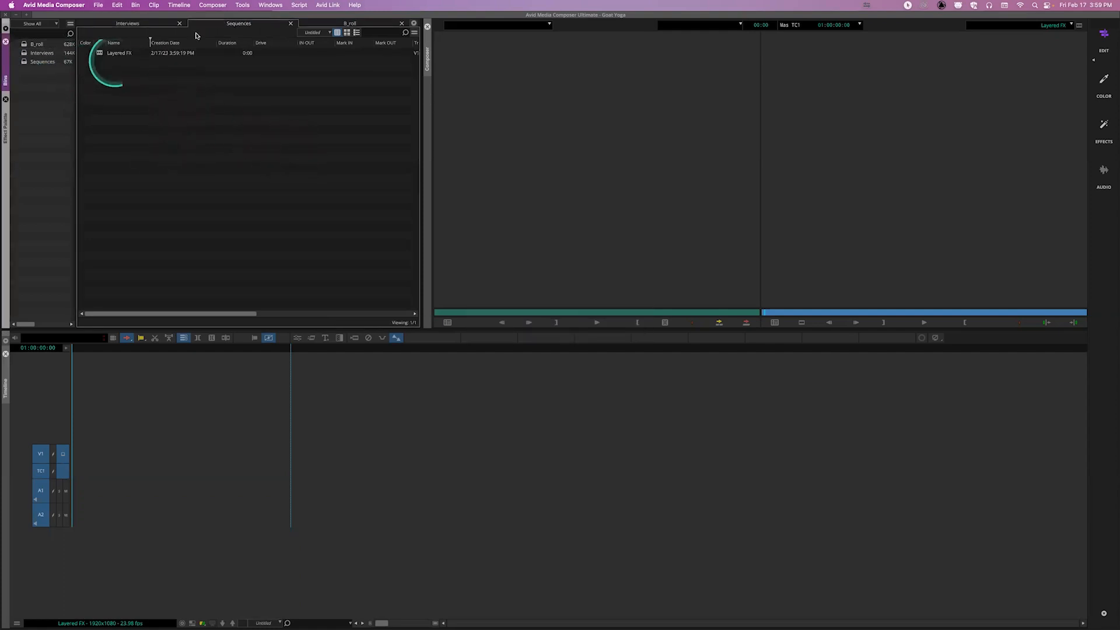
Load the first clip of the Interviews bin into the source monitor at its beginning.
left_click(148, 24)
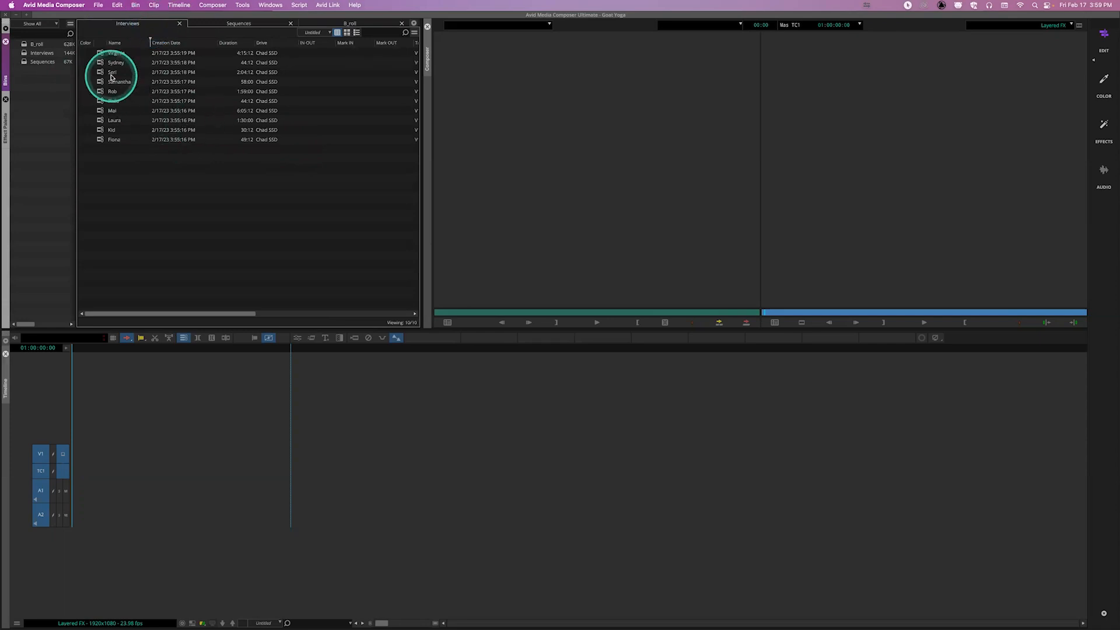
double_click(100, 53)
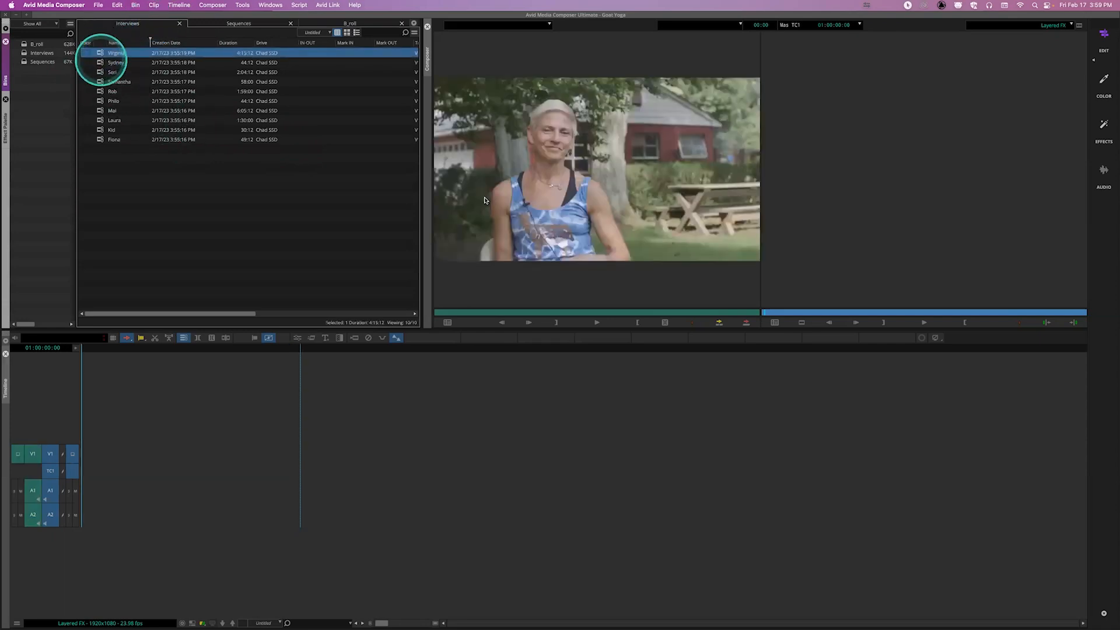
left_click_drag(439, 312, 431, 310)
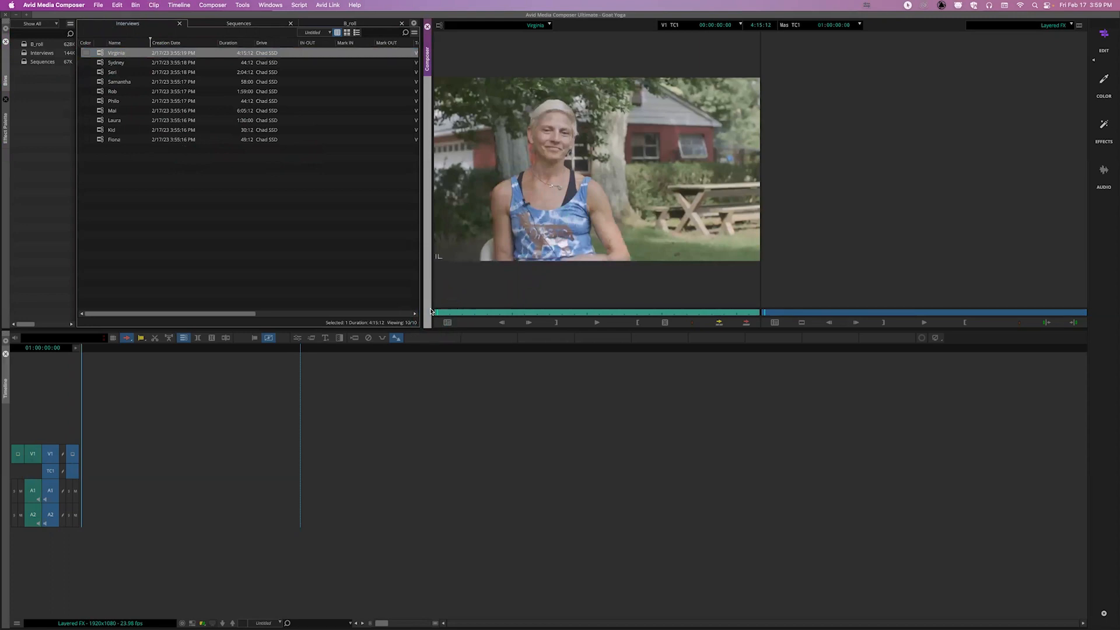
Play the interview clip and mark an in point at about 11 seconds and an out point at about 36 seconds.
key("space")
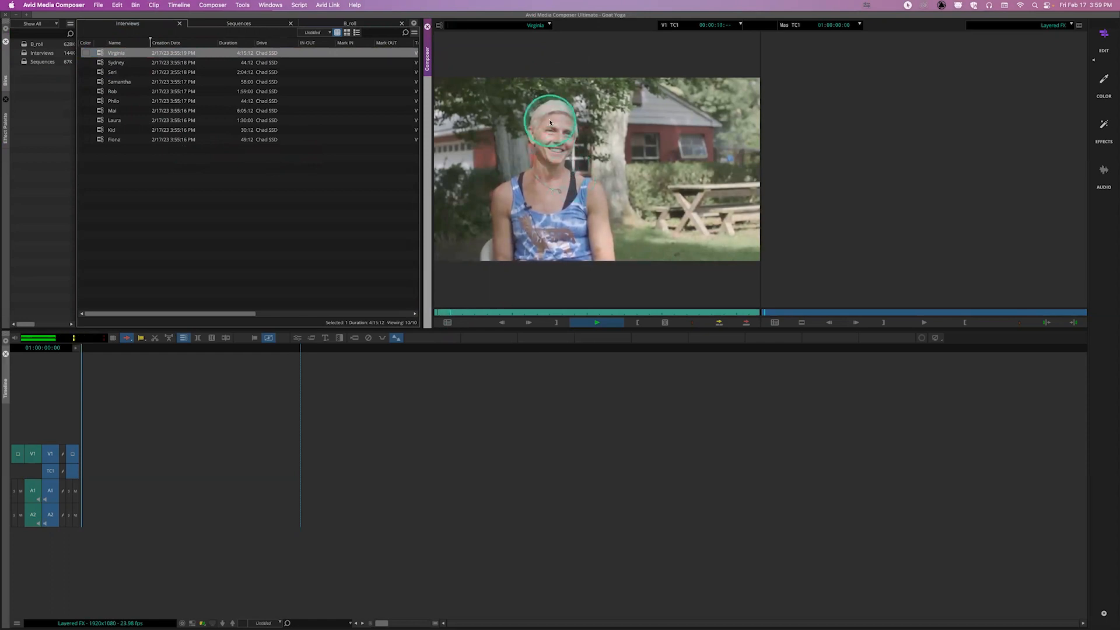
key("i")
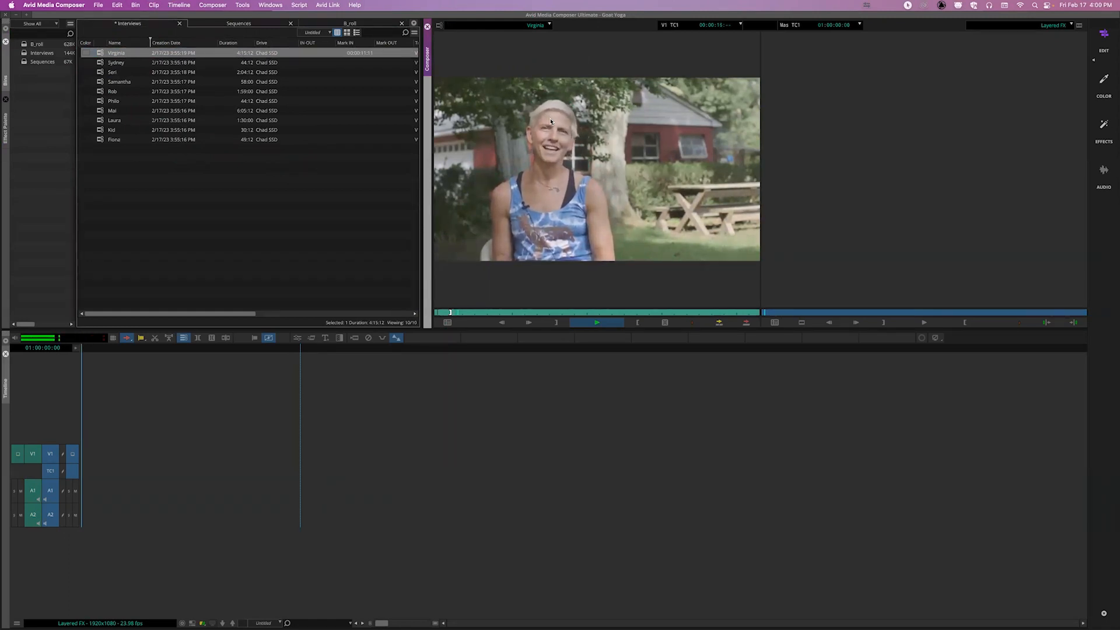
left_click(559, 211)
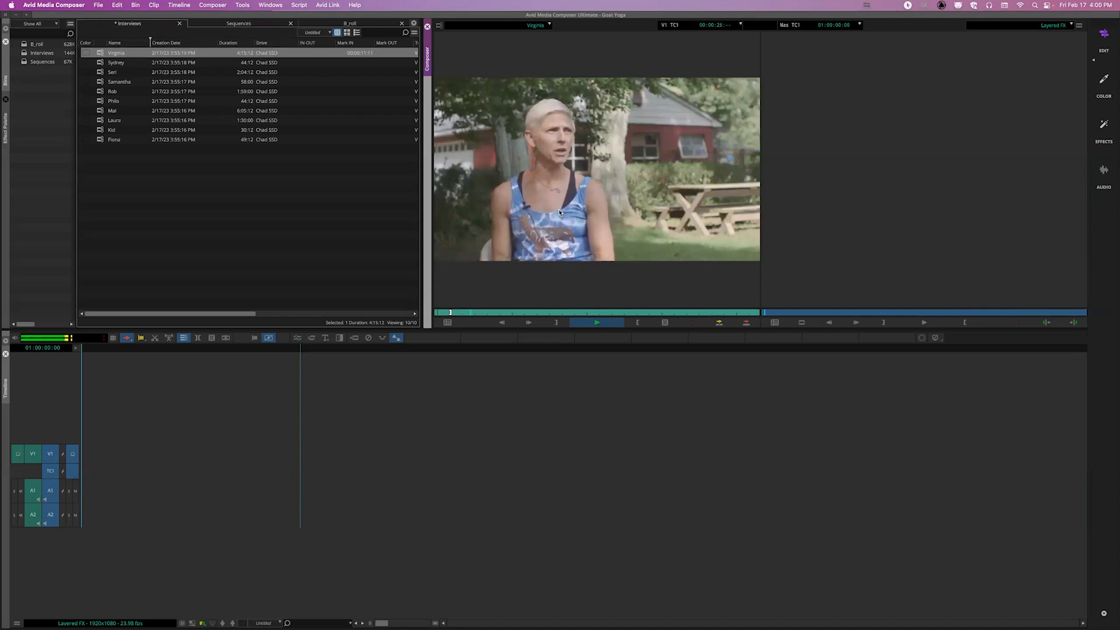
left_click(564, 237)
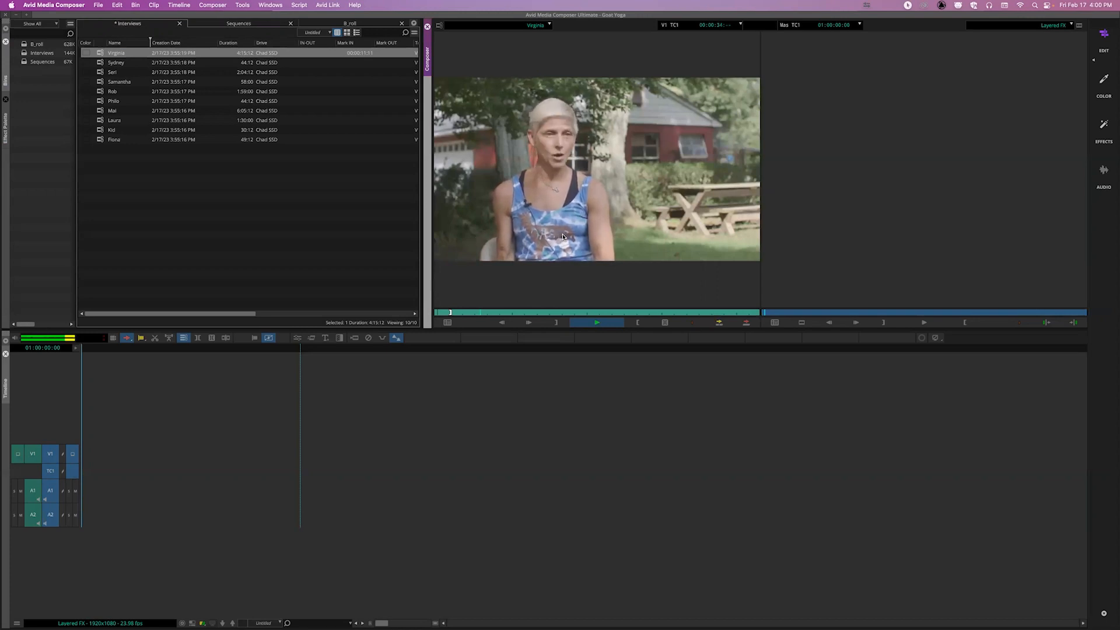
key("space")
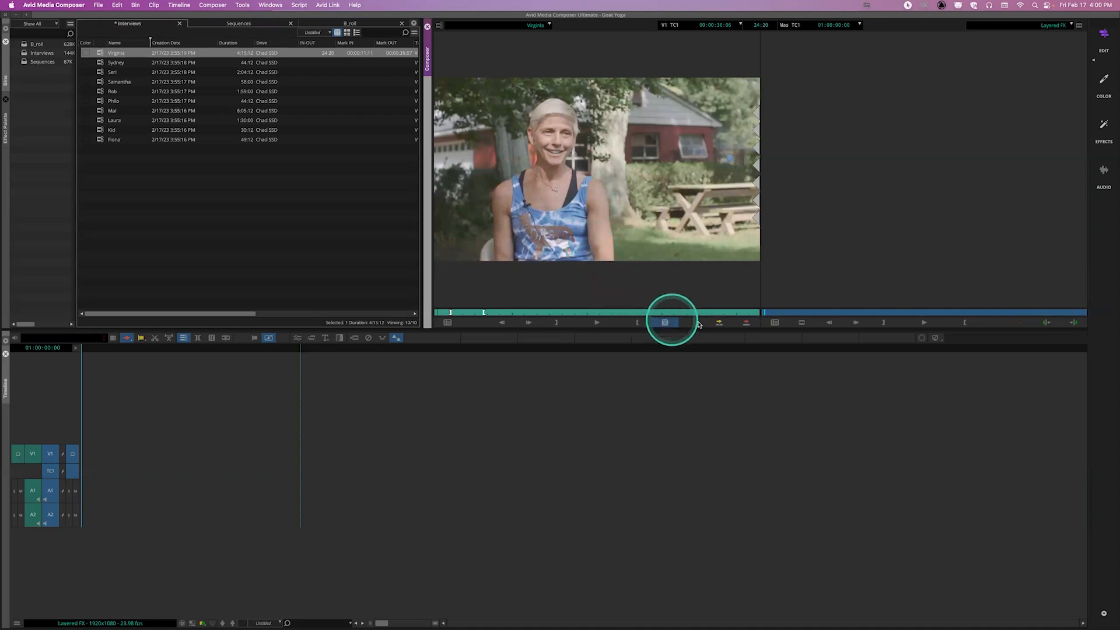
left_click(717, 324)
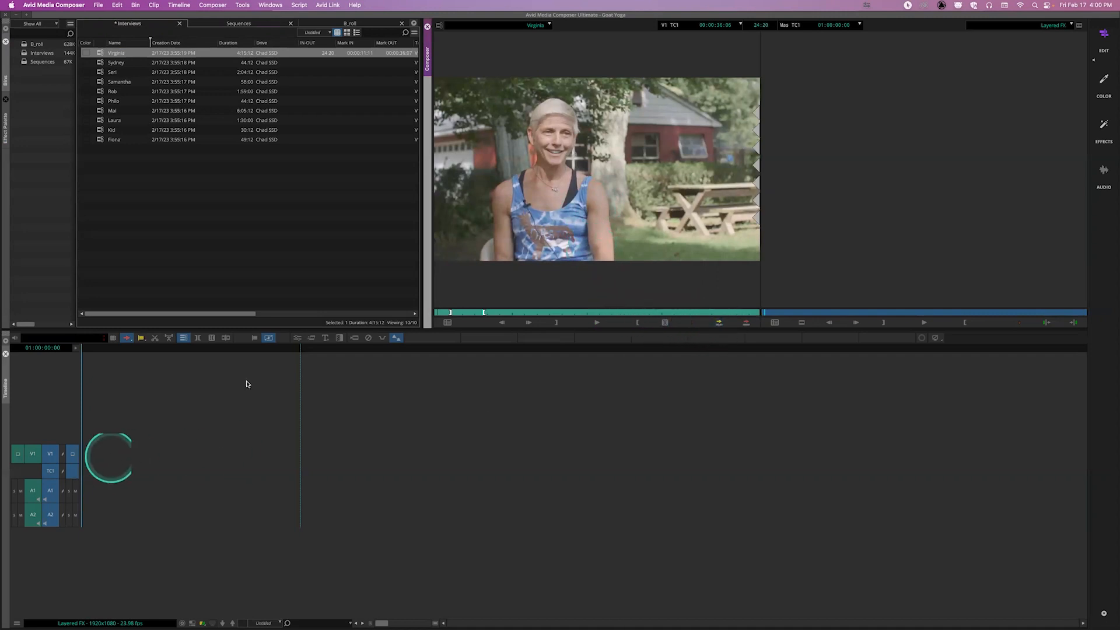
Compare the clip's two microphone channels by soloing source tracks A1 and A2 during playback.
left_click(15, 494)
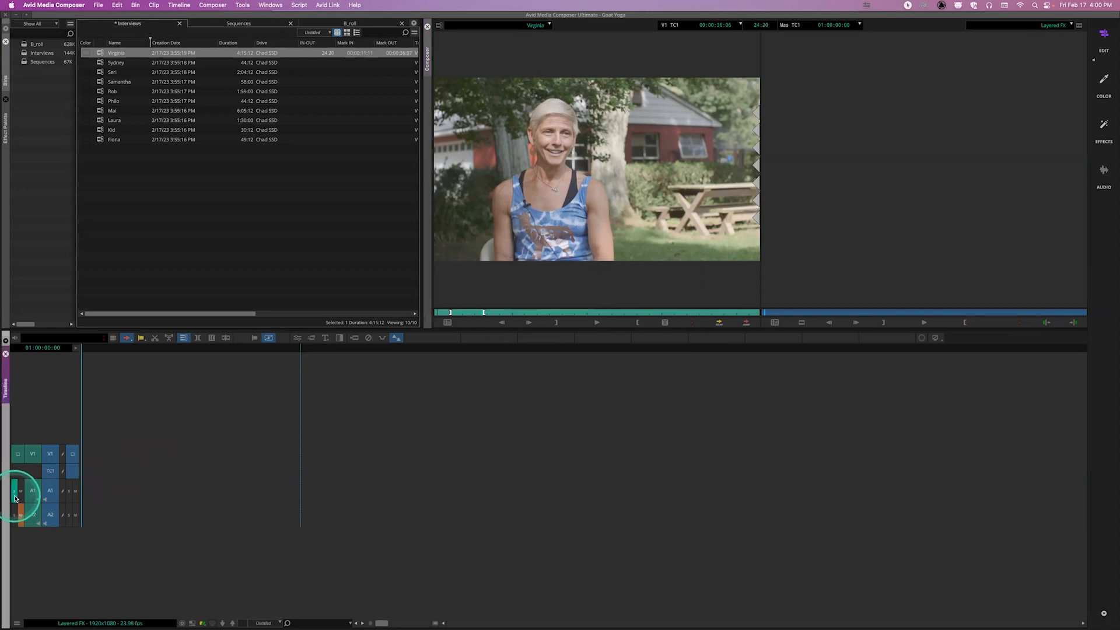
key("space")
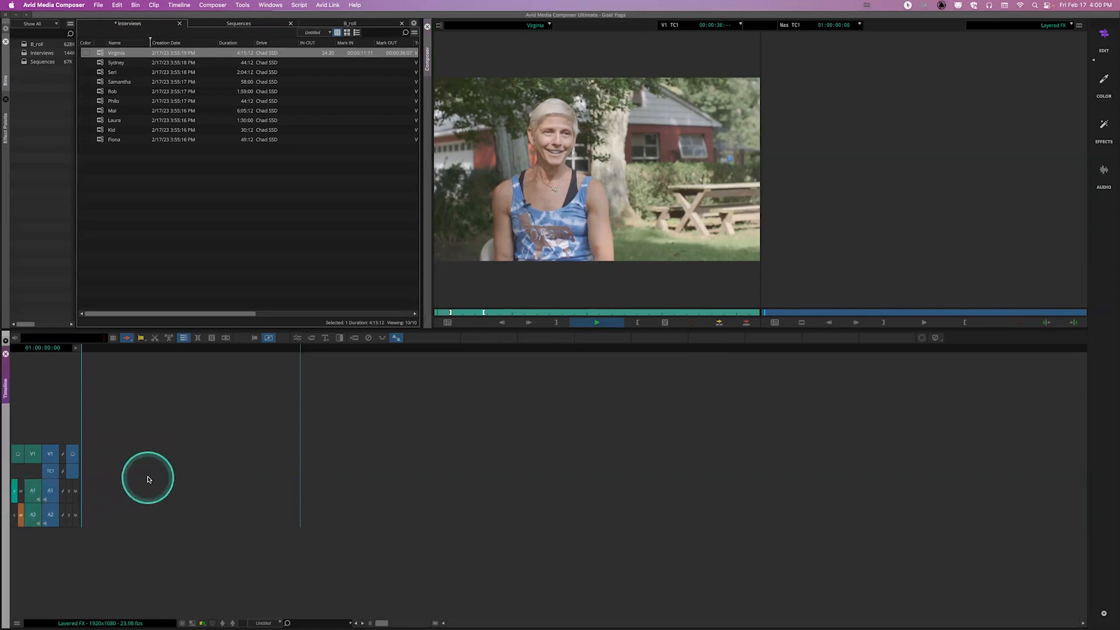
key("space")
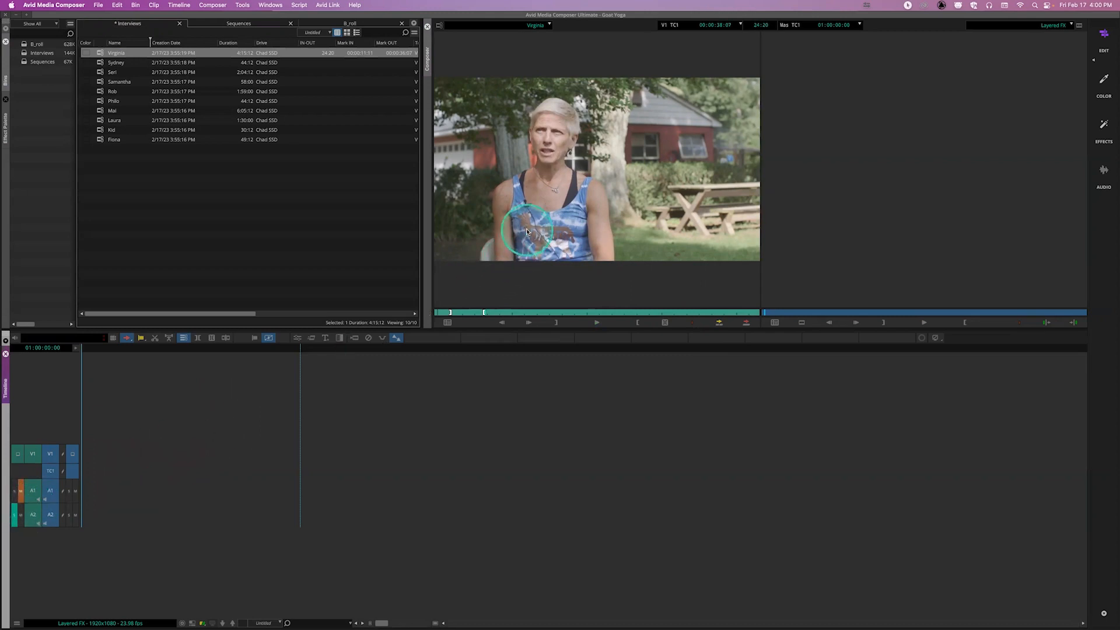
key("space")
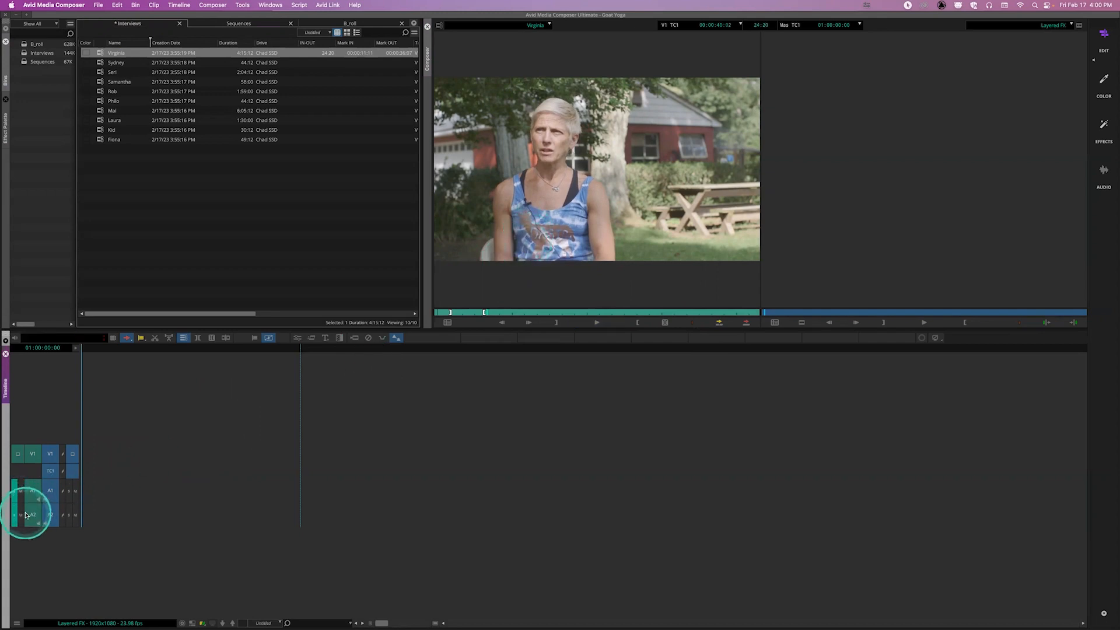
Patch source audio A2 to sequence track A1 and splice the marked interview section into the Layered FX sequence.
left_click_drag(48, 491, 35, 516)
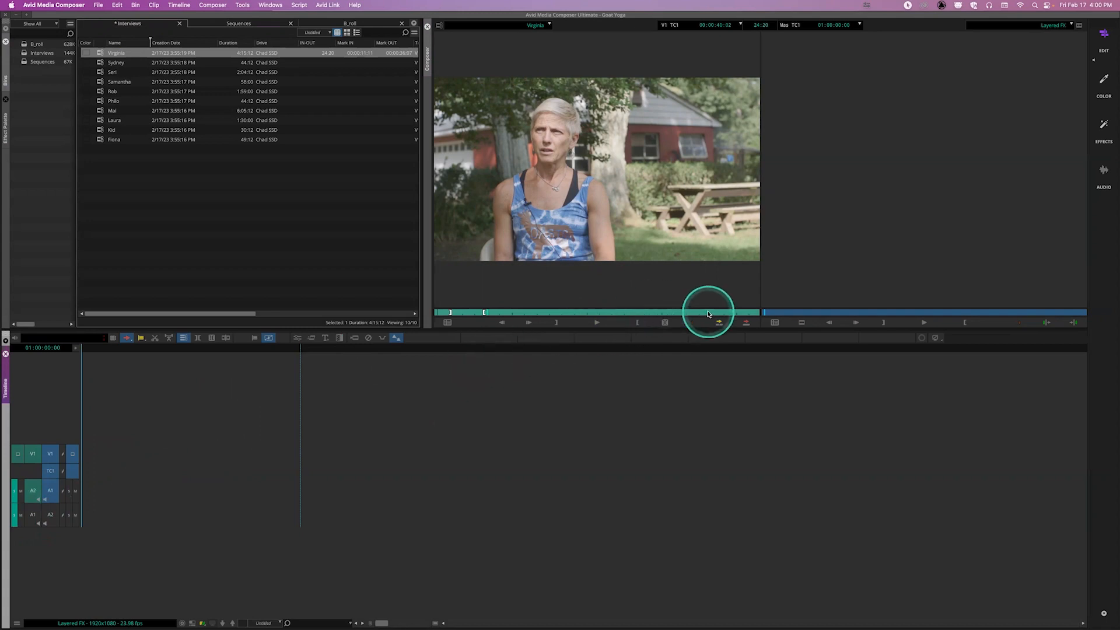
key("shift+d")
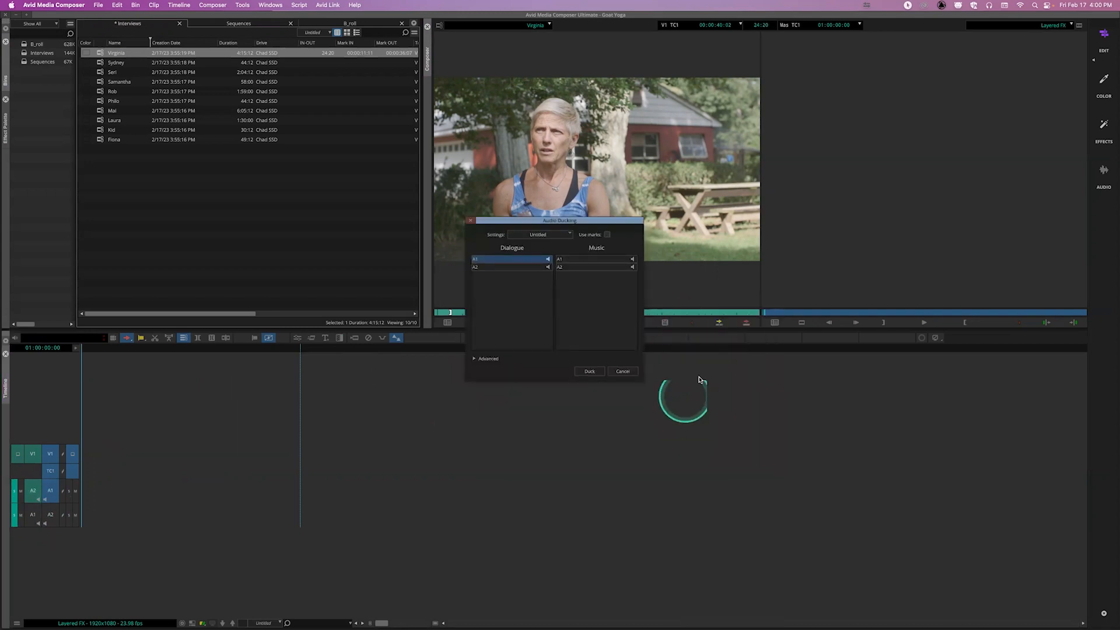
left_click(616, 372)
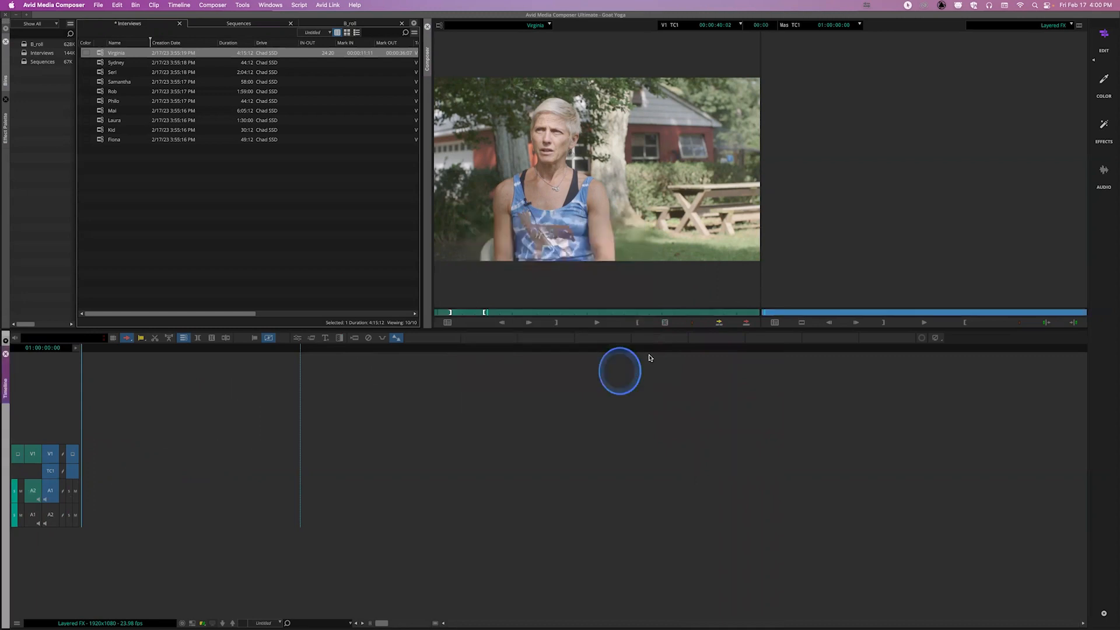
left_click(719, 324)
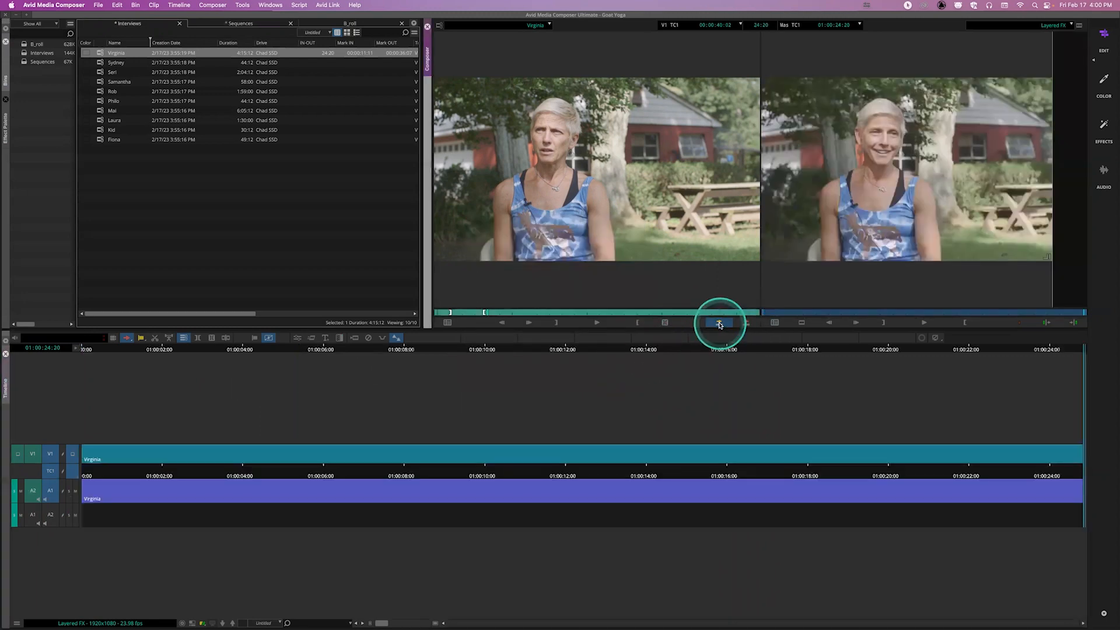
Configure the Composer window to always display two rows of data above and two rows of buttons below the monitors.
right_click(613, 214)
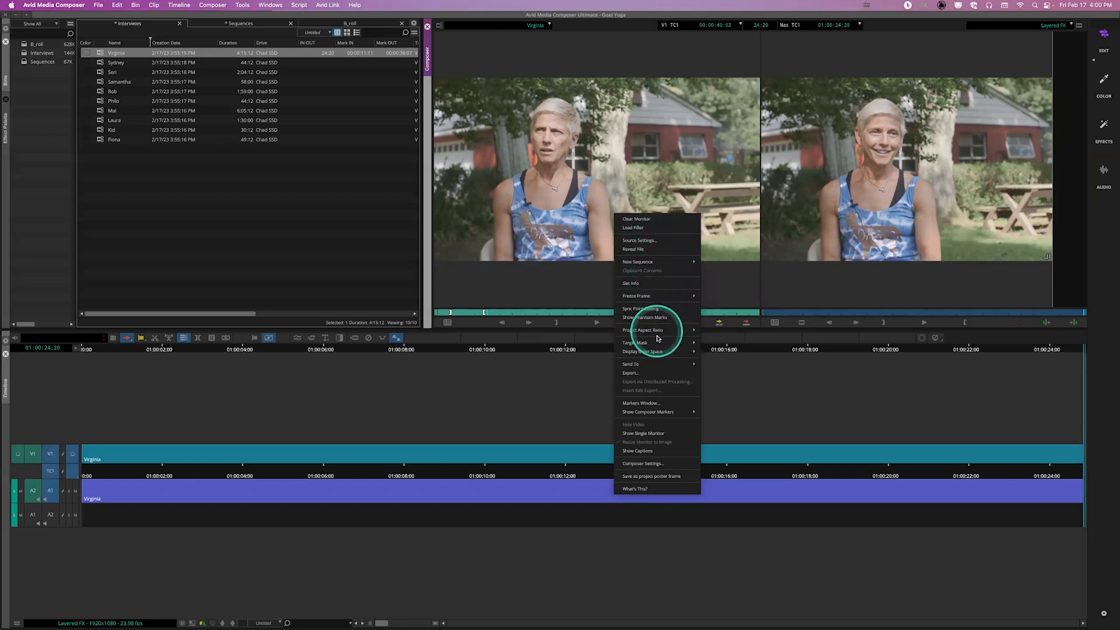
left_click(657, 462)
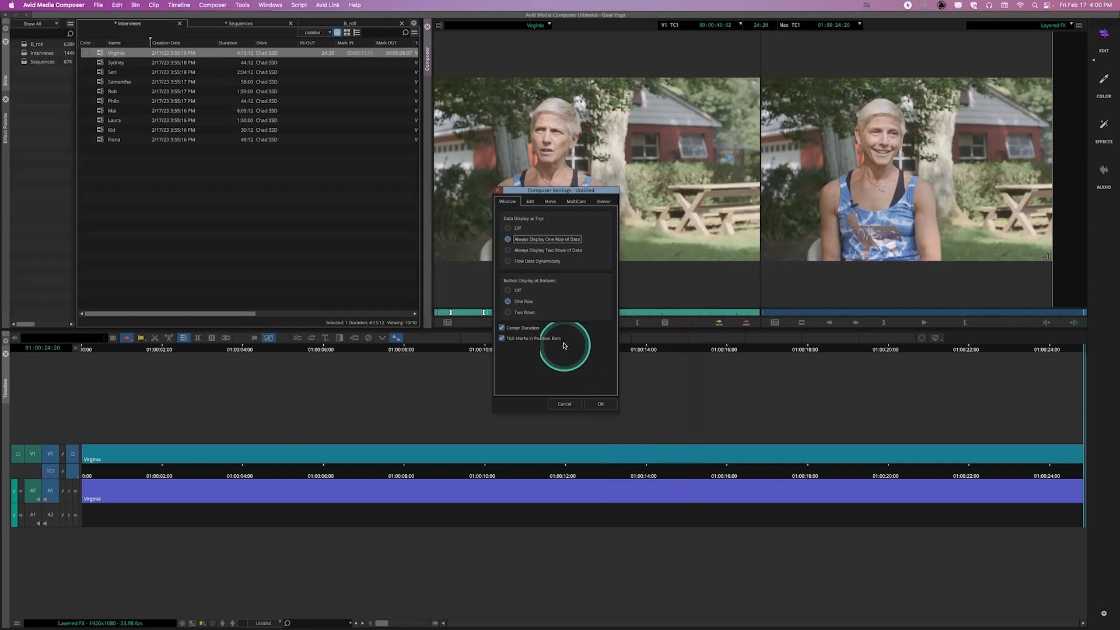
left_click(521, 251)
left_click(517, 312)
left_click(604, 406)
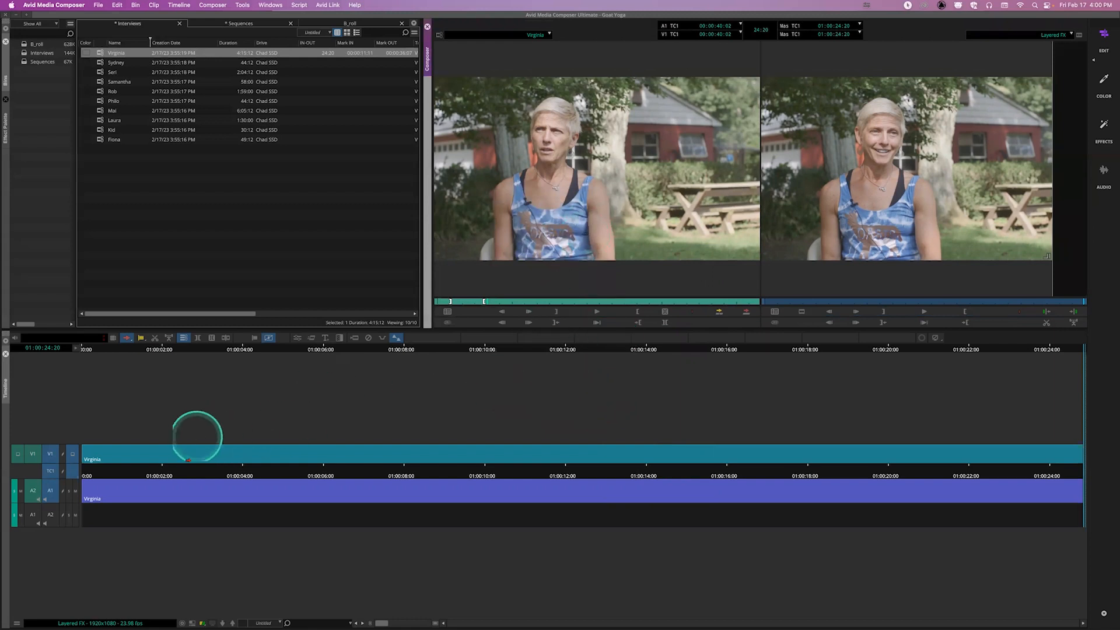
Return to the start of the Layered FX sequence and add a second video track, V2.
left_click(174, 475)
left_click_drag(91, 478, 48, 480)
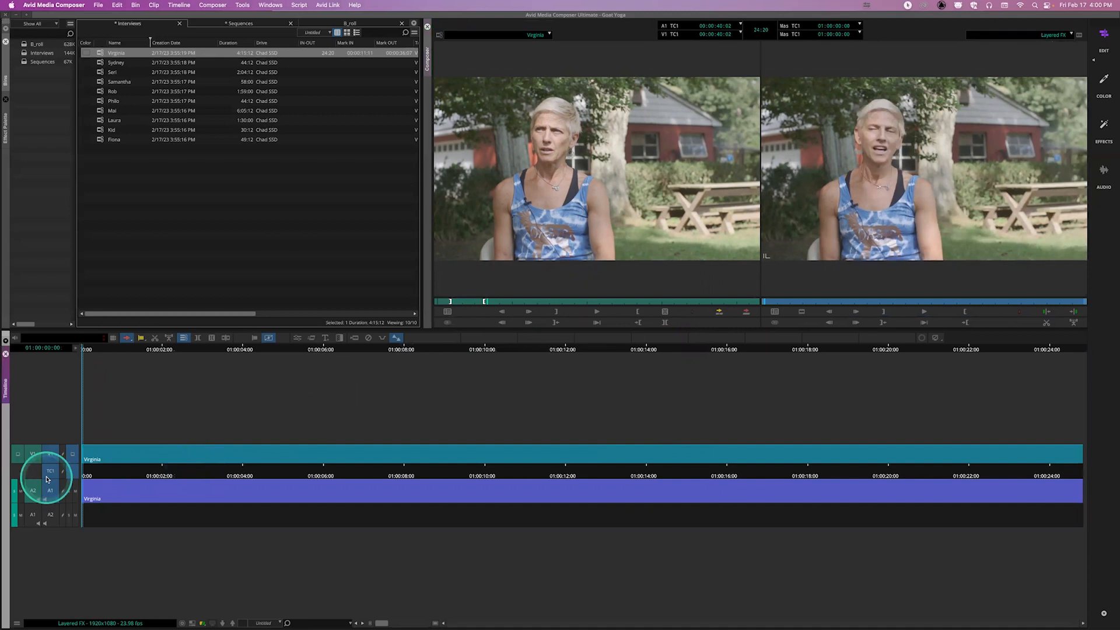
left_click(180, 5)
mouse_move(178, 18)
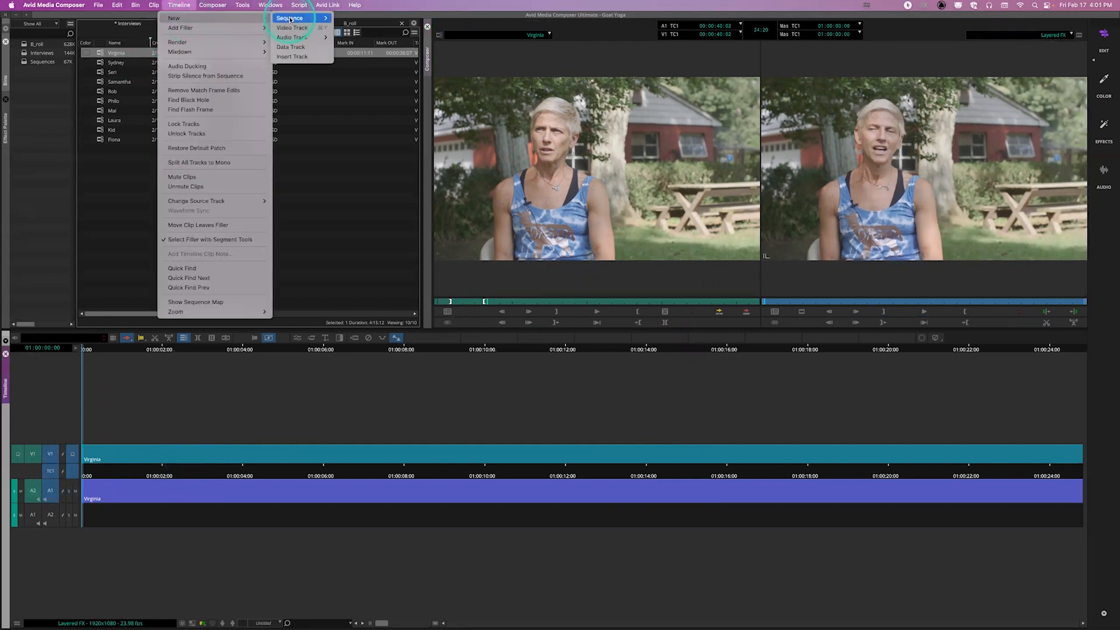
left_click(318, 28)
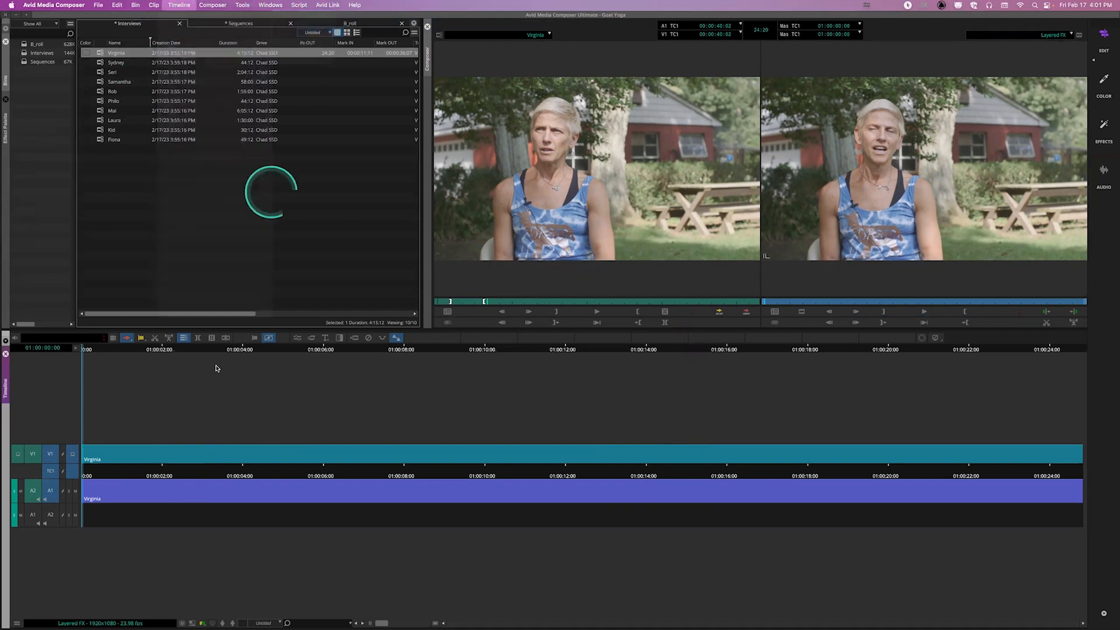
left_click(111, 477)
left_click(69, 479)
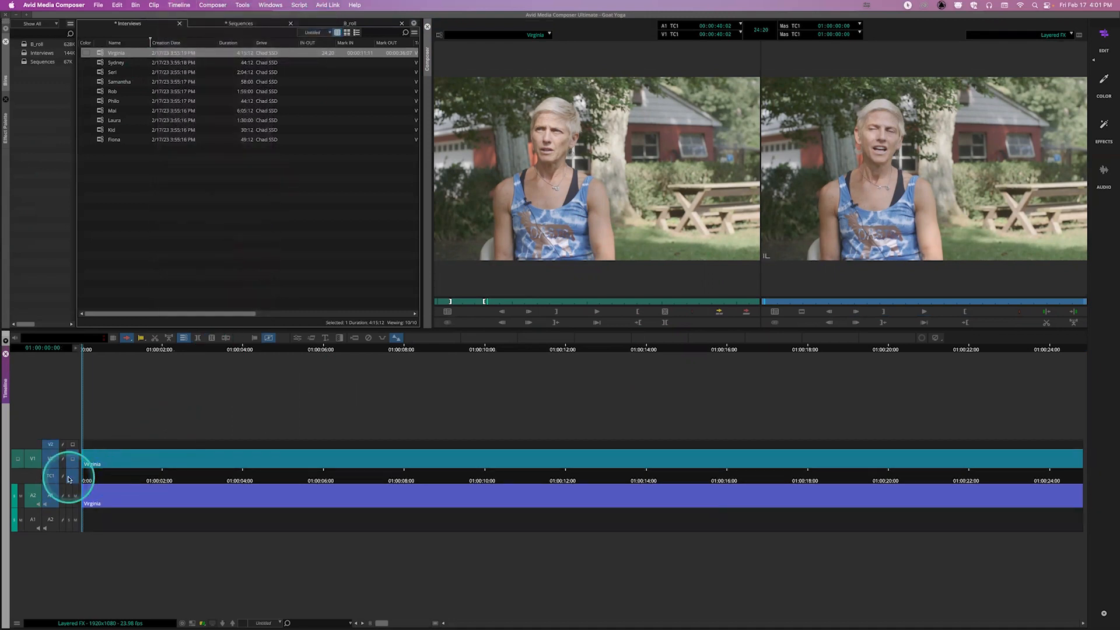
Play the sequence from its start and mark an in-to-out range about 02:16 long, ending at 01:00:04:22.
key("space")
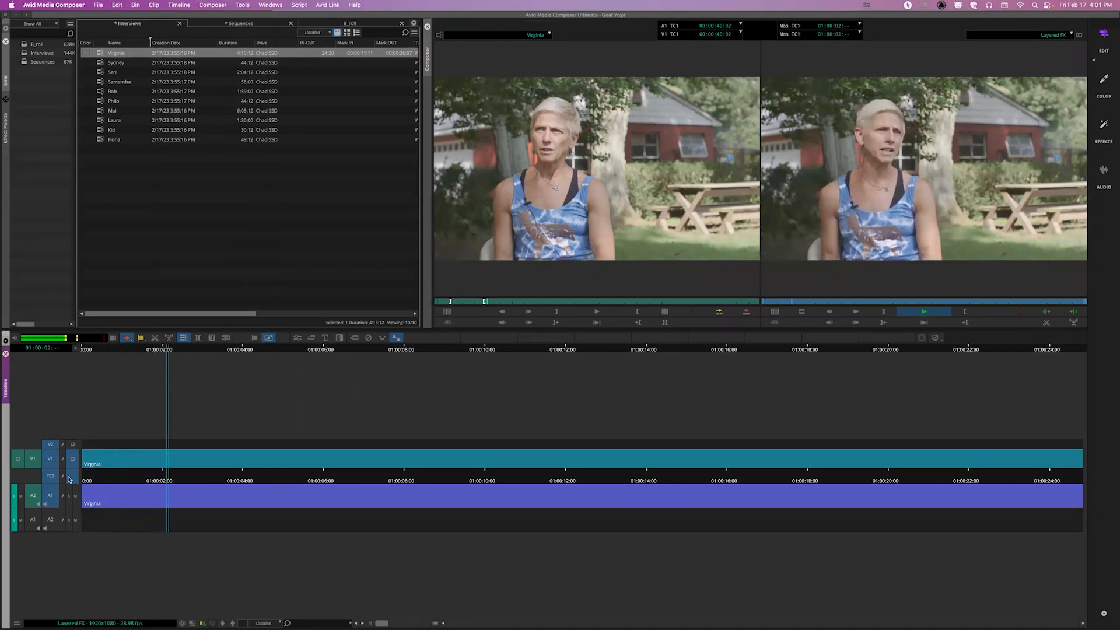
left_click(779, 290)
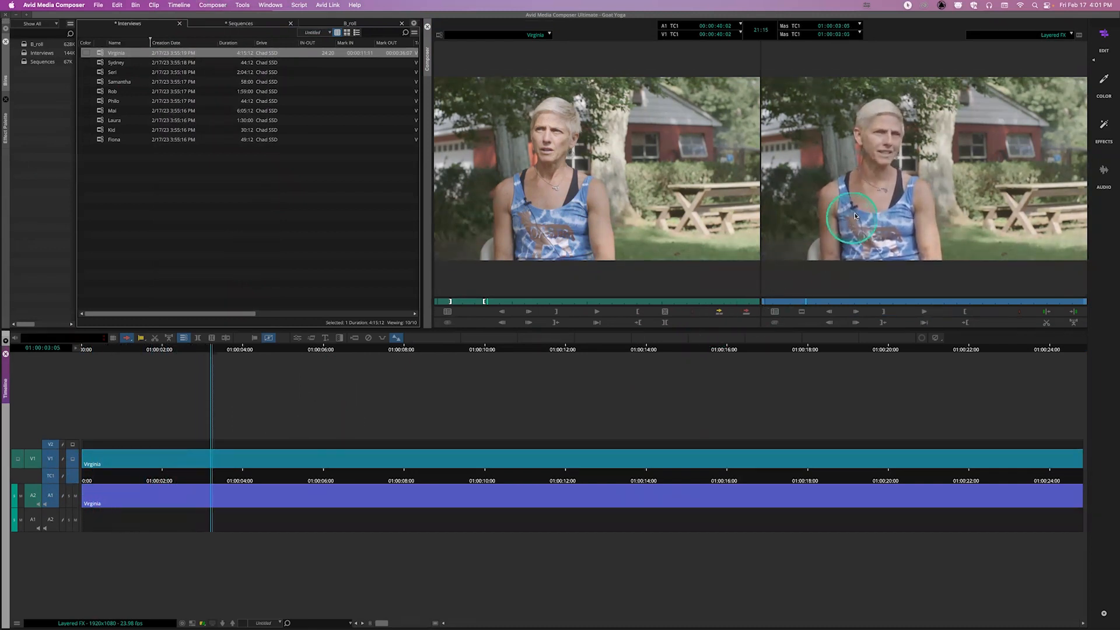
left_click(857, 215)
left_click_drag(218, 475, 26, 480)
key("space")
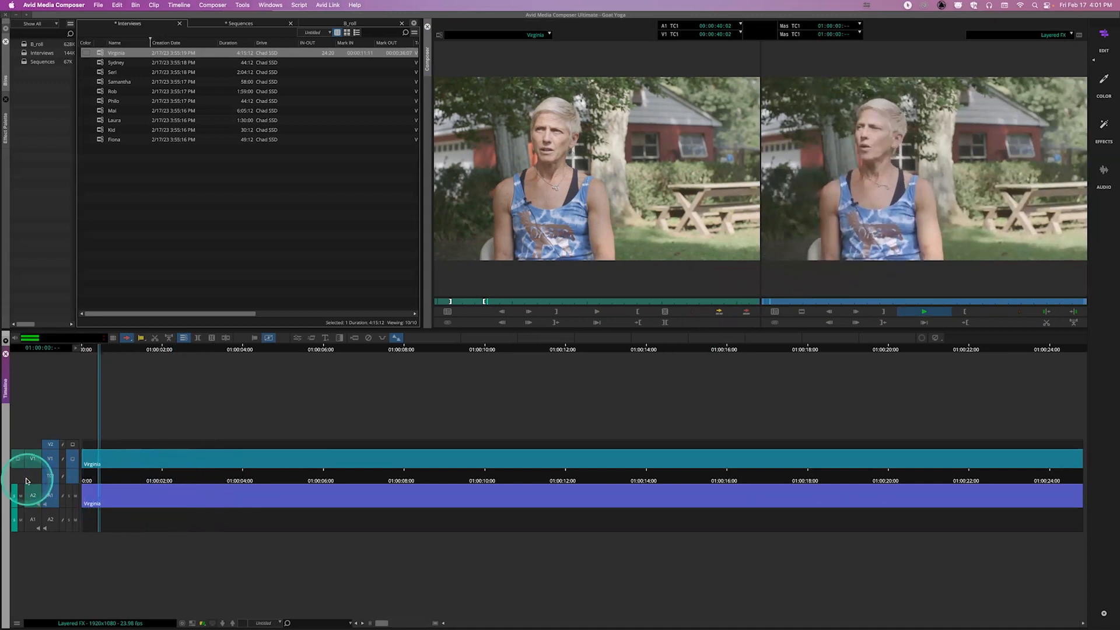
key("o")
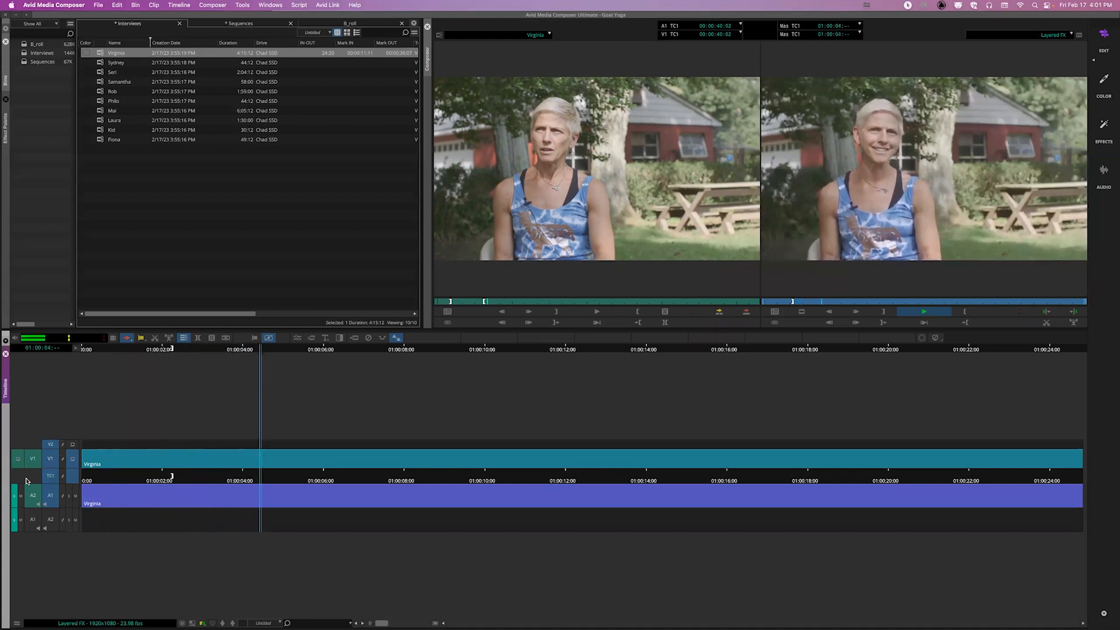
key("space")
key("o")
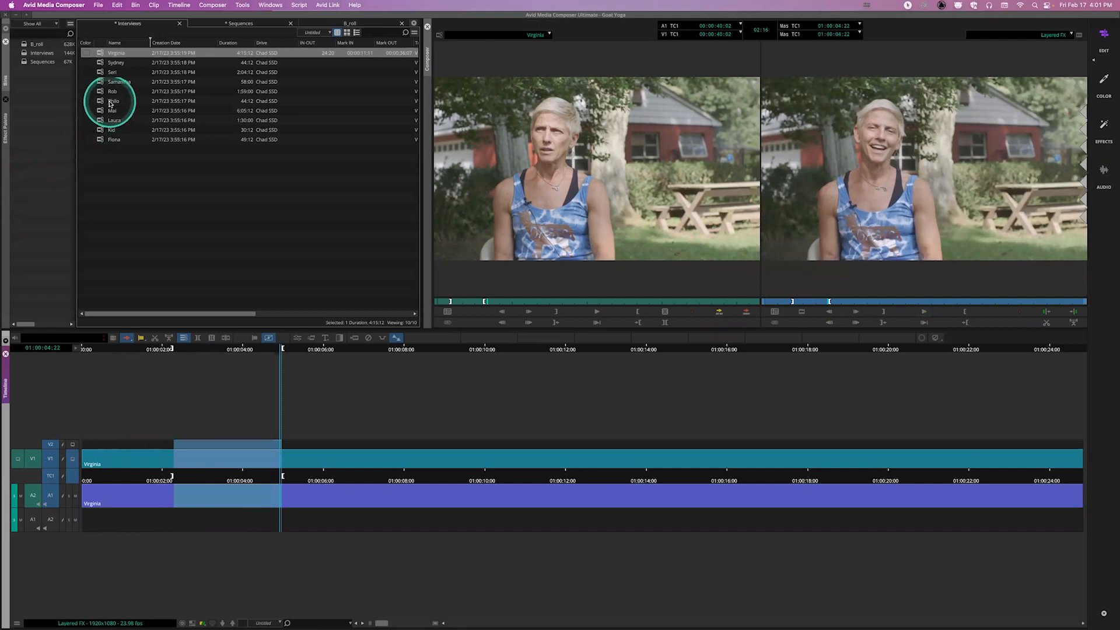
Show the B_roll bin as thumbnails, load clip A44 as the source, and mark its in point at 00:00:04:14.
left_click(350, 25)
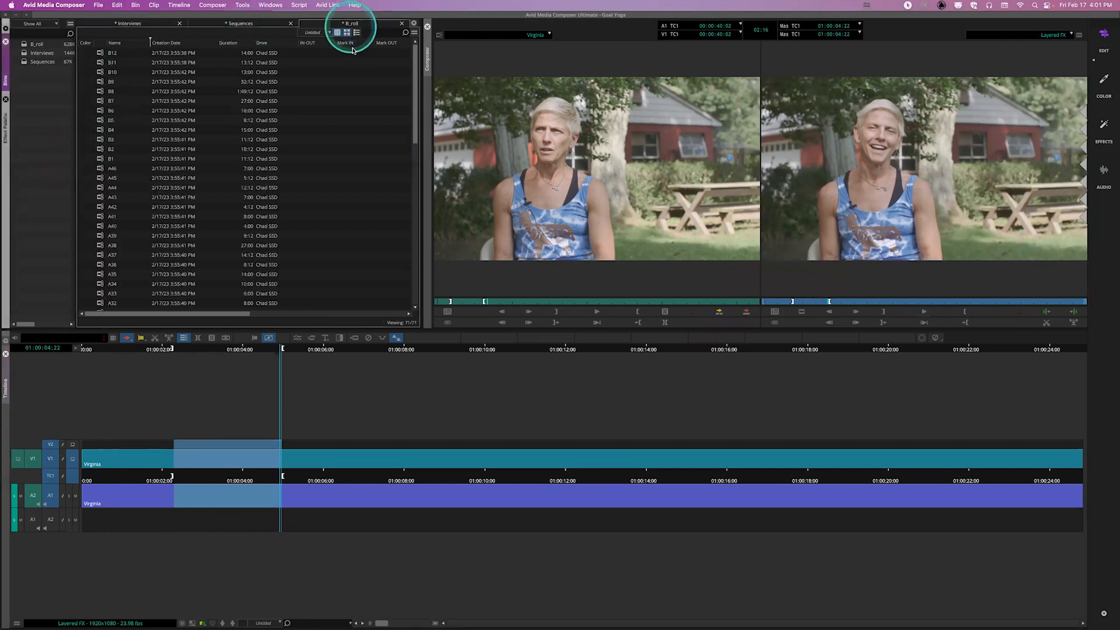
left_click(347, 33)
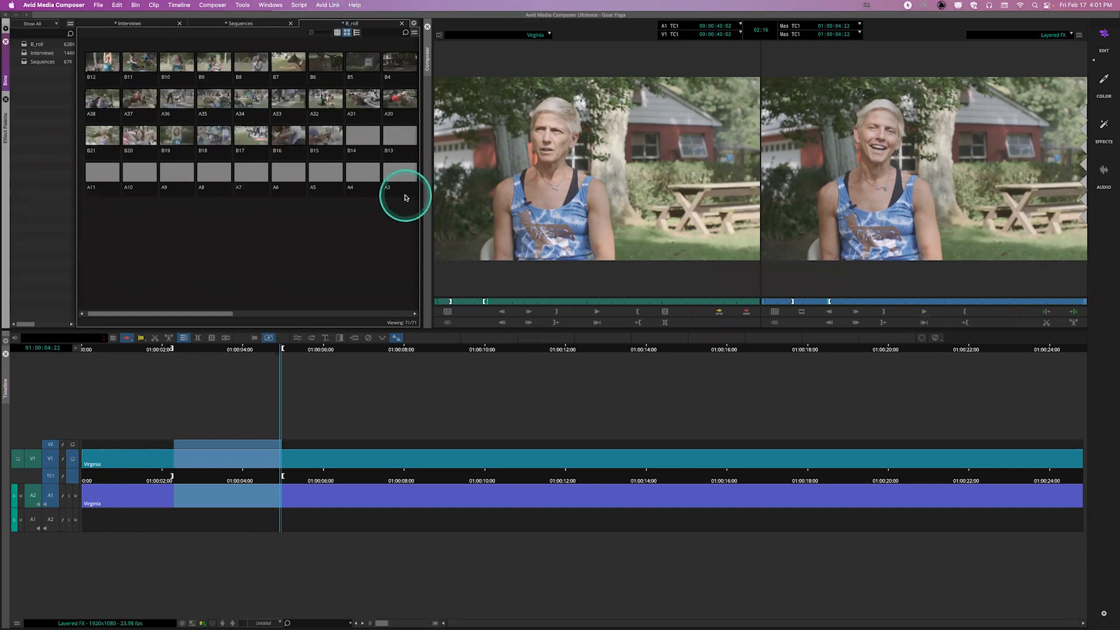
left_click_drag(200, 312, 340, 312)
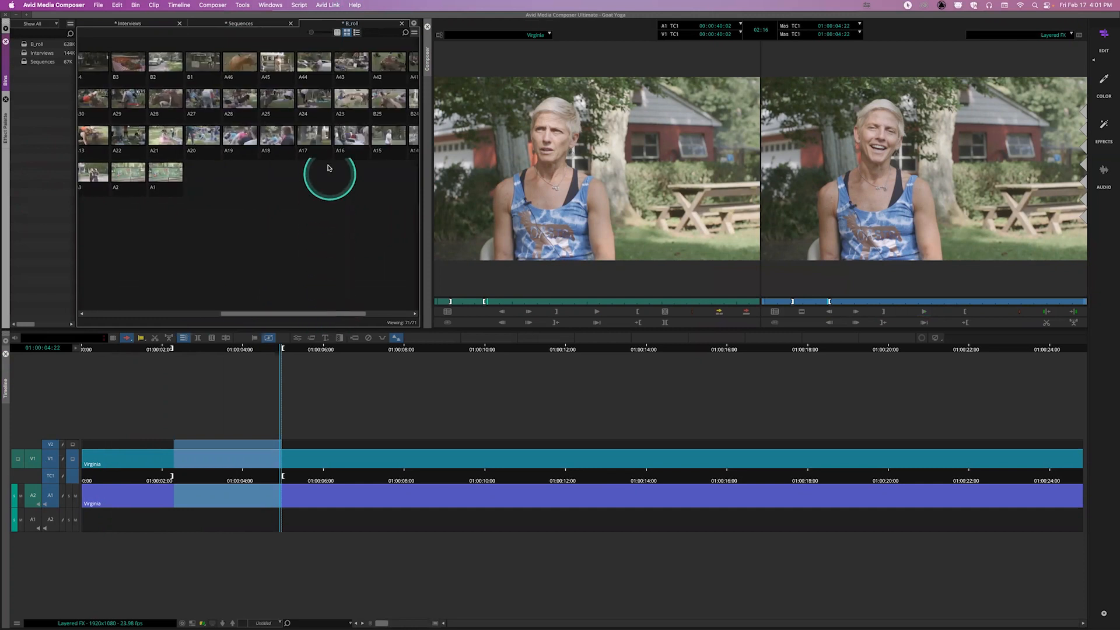
double_click(313, 64)
left_click(488, 301)
left_click_drag(489, 301, 554, 302)
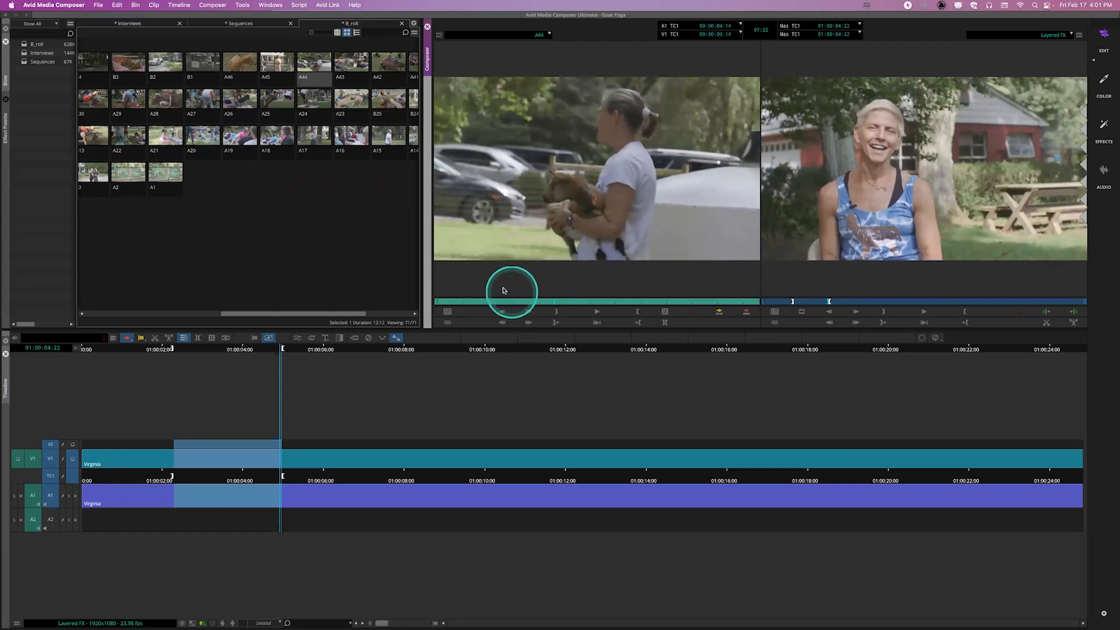
key("i")
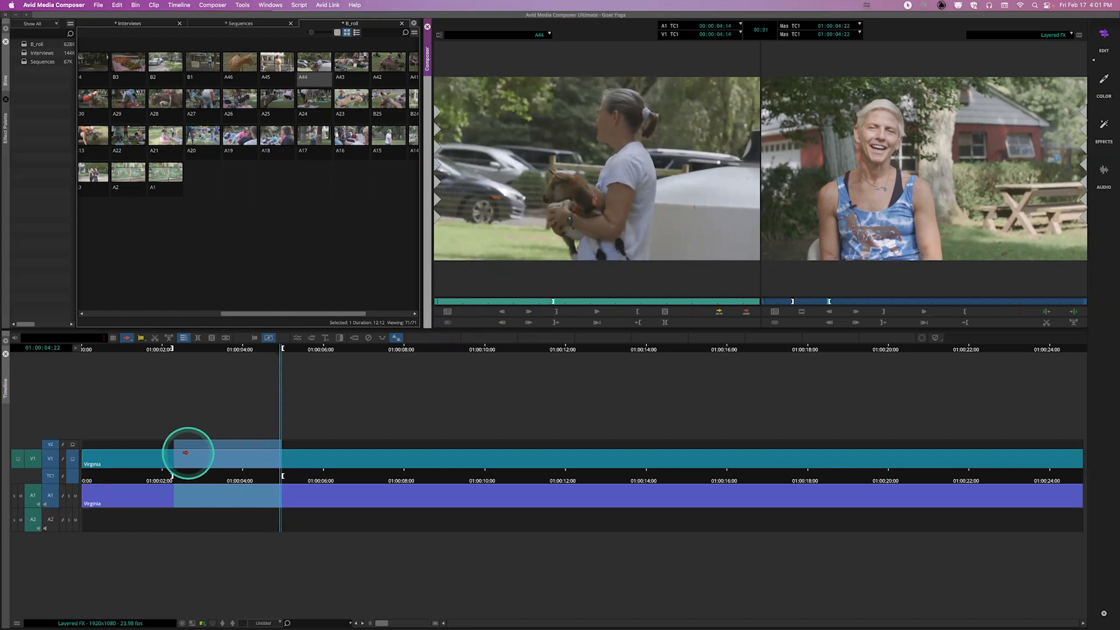
Play through the marked section of the sequence to review it.
left_click(153, 475)
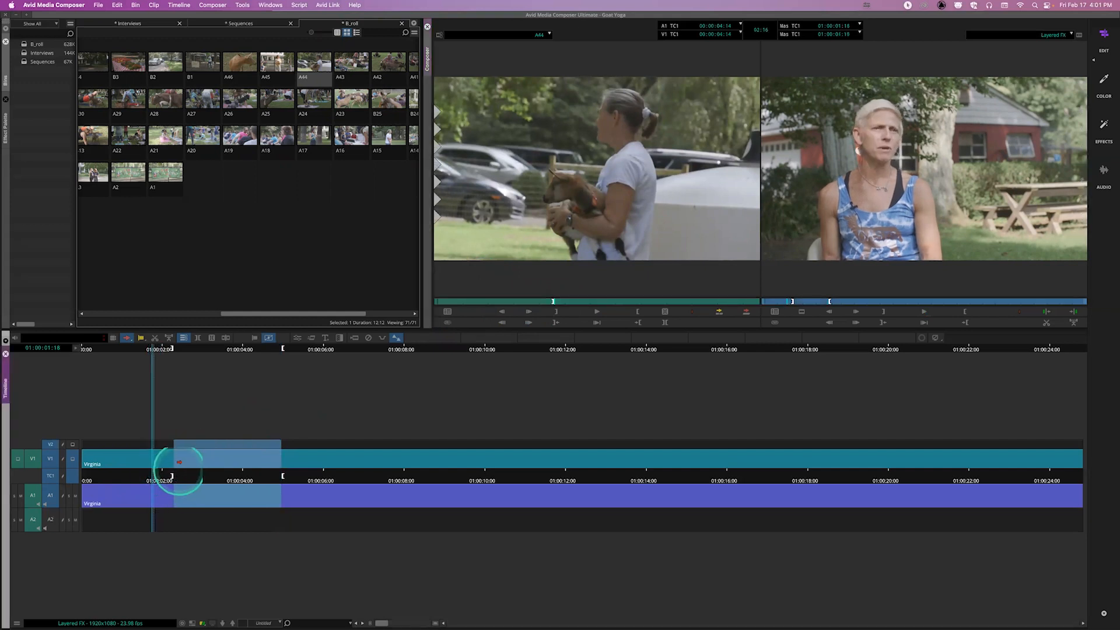
key("space")
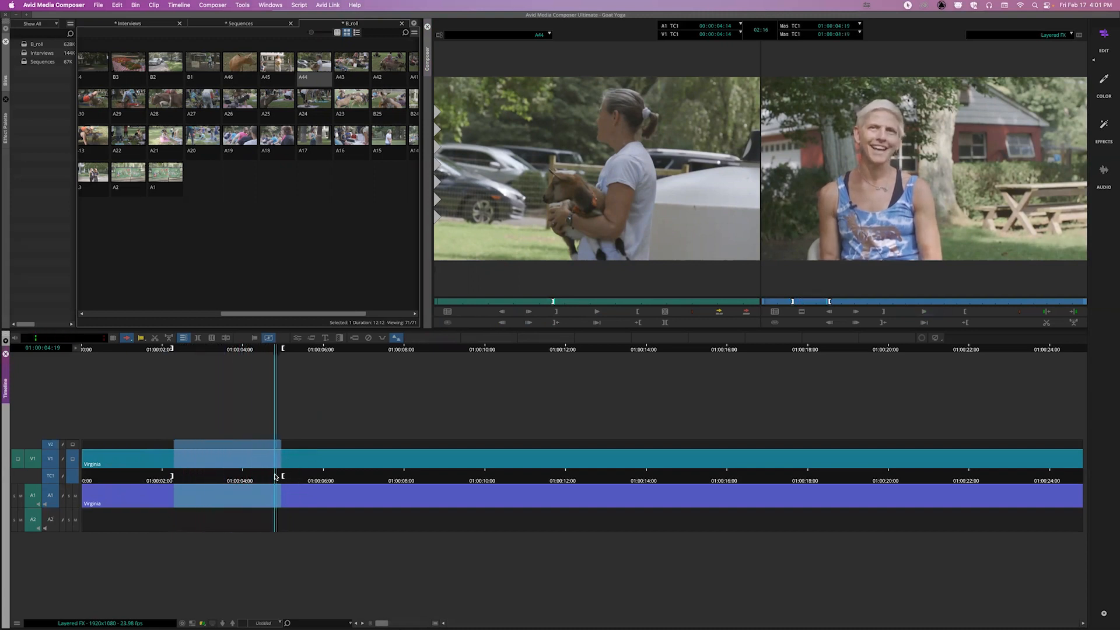
left_click_drag(173, 475, 135, 474)
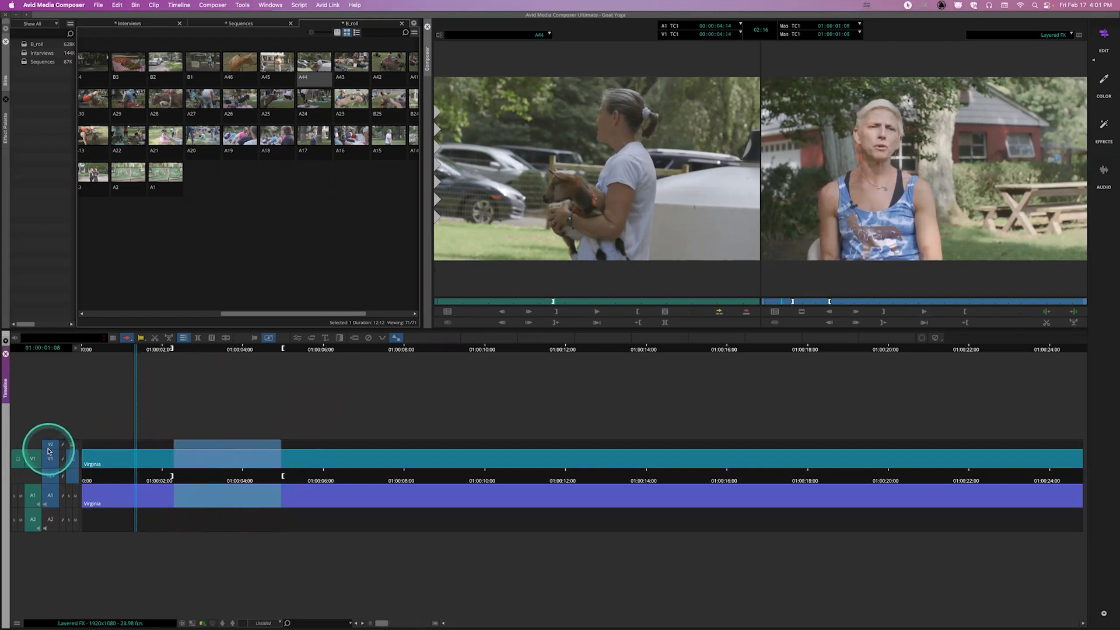
Increase the height of video track V2 in the timeline.
left_click(50, 450)
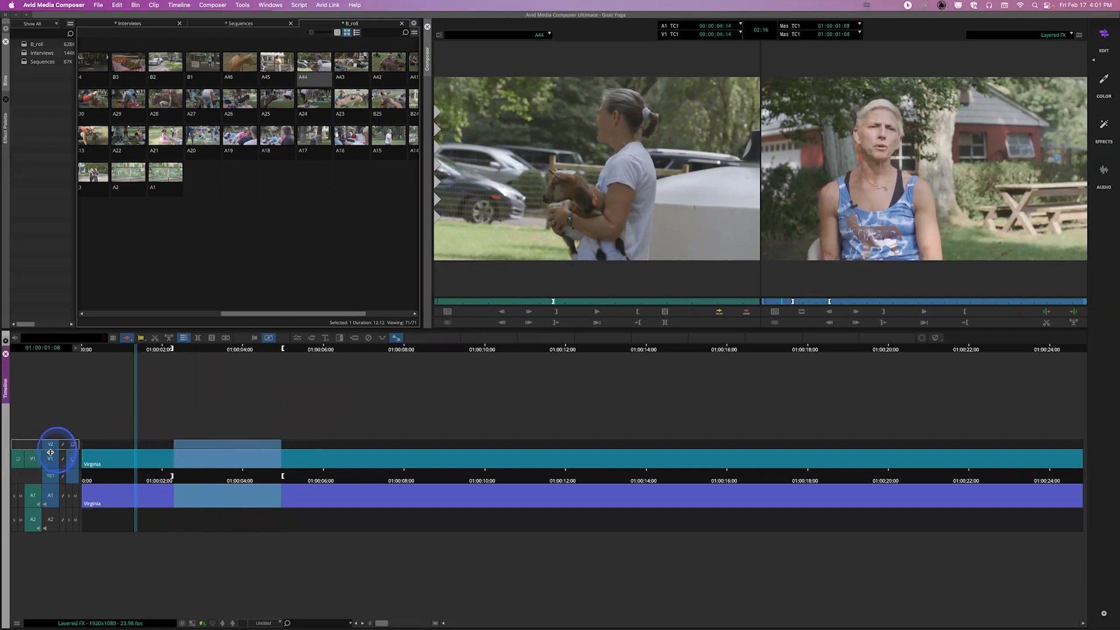
left_click_drag(52, 457, 77, 472)
mouse_move(179, 485)
left_mouse_down()
mouse_move(165, 486)
mouse_move(179, 485)
left_mouse_up()
Patch source V1 to track V2, disable sequence track A1, and overwrite the marked range with clip A44.
left_click_drag(33, 463, 50, 444)
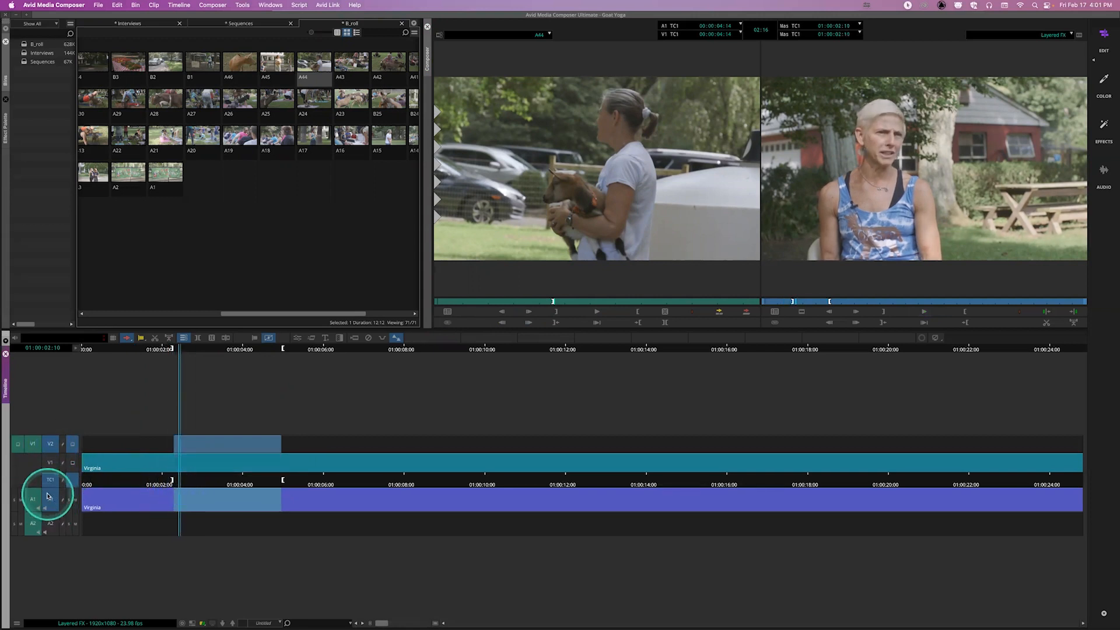
left_click(52, 497)
left_click_drag(173, 480, 220, 480)
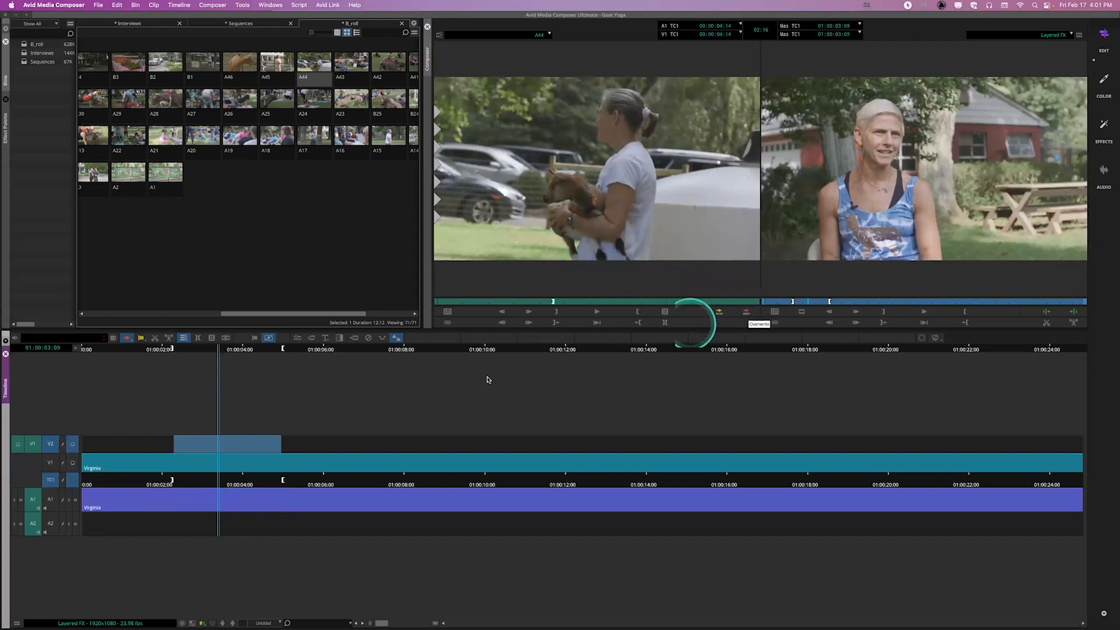
left_click(751, 315)
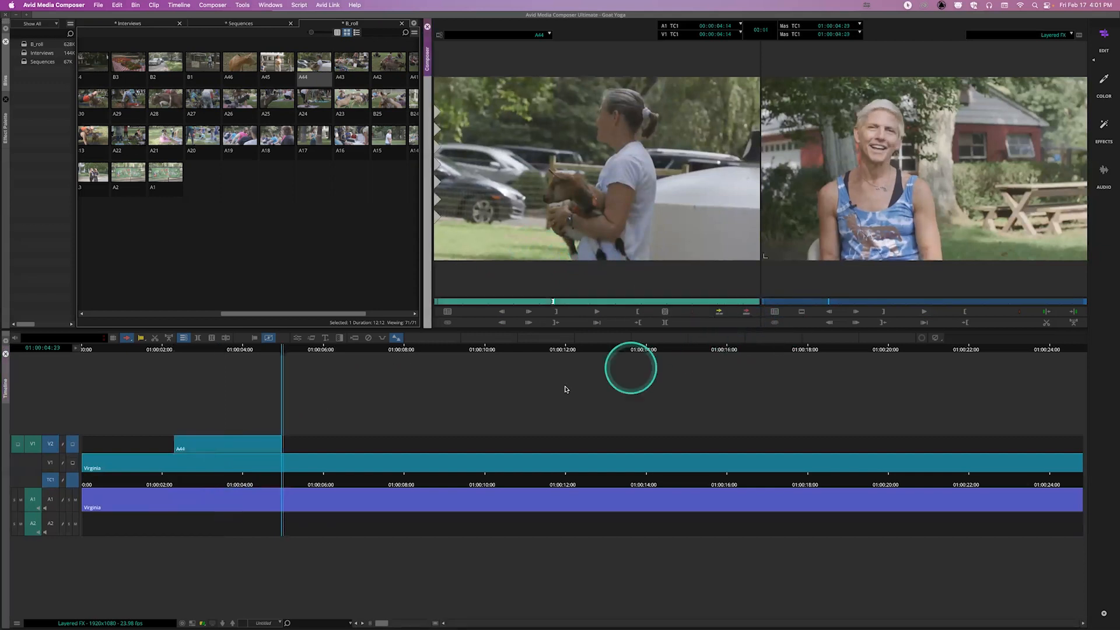
Play the sequence from before clip A44 to past its end to review the edit.
left_click(186, 479)
left_click(110, 479)
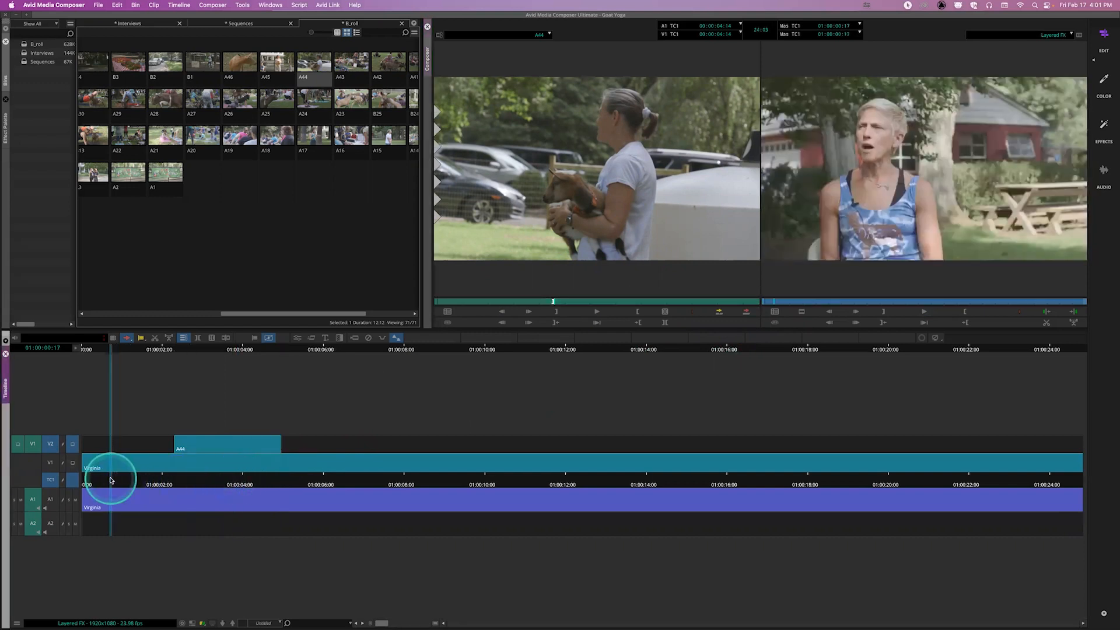
key("space")
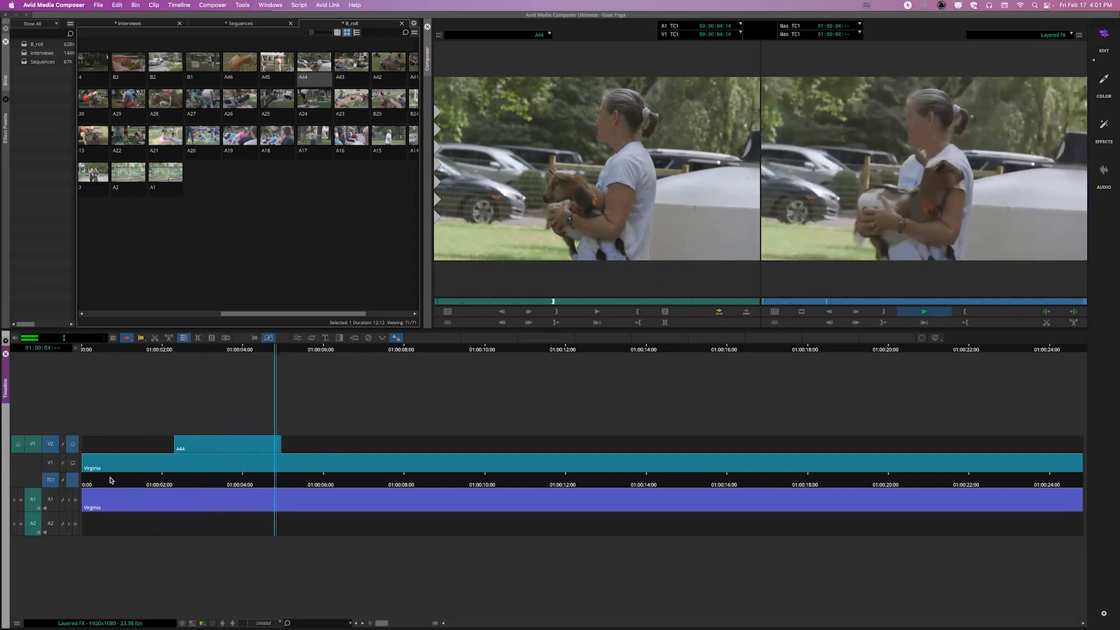
key("space")
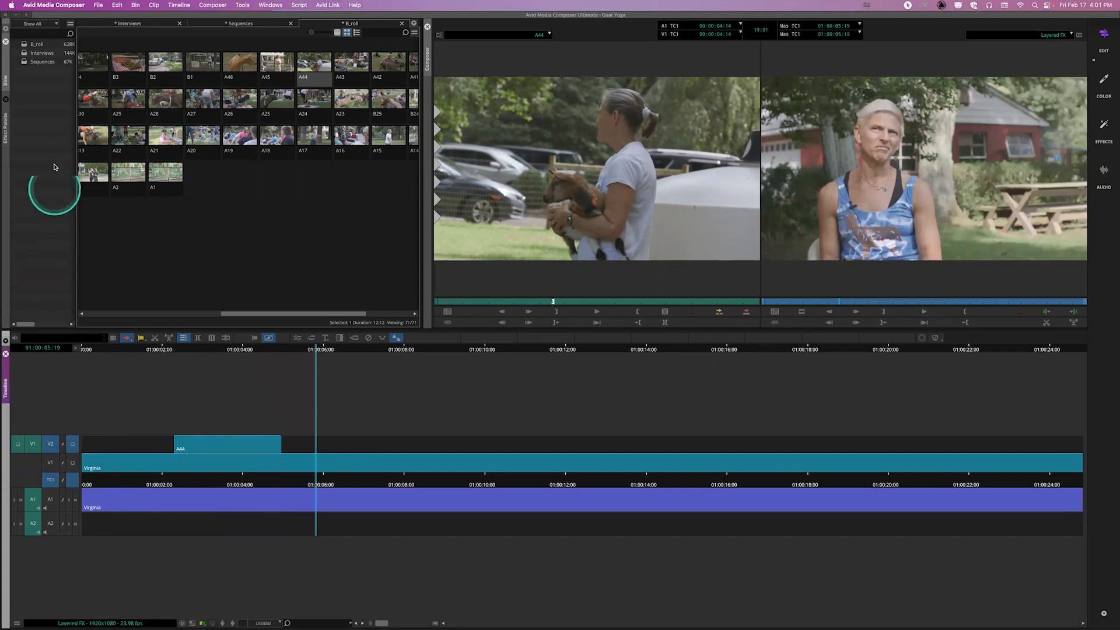
Apply the Resize effect from the Image category to clip A44 on V2 and open its parameters in the Effect Editor.
left_click(7, 129)
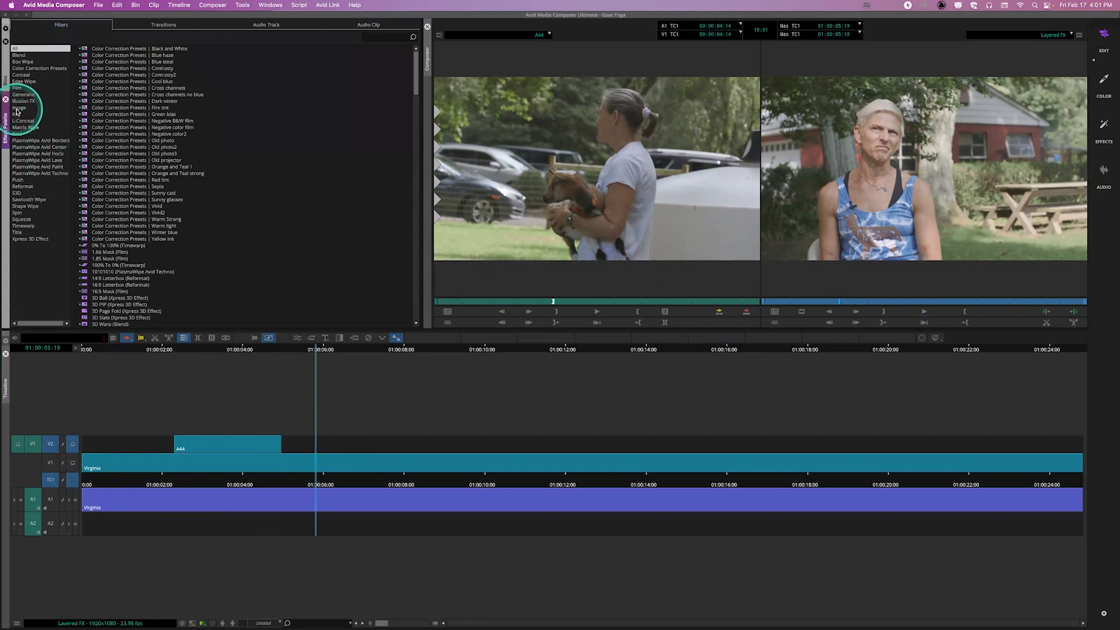
left_click(18, 107)
left_click_drag(100, 137, 210, 440)
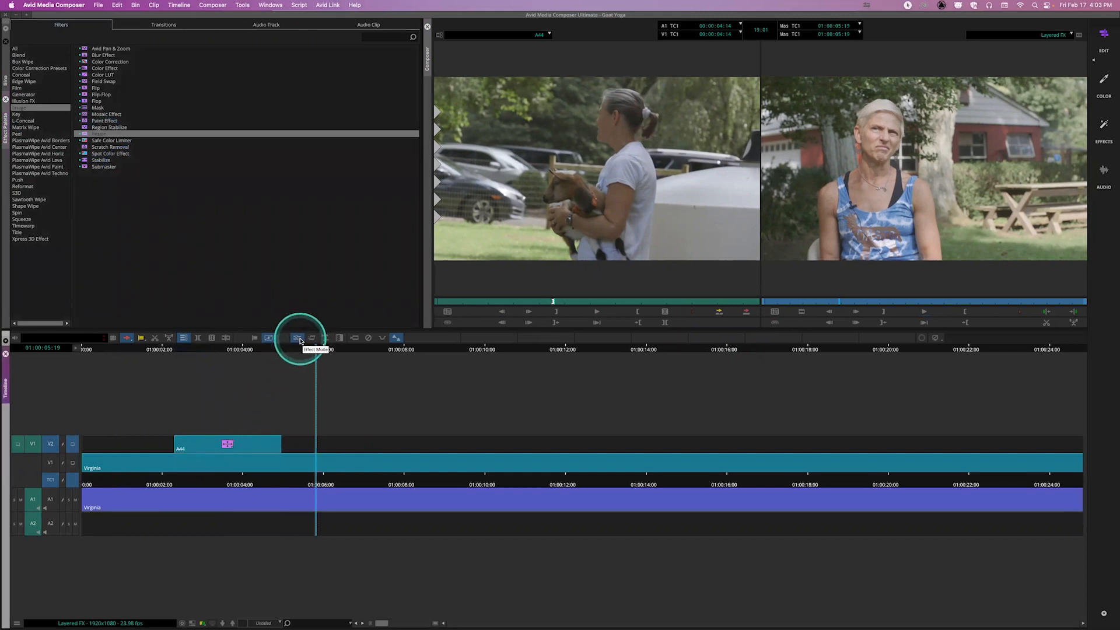
left_click(299, 339)
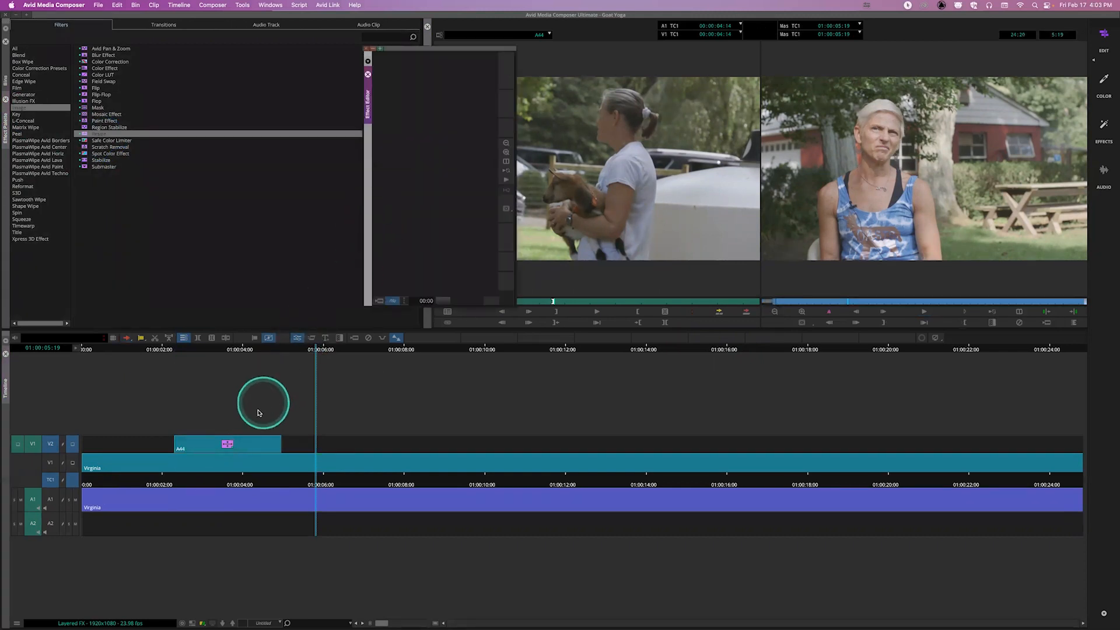
left_click(227, 443)
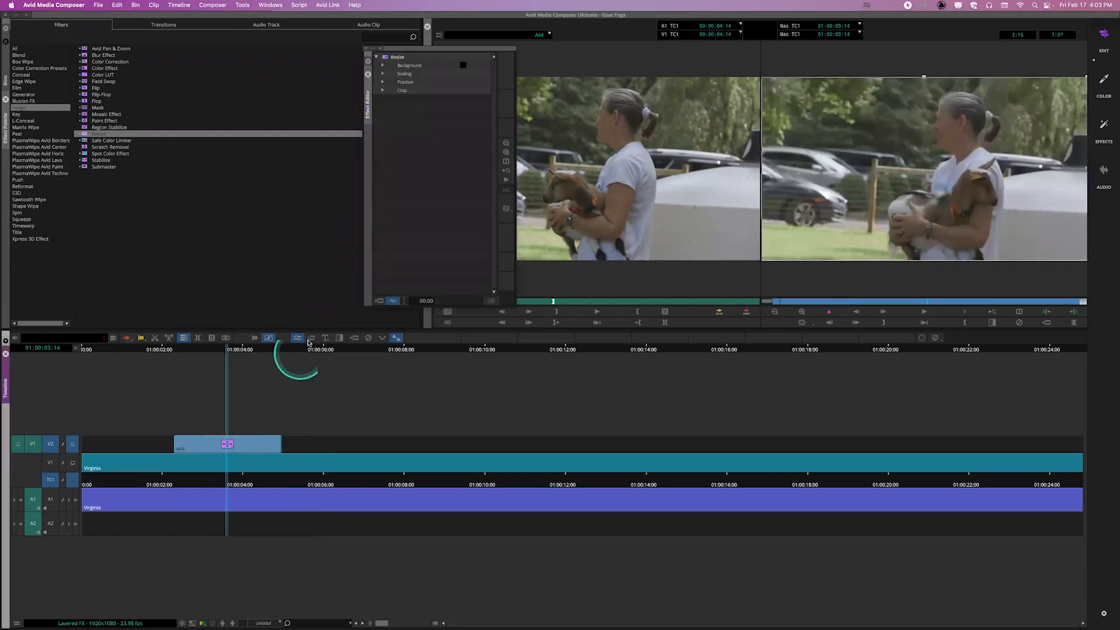
Scale the resized A44 clip to 47 with fixed aspect and set the effect's background color to salmon pink.
left_click(384, 73)
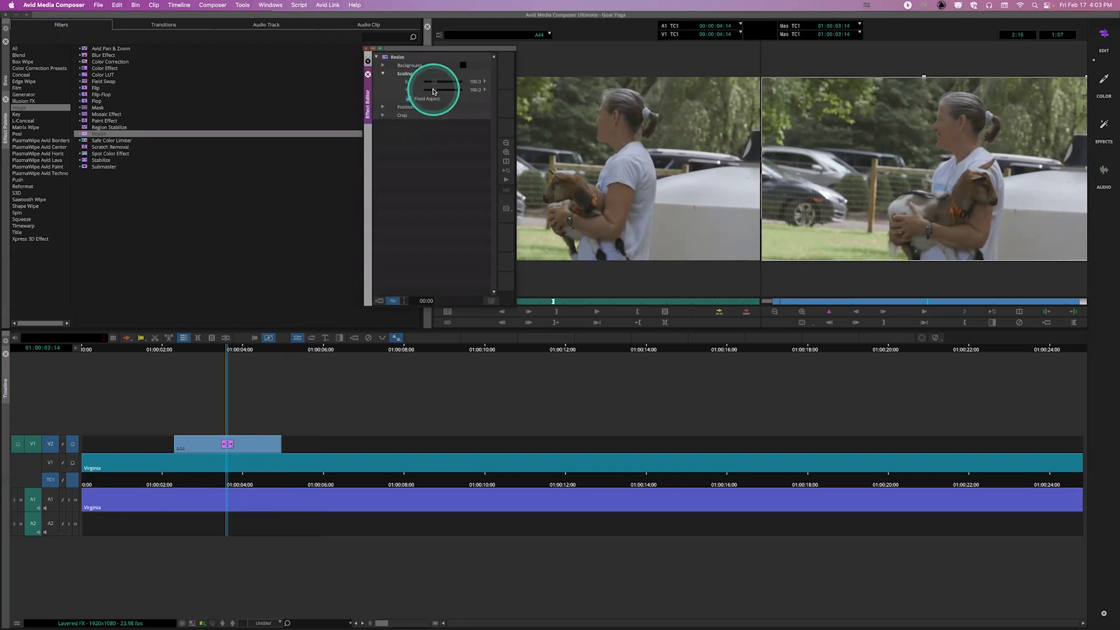
left_click_drag(434, 91, 429, 89)
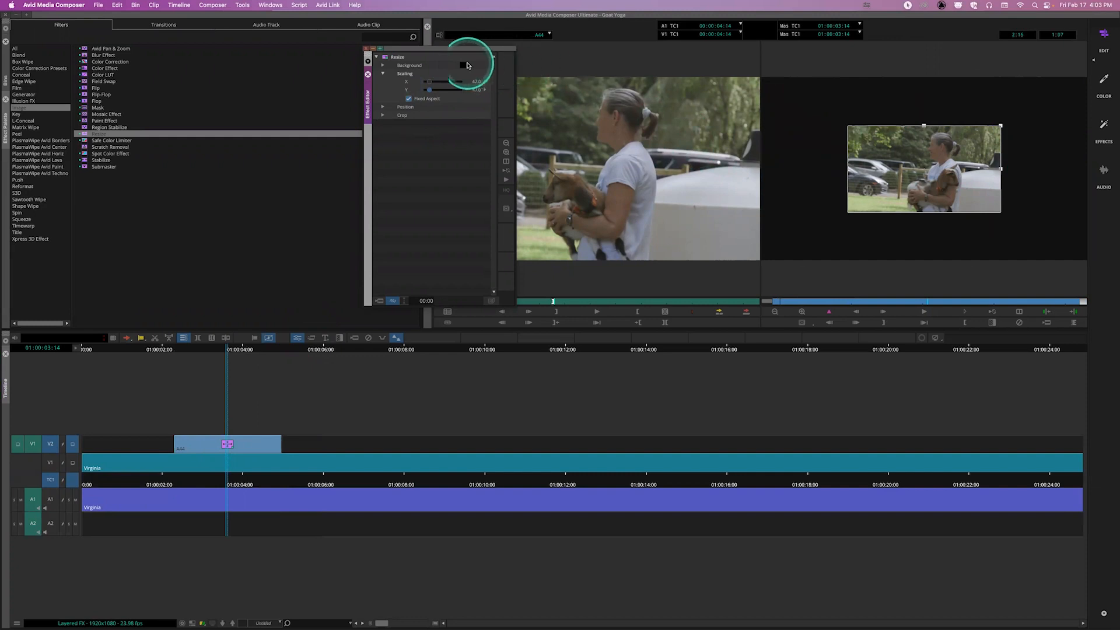
left_click(463, 64)
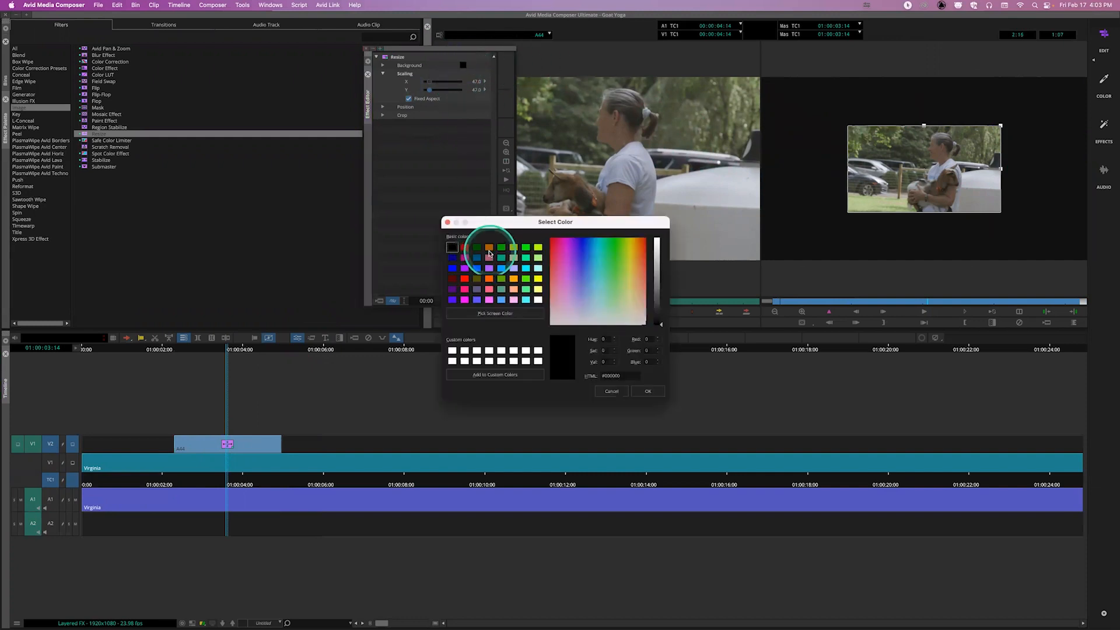
left_click(489, 289)
left_click(645, 391)
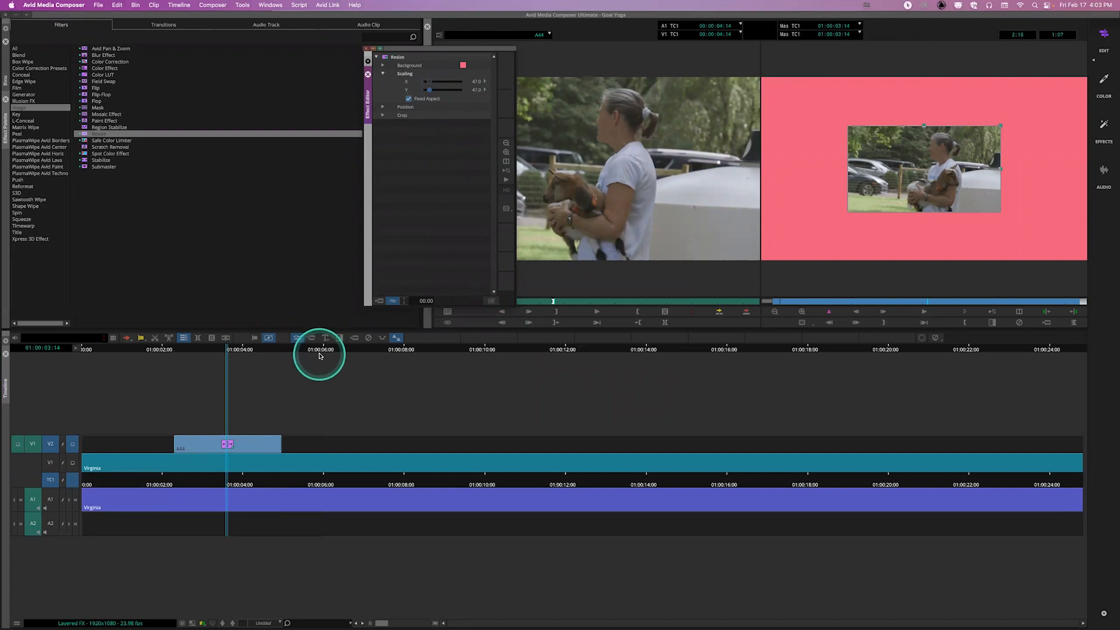
Remove the Resize effect from clip A44 and scrub through the full-frame clip.
left_click(368, 339)
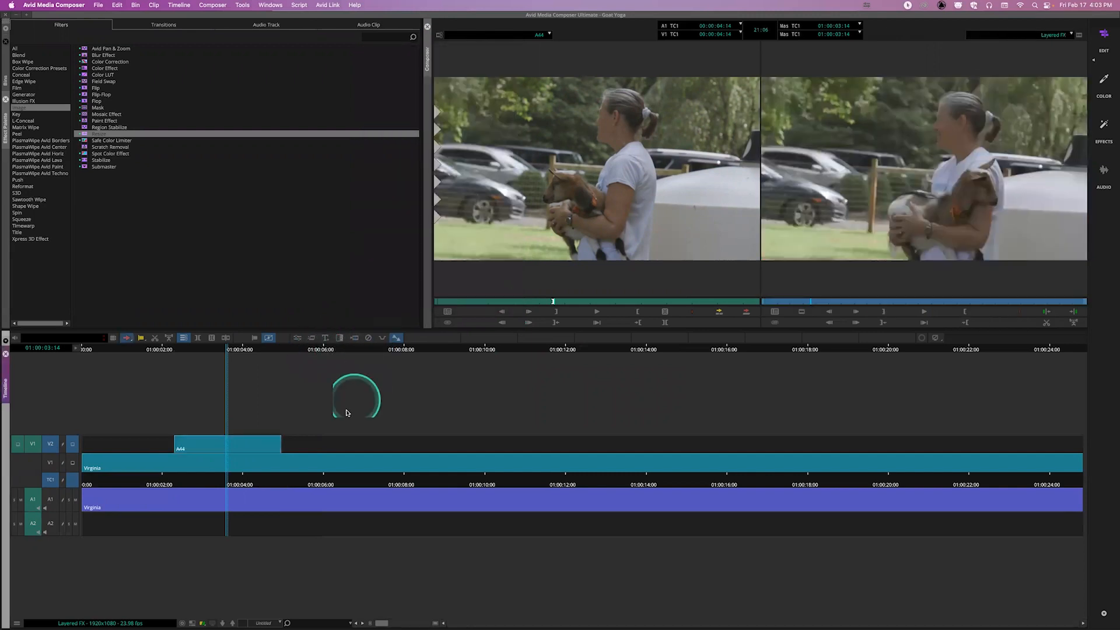
left_click_drag(235, 482, 188, 478)
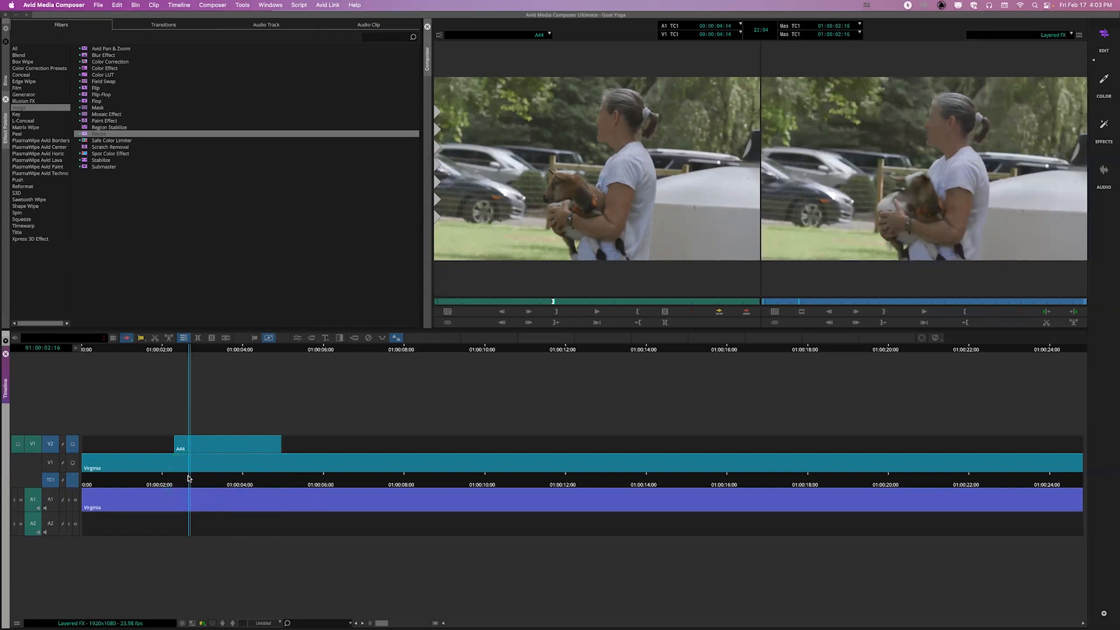
left_click_drag(188, 479, 208, 432)
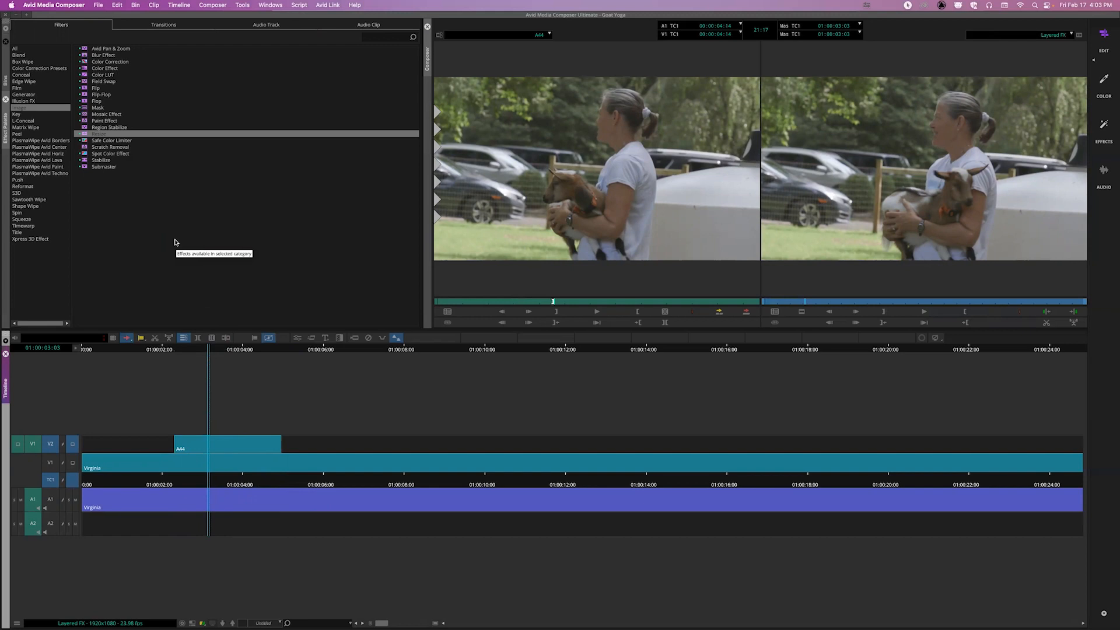
Browse the Blend, Image and Shape Wipe effect categories and apply the Circle shape wipe to clip A44 on V2.
left_click(135, 202)
left_click(19, 55)
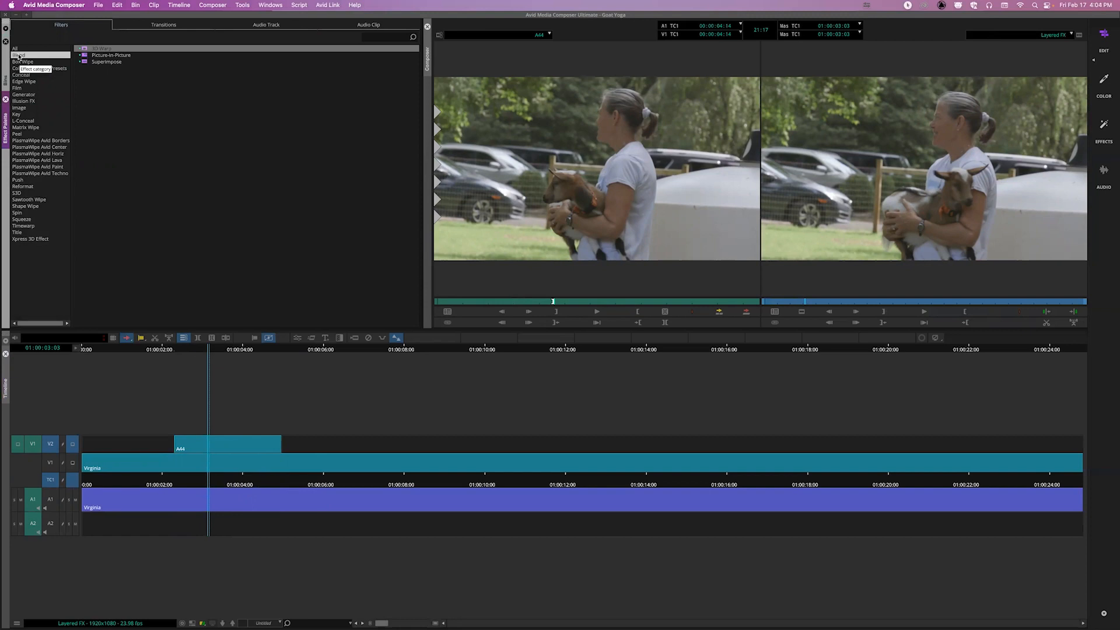
left_click(19, 108)
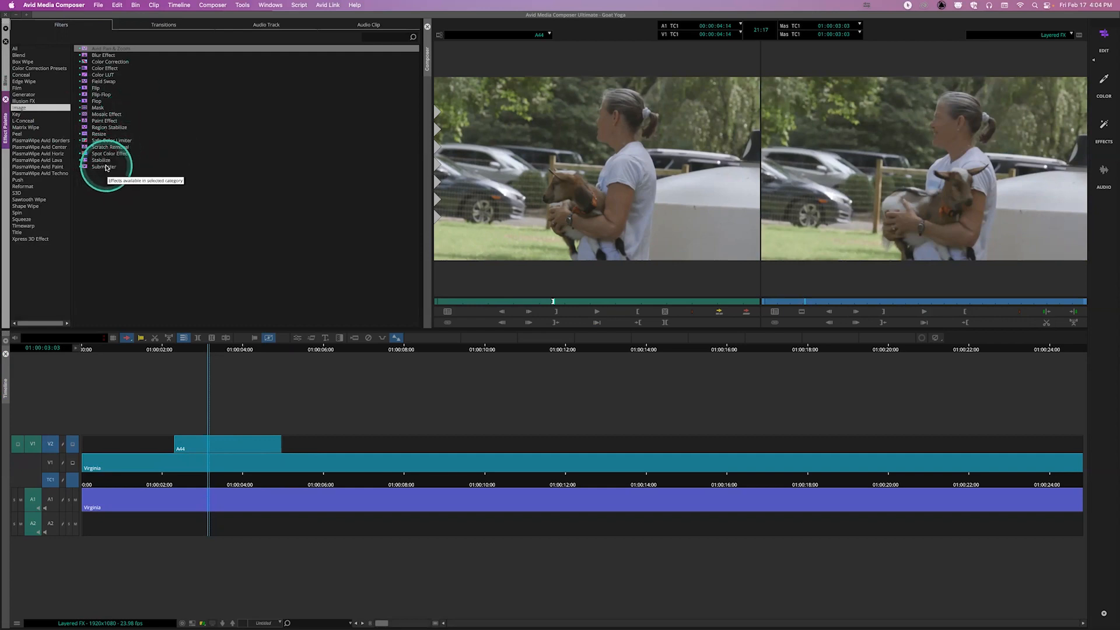
left_click(26, 206)
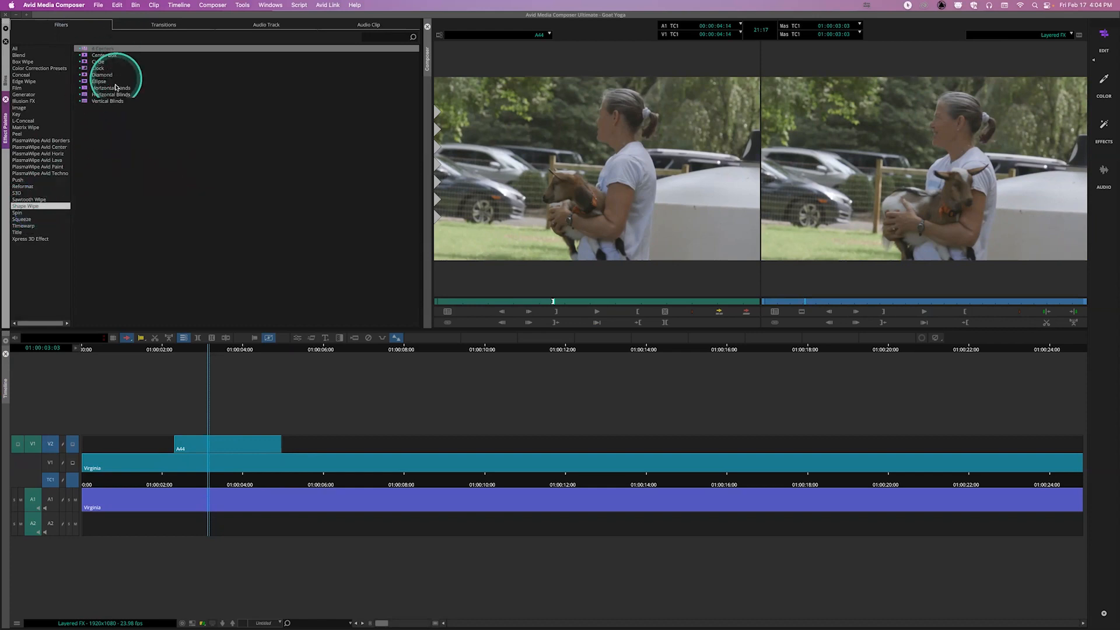
left_click_drag(98, 62, 218, 446)
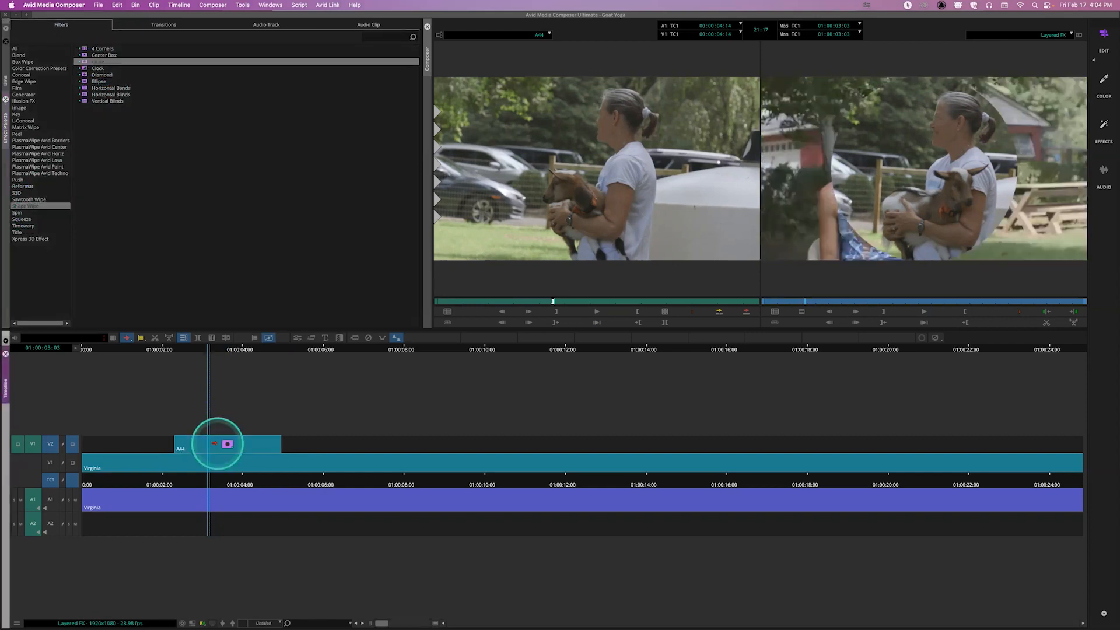
Replace the Circle wipe on clip A44 on V2 with the Picture-in-Picture effect from the Blend category.
left_click(215, 483)
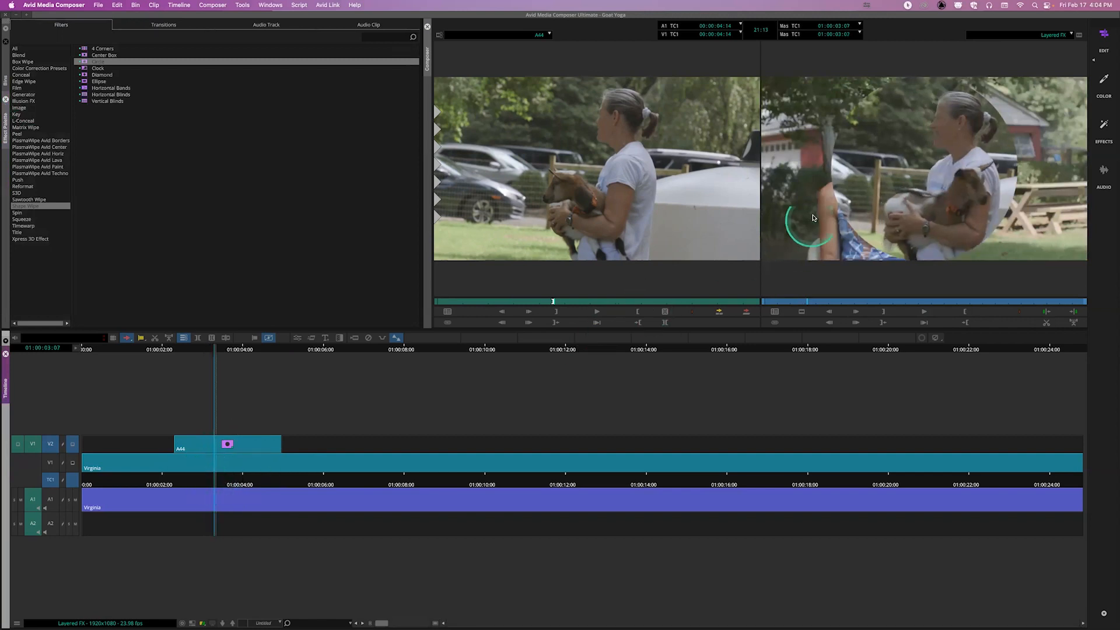
left_click(368, 338)
left_click(19, 54)
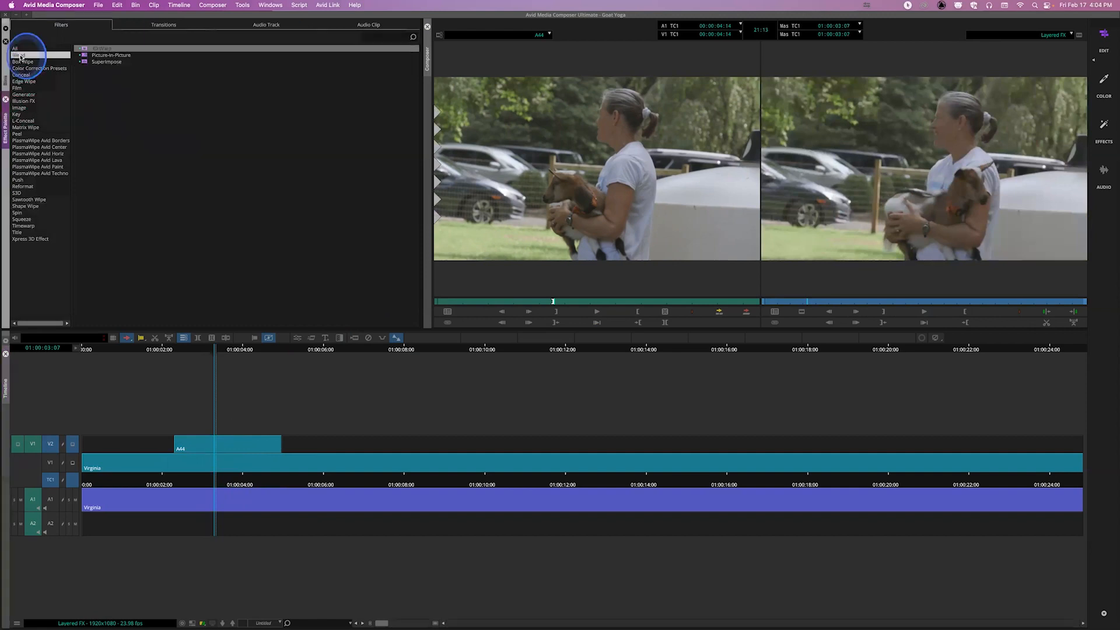
left_click(100, 55)
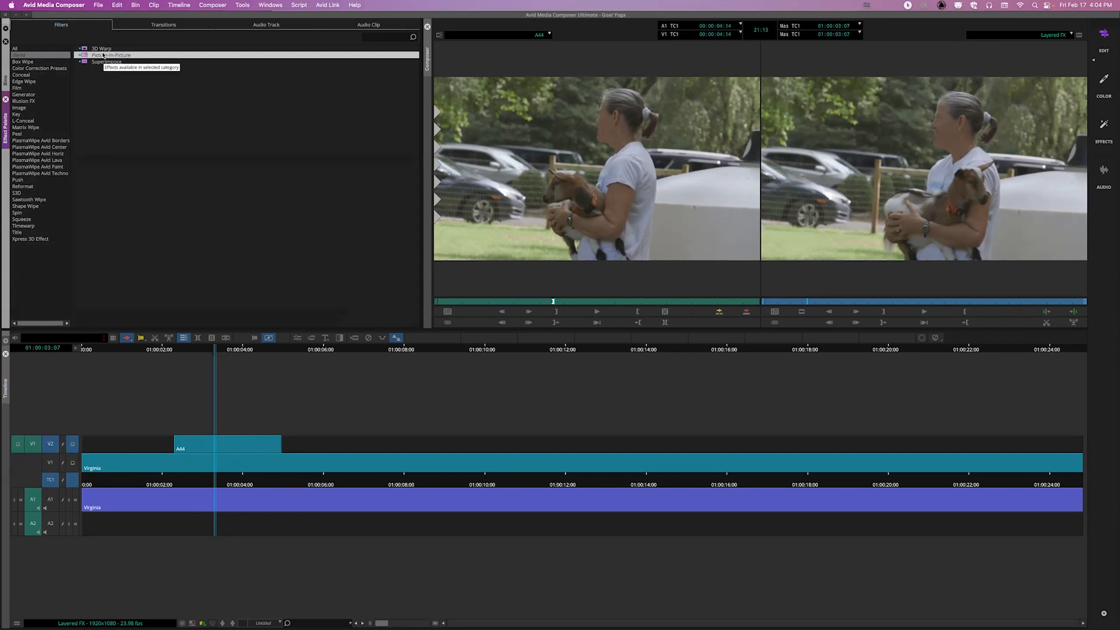
left_click(103, 56)
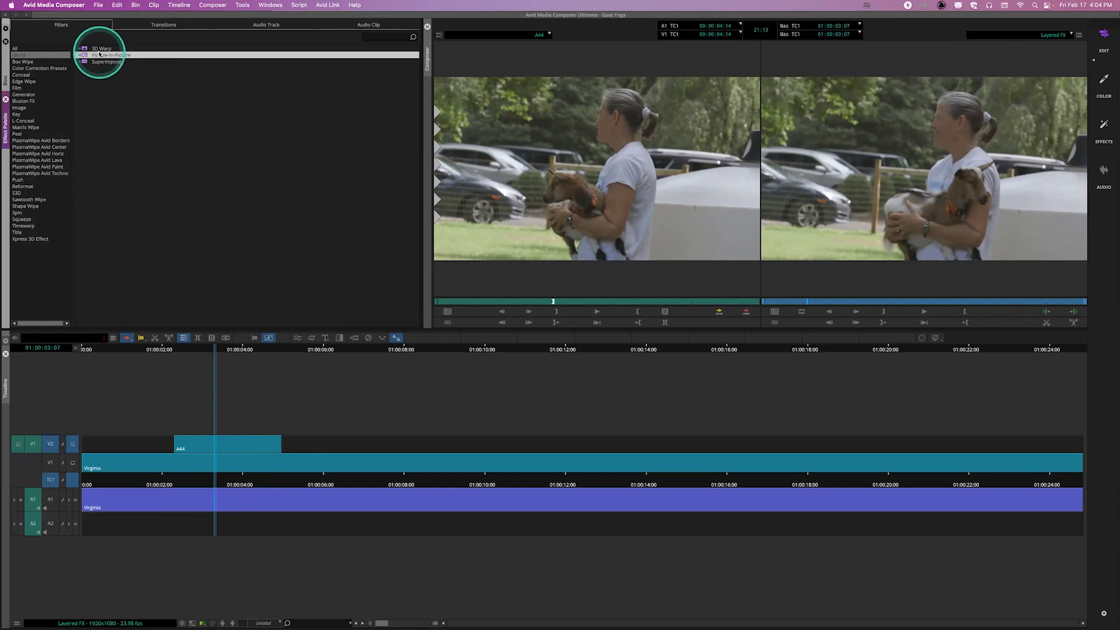
left_click(87, 56)
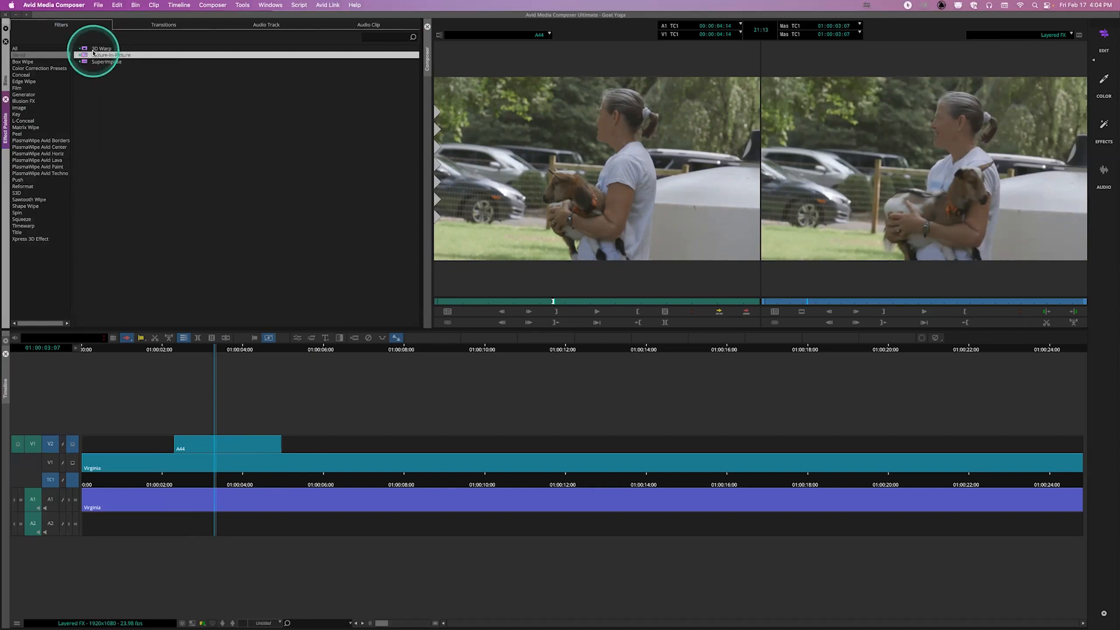
left_click_drag(86, 56, 231, 442)
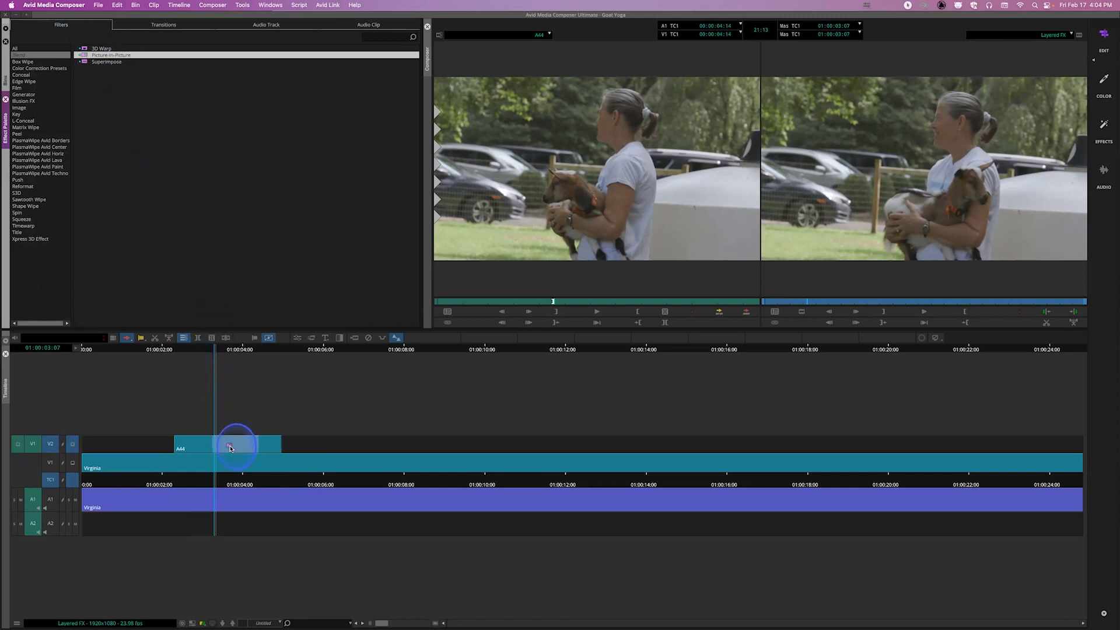
left_click_drag(231, 448, 228, 443)
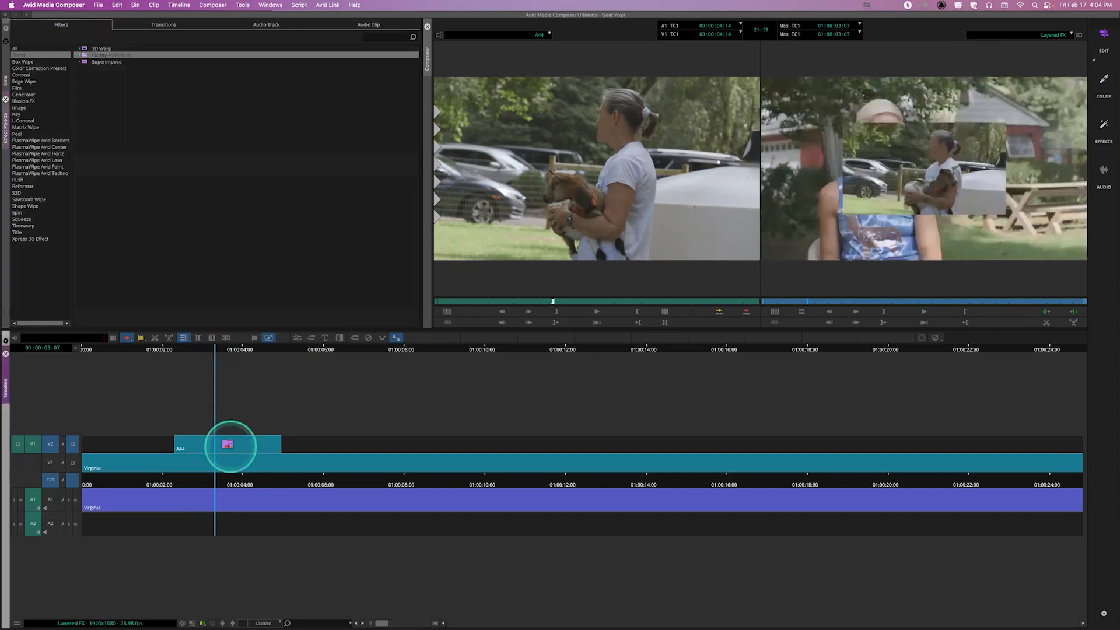
Open the Picture-in-Picture parameters in the Effect Editor and dock it as a narrow panel between the Effect Palette and the Composer.
mouse_move(223, 481)
left_mouse_down()
mouse_move(180, 483)
mouse_move(239, 491)
mouse_move(220, 486)
left_mouse_up()
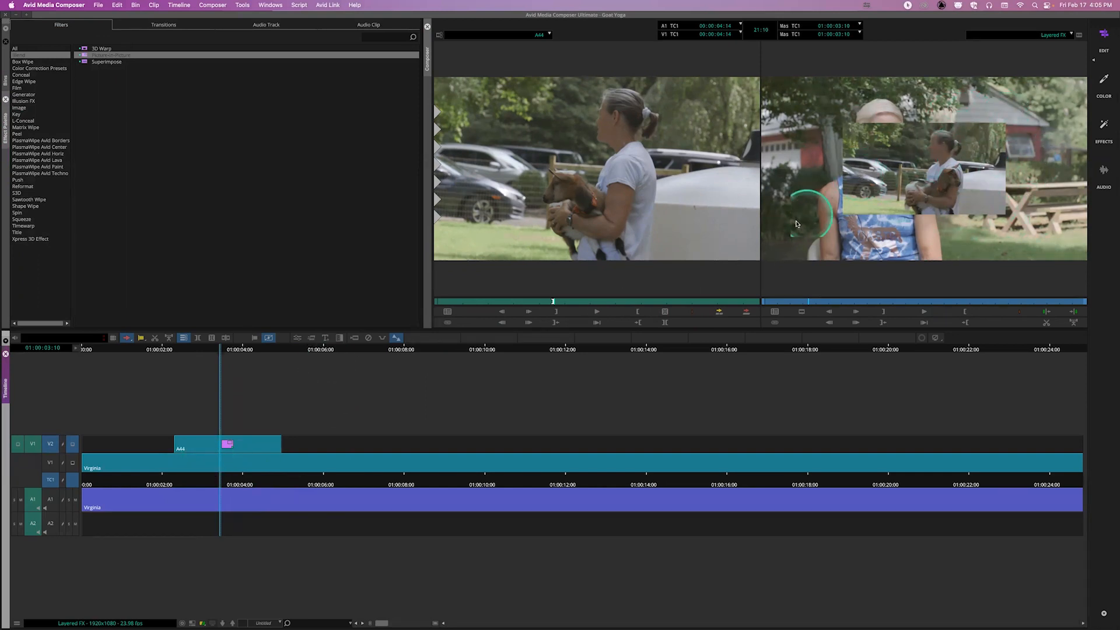
left_click(298, 339)
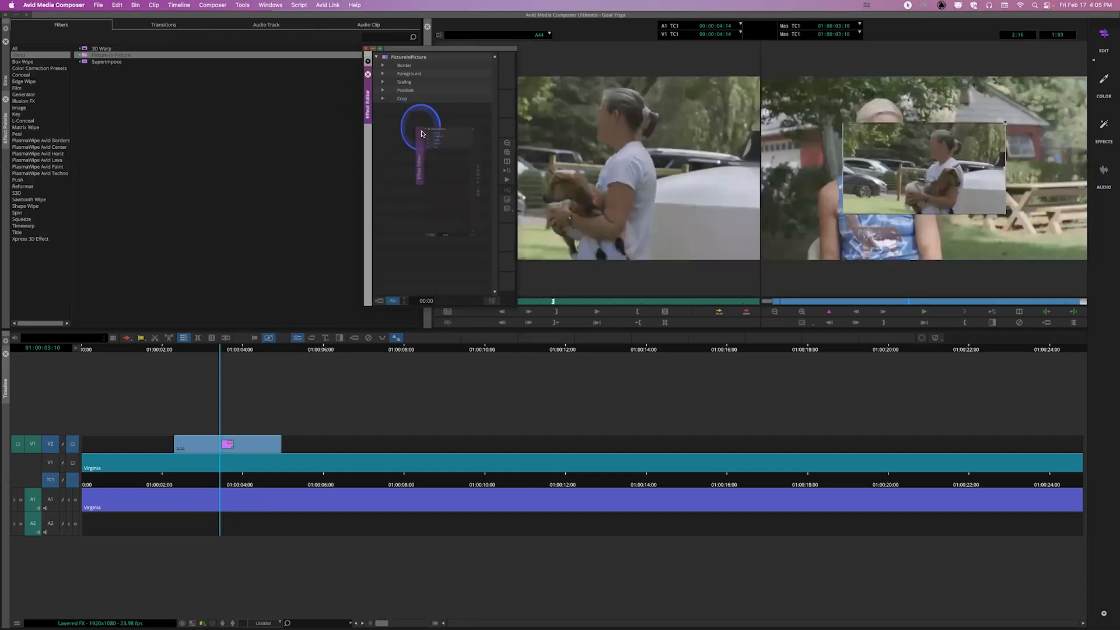
left_click_drag(417, 140, 379, 125)
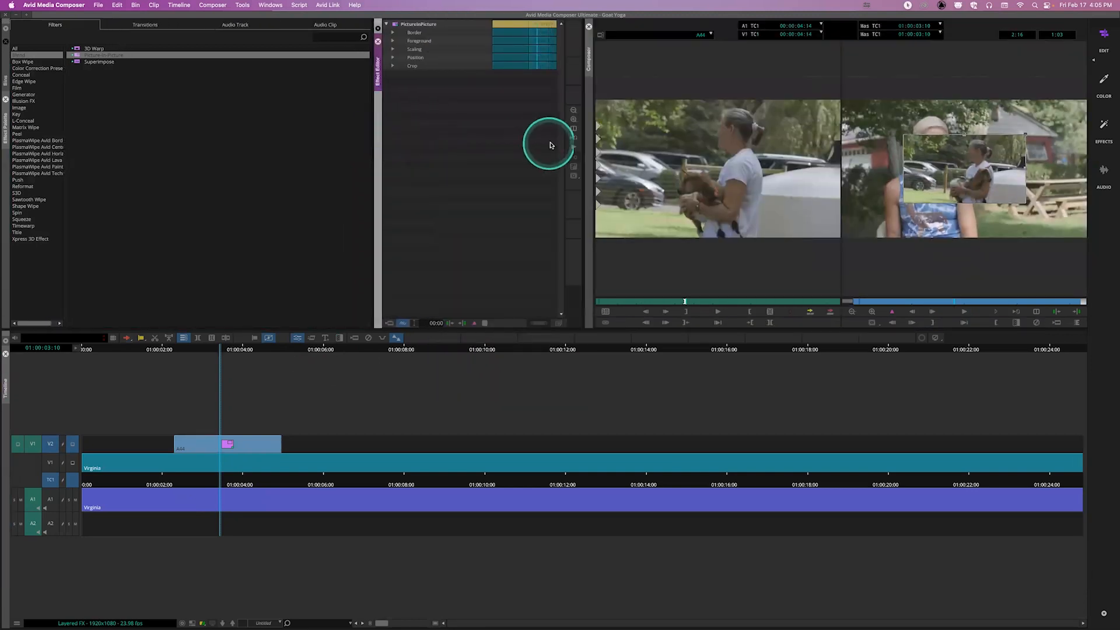
left_click_drag(586, 150, 437, 163)
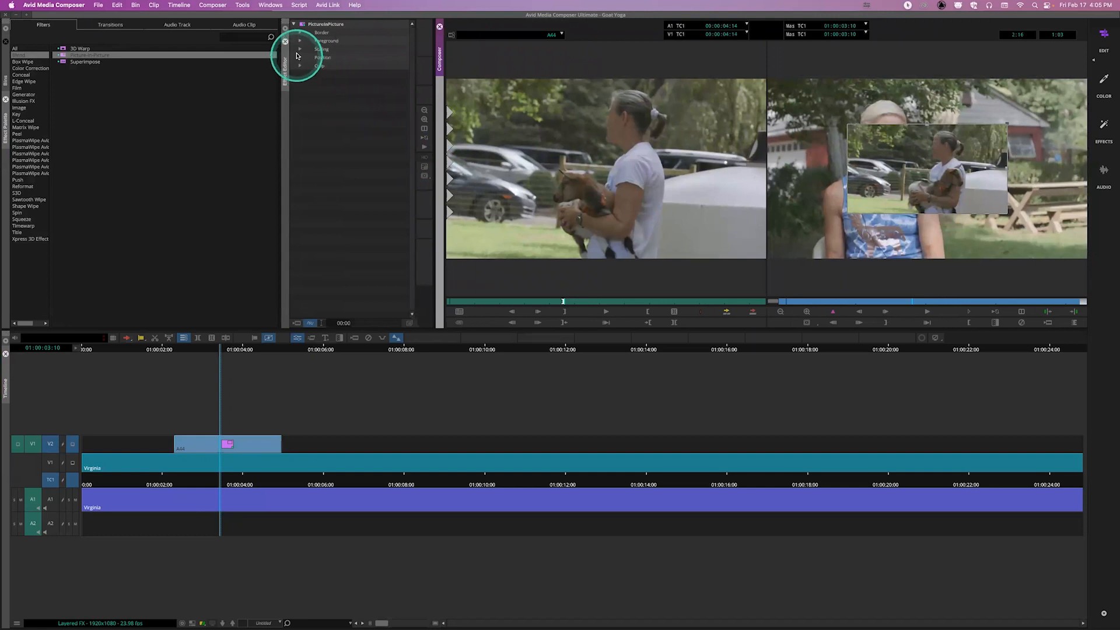
Scale the A44 picture-in-picture to 40 with fixed aspect and position it at X 236, Y -236 in the frame's upper-right corner.
left_click(299, 49)
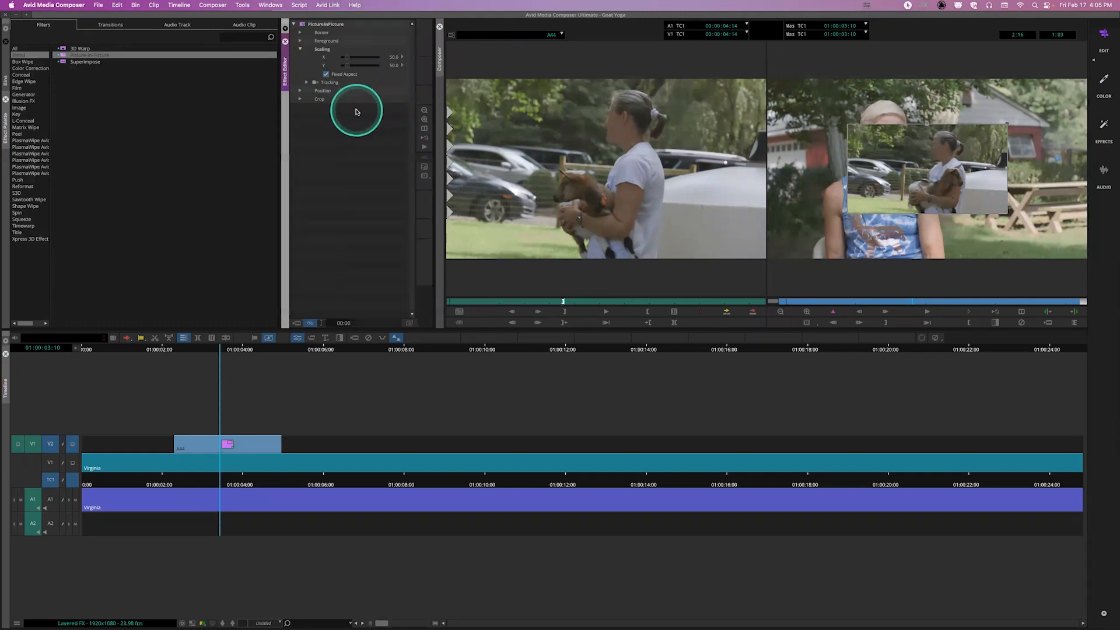
left_click(300, 91)
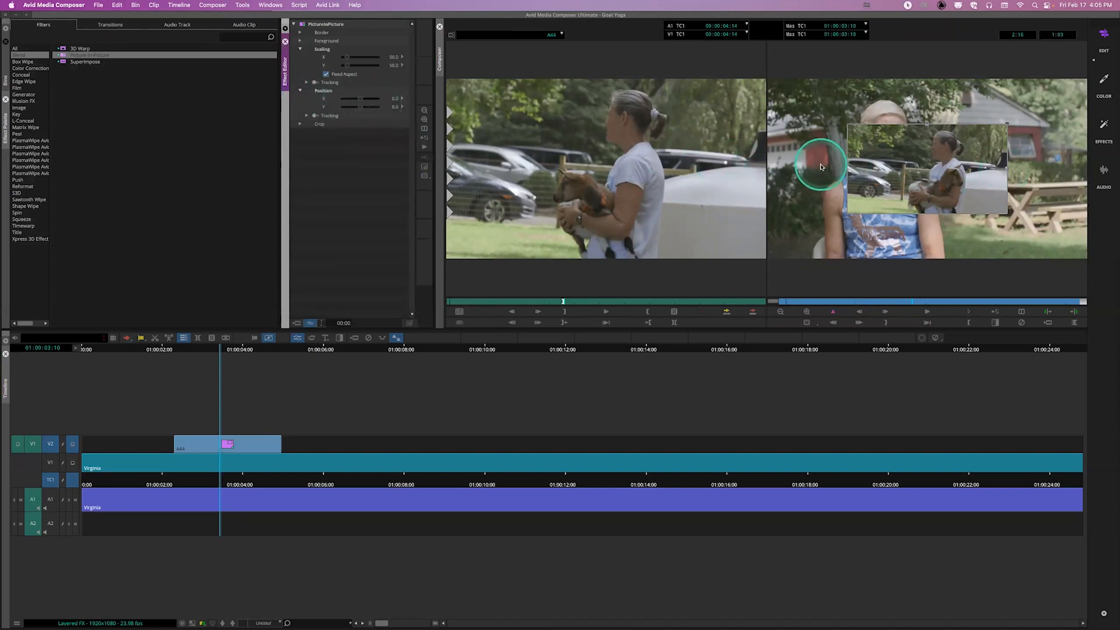
left_click(360, 99)
left_click_drag(361, 99, 368, 100)
left_click_drag(362, 102, 359, 93)
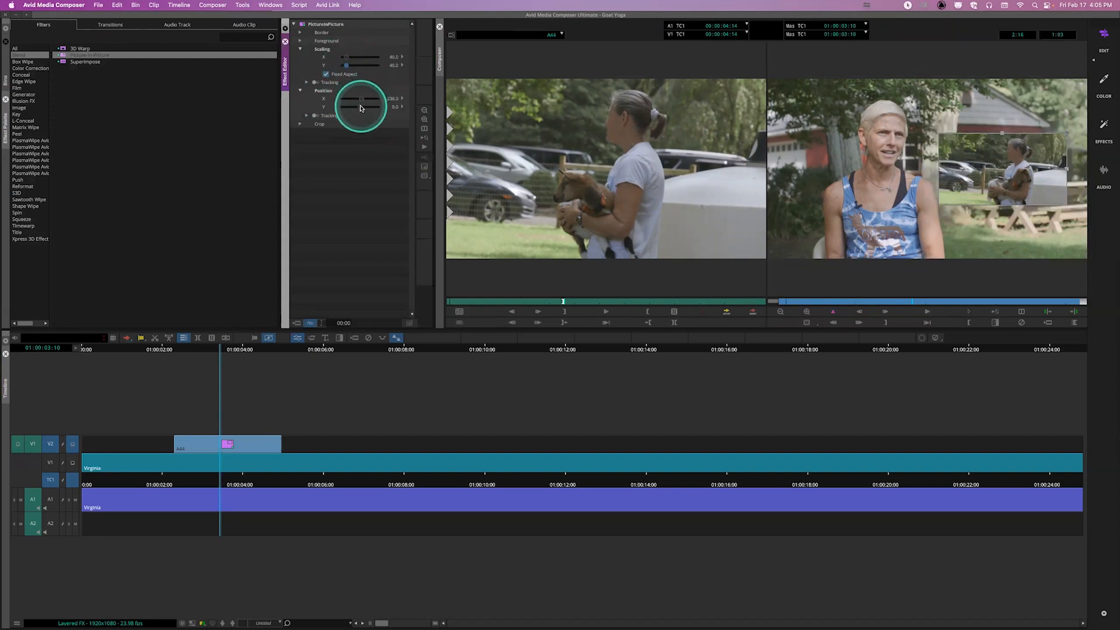
left_click_drag(360, 108, 360, 108)
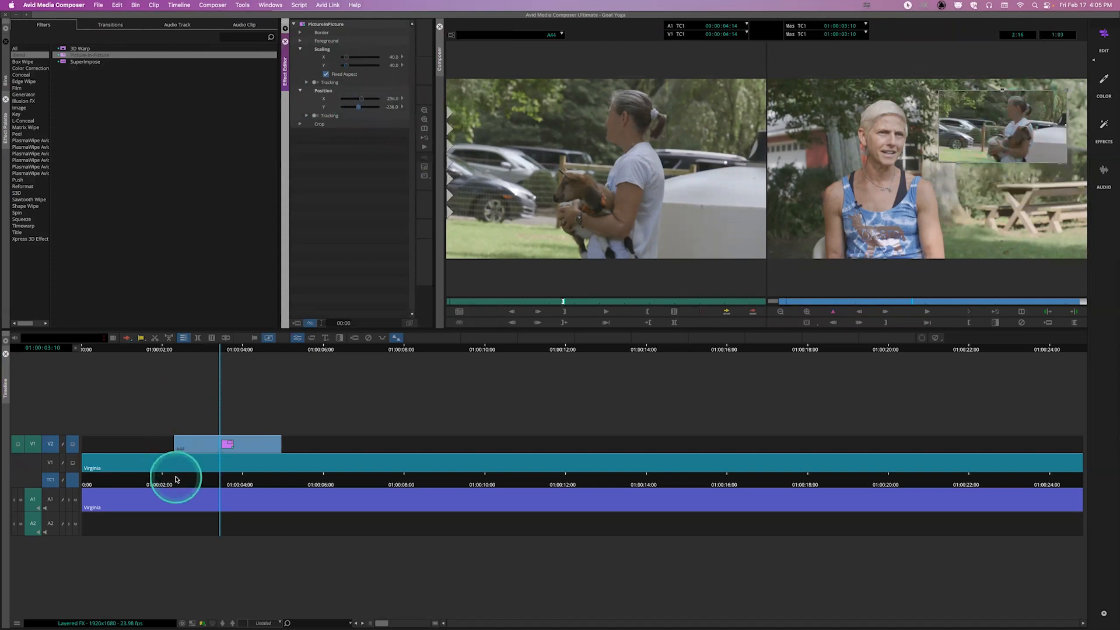
Play the sequence from before clip A44 past its end and scrub back over the picture-in-picture.
left_click(142, 478)
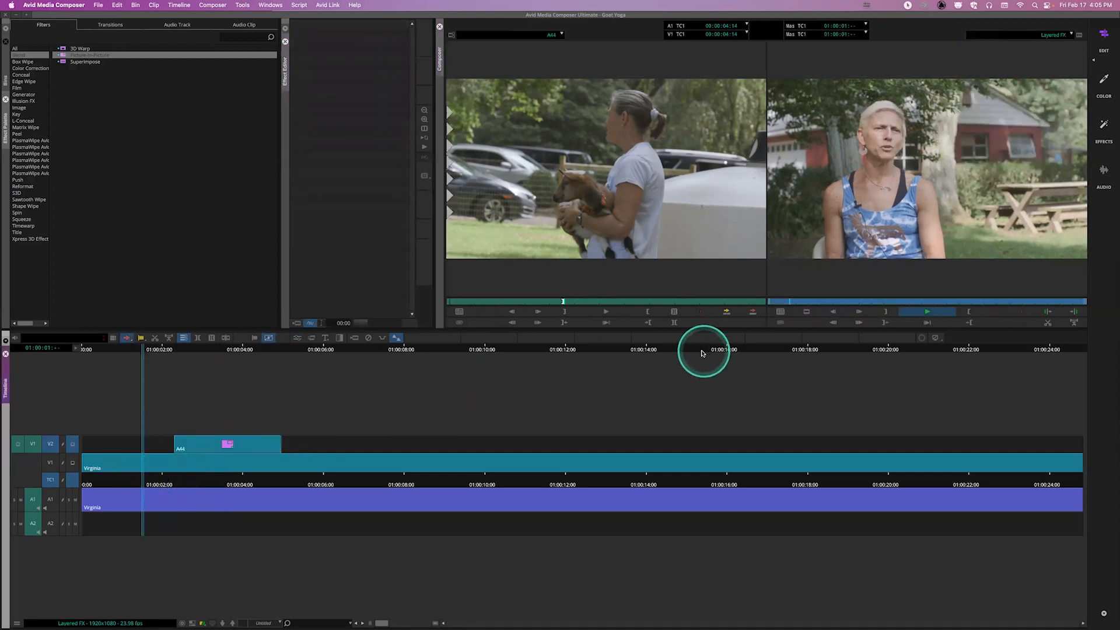
key("space")
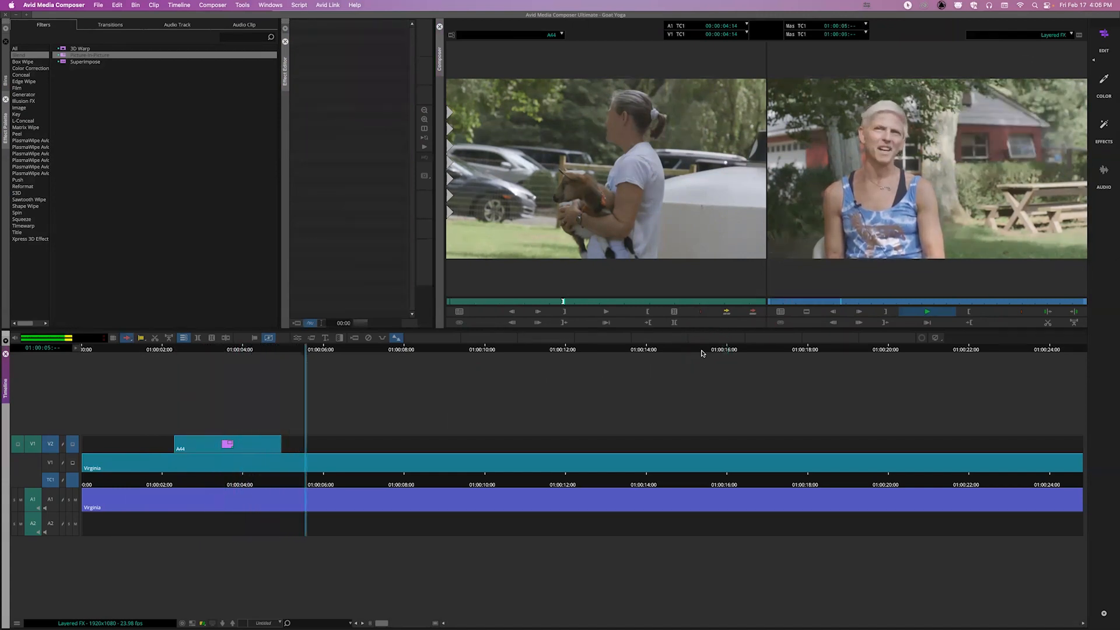
left_click(236, 482)
left_click(220, 482)
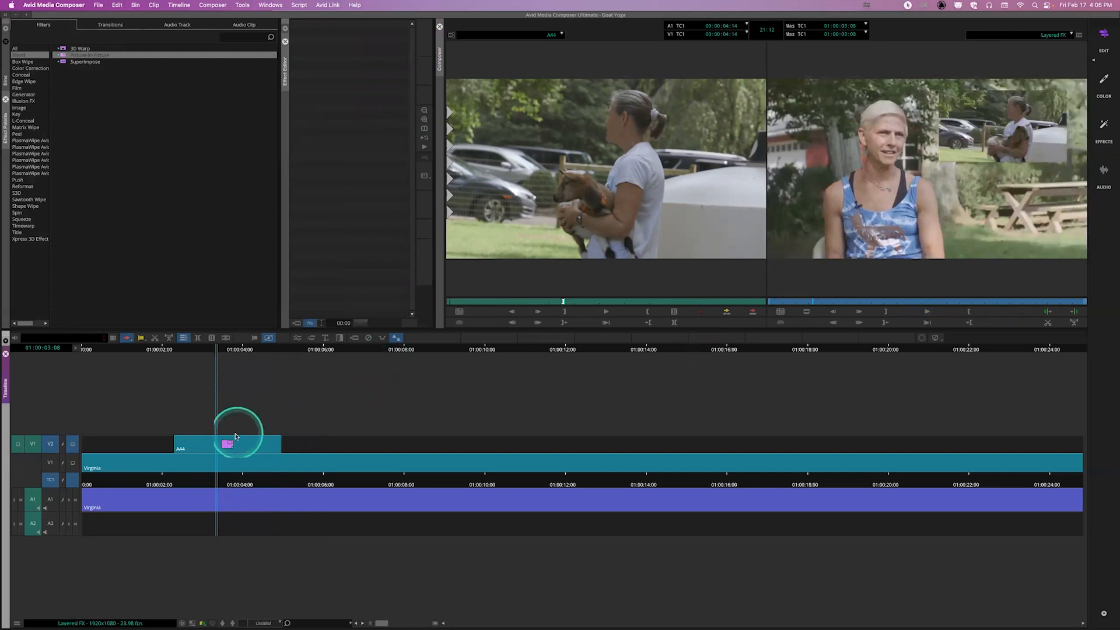
Add a Dissolve quick transition centered on the cut at the head of clip A44 on V2, without rendering.
left_click(174, 482)
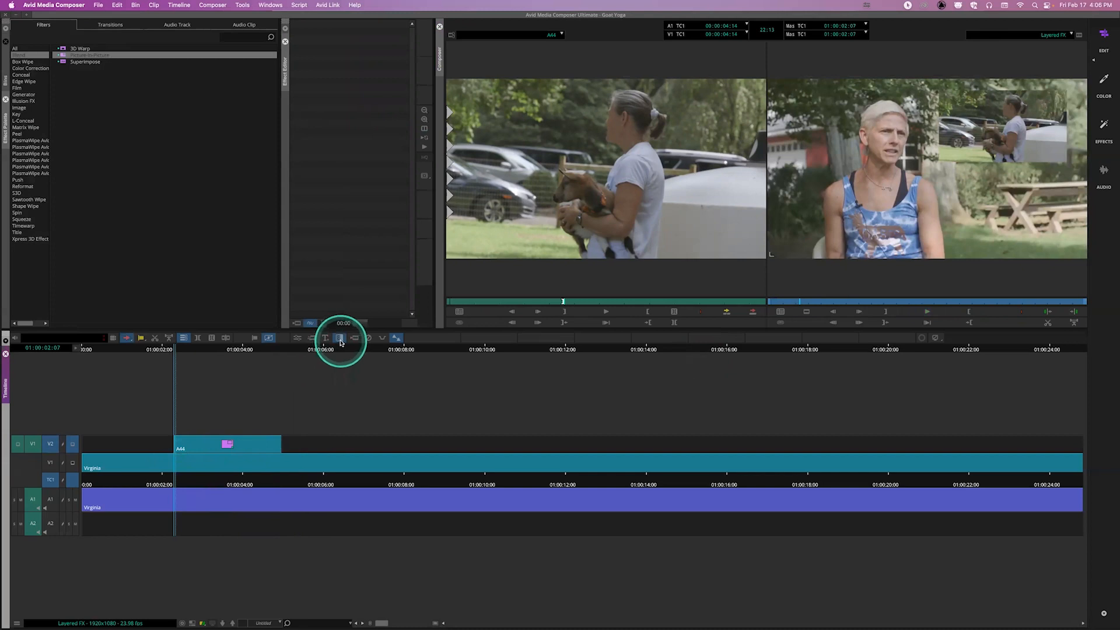
left_click(341, 340)
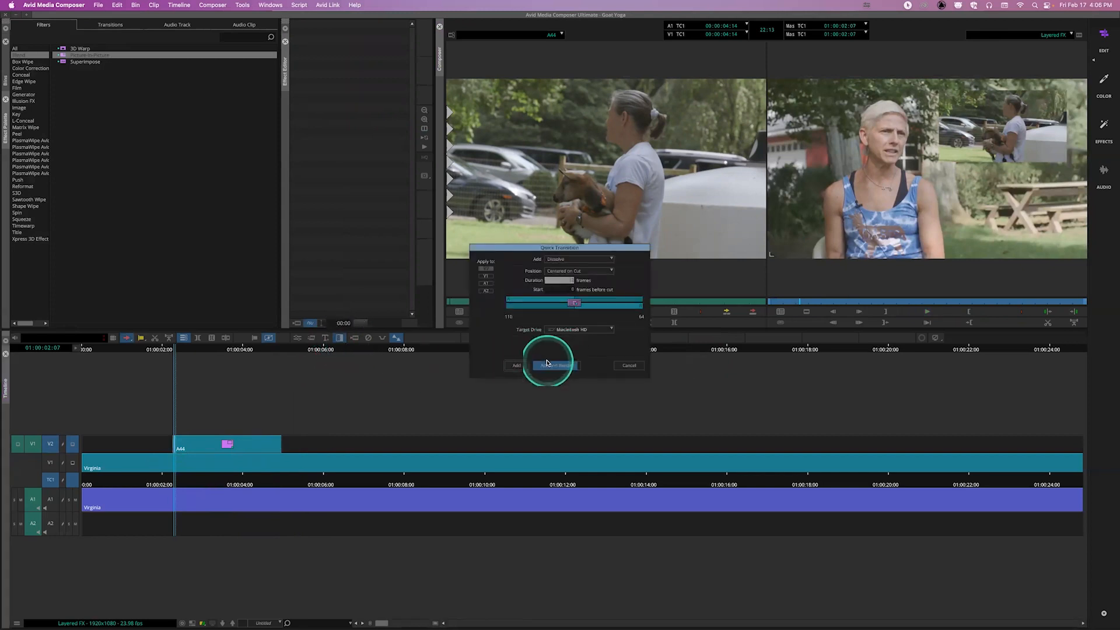
left_click(516, 365)
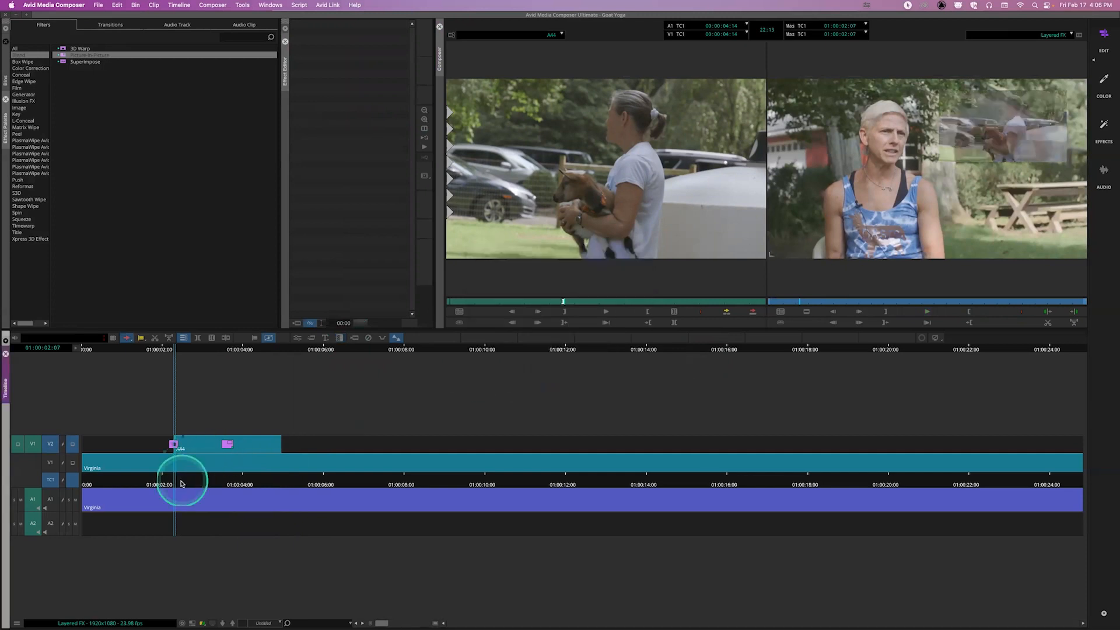
Preview the dissolve at the head of clip A44 and undo it.
left_click_drag(168, 482, 152, 482)
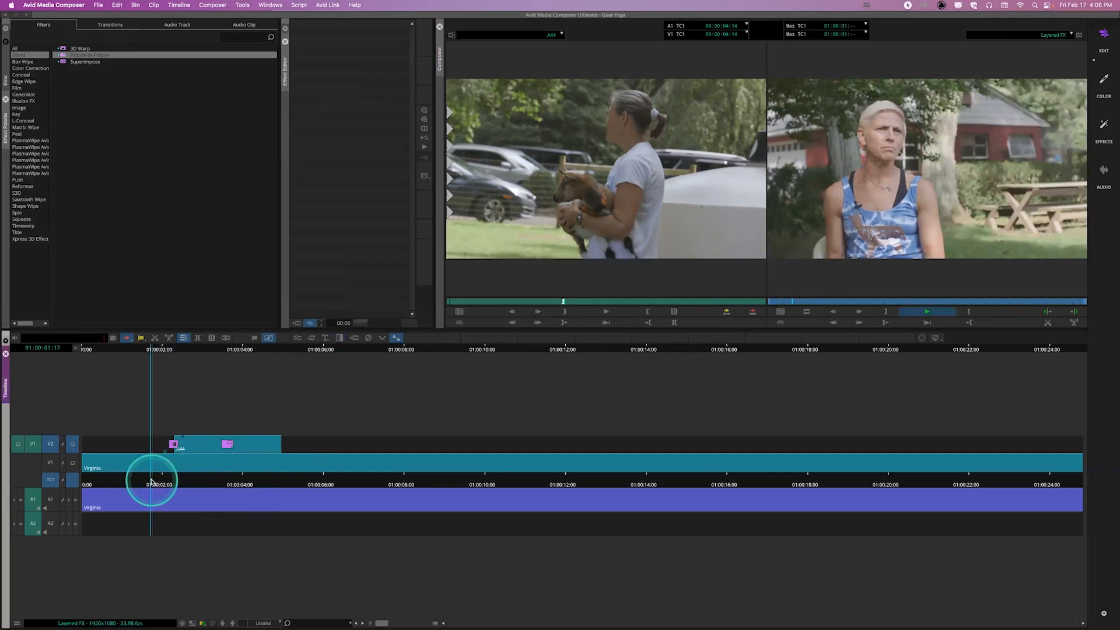
left_click(166, 478)
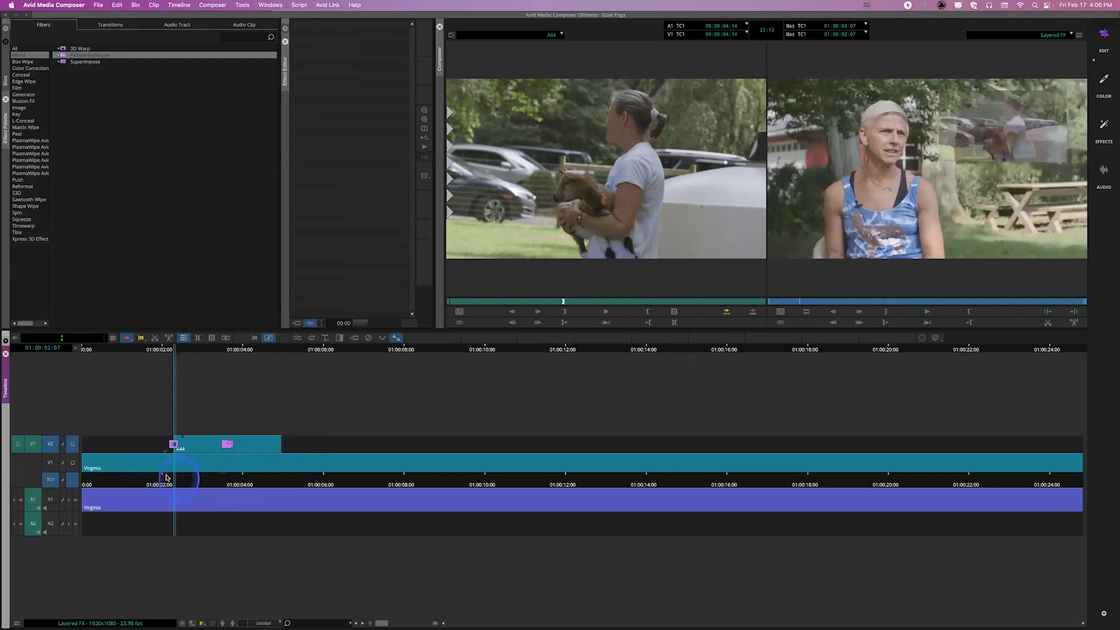
left_click(145, 467)
key("space")
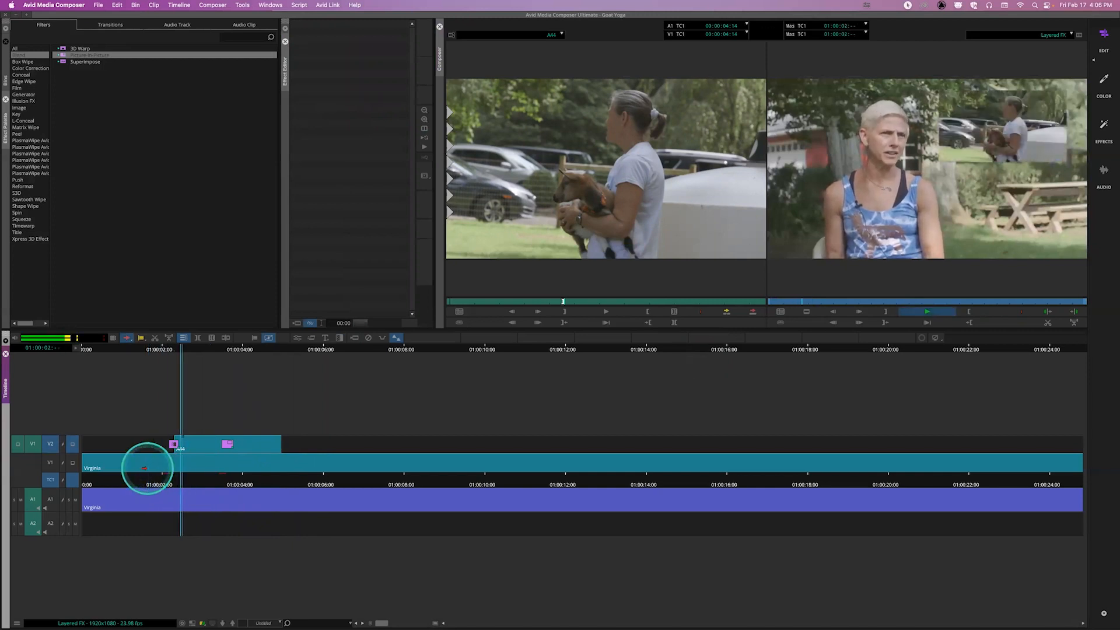
mouse_move(175, 474)
left_mouse_down()
mouse_move(149, 476)
mouse_move(181, 478)
left_mouse_up()
key("space")
key("super+z")
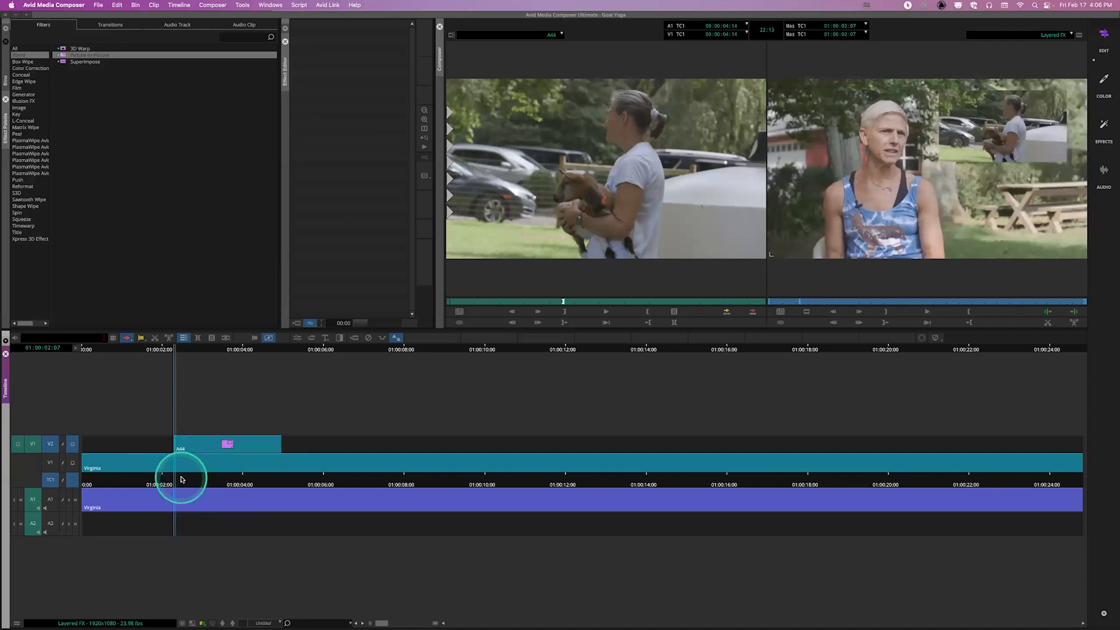
Reopen the Picture-in-Picture parameters of clip A44 from mid-clip, expand Foreground, and try its level before returning it to 100.
left_click(126, 337)
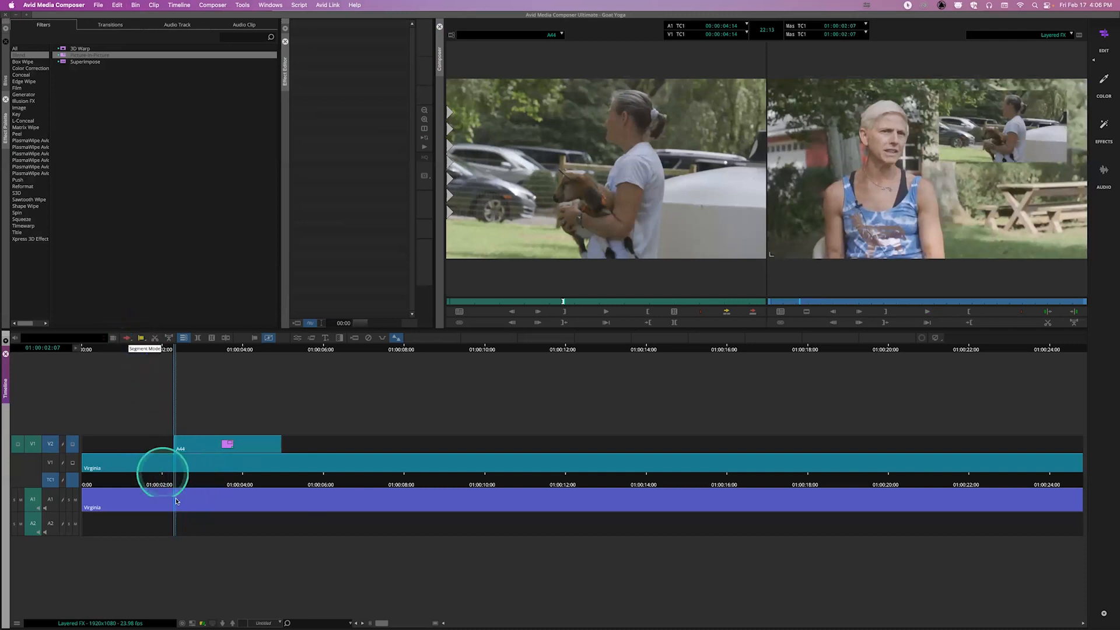
left_click_drag(172, 487, 225, 497)
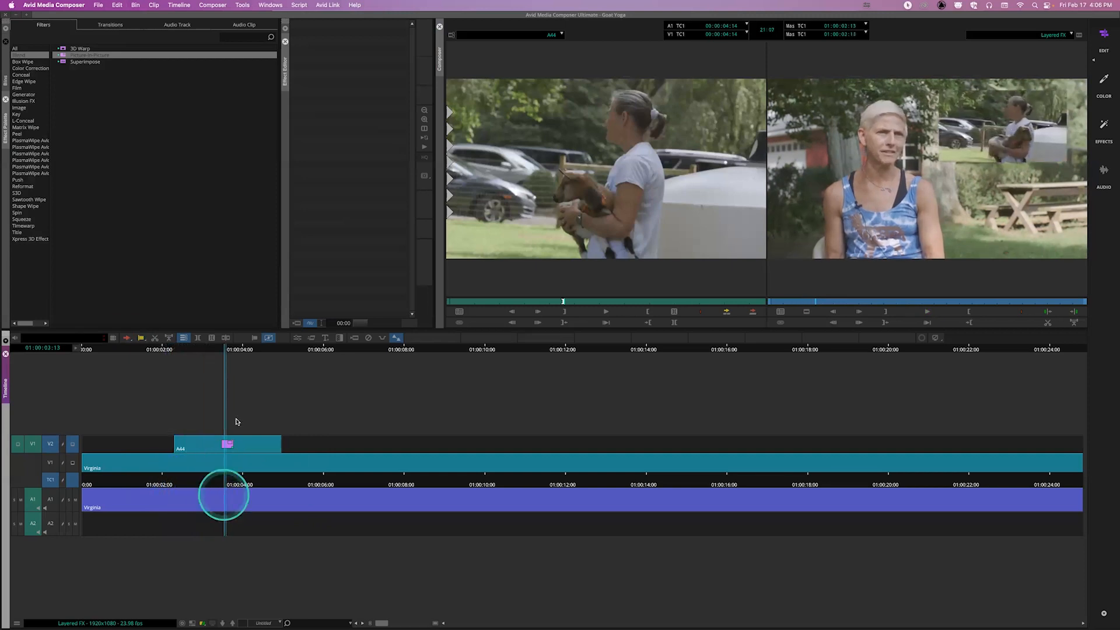
left_click(296, 339)
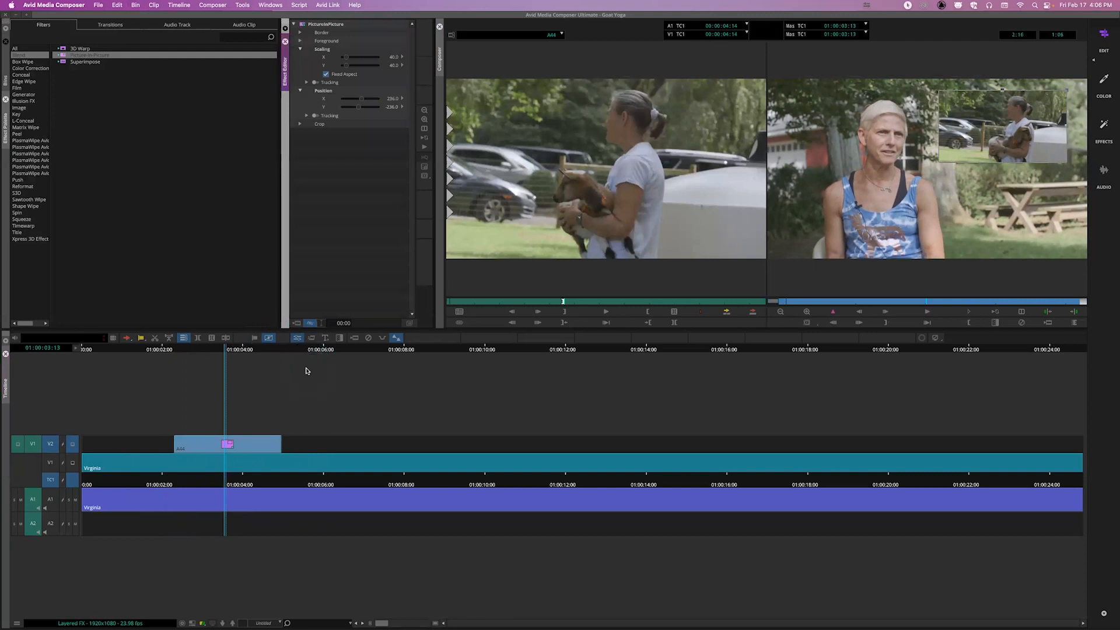
left_click_drag(348, 226, 345, 156)
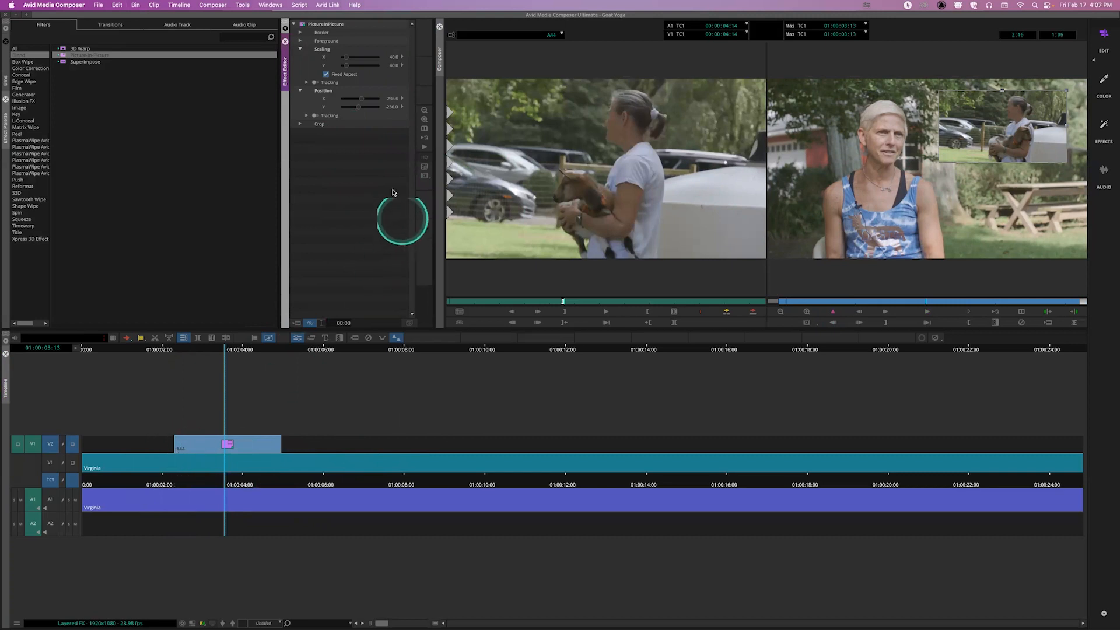
left_click(300, 41)
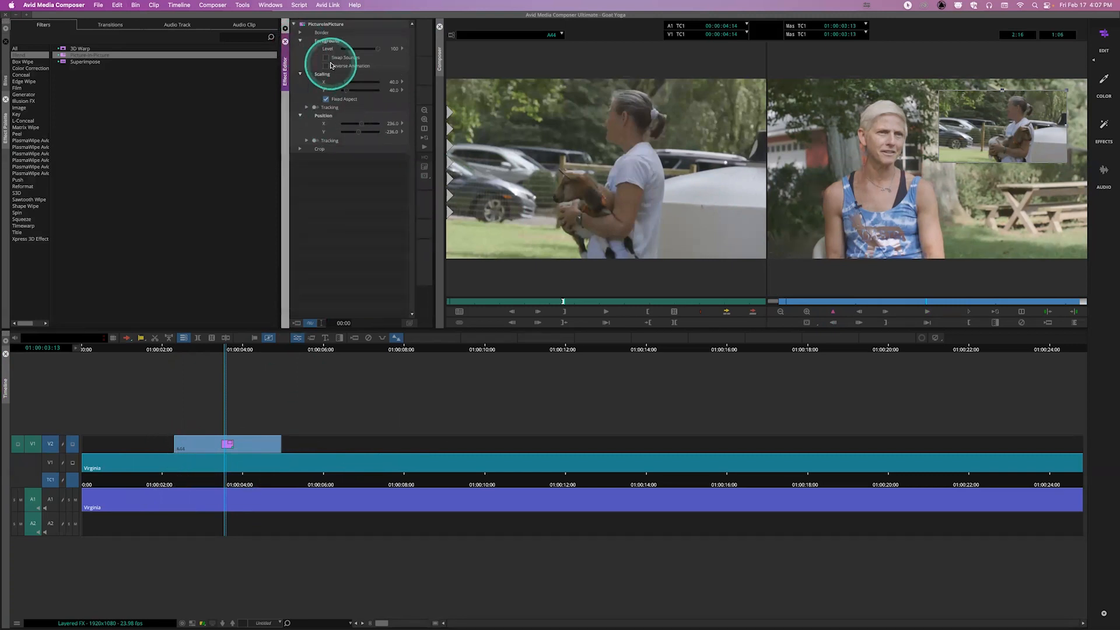
mouse_move(371, 49)
left_mouse_down()
mouse_move(346, 47)
mouse_move(385, 53)
mouse_move(339, 45)
mouse_move(387, 50)
left_mouse_up()
Play clip A44 from its head to its end and add a picture-in-picture keyframe 12 frames into the clip.
left_click_drag(806, 302, 786, 304)
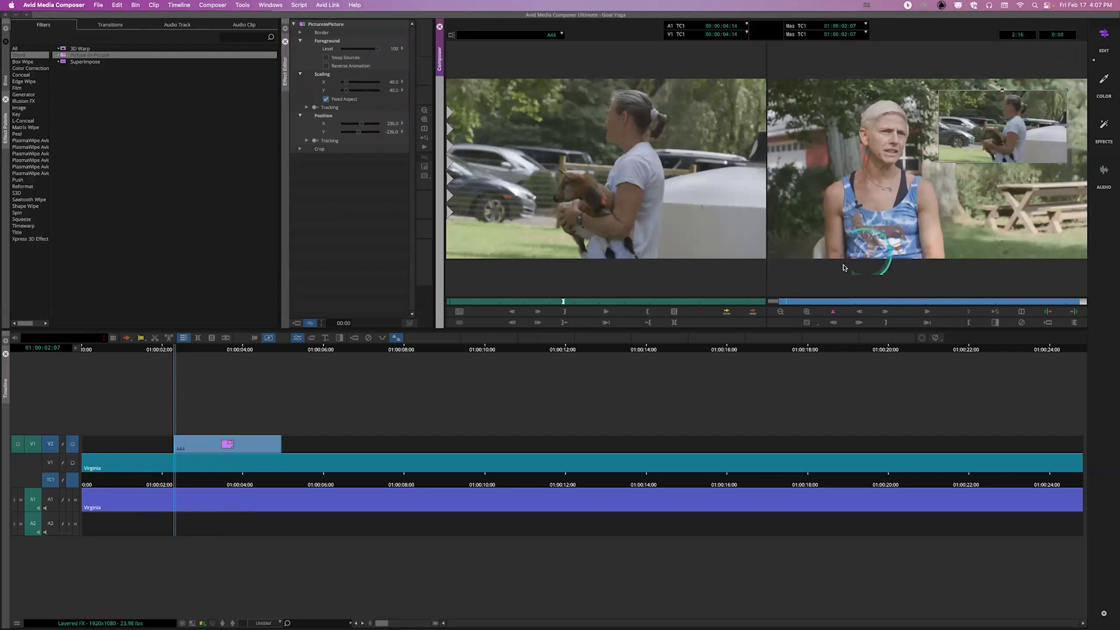
key("space")
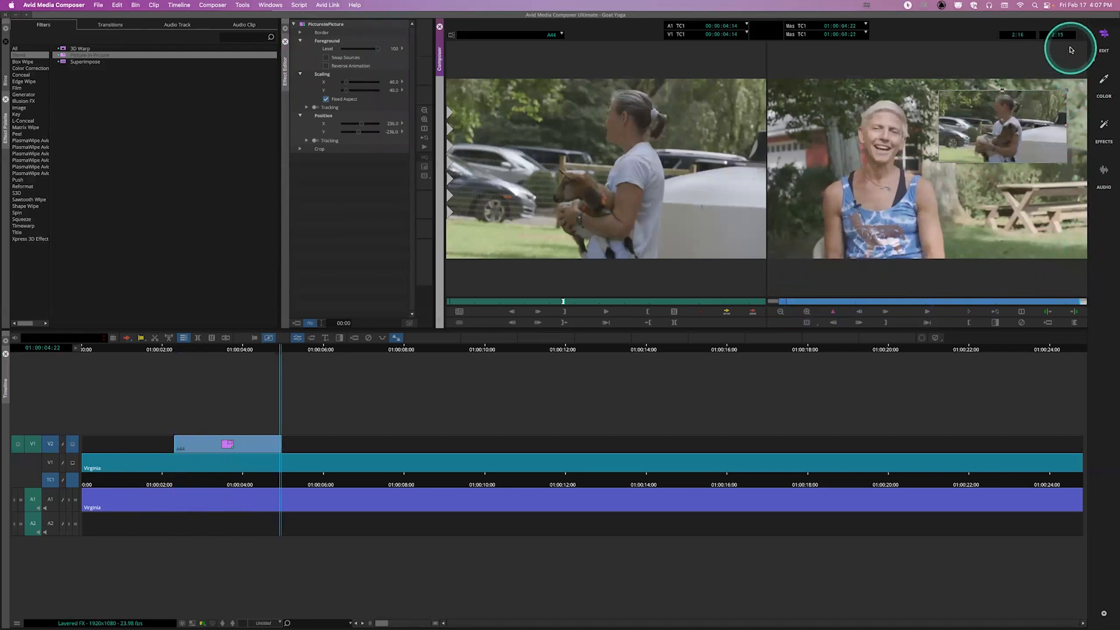
left_click(802, 302)
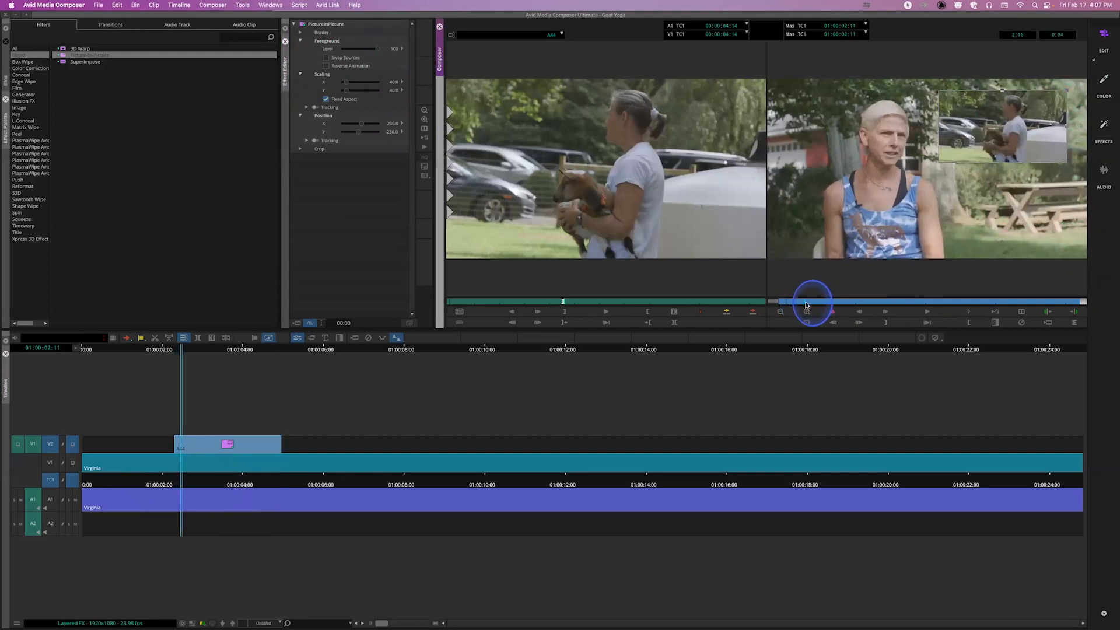
left_click_drag(806, 304, 823, 305)
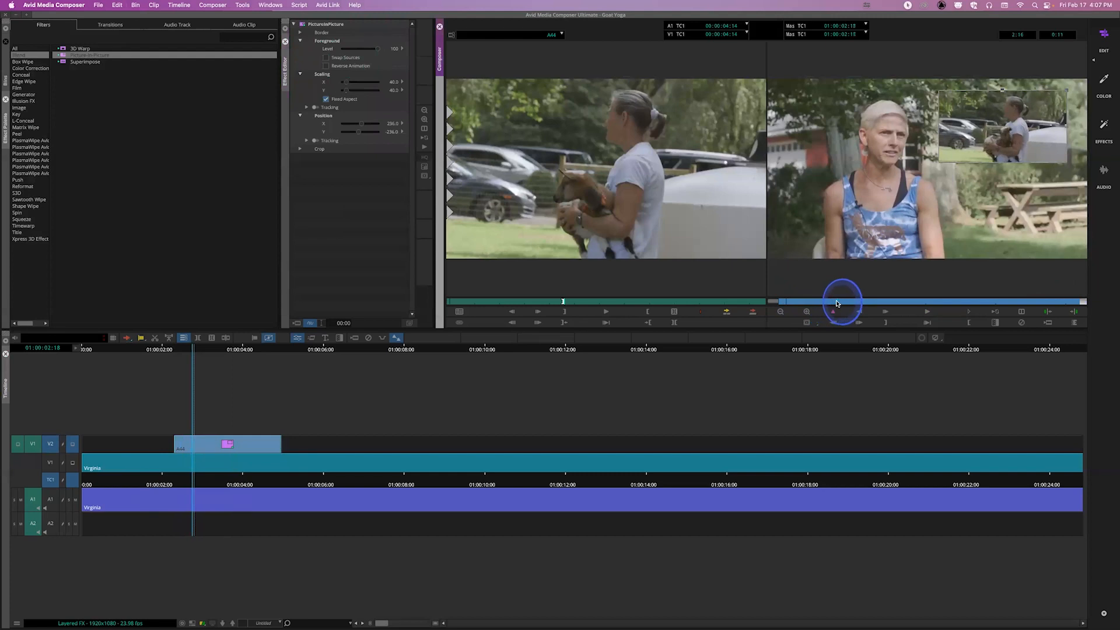
left_click_drag(840, 303, 842, 304)
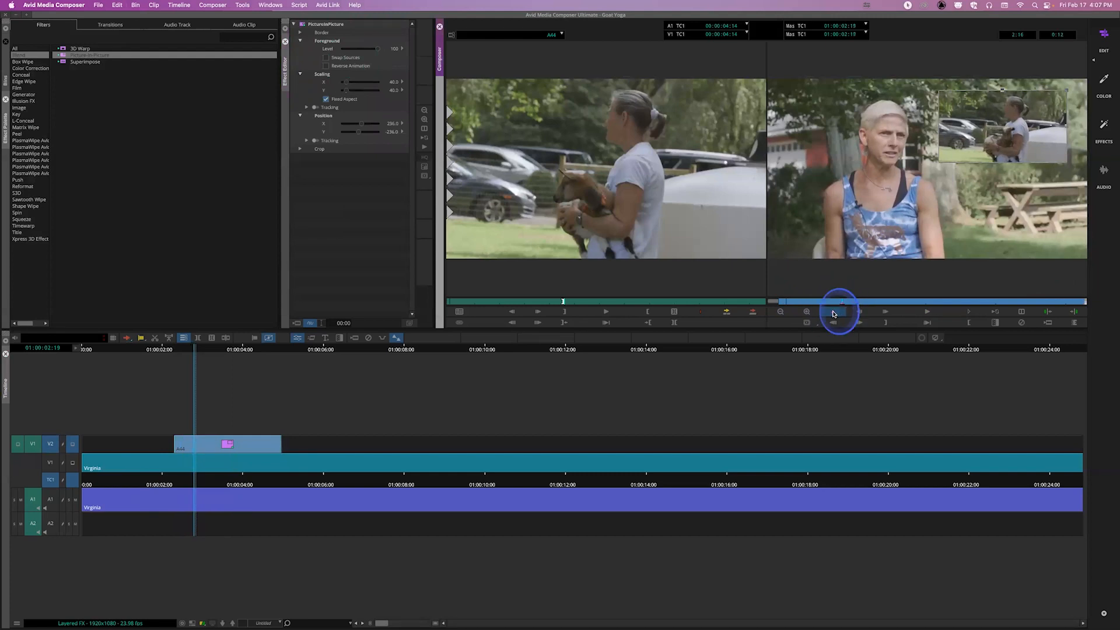
Add a keyframe on the first frame of clip A44 and set its foreground level to 0.
left_click(813, 303)
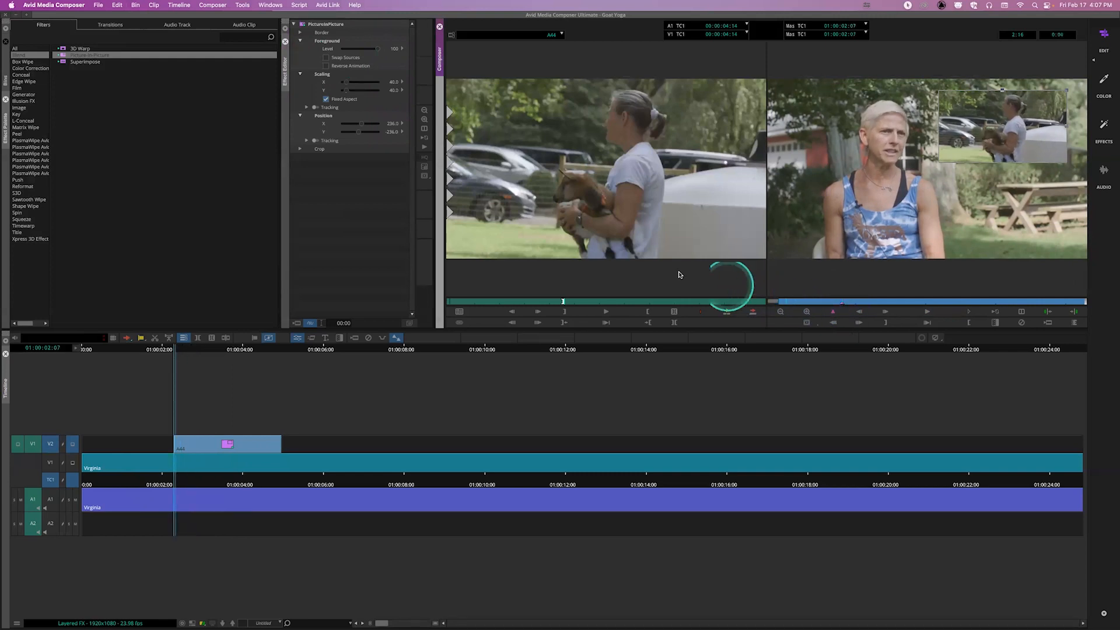
left_click(831, 313)
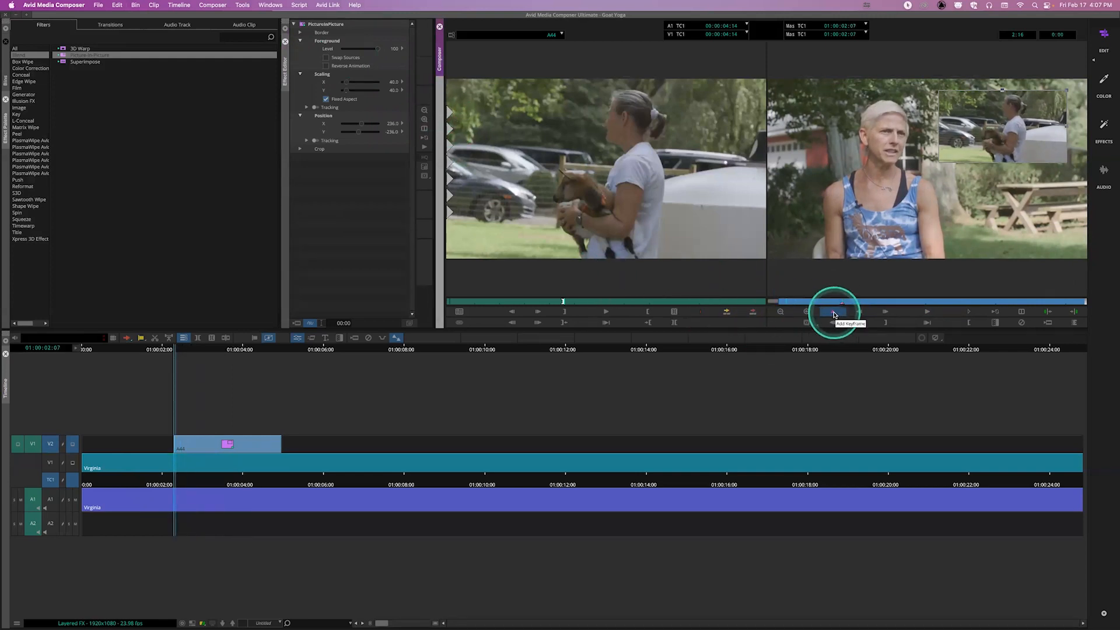
left_click(788, 308)
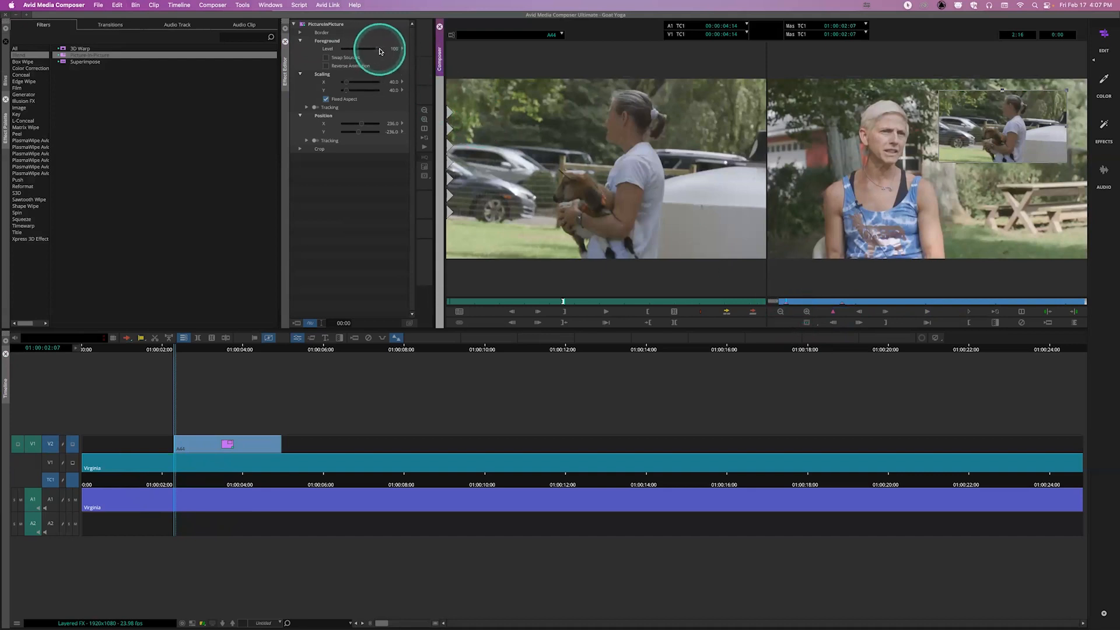
left_click_drag(377, 51, 330, 51)
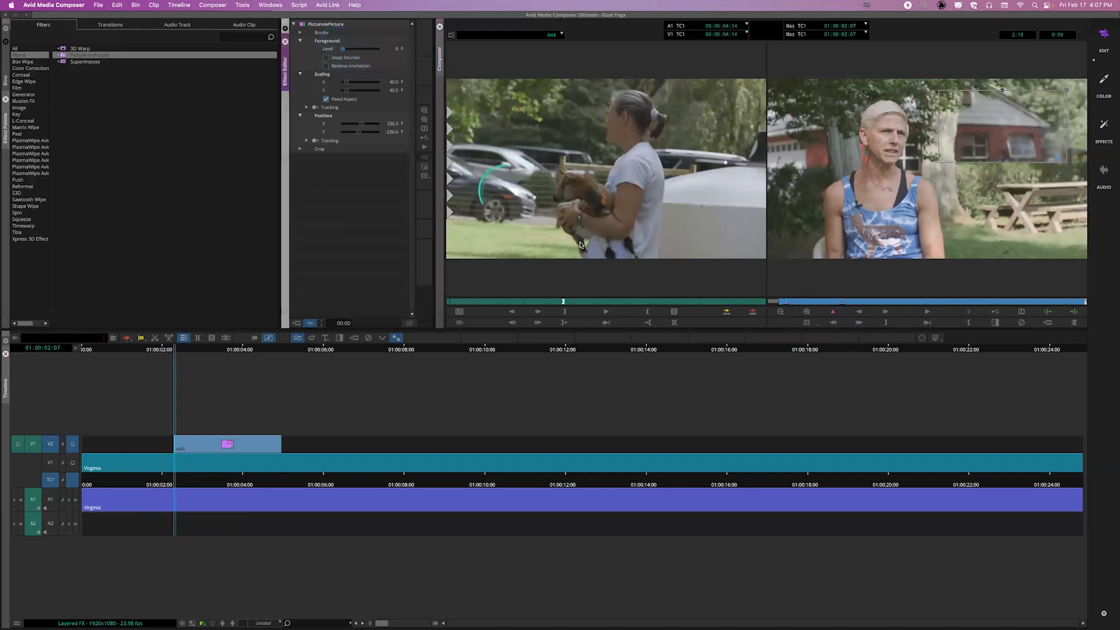
Preview the picture-in-picture fade-in from the head of clip A44.
key("space")
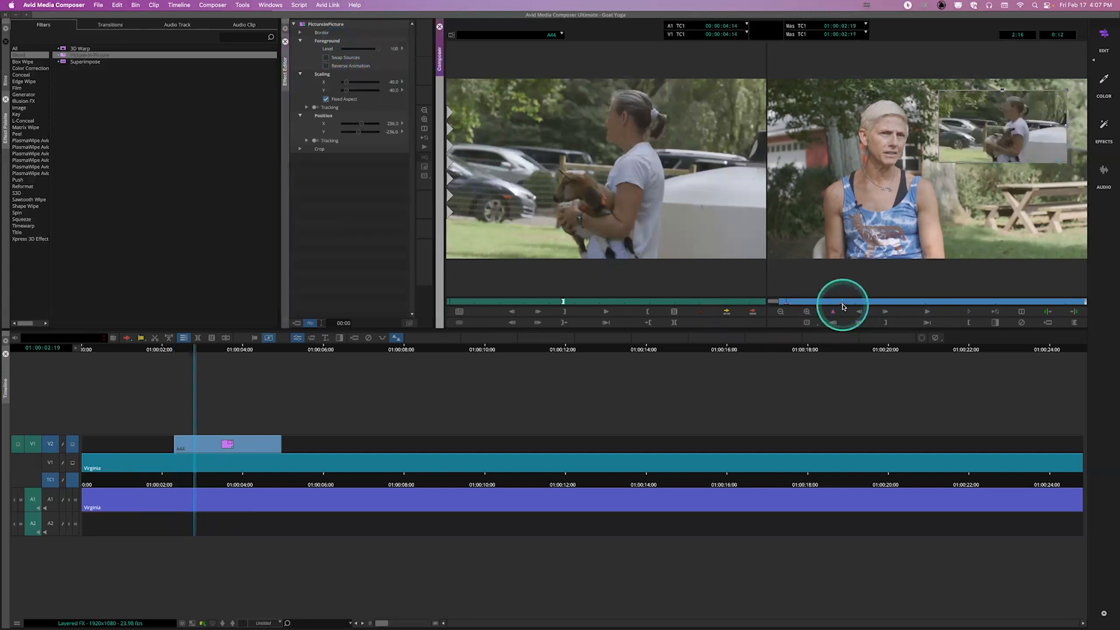
left_click(785, 303)
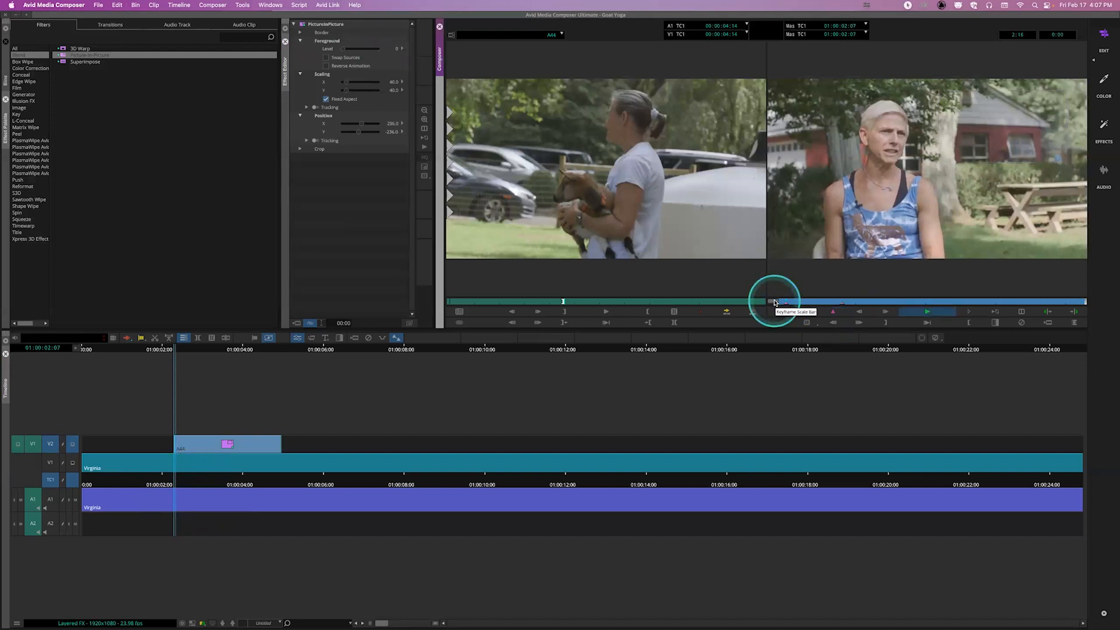
key("space")
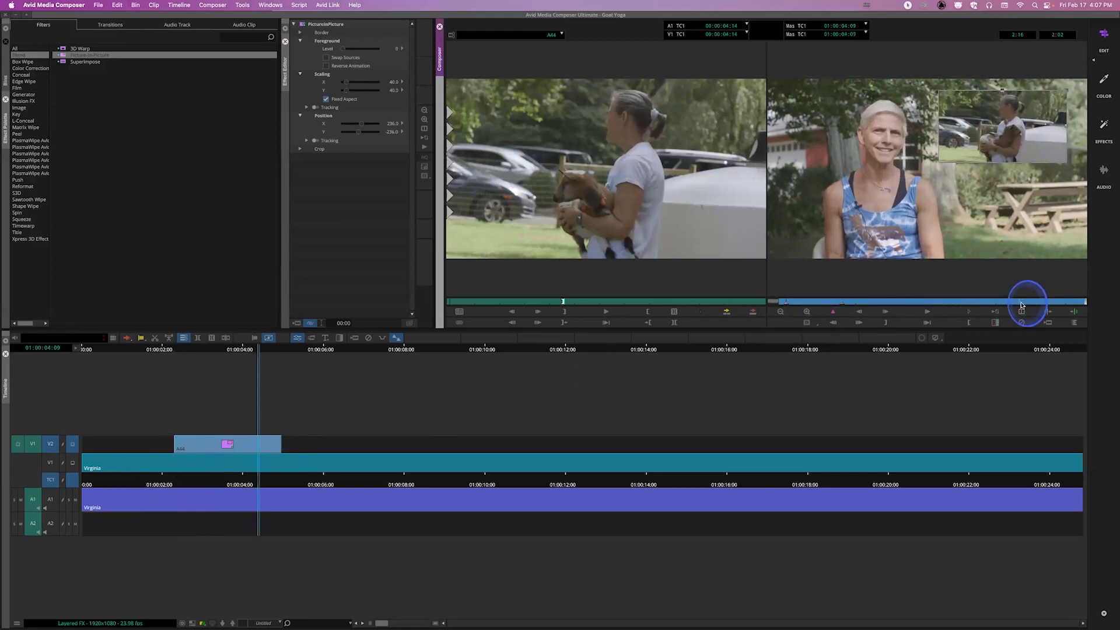
Add keyframes at 2:02 and on the last frame of clip A44, with the foreground level at 0 on the last one.
key("Right")
key("Left")
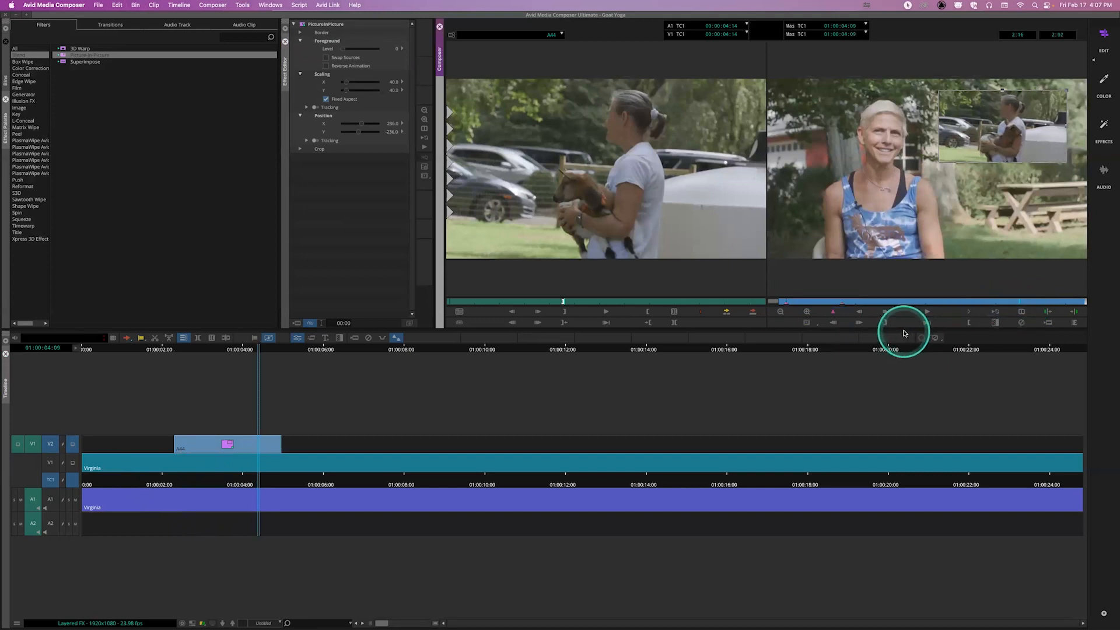
left_click(844, 302)
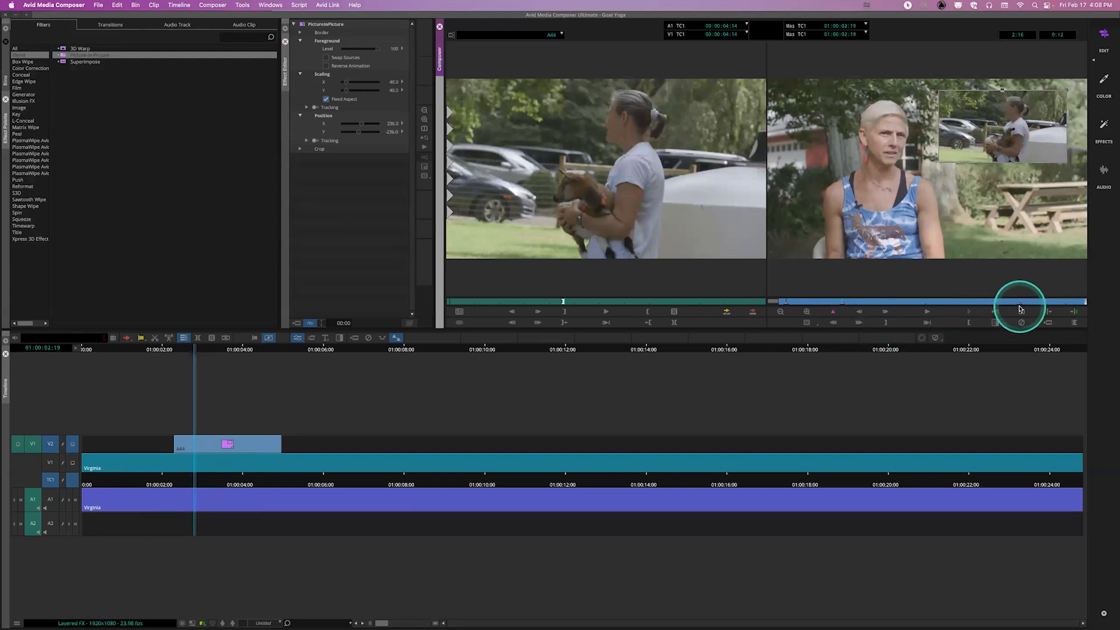
key("space")
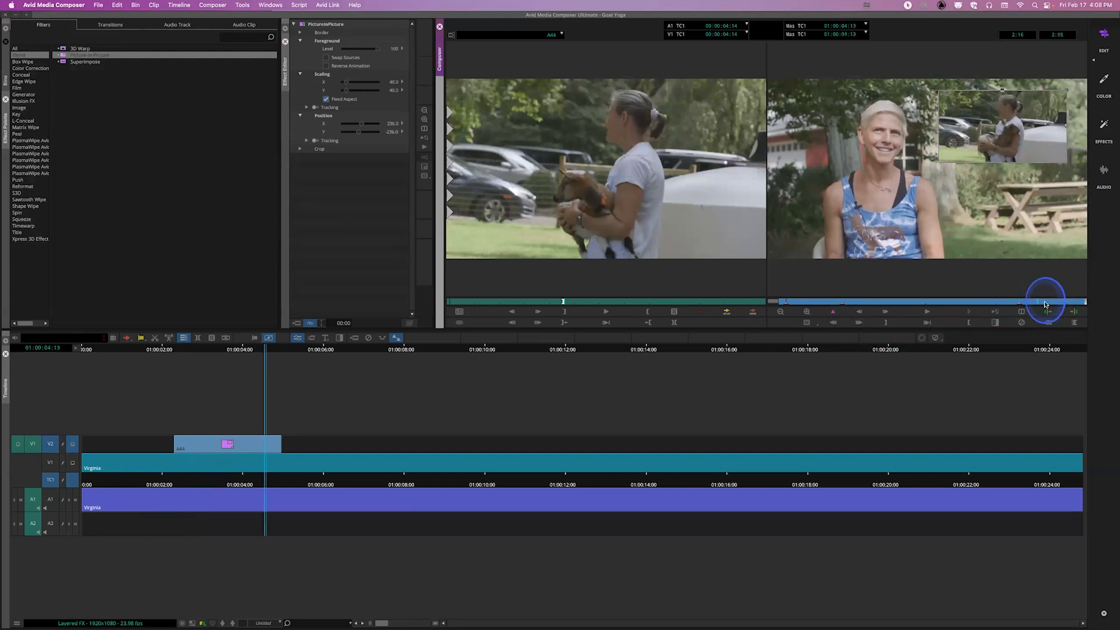
left_click(834, 312)
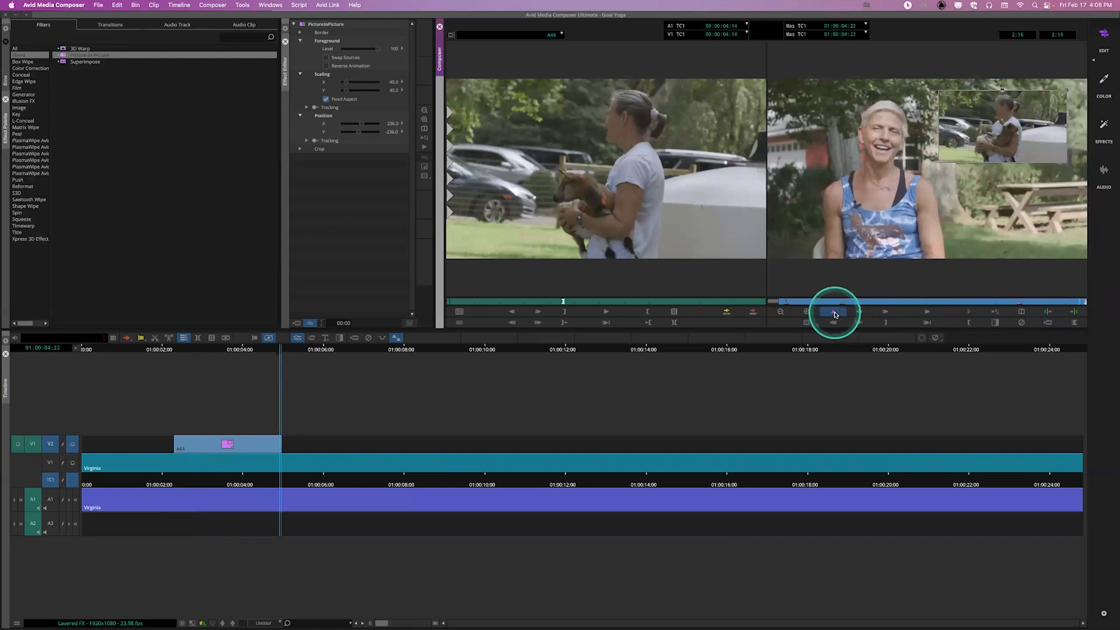
Check the first and last frames of clip A44 and preview the picture-in-picture fading in and out.
left_click(786, 304)
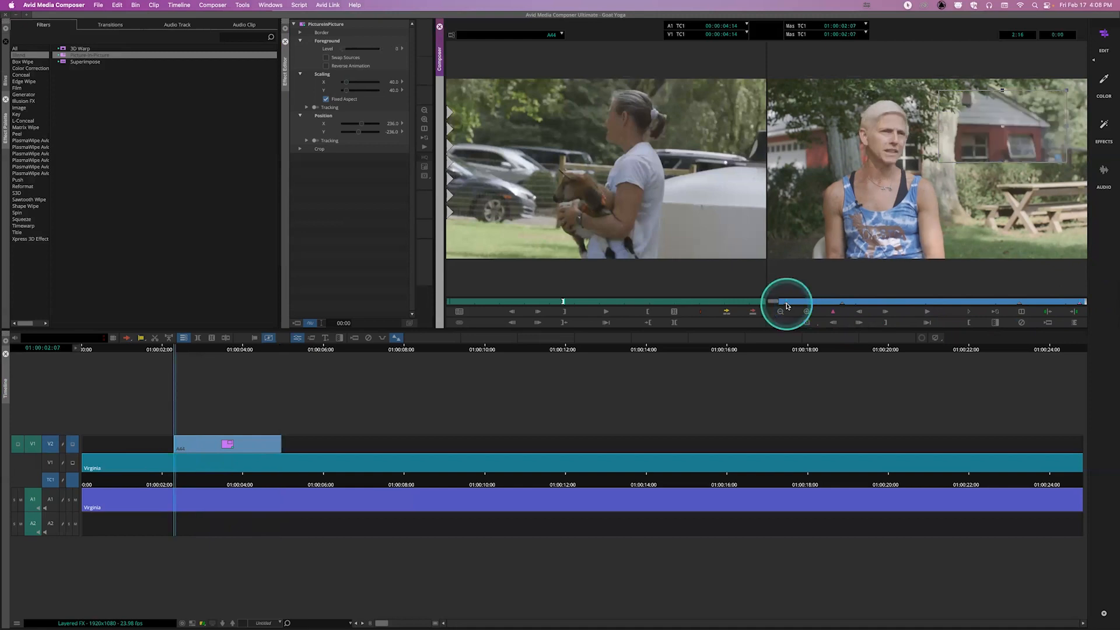
left_click(1081, 311)
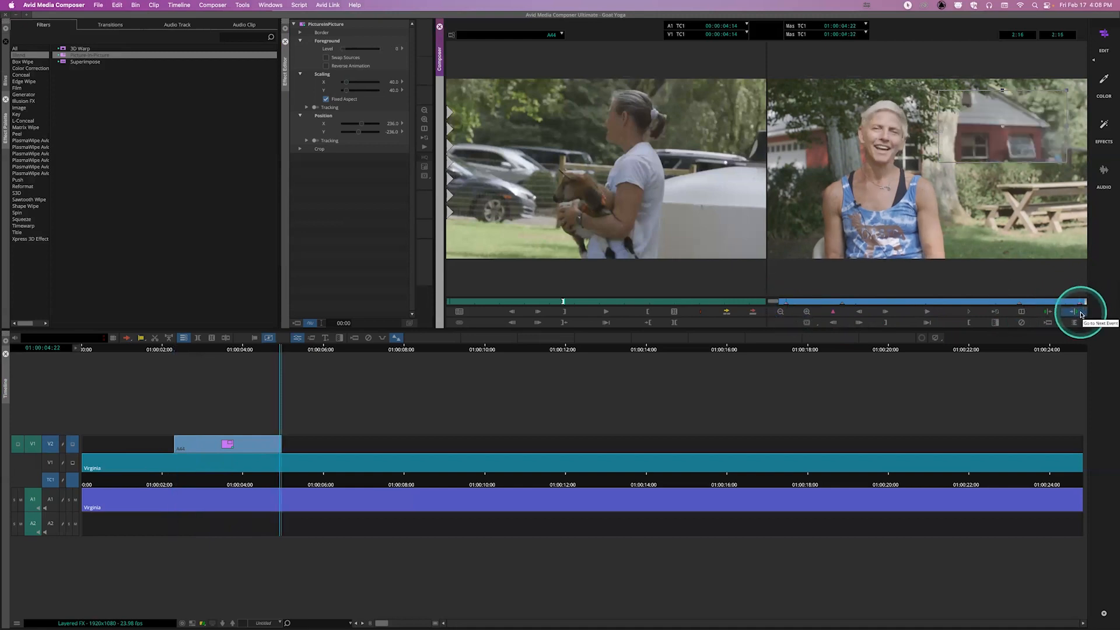
left_click(1053, 302)
left_click_drag(1004, 302, 768, 303)
key("space")
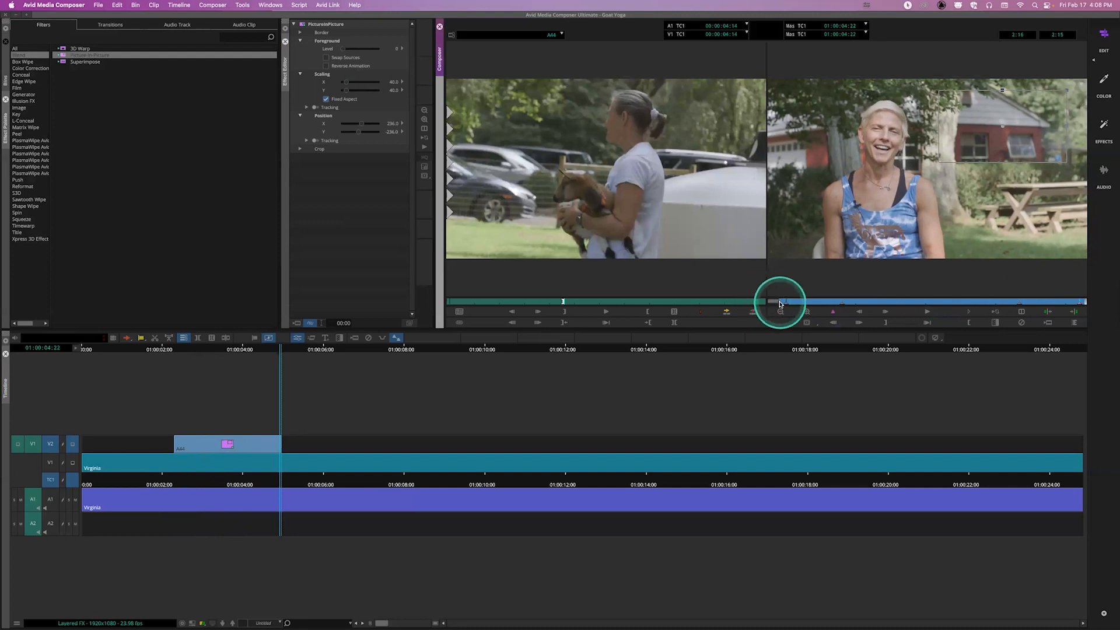
left_click(753, 311)
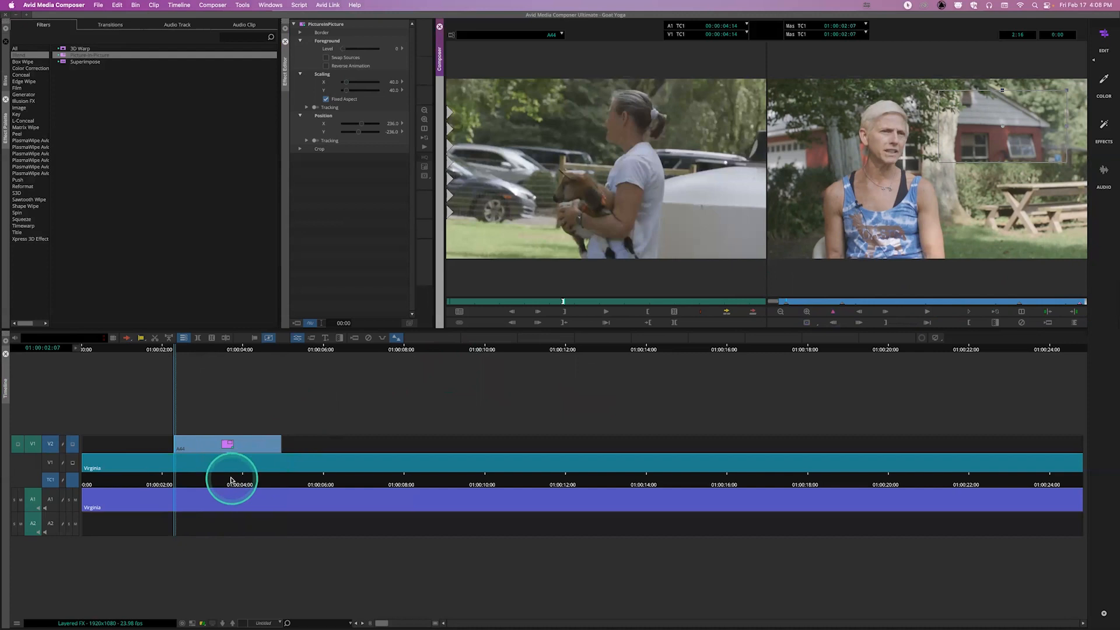
Leave effect editing and remove the Picture-in-Picture effect from clip A44 on V2.
left_click(231, 455)
left_click(229, 447)
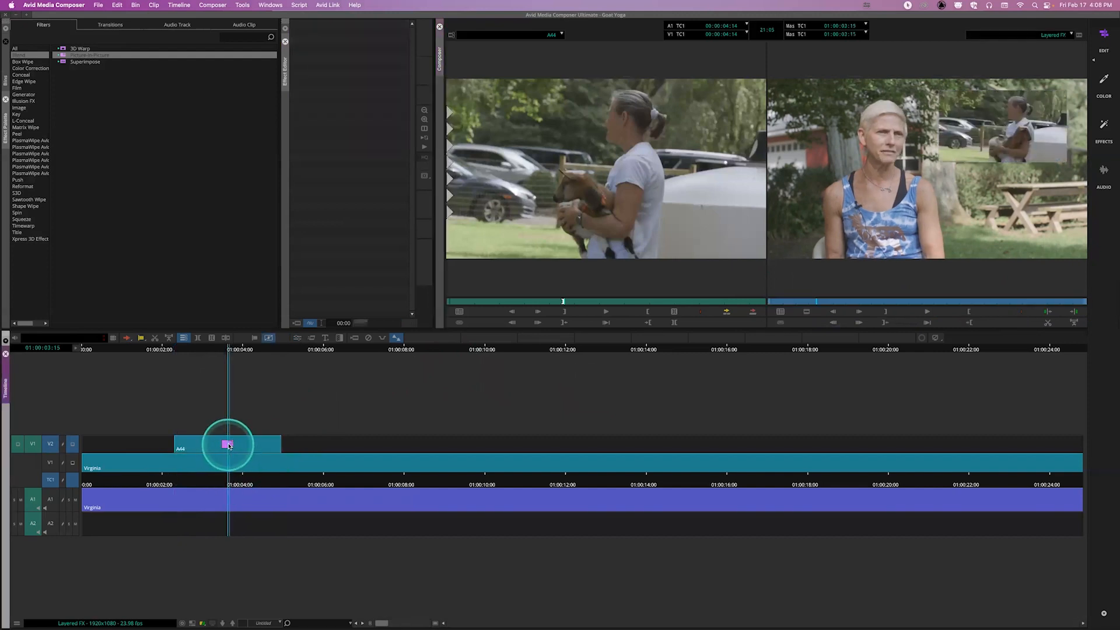
left_click(127, 337)
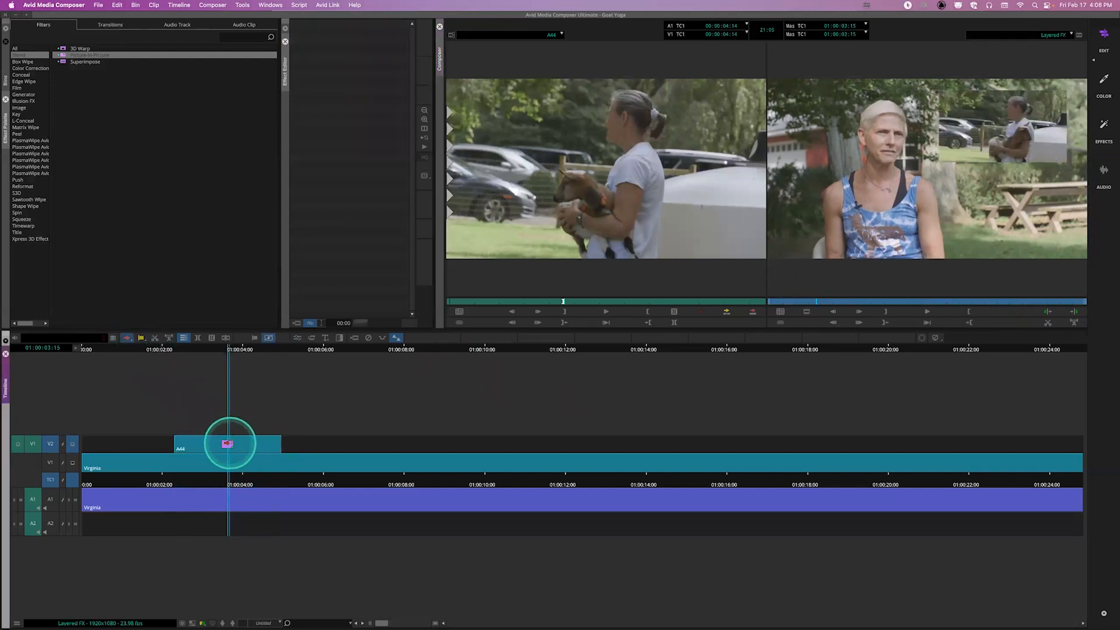
left_click(228, 443)
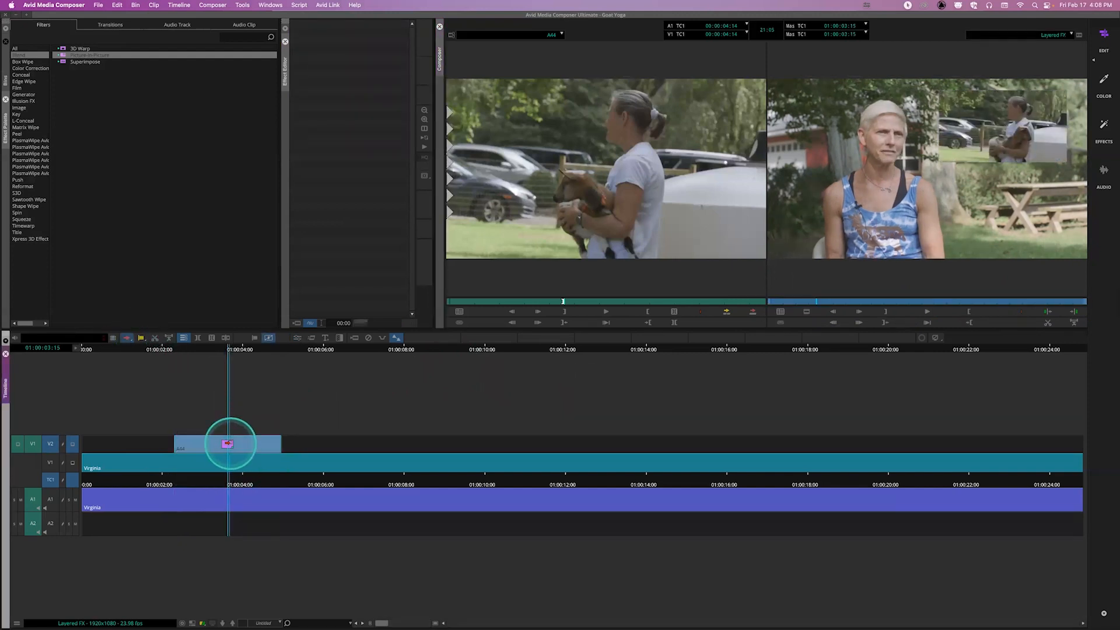
left_click(368, 338)
left_click(226, 483)
left_click(213, 481)
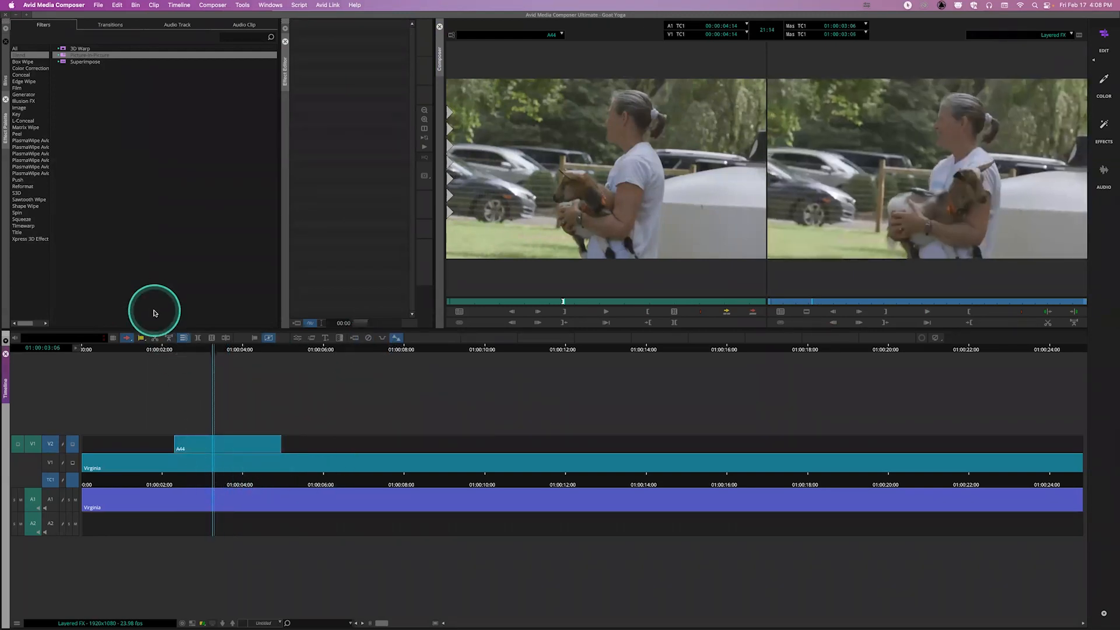
Apply the Circle effect from the Shape Wipe category to clip A44 and park mid-clip.
left_click(27, 207)
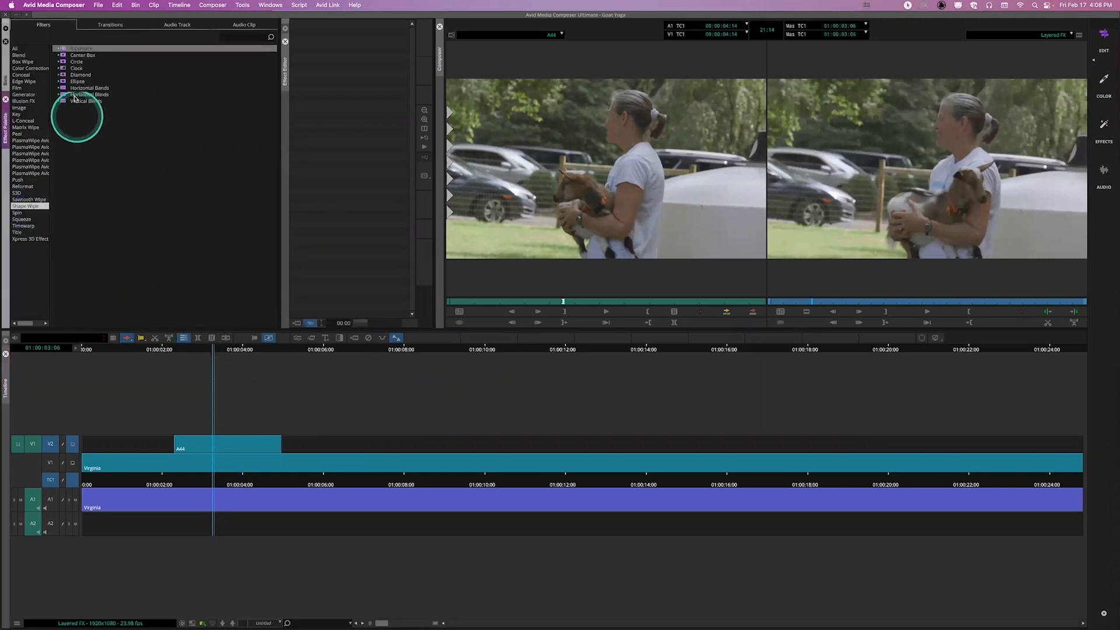
left_click_drag(63, 63, 175, 338)
left_click_drag(225, 430, 227, 444)
left_click(225, 481)
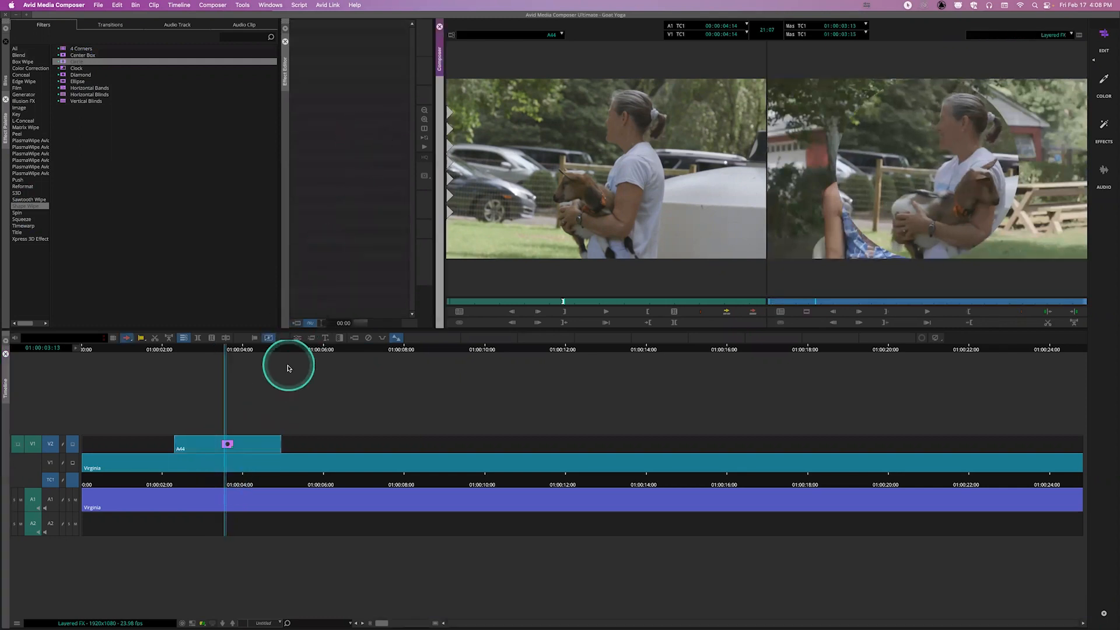
Open the Circle effect's parameters and try low and high foreground levels before returning the level to 50.
left_click(297, 338)
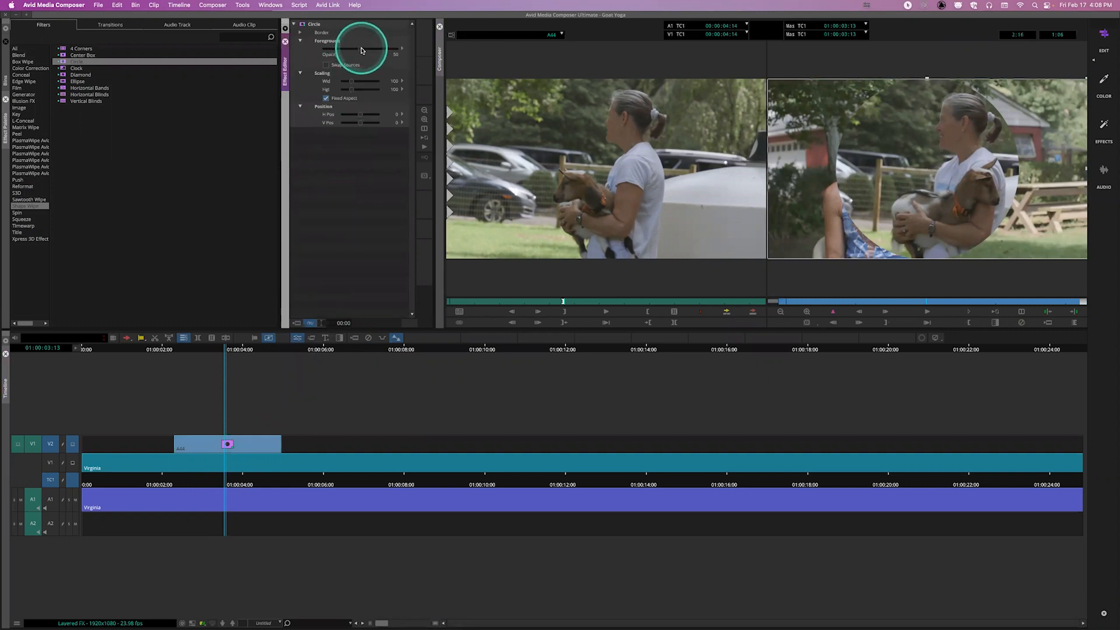
left_click_drag(359, 50, 298, 46)
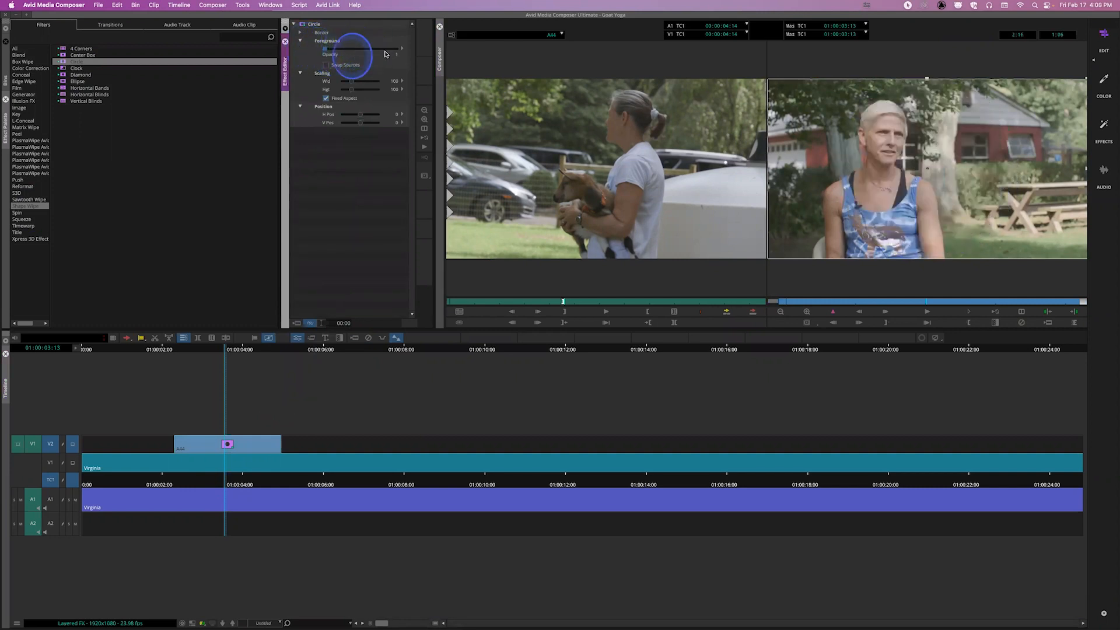
left_click_drag(385, 54, 422, 48)
left_click_drag(362, 50, 361, 49)
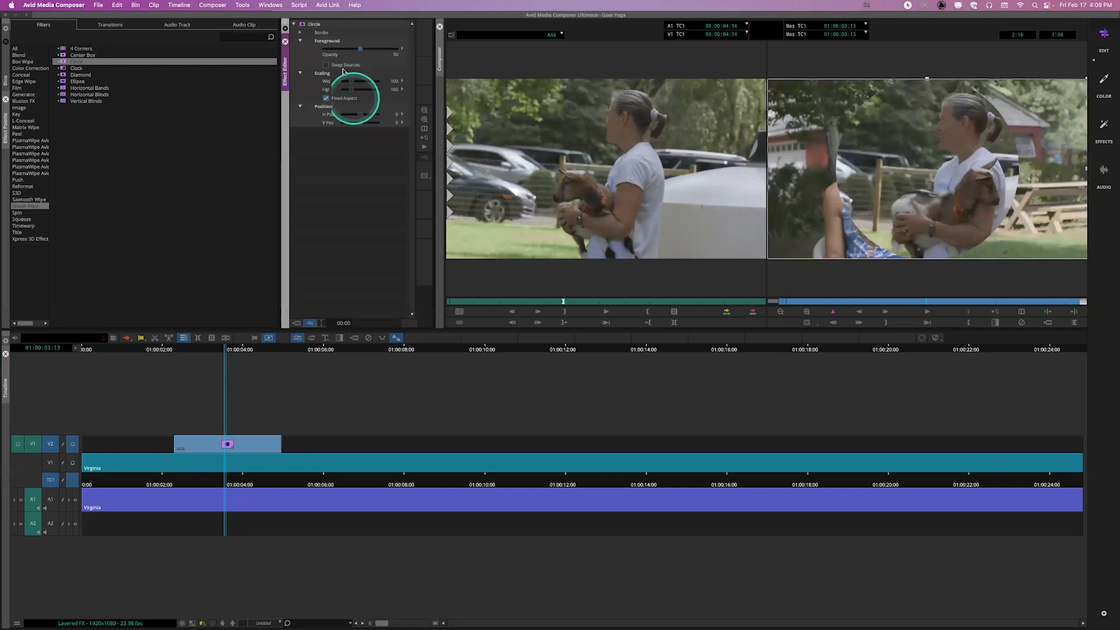
Try the circle's scaling, shrink the circle with the foreground level, and move it to H Pos 131 and V Pos -158.
left_click_drag(357, 84, 348, 90)
left_click(326, 99)
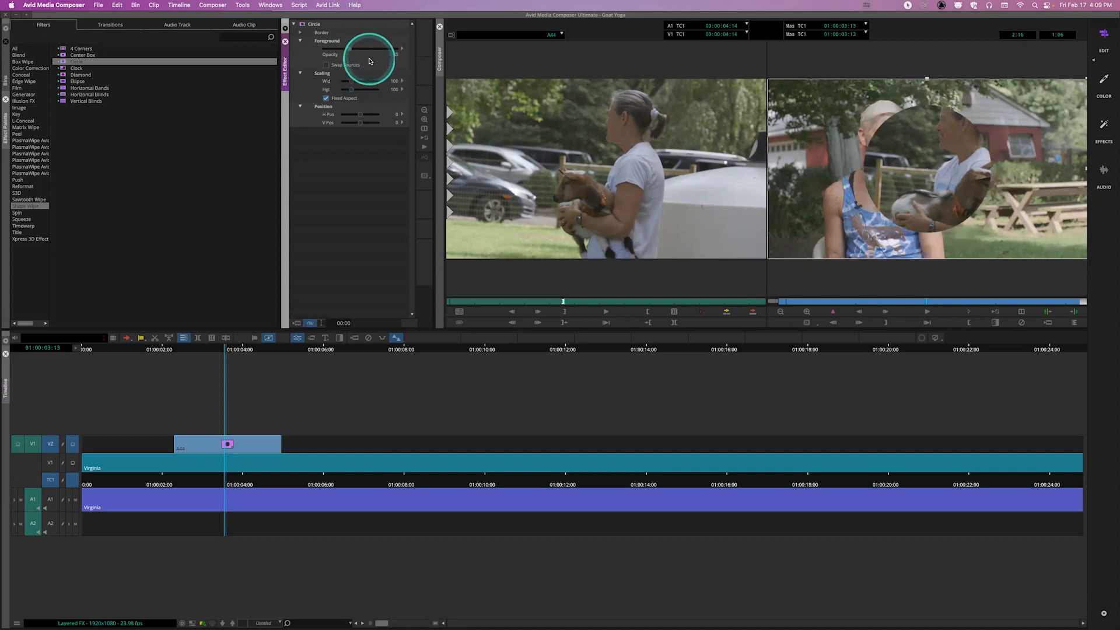
left_click_drag(359, 117, 358, 125)
left_click(361, 125)
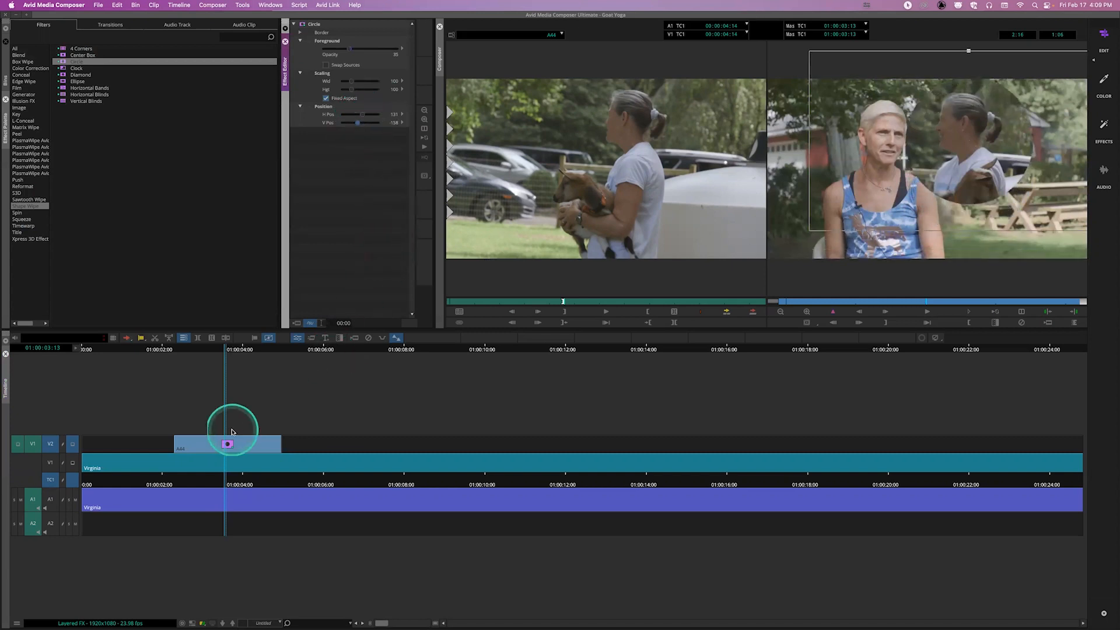
Play the sequence from before clip A44 to review the circle wipe and park again mid-clip.
left_click_drag(200, 478, 158, 484)
key("space")
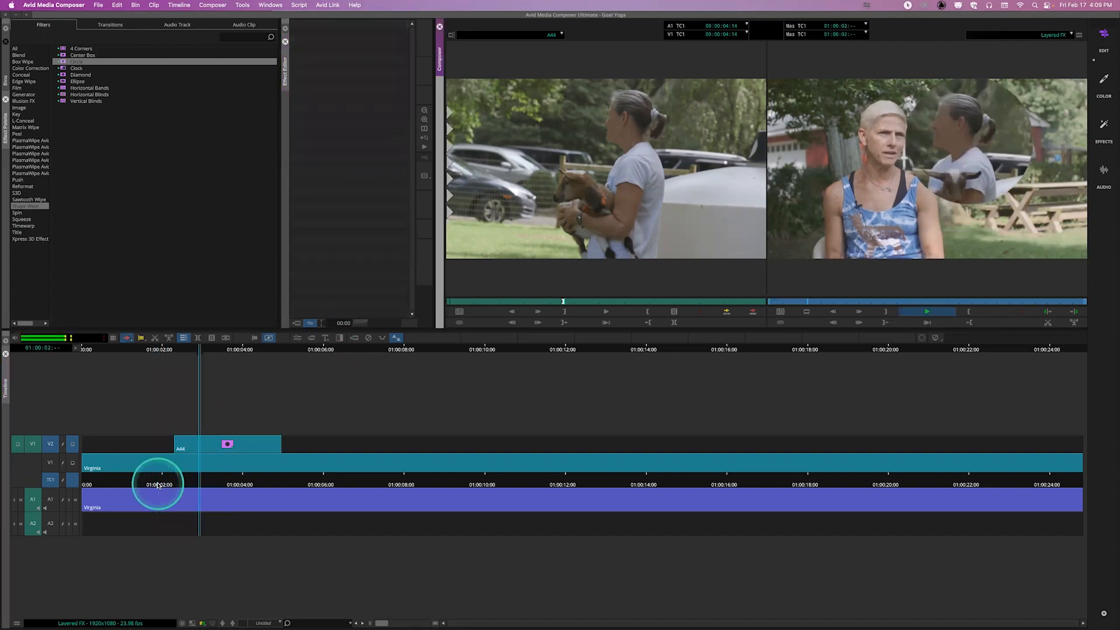
left_click(220, 482)
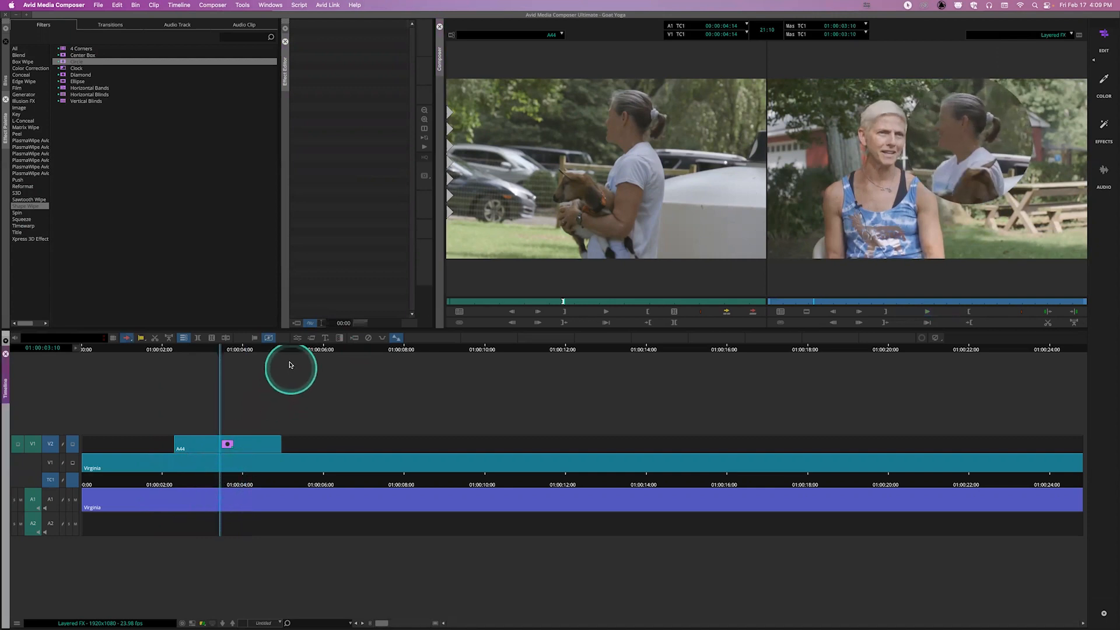
Reopen the Circle effect's parameters on clip A44 and set H Pos to 105.
left_click(297, 338)
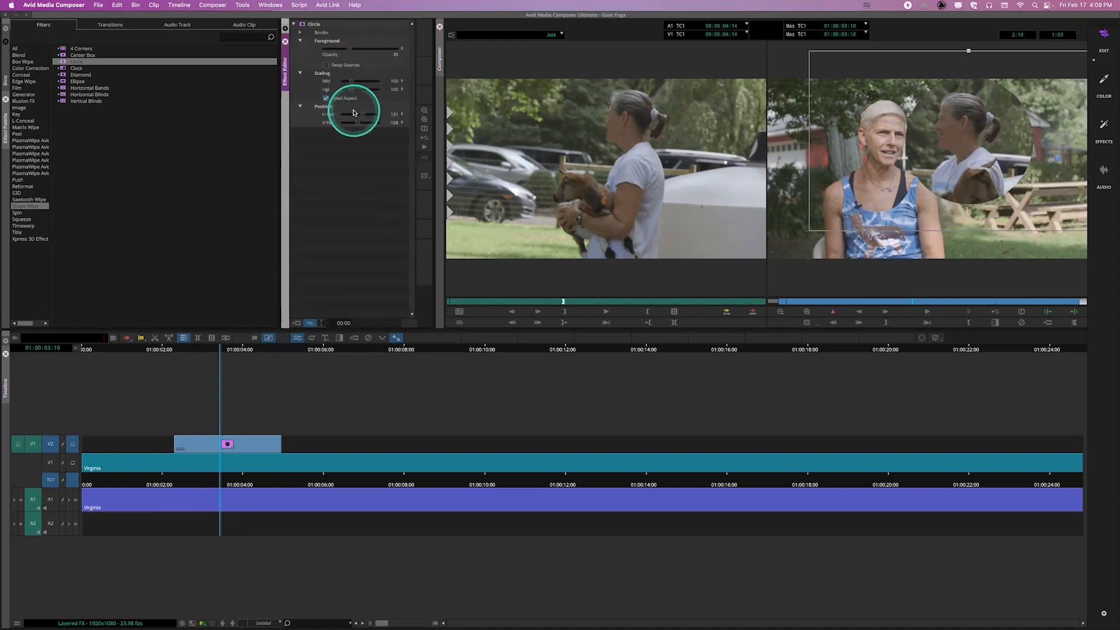
left_click_drag(362, 116, 361, 117)
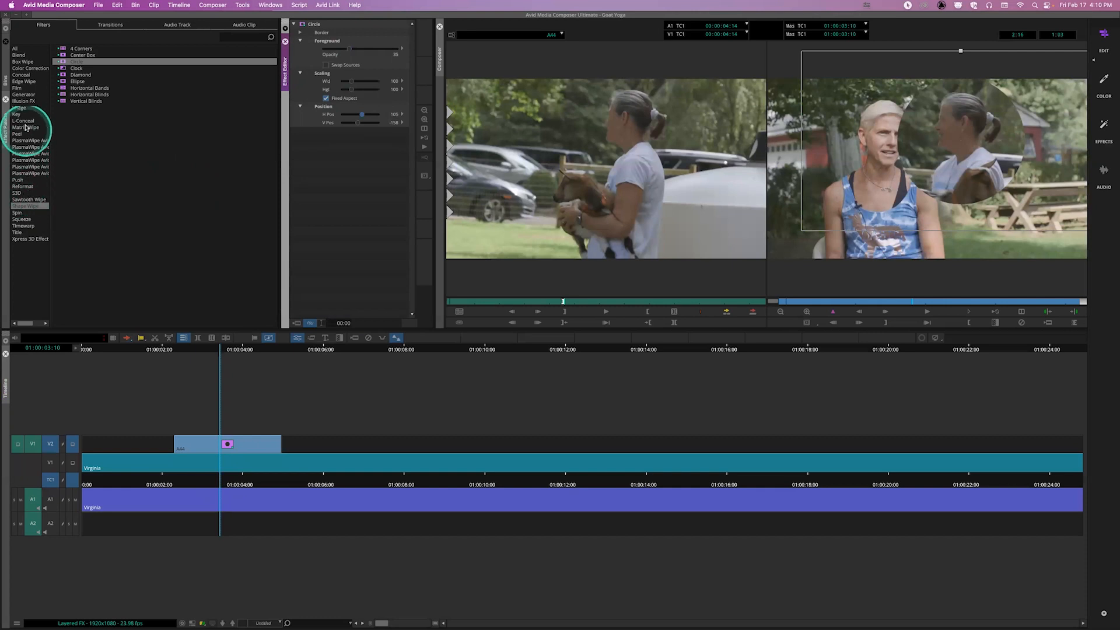
Try the Resize effect from the Image category on top of clip A44's Circle effect and shift its X position.
left_click(19, 108)
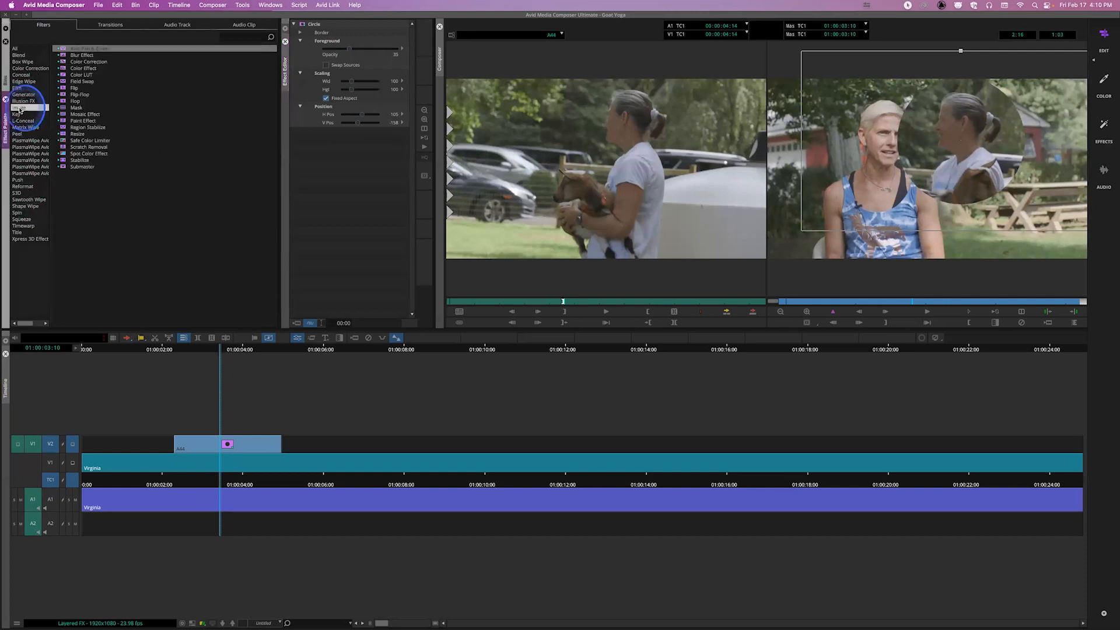
left_click(76, 136)
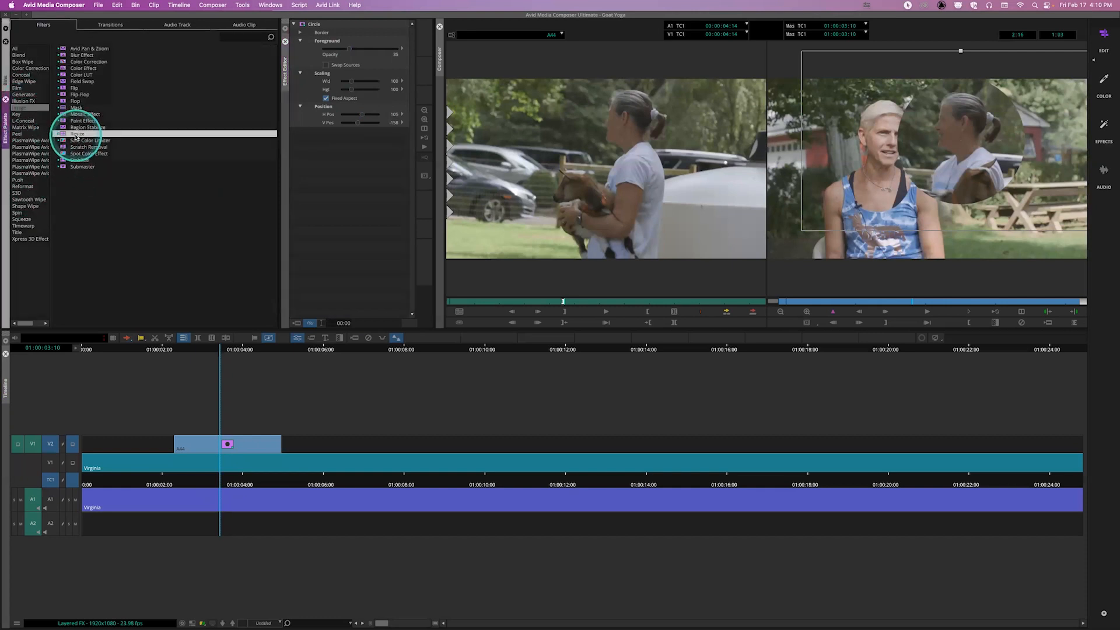
left_click_drag(76, 136, 227, 445)
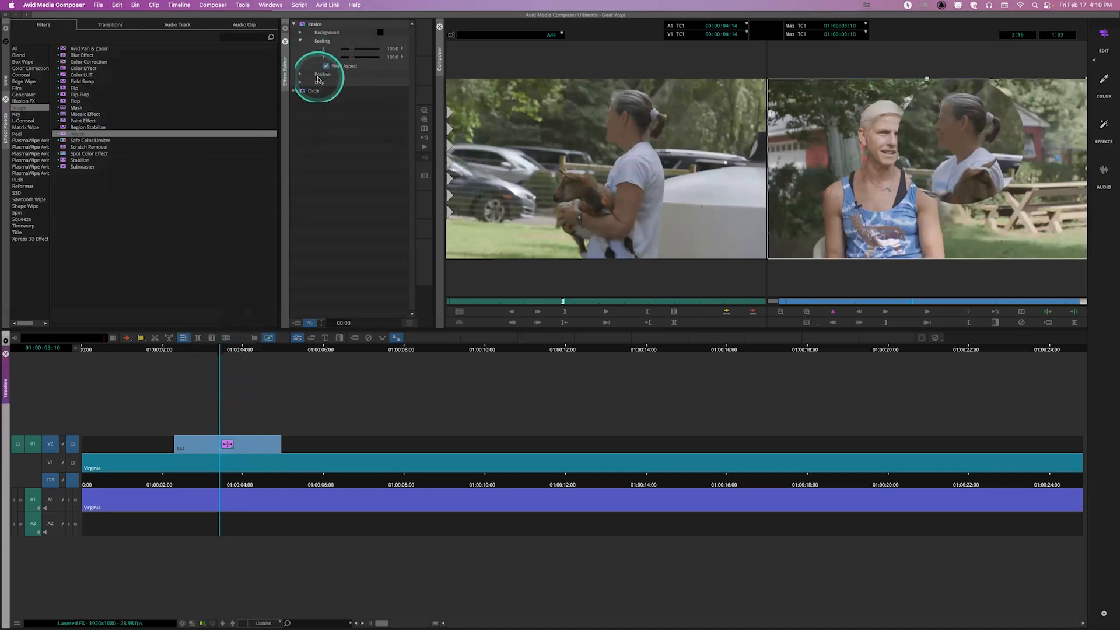
left_click(301, 75)
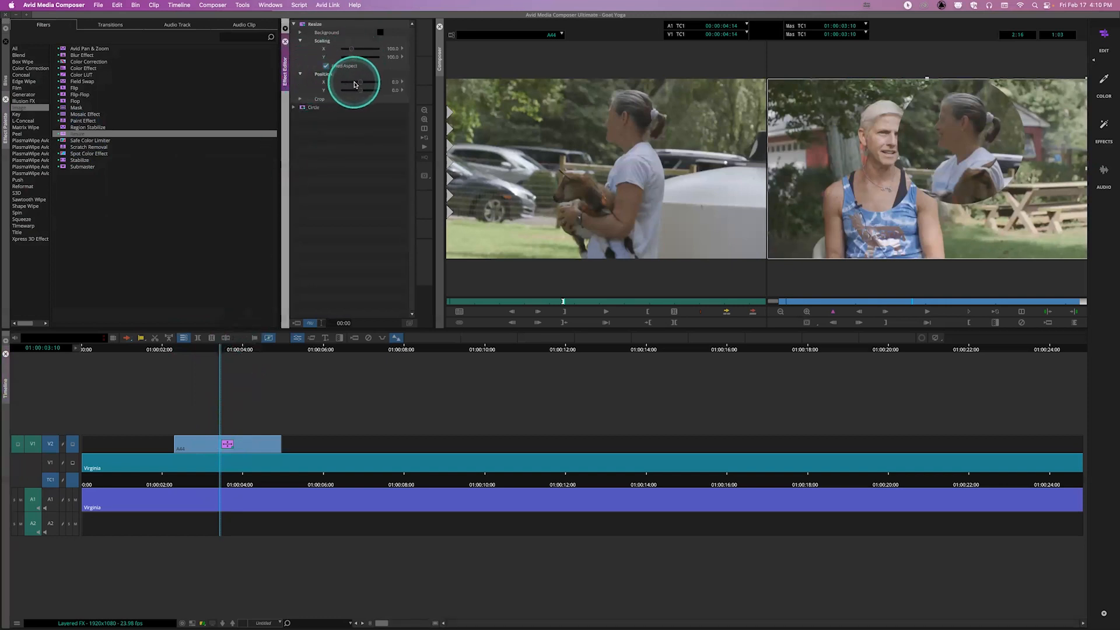
left_click_drag(365, 86, 365, 85)
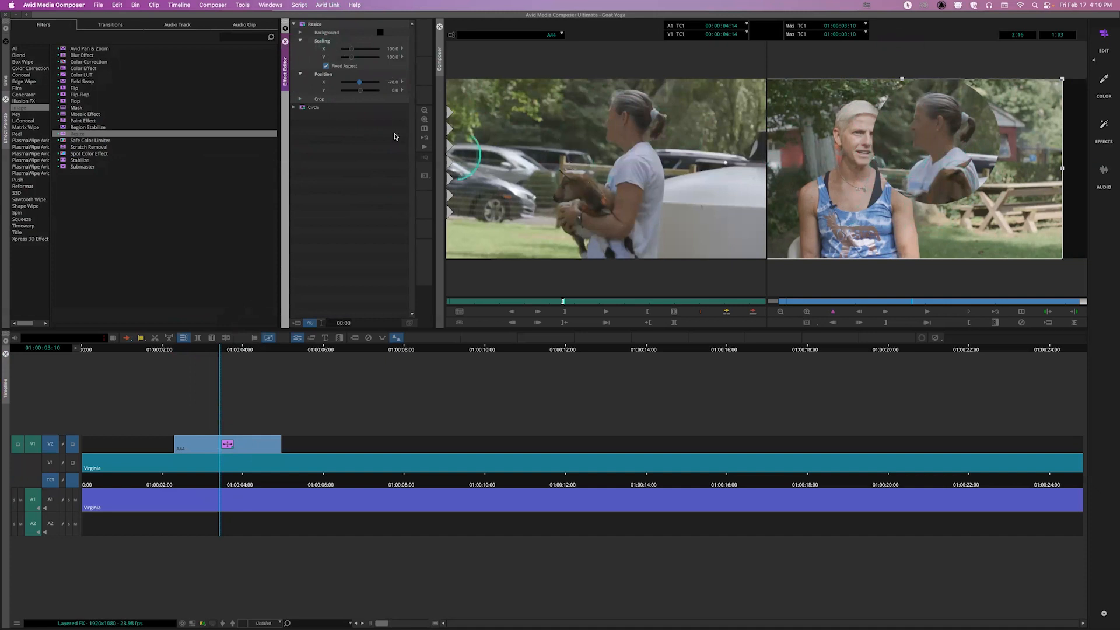
left_click(385, 129)
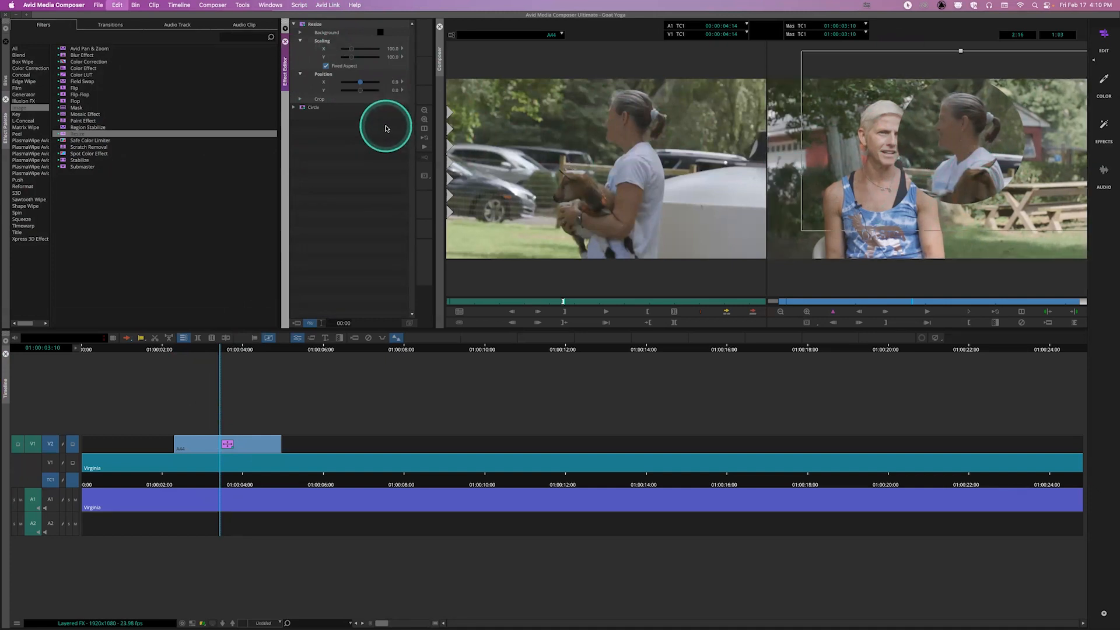
Try the Flop effect from the Image category on clip A44, then remove it.
left_click(20, 109)
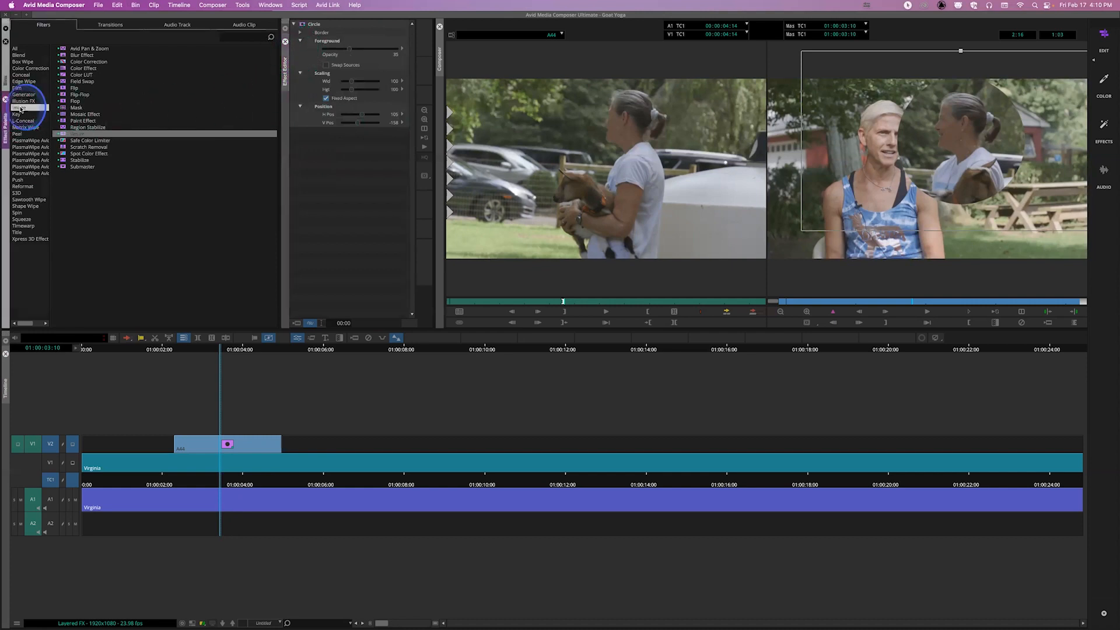
left_click(74, 101)
left_click_drag(74, 102, 225, 445)
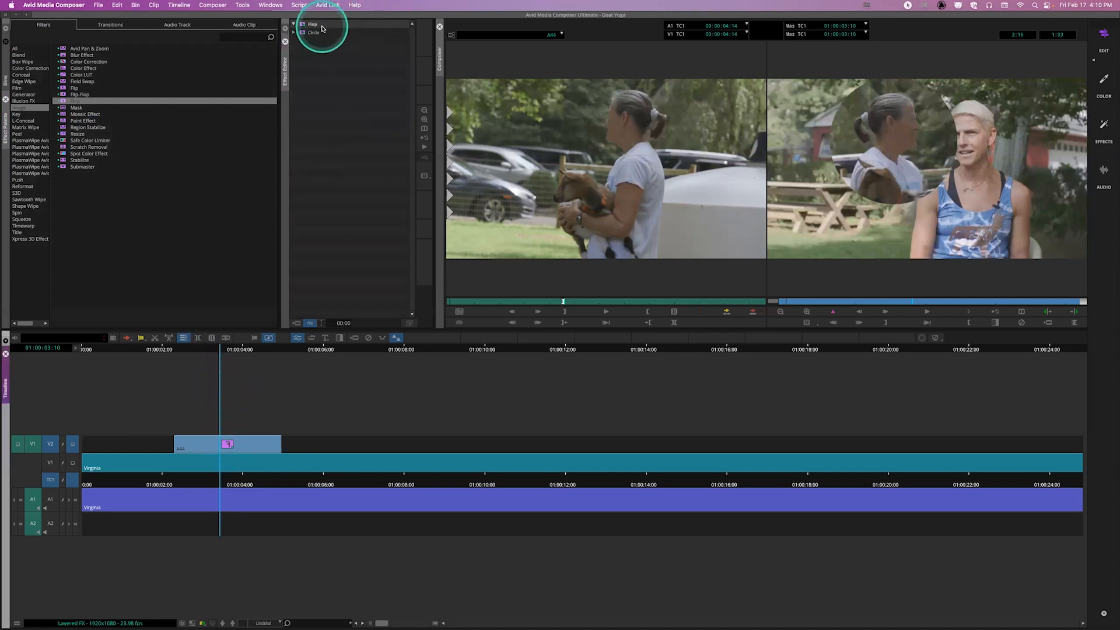
key("Delete")
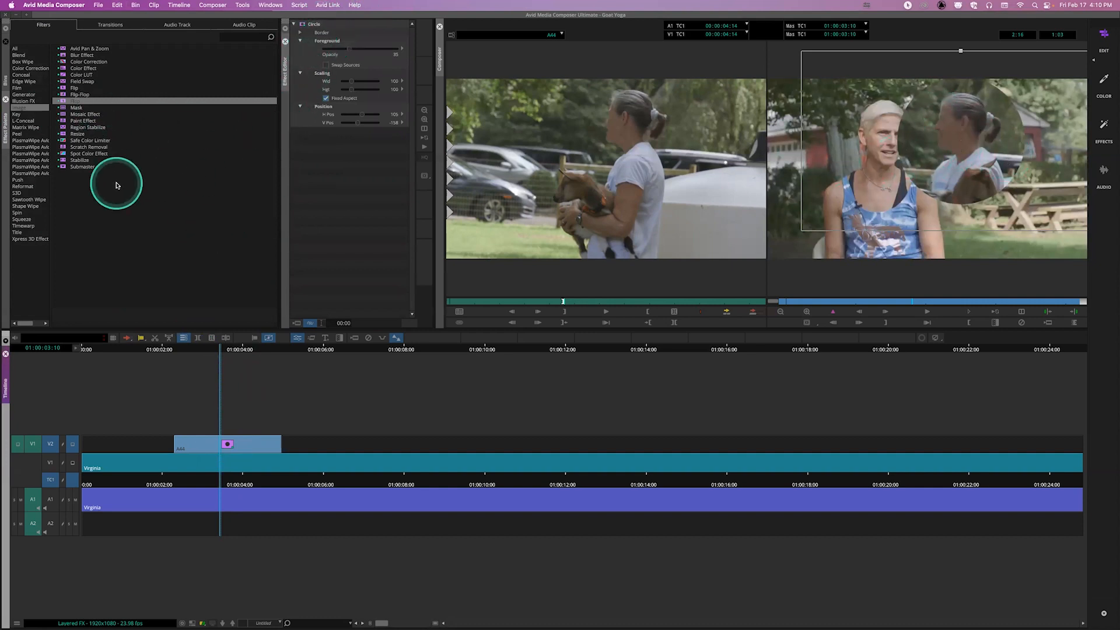
Add a Color Effect on top of the Circle effect on clip A44 and set its saturation to -100.
left_click(65, 68)
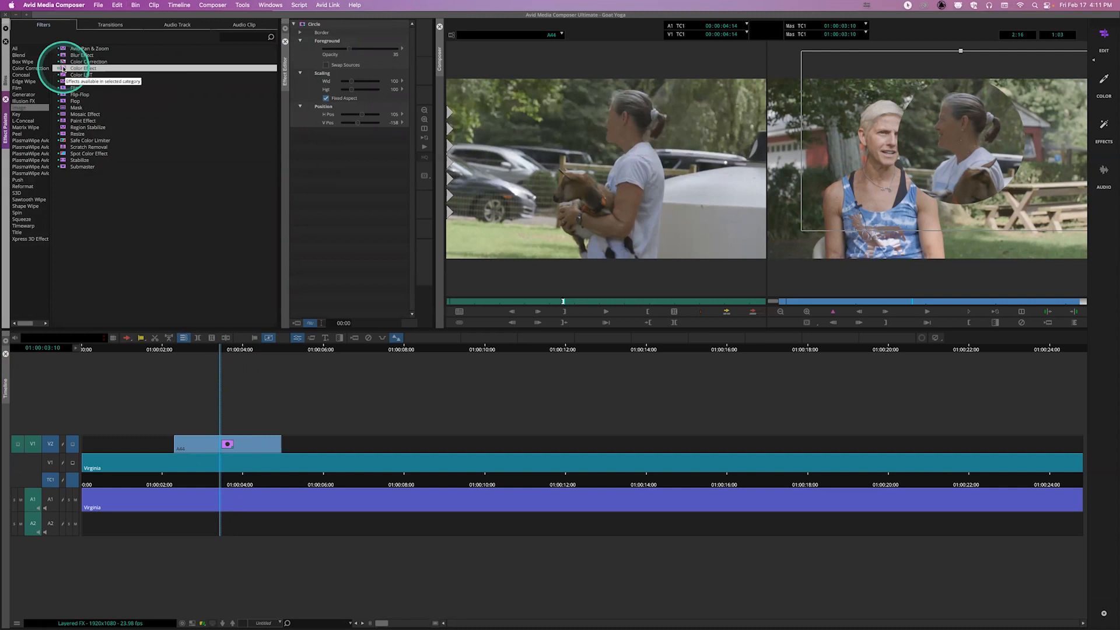
left_click_drag(65, 69, 232, 443)
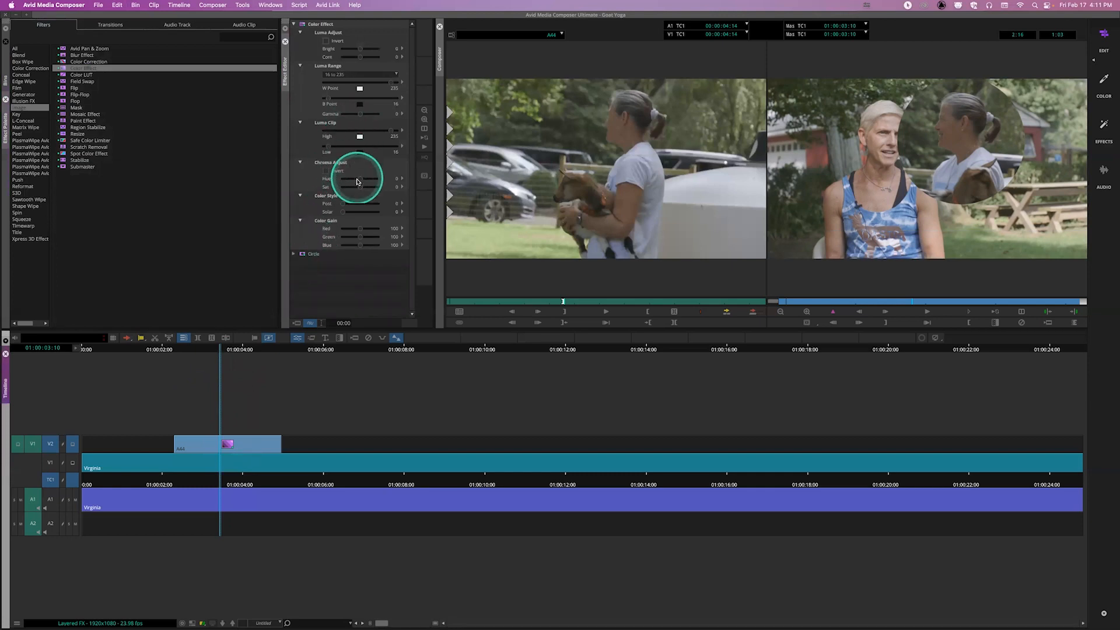
left_click_drag(360, 188, 296, 189)
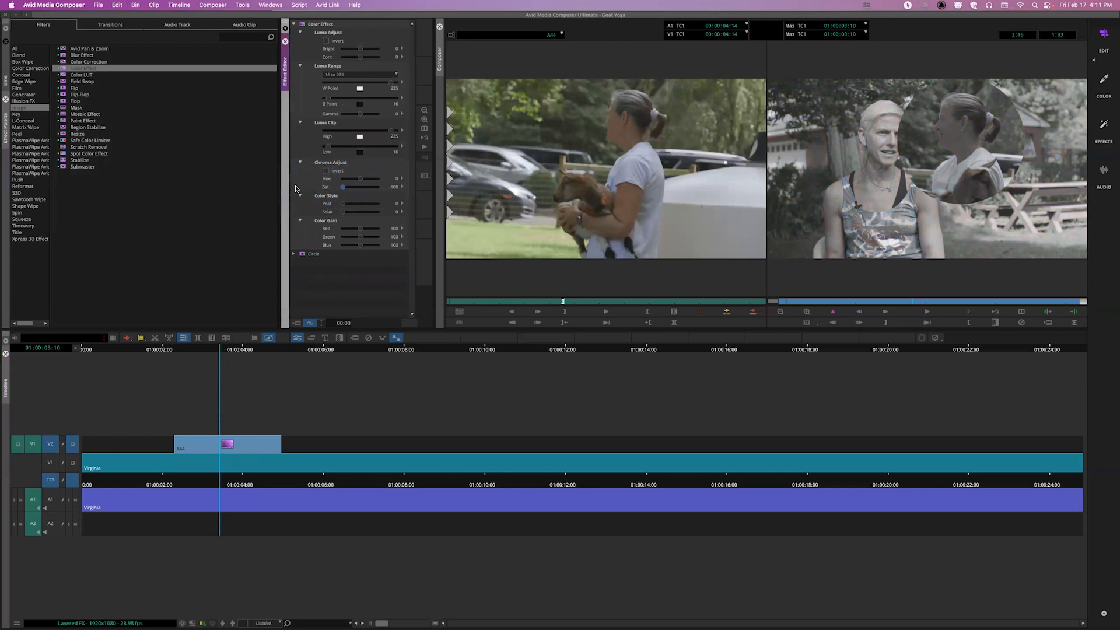
Try to reorder the Color Effect and Circle in clip A44's effect stack, and undo the added Color Effect.
left_click(294, 25)
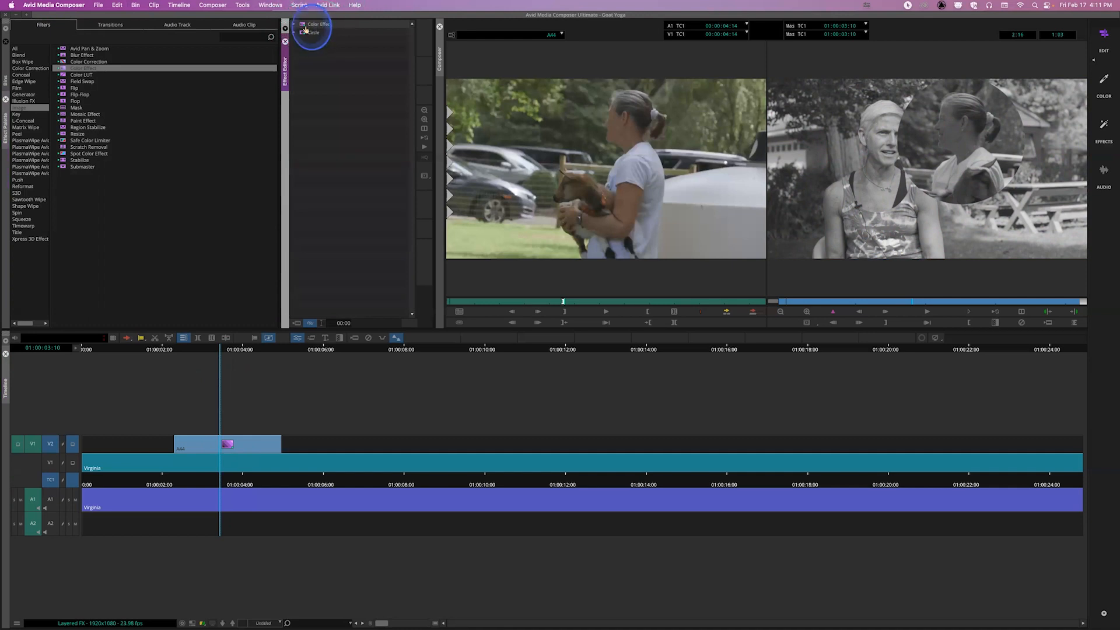
left_click_drag(309, 46, 312, 42)
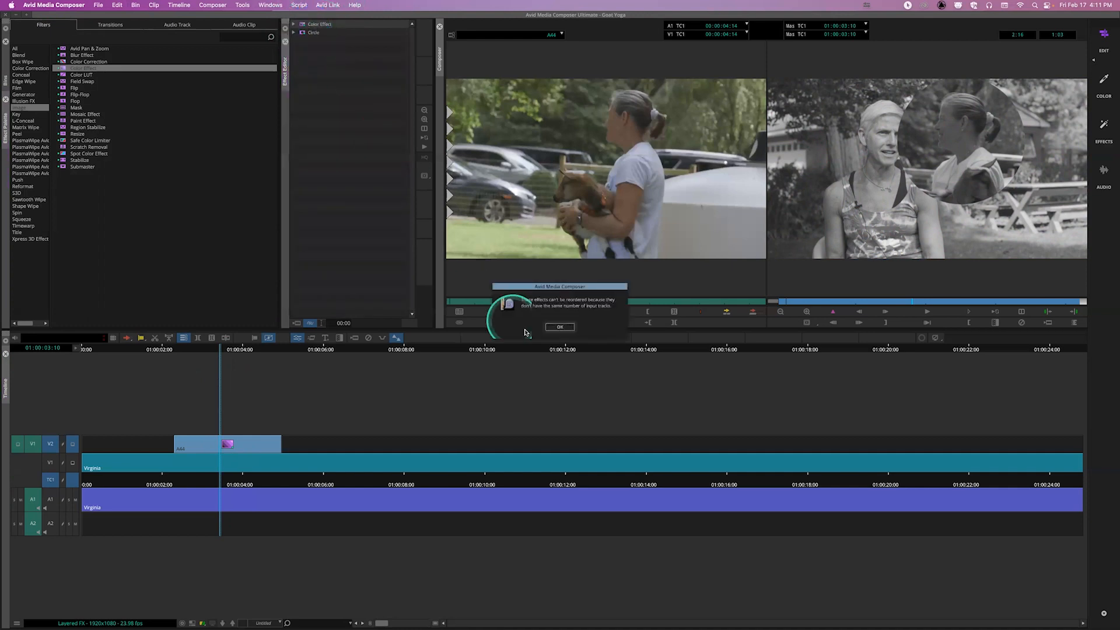
left_click(562, 327)
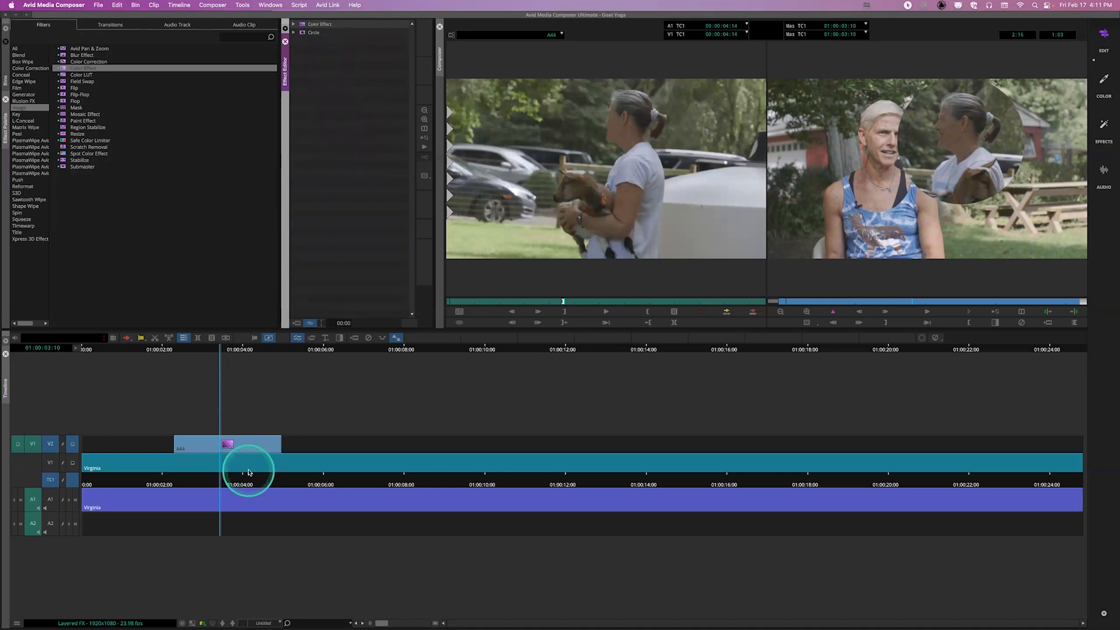
Step into clip A44's Circle effect and monitor the nested V2 track.
left_click(226, 444)
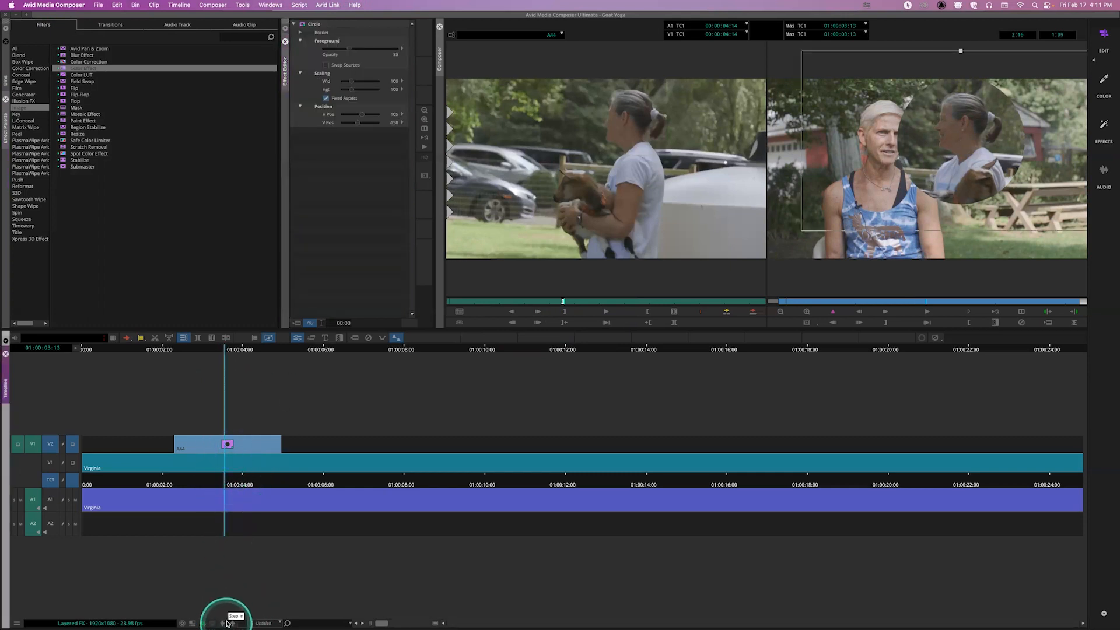
left_click(225, 623)
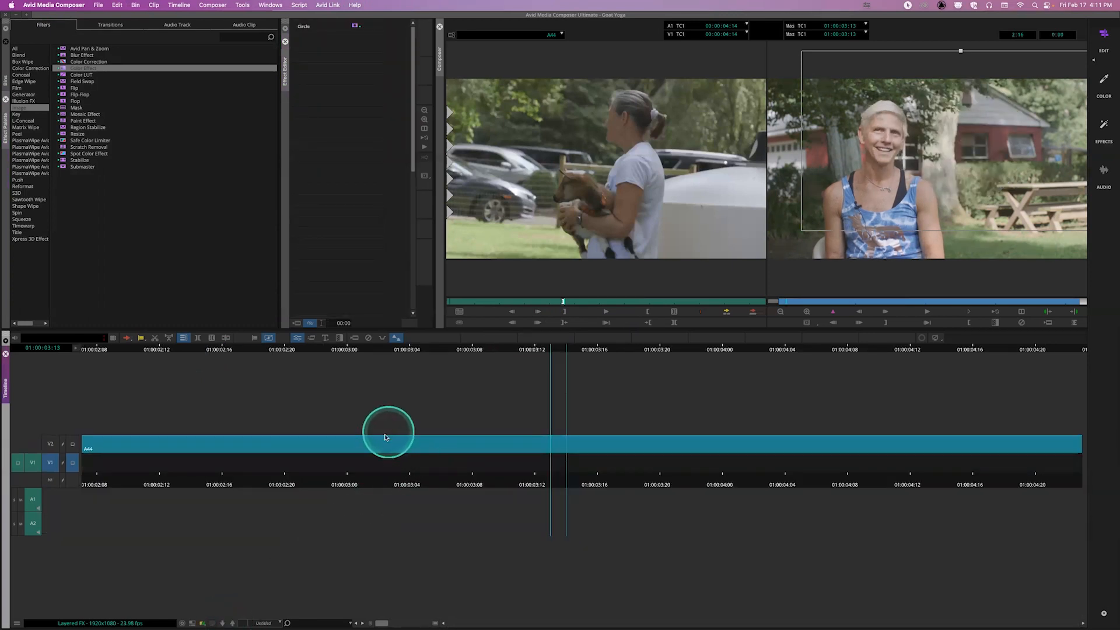
left_click(73, 444)
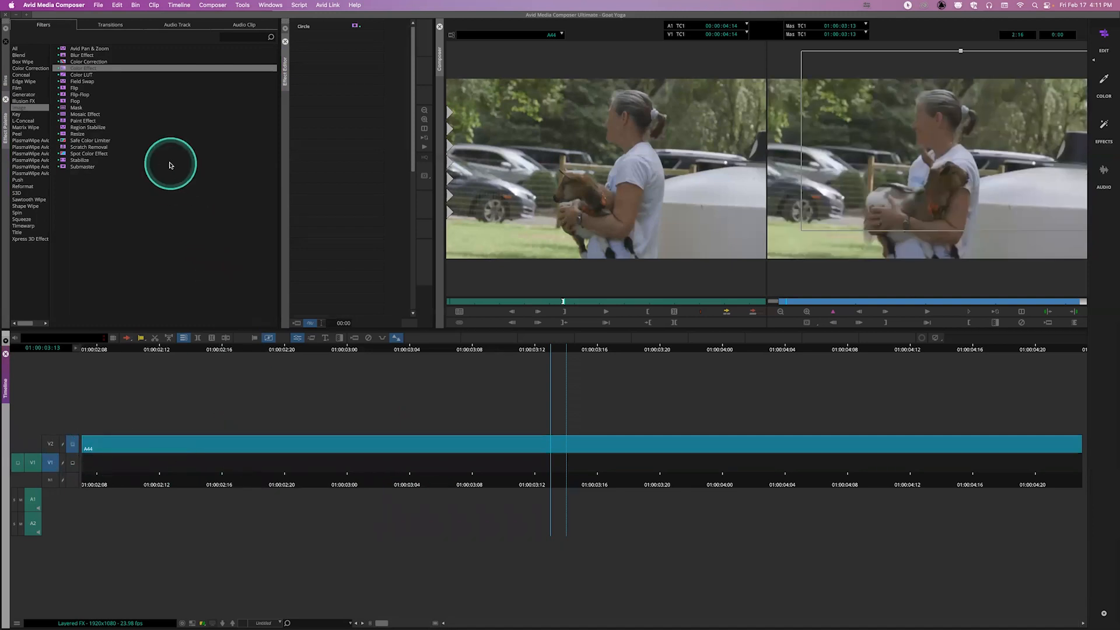
Apply a Color Effect to the nested A44 clip, set its saturation to -100, and step out of the nest.
left_click_drag(62, 68, 465, 443)
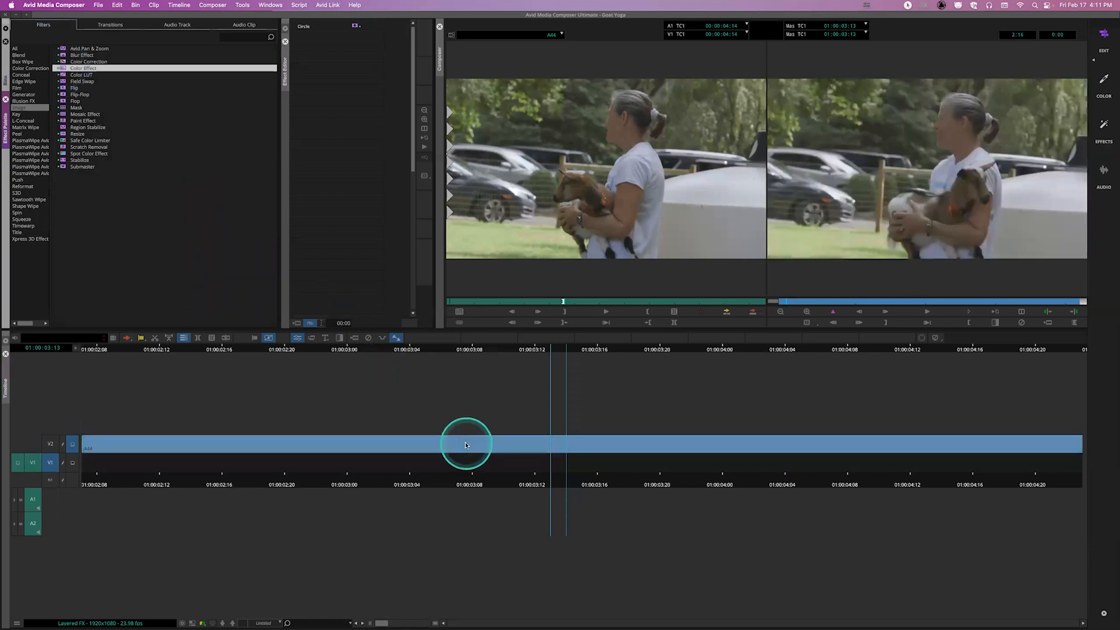
left_click(464, 442)
left_click_drag(366, 190, 336, 185)
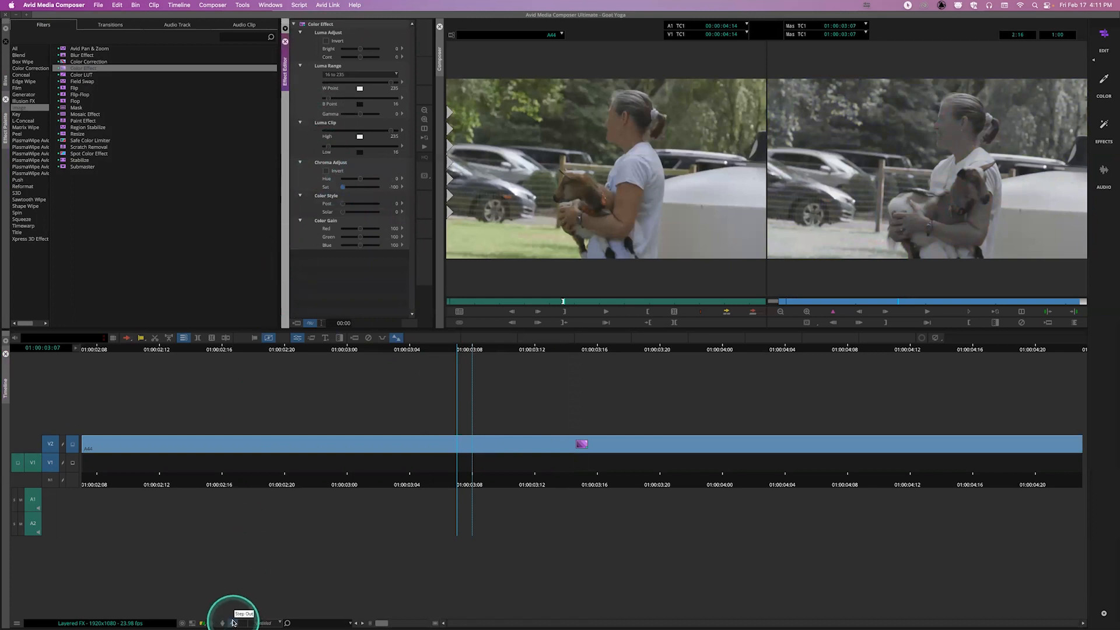
left_click(233, 623)
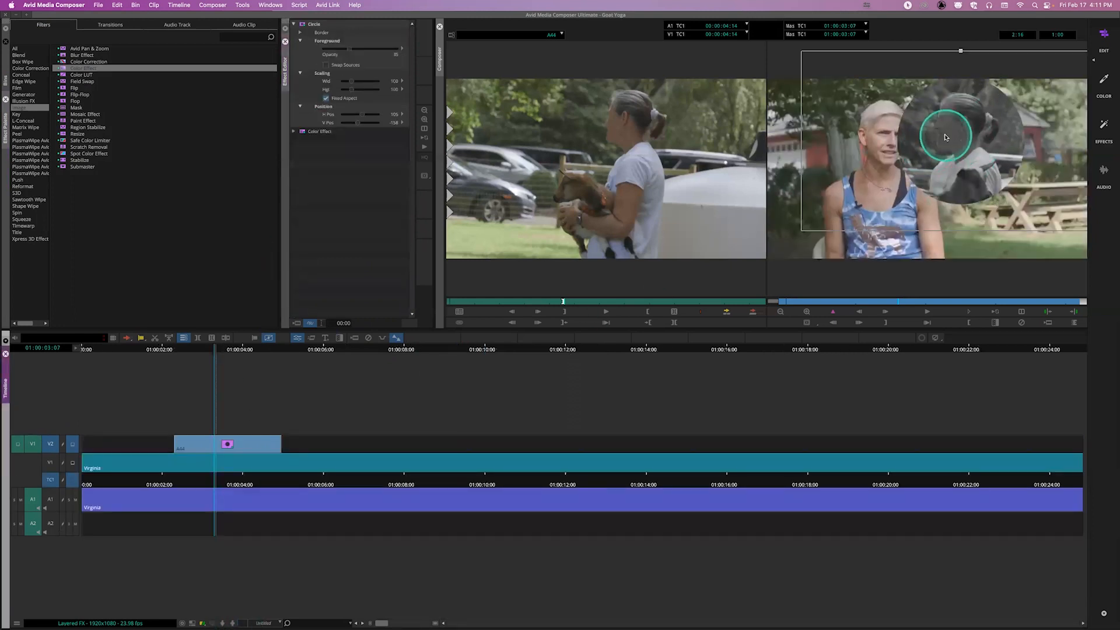
Expand clip A44's nested tracks in the timeline and inspect its nested Color Effect and outer Circle effect.
left_click(320, 33)
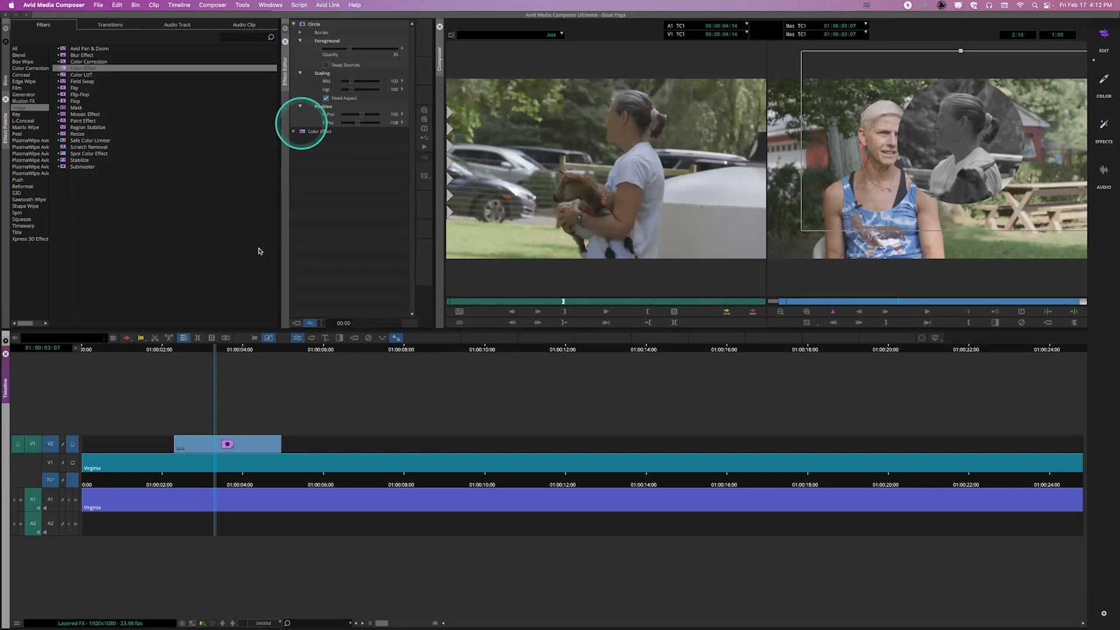
double_click(228, 445)
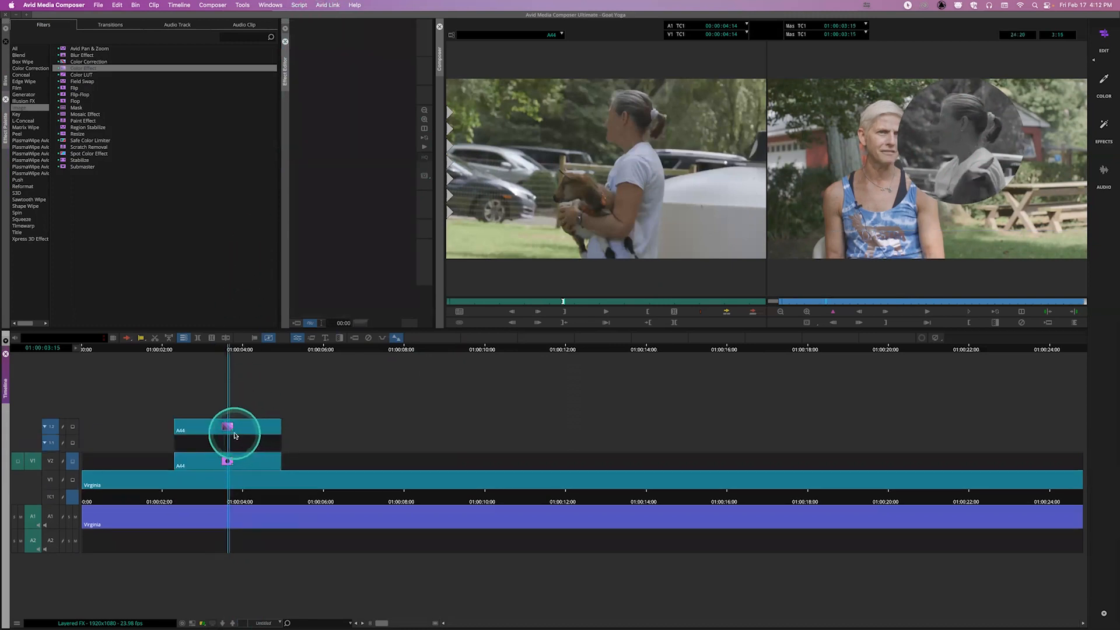
left_click(231, 430)
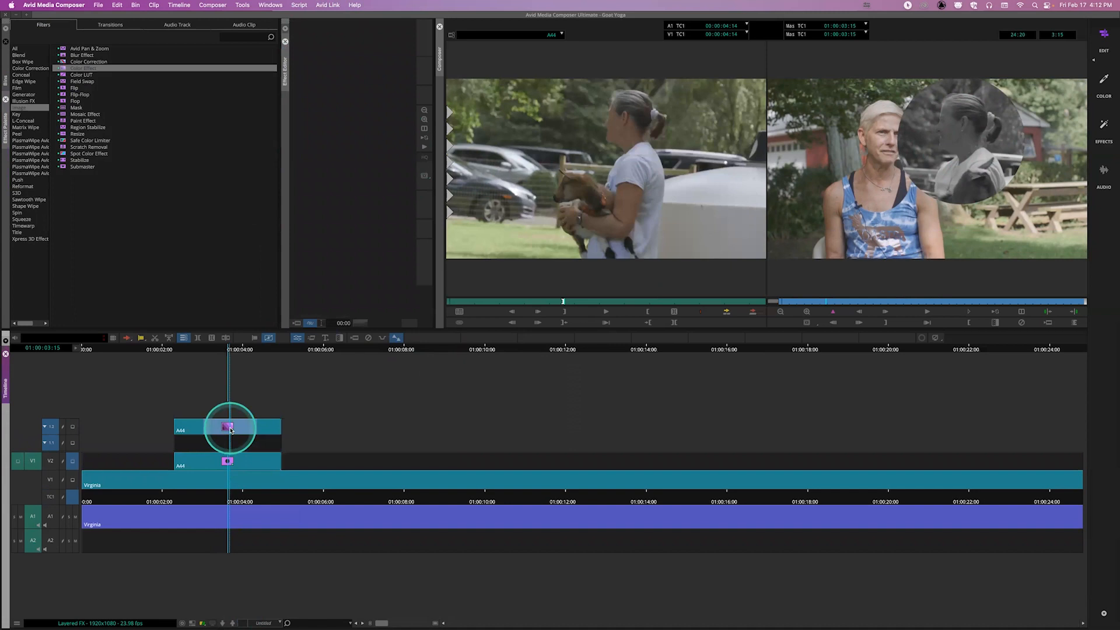
left_click(228, 462)
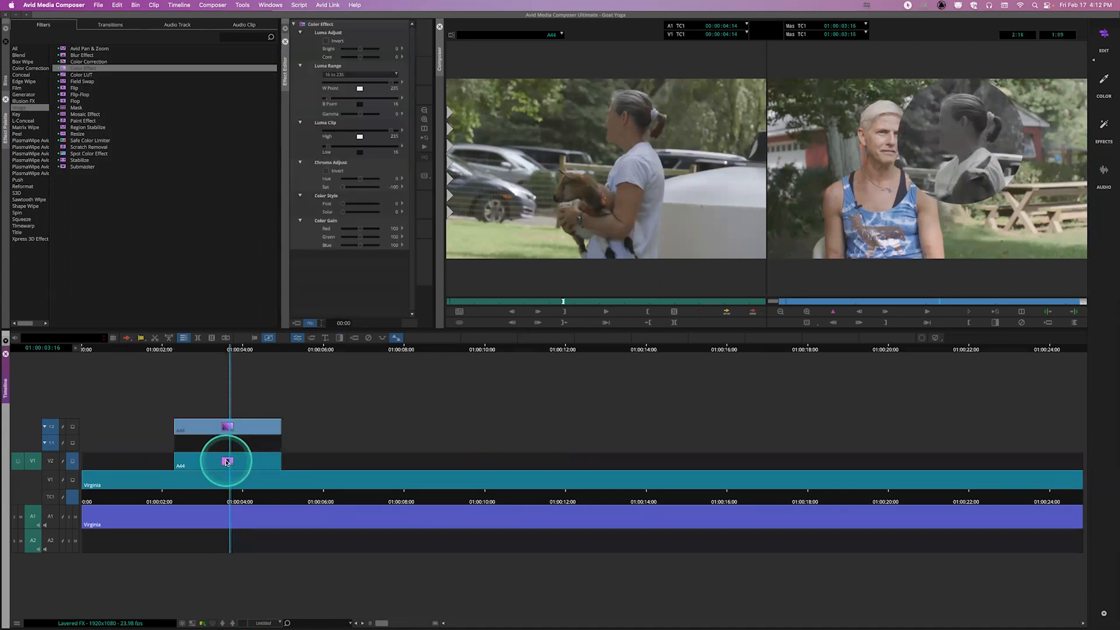
Replace the Color Effect on the nested A44 clip with a Resize effect and shift the picture's position.
left_click(368, 339)
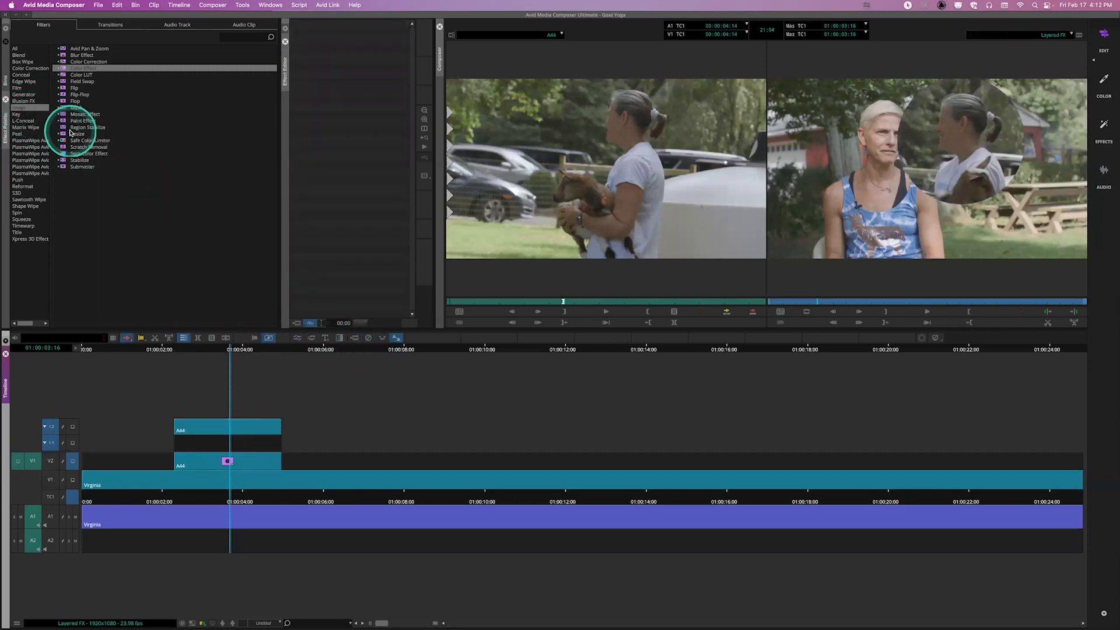
left_click_drag(76, 133, 228, 425)
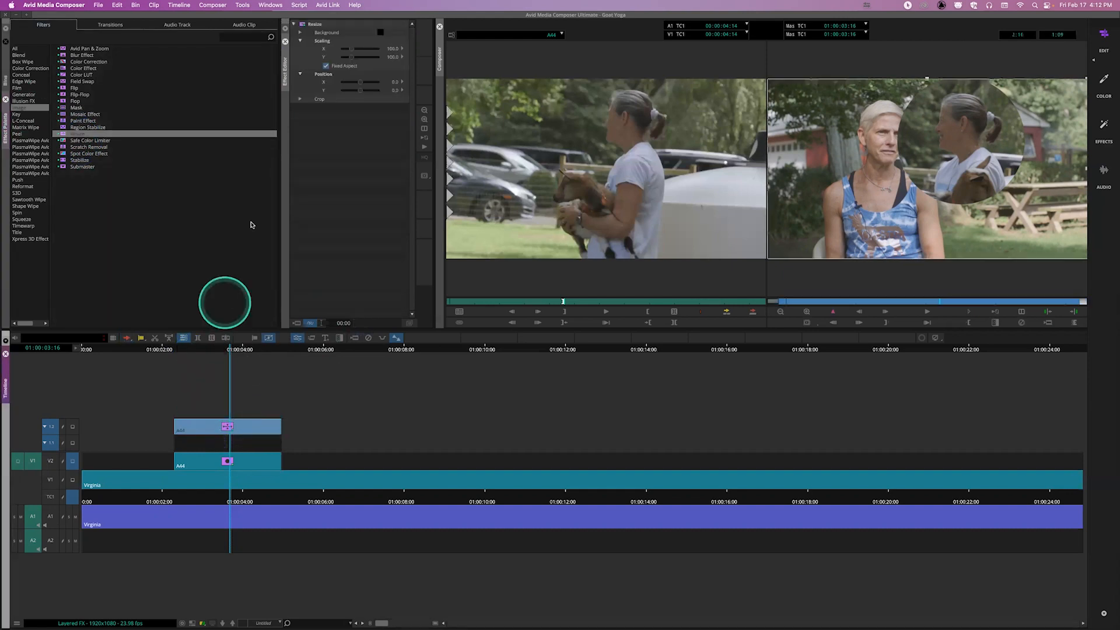
left_click(359, 86)
left_click_drag(361, 86, 362, 82)
Open the Circle effect on V2's clip A44, raise its foreground level to 100, and expand the nested Resize parameters.
left_click(245, 462)
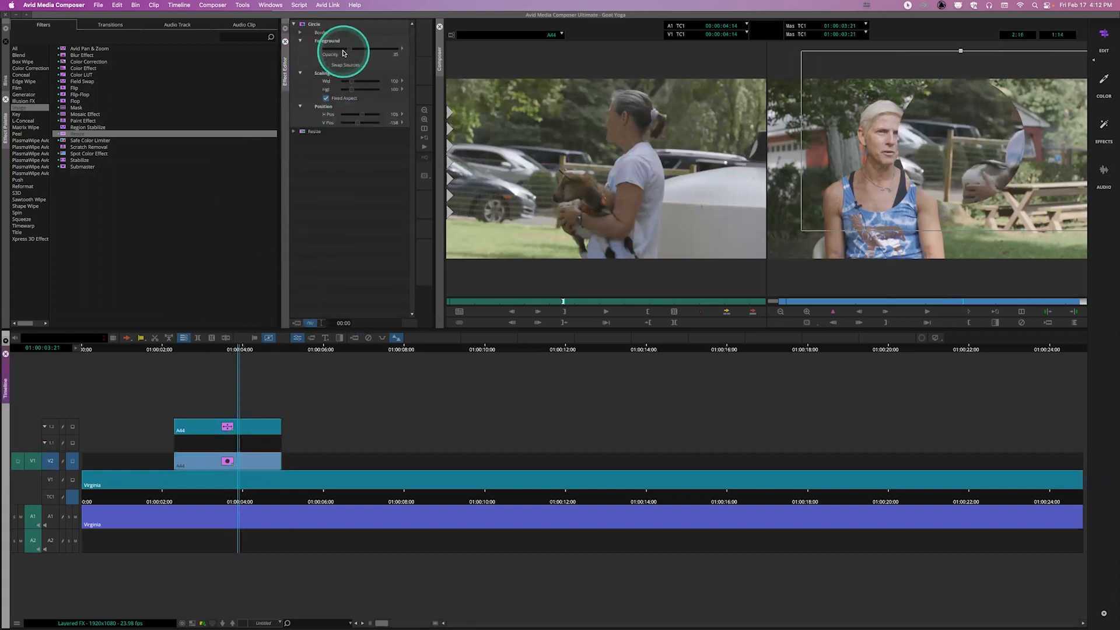
left_click_drag(350, 51, 401, 77)
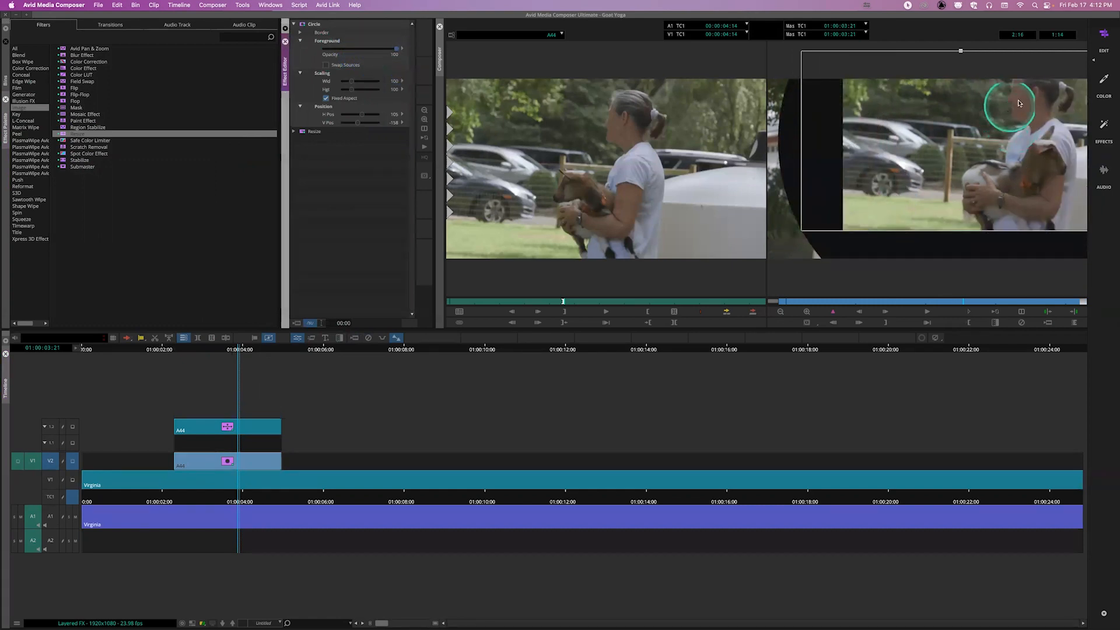
left_click(332, 131)
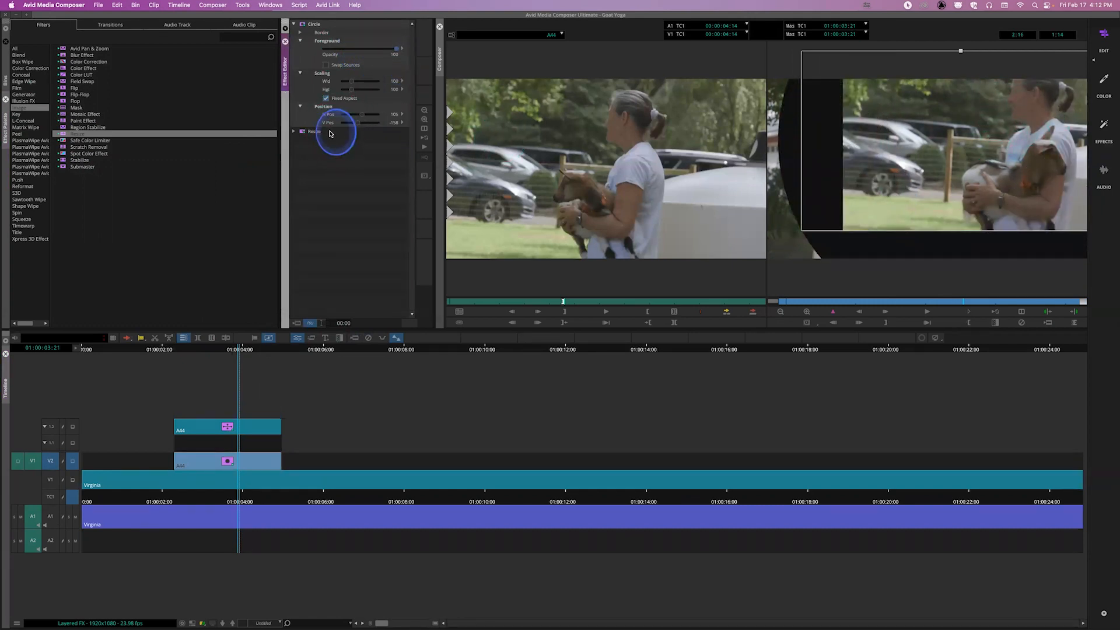
left_click(292, 132)
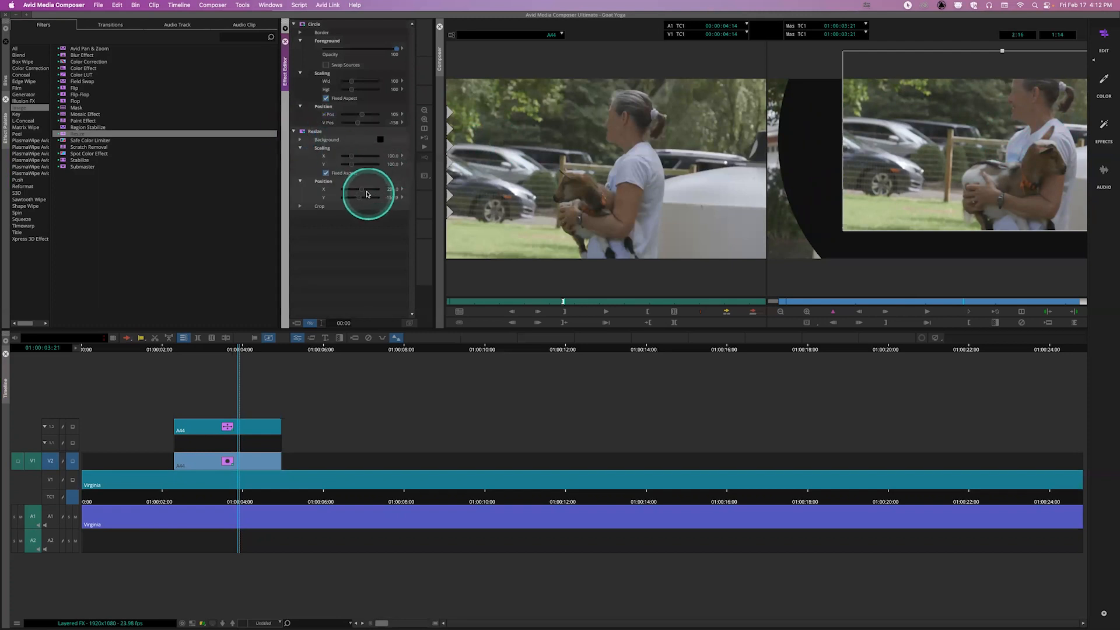
Set the Resize position to X 137 and Y 0, and lower the Circle's foreground level to shrink the circle.
left_click_drag(360, 187, 362, 193)
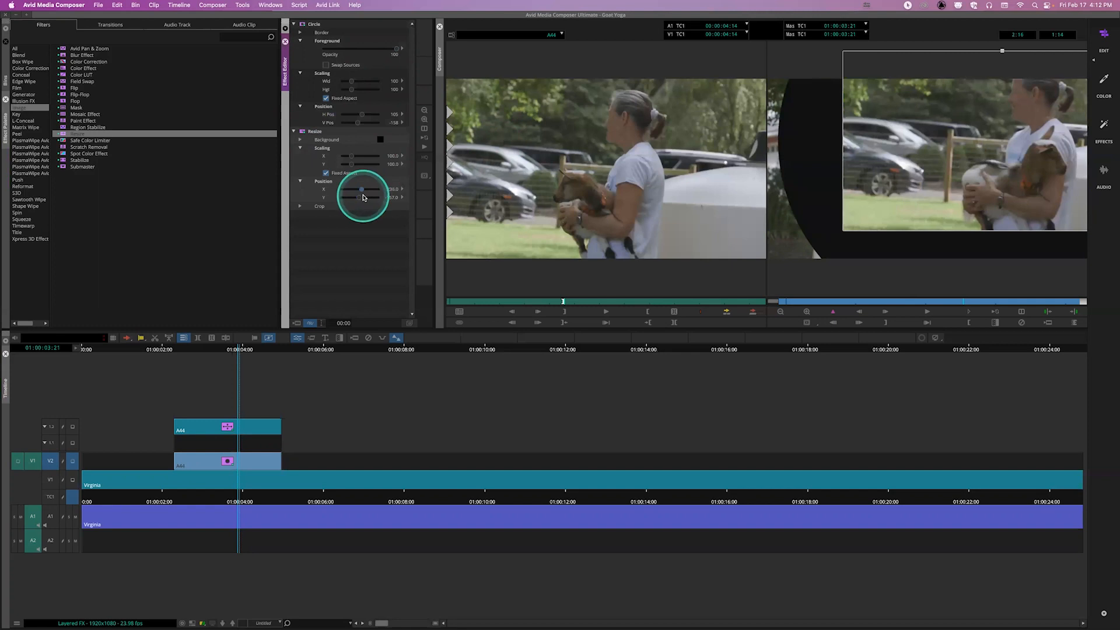
left_click(360, 200)
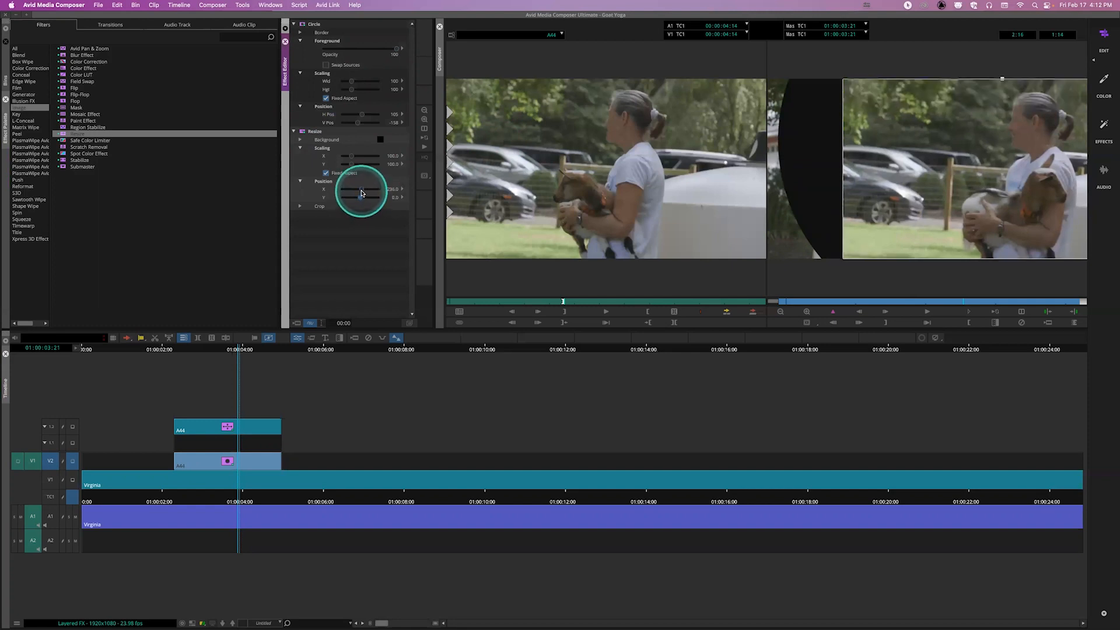
left_click_drag(361, 193, 357, 190)
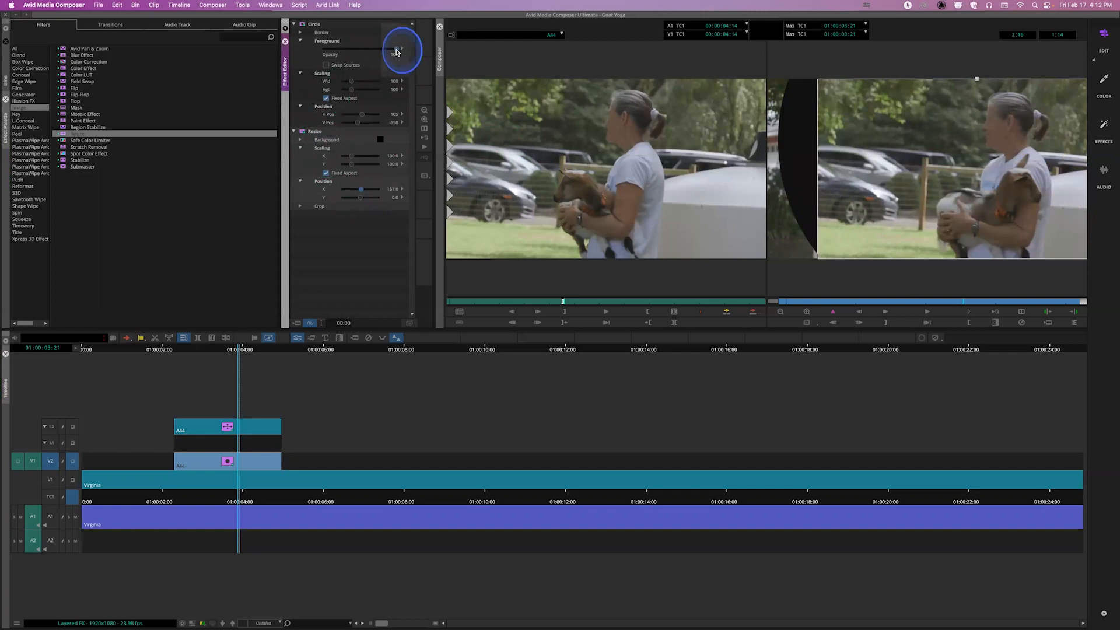
left_click(393, 50)
left_click(394, 51)
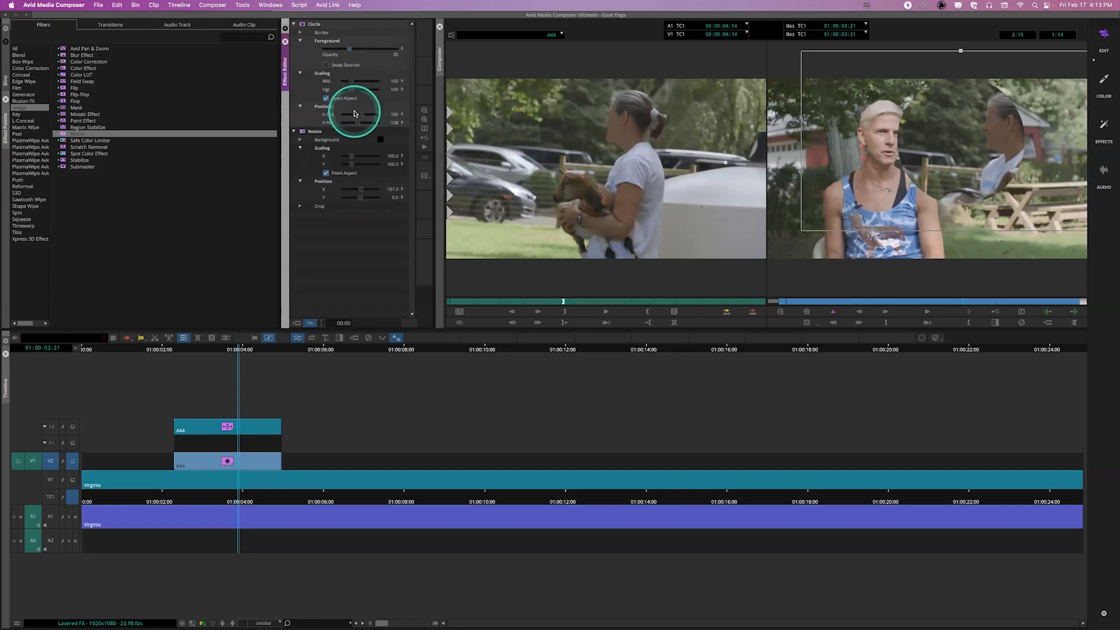
Shift the Circle wipe to a horizontal position of about 263 and lower its foreground level to shrink the circle.
left_click_drag(357, 118, 363, 119)
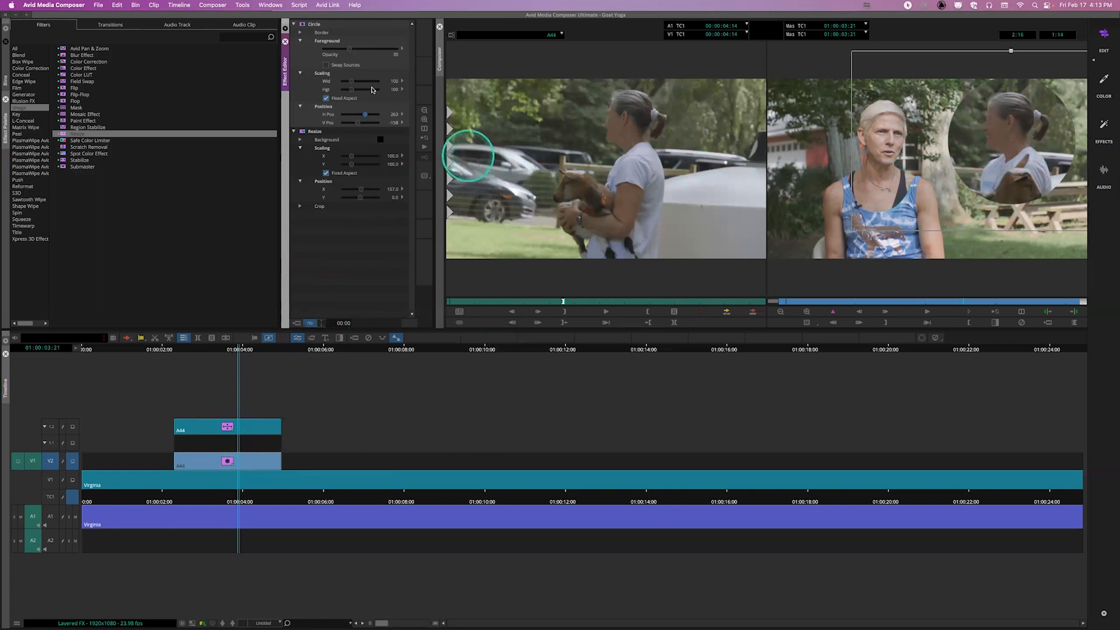
left_click_drag(348, 53, 344, 51)
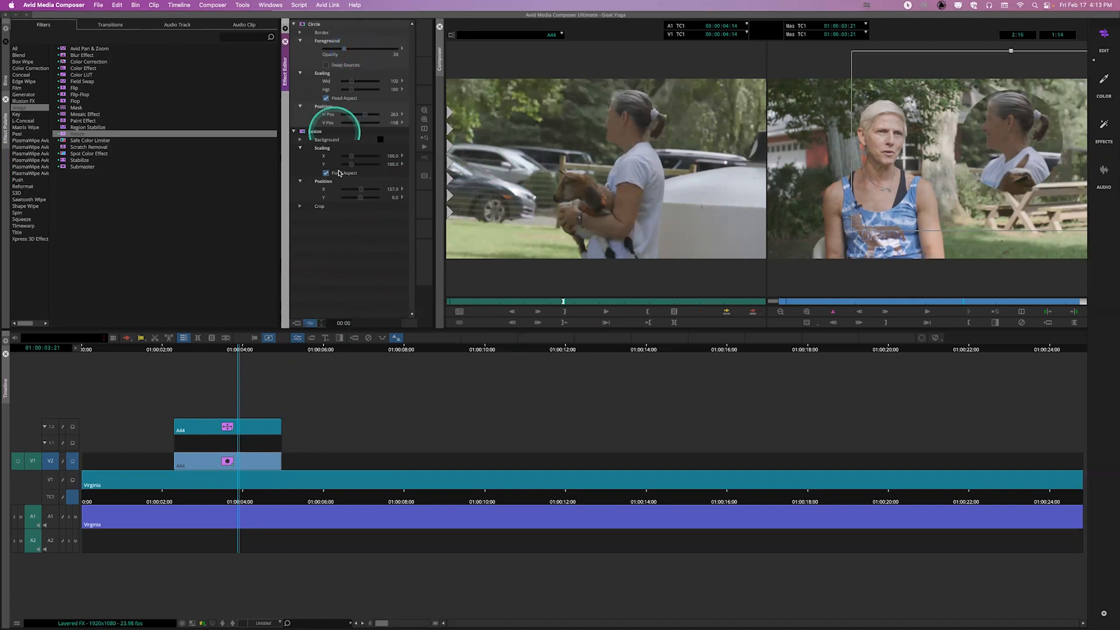
Remove the nested Resize effect and the Circle effect from clip A44, and park the playhead within the clip.
left_click(242, 426)
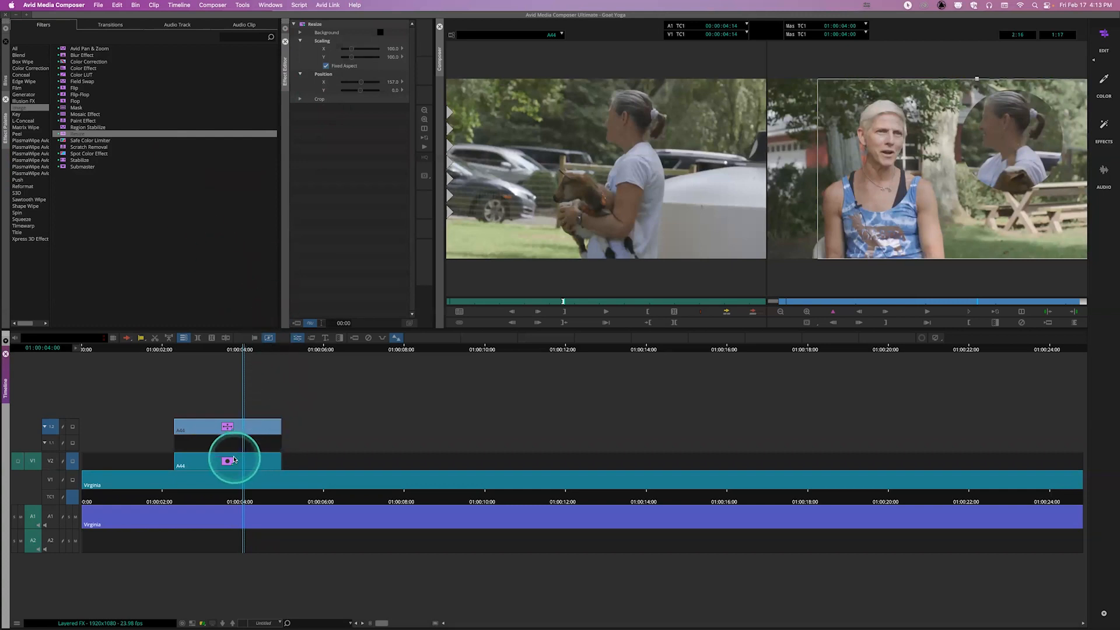
left_click(229, 429)
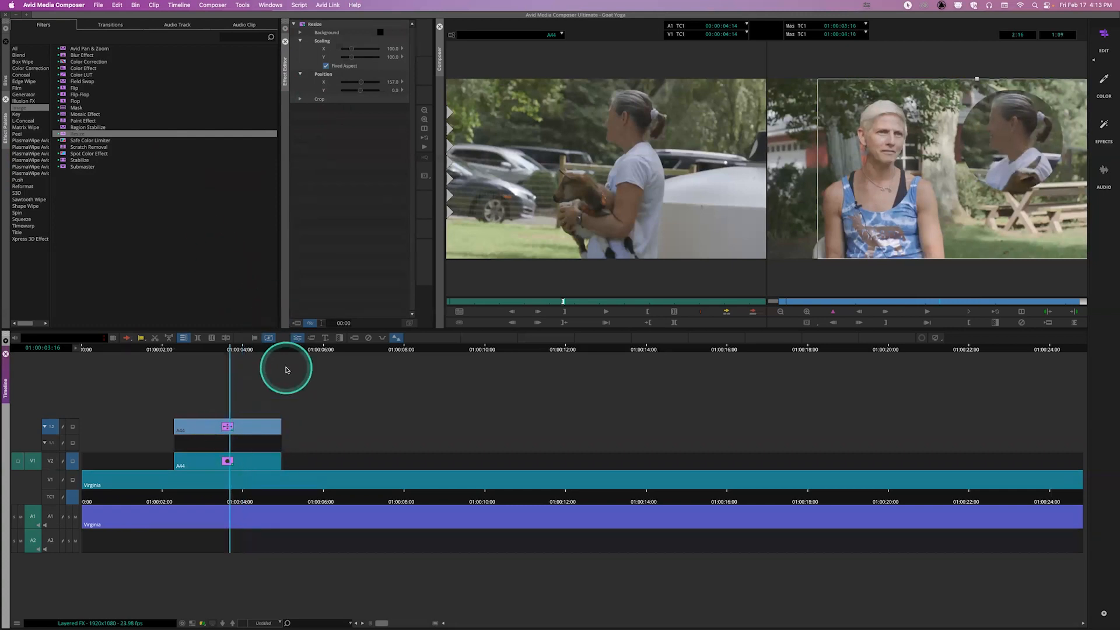
left_click(368, 338)
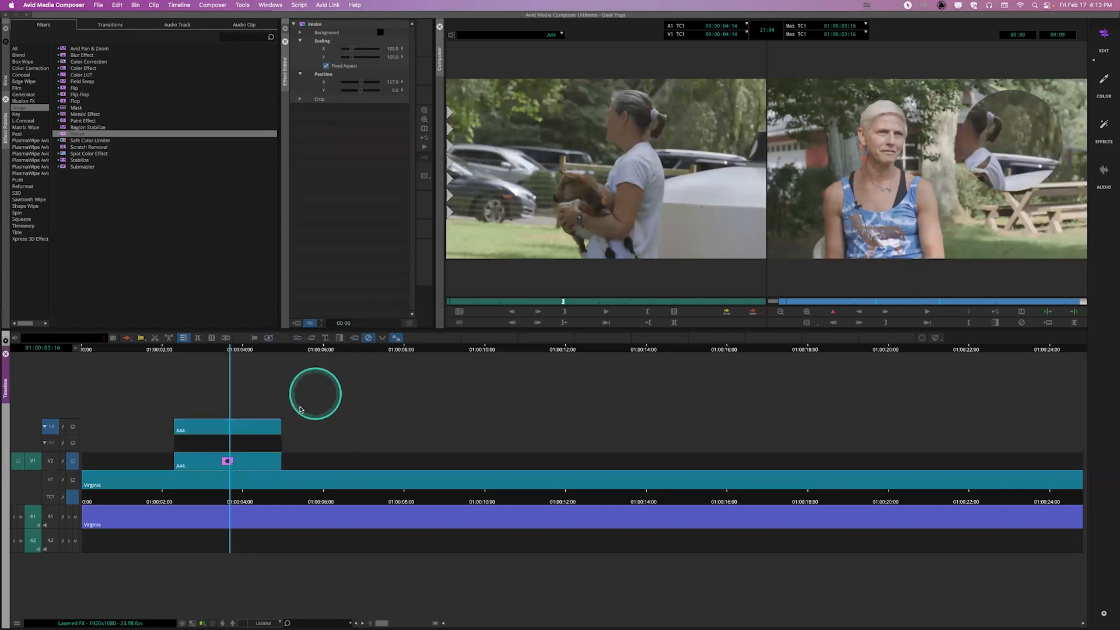
left_click(227, 462)
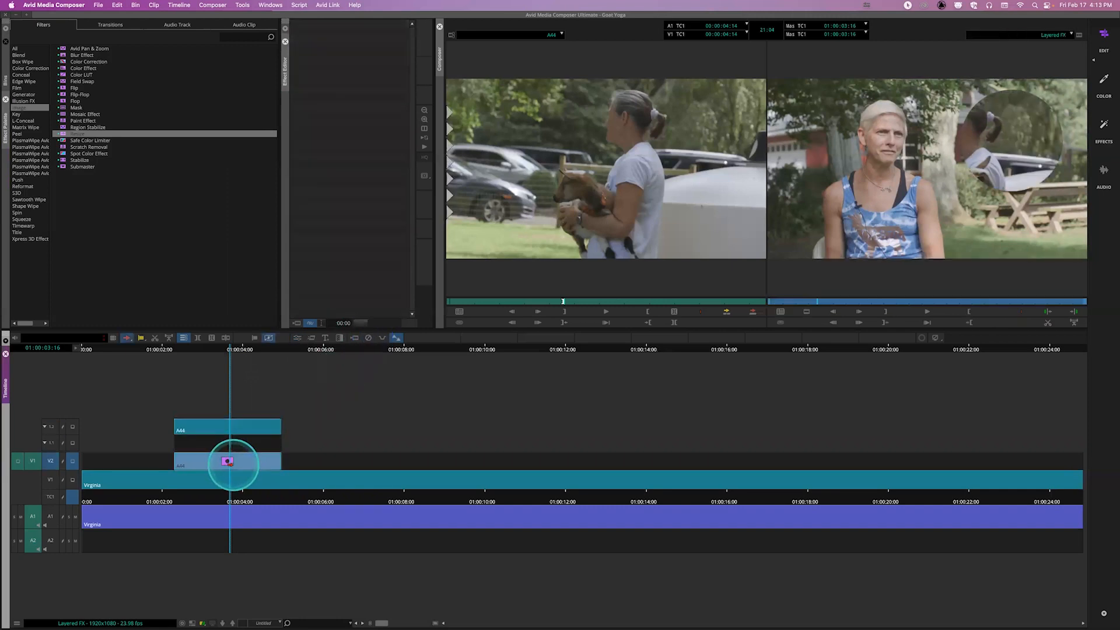
left_click(367, 340)
mouse_move(225, 477)
left_mouse_down()
mouse_move(234, 483)
mouse_move(223, 482)
left_mouse_up()
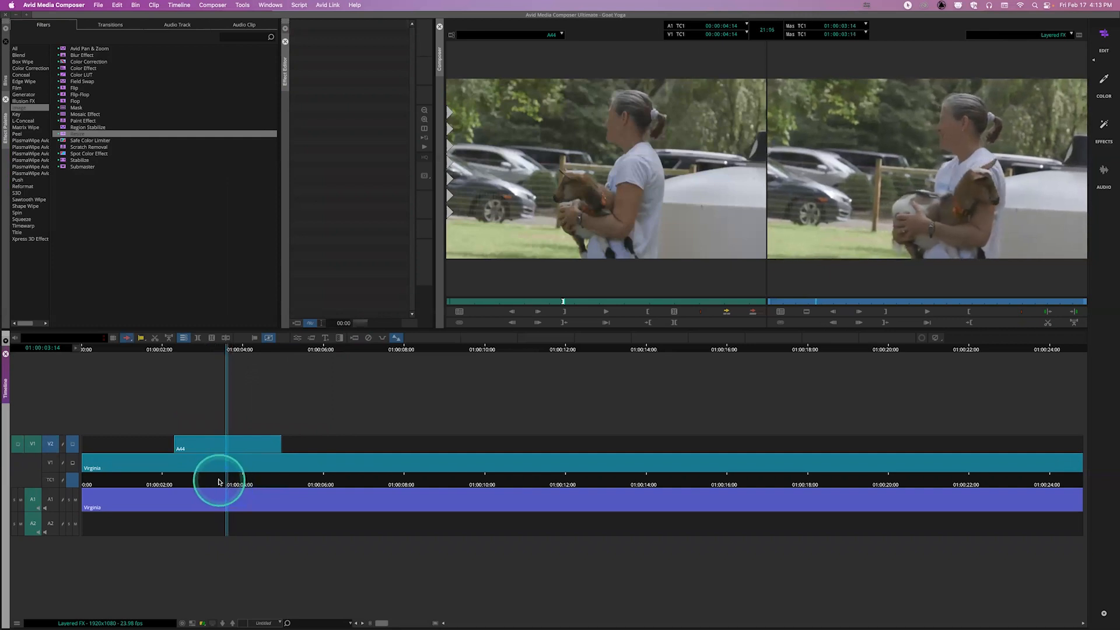
Apply the Picture-in-Picture blend effect to clip A44 with scaling 35 and position X 250, Y -250.
left_click(26, 55)
left_click_drag(82, 57, 219, 445)
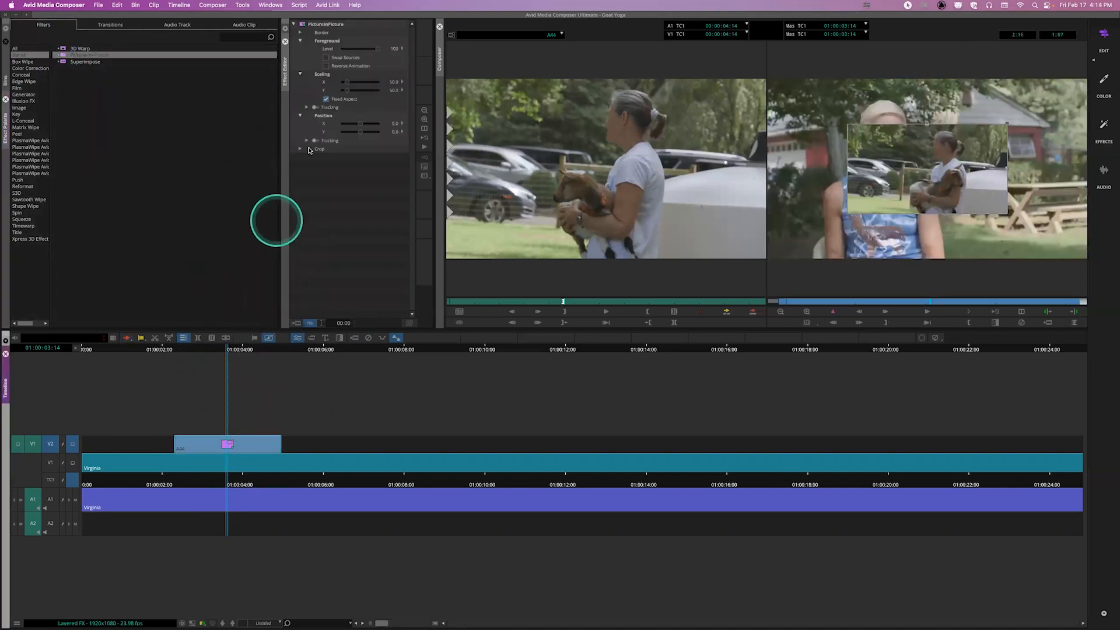
left_click(349, 85)
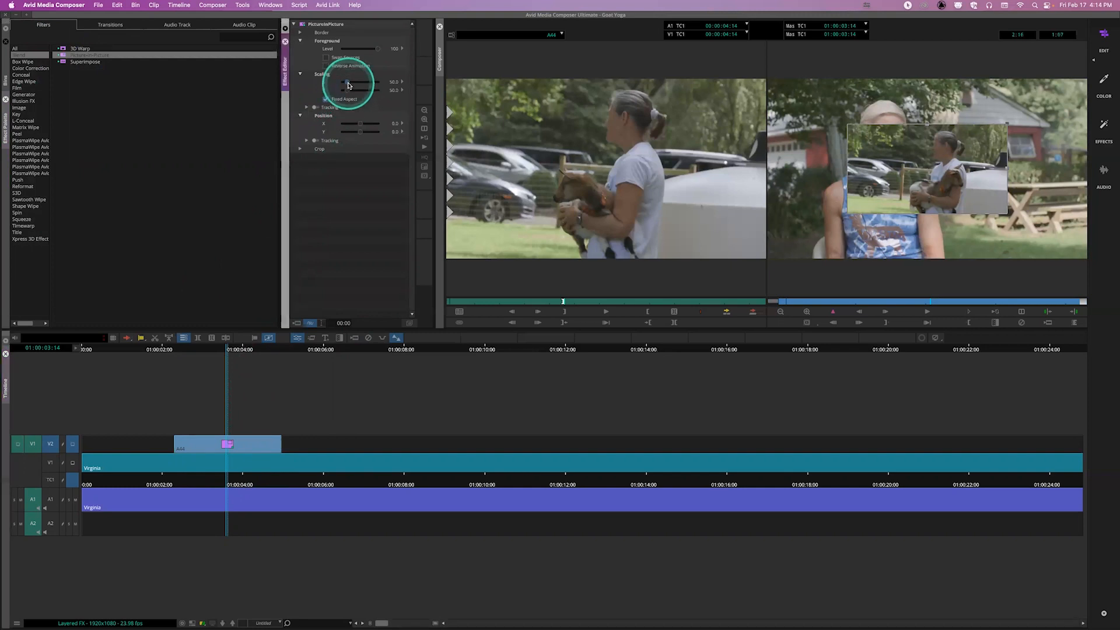
left_click_drag(348, 85, 349, 85)
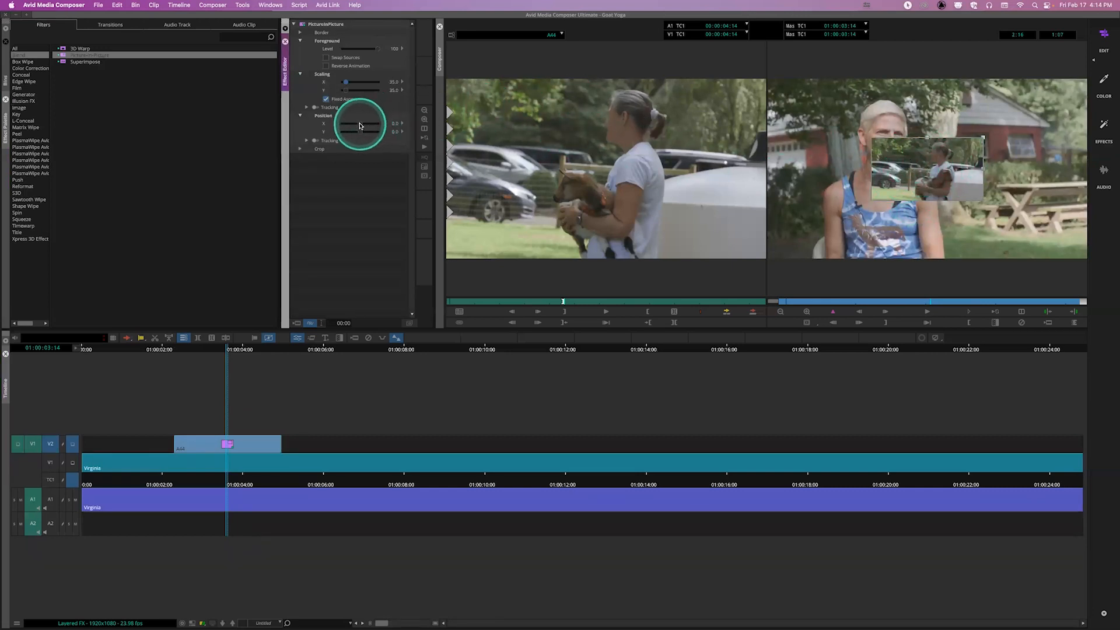
left_click_drag(360, 125, 361, 126)
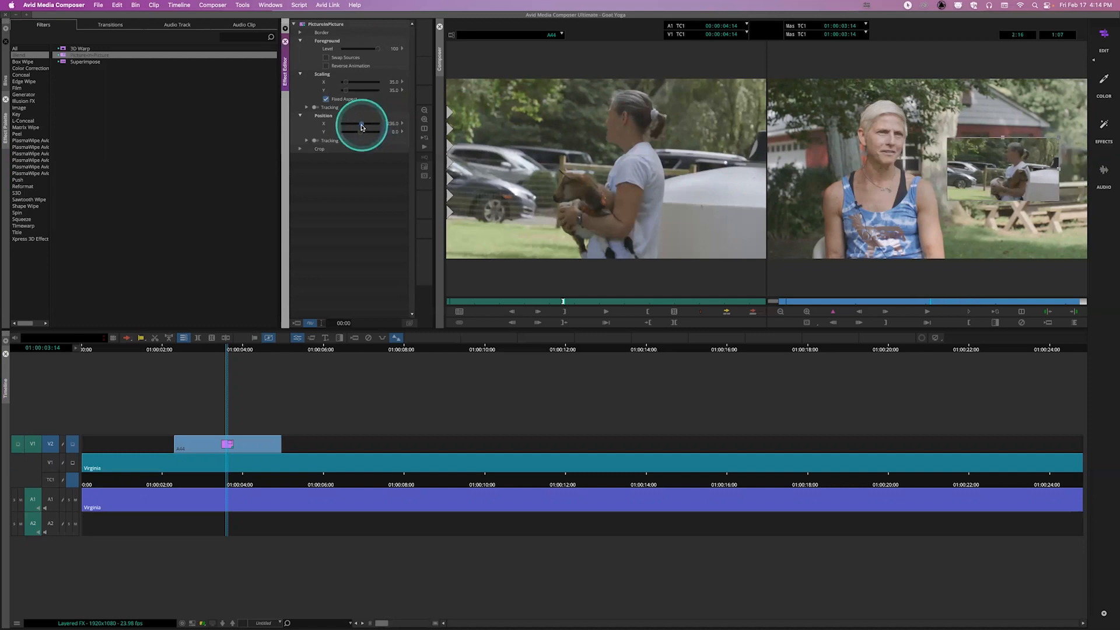
left_click_drag(361, 127, 359, 132)
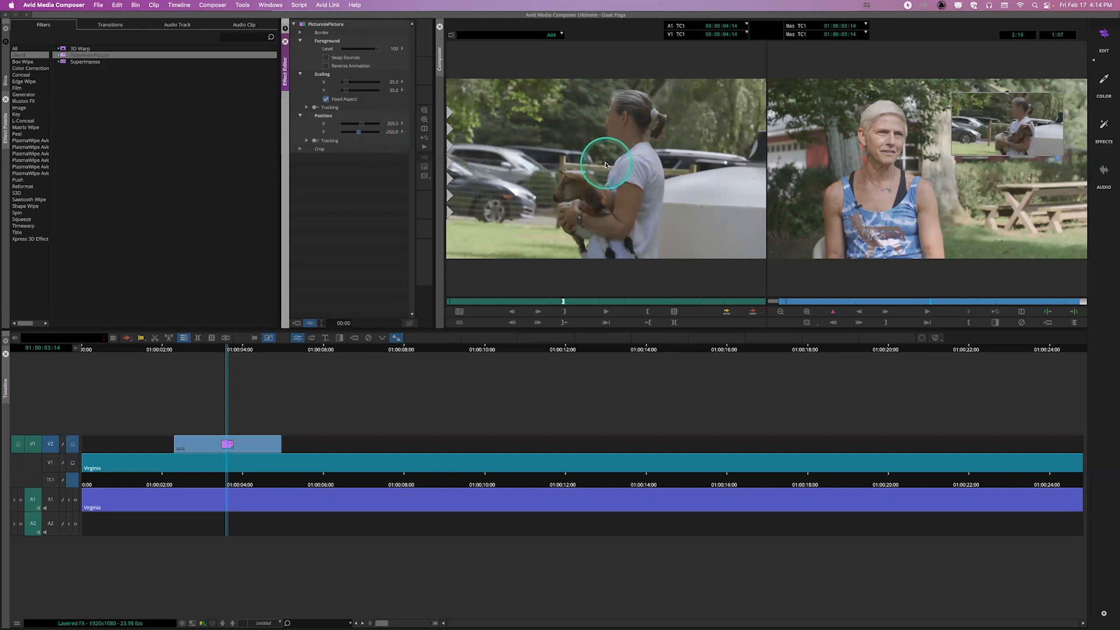
Add a Picture-in-Picture keyframe at 01:00:02:19 and set position X to 700 at the clip's first frame, placing the inset off screen.
mouse_move(832, 303)
left_mouse_down()
mouse_move(765, 303)
mouse_move(844, 306)
left_mouse_up()
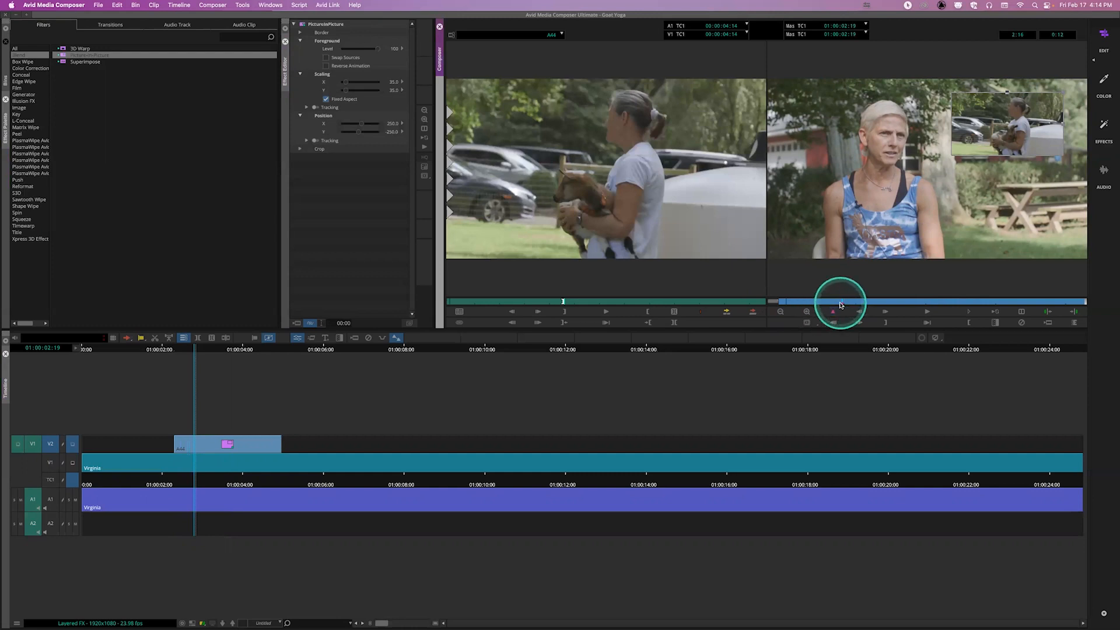
left_click(777, 301)
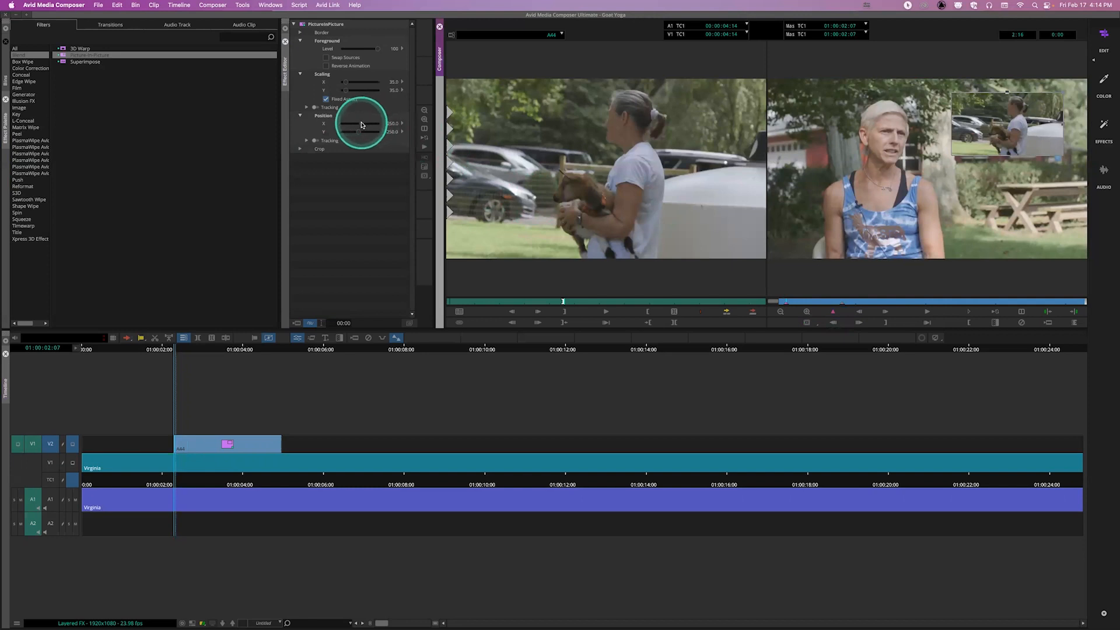
left_click_drag(361, 124, 363, 124)
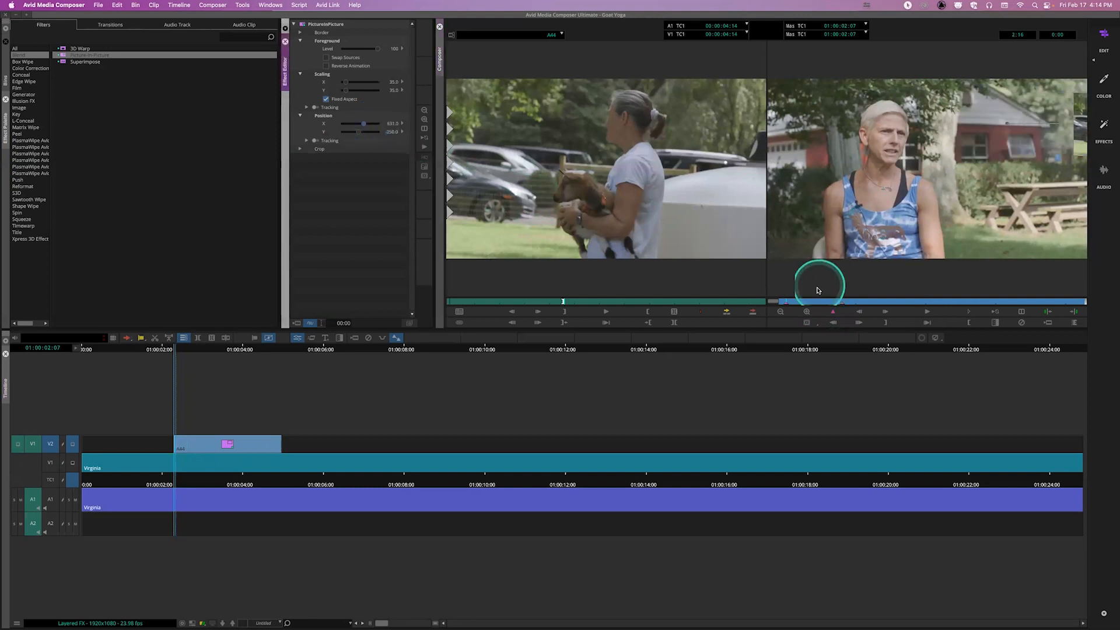
left_click(780, 312)
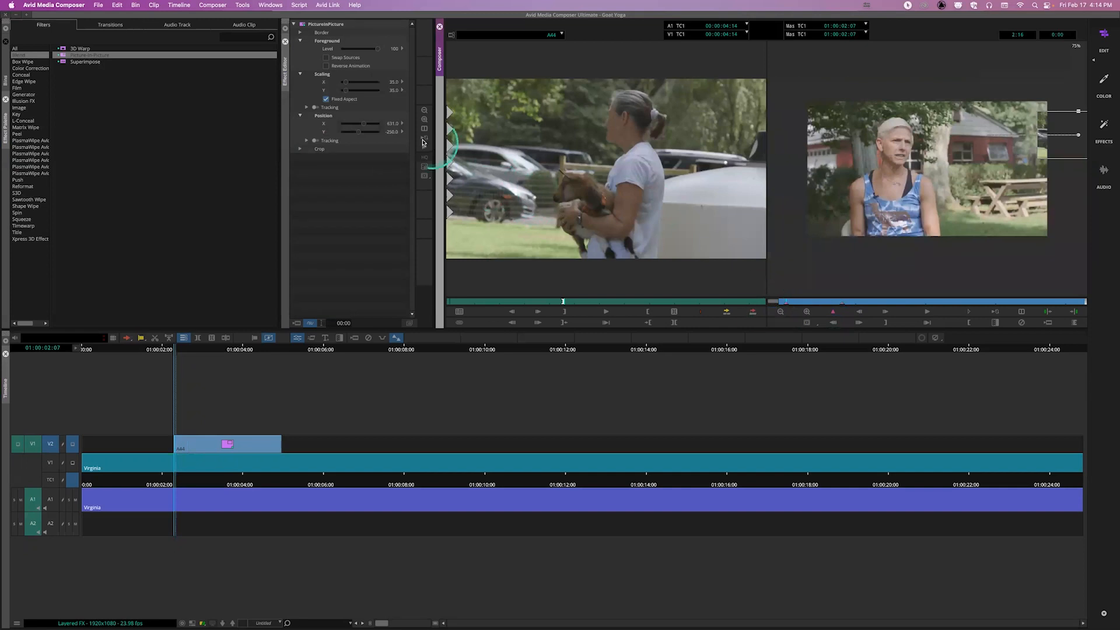
left_click(367, 125)
left_click(428, 145)
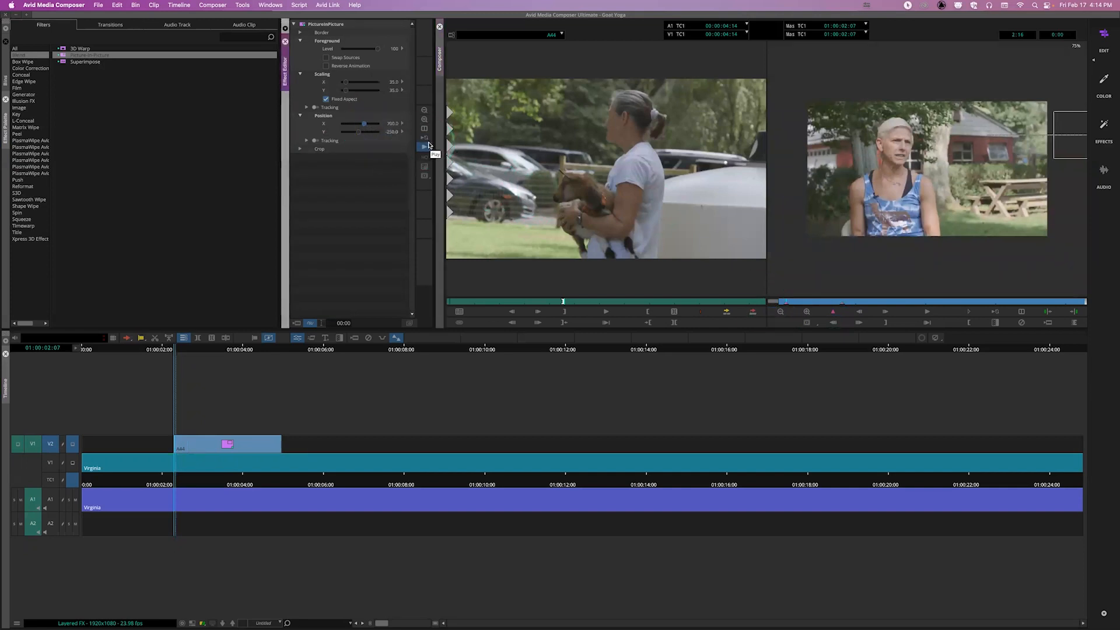
Add keyframes at 01:00:04:09 and at the clip's last frame, and give the last one the first keyframe's X position of 700.
left_click(796, 303)
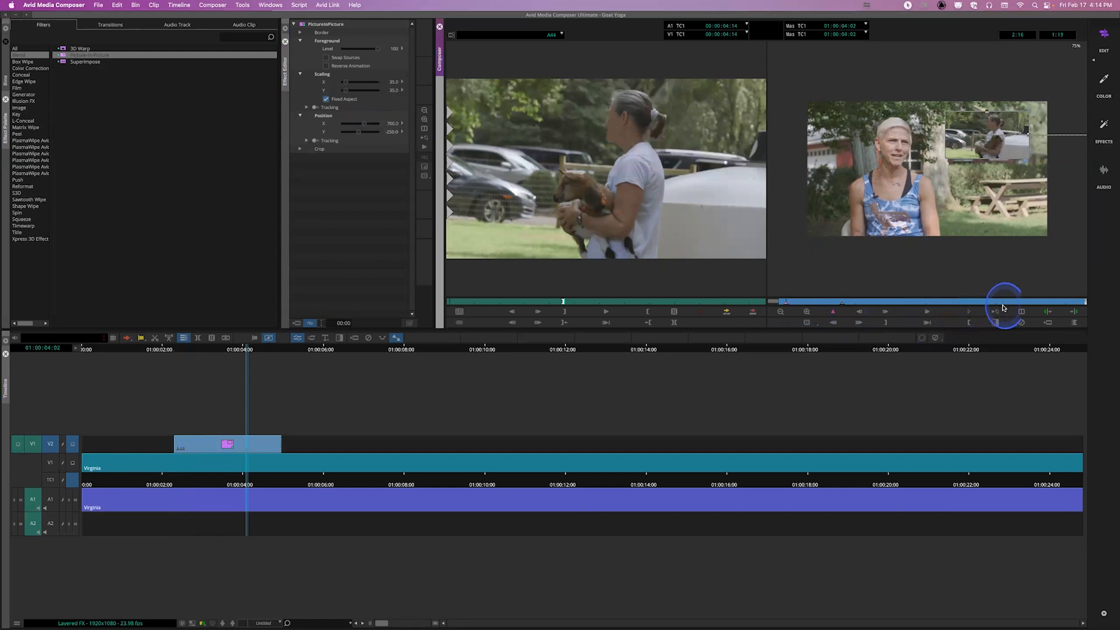
left_click(1024, 309)
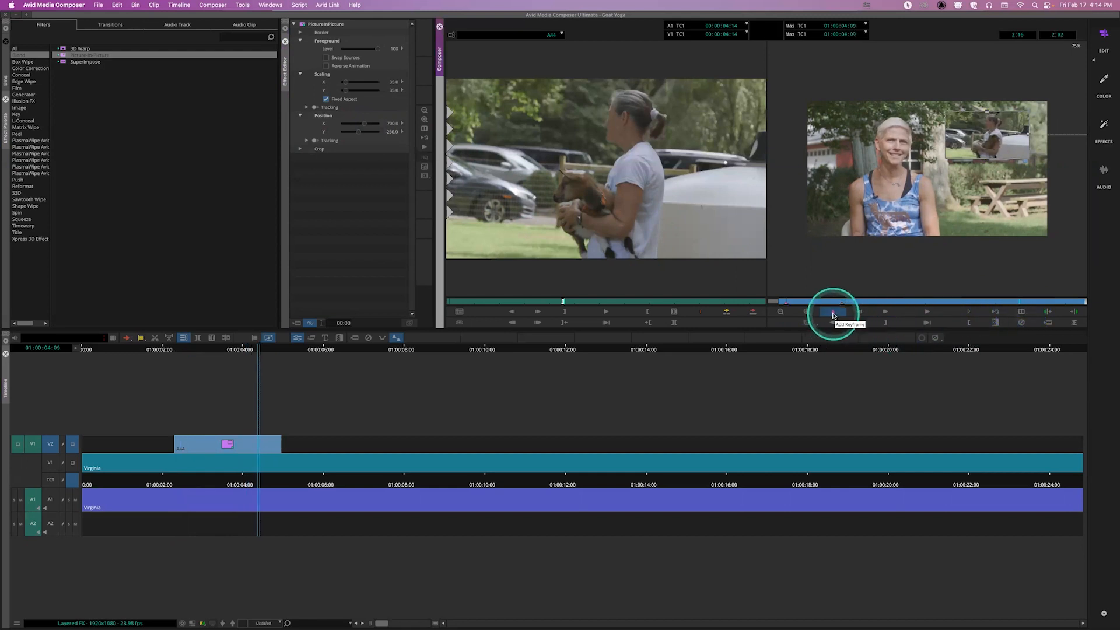
left_click(1084, 302)
left_click_drag(1089, 305, 1090, 306)
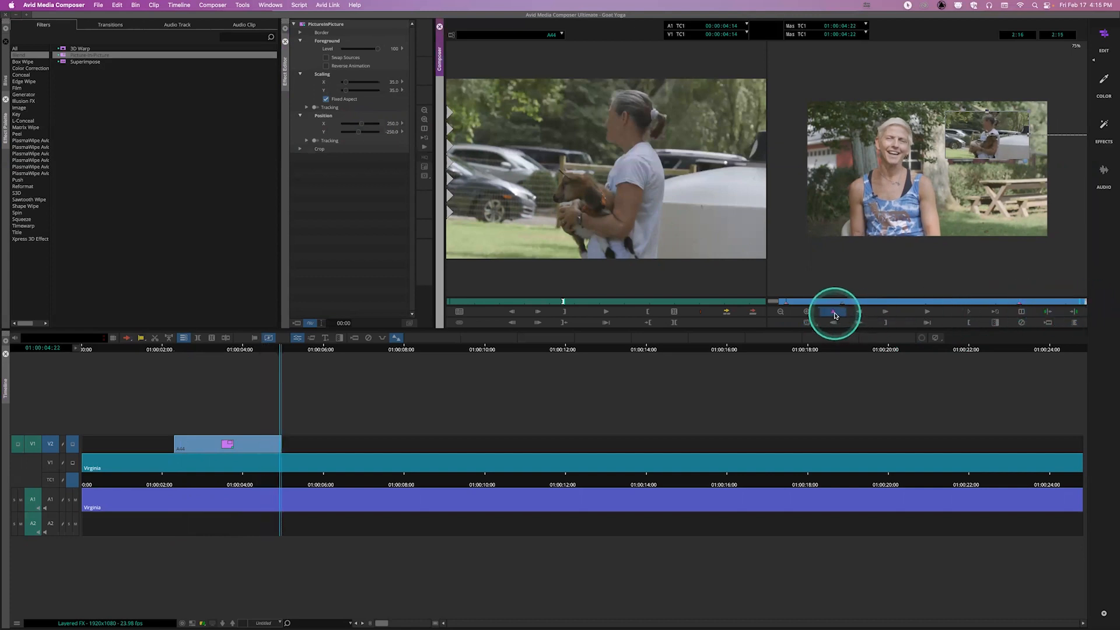
left_click(786, 304)
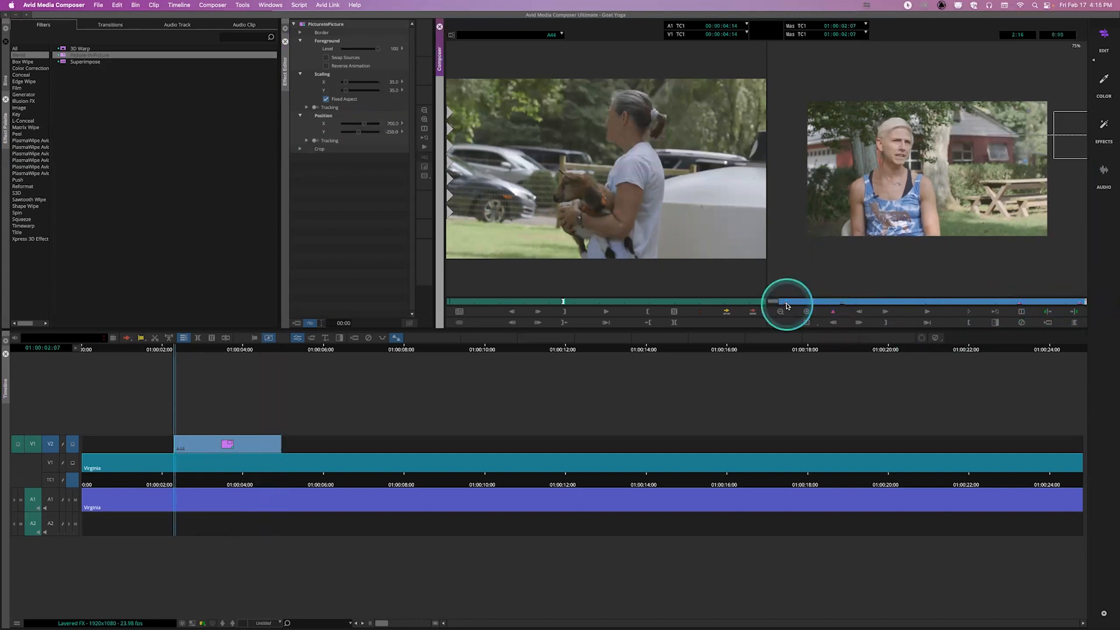
left_click(1080, 304)
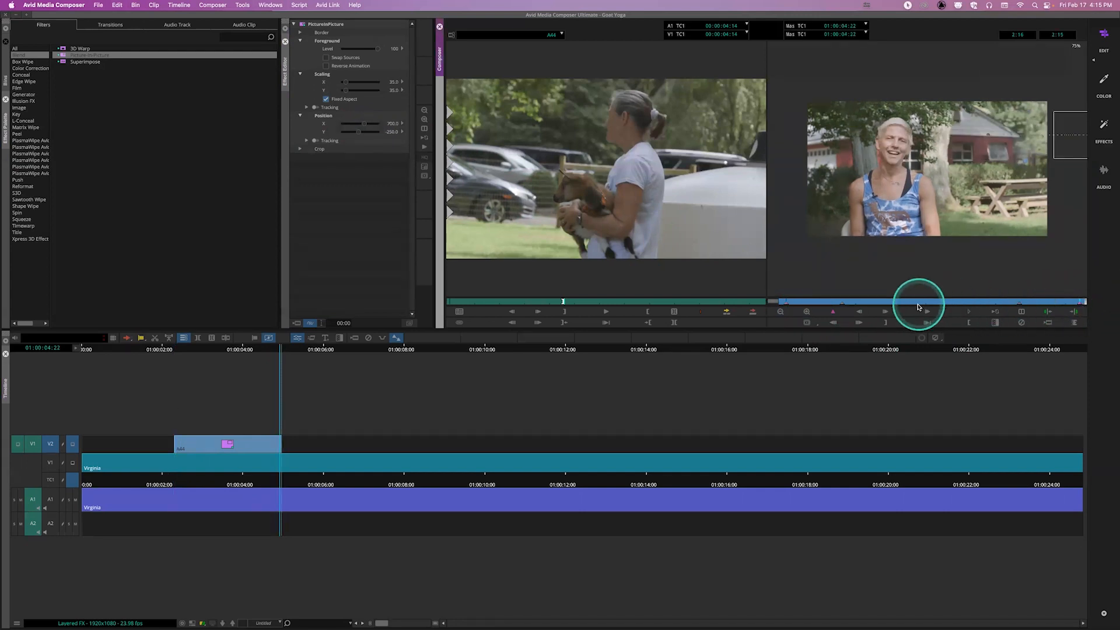
Play clip A44 from its start at full monitor size to review the inset sliding in and out.
left_click_drag(907, 303, 765, 315)
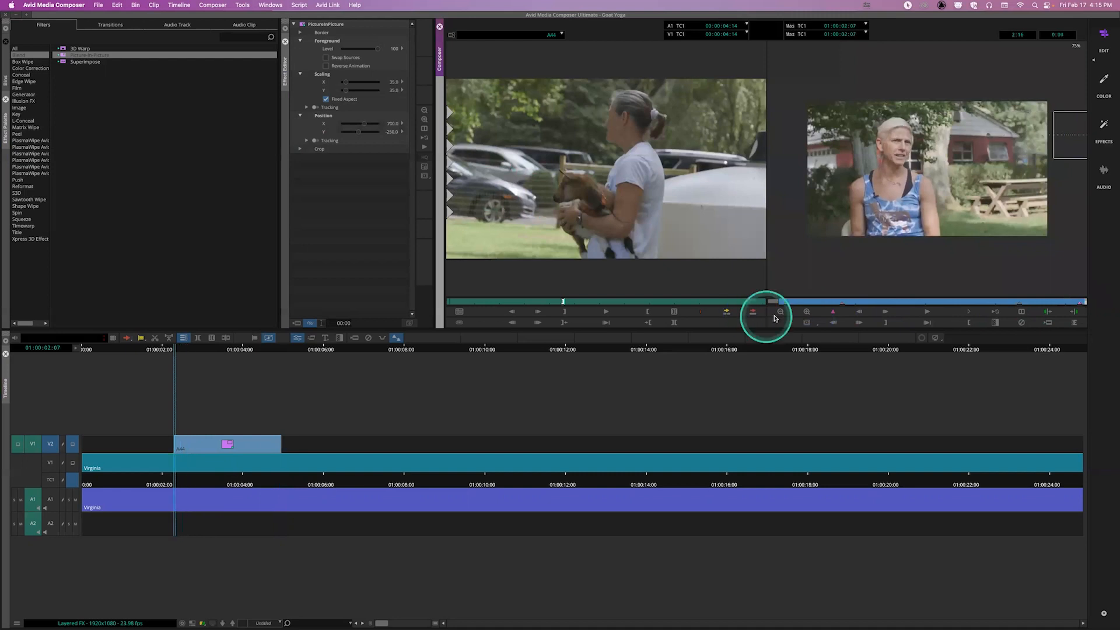
left_click(807, 313)
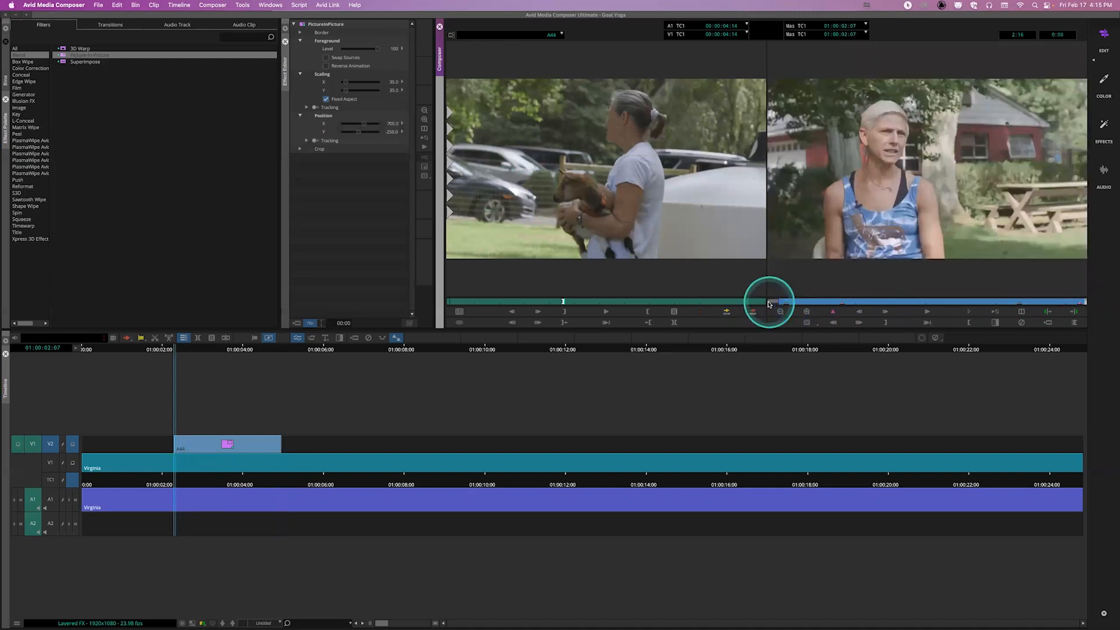
key("space")
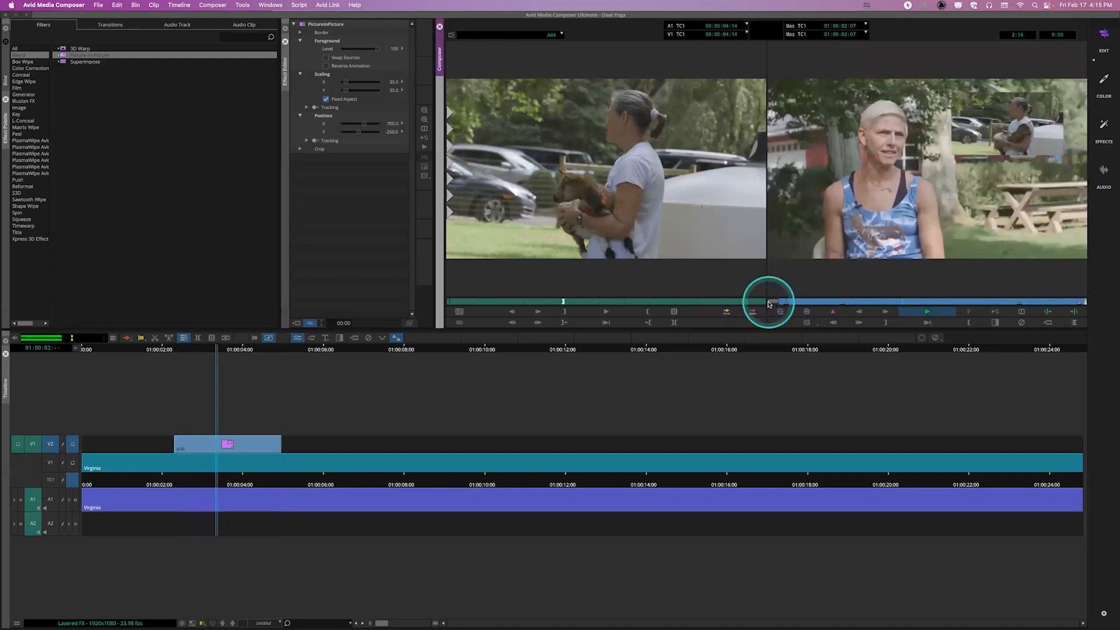
key("space")
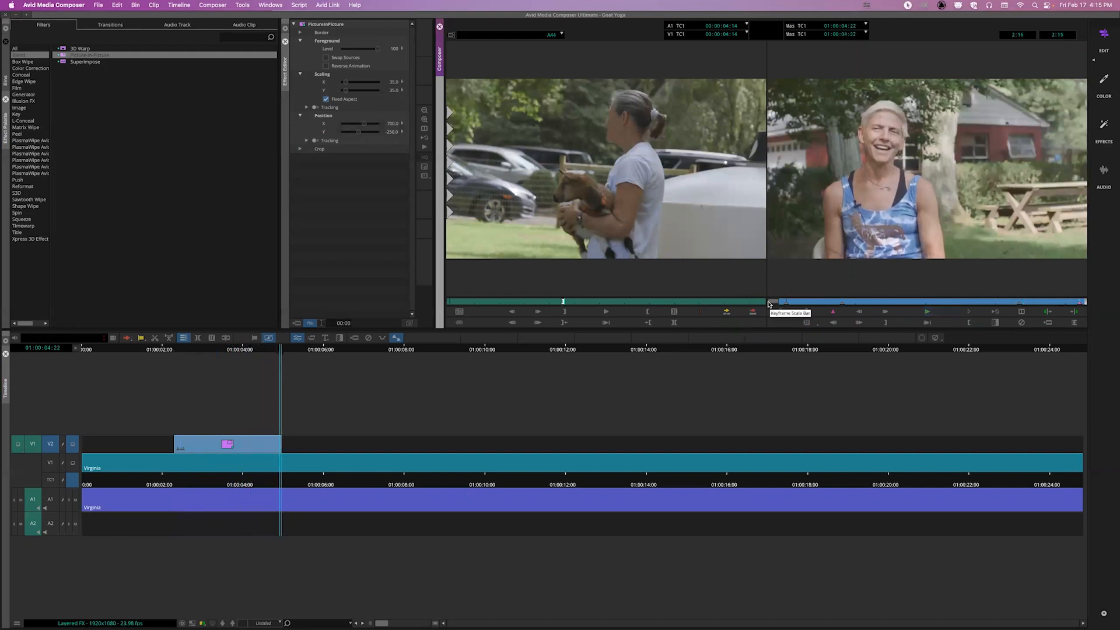
left_click(796, 302)
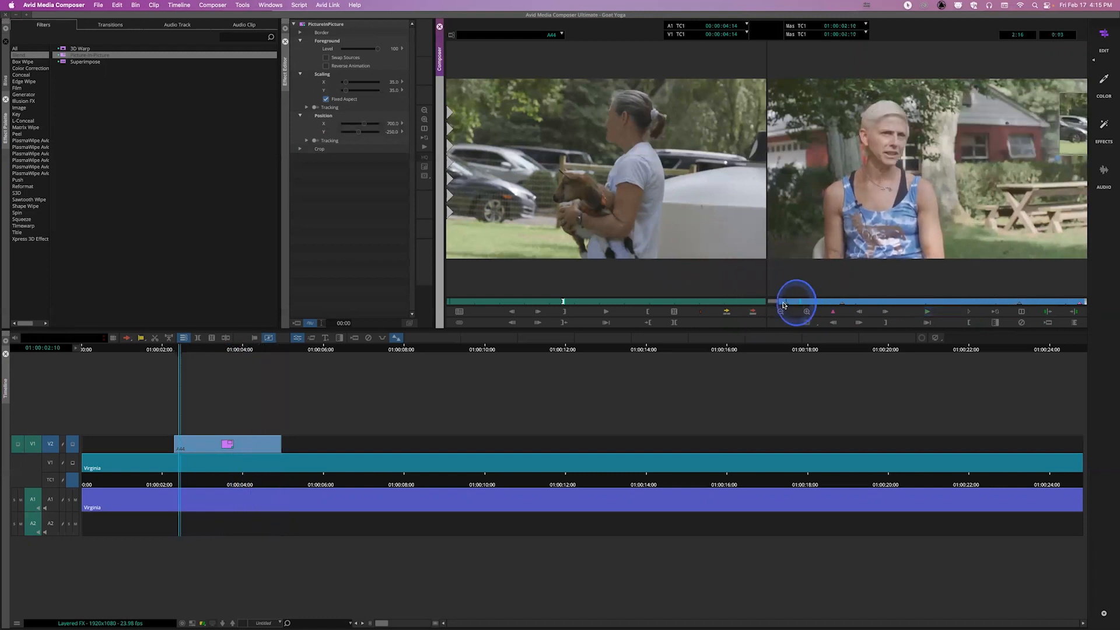
key("space")
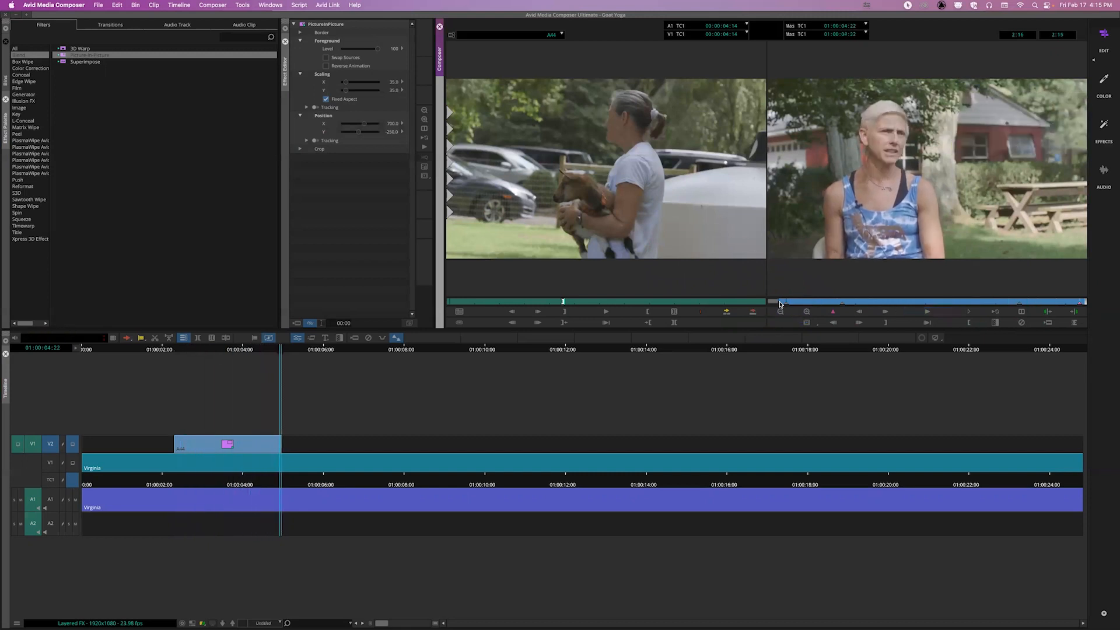
left_click(807, 300)
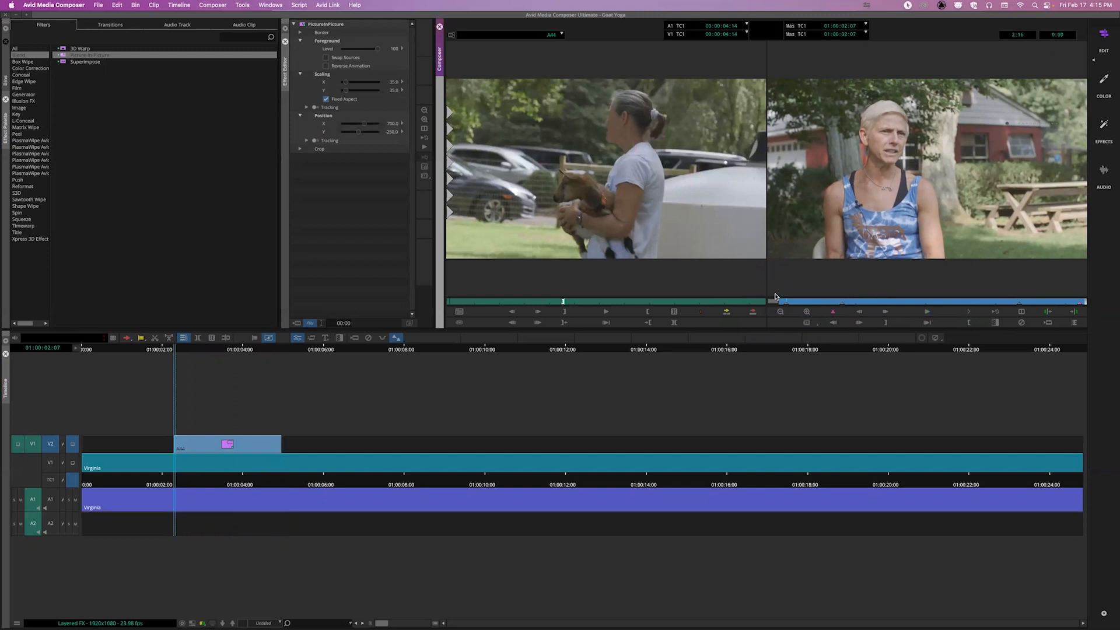
Set the Picture-in-Picture border width to 20 at the 01:00:02:19 keyframe of clip A44.
left_click(842, 307)
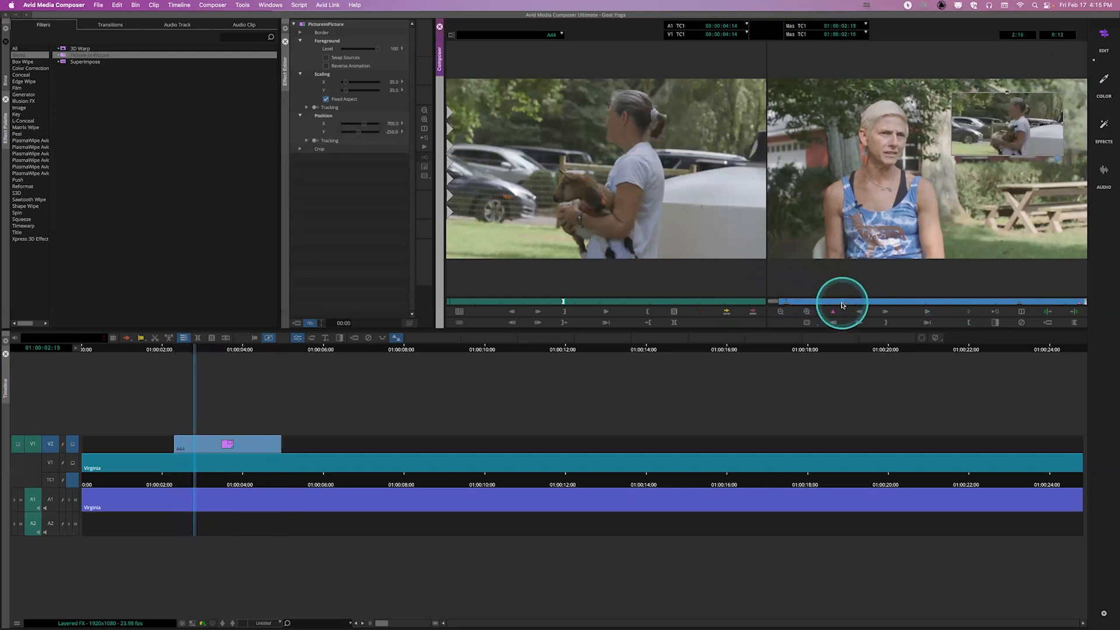
left_click_drag(855, 304, 823, 306)
left_click(841, 304)
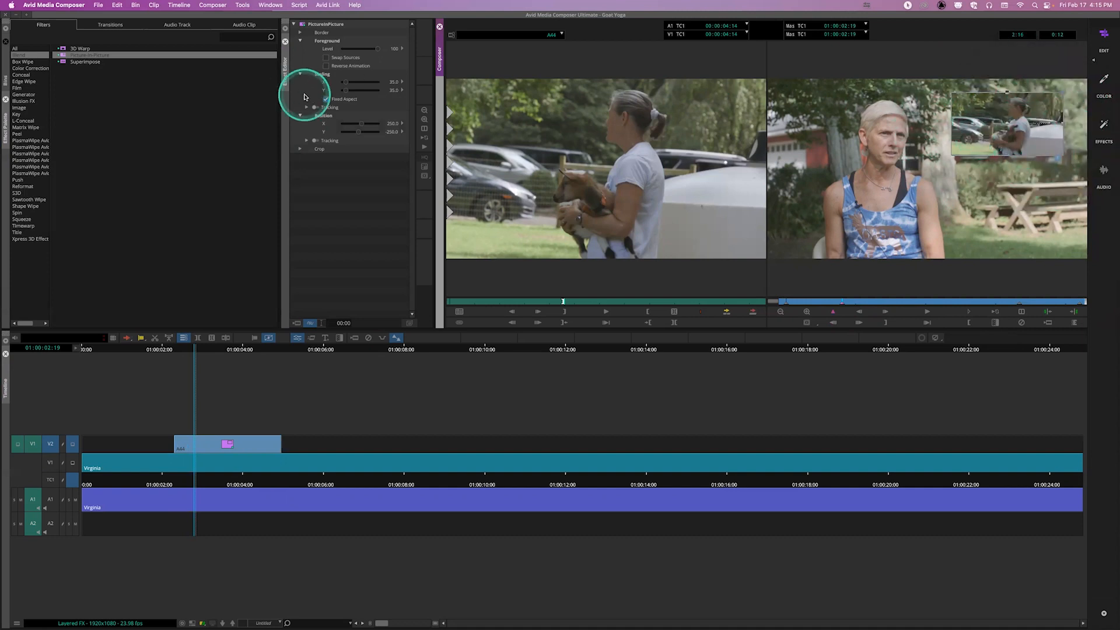
left_click(301, 34)
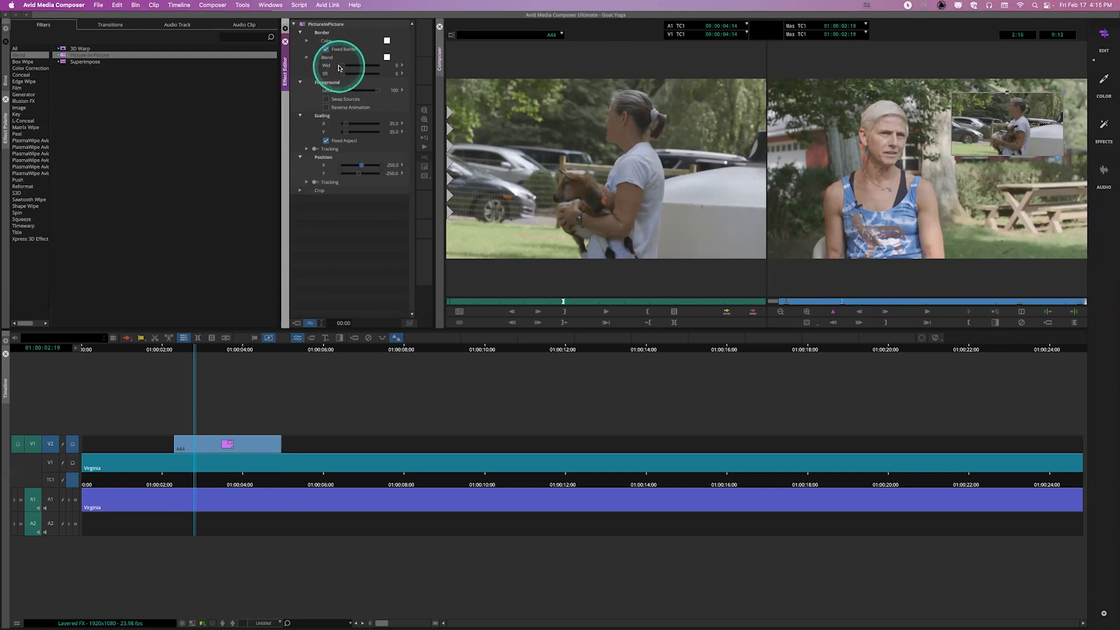
left_click_drag(343, 69, 354, 71)
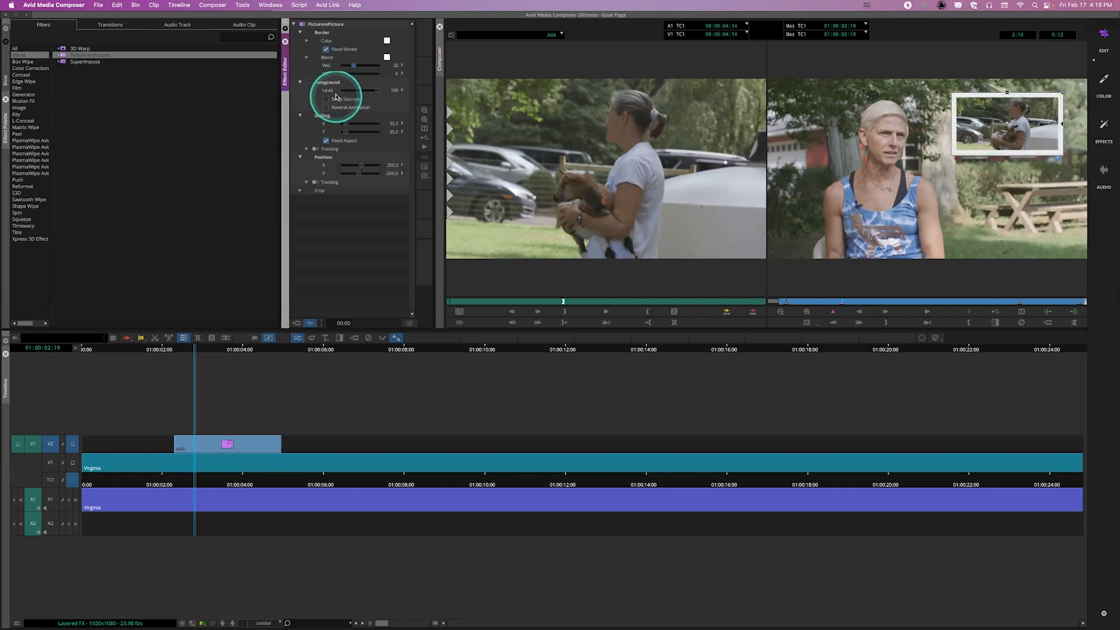
Change the inset's border color at that keyframe from the basic colors to blue #0055FF.
left_click(386, 40)
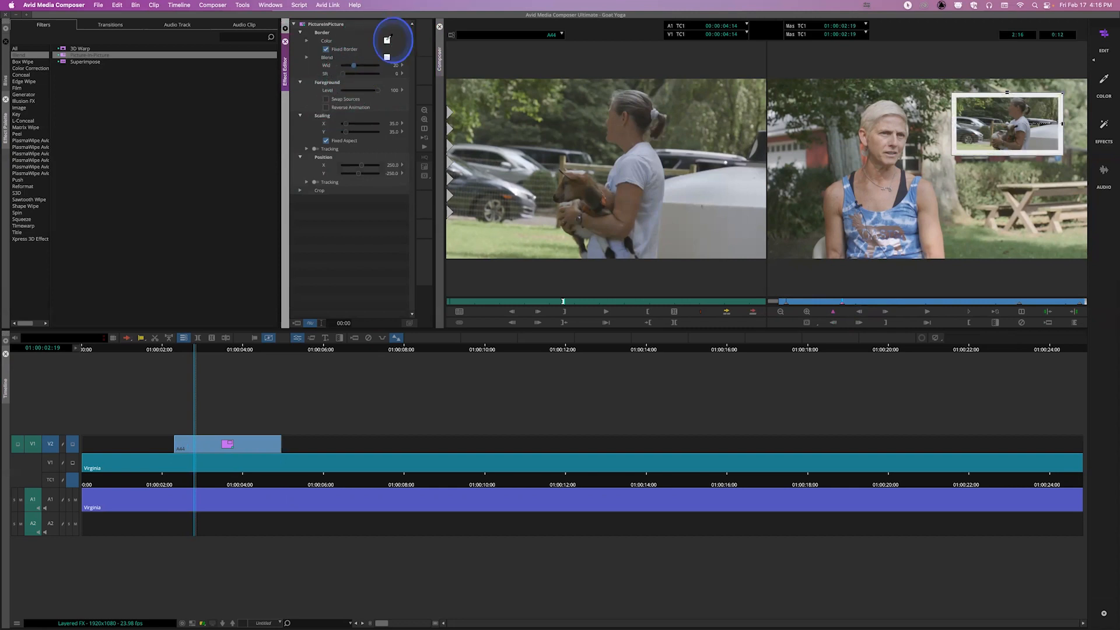
left_click(476, 268)
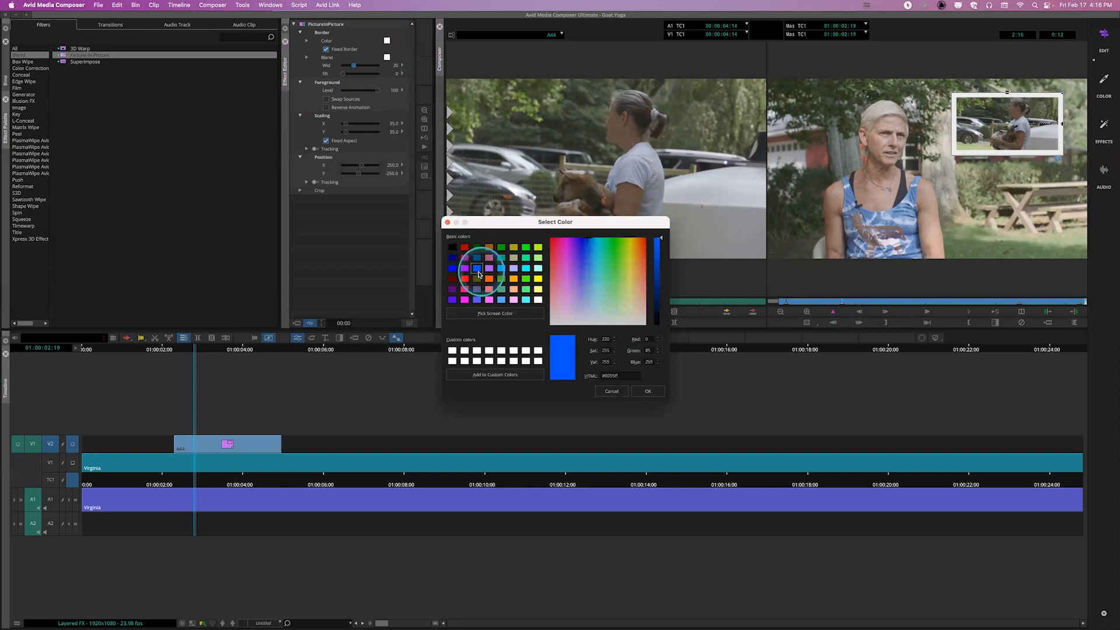
left_click(650, 391)
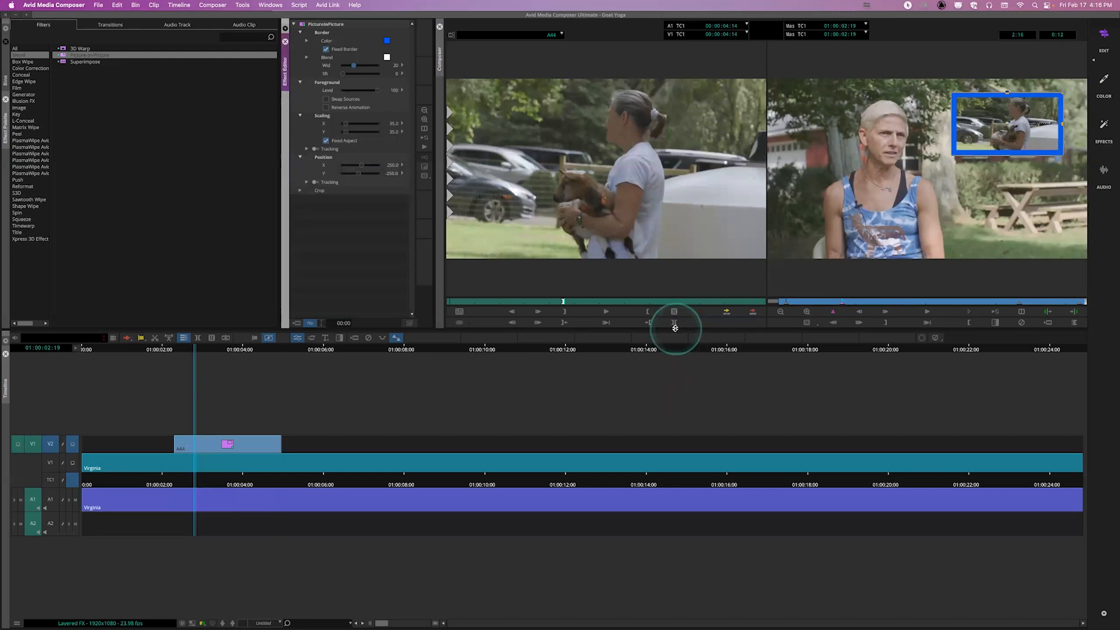
Play clip A44 repeatedly from its first frame to review how the inset's border animates.
left_click_drag(795, 300, 776, 300)
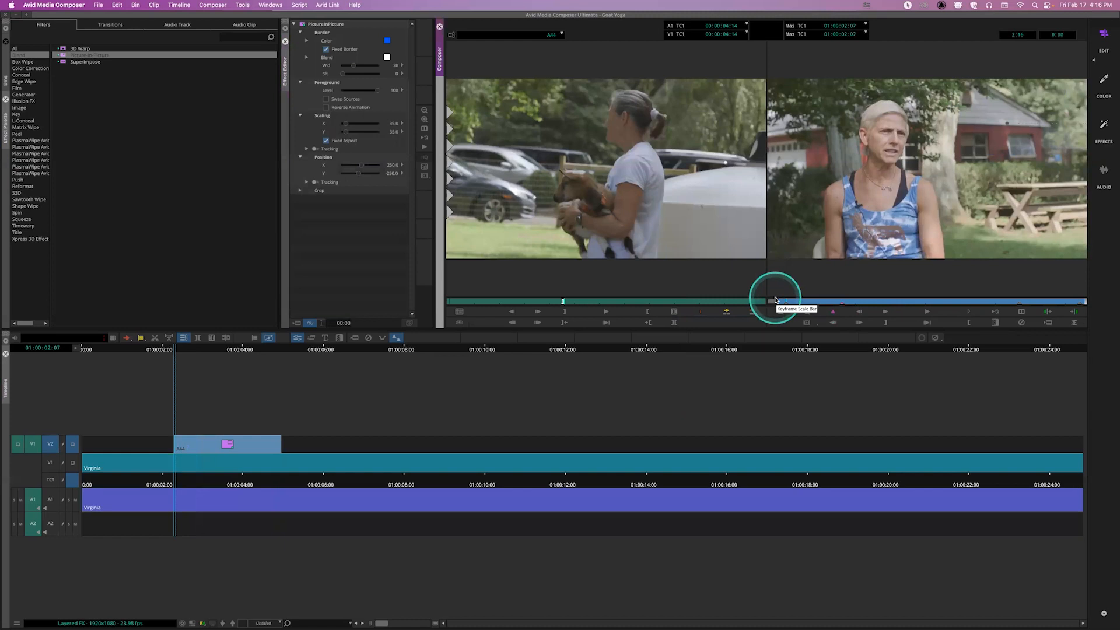
key("space")
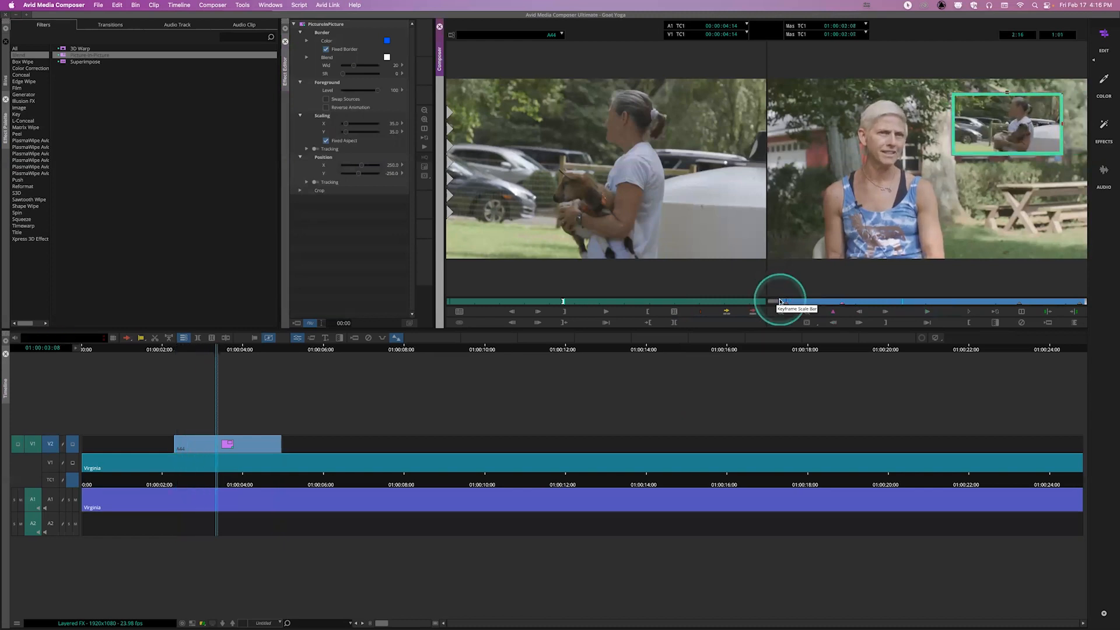
left_click_drag(794, 302, 776, 300)
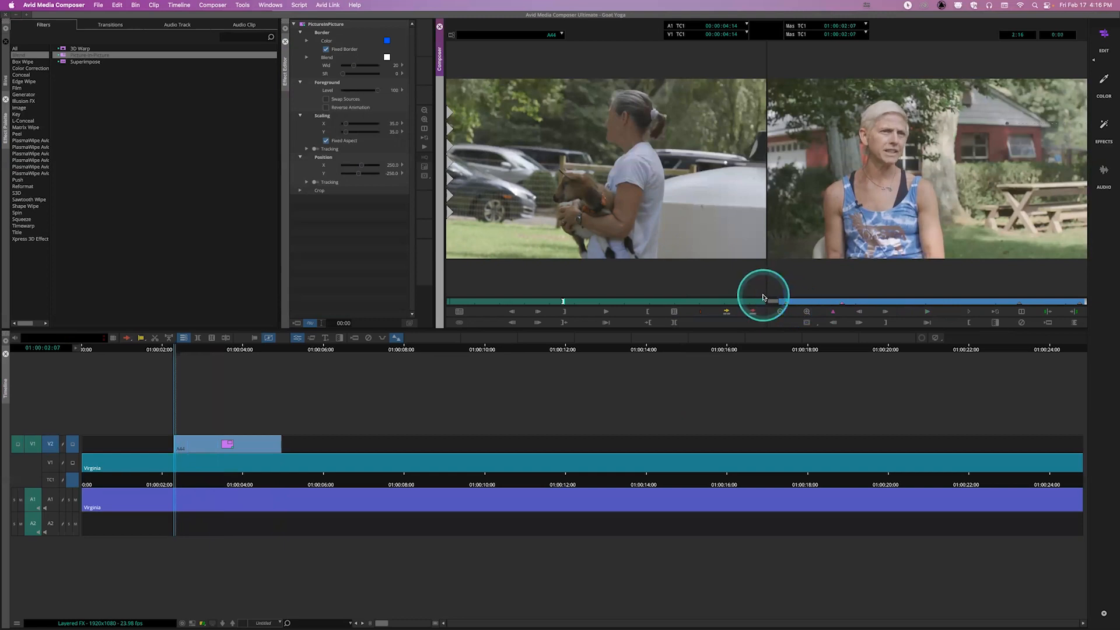
key("space")
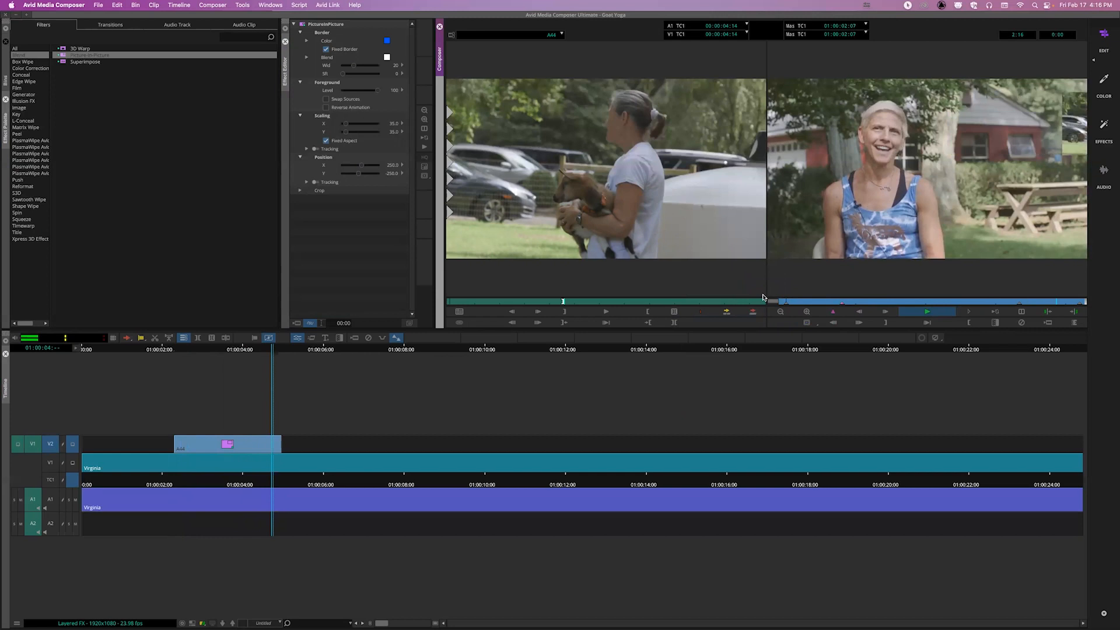
mouse_move(763, 297)
left_mouse_down()
mouse_move(801, 300)
mouse_move(765, 292)
left_mouse_up()
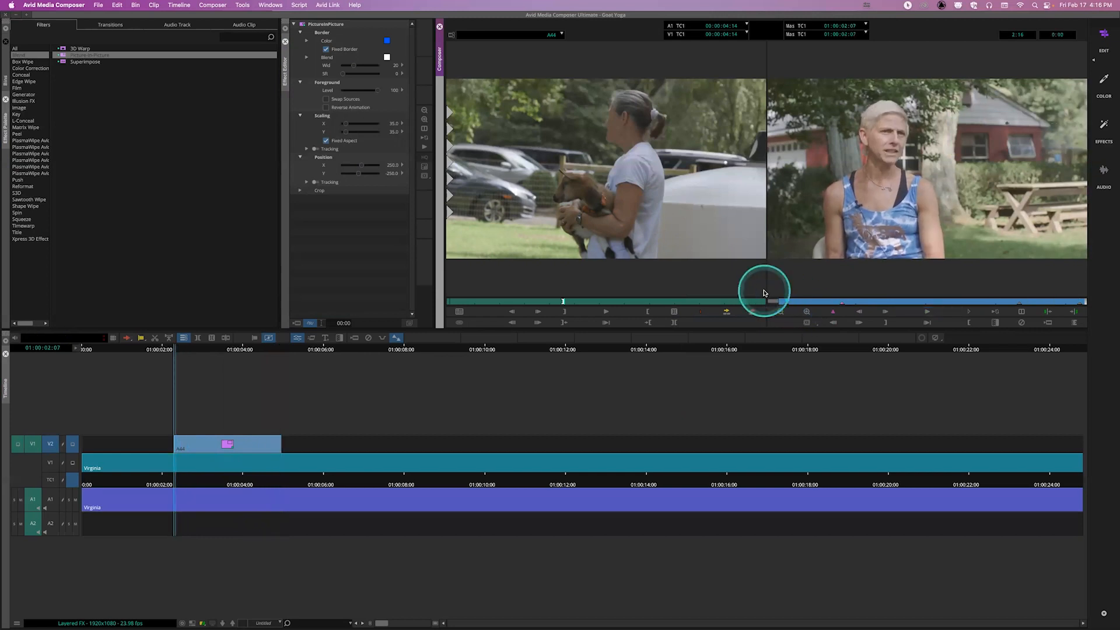
key("space")
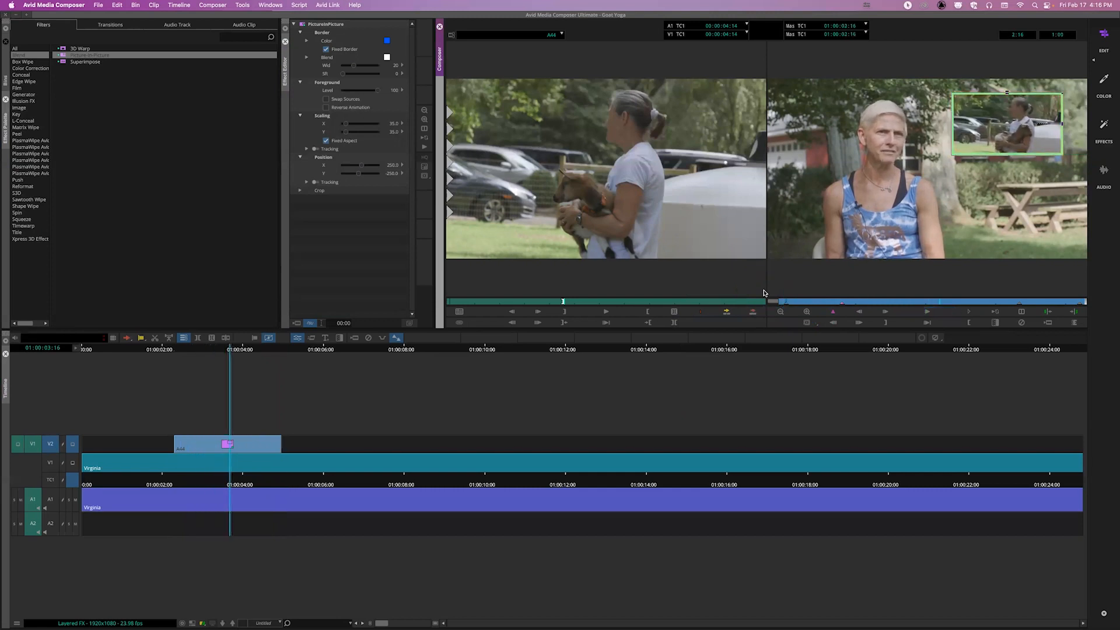
Compare the border settings at the 01:00:02:19, 01:00:04:09, last-frame and first-frame keyframes.
left_click(841, 303)
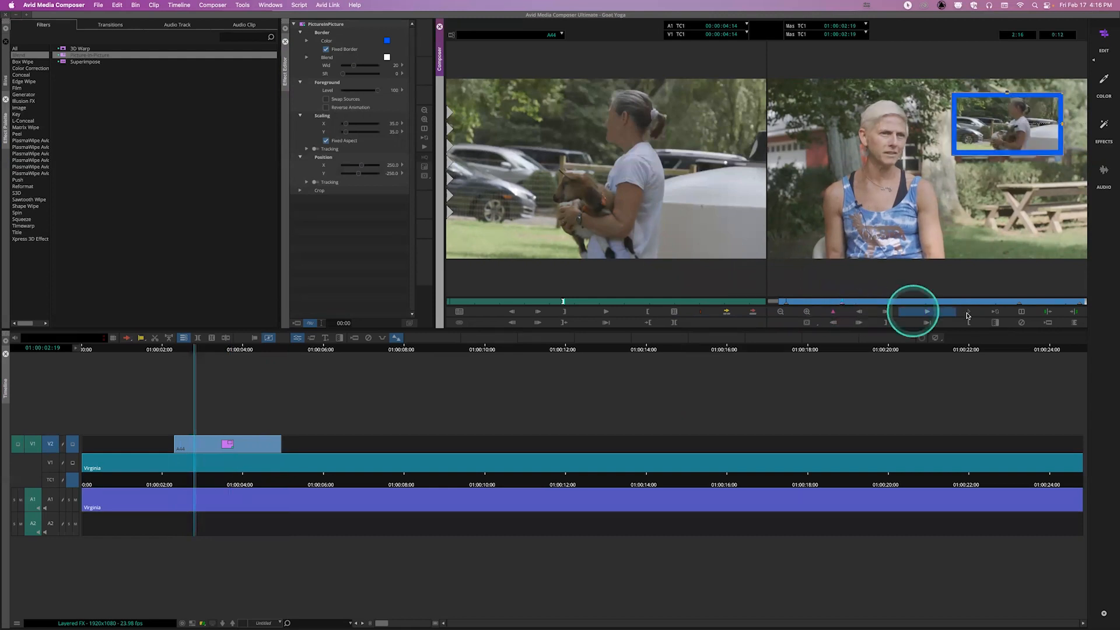
left_click(1019, 304)
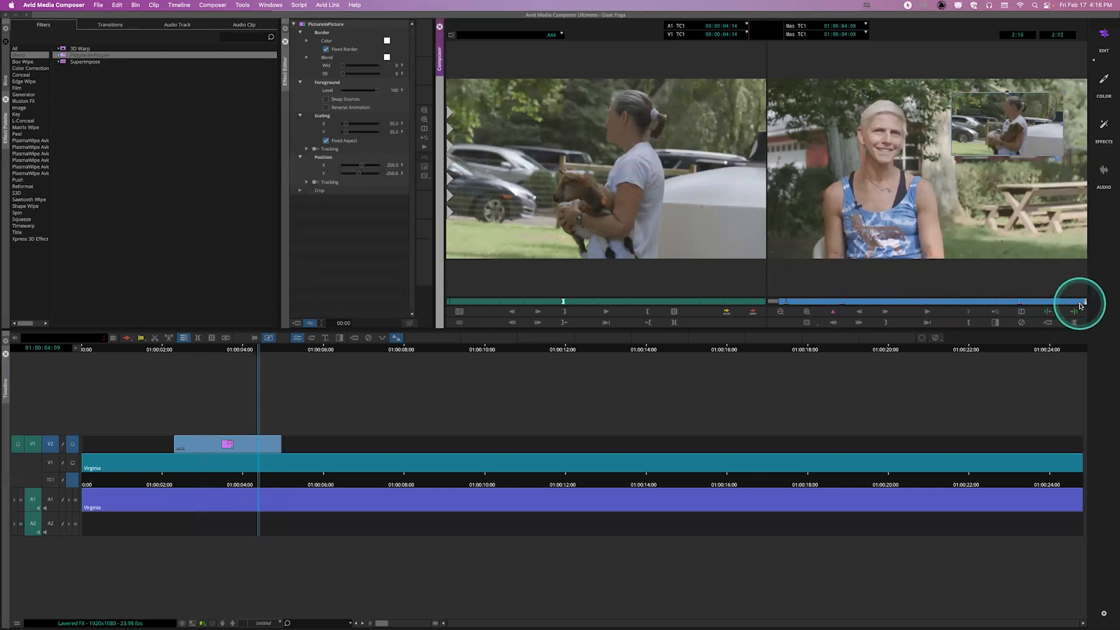
left_click(1082, 305)
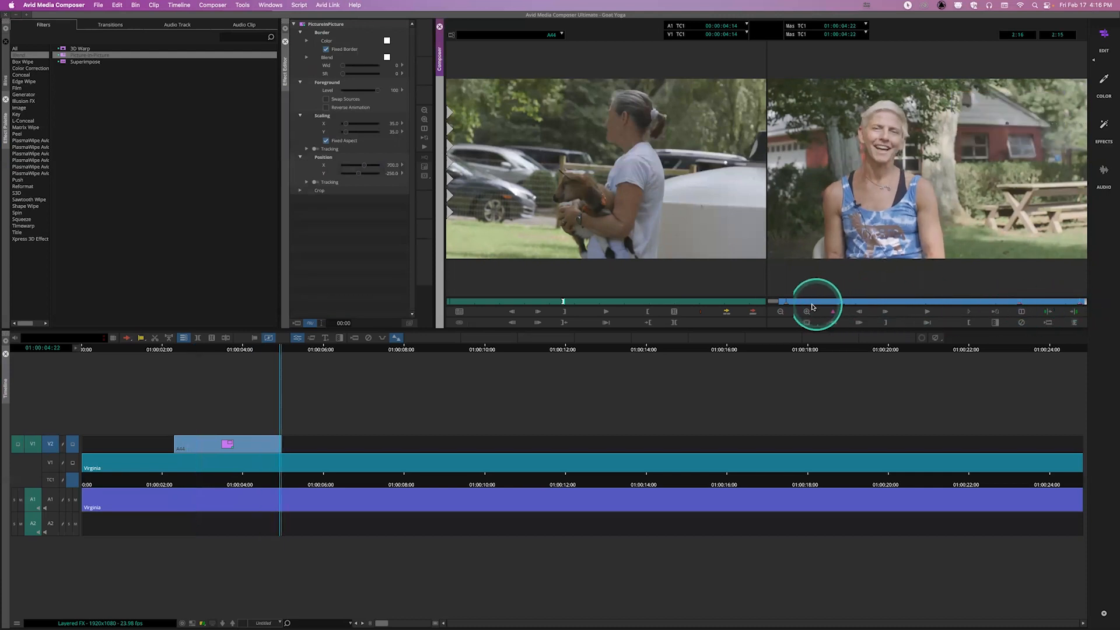
mouse_move(787, 304)
left_mouse_down()
mouse_move(1096, 302)
mouse_move(776, 315)
mouse_move(782, 303)
left_mouse_up()
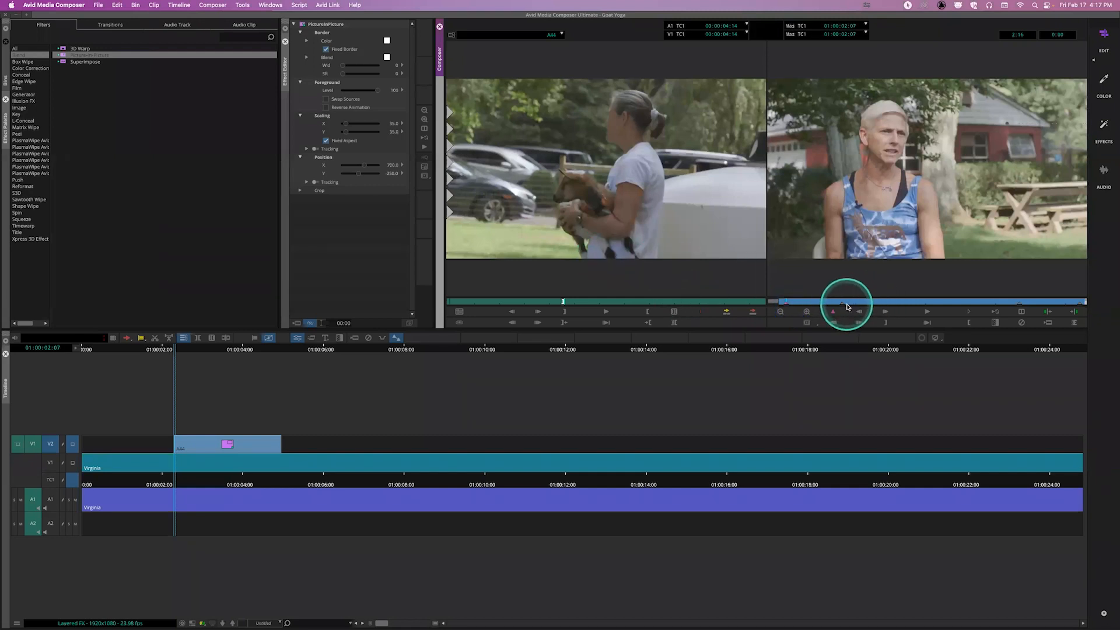
left_click(844, 303)
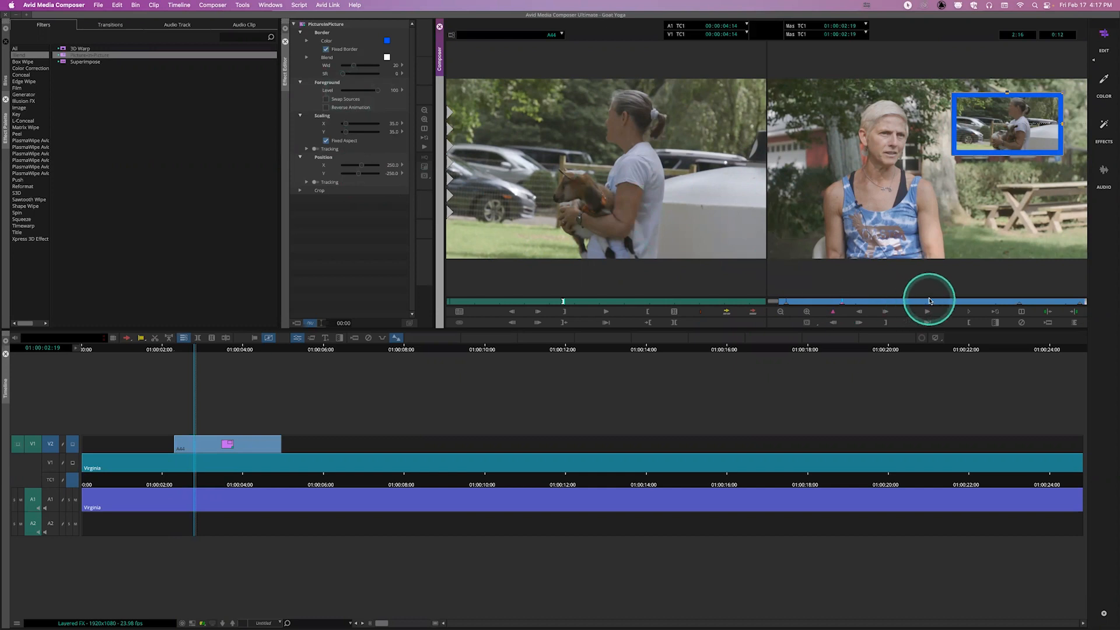
Add a Picture-in-Picture keyframe at 01:00:03:13 and enlarge the Effect Editor to display the keyframe graphs.
left_click(927, 302)
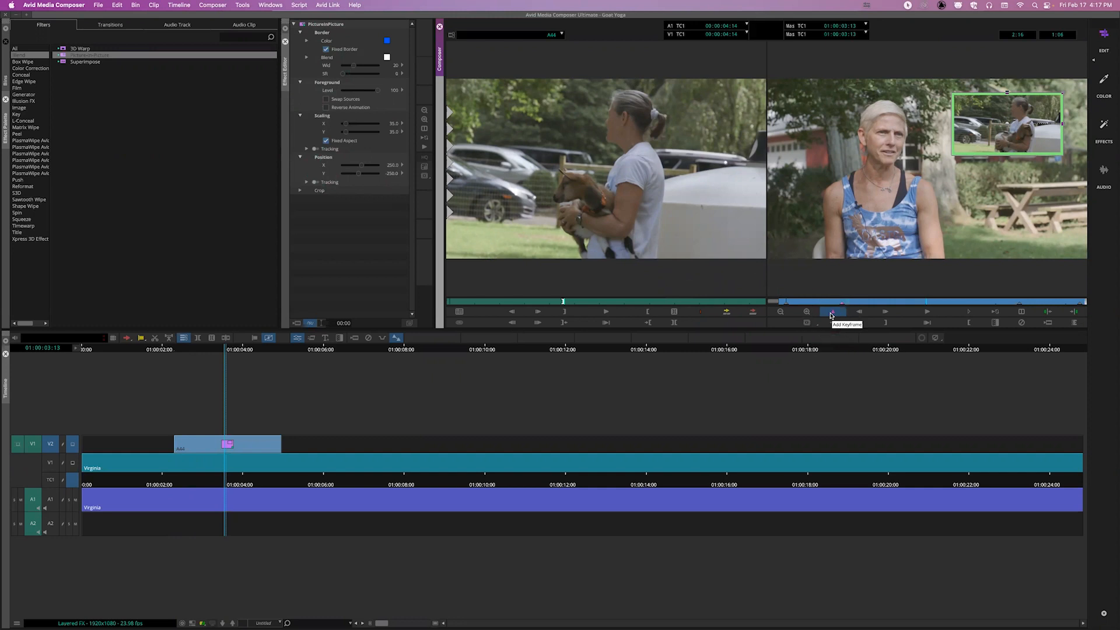
left_click(831, 315)
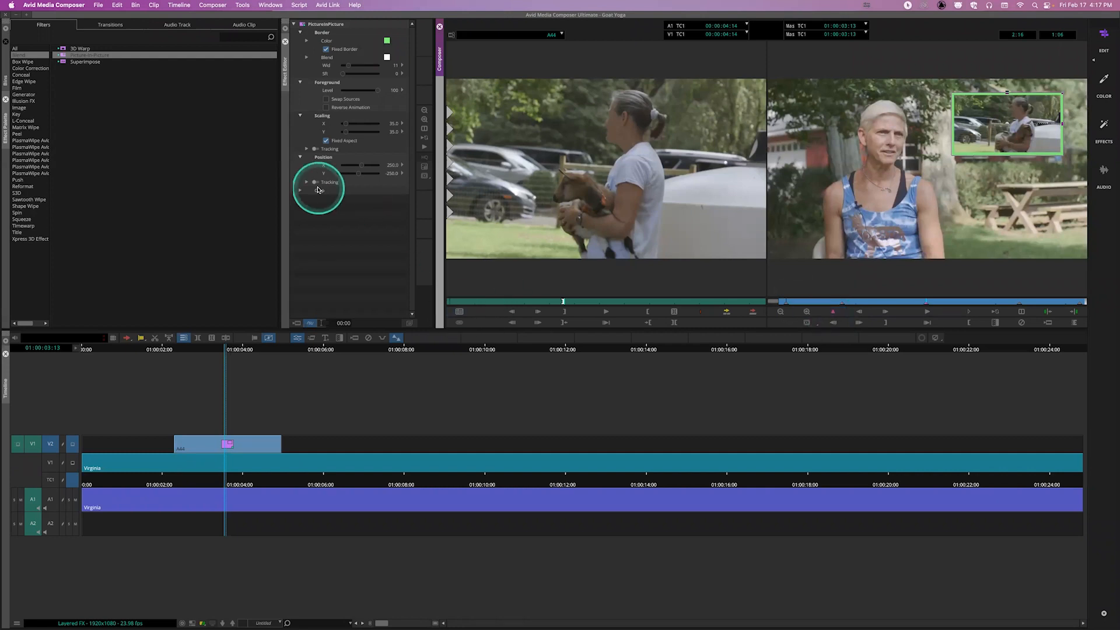
left_click_drag(278, 210, 123, 227)
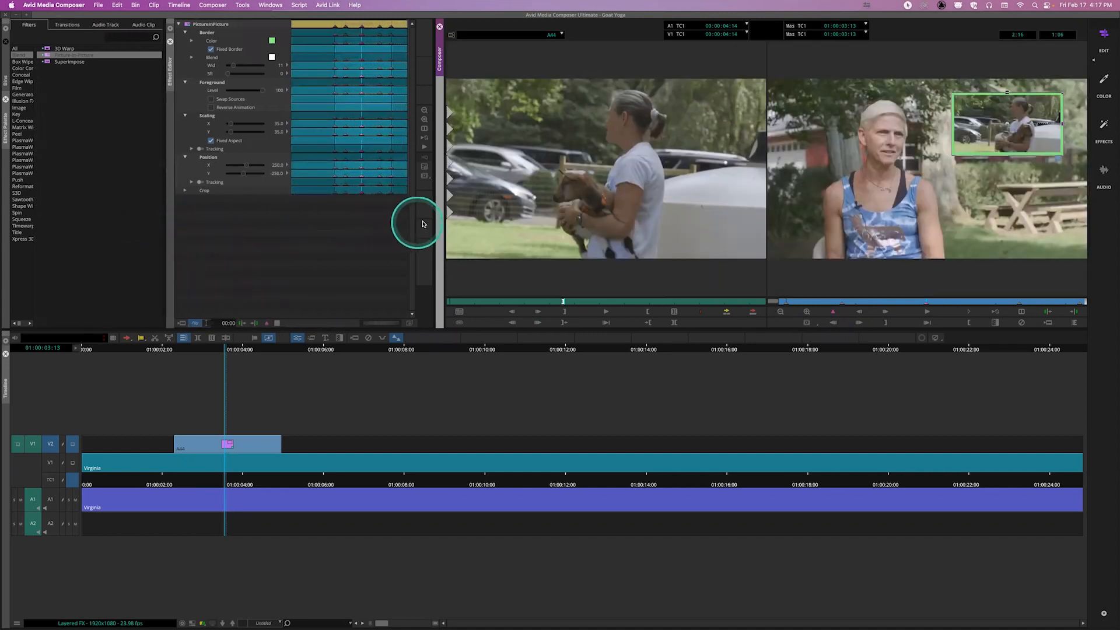
mouse_move(169, 233)
left_mouse_down()
mouse_move(215, 234)
mouse_move(183, 230)
left_mouse_up()
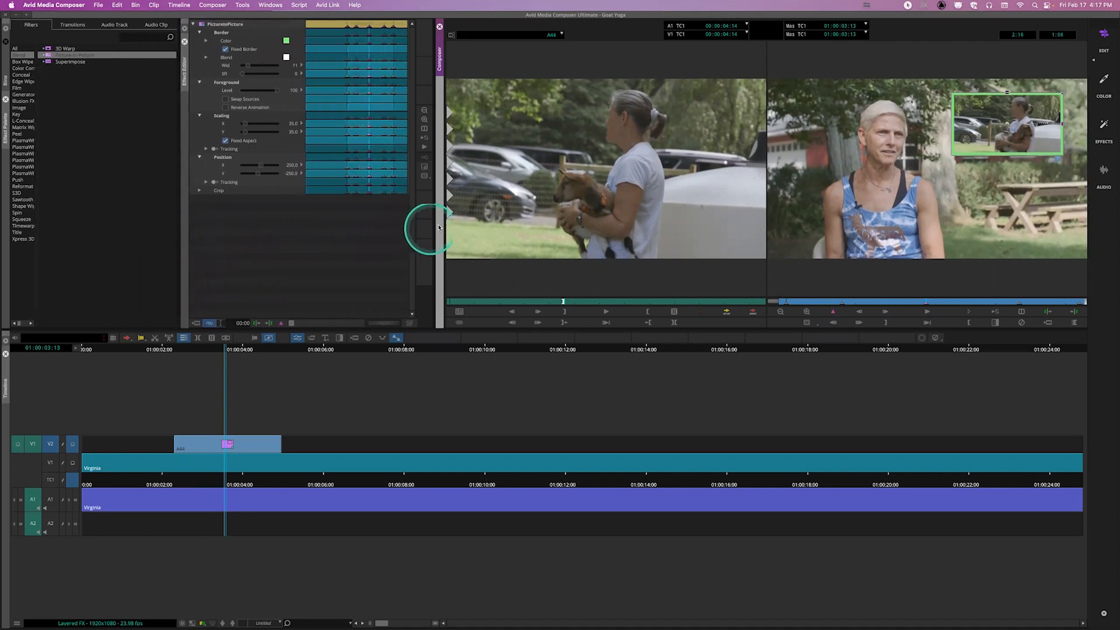
left_click_drag(435, 223, 592, 239)
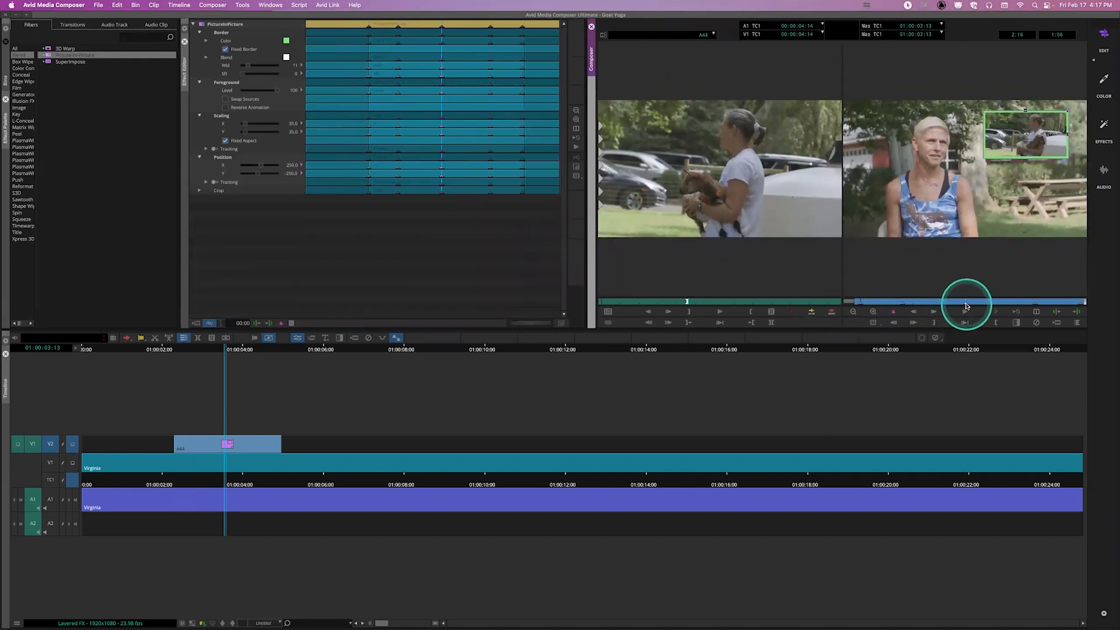
Undo the keyframe added at 01:00:03:13.
left_click(894, 313)
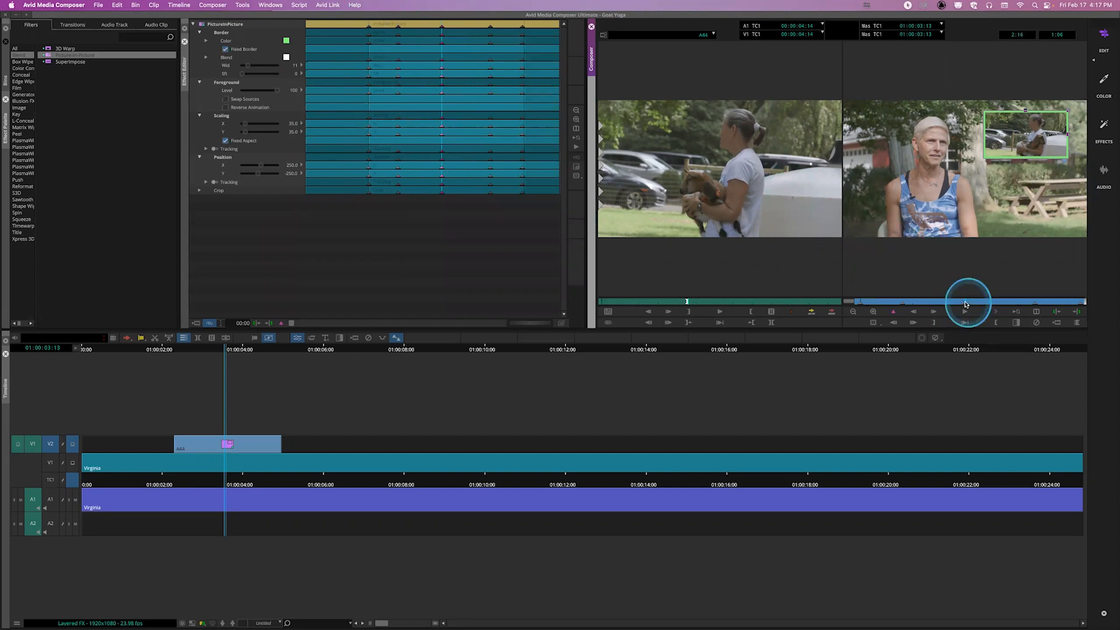
left_click(896, 314)
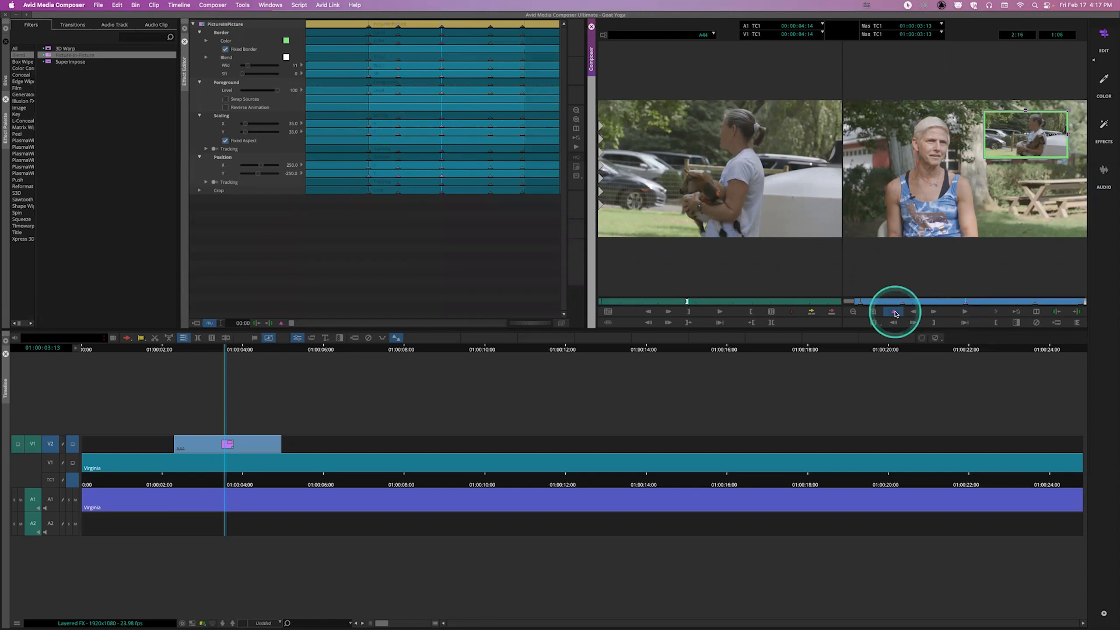
key("super+z")
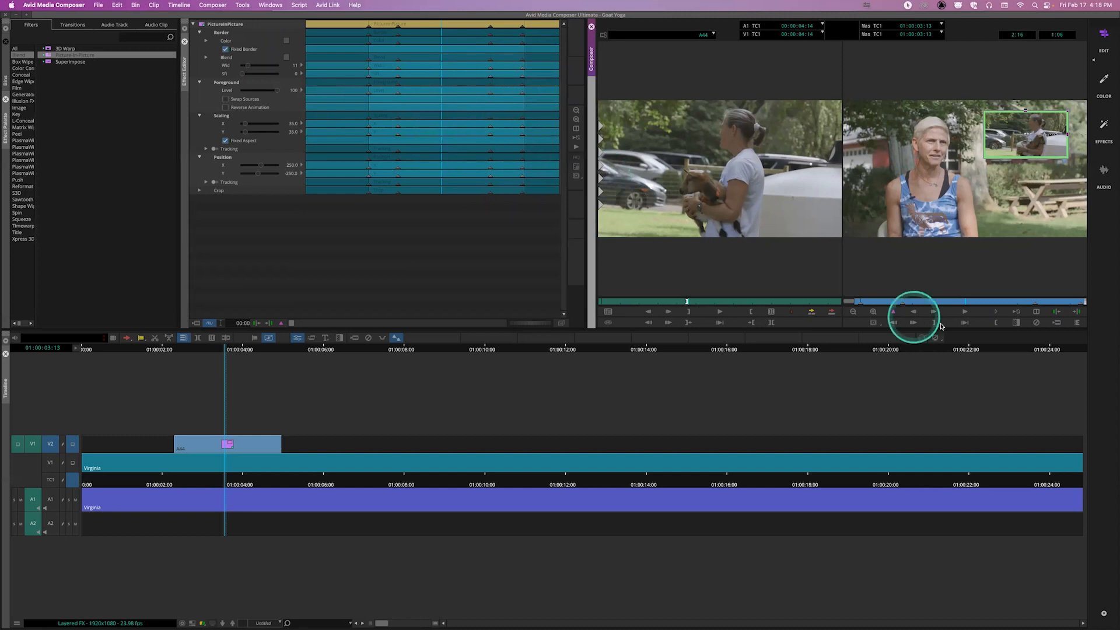
Delete the remaining Picture-in-Picture keyframes at 01:00:02:19, 01:00:04:09 and the clip's last and first frames.
left_click(903, 303)
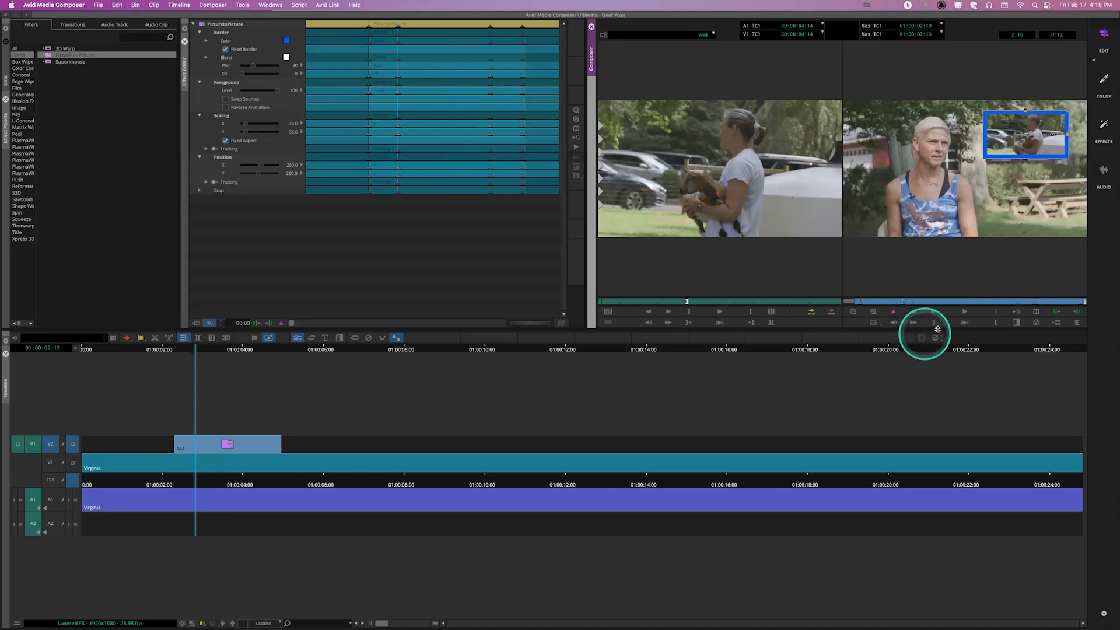
left_click(1035, 307)
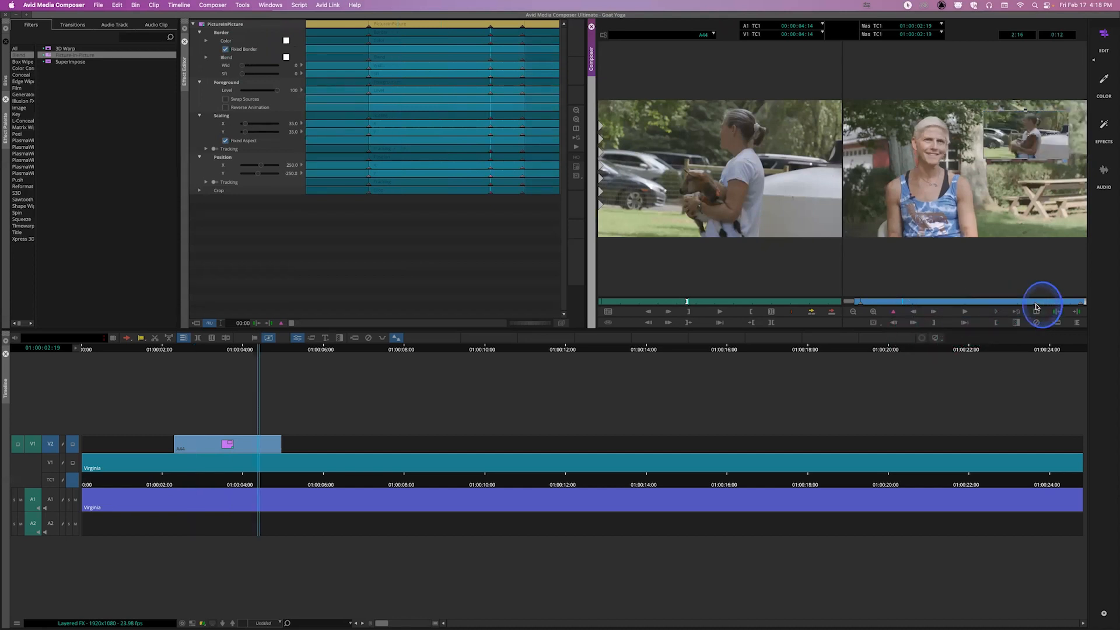
left_click(1077, 309)
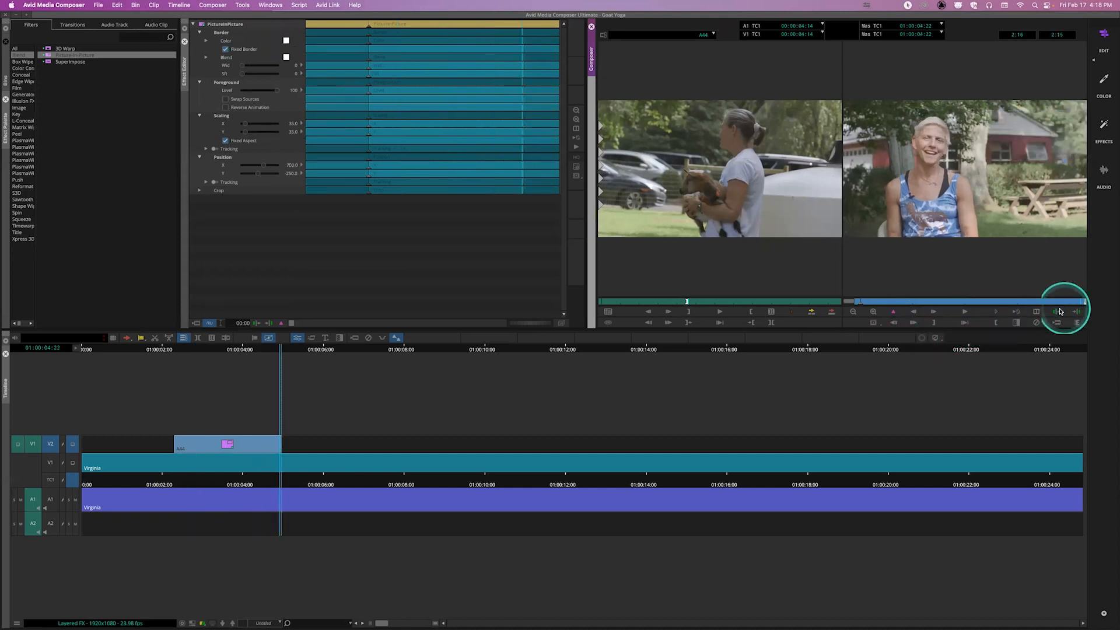
left_click(861, 305)
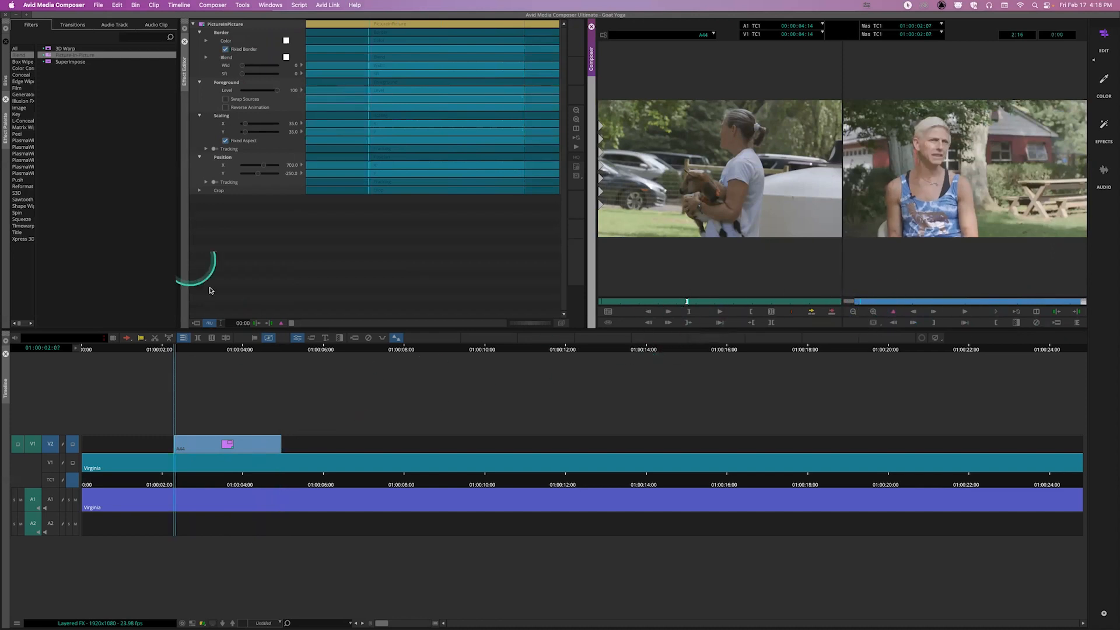
Apply a fresh Picture-in-Picture effect to clip A44 on V2 and set its scaling to 35.
left_click_drag(48, 55, 227, 443)
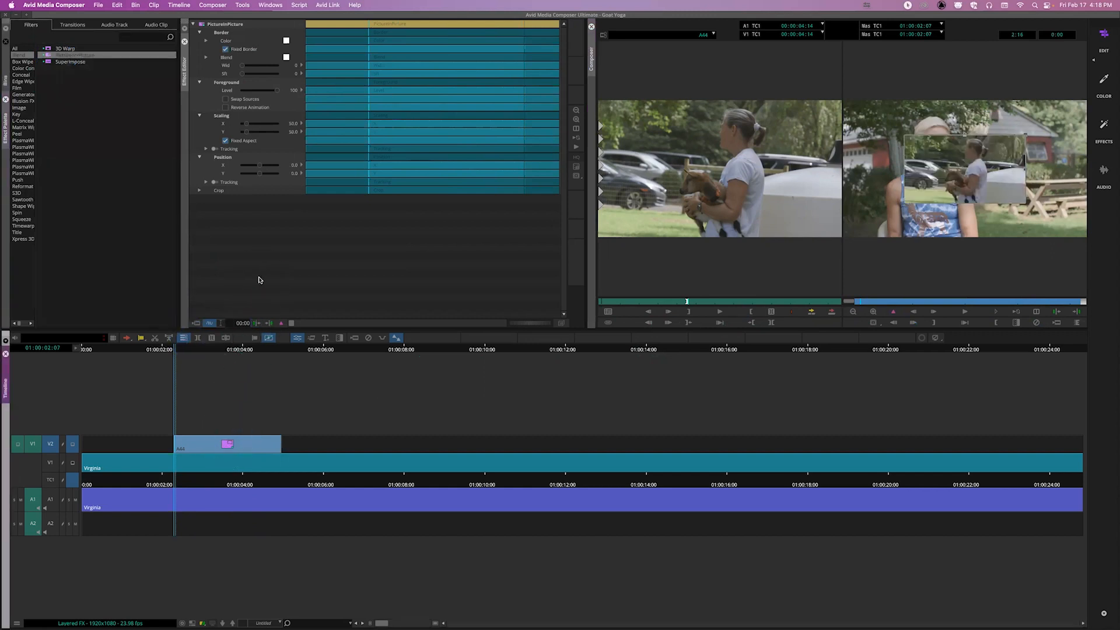
left_click(247, 126)
key("Return")
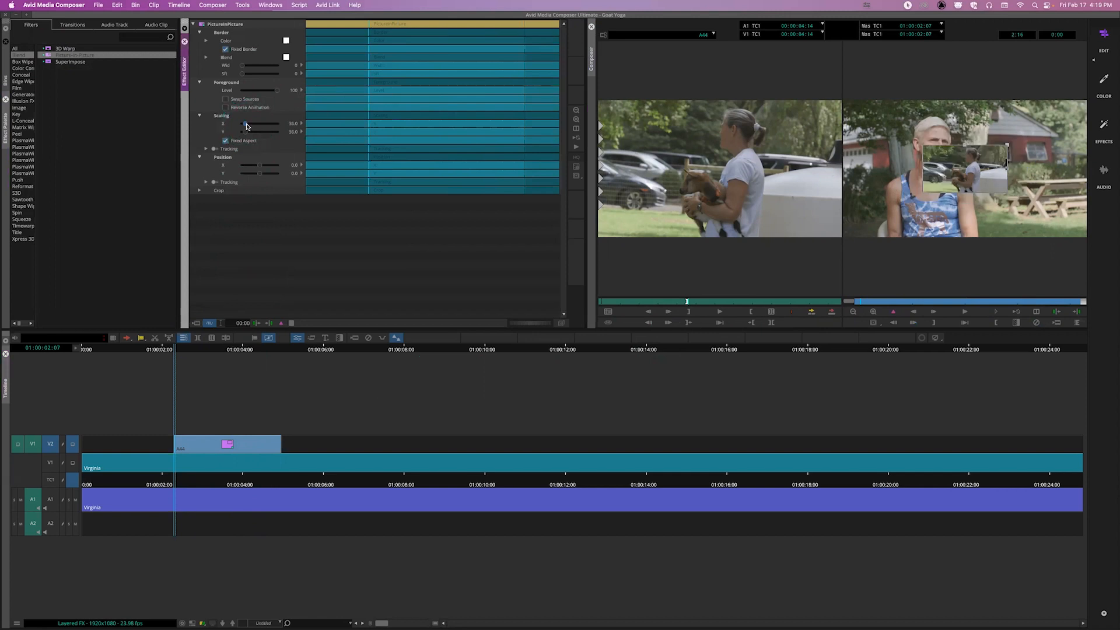
Set the Picture-in-Picture position on clip A44 to X 250 and Y -250.
left_click_drag(258, 165, 264, 165)
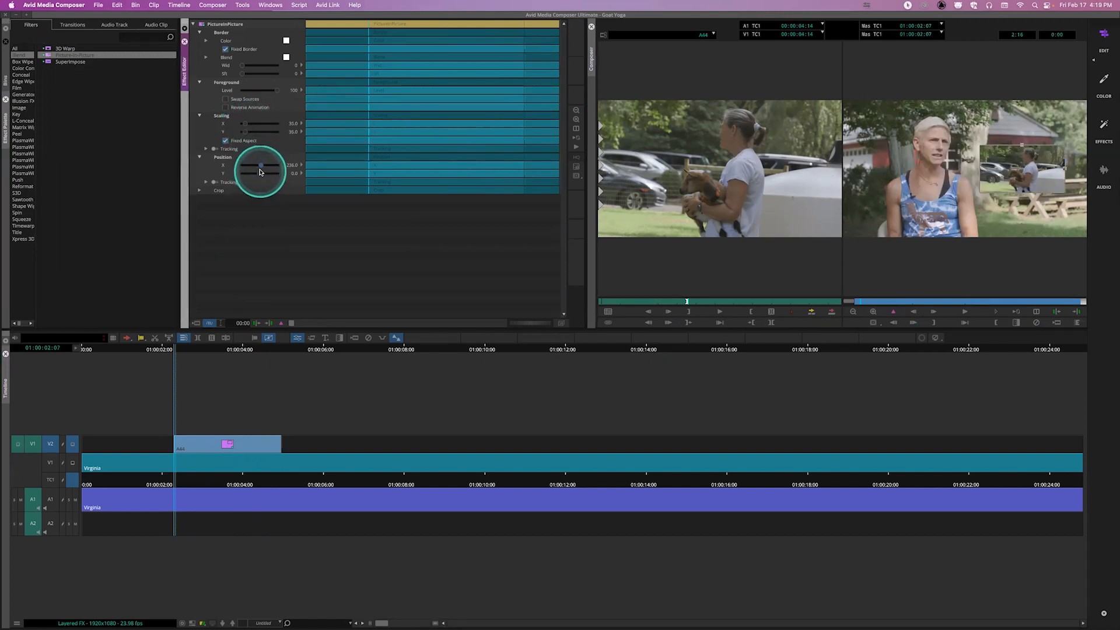
type("250")
key("Return")
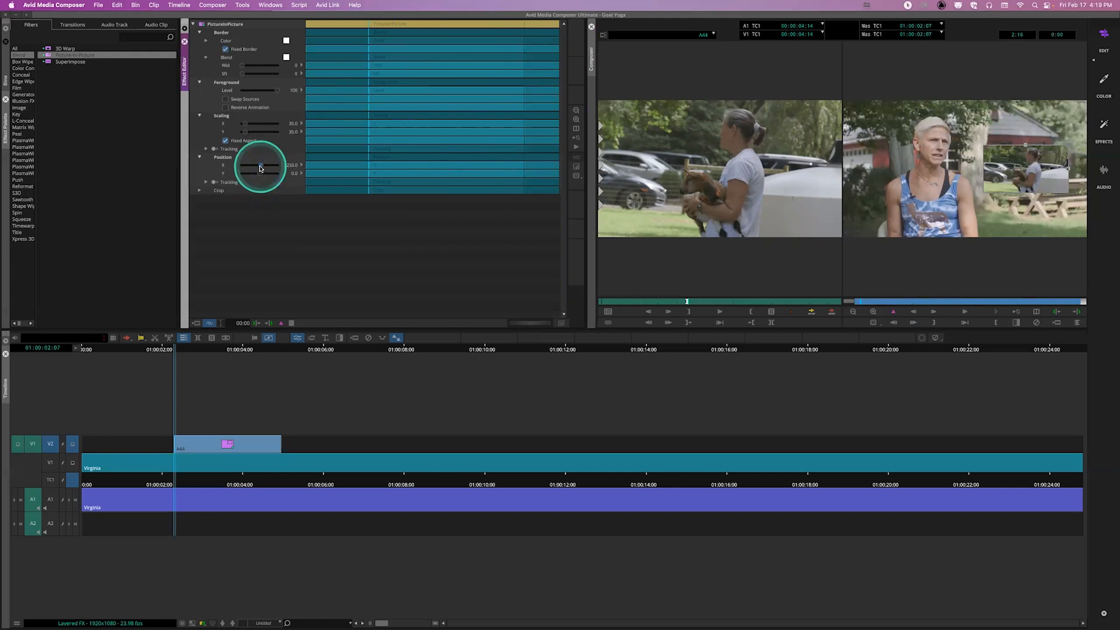
left_click(260, 174)
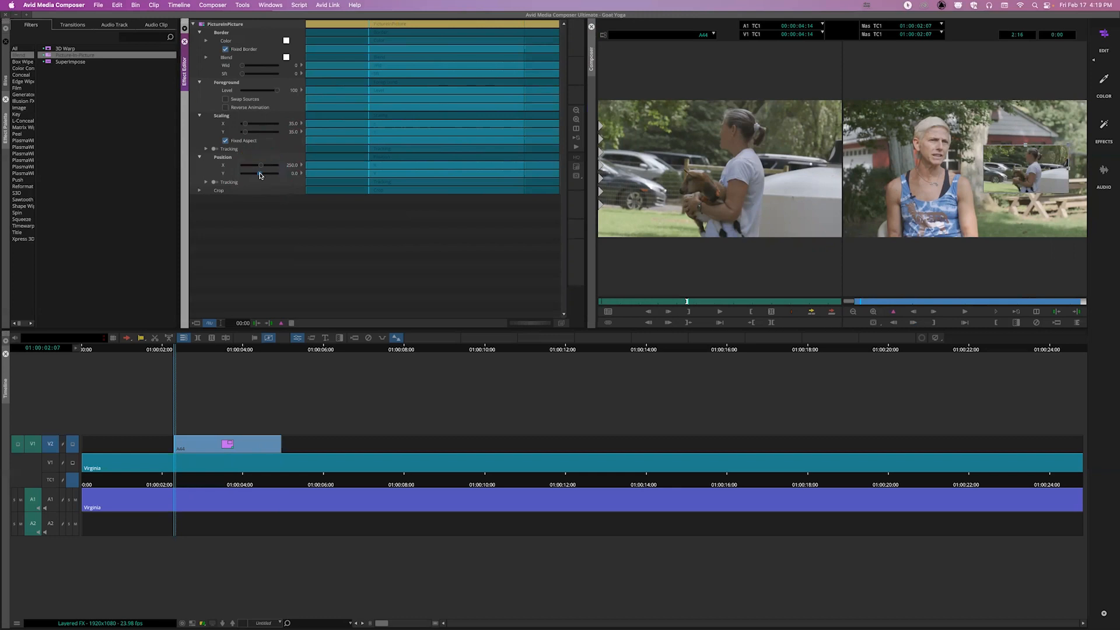
type("-250")
key("Return")
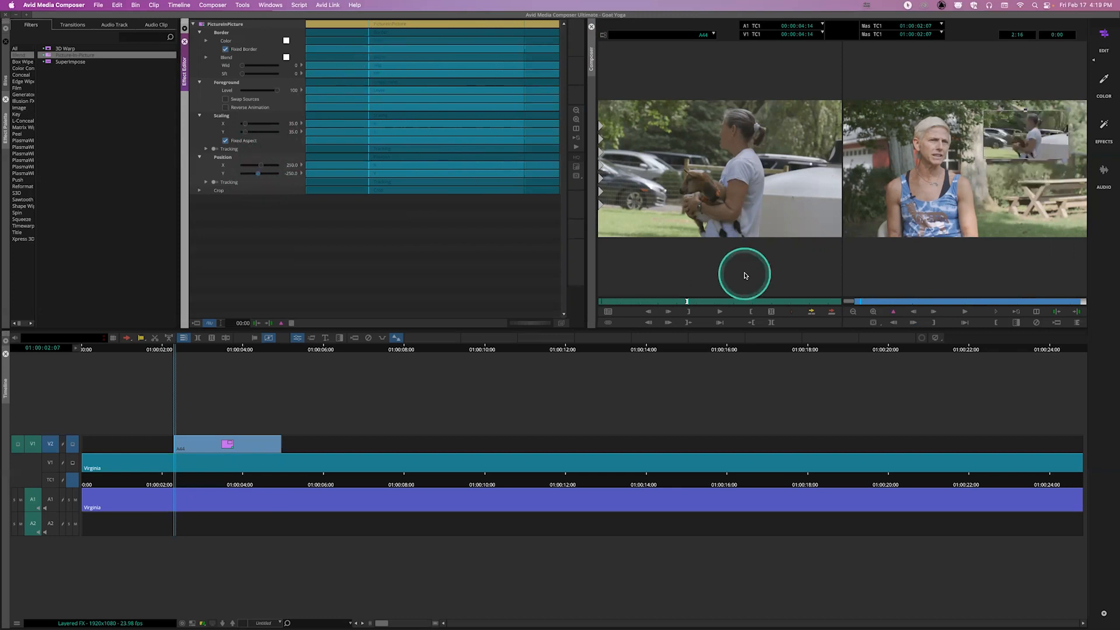
Add a Picture-in-Picture Position keyframe at 01:00:02:19.
left_click_drag(890, 306, 897, 306)
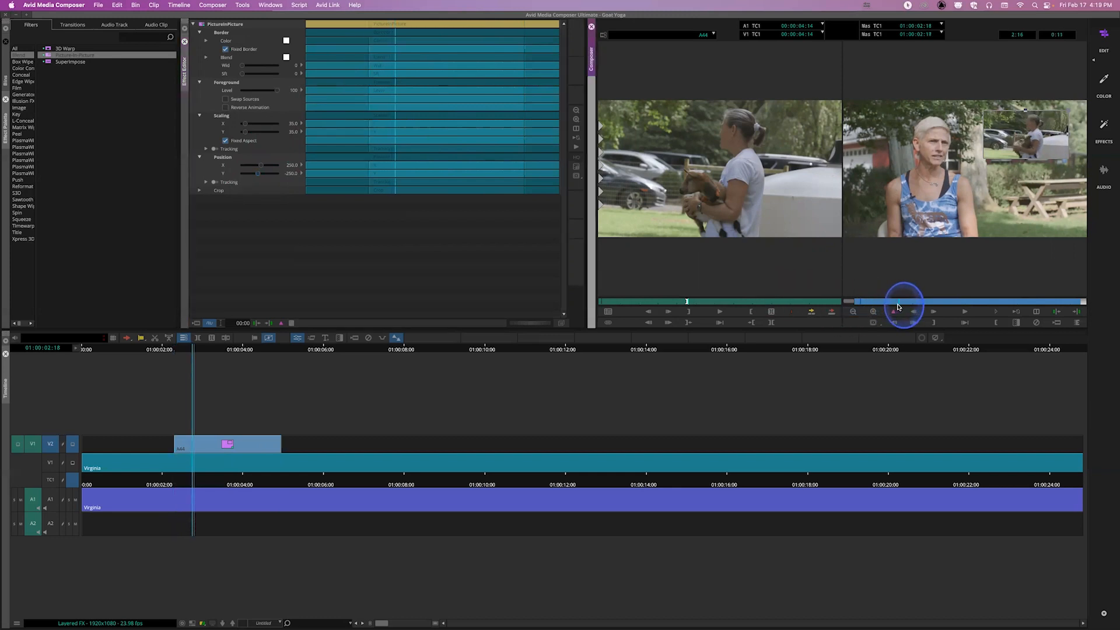
left_click_drag(901, 308, 900, 305)
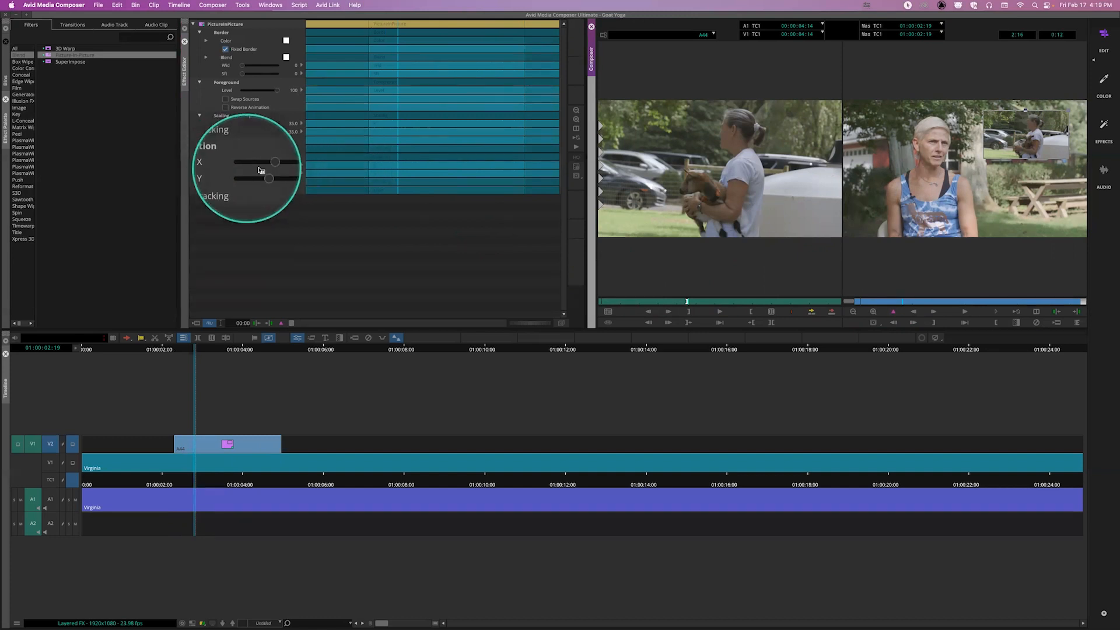
right_click(398, 168)
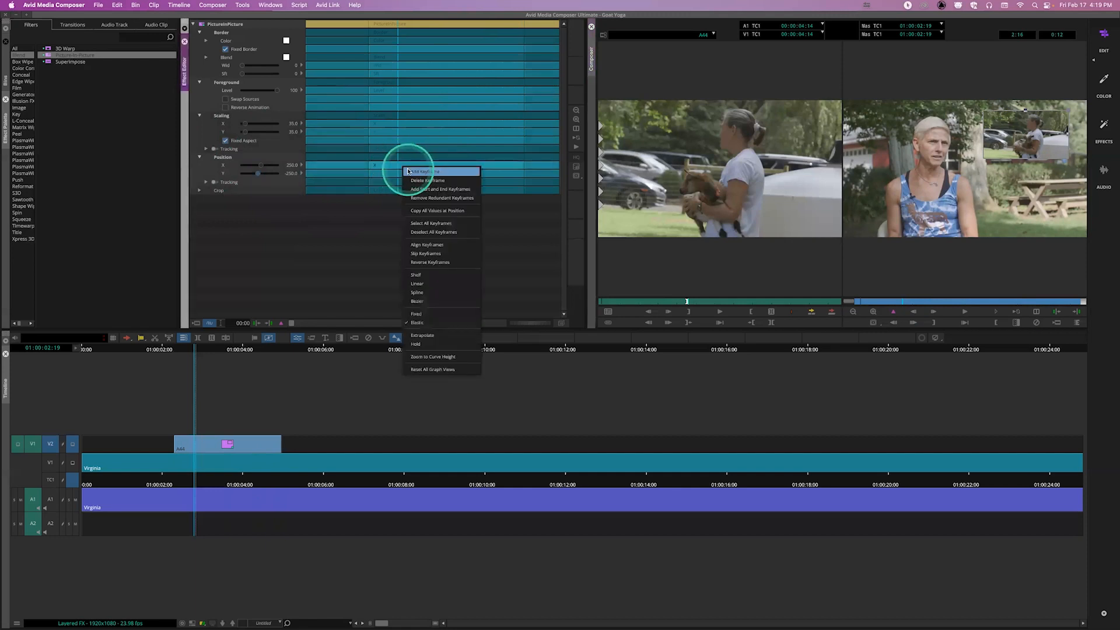
left_click(409, 172)
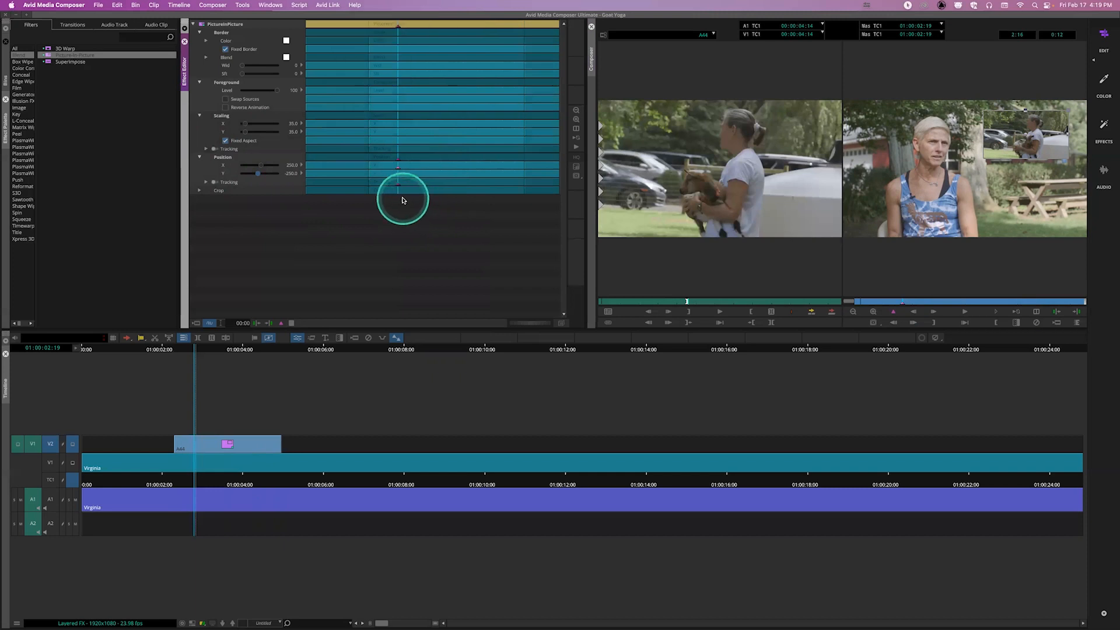
Add a Position keyframe on clip A44's first frame, 01:00:02:07, and set its X position to 700.
left_click_drag(391, 157, 362, 155)
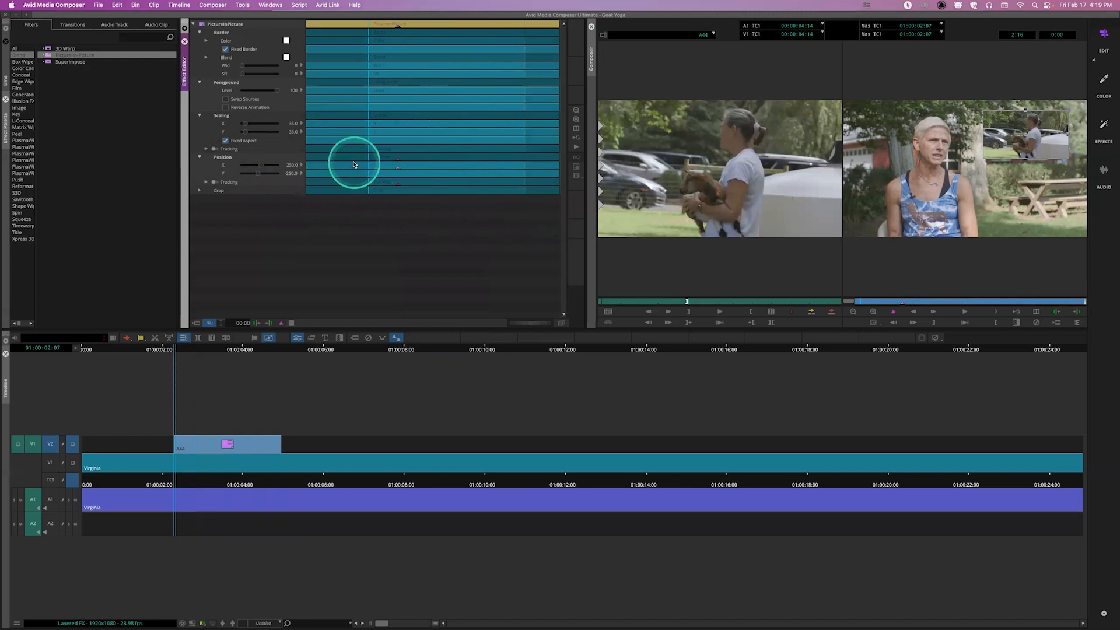
right_click(369, 168)
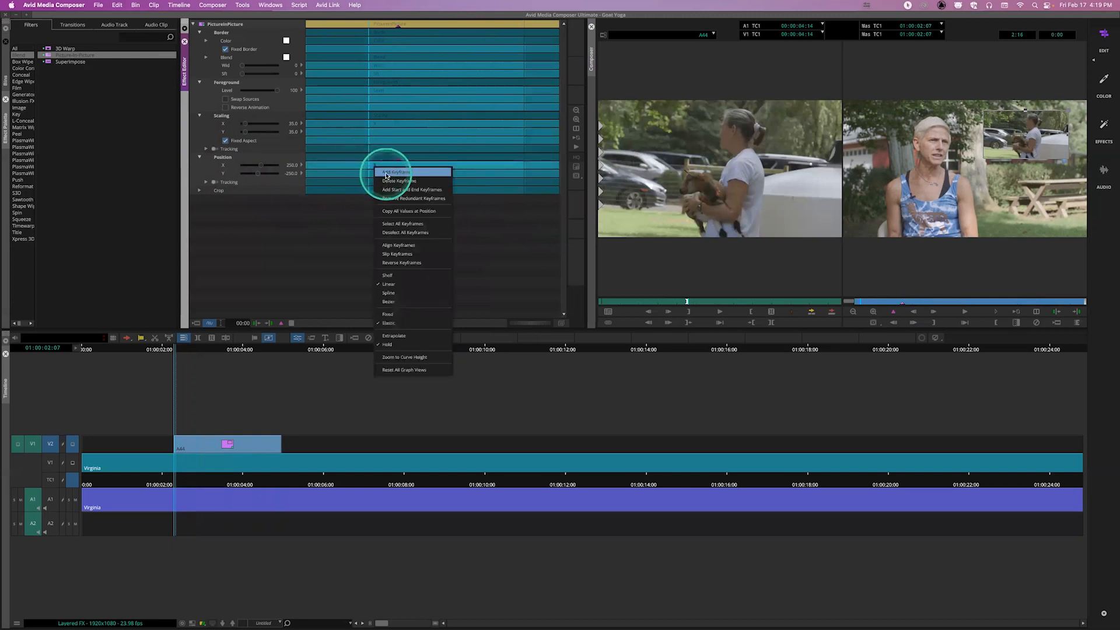
left_click(386, 173)
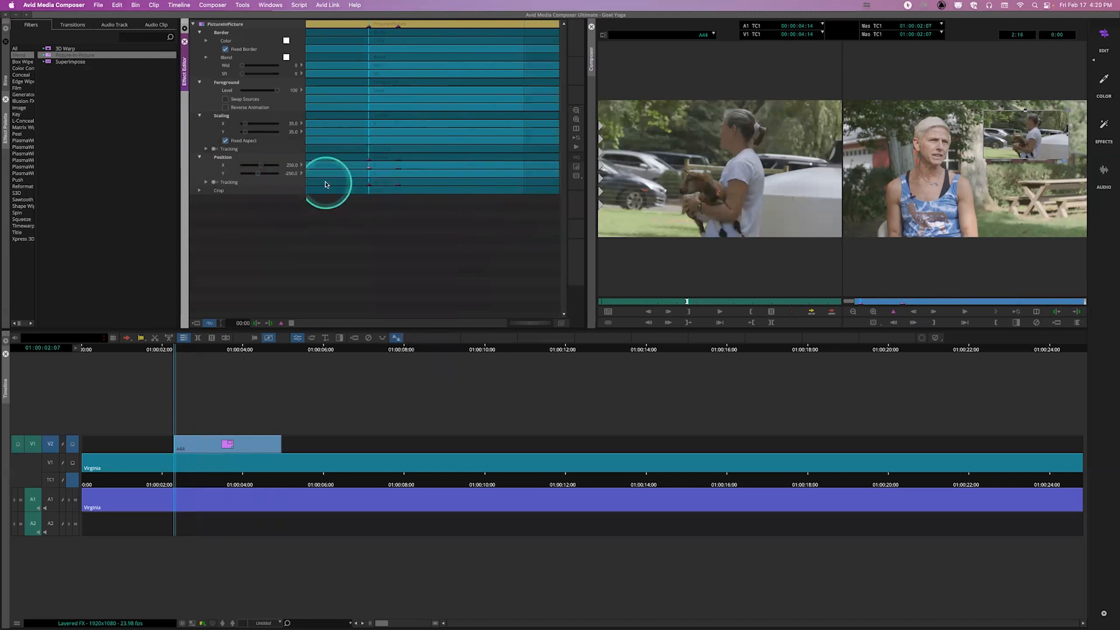
left_click_drag(262, 169, 259, 168)
key("Return")
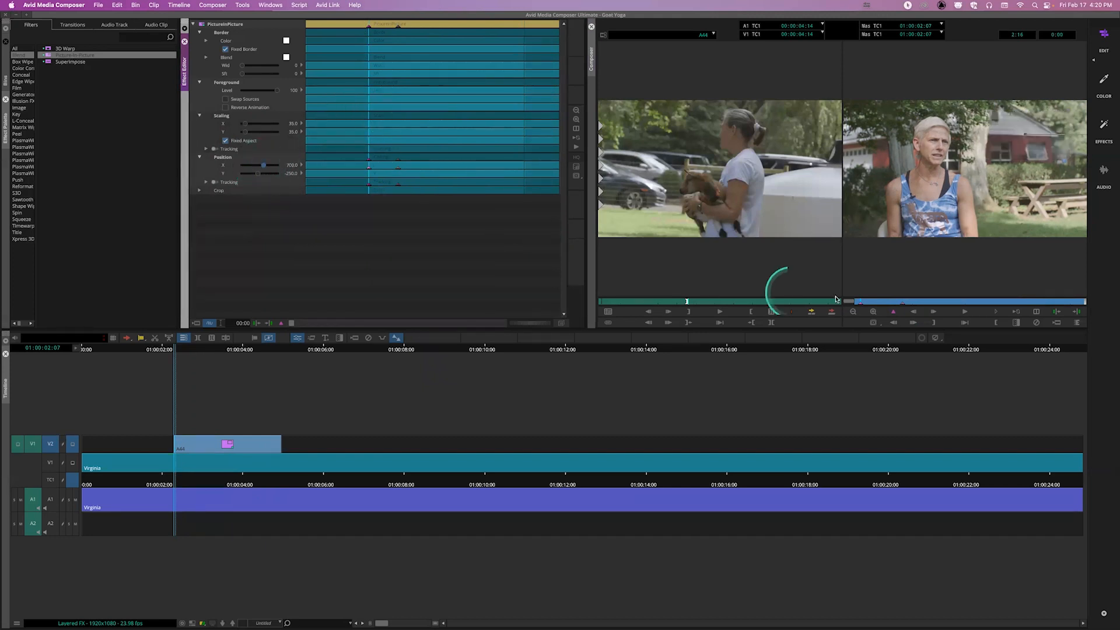
Scrub between the first and second Position keyframes to preview the inset's entrance, ending on the clip's first frame.
left_click(863, 301)
left_click_drag(865, 303, 907, 301)
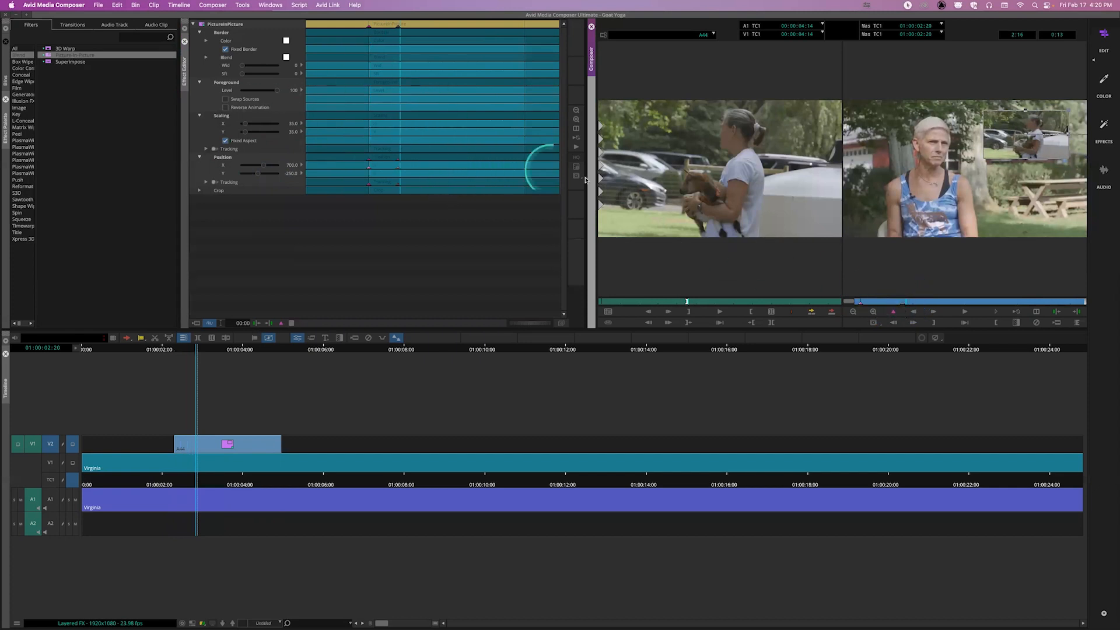
left_click_drag(895, 300, 846, 303)
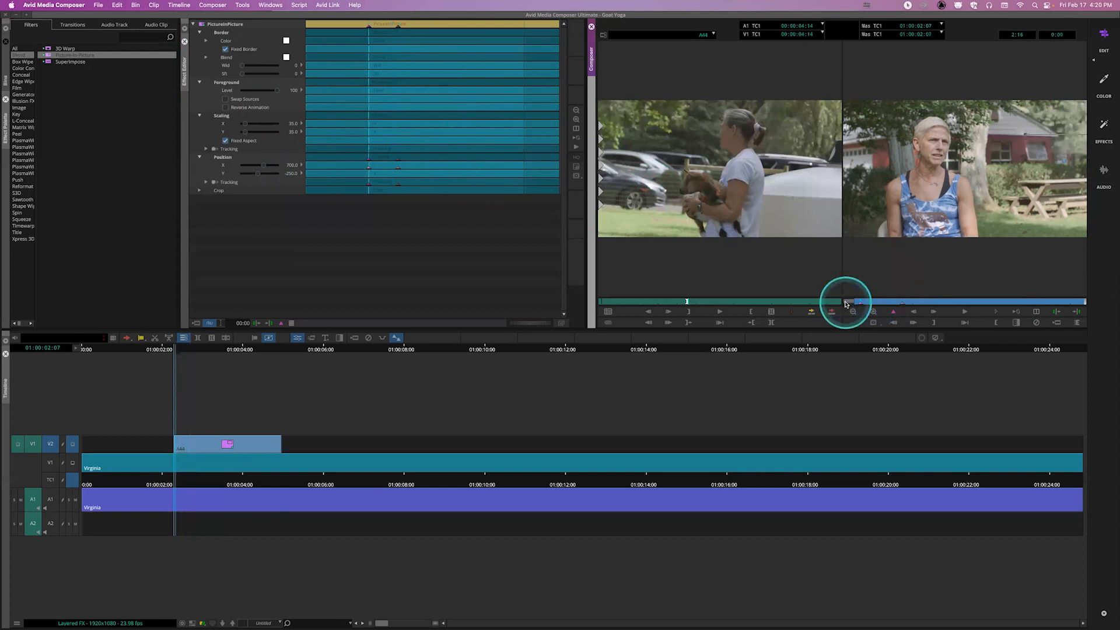
Try a Picture-in-Picture scaling of 40, scrub the clip to check it, and restore the scaling to 35.
left_click(244, 125)
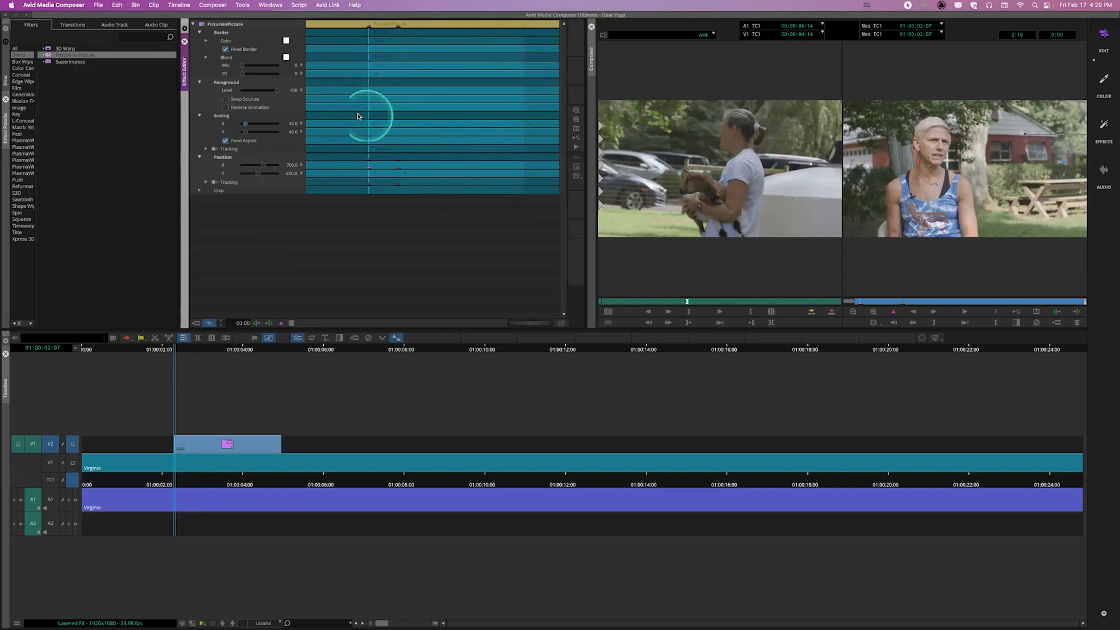
left_click(874, 303)
left_click_drag(874, 304, 837, 308)
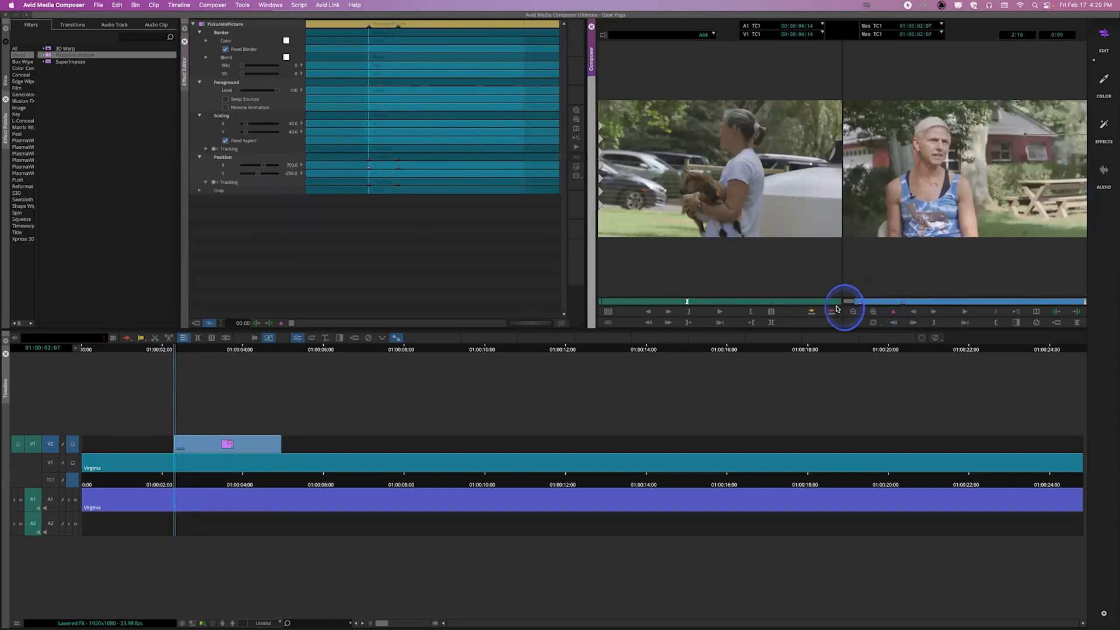
left_click(246, 123)
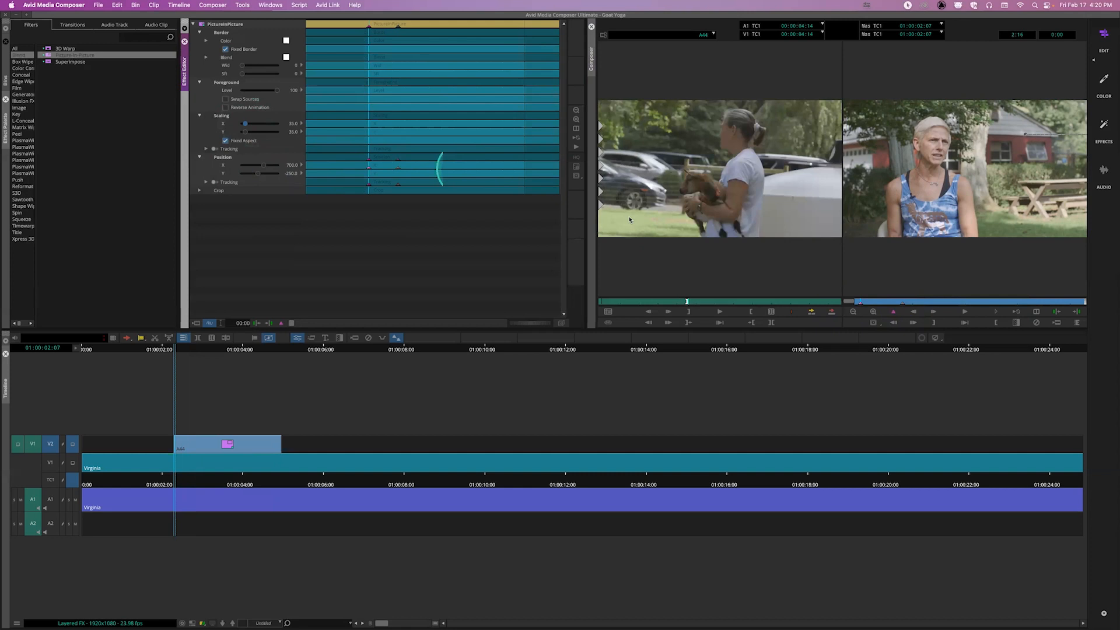
Add a Position keyframe at 01:00:04:09.
left_click(916, 303)
left_click_drag(921, 308, 1037, 299)
left_click(895, 314)
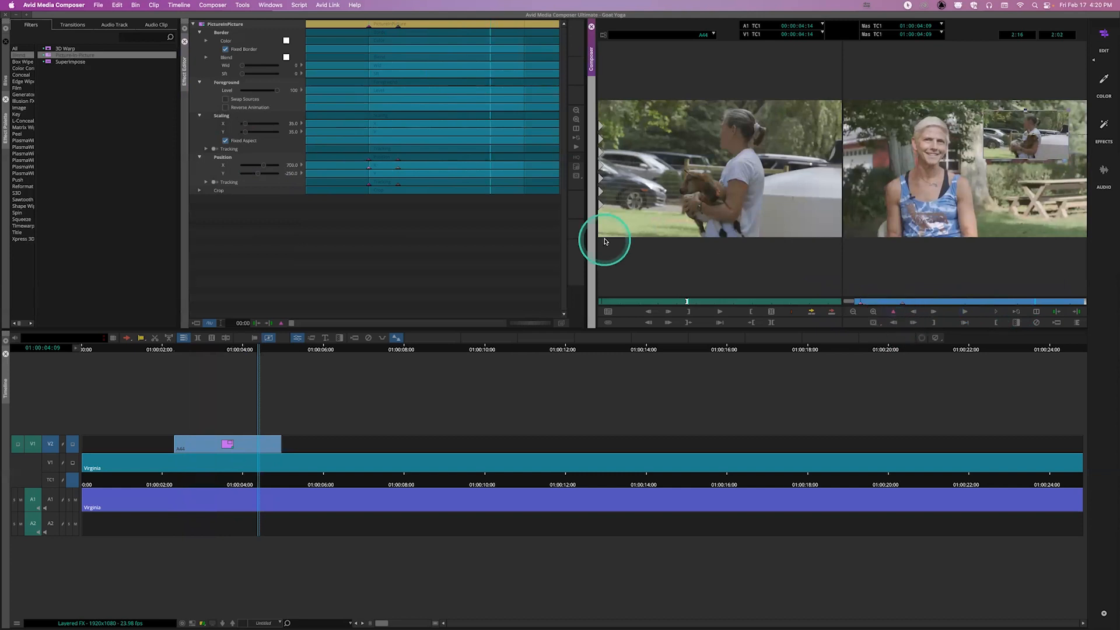
right_click(490, 169)
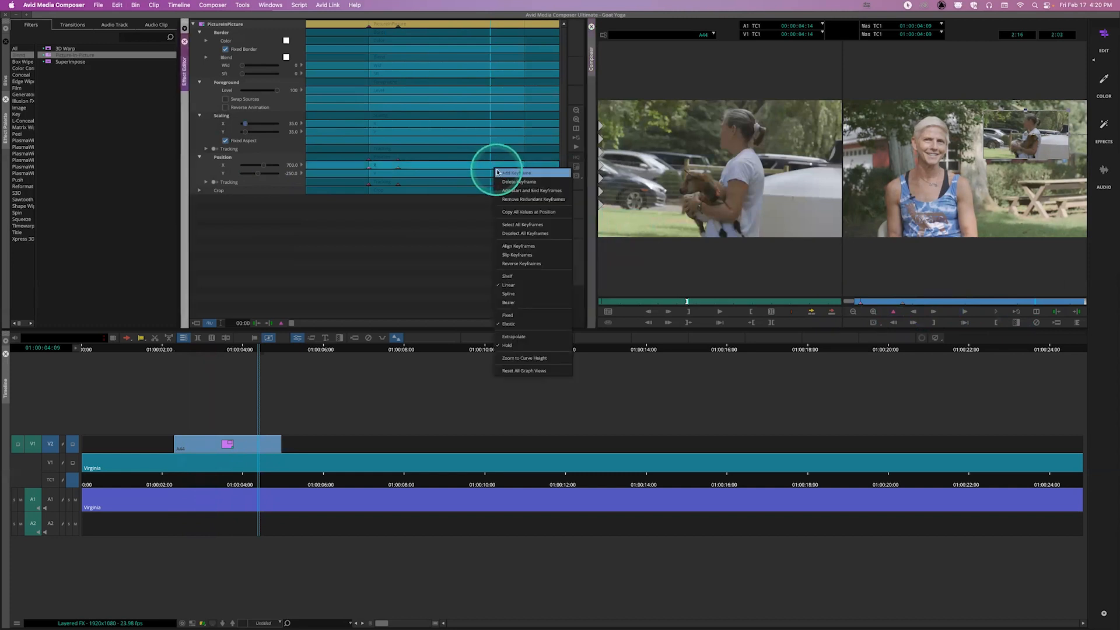
left_click(500, 172)
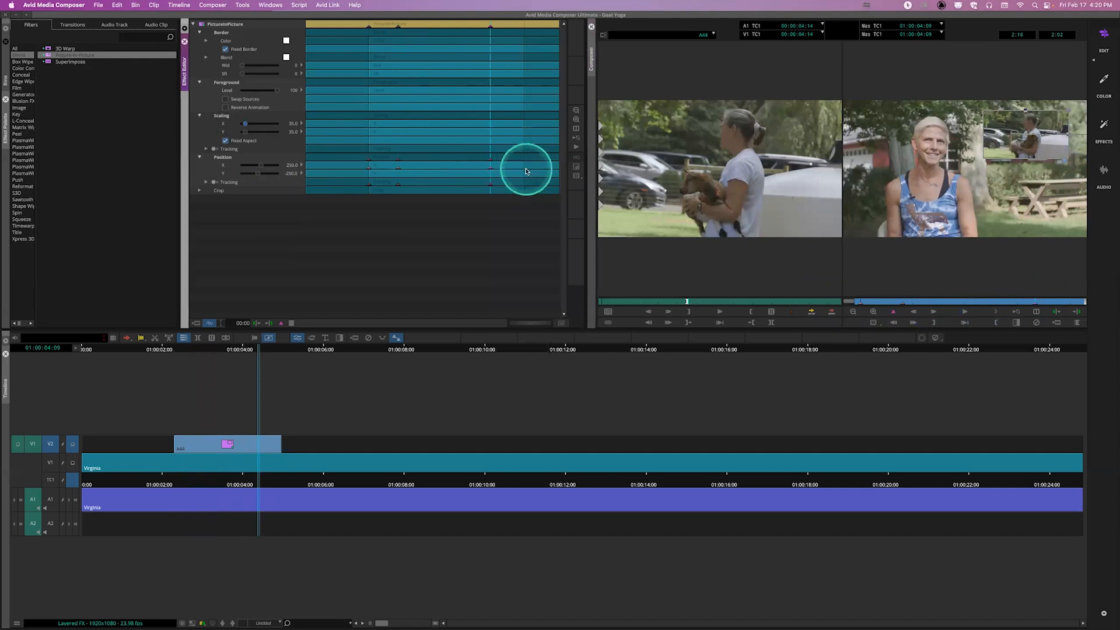
Add a Position keyframe on the clip's last frame, 01:00:04:22, and compare it with the first keyframe's X position.
left_click(523, 168)
right_click(524, 168)
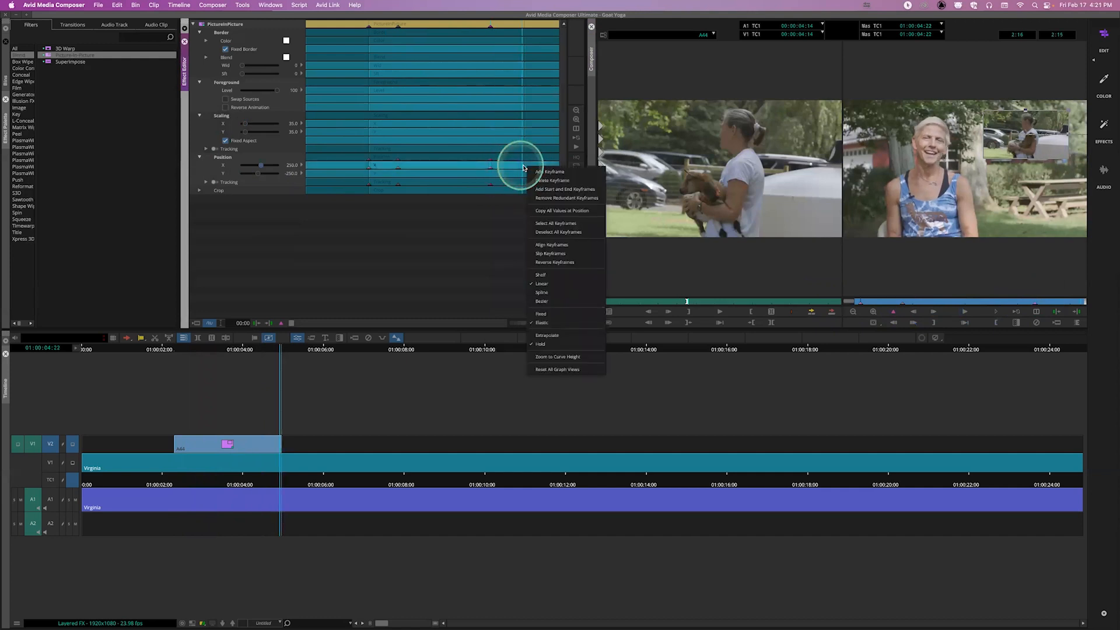
left_click(531, 172)
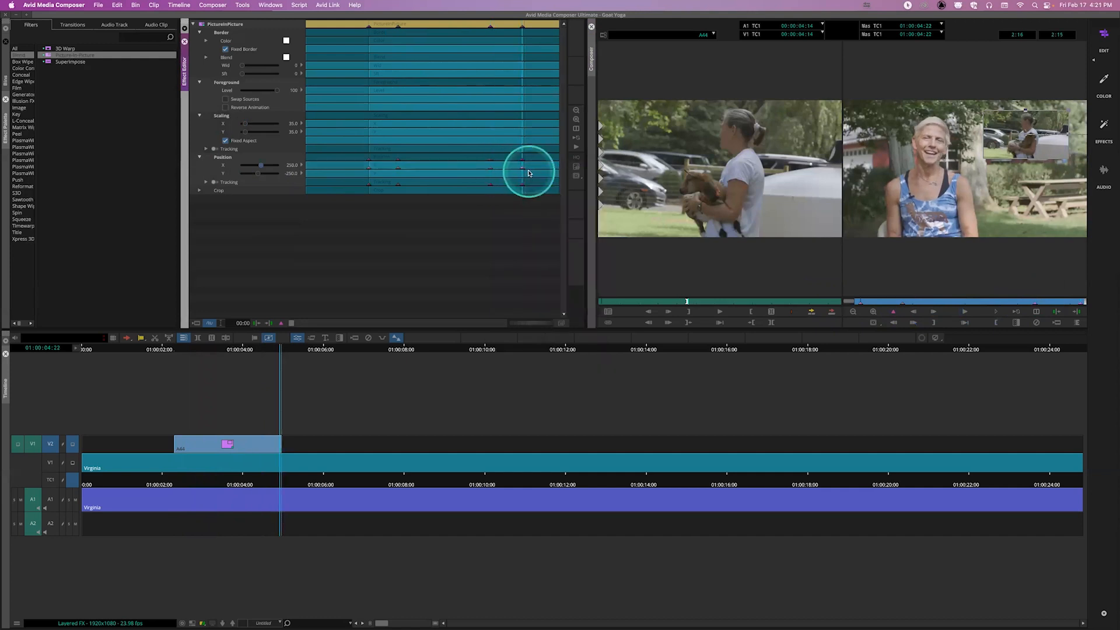
left_click(369, 172)
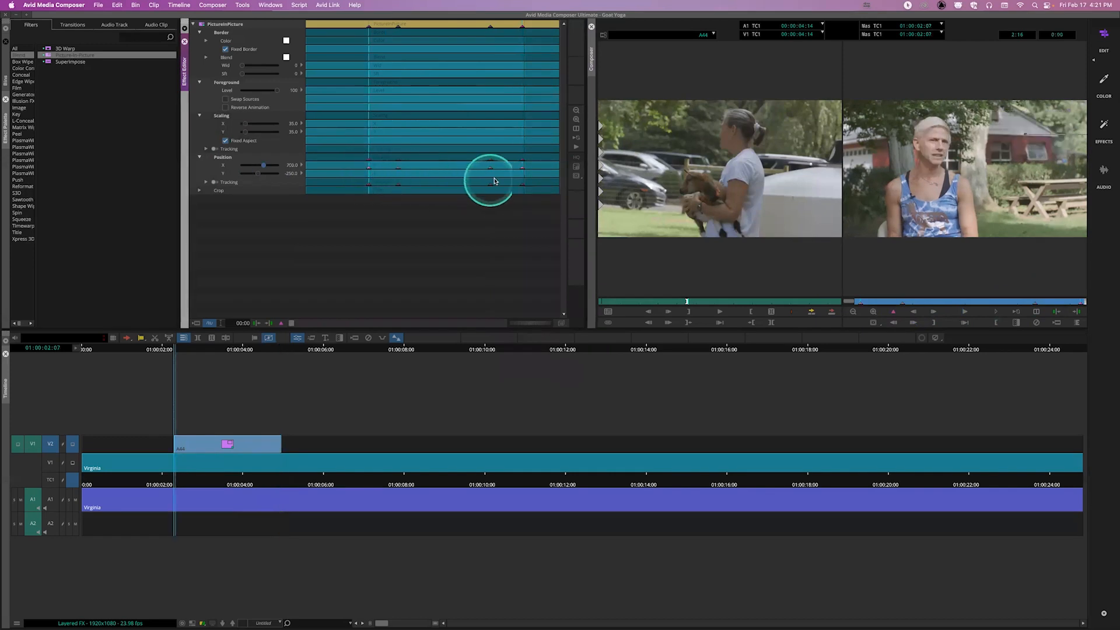
left_click(522, 169)
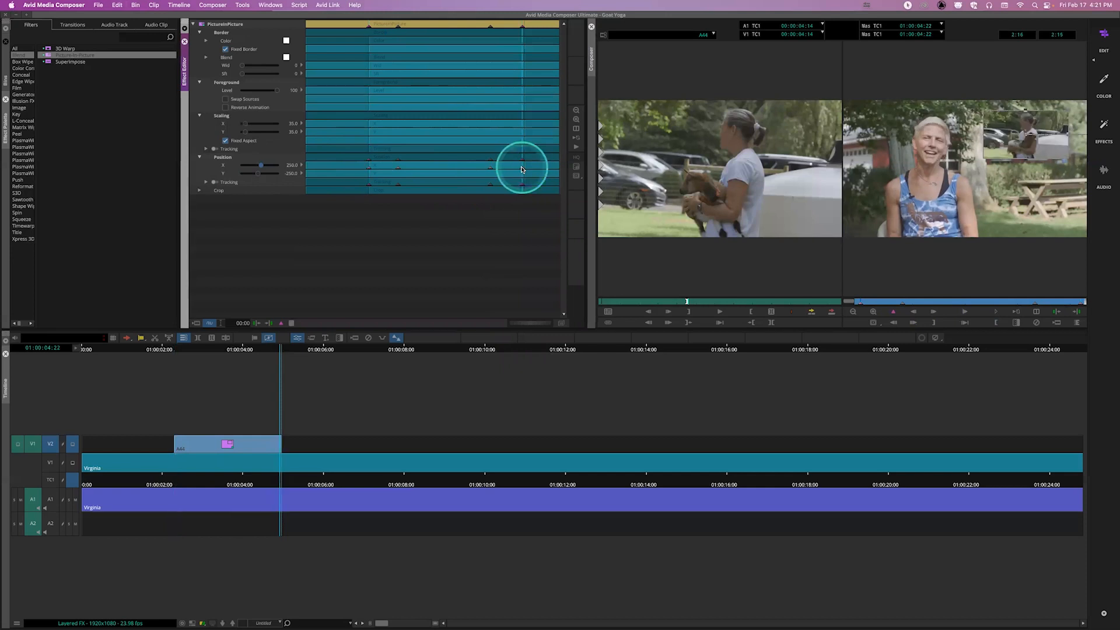
Give the Picture-in-Picture inset a blue border with a width of 20, using 01:00:03:06 as the preview frame.
left_click_drag(877, 303, 943, 303)
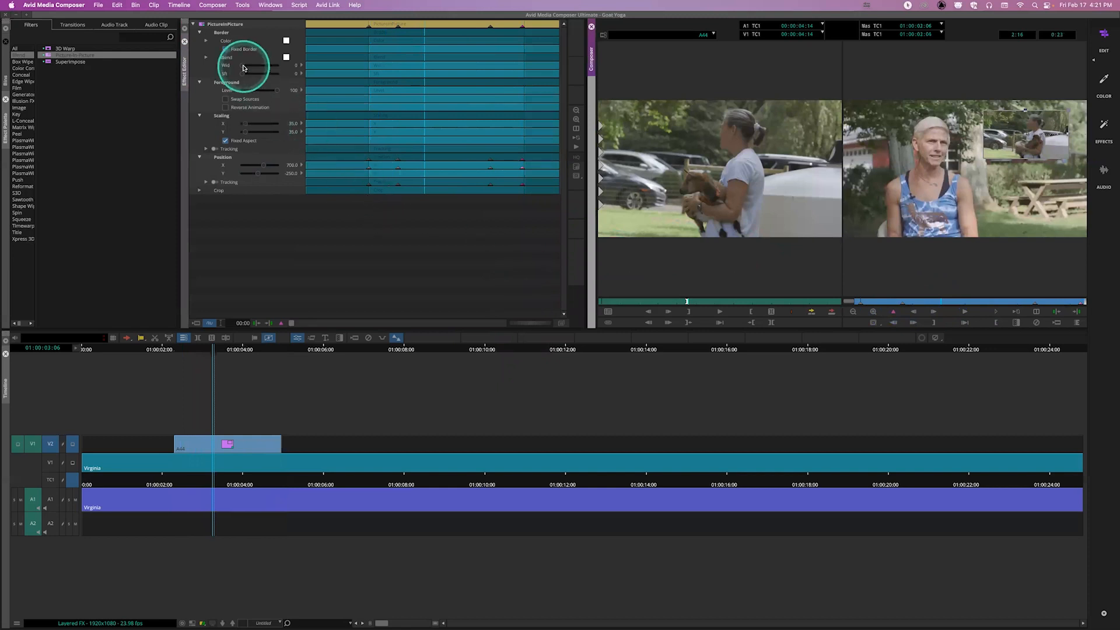
left_click_drag(243, 68, 257, 68)
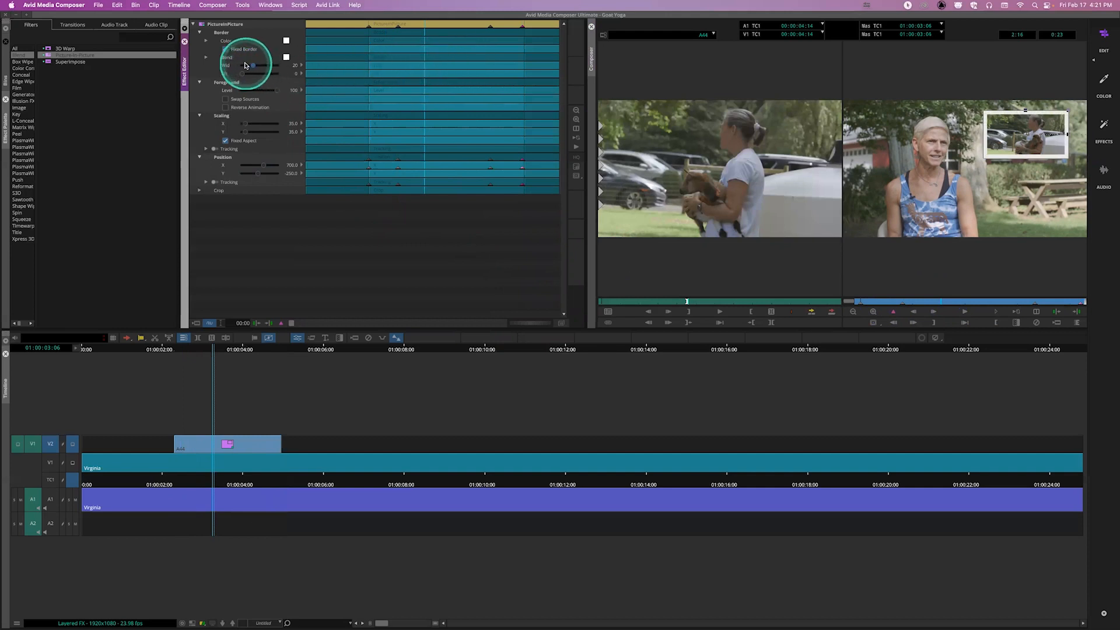
left_click(286, 39)
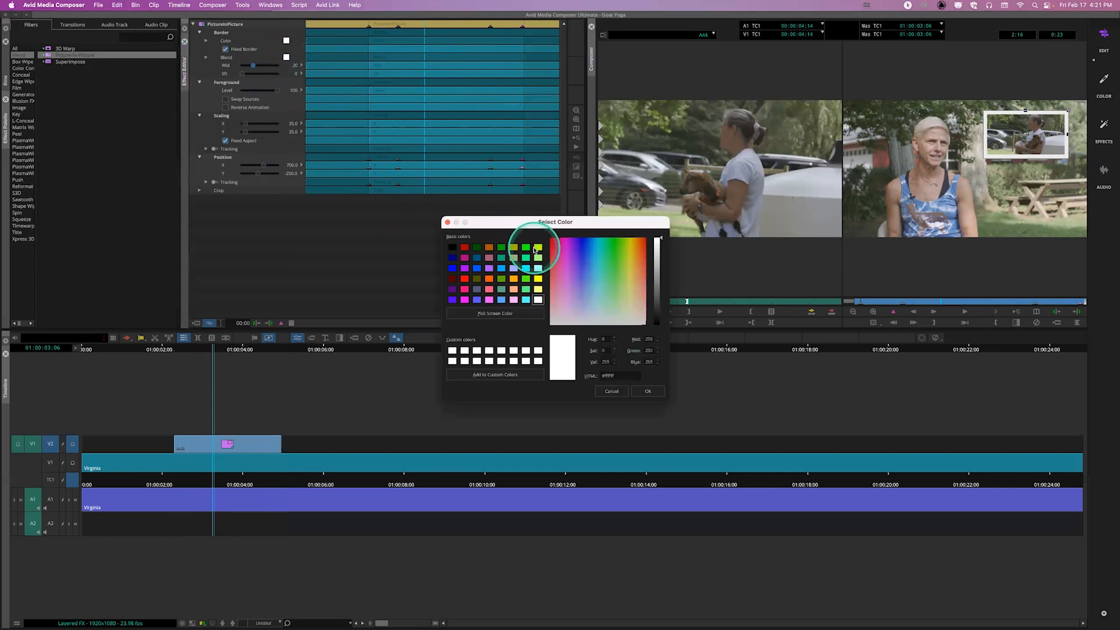
left_click(477, 268)
left_click(642, 391)
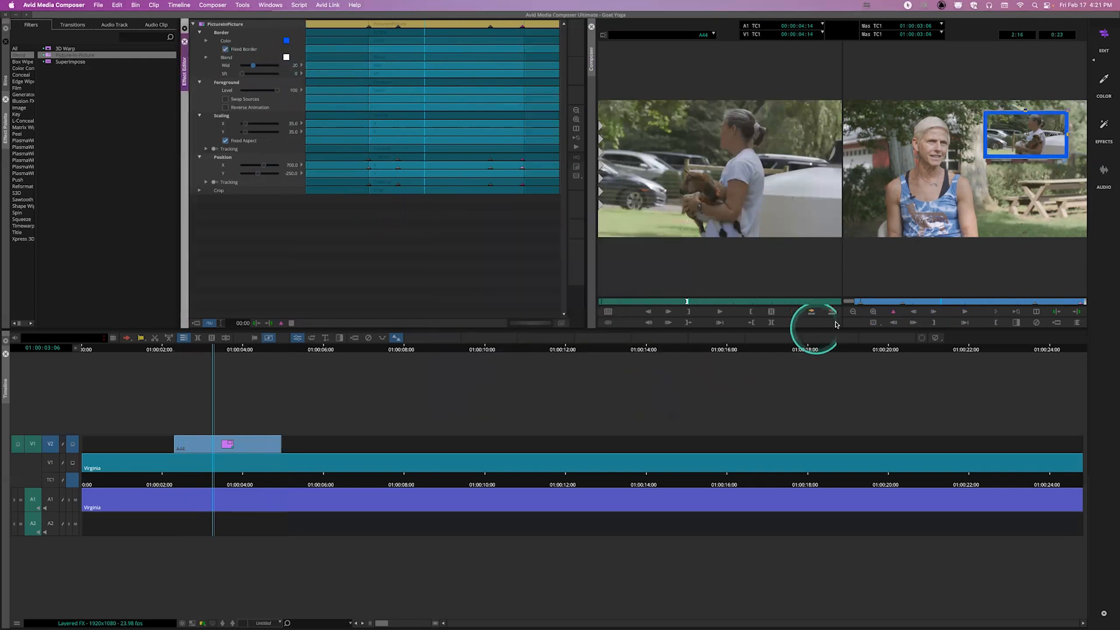
Play and scrub clip A44 from its first frame to 01:00:04:09 to review how the bordered inset moves.
left_click_drag(872, 305, 852, 298)
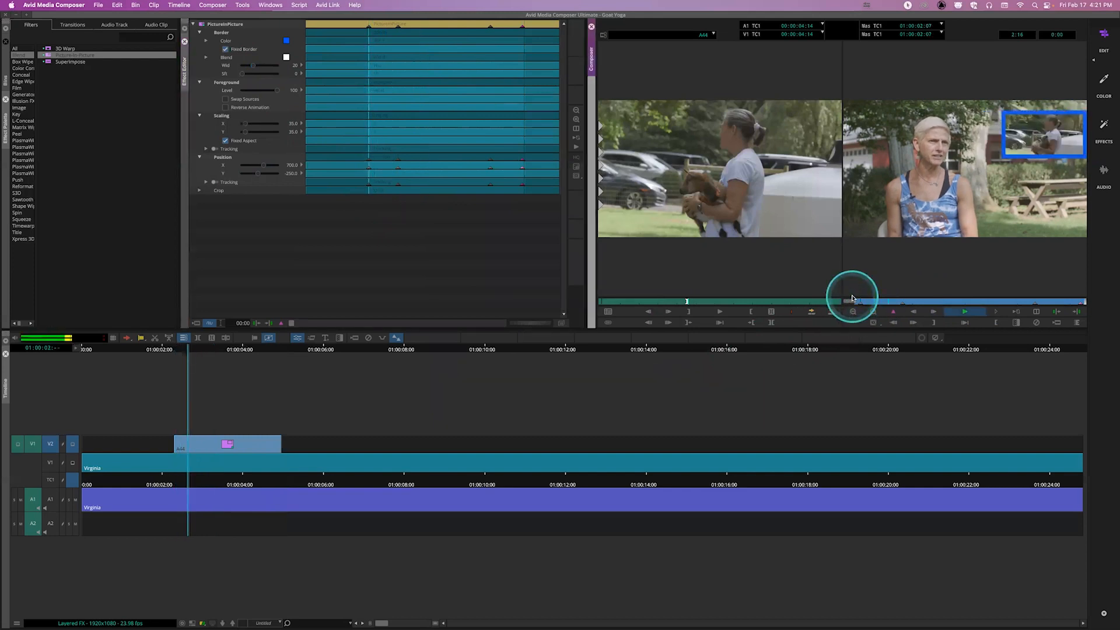
key("space")
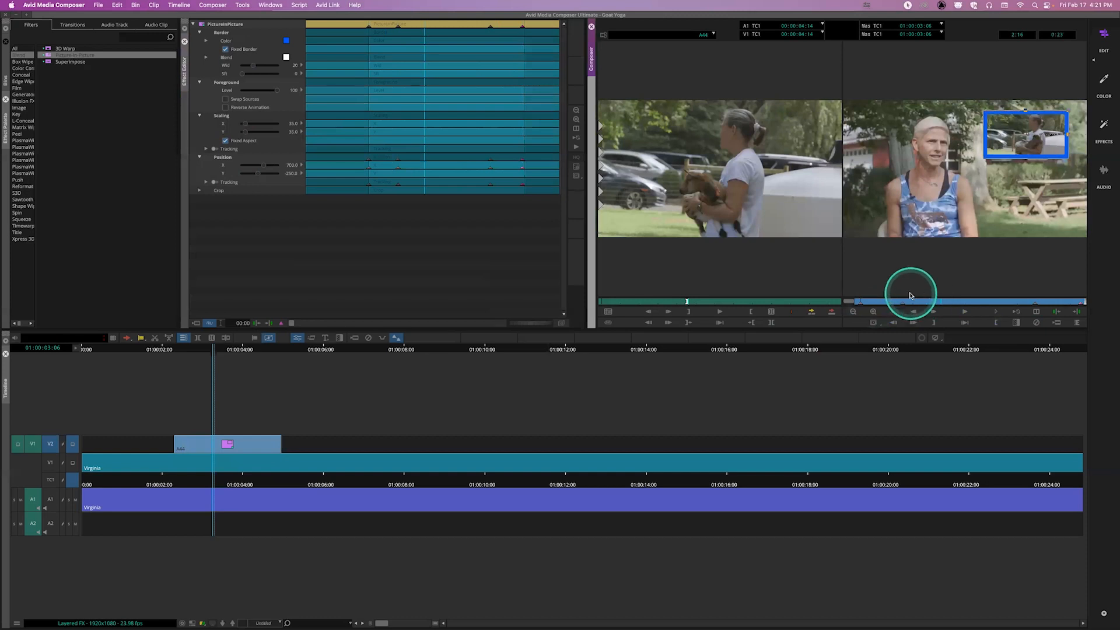
left_click_drag(913, 300, 902, 303)
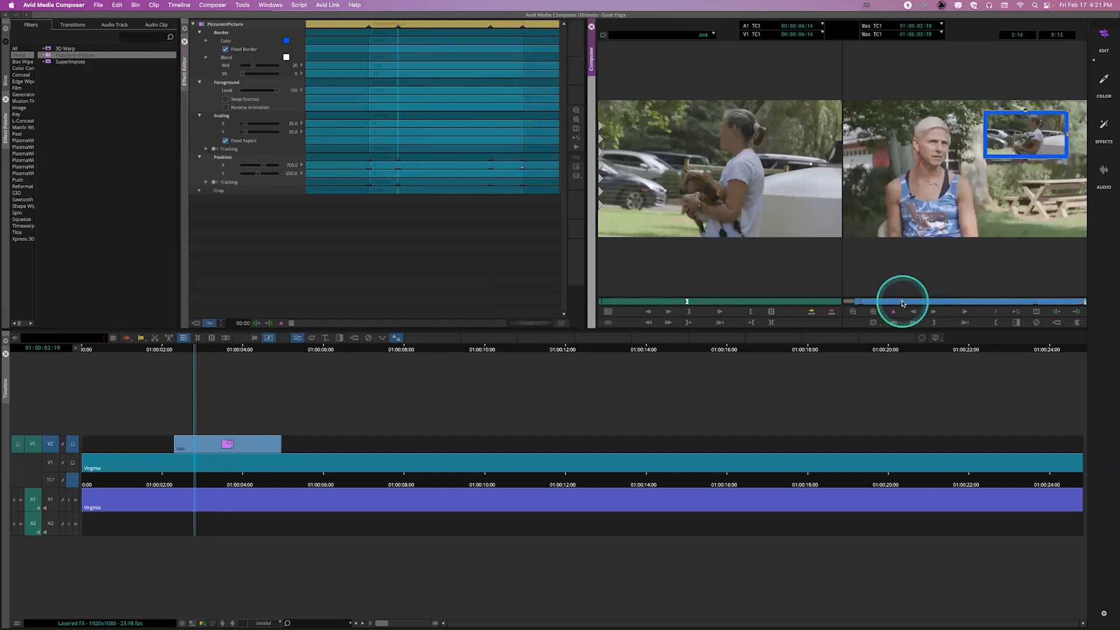
left_click_drag(904, 303, 1038, 303)
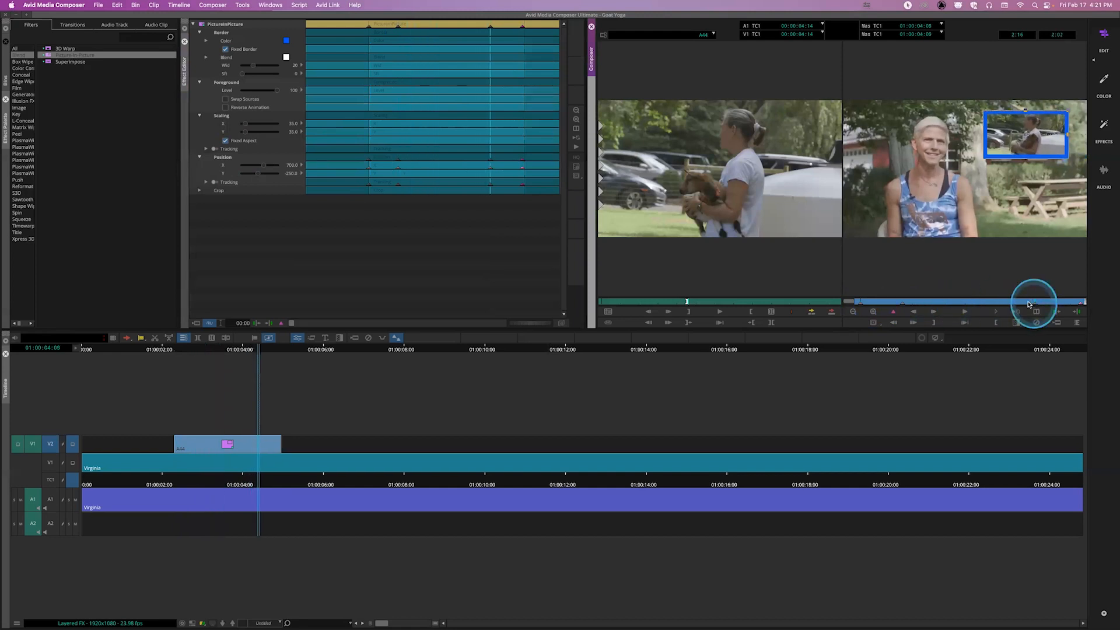
Add a Border Color keyframe at 01:00:02:19.
left_click(902, 303)
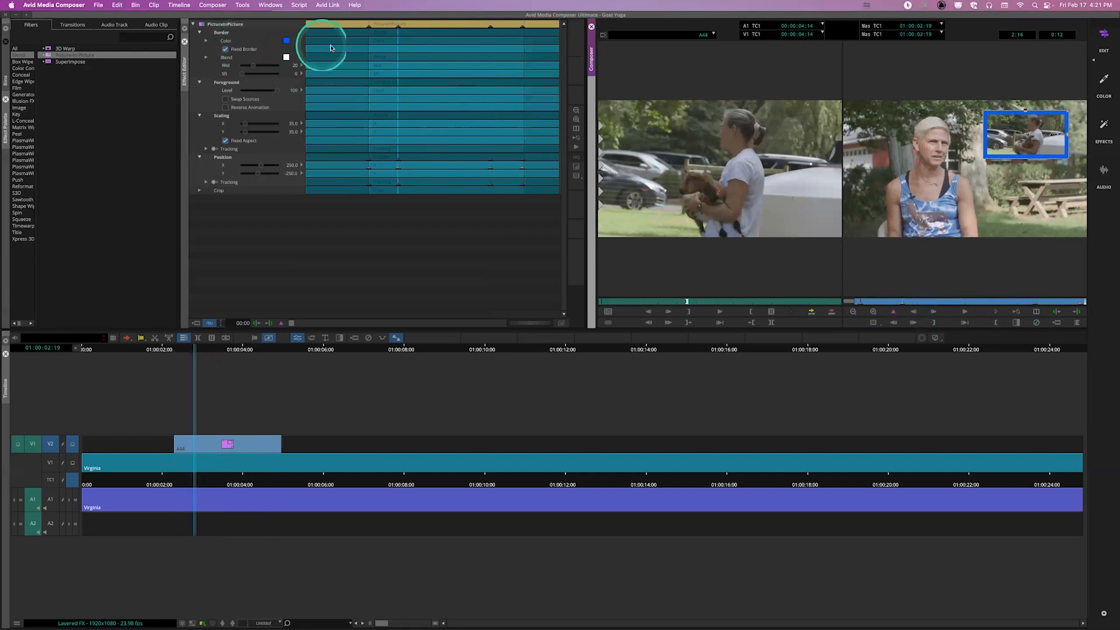
right_click(403, 45)
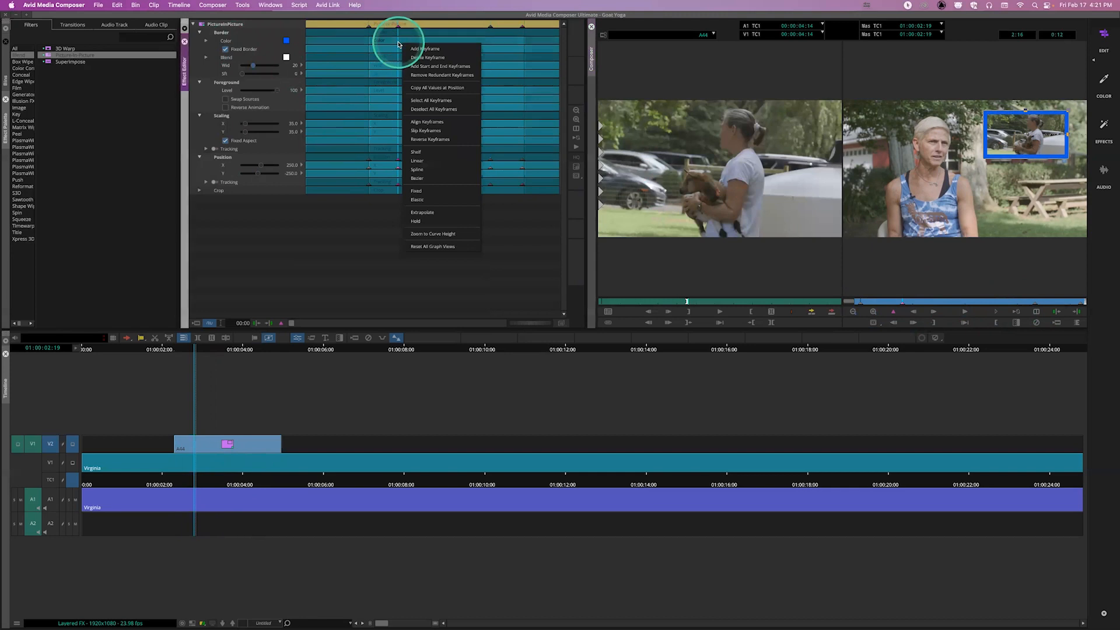
left_click(407, 48)
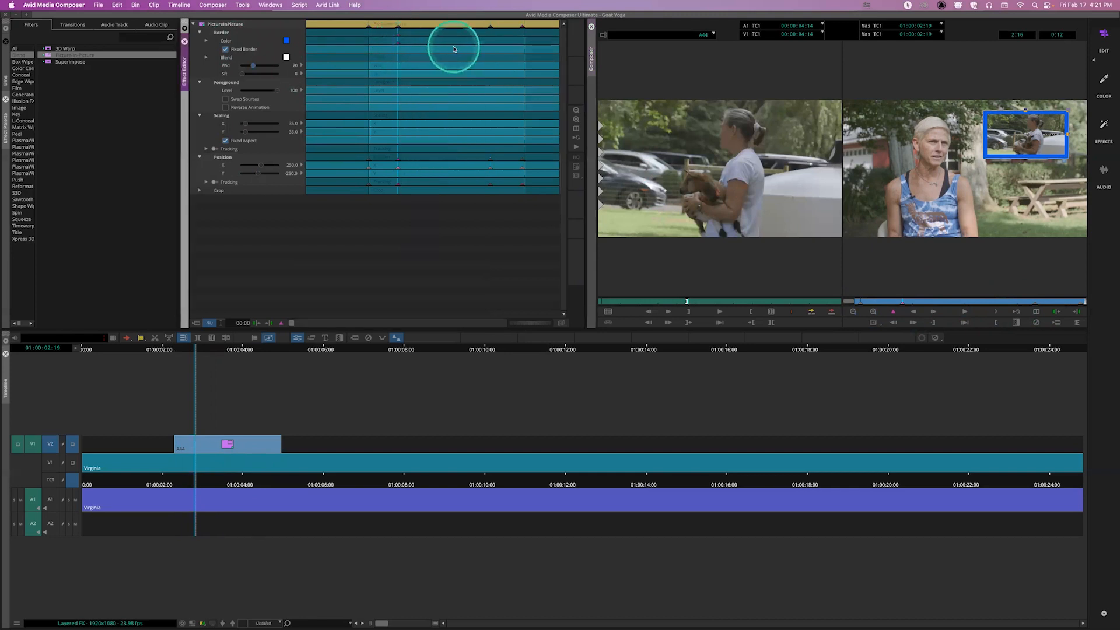
Add a Border Color keyframe at 01:00:04:09 and set its color to red #aa0000.
left_click_drag(459, 43, 490, 53)
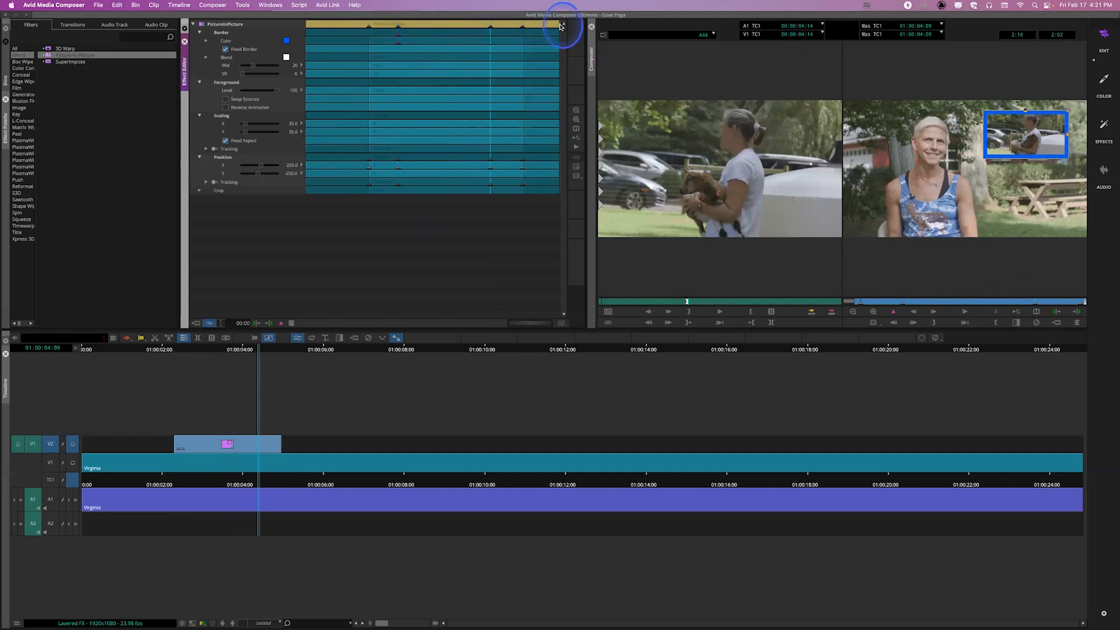
right_click(490, 36)
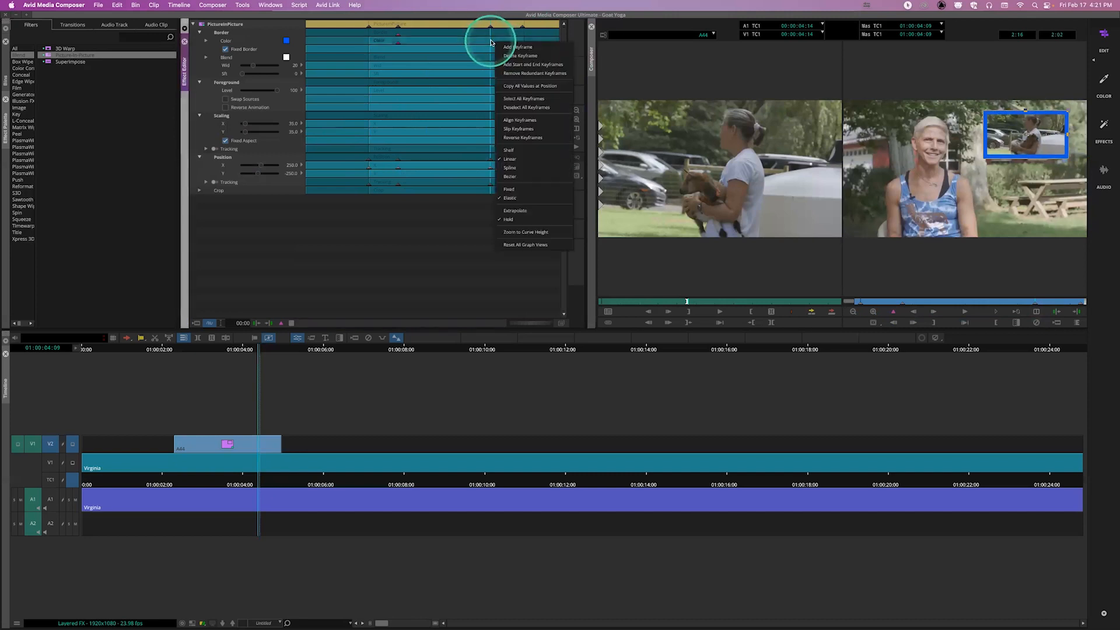
left_click(499, 46)
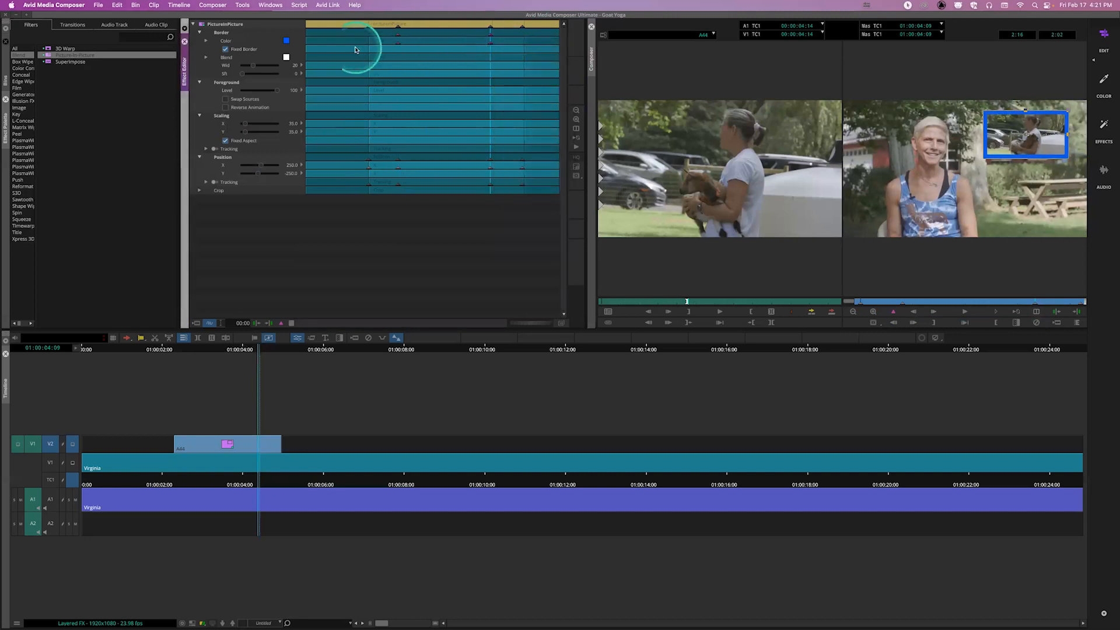
left_click(286, 40)
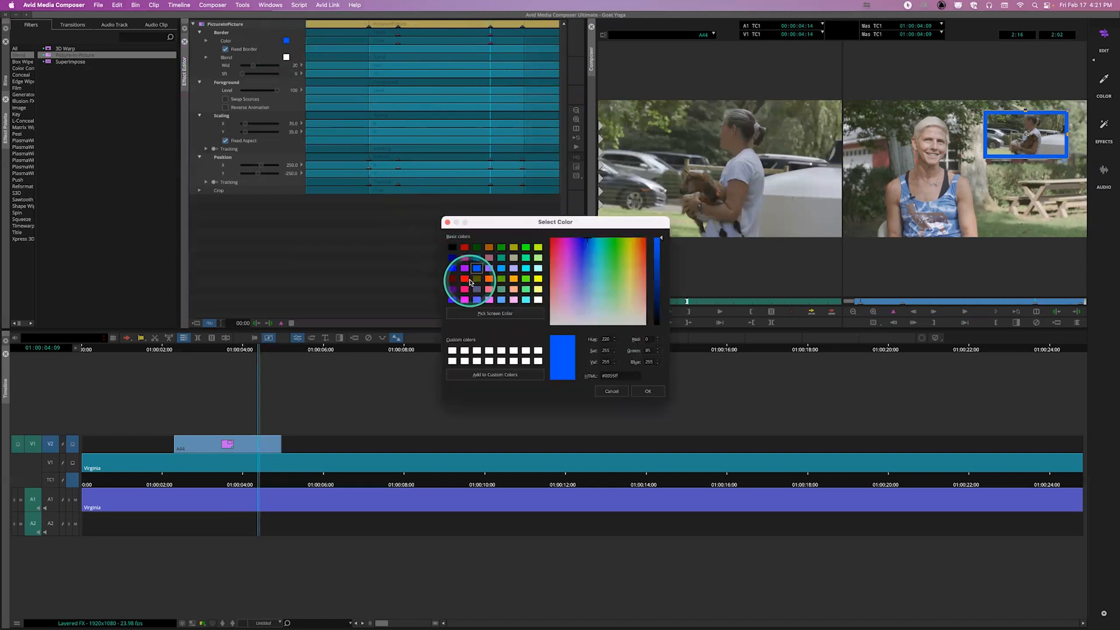
left_click(465, 247)
left_click(648, 390)
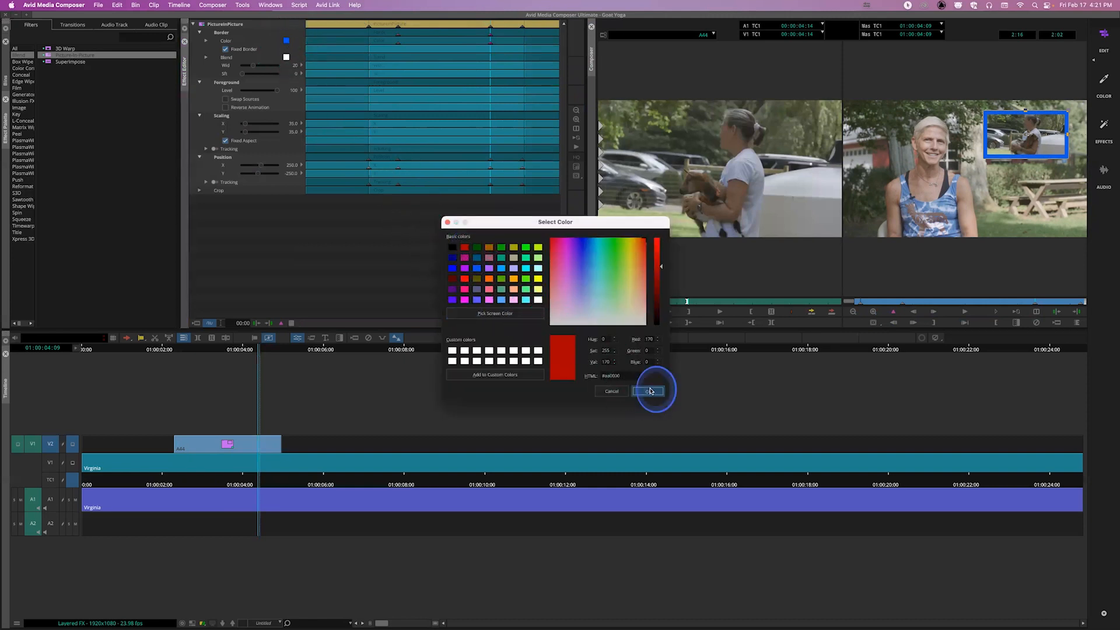
Scrub back and forth through clip A44 from its first frame to review the border's change from blue to red.
left_click(855, 302)
left_click_drag(856, 302, 901, 301)
left_click_drag(908, 303, 831, 311)
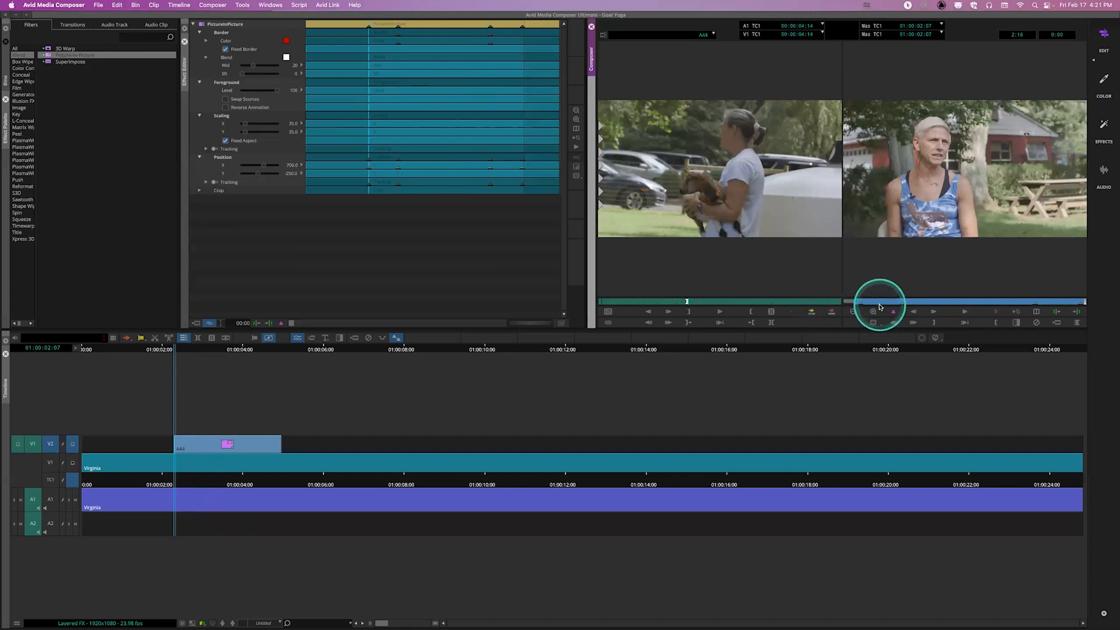
left_click(896, 309)
left_click_drag(896, 309, 1029, 310)
Set the Green value of the border color at the 01:00:02:19 keyframe to 0.
left_click(903, 304)
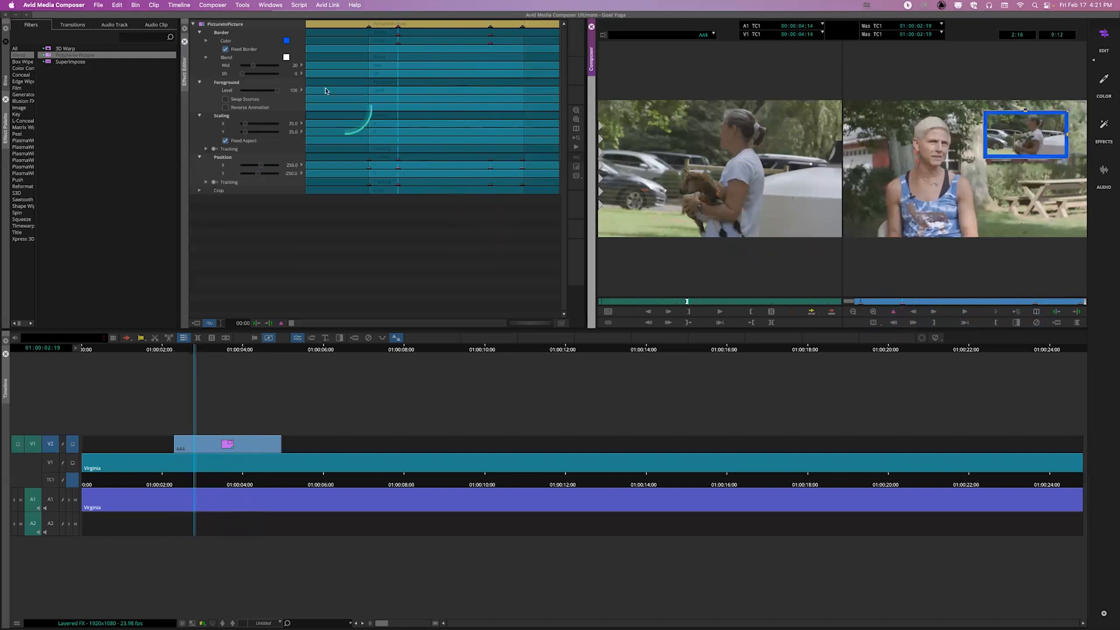
left_click(286, 40)
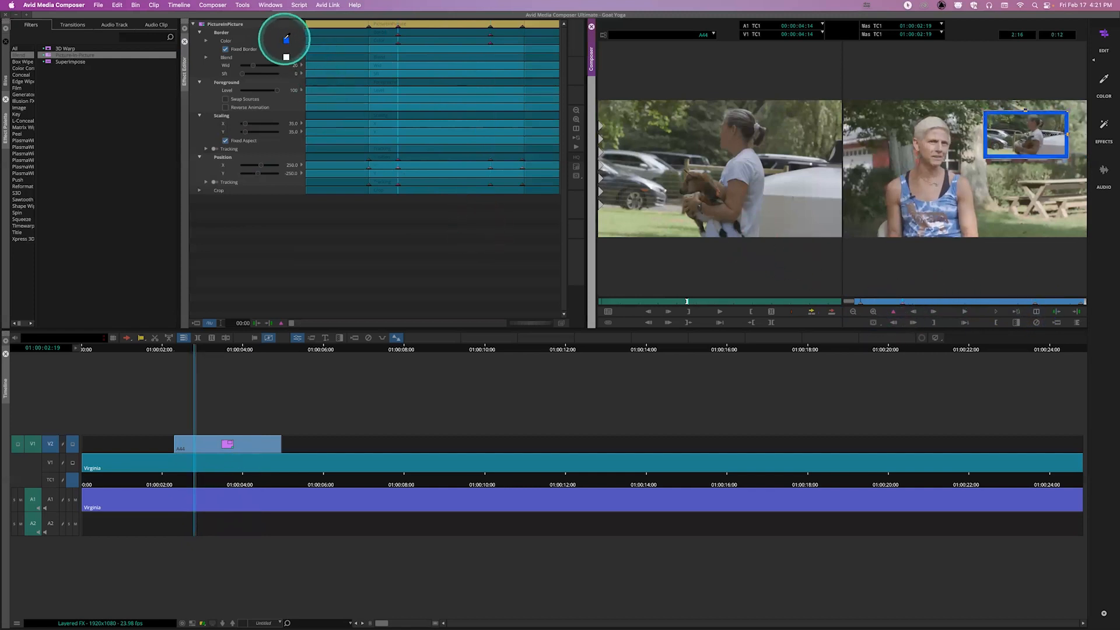
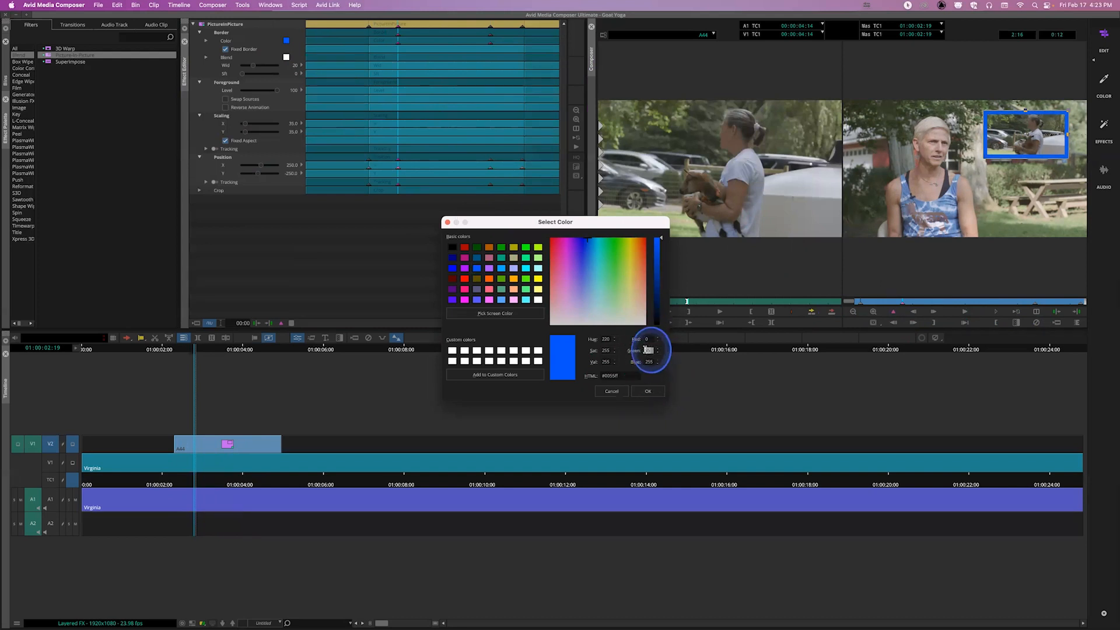
type("0")
key("Return")
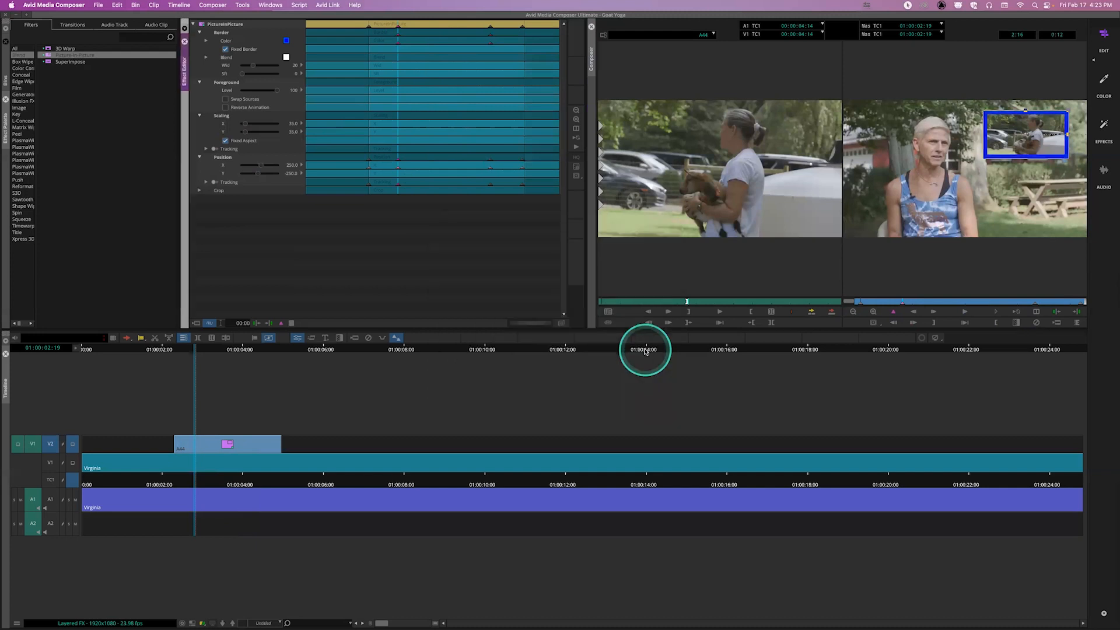
Repick the border color at the 01:00:02:19 keyframe from the spectrum as a slightly greener, fully saturated blue.
left_click(287, 40)
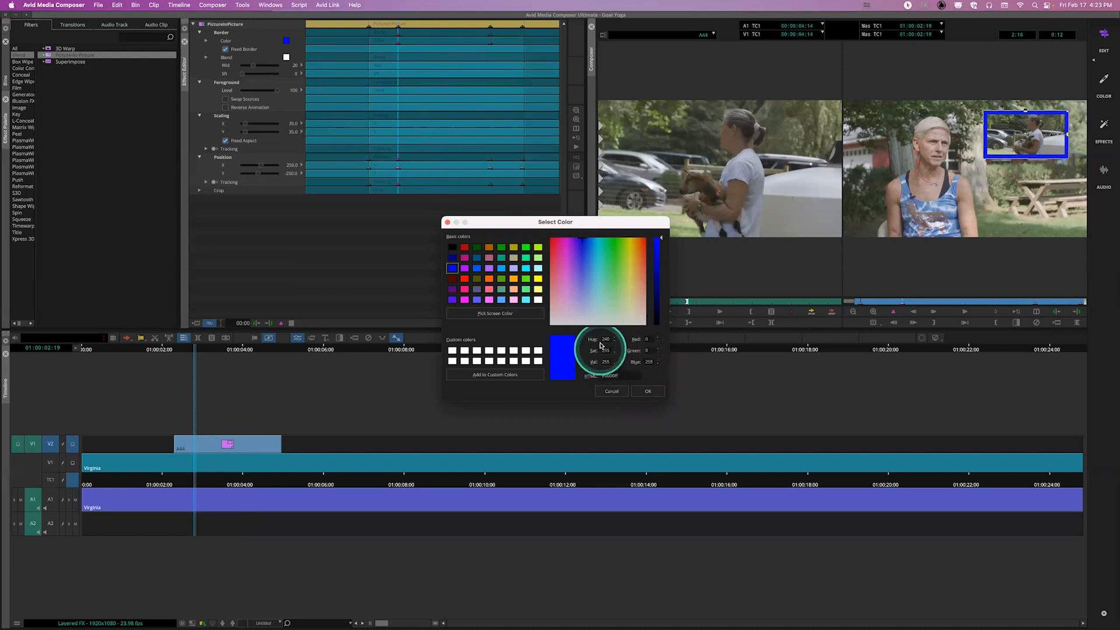
left_click_drag(582, 241, 586, 241)
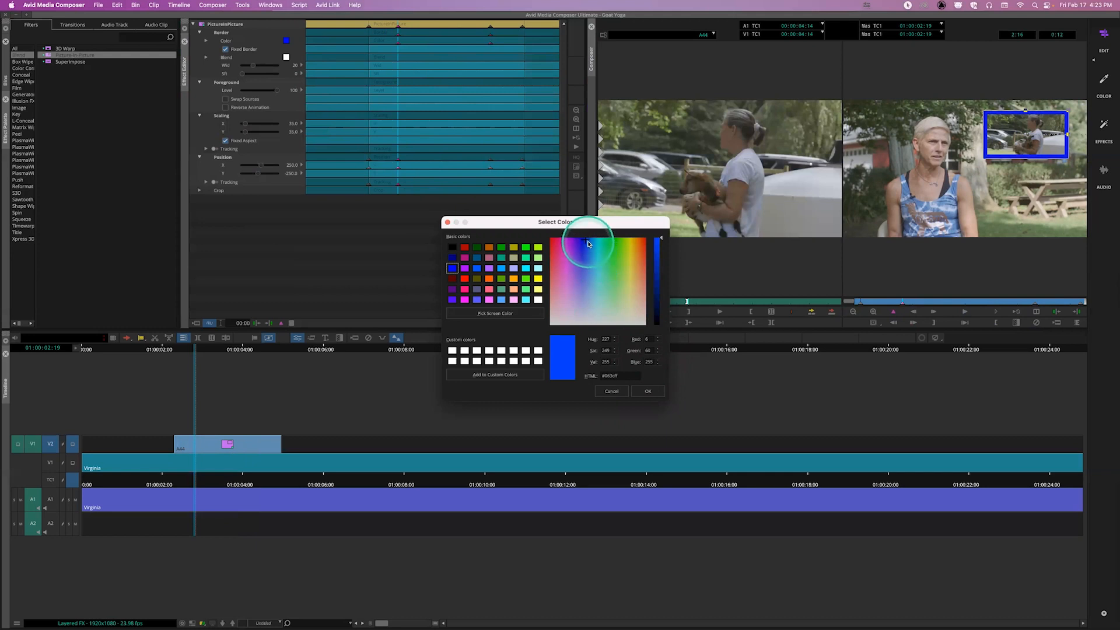
left_click_drag(587, 242, 587, 235)
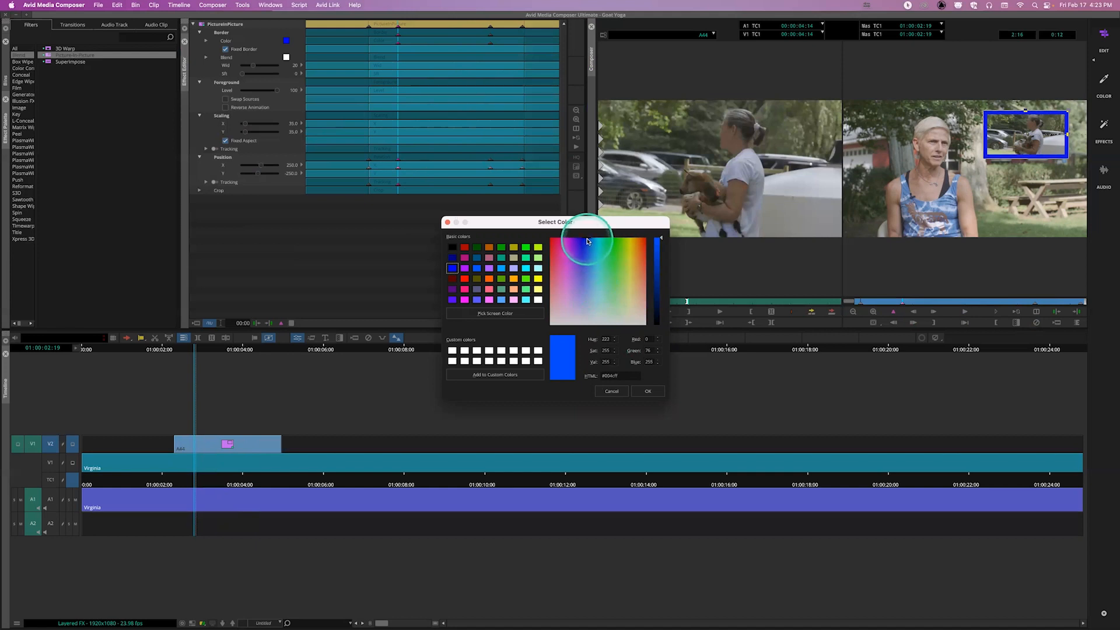
left_click_drag(588, 240, 526, 242)
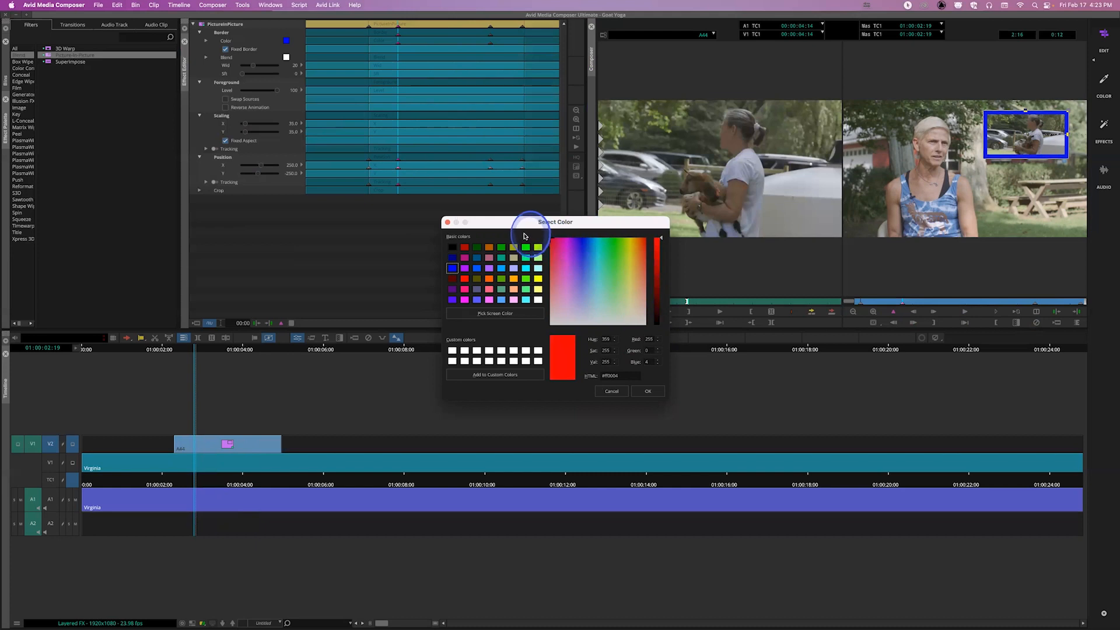
left_click_drag(523, 237, 589, 238)
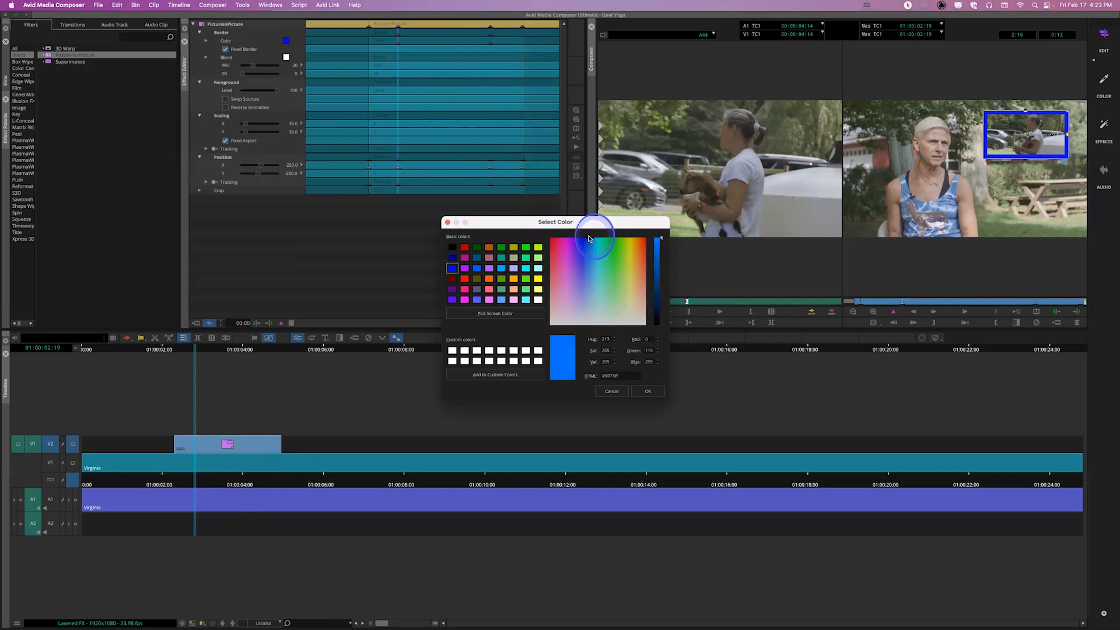
left_click(647, 390)
left_click(933, 322)
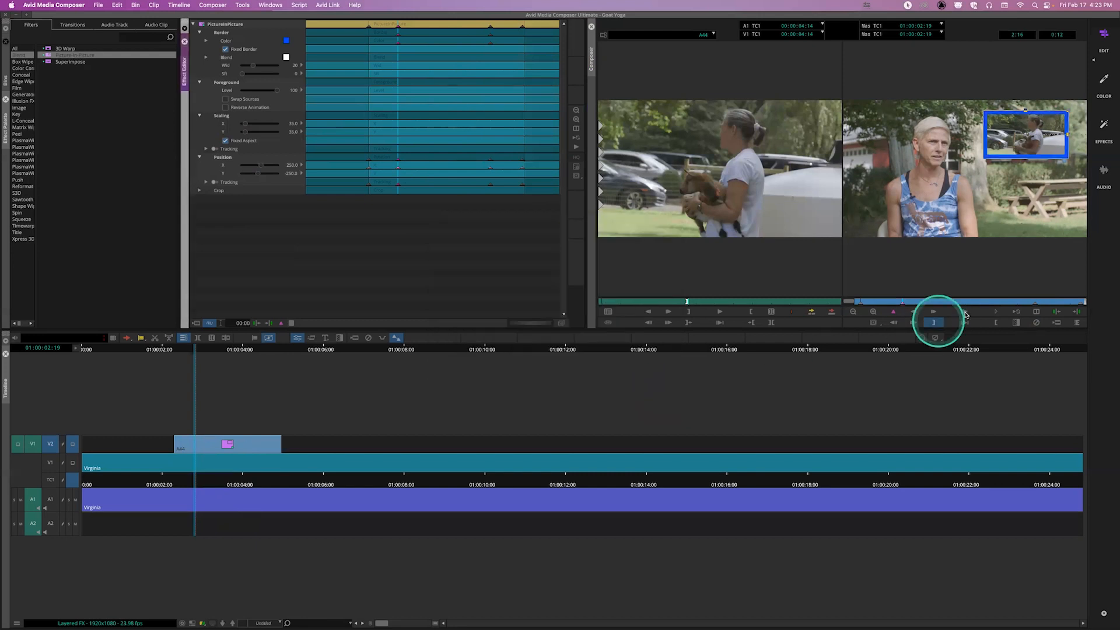
Change the border color at the 01:00:04:09 keyframe to red #aa0003, picked from the magenta end of the spectrum.
left_click(1036, 305)
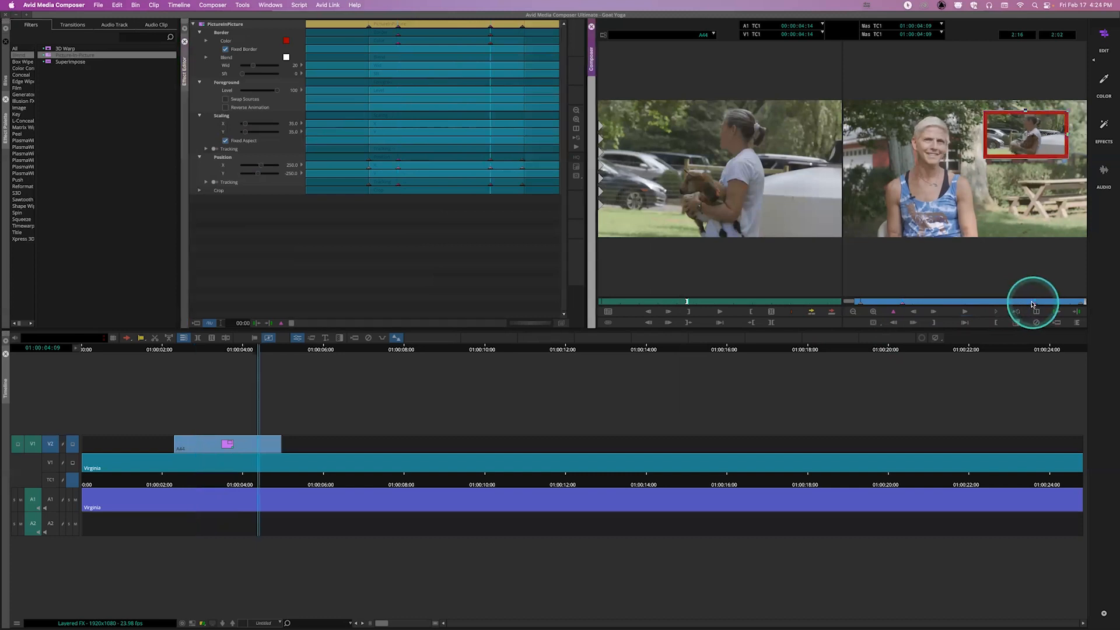
left_click(287, 41)
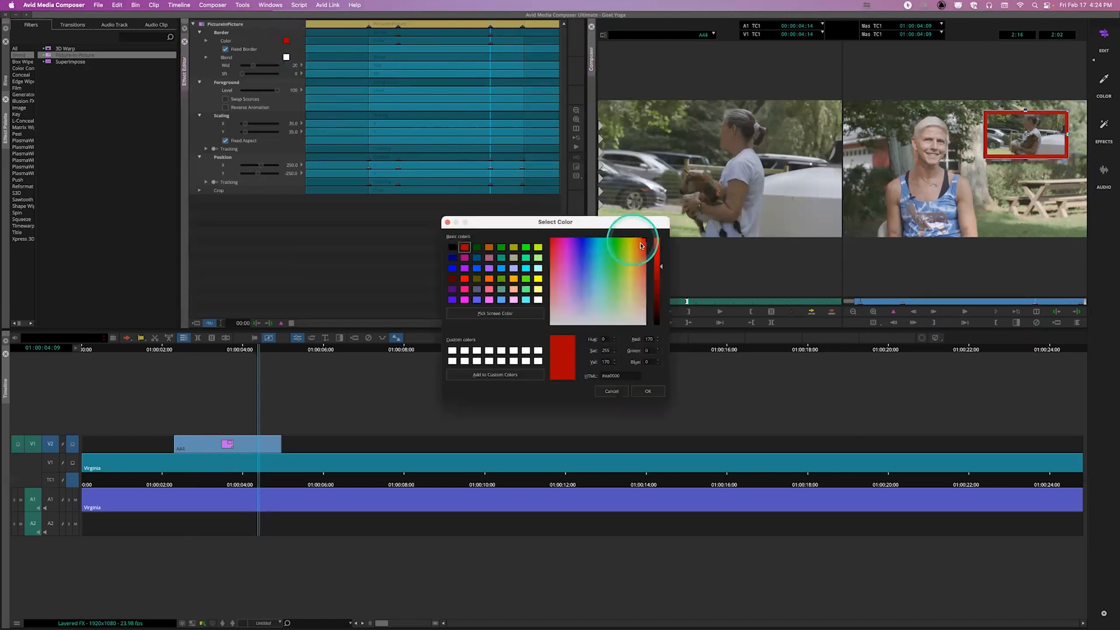
left_click_drag(645, 240, 543, 247)
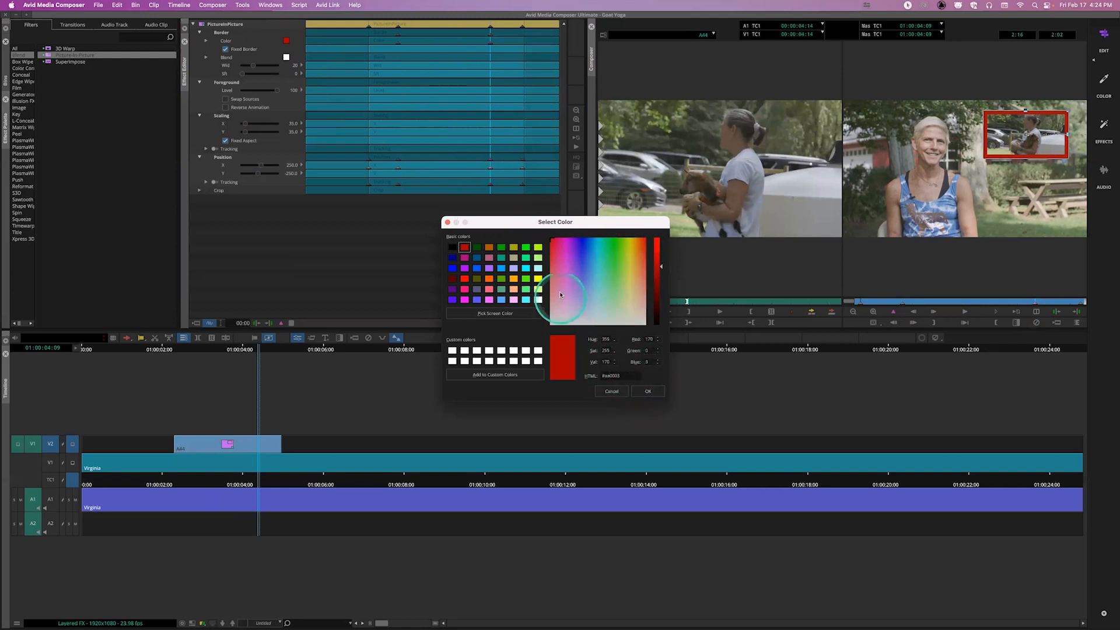
left_click(646, 393)
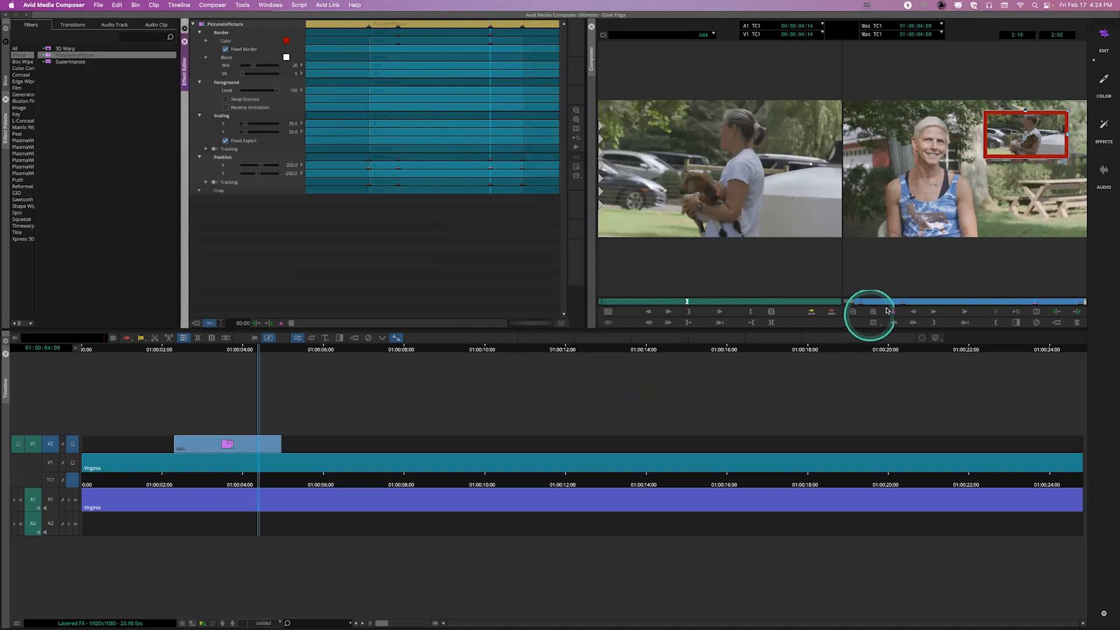
Play clip A44 from its first frame to review the border color transition, and park at 01:00:03:04.
left_click_drag(921, 303, 827, 302)
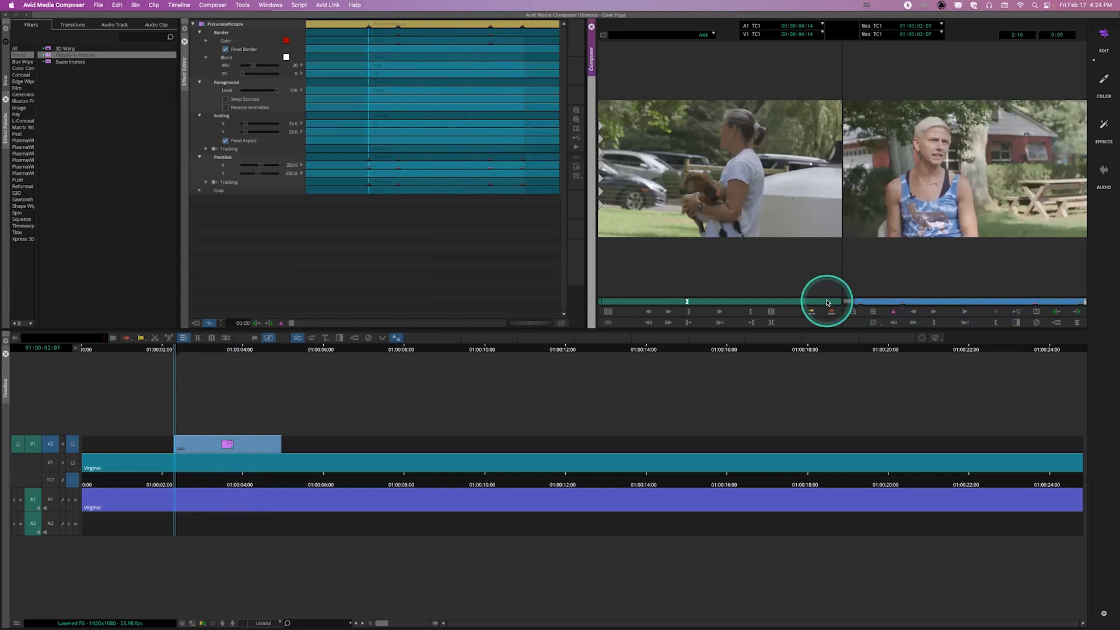
key("space")
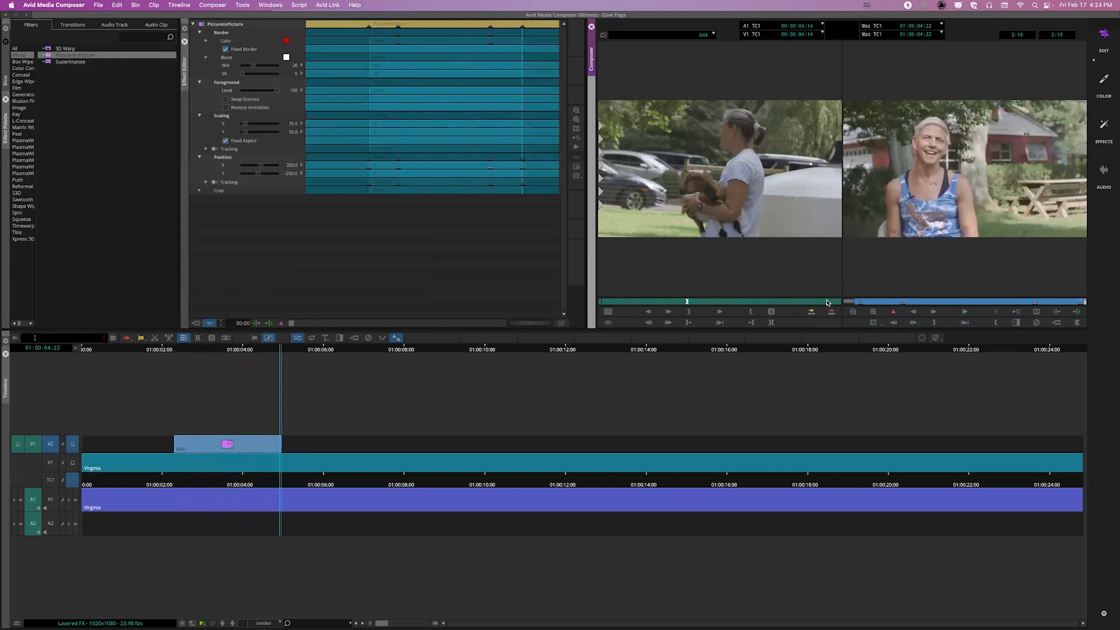
left_click_drag(969, 302, 932, 307)
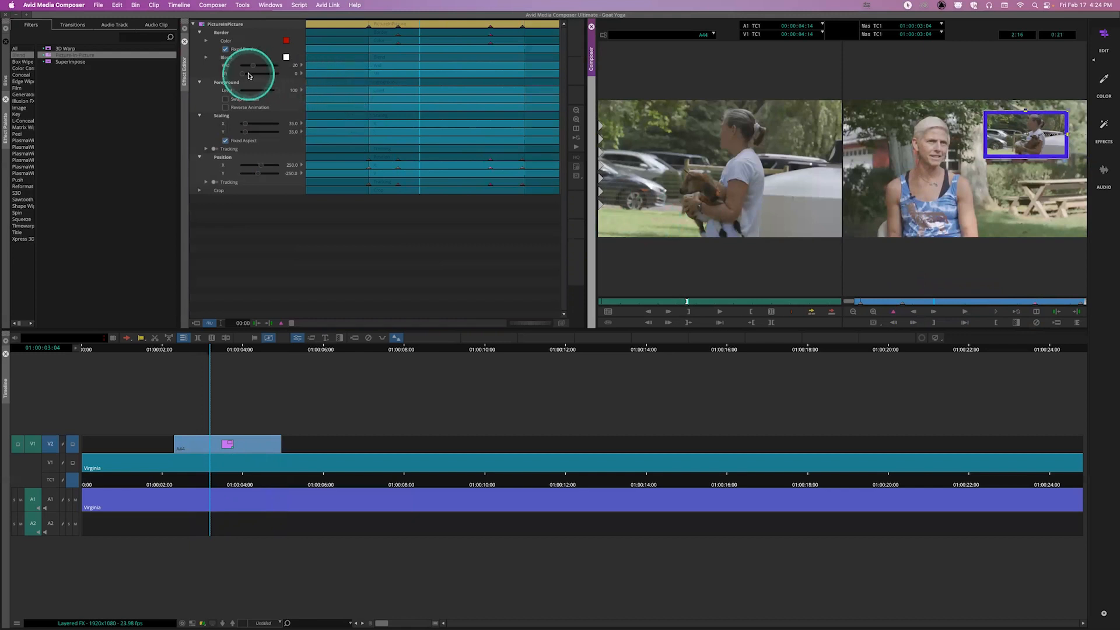
Add a border softness (Sft) keyframe at 01:00:03:04 and advance 13 frames to 01:00:03:17.
right_click(423, 76)
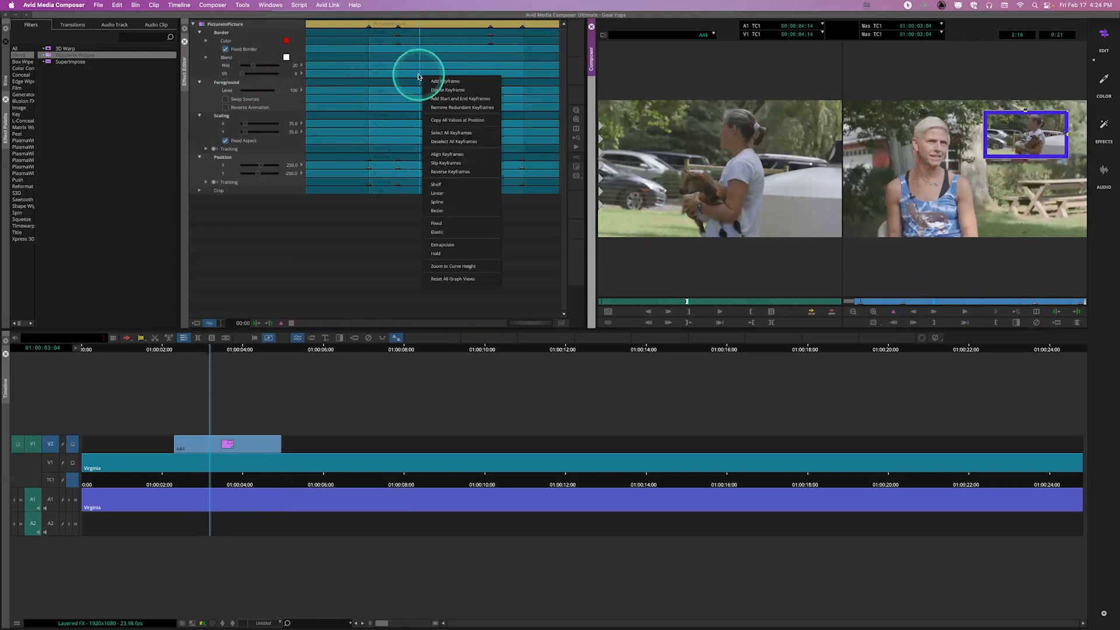
left_click(444, 81)
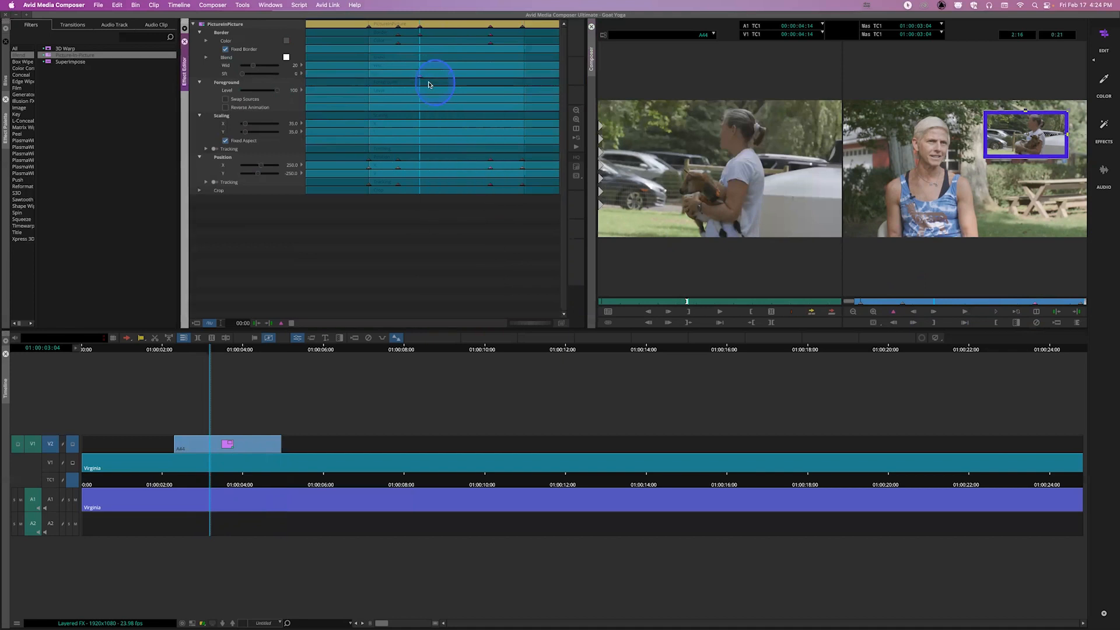
key("Right")
key("Right")
key("Right")
key("Right")
key("Right")
key("Right")
key("Right")
key("Right")
key("Right")
key("Right")
key("Right")
key("Right")
key("Right")
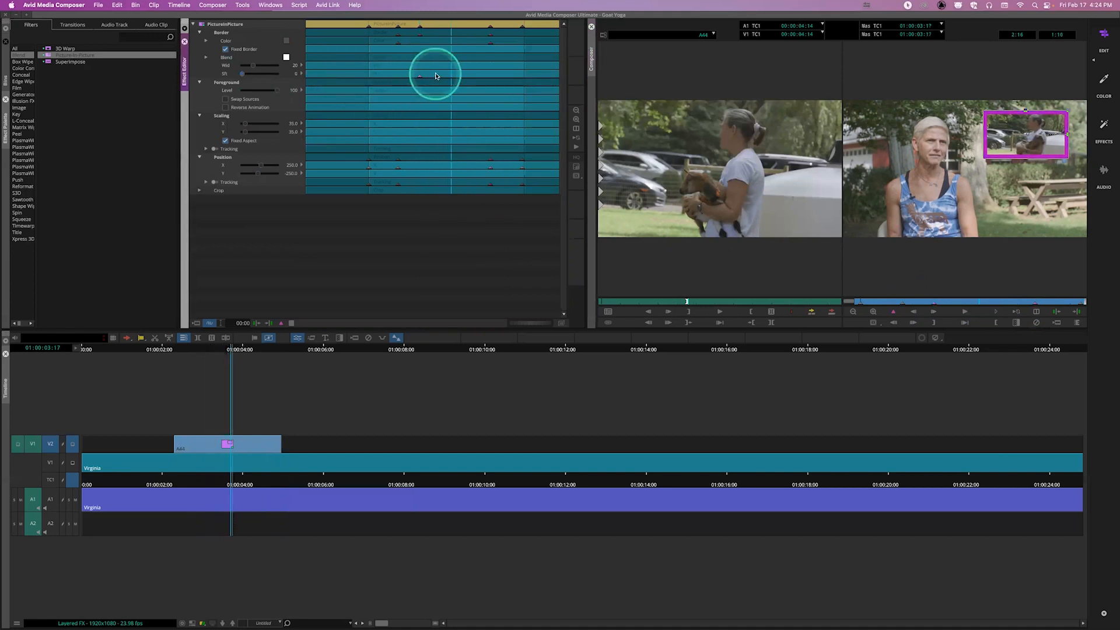
Add a border softness keyframe at 01:00:03:17 in the Picture-in-Picture effect and raise the softness there.
right_click(451, 79)
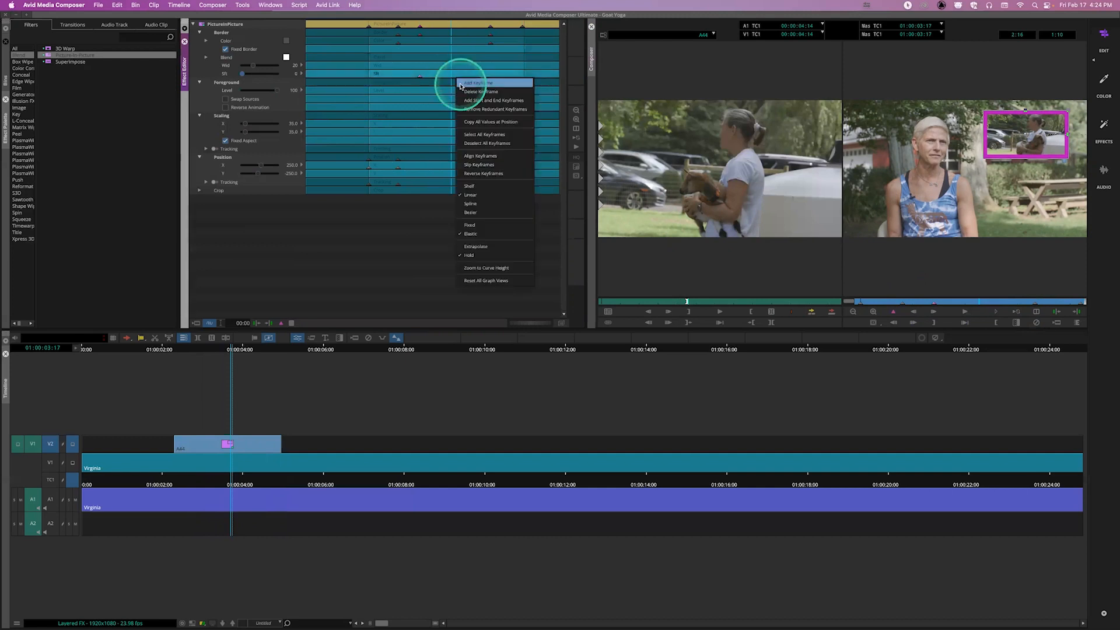
left_click(459, 84)
left_click_drag(241, 73, 255, 79)
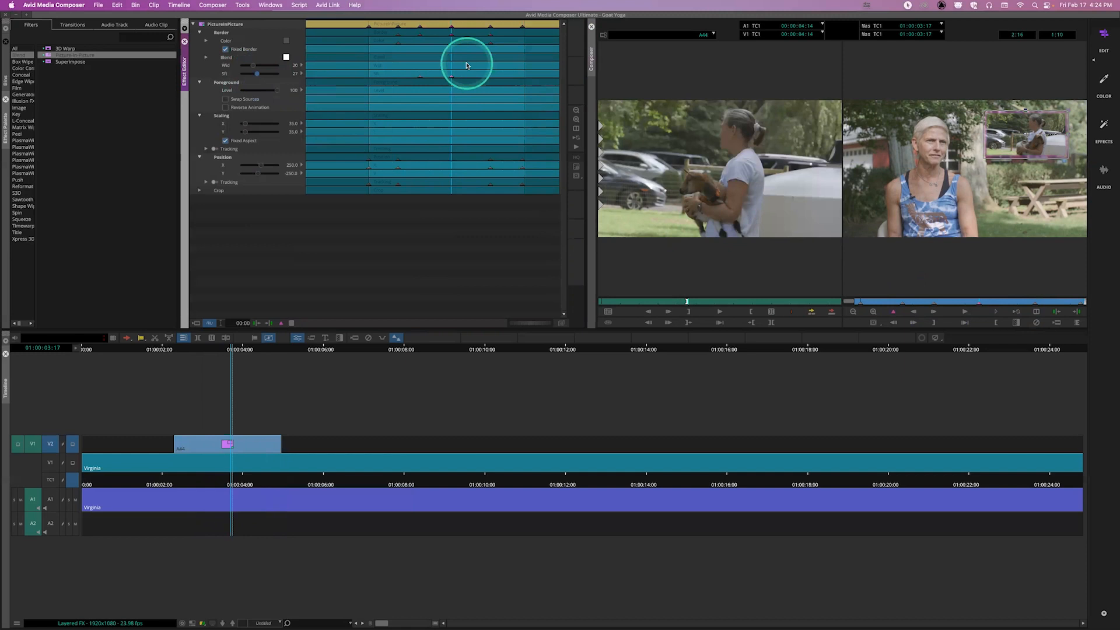
Add a border softness keyframe at 01:00:04:05 matching the one at 01:00:03:04, and play the effect from its start.
left_click(481, 76)
right_click(482, 76)
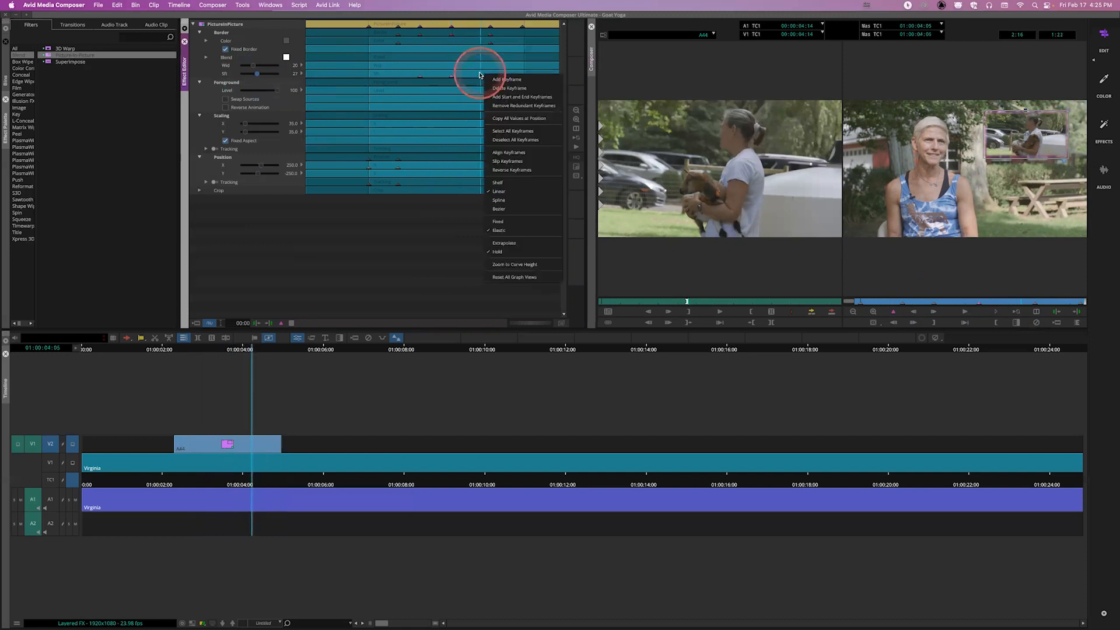
left_click(476, 80)
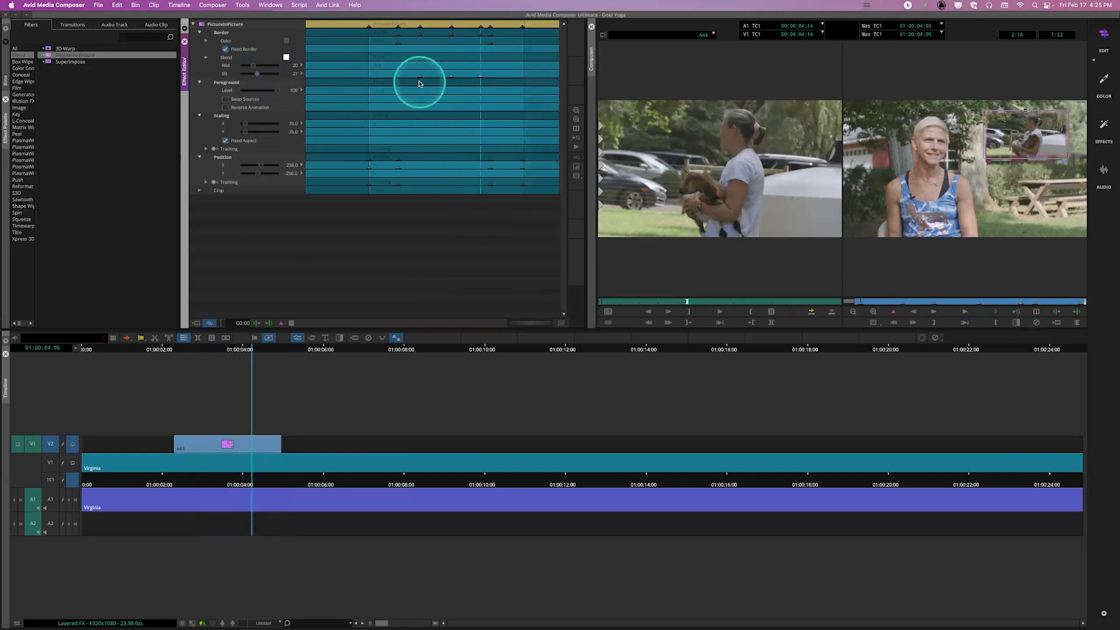
left_click(419, 79)
left_click_drag(420, 79, 481, 77)
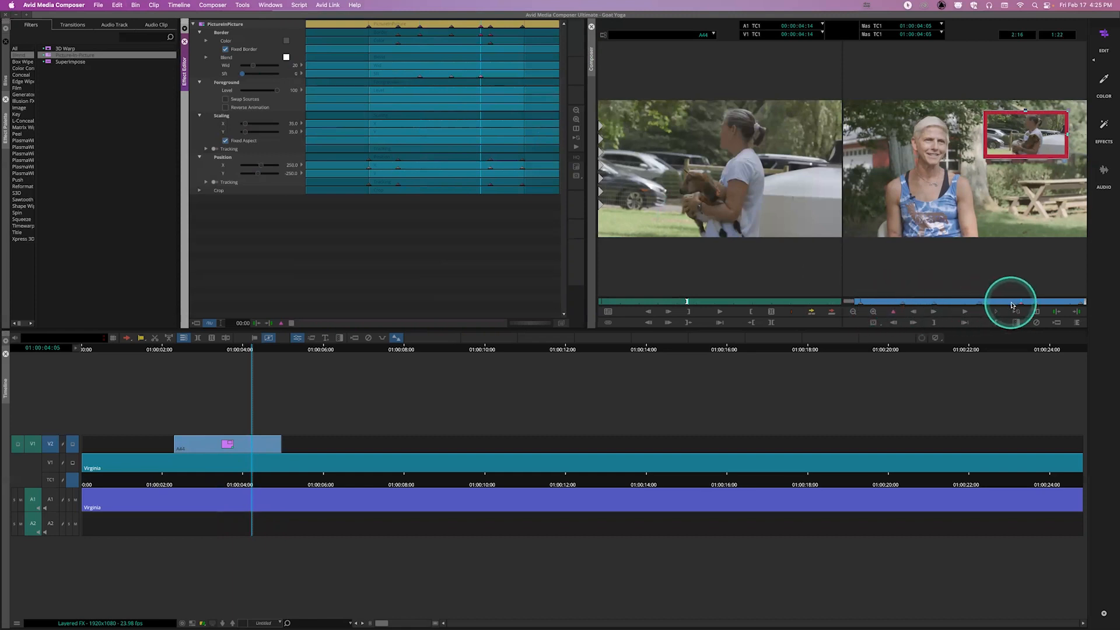
left_click(874, 302)
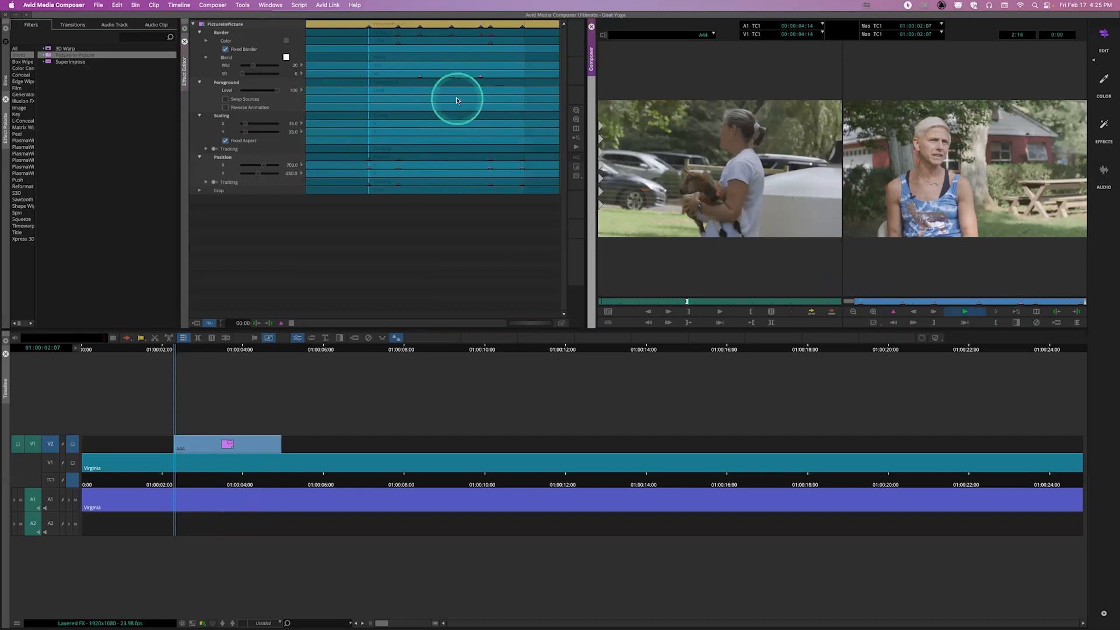
key("space")
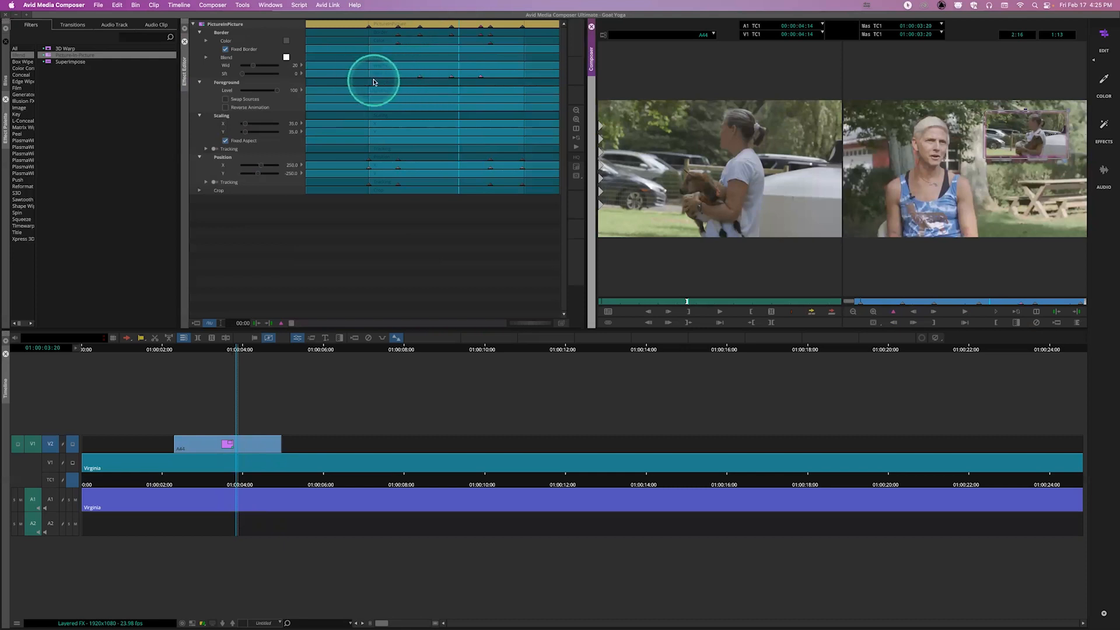
Delete the border softness keyframes at 01:00:03:04, 01:00:03:17 and 01:00:04:05.
left_click(419, 78)
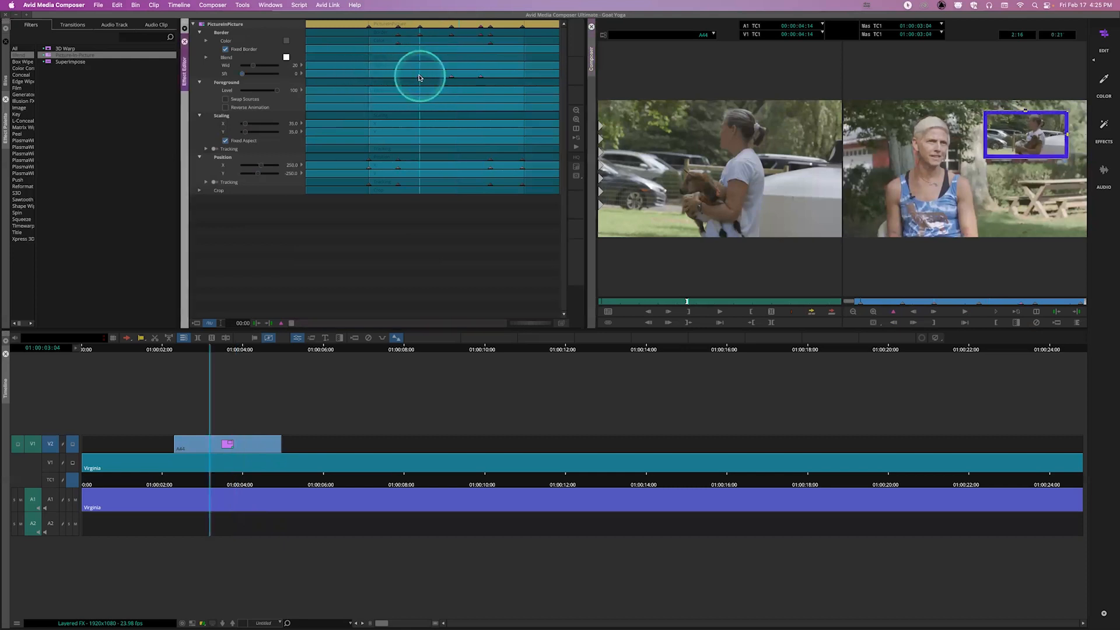
left_click(452, 78)
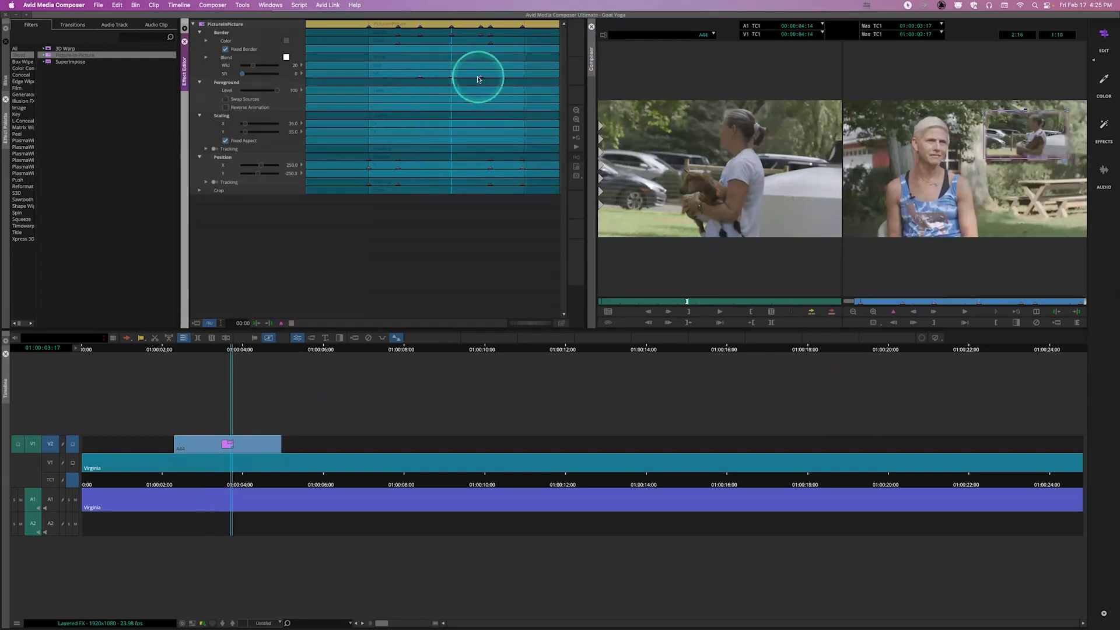
left_click(480, 79)
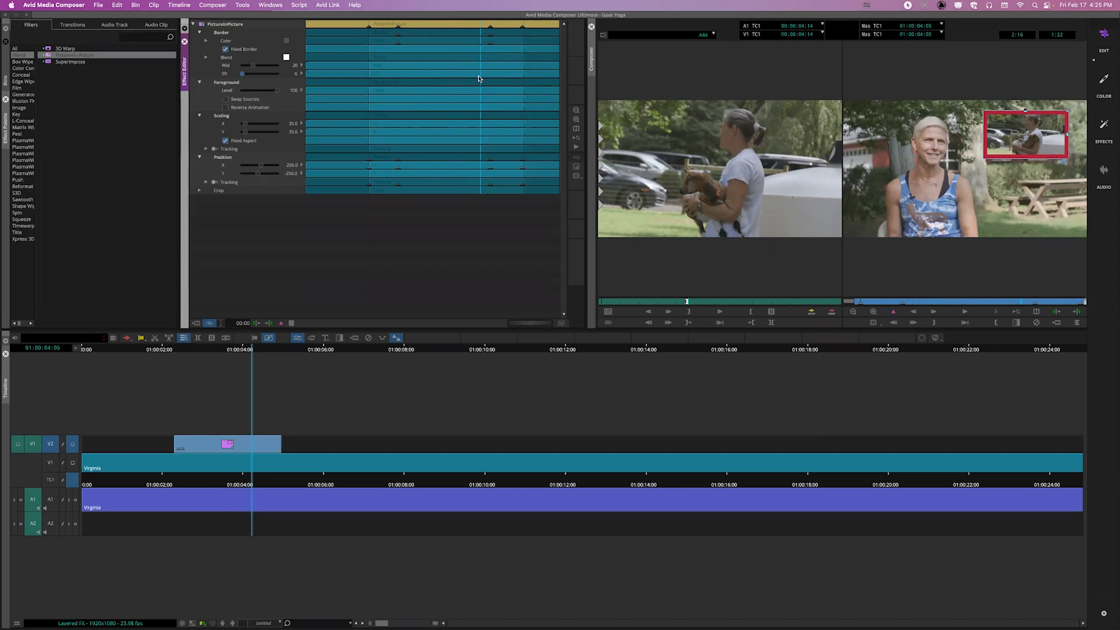
Delete the border color keyframes at 01:00:02:19 and 01:00:04:09, and scrub through the effect to check the border.
left_click(398, 46)
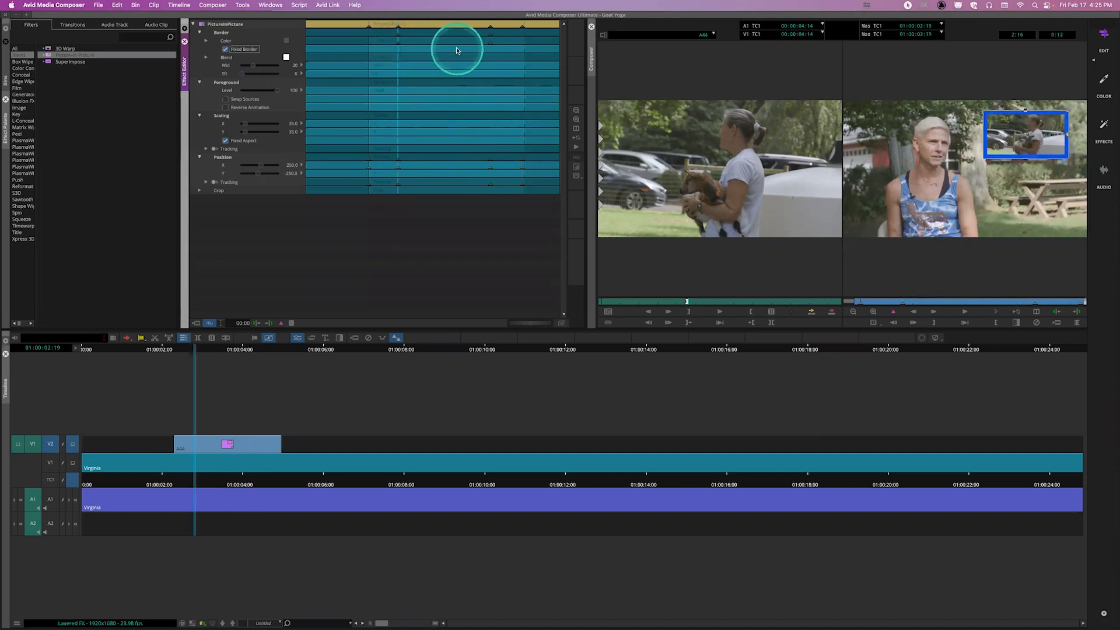
left_click(399, 44)
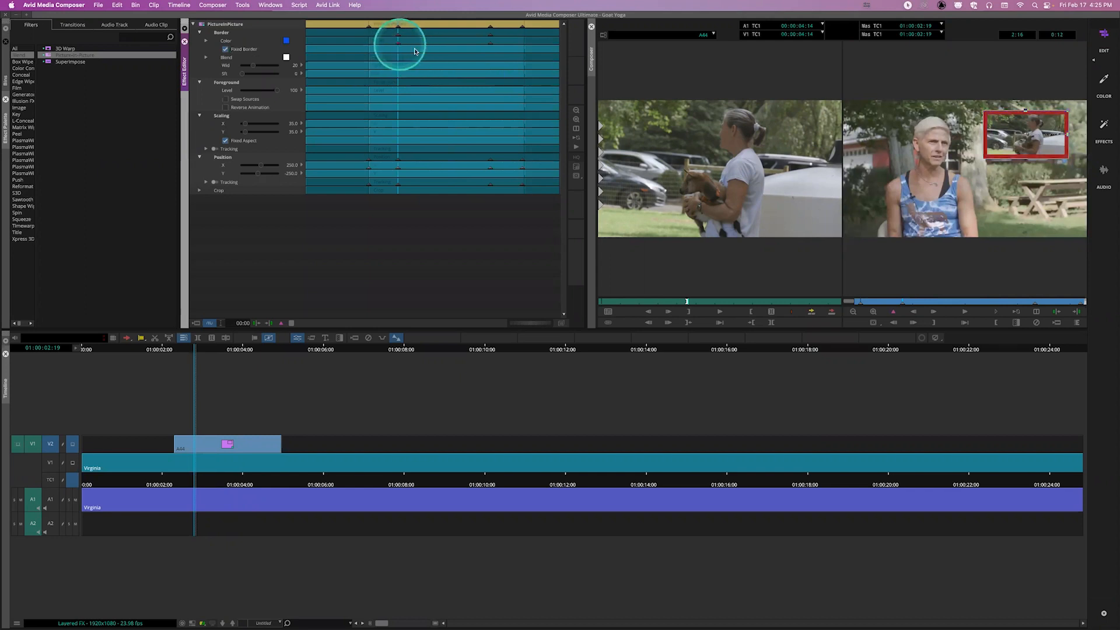
left_click(489, 46)
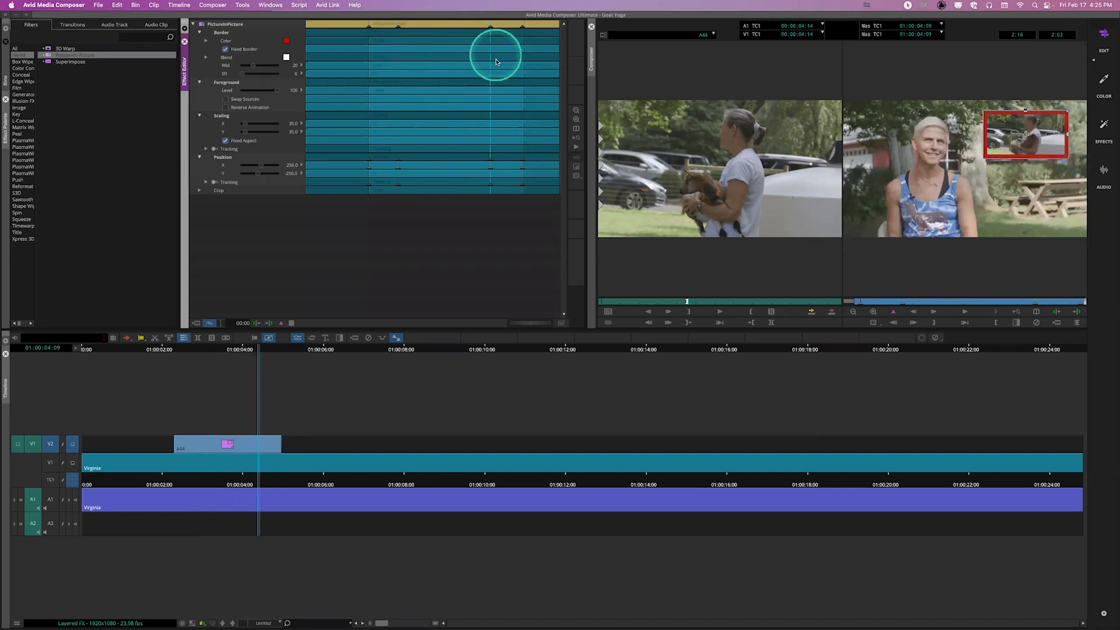
left_click_drag(865, 300, 954, 299)
left_click_drag(1025, 298, 816, 304)
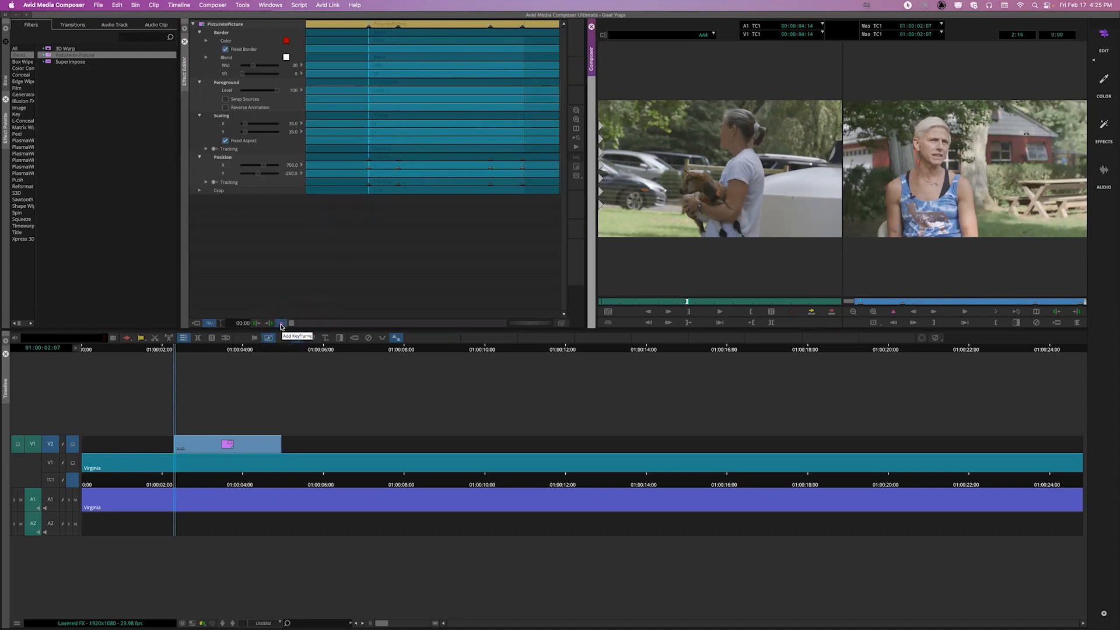
Add a keyframe to all parameters of the effect at 01:00:03:15.
left_click(446, 23)
right_click(281, 324)
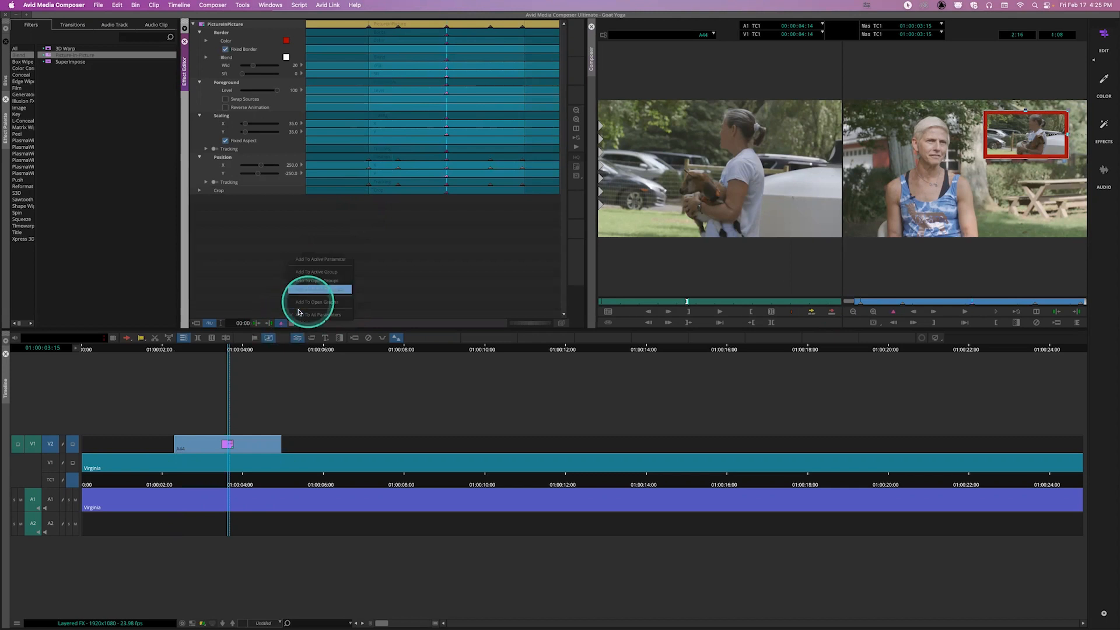
left_click(410, 282)
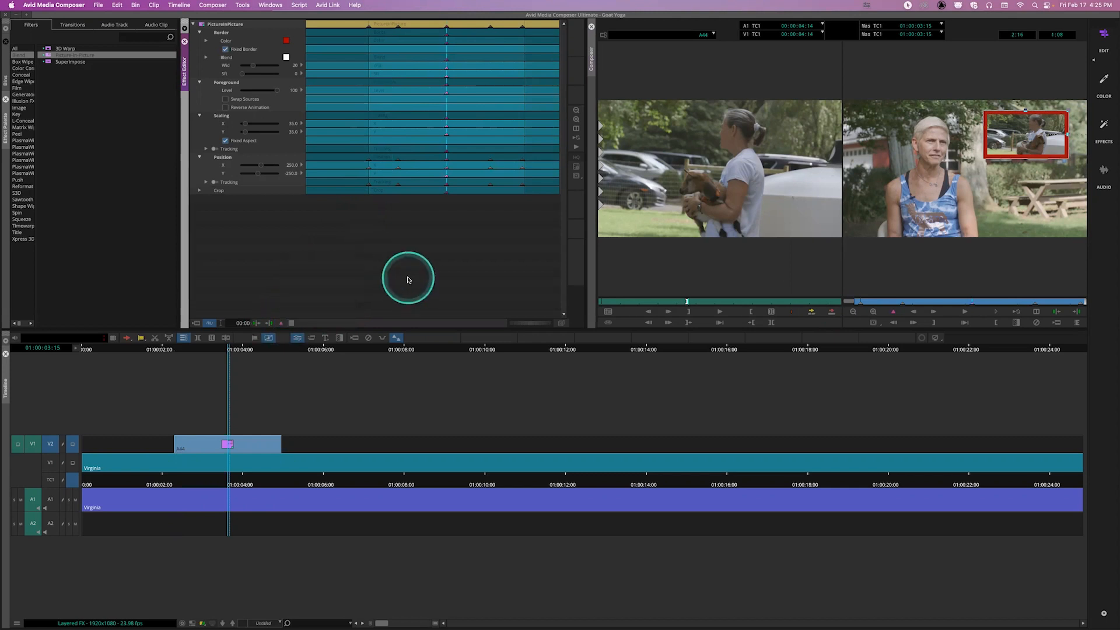
Make Position X active and add a keyframe at 01:00:03:15 using the Add To Active Parameter option.
left_click(280, 323)
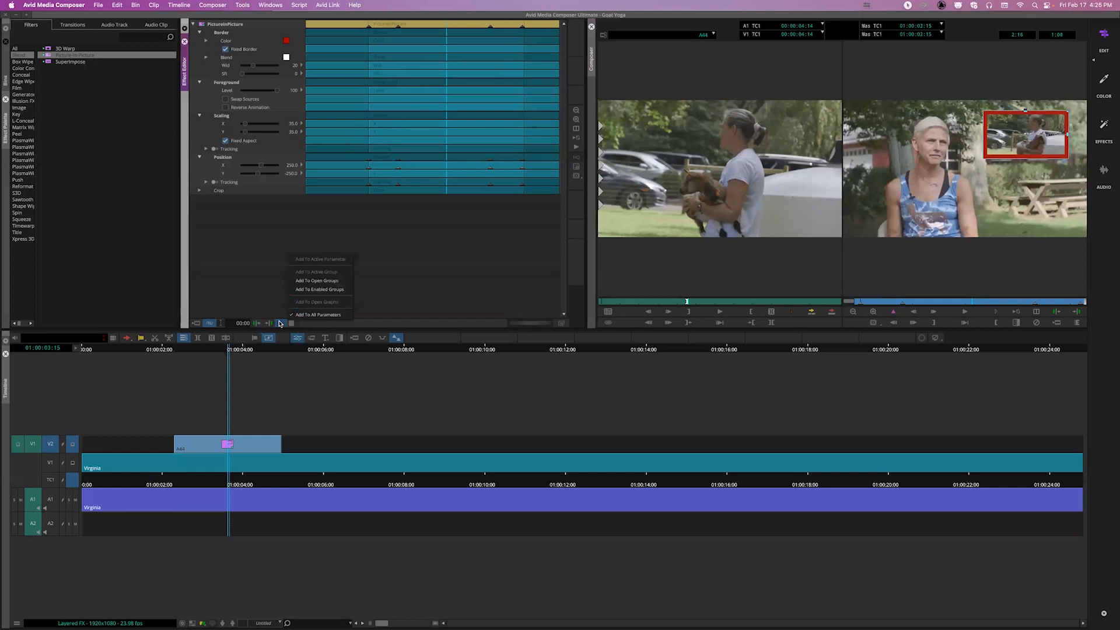
left_click(293, 230)
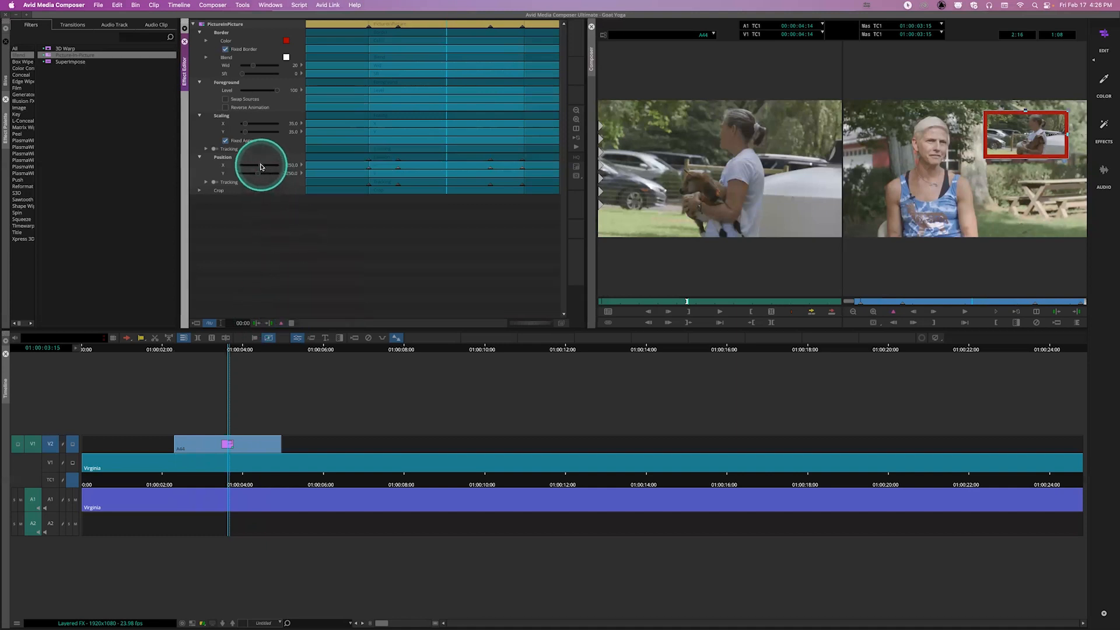
left_click(260, 167)
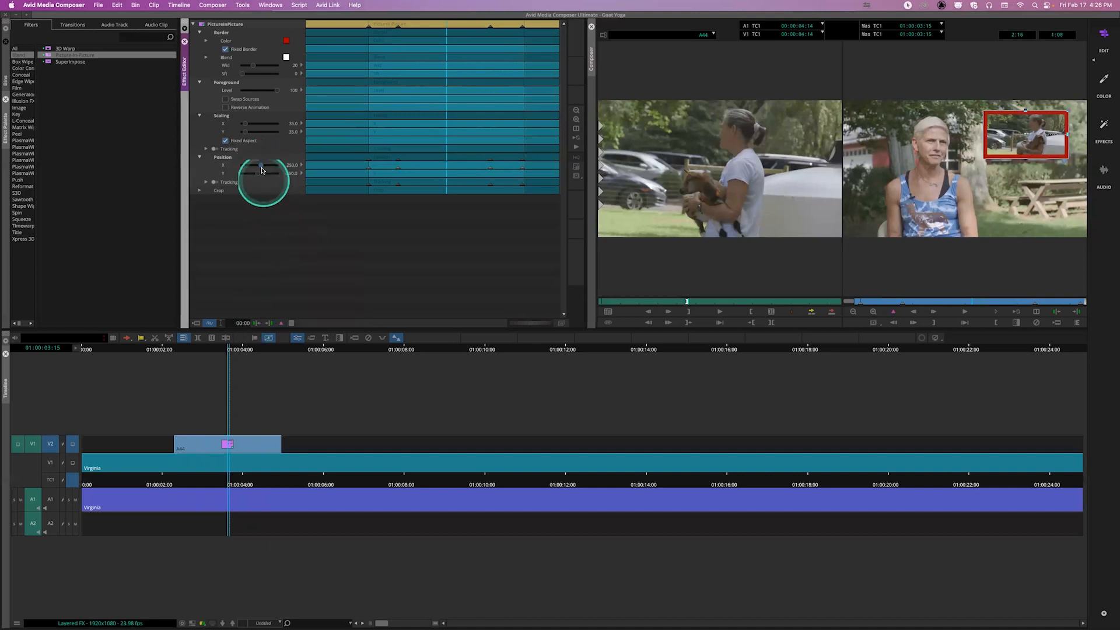
left_click(282, 324)
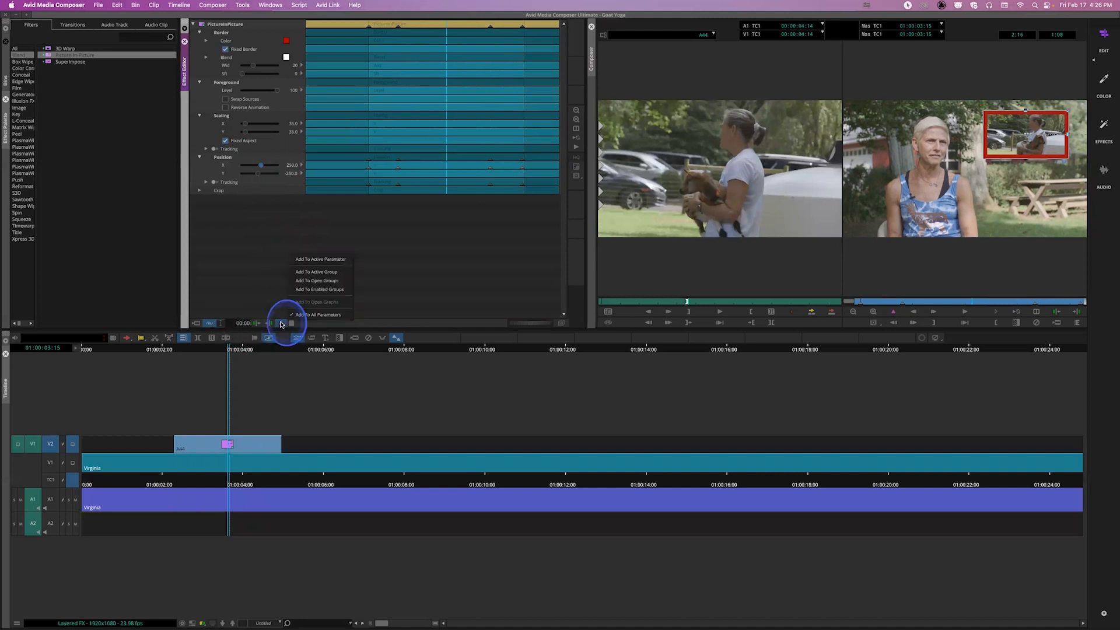
left_click(309, 262)
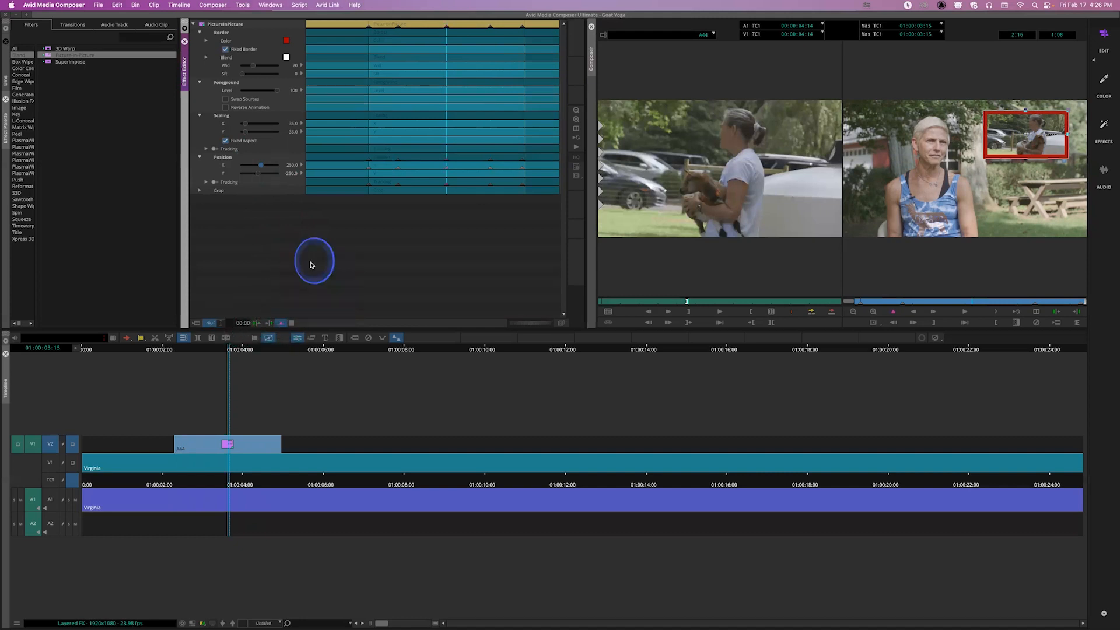
left_click(282, 323)
left_click(395, 280)
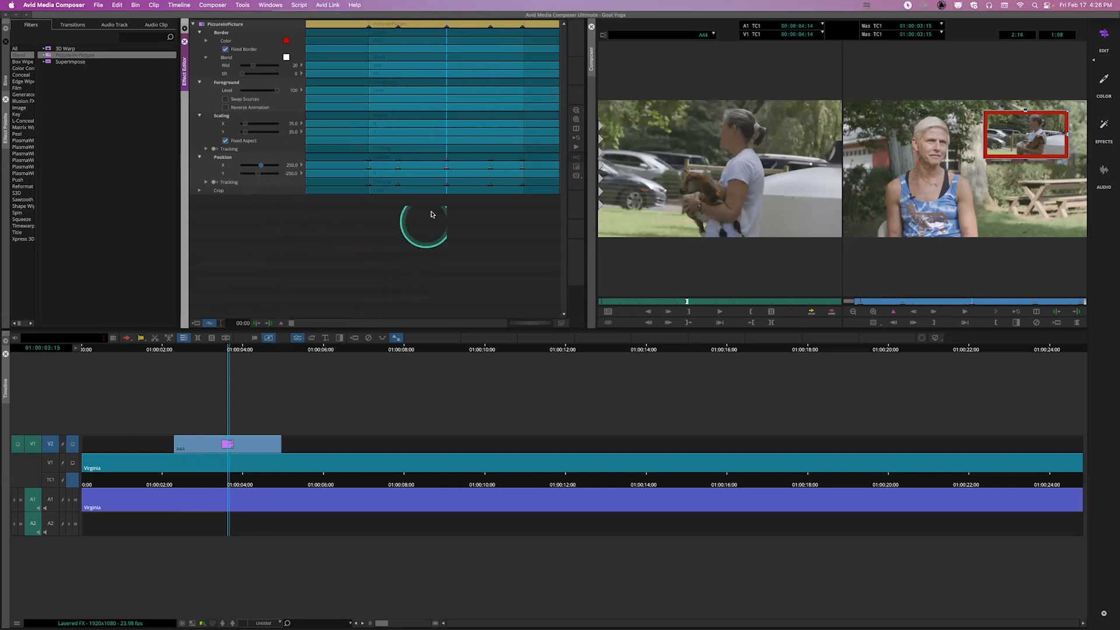
Try keyframing Position X at 01:00:03:04 and adjusting it at 01:00:04:02.
left_click(437, 25)
left_click_drag(426, 25, 419, 22)
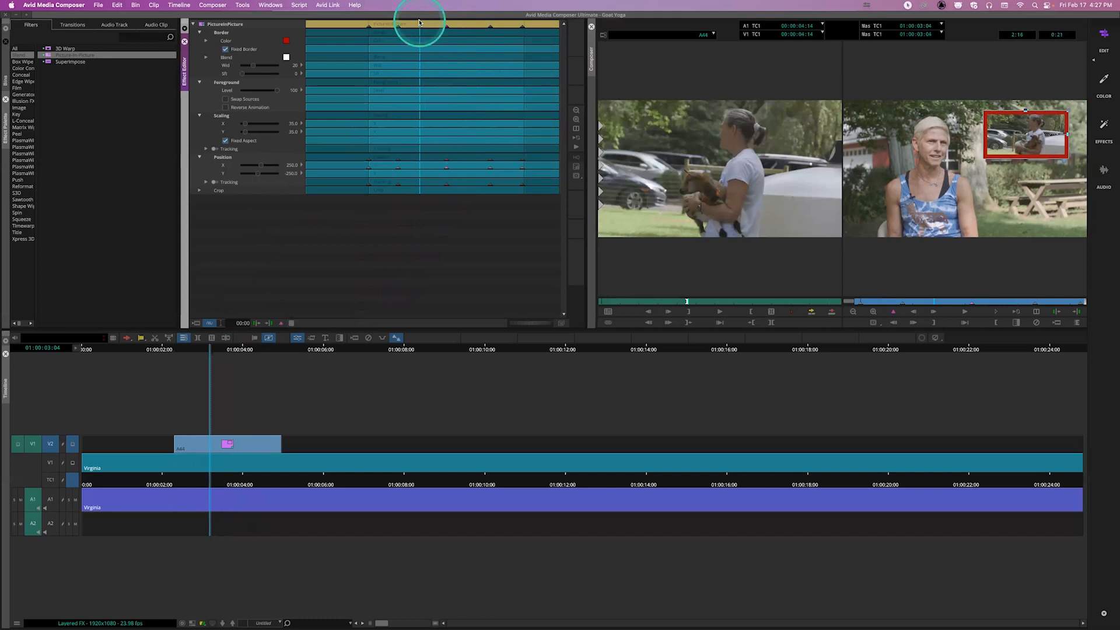
left_click(260, 166)
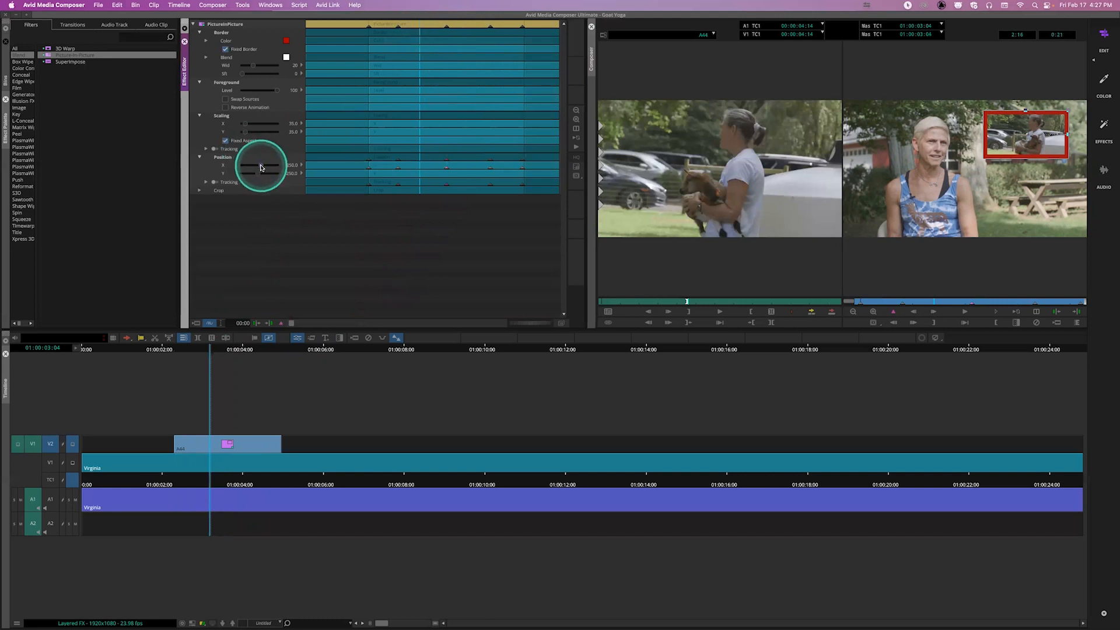
left_click(472, 25)
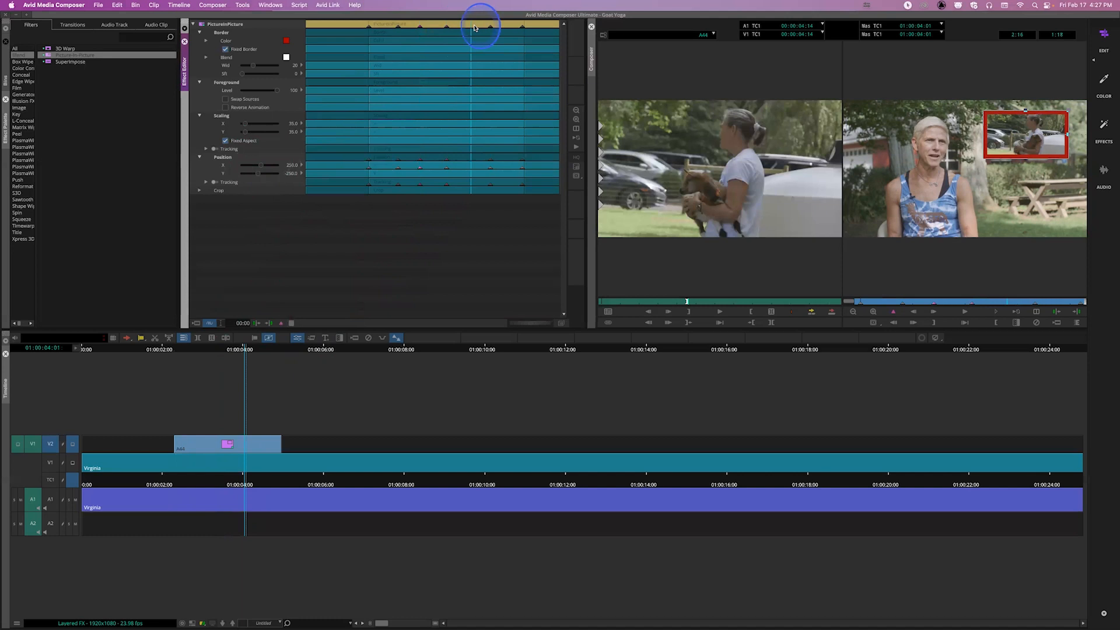
left_click(268, 168)
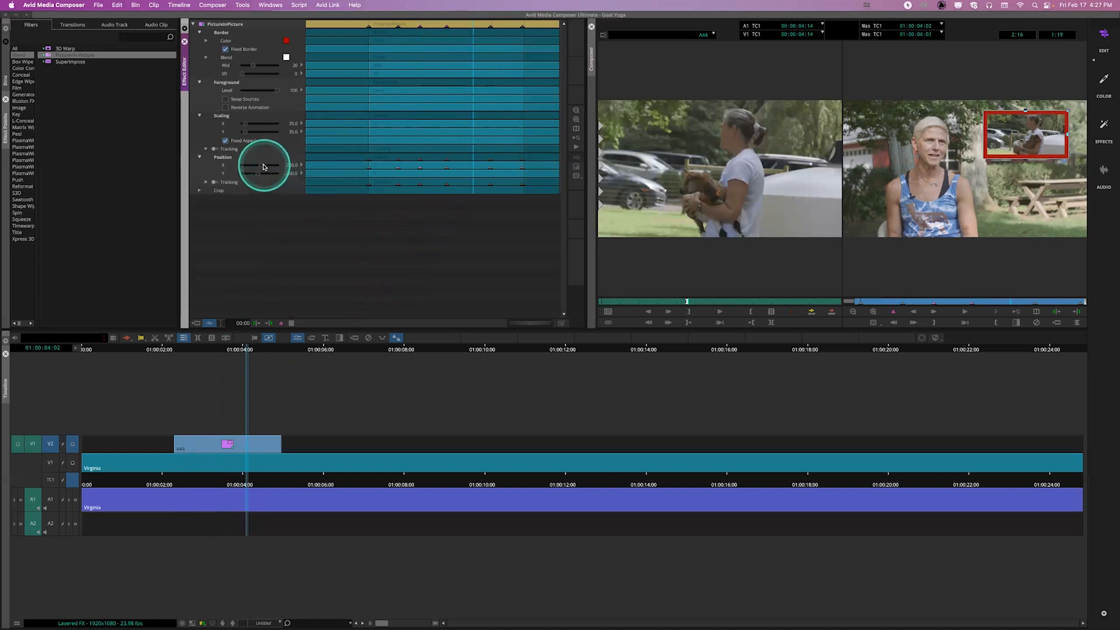
left_click_drag(261, 166, 257, 166)
left_click(291, 165)
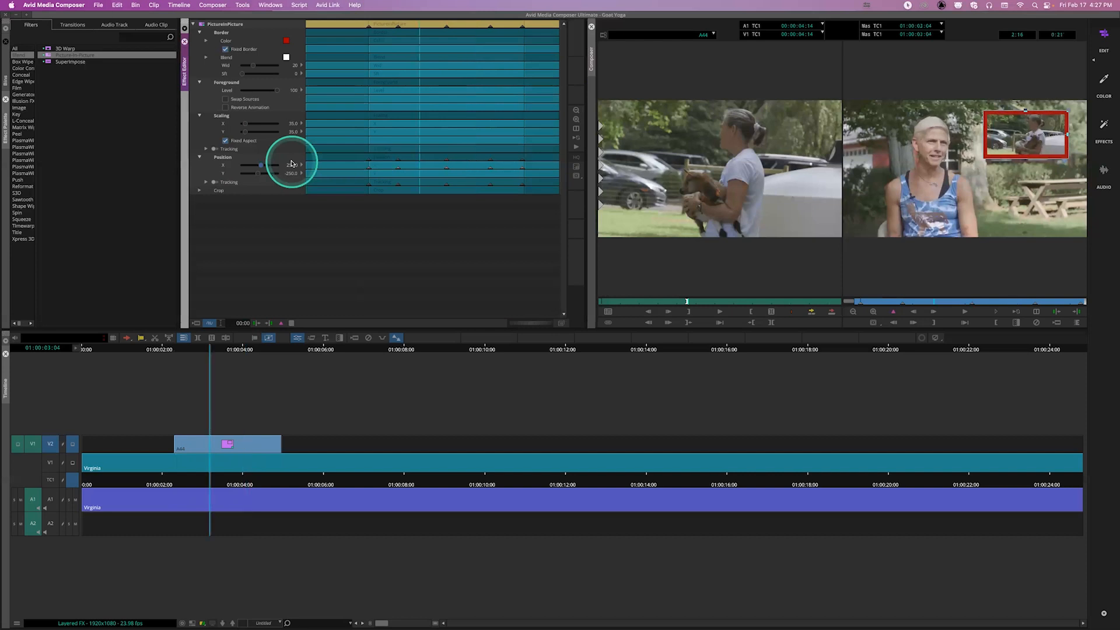
Make the border width parameter active and set keyframe adding to Add To Active Group at 01:00:03:04.
right_click(281, 323)
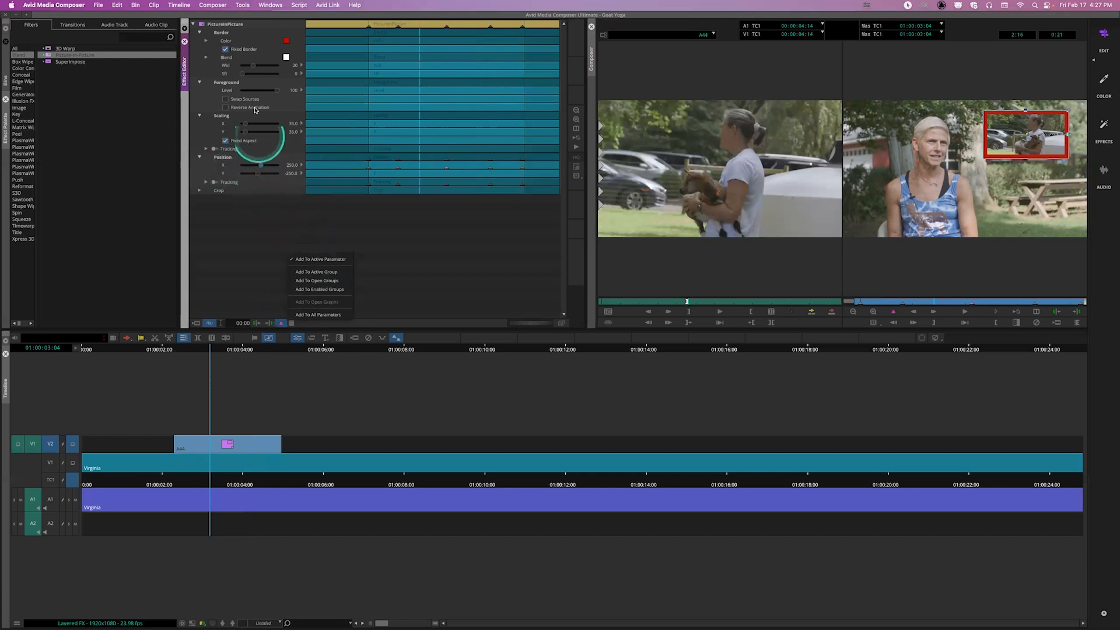
left_click(225, 49)
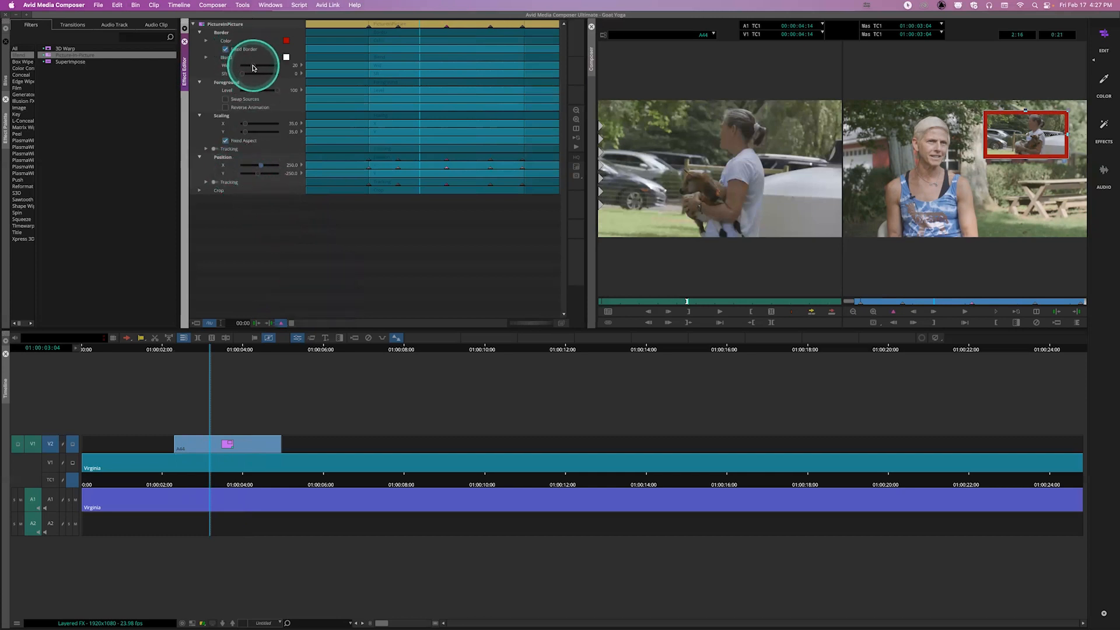
left_click(283, 324)
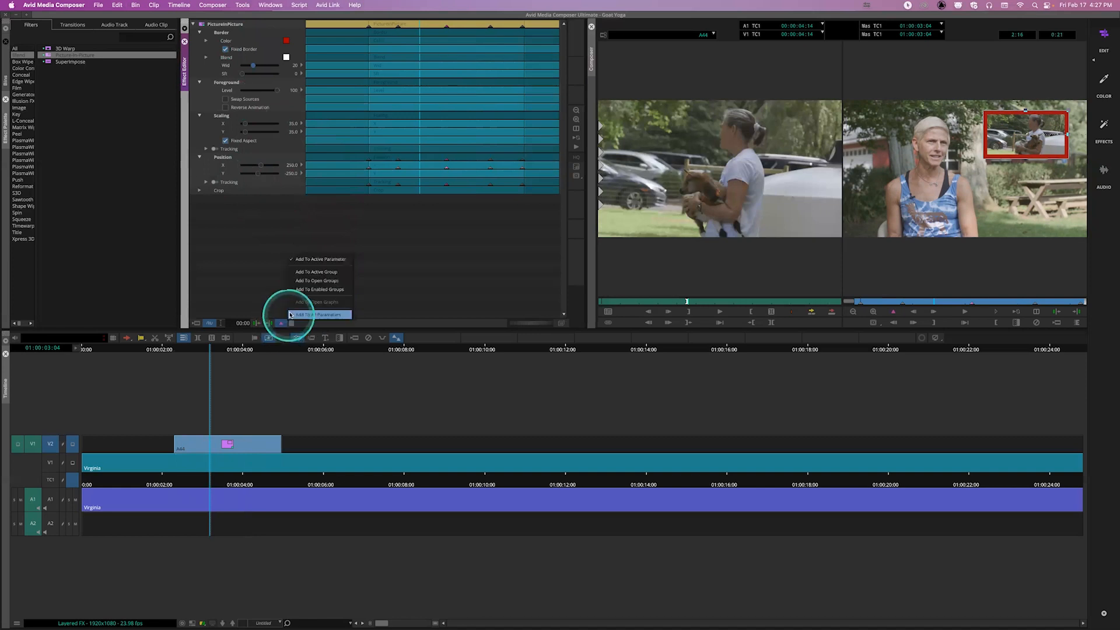
left_click(322, 272)
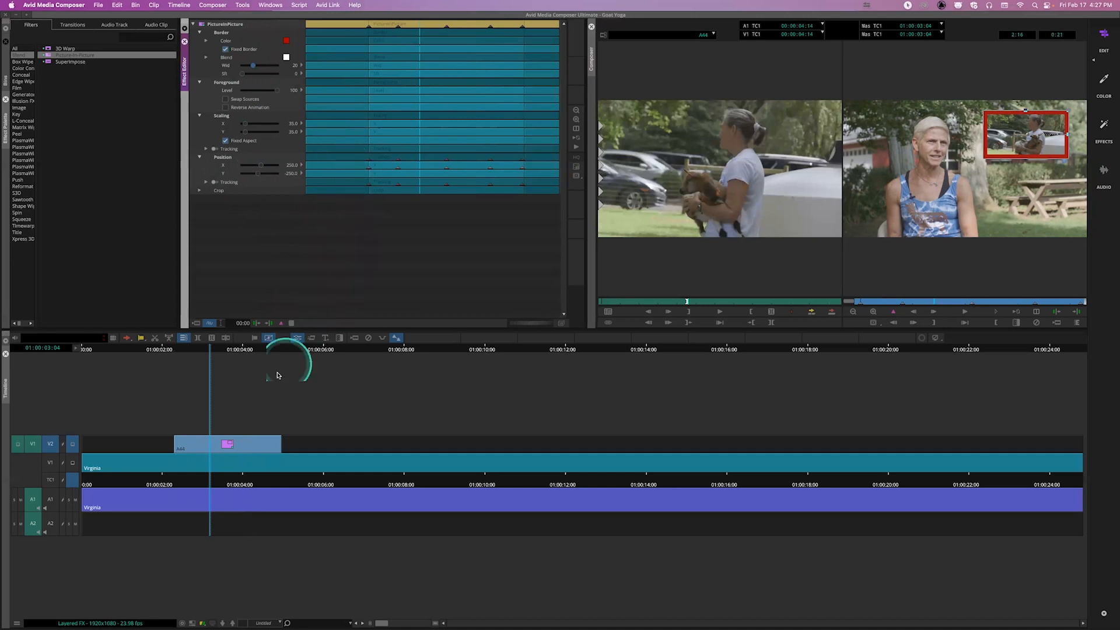
left_click(281, 322)
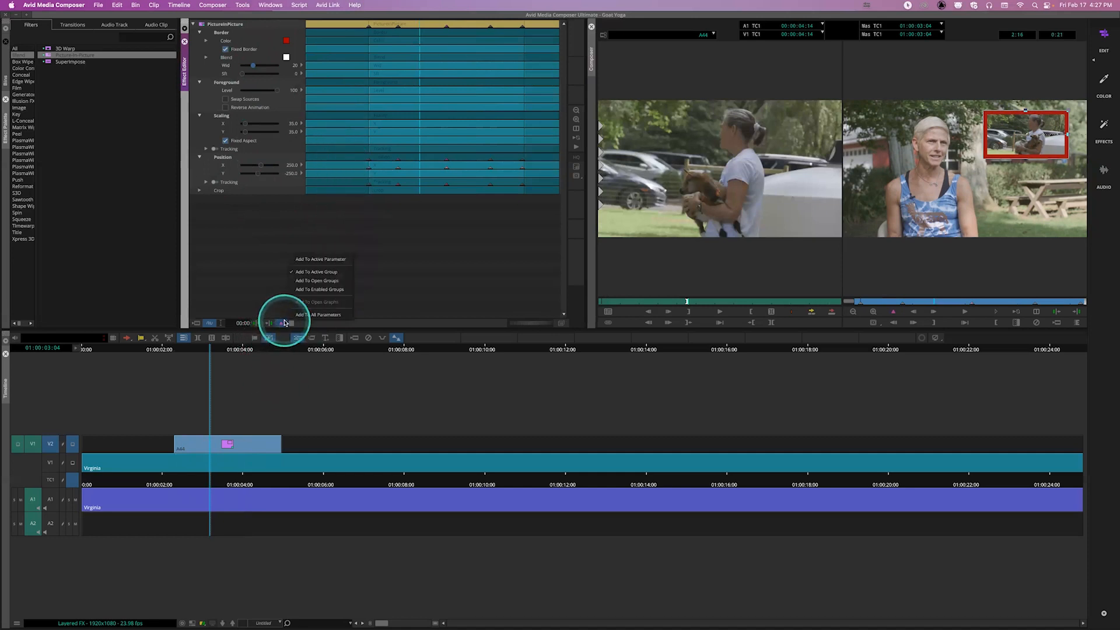
left_click(320, 271)
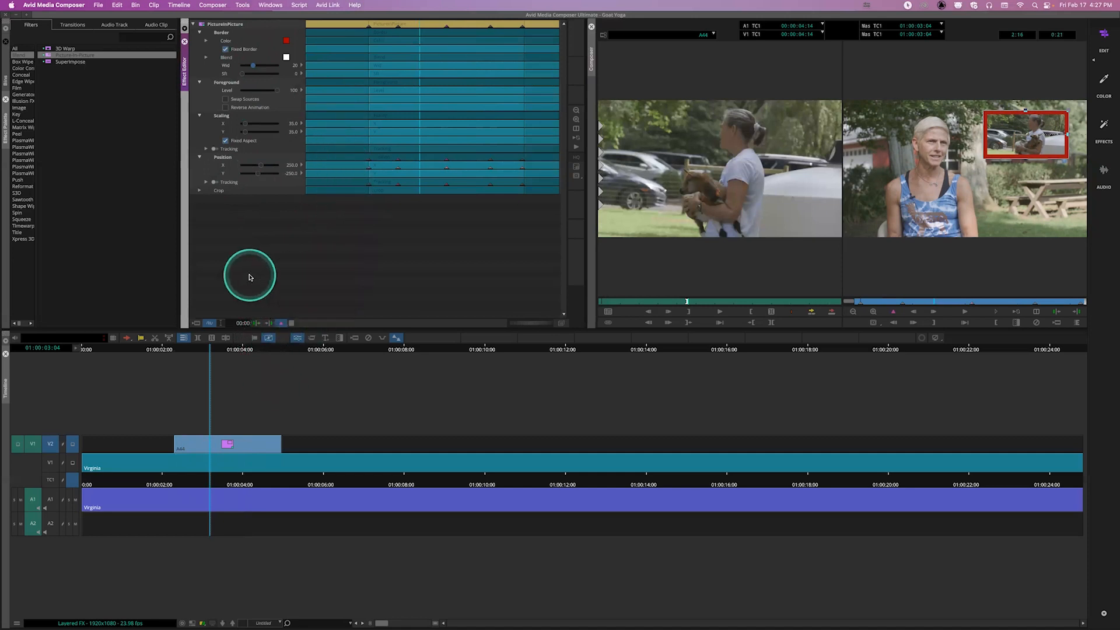
Collapse the Position and Foreground parameter groups of the effect.
left_click(199, 157)
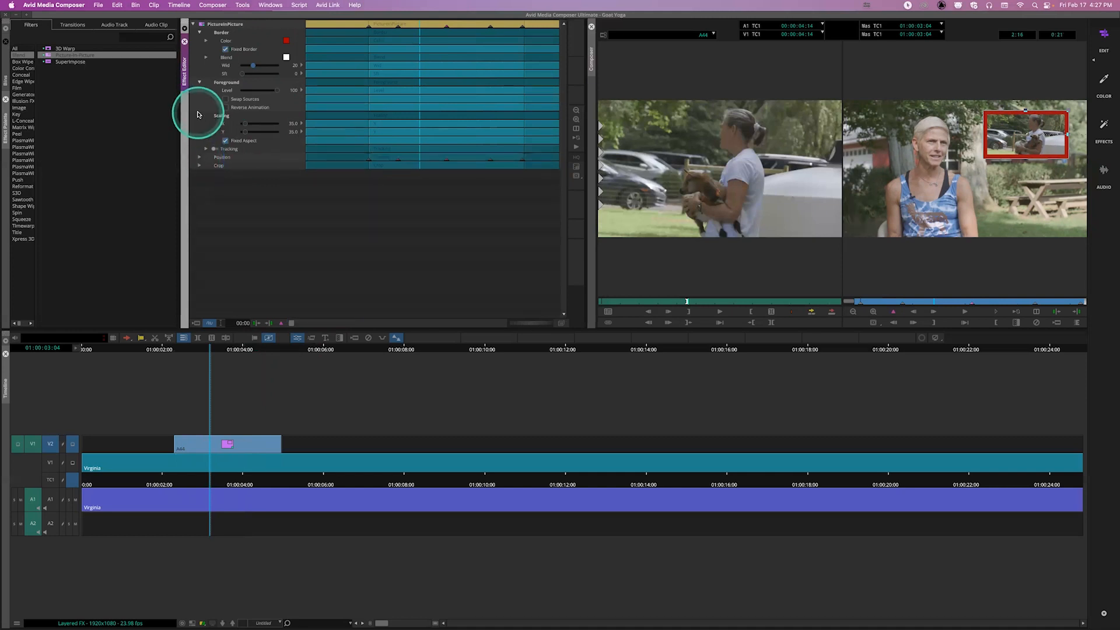
left_click(200, 82)
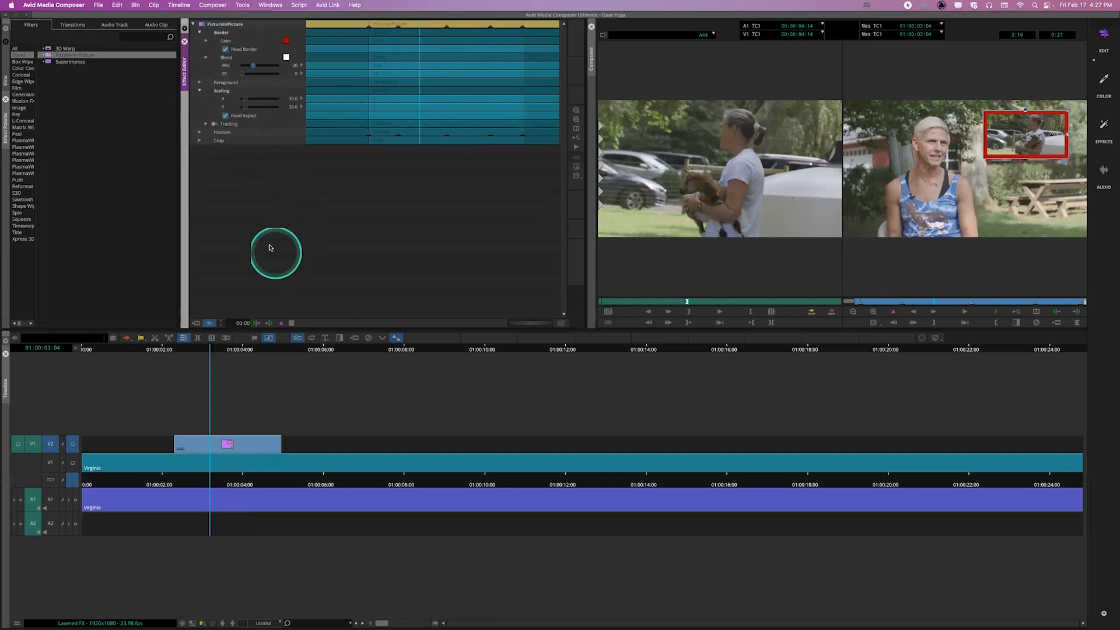
Set keyframe adding to Add To Open Groups and remove the Position keyframe at 01:00:03:15.
right_click(281, 323)
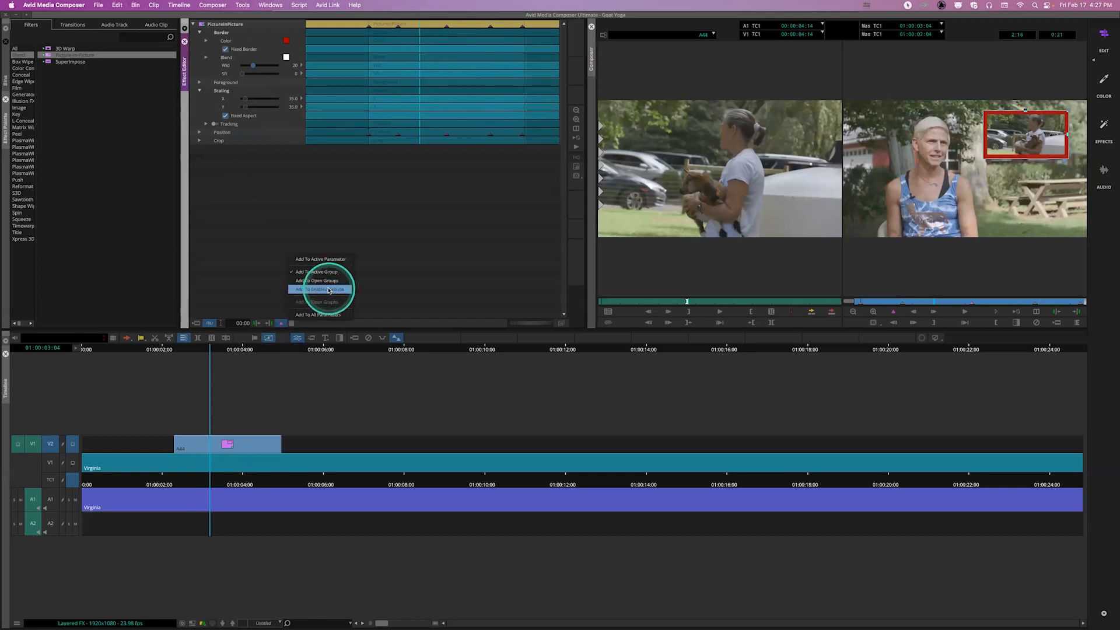
left_click(329, 281)
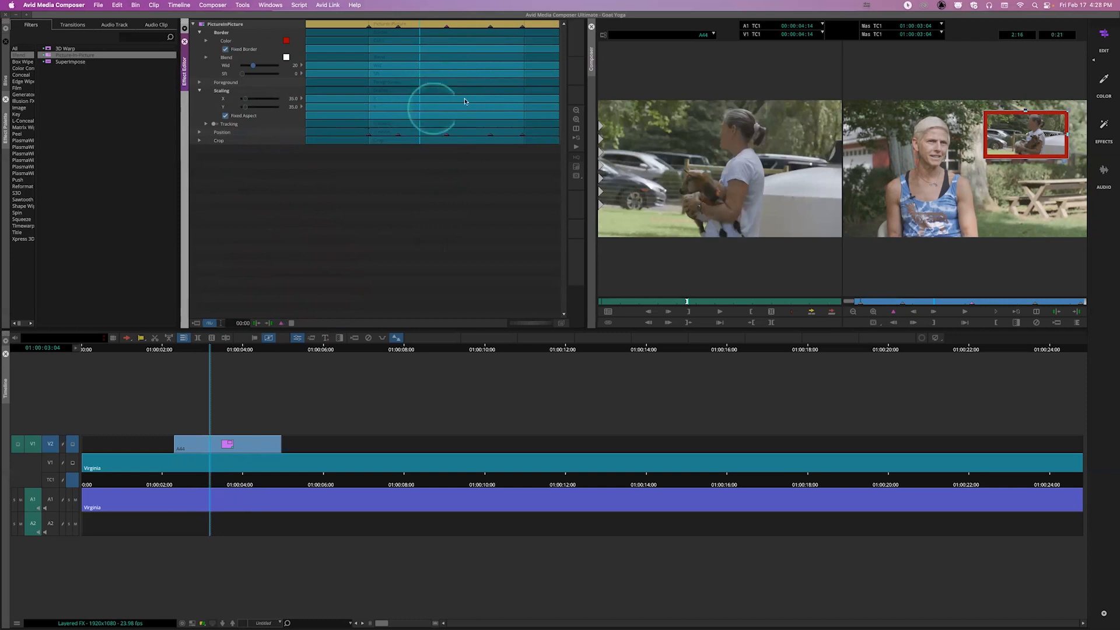
left_click(448, 137)
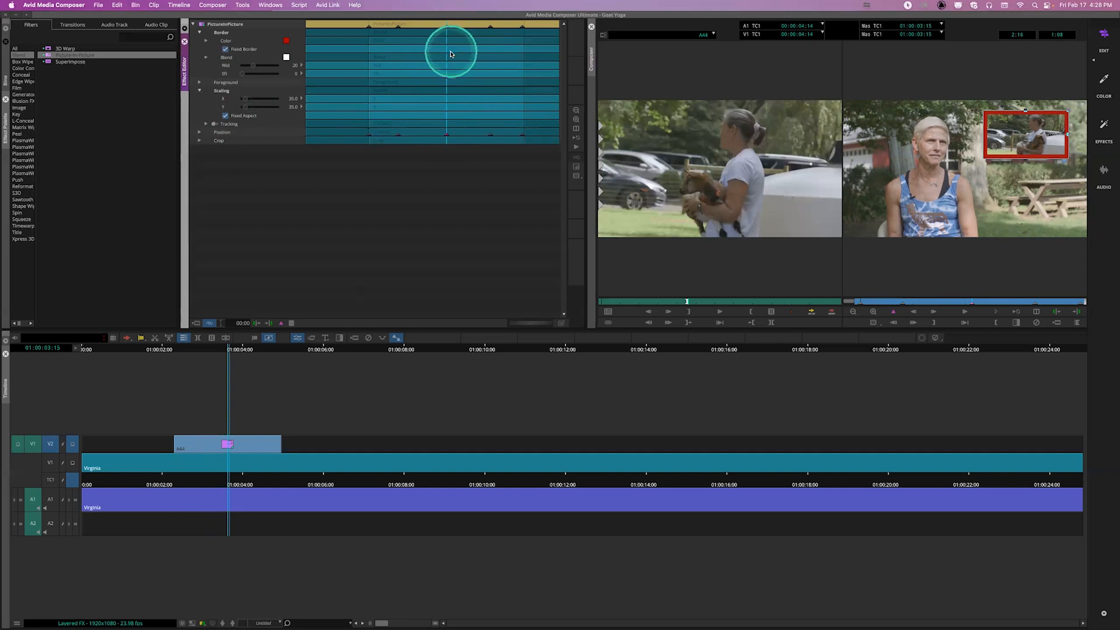
left_click(199, 132)
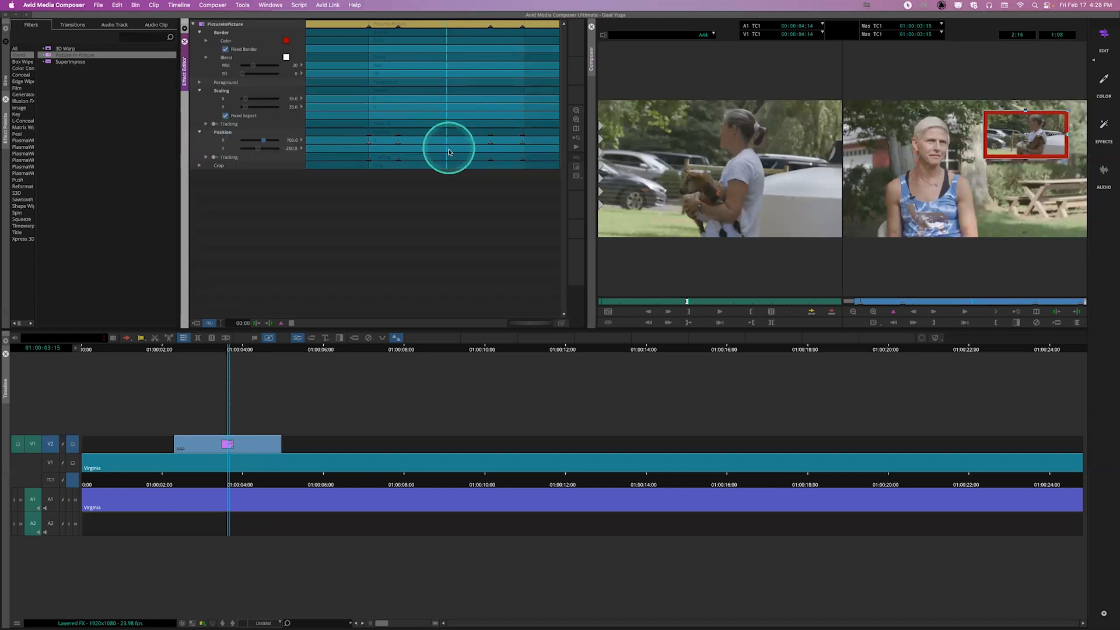
left_click(199, 133)
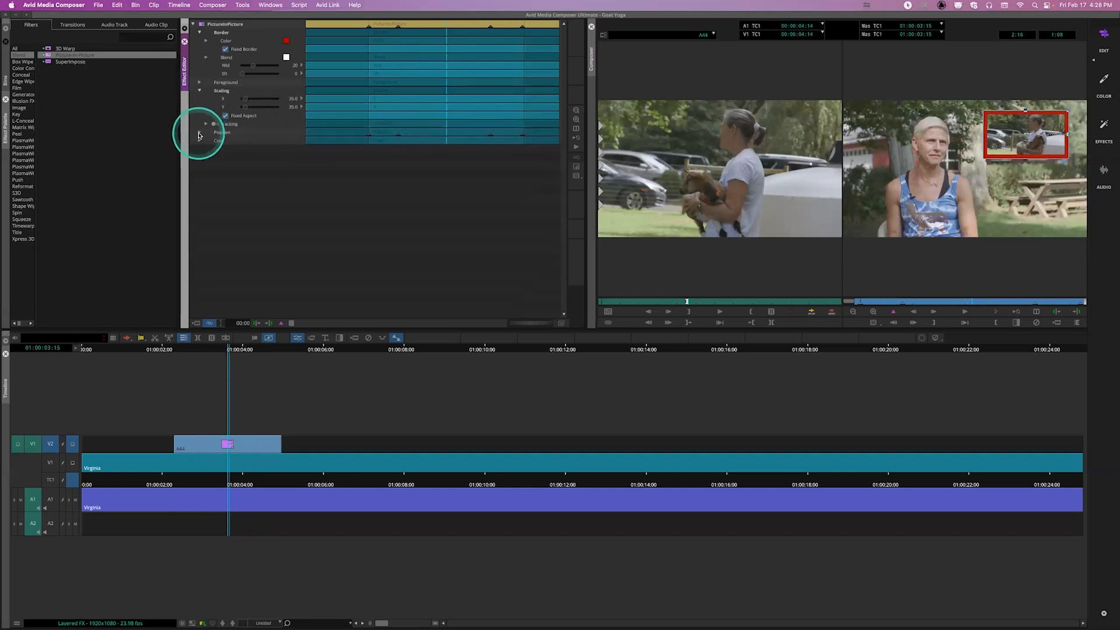
Return to the effect's first keyframe at 01:00:02:07, display the Position X graph and adjust its vertical scale.
left_click_drag(442, 26, 357, 20)
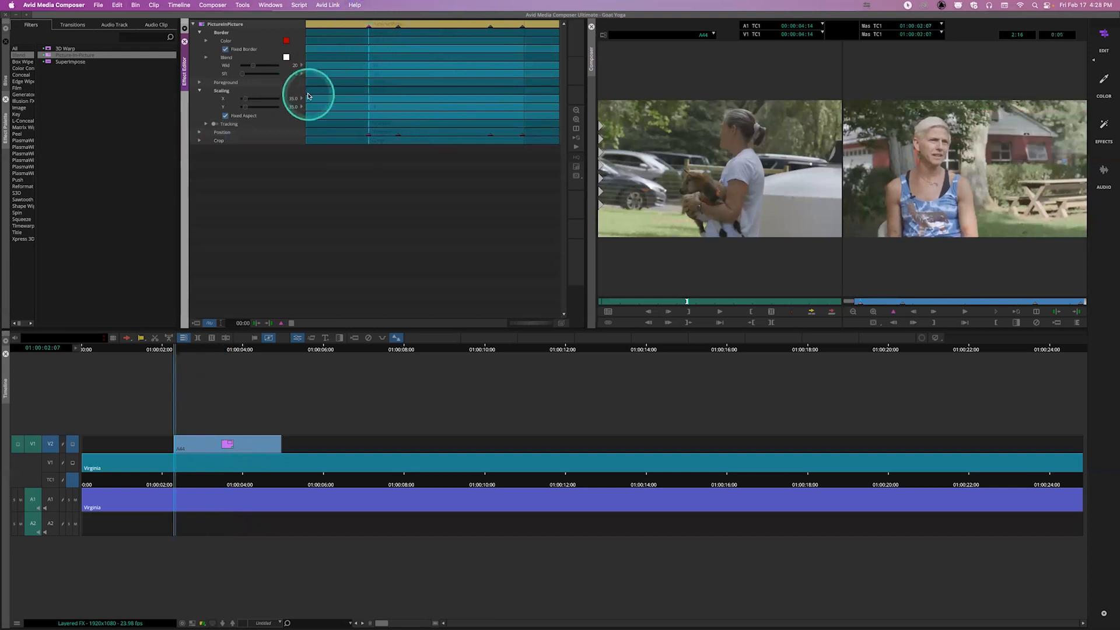
left_click(200, 132)
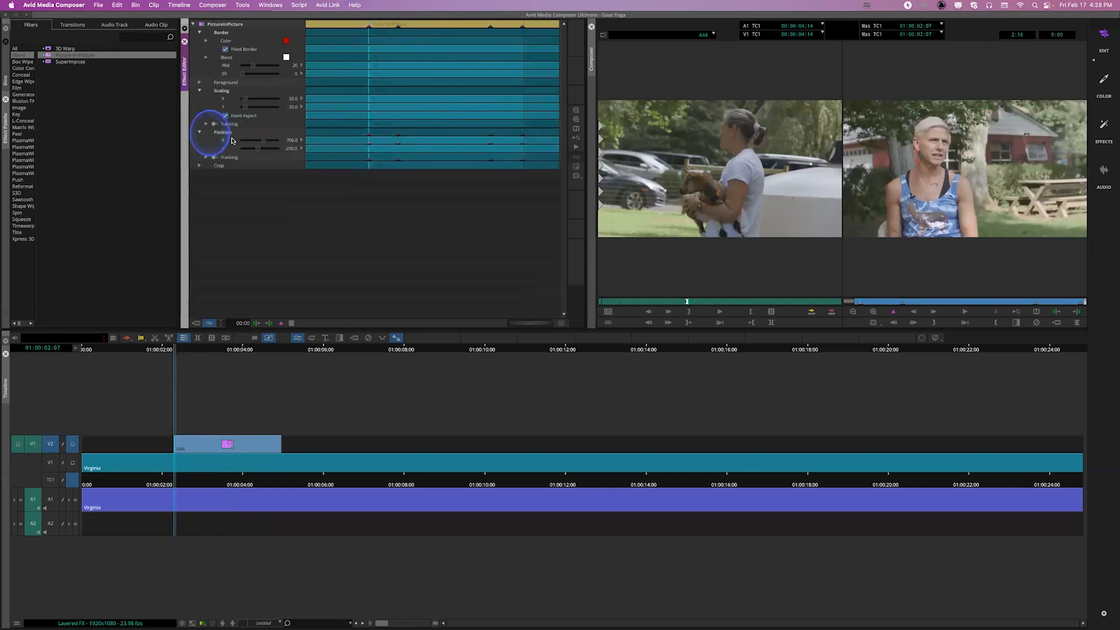
left_click(302, 141)
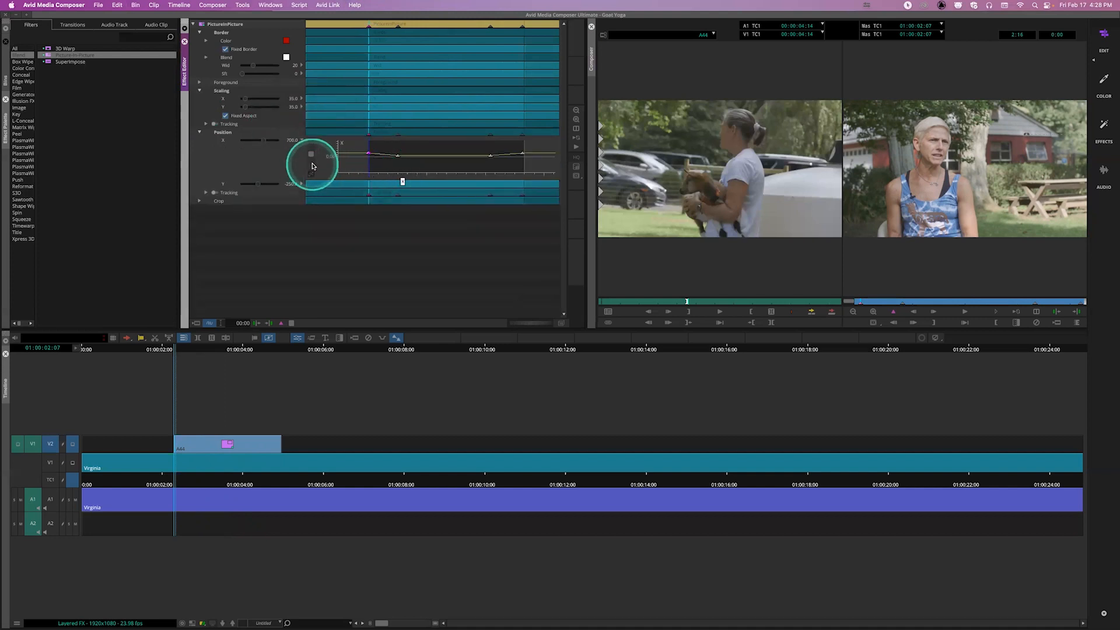
left_click(311, 156)
left_click_drag(311, 160, 310, 163)
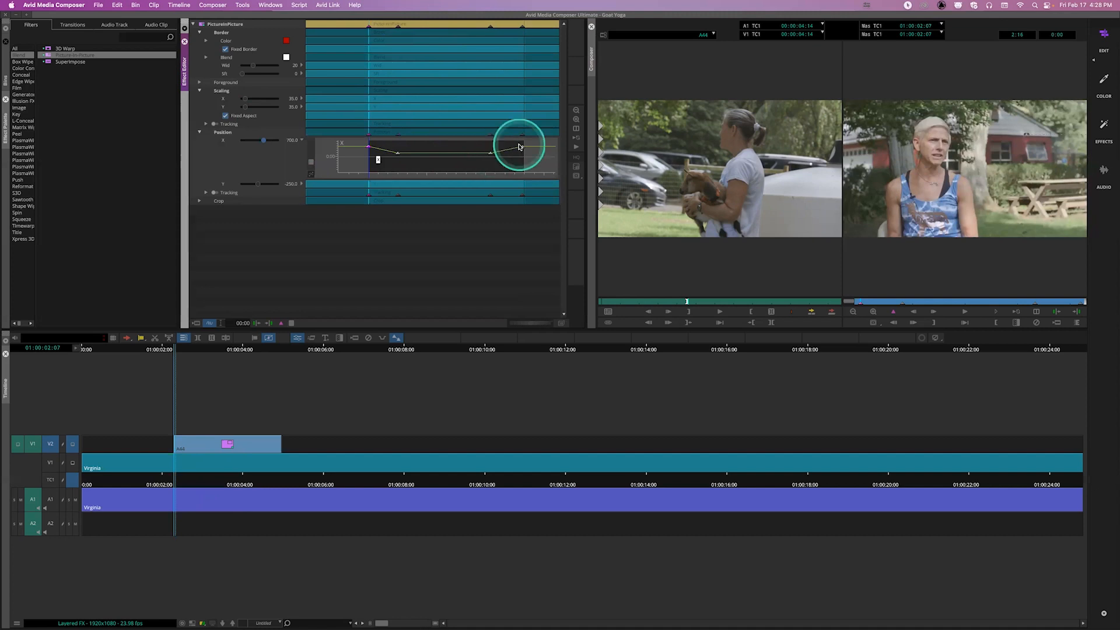
Play the effect from its start to review the Position X movement.
left_click(859, 302)
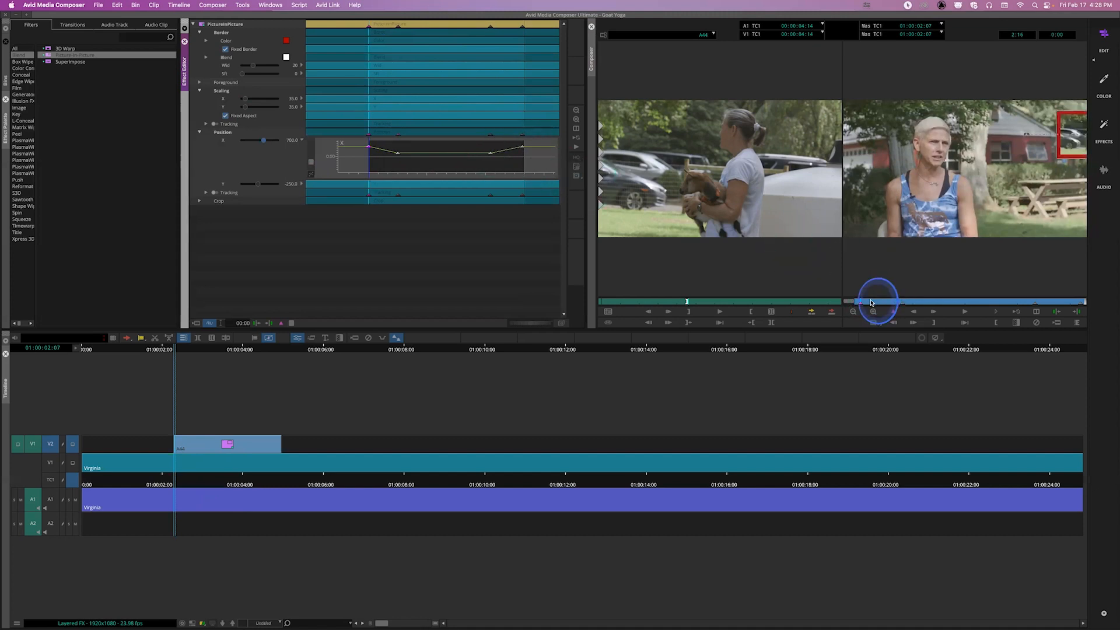
mouse_move(859, 302)
left_mouse_down()
mouse_move(904, 300)
mouse_move(846, 302)
left_mouse_up()
key("space")
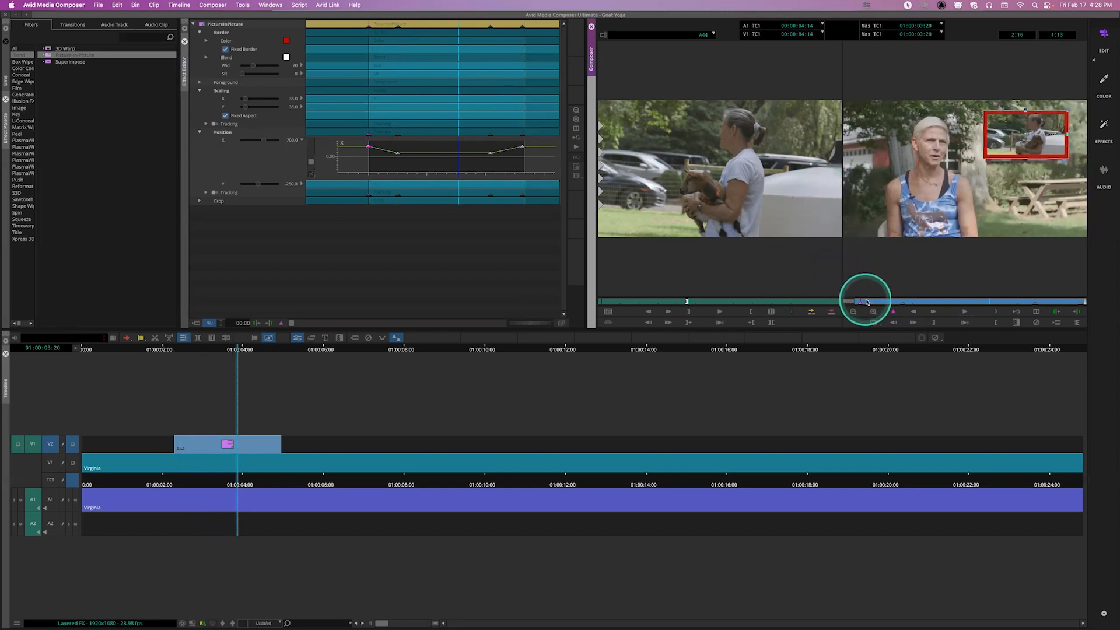
left_click(849, 302)
left_click(847, 302)
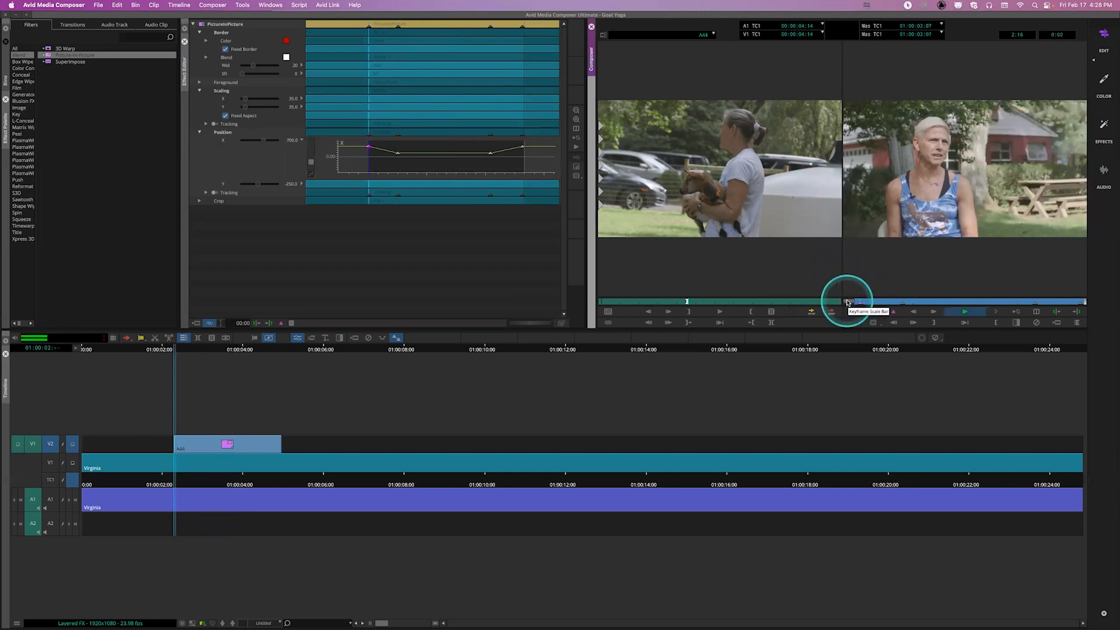
key("space")
left_click_drag(872, 303, 851, 304)
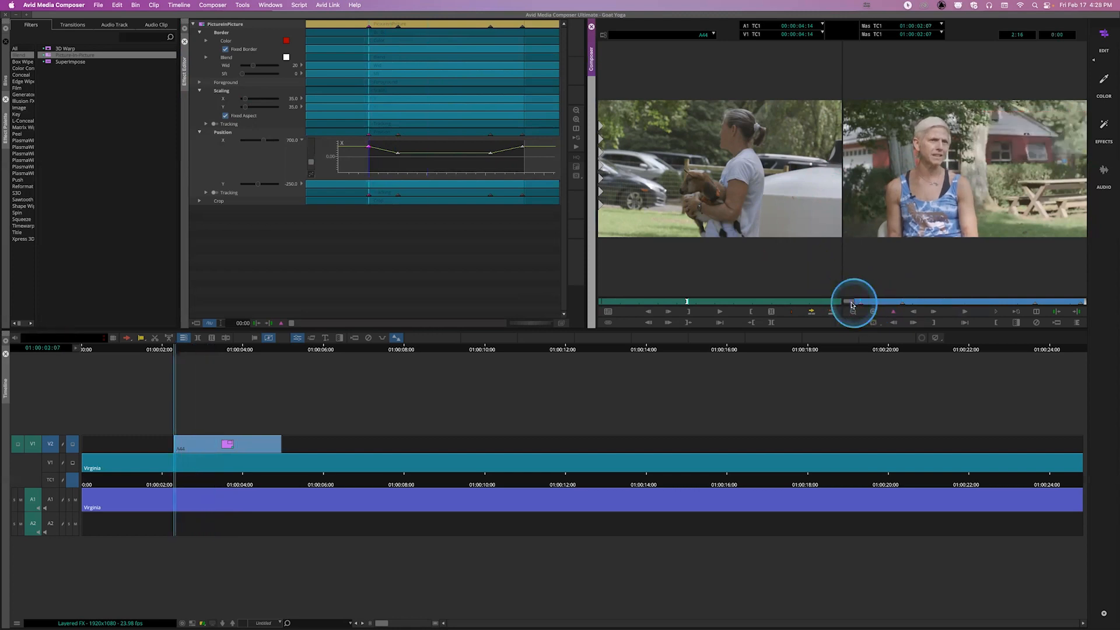
key("space")
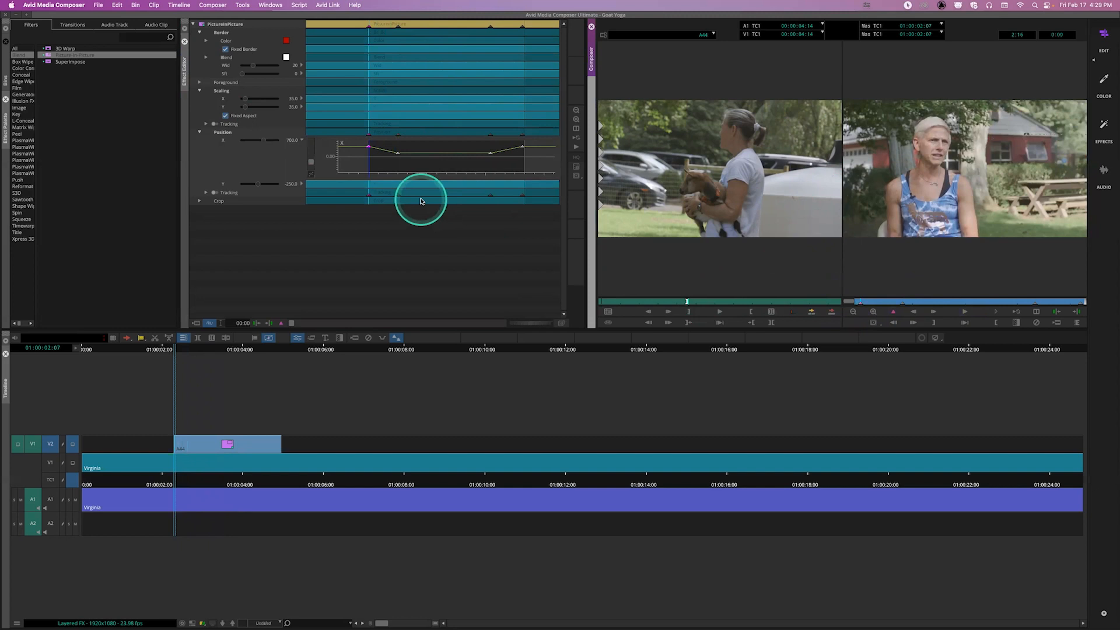
Check the interpolation type of the Position X keyframe at 01:00:02:19.
left_click(398, 155)
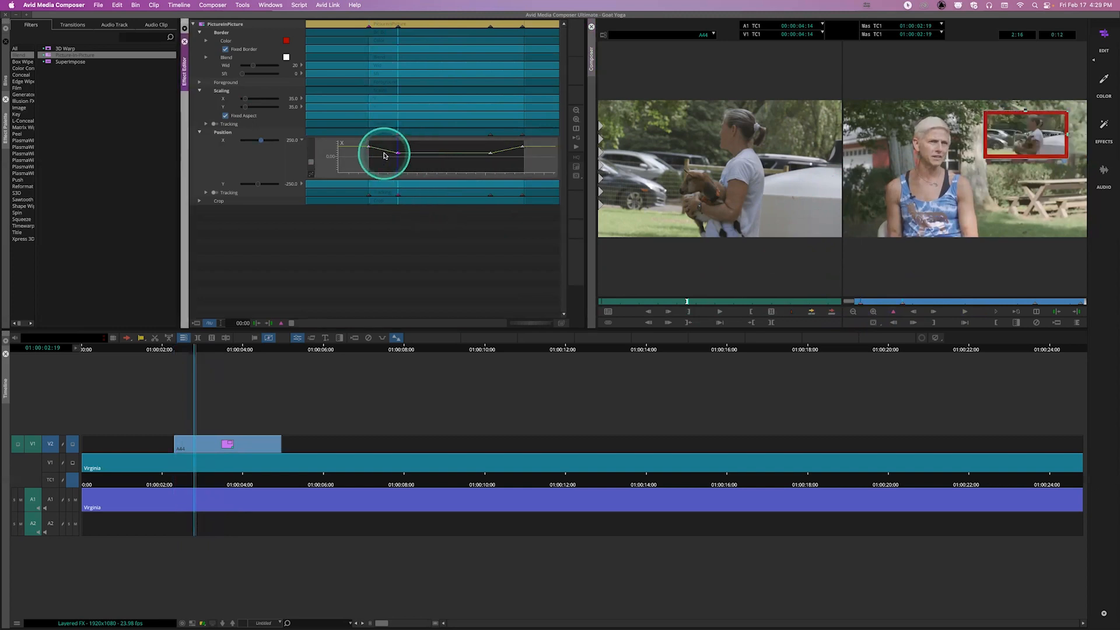
right_click(385, 155)
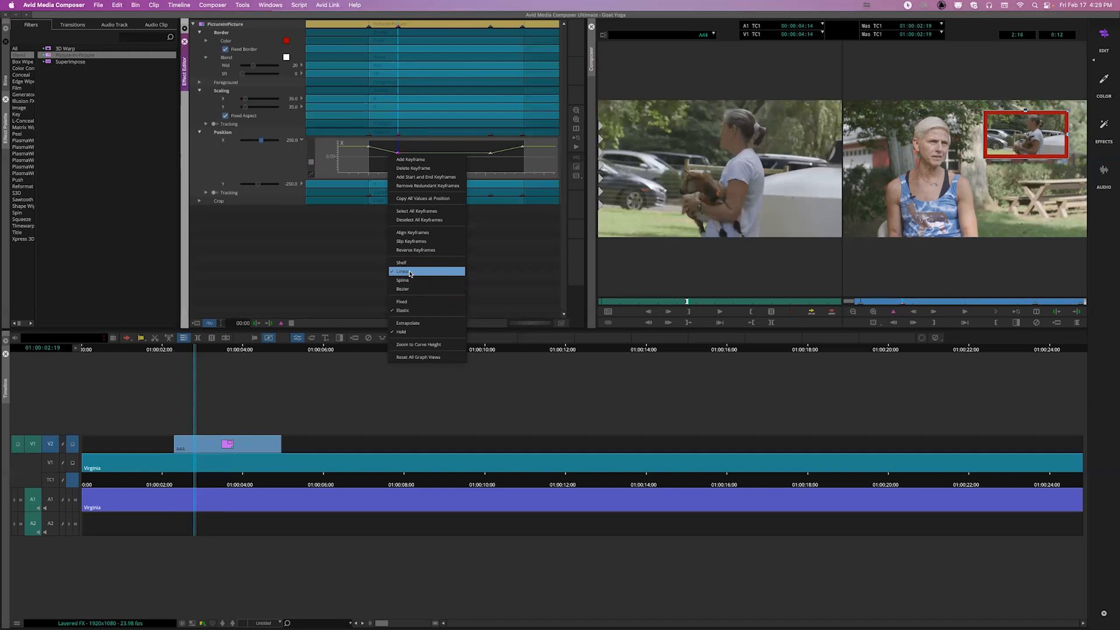
left_click(875, 295)
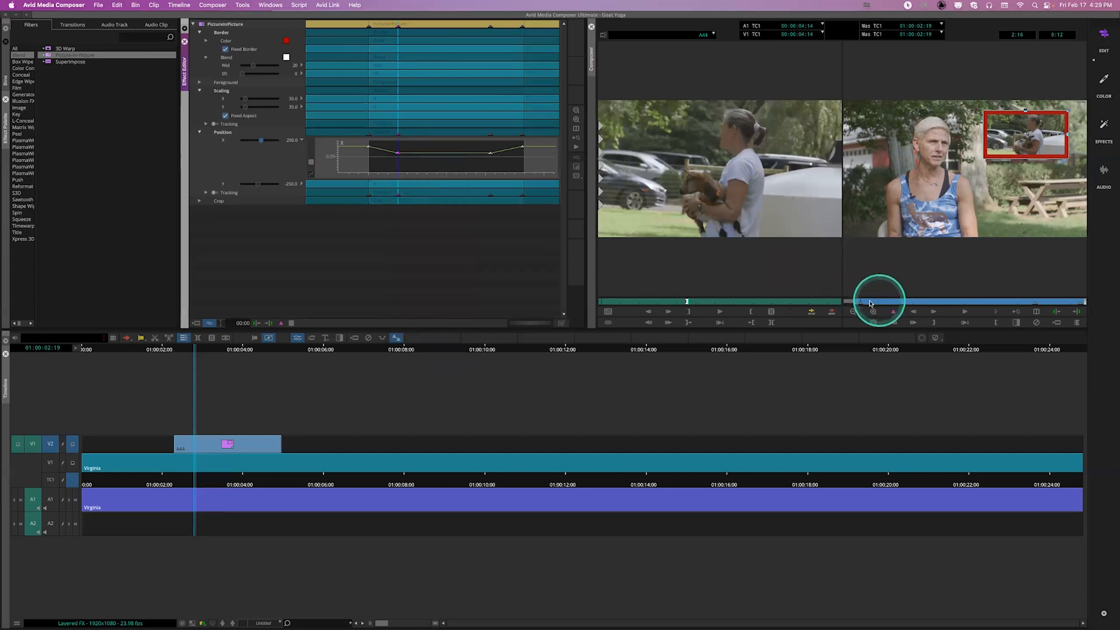
Replay the effect from its start to examine the motion with Linear interpolation.
left_click(841, 303)
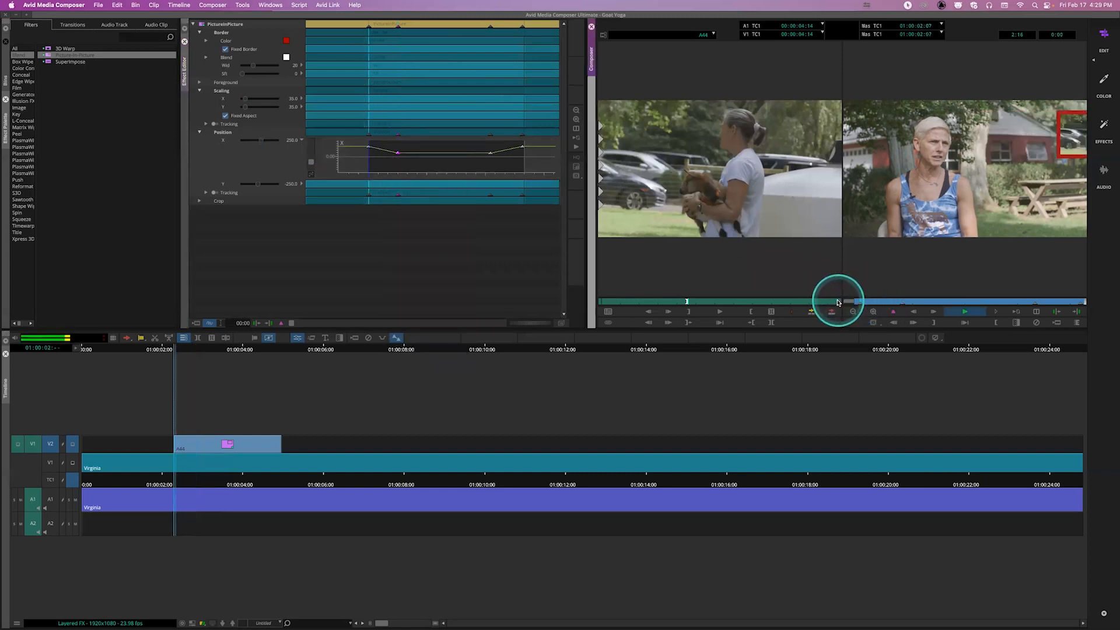
key("space")
key("space")
left_click(852, 303)
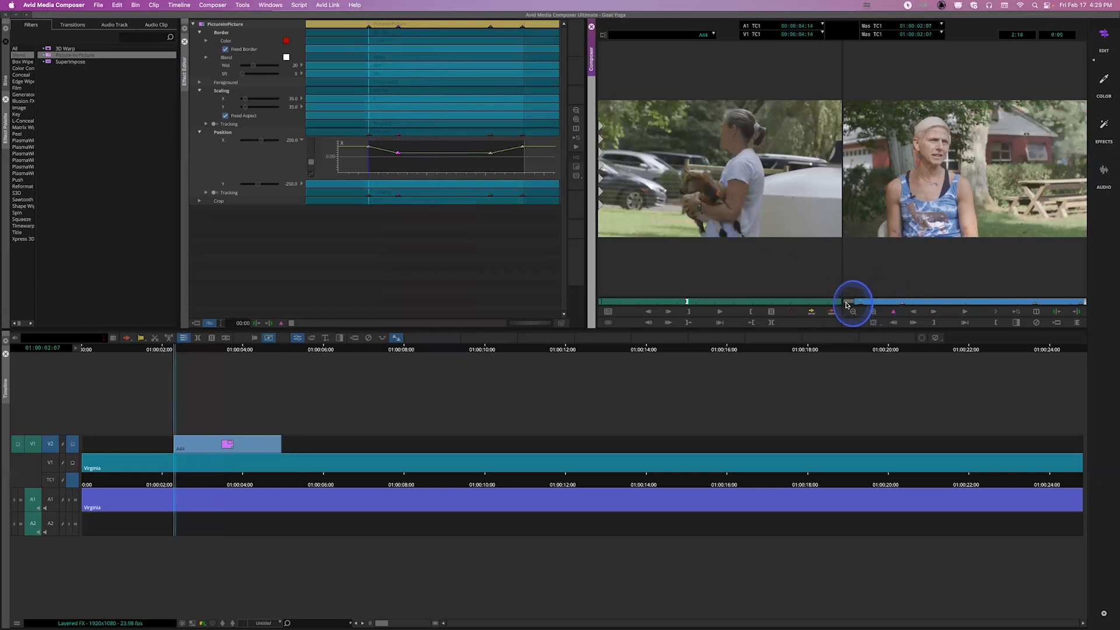
key("space")
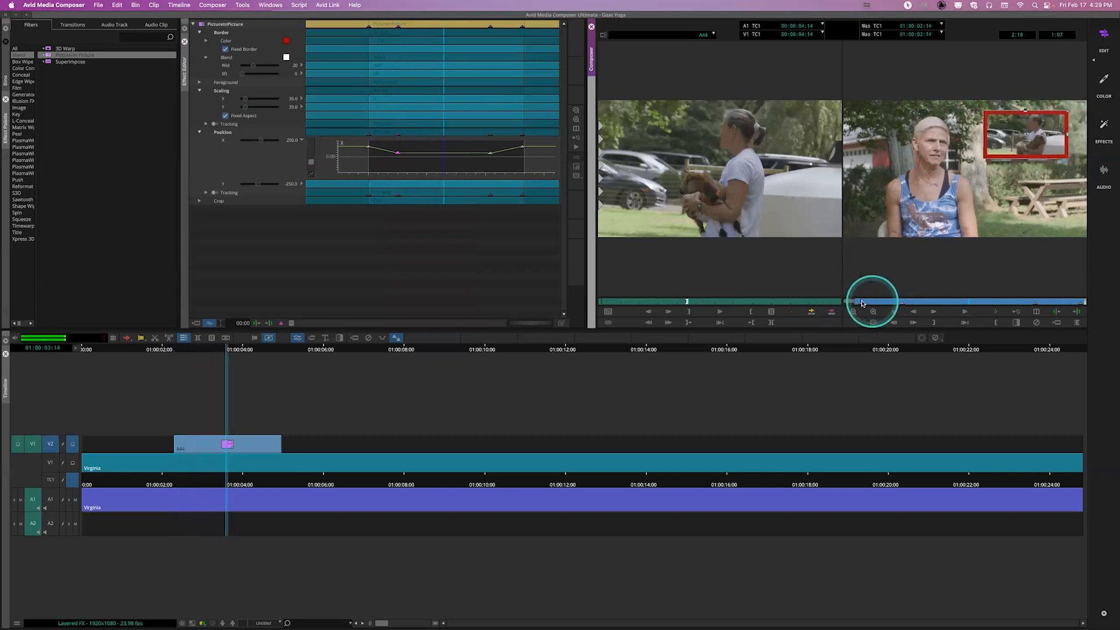
left_click(847, 305)
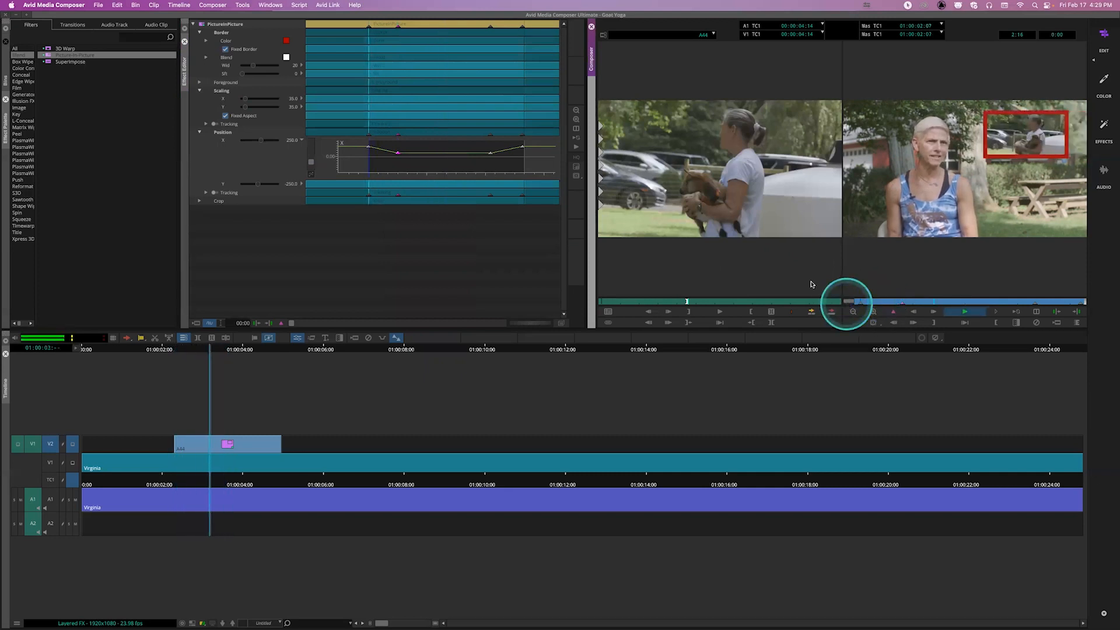
key("space")
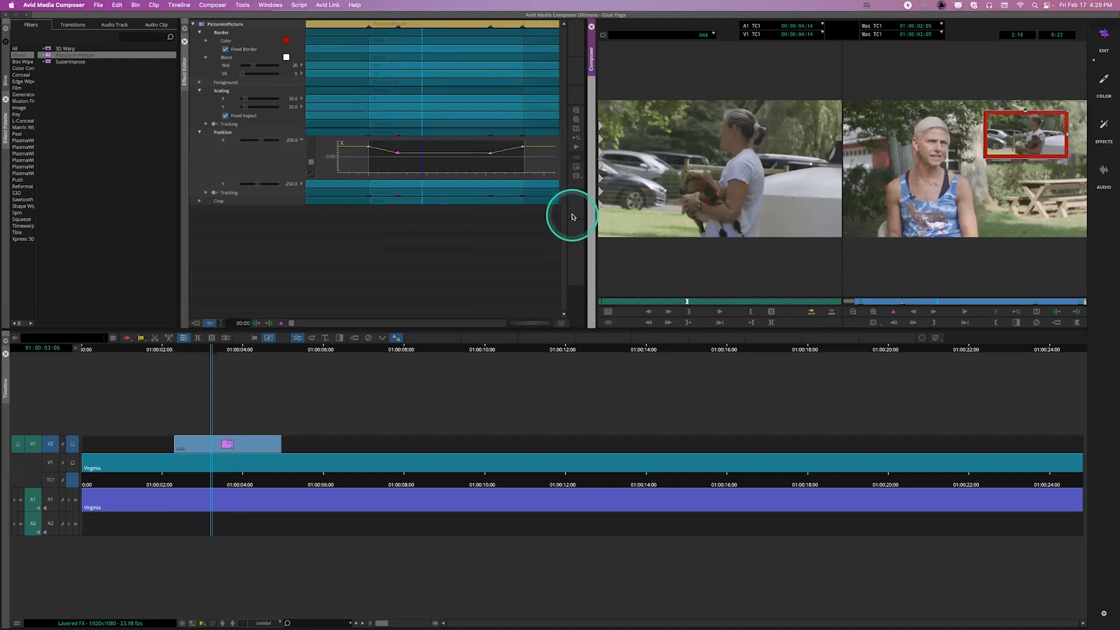
Change the Position X curve's interpolation to Spline.
right_click(398, 156)
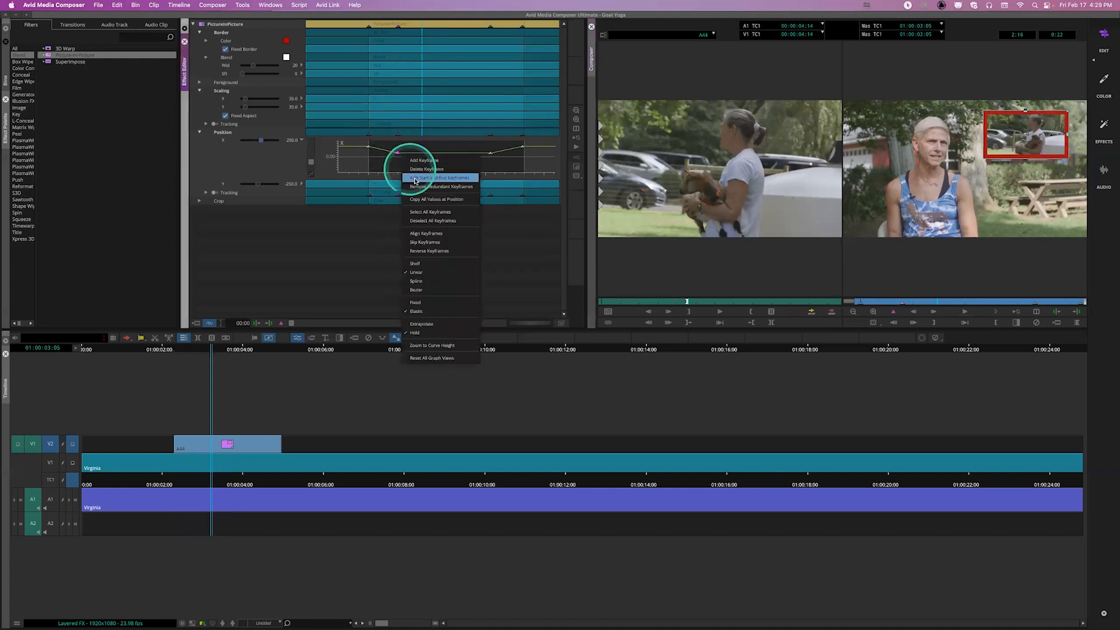
left_click(454, 281)
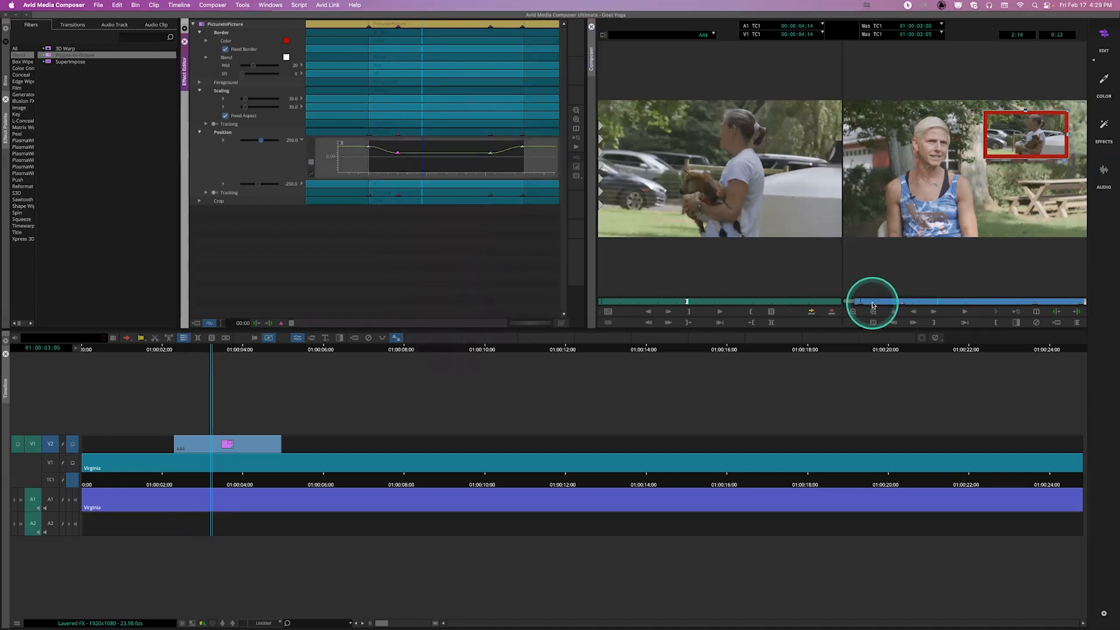
Play the effect from its start to examine the motion with Spline interpolation.
left_click(849, 302)
left_click(372, 147)
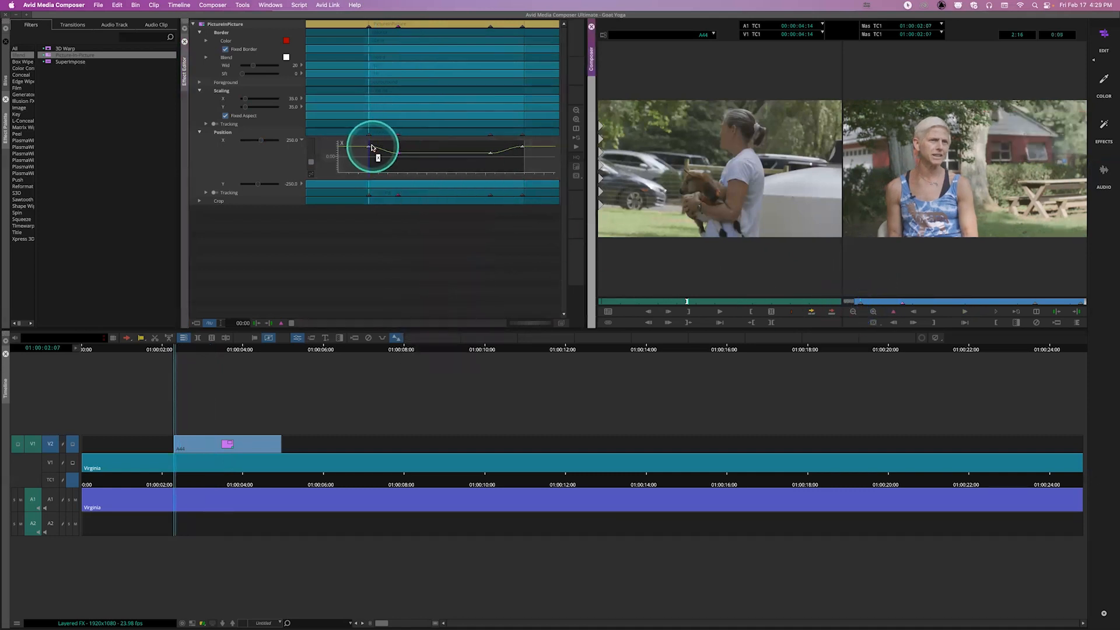
left_click(397, 153)
left_click(708, 267)
key("space")
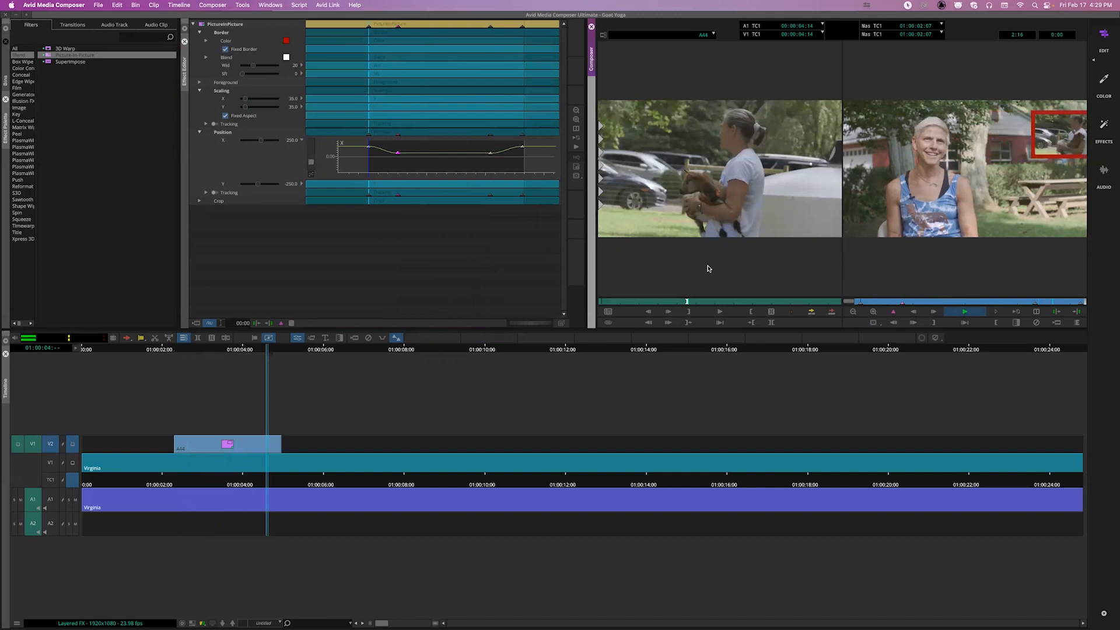
left_click(872, 280)
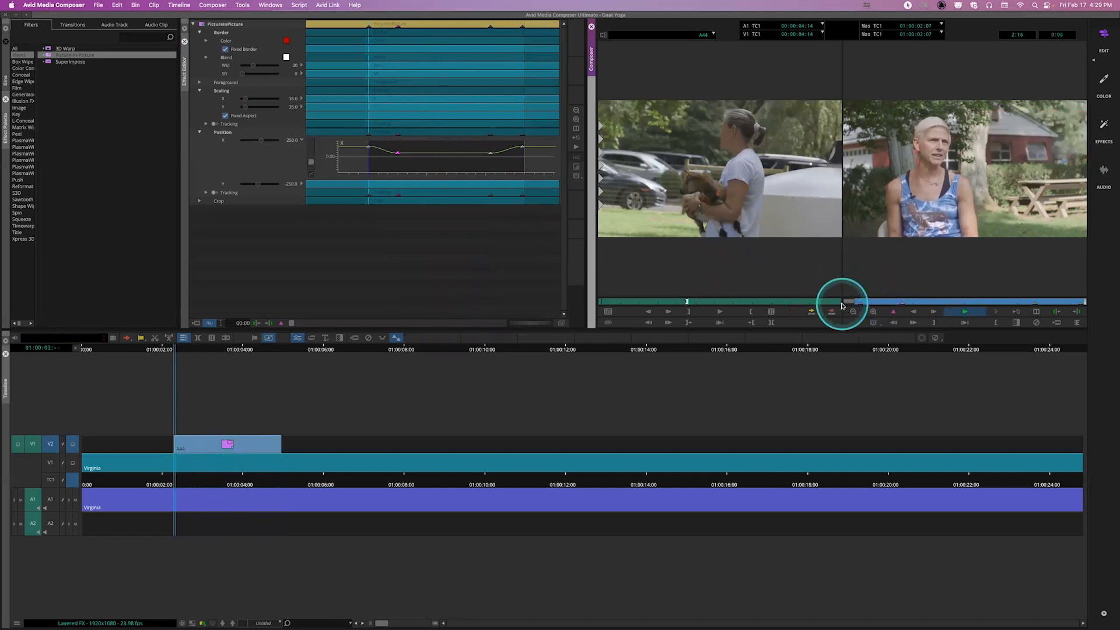
key("space")
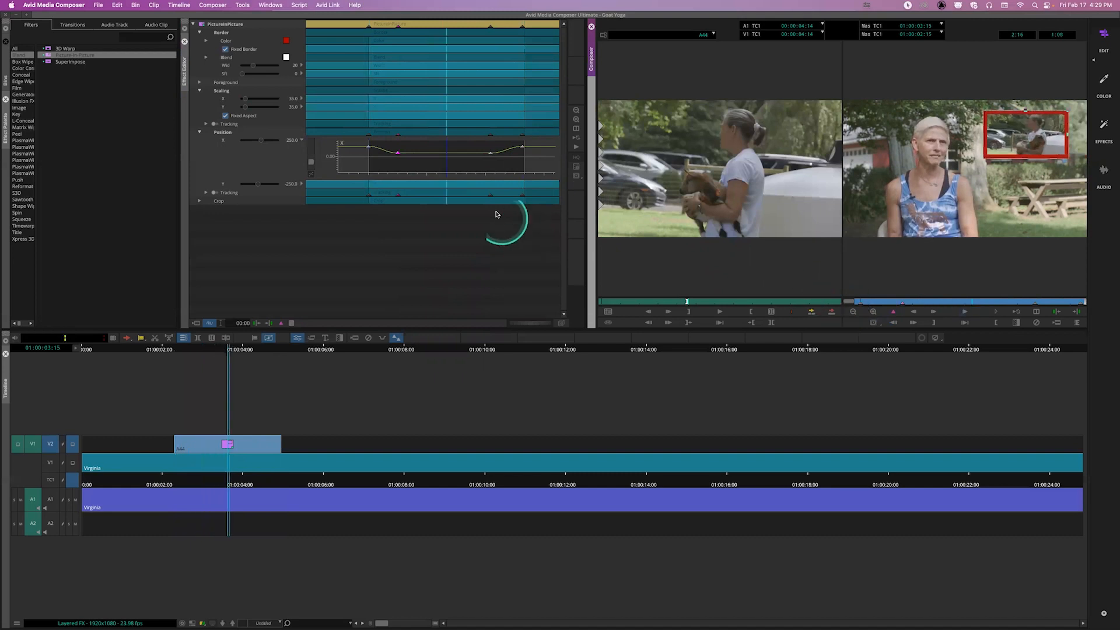
Select the first Position X keyframe, then enlarge the graph's height and vertical scale.
left_click(368, 146)
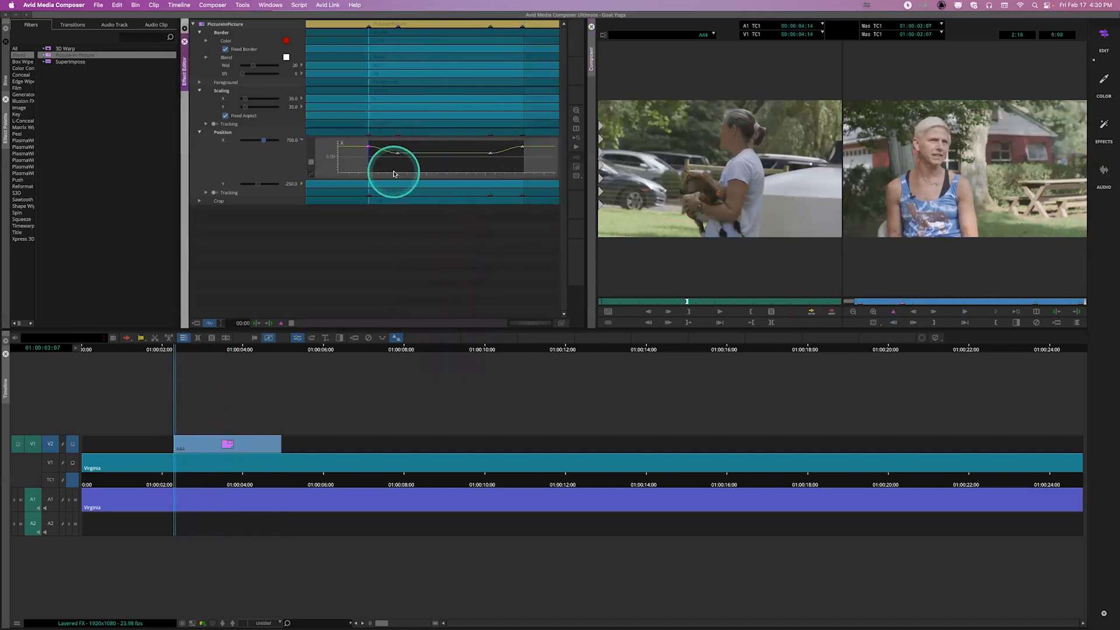
left_click(311, 163)
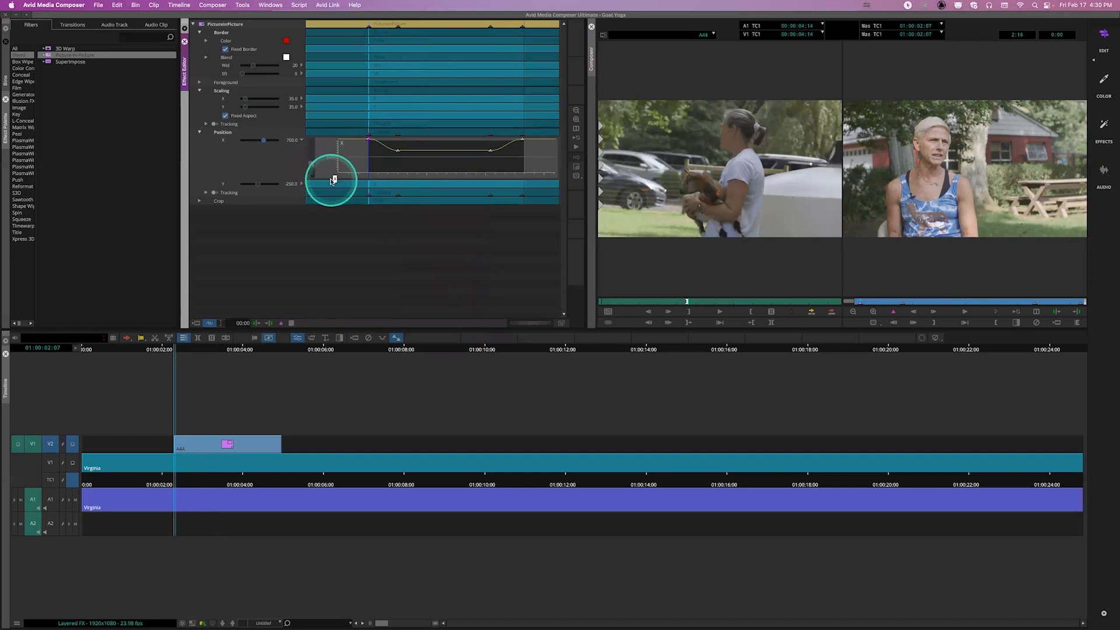
left_click_drag(338, 207, 353, 243)
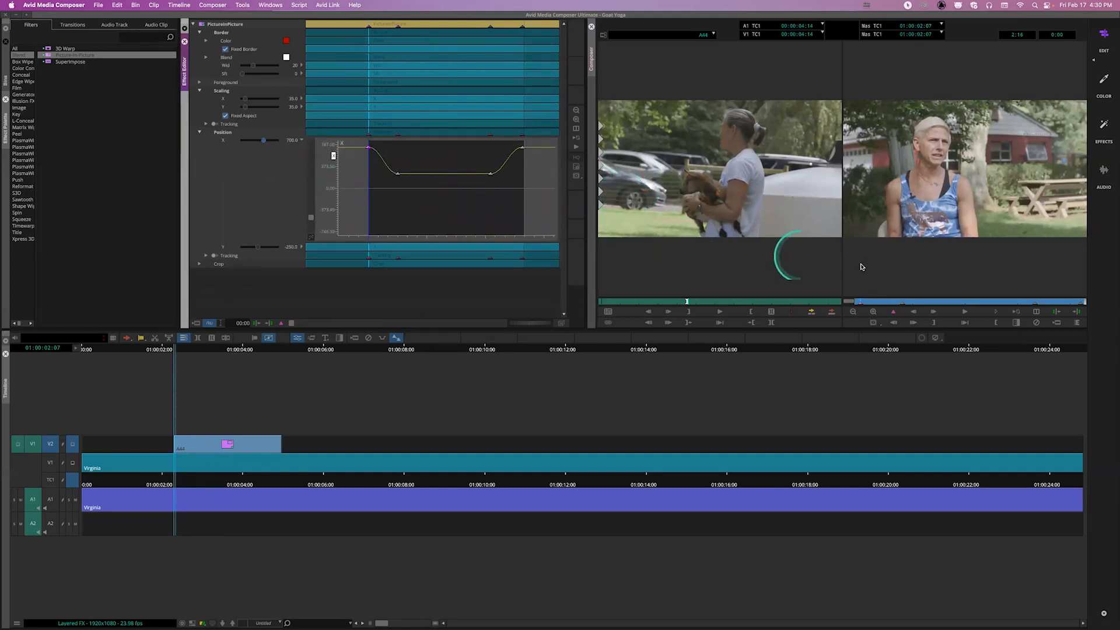
Change the Position X curve to Bezier and lengthen the first keyframe's outgoing handle, then start playback from the beginning of the effect.
right_click(397, 174)
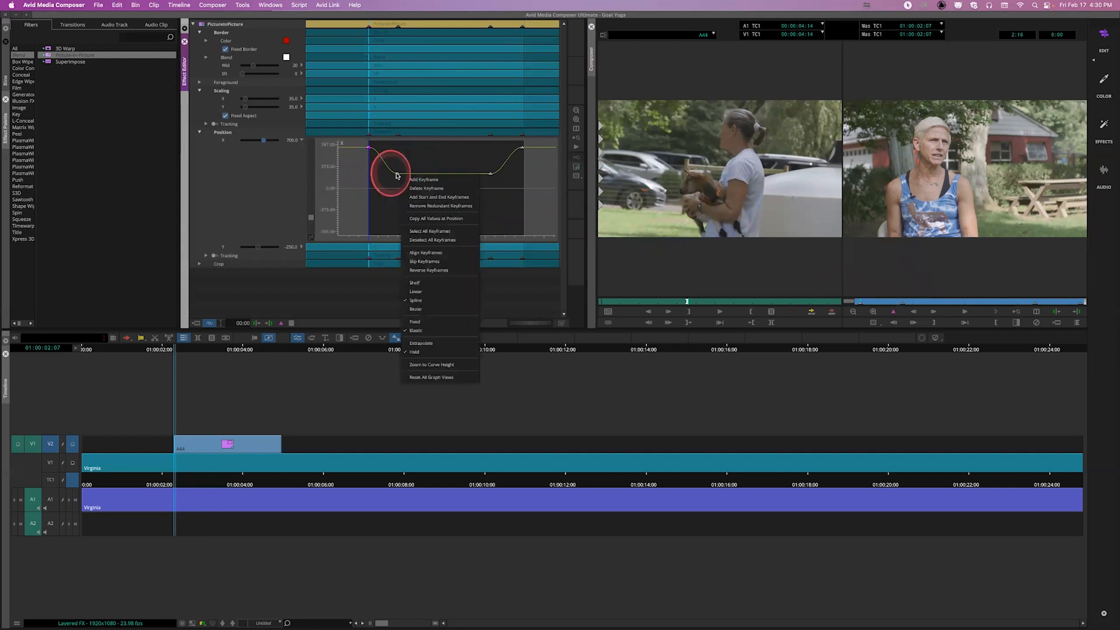
left_click(442, 313)
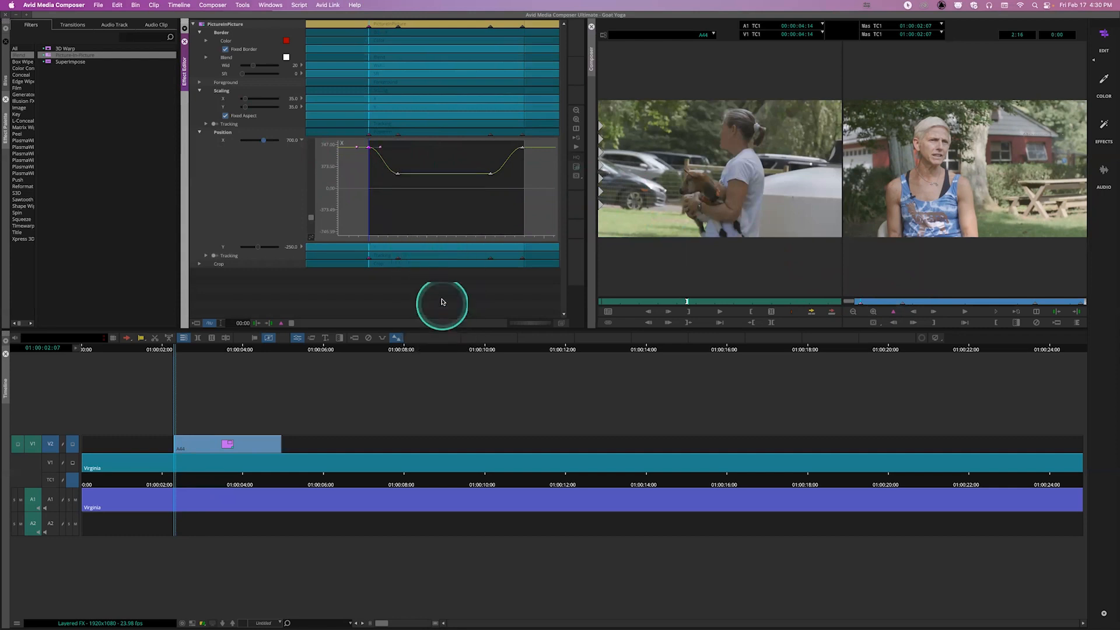
left_click_drag(381, 149, 384, 151)
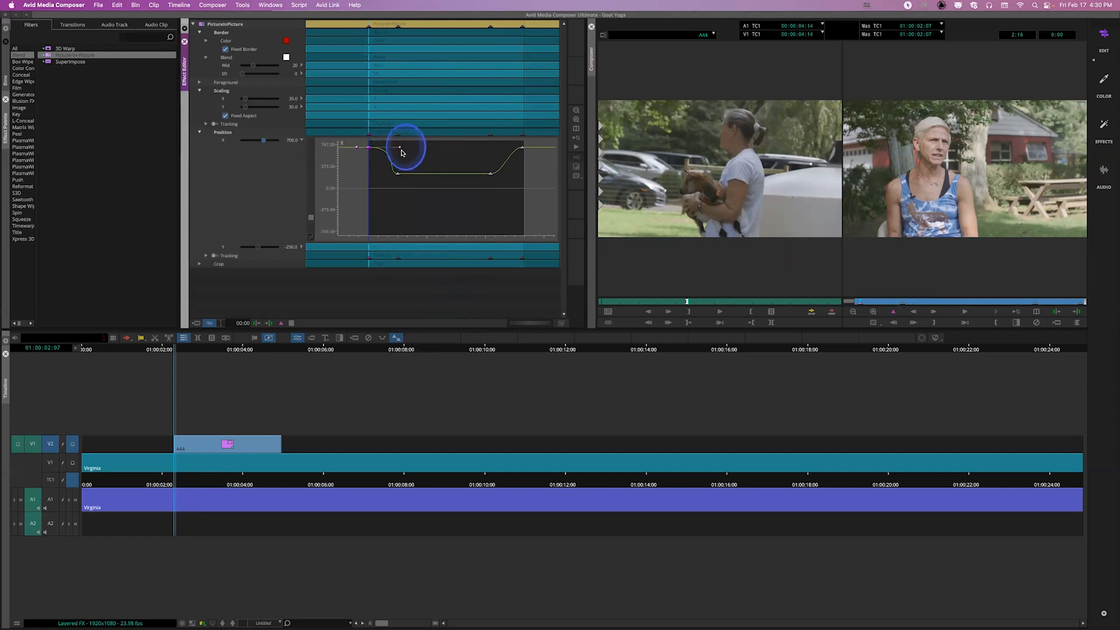
left_click(862, 301)
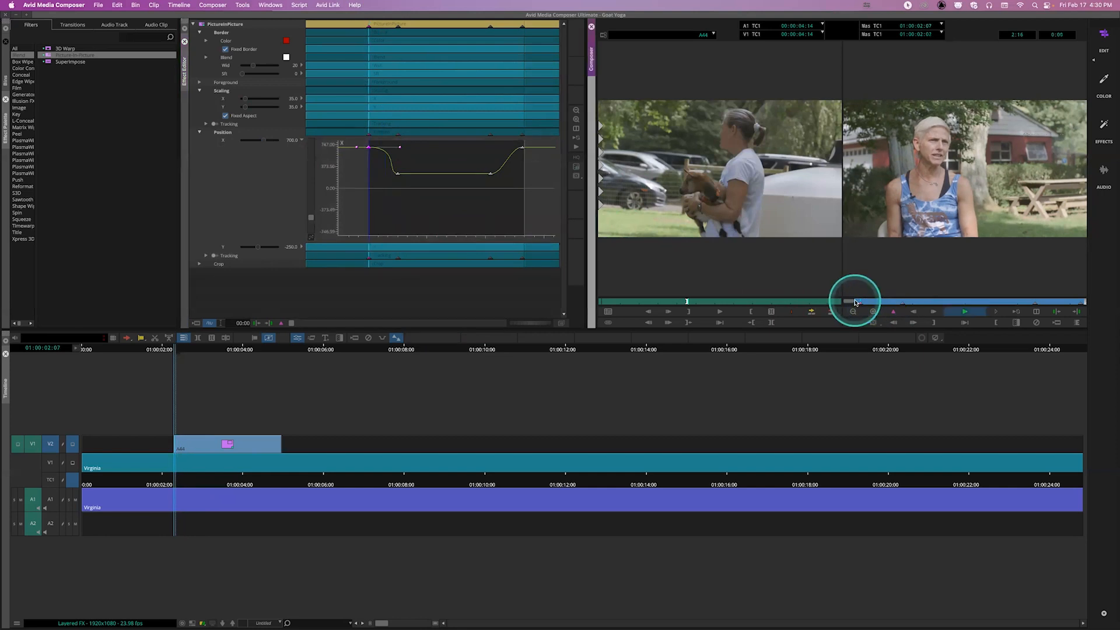
Play the effect from its start to examine the Position X motion with Bezier interpolation, then return to the effect's beginning.
mouse_move(855, 302)
left_mouse_down()
mouse_move(880, 302)
mouse_move(856, 301)
left_mouse_up()
key("space")
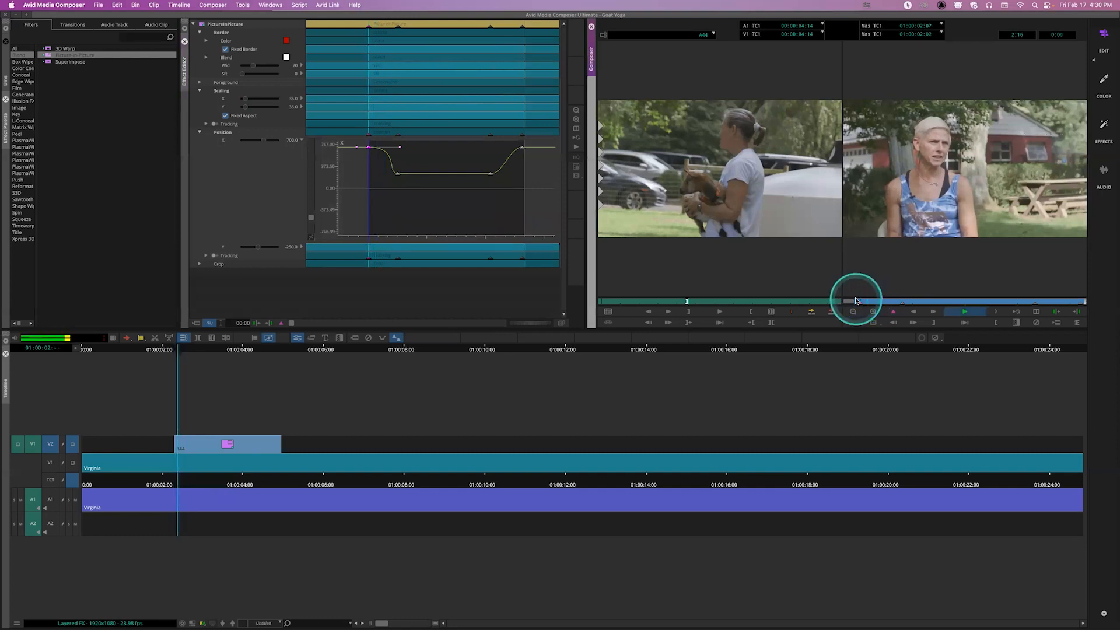
key("space")
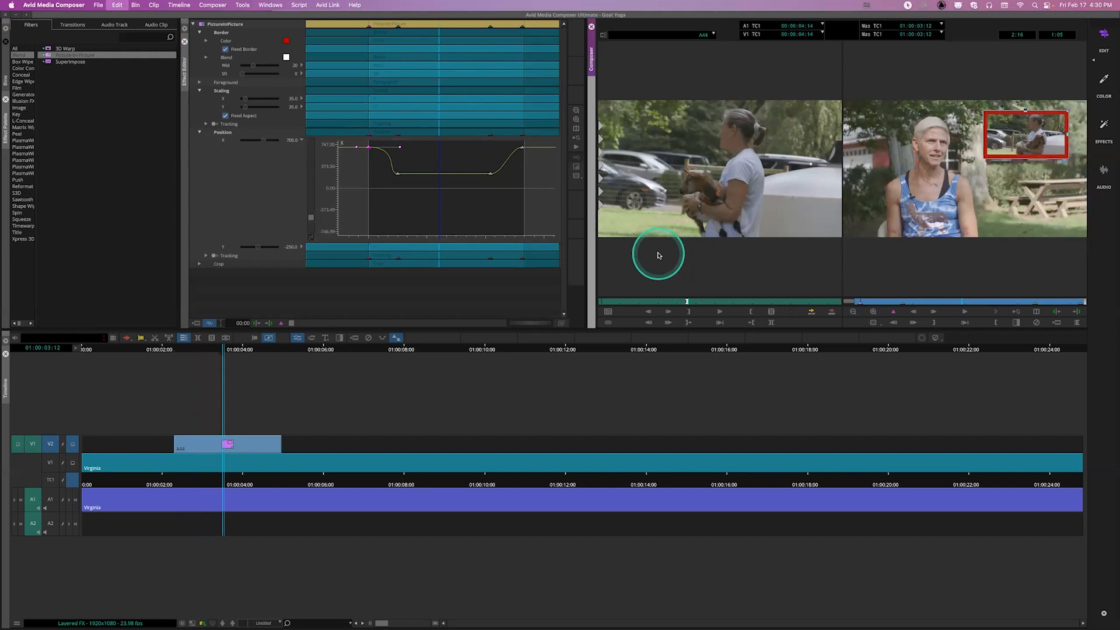
key("a")
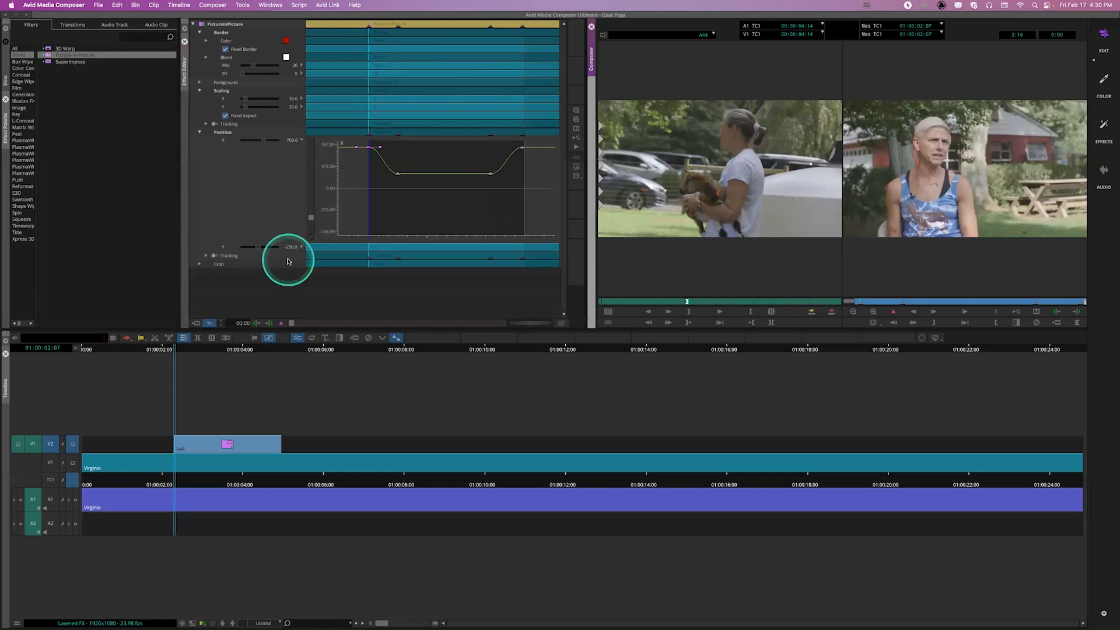
Replace the V2 clip's effect with a default Picture-in-Picture, positioning the inset at X 250, Y -250 and scaling it to about 35.
left_click_drag(48, 56, 220, 446)
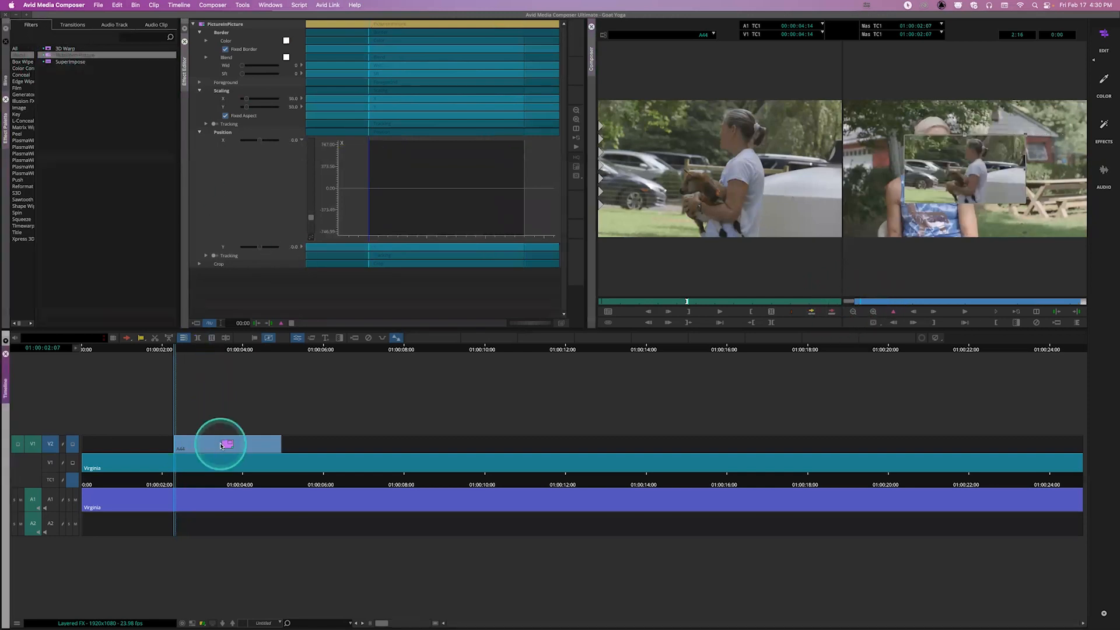
left_click(872, 303)
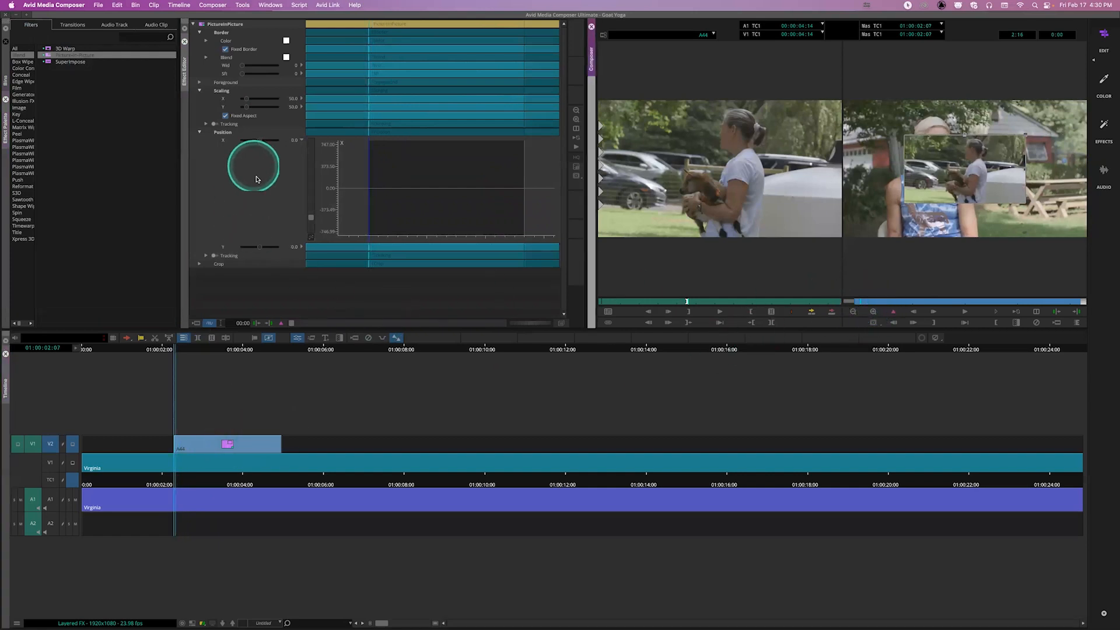
left_click(260, 142)
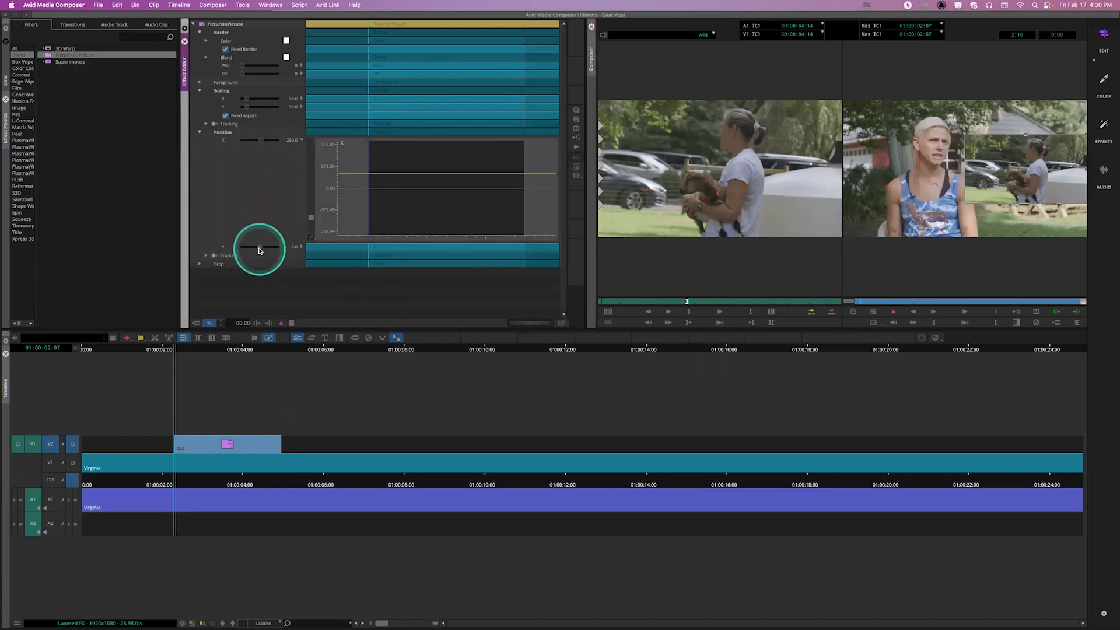
left_click_drag(264, 104, 243, 107)
Give the inset a border with a width of 17 and a blue color.
left_click_drag(240, 65, 253, 68)
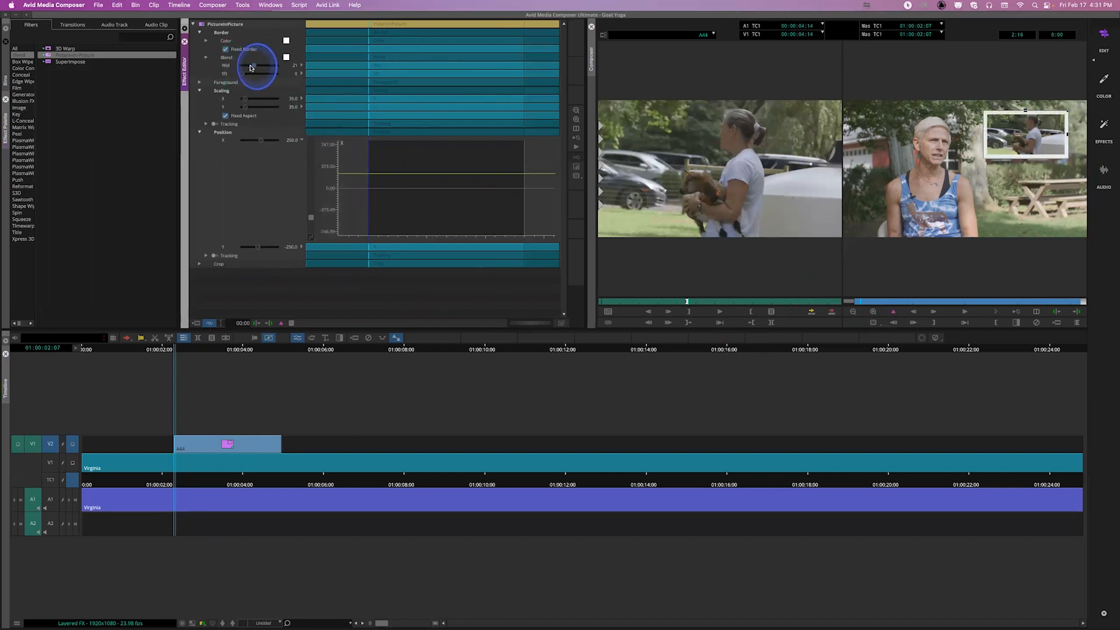
left_click_drag(286, 39, 525, 295)
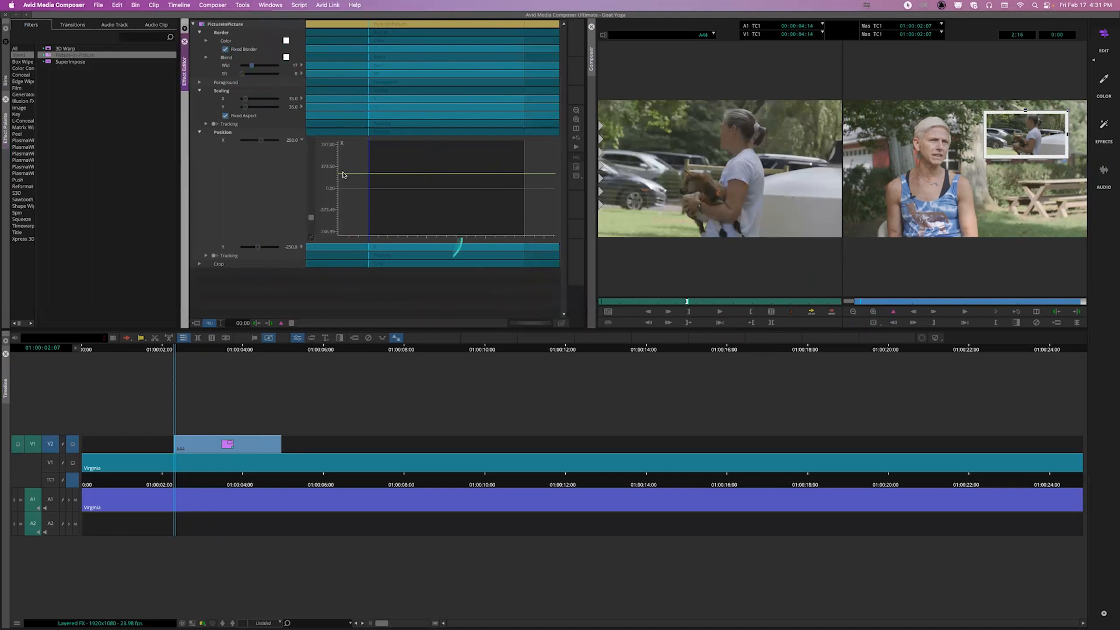
left_click(285, 40)
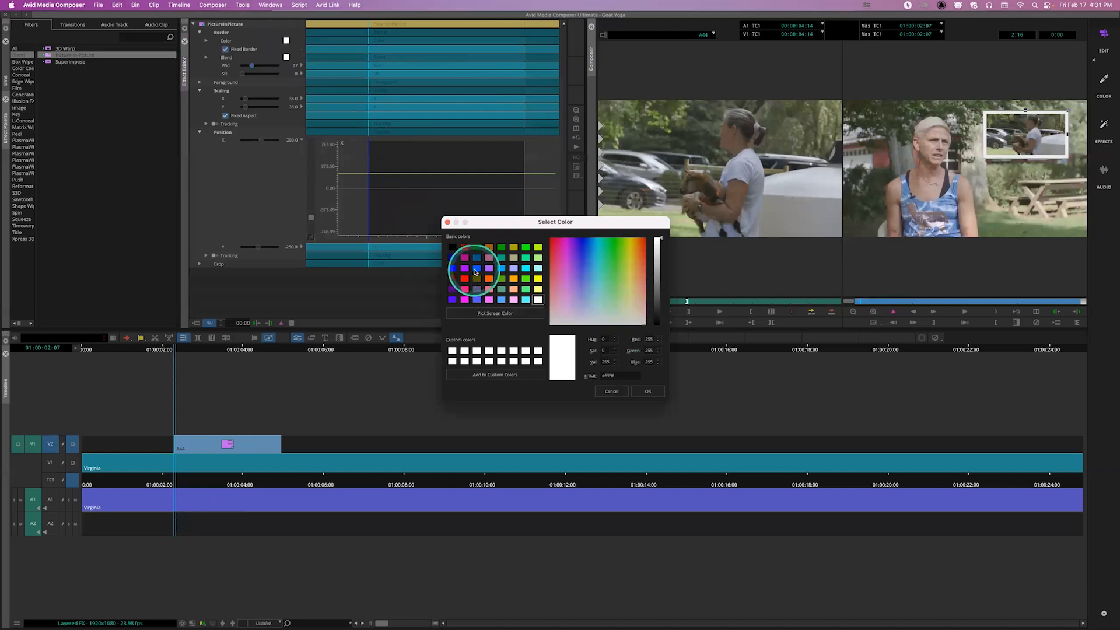
left_click(476, 269)
left_click(648, 390)
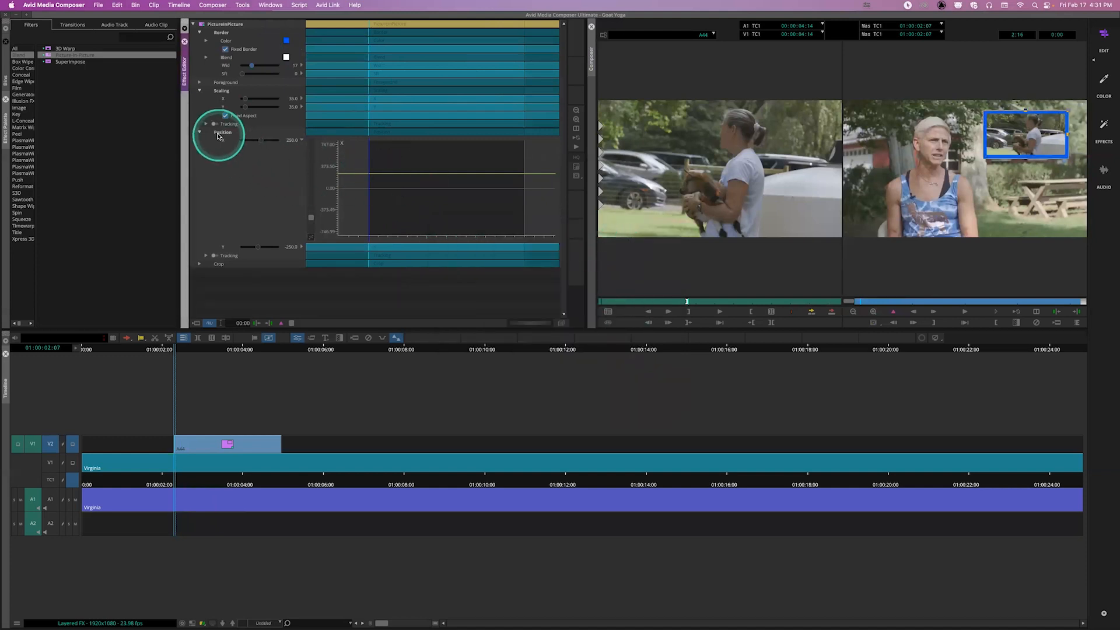
Add a keyframe to the Scaling group 20 frames after the start of the effect.
left_click(885, 318)
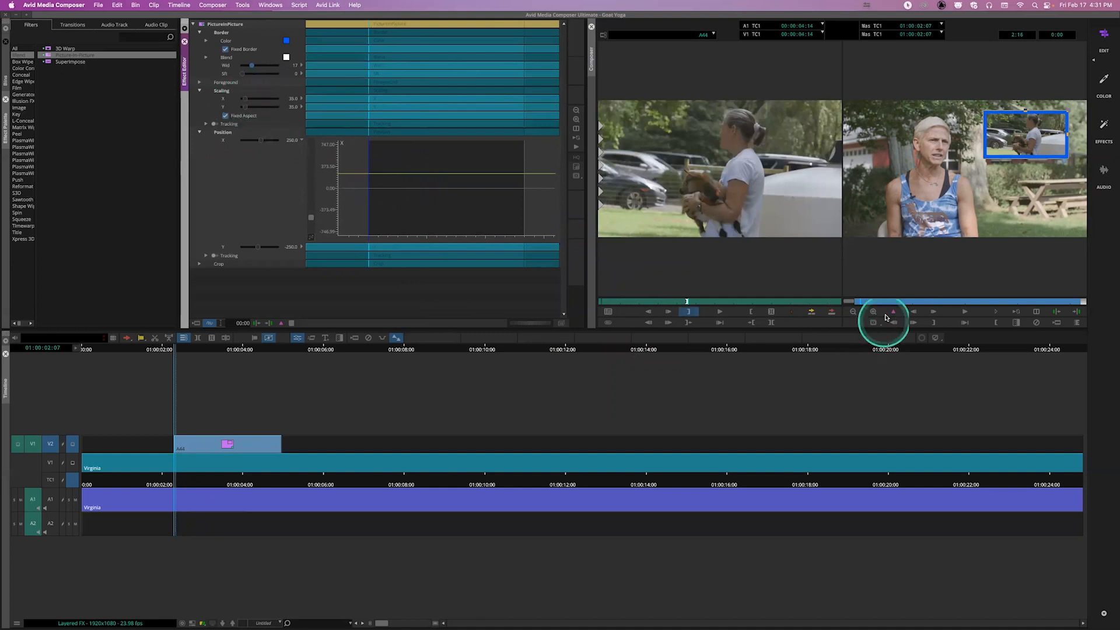
left_click(905, 309)
left_click(904, 311)
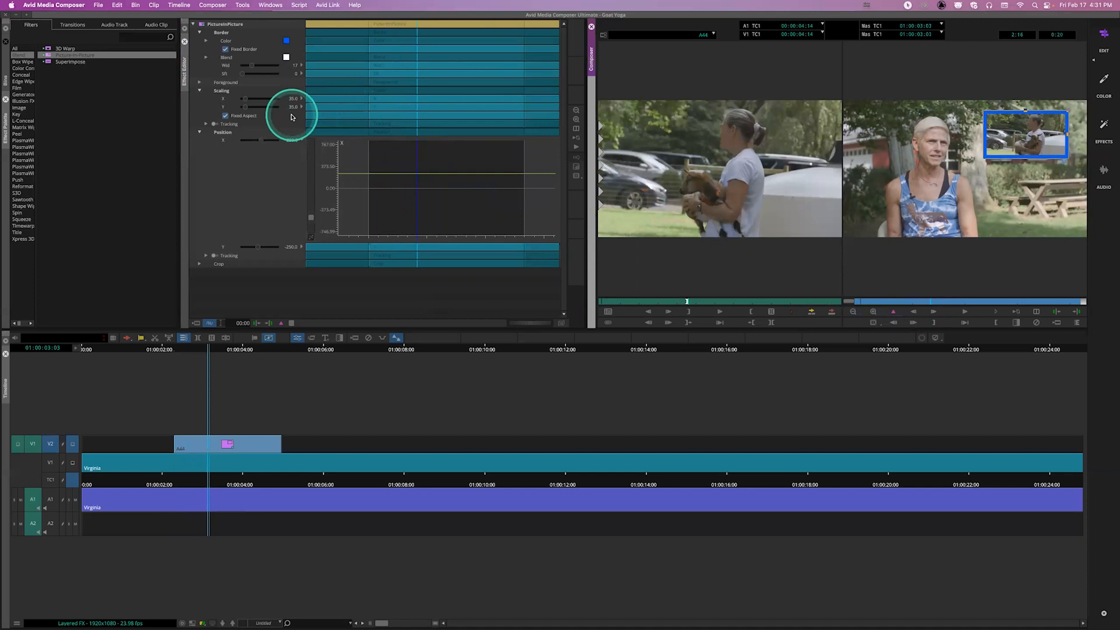
right_click(416, 94)
left_click(428, 100)
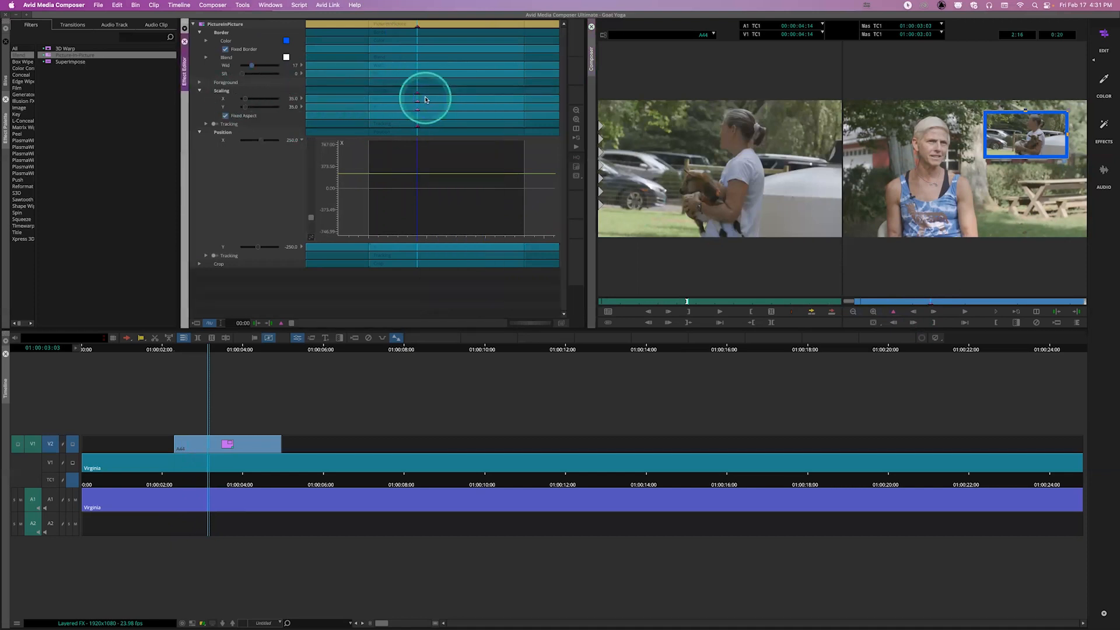
Add a Scaling keyframe at the effect's start with X and Y set to 0, then play the effect.
left_click_drag(407, 92, 367, 95)
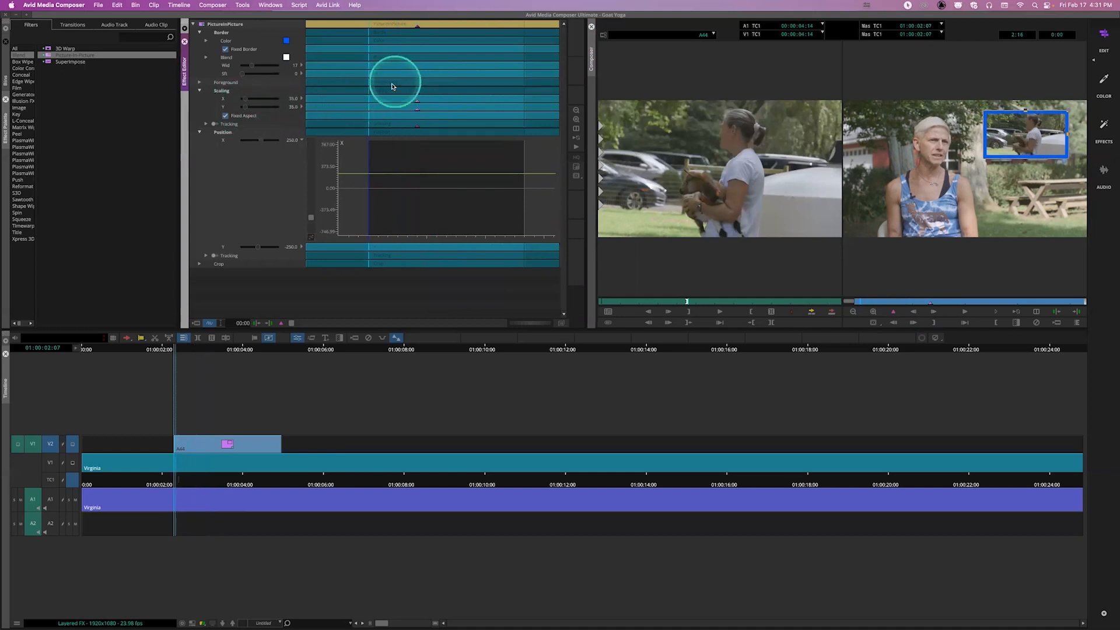
right_click(376, 94)
left_click(380, 97)
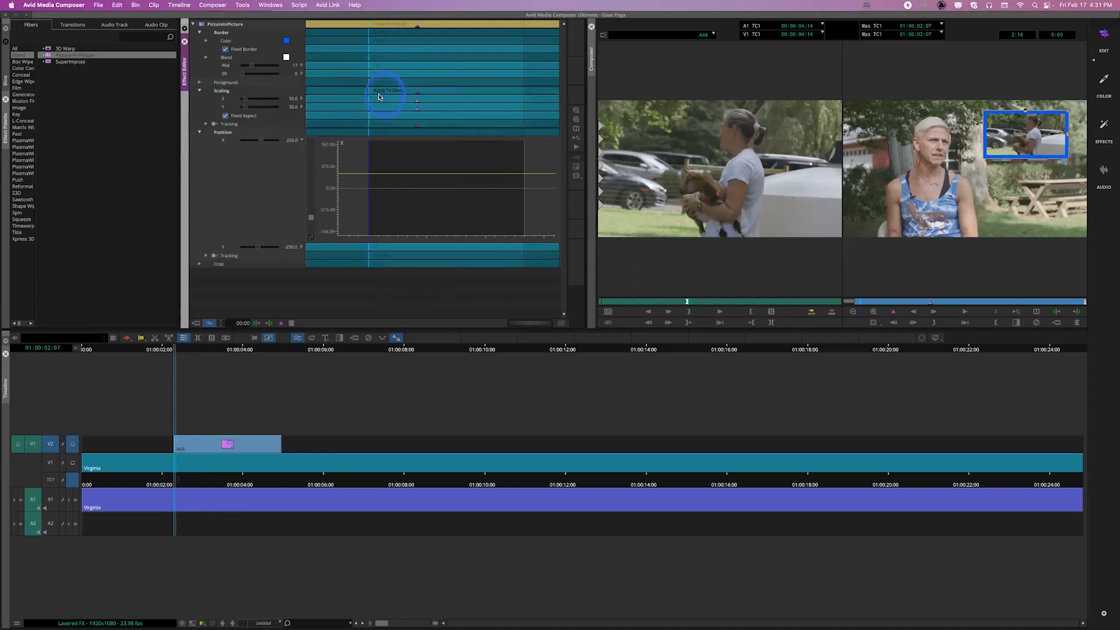
left_click_drag(233, 111, 221, 105)
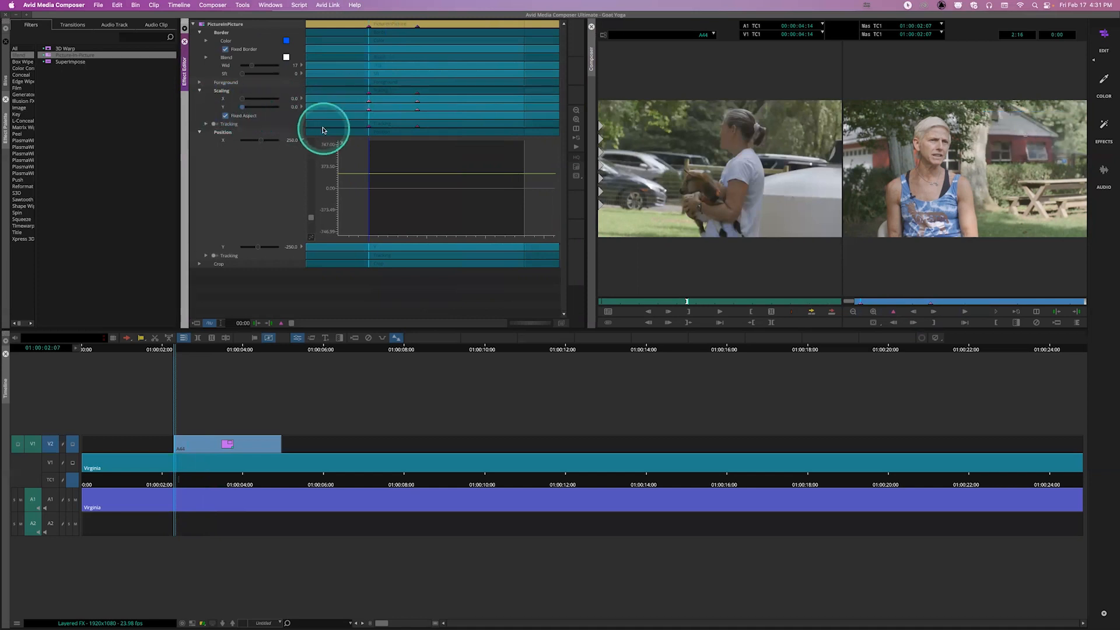
left_click(852, 299)
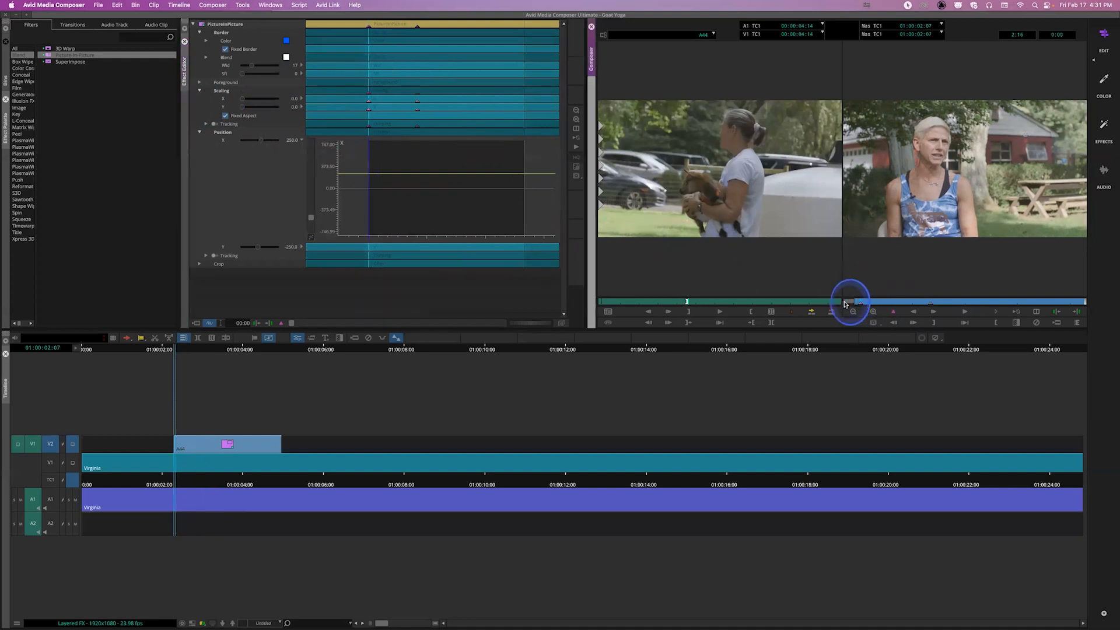
key("space")
Replace the Position X graph with the Scaling X and Y graphs and select the second keyframe on both curves.
left_click(262, 147)
left_click(301, 140)
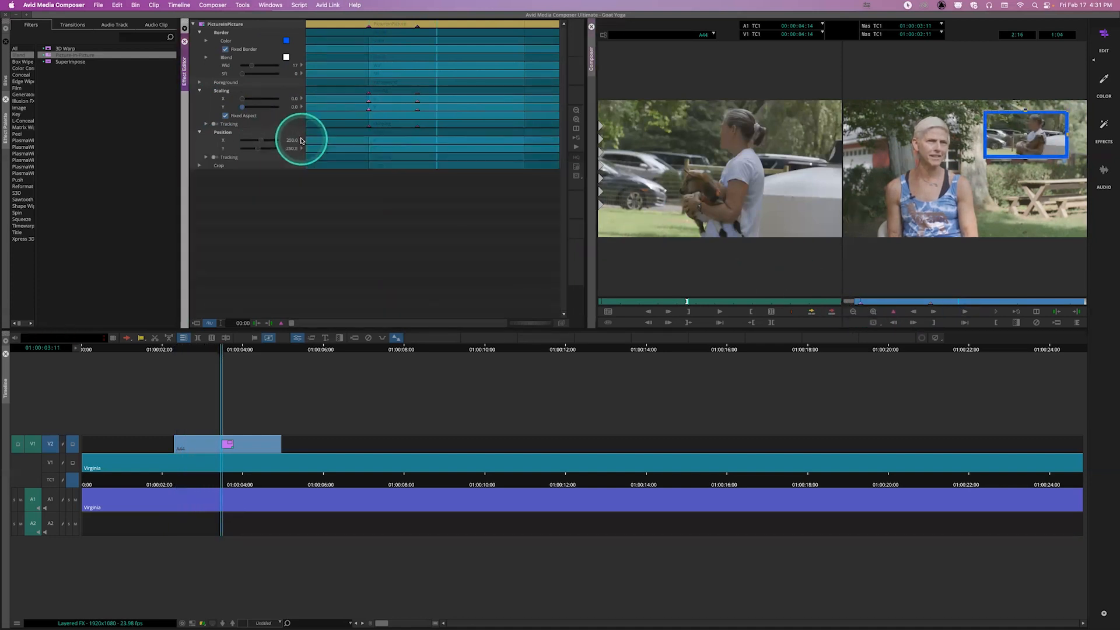
left_click(301, 100)
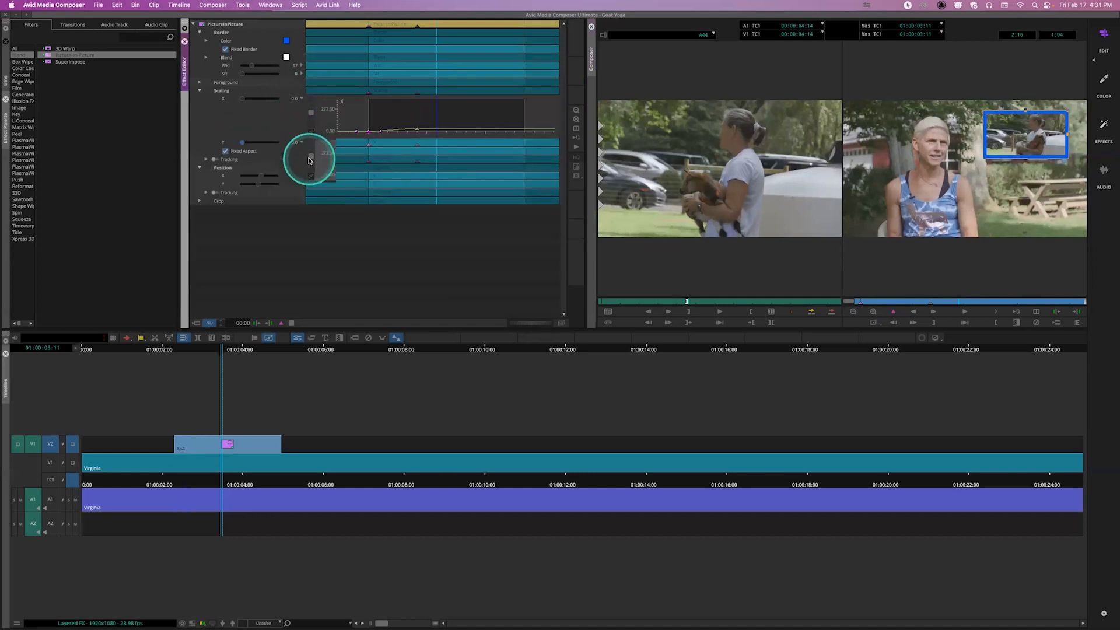
left_click(311, 159)
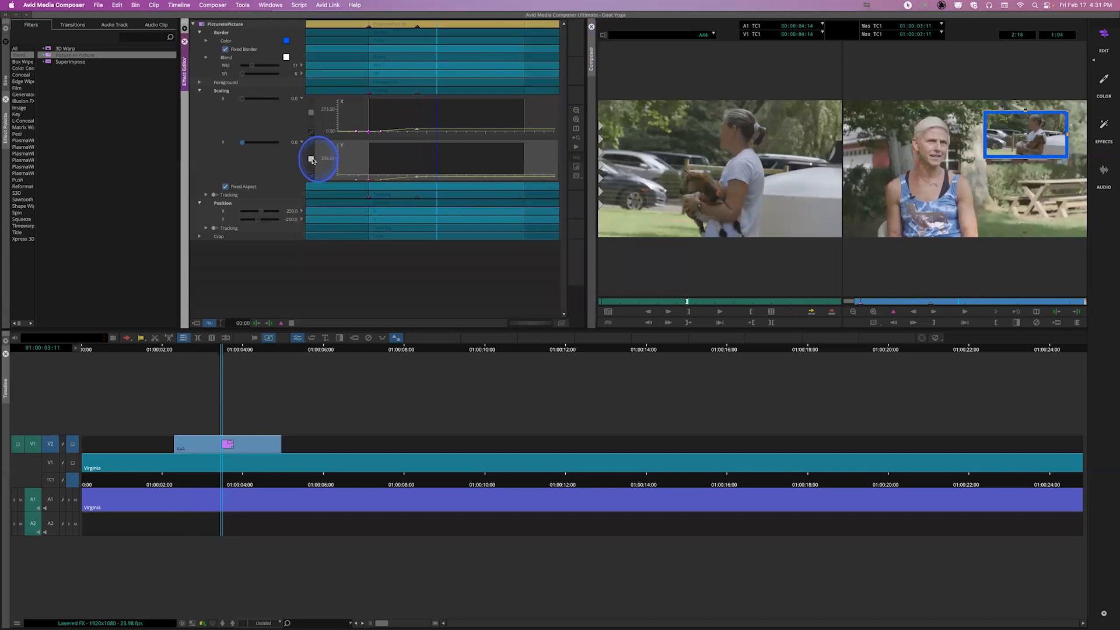
left_click(351, 167)
left_click(361, 158)
left_click_drag(364, 157, 386, 160)
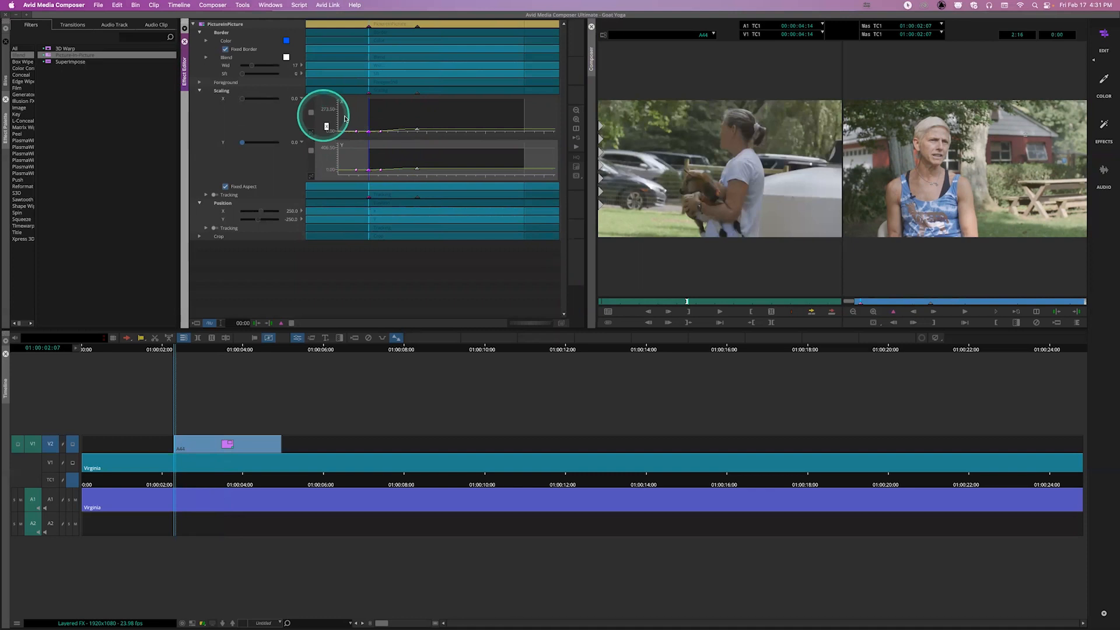
left_click(416, 131)
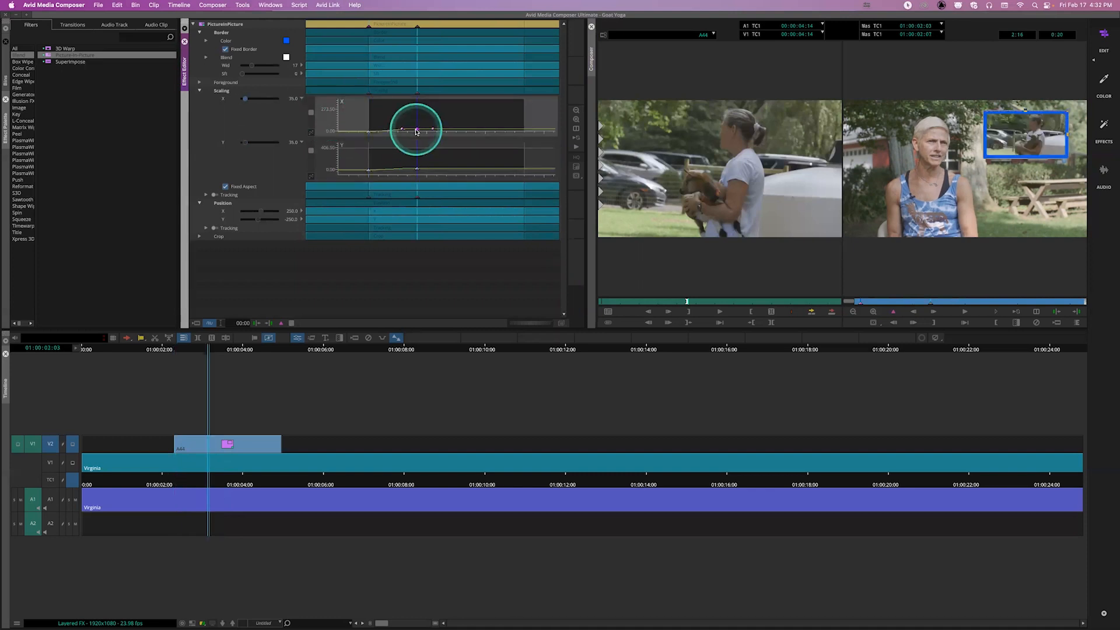
left_click(417, 171)
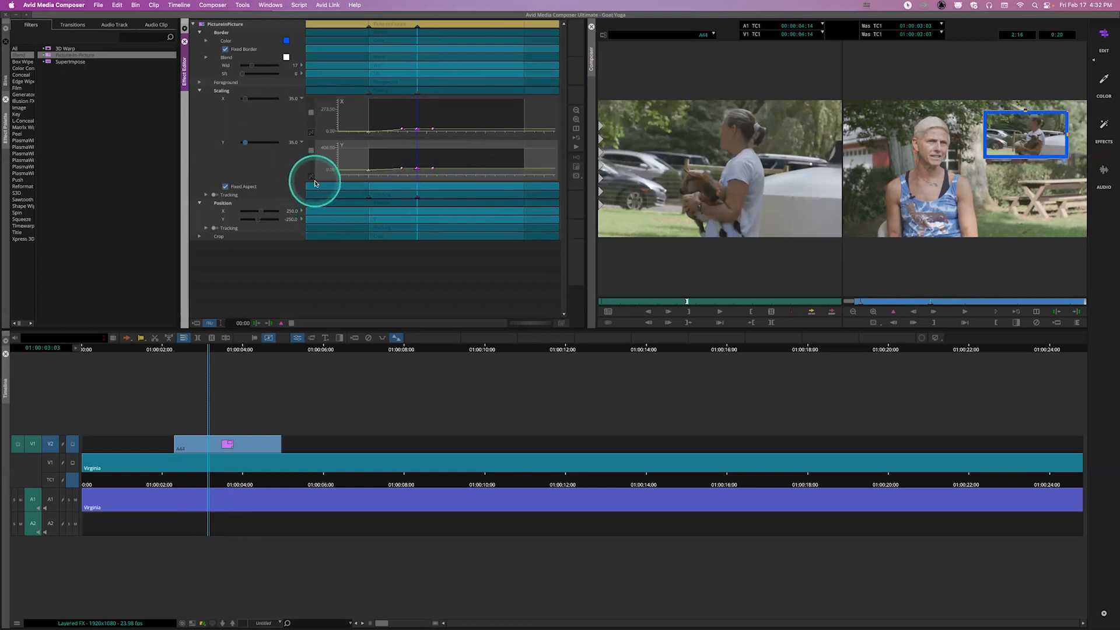
Enlarge both Scaling graphs, then raise the second keyframe's incoming Bezier handle above the curve to create an overshoot.
left_click_drag(314, 181, 327, 255)
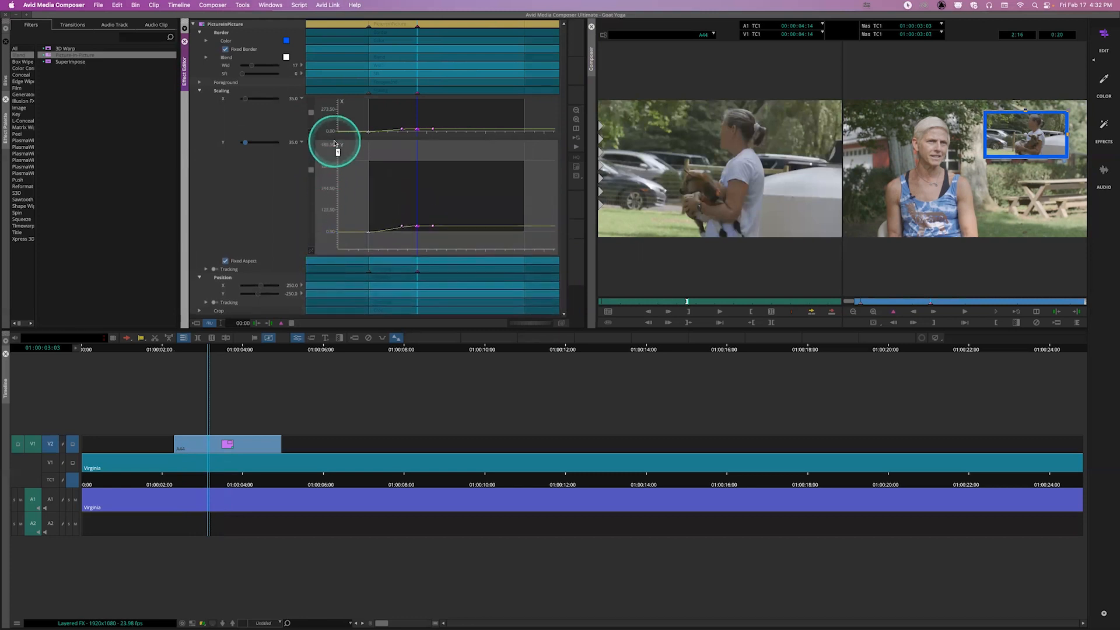
left_click_drag(334, 136, 347, 198)
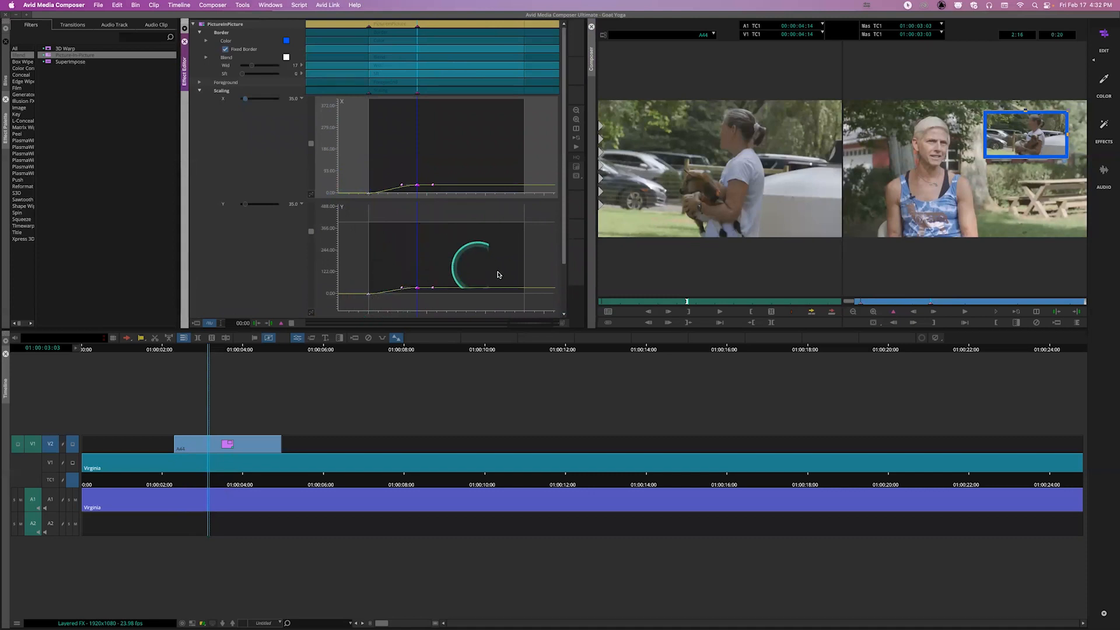
left_click_drag(564, 252, 569, 299)
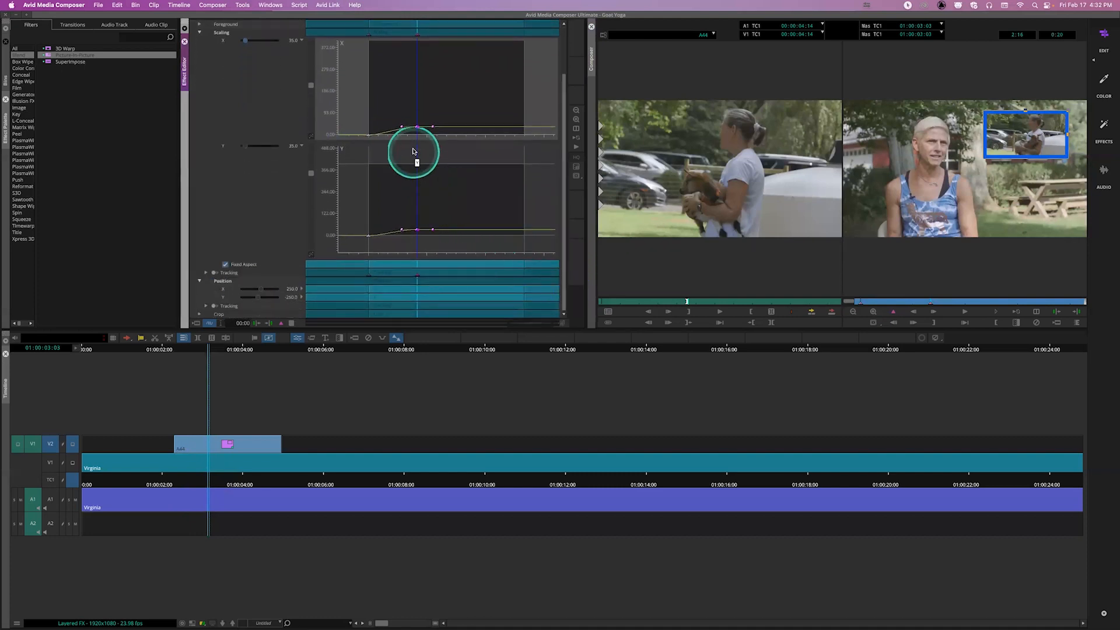
left_click_drag(402, 127, 409, 127)
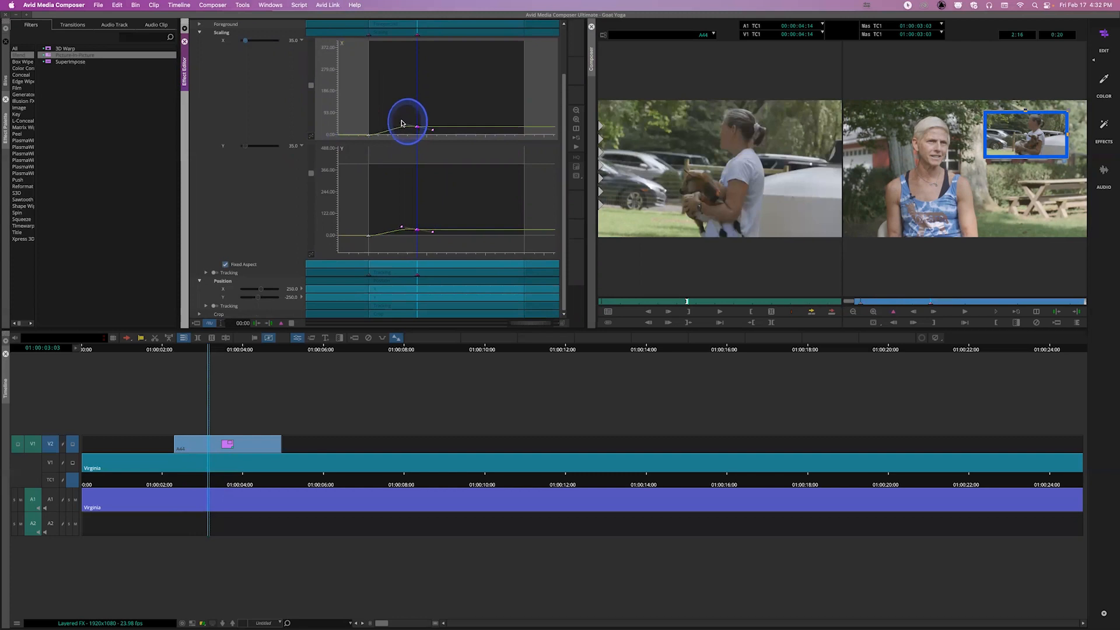
left_click_drag(404, 115, 405, 116)
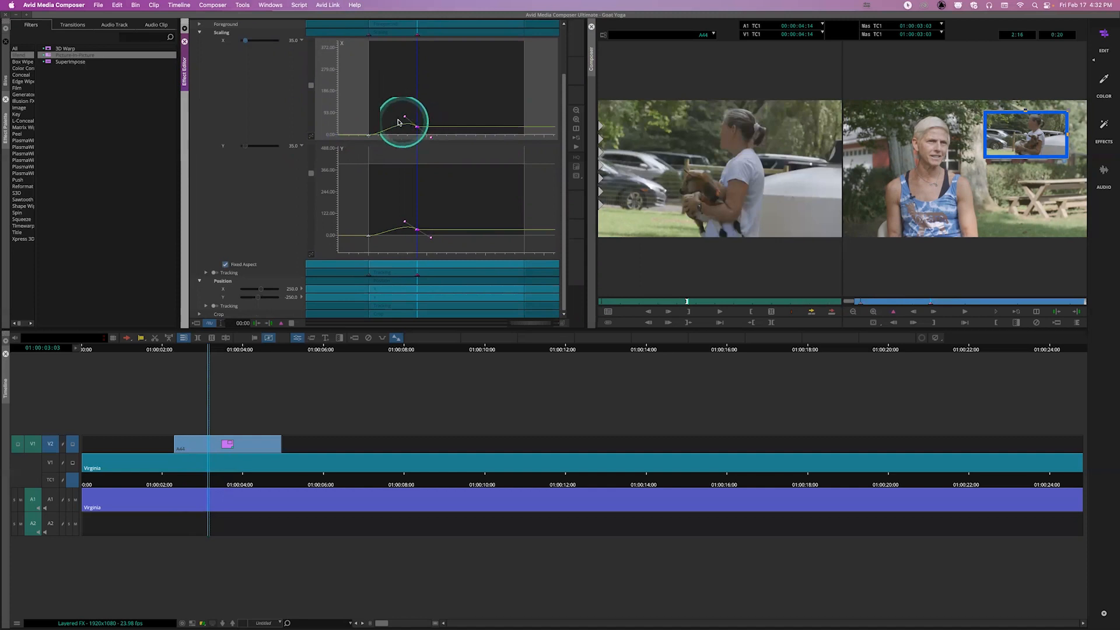
Play the effect repeatedly from its start to examine the inset's scaling overshoot.
left_click_drag(900, 300, 835, 309)
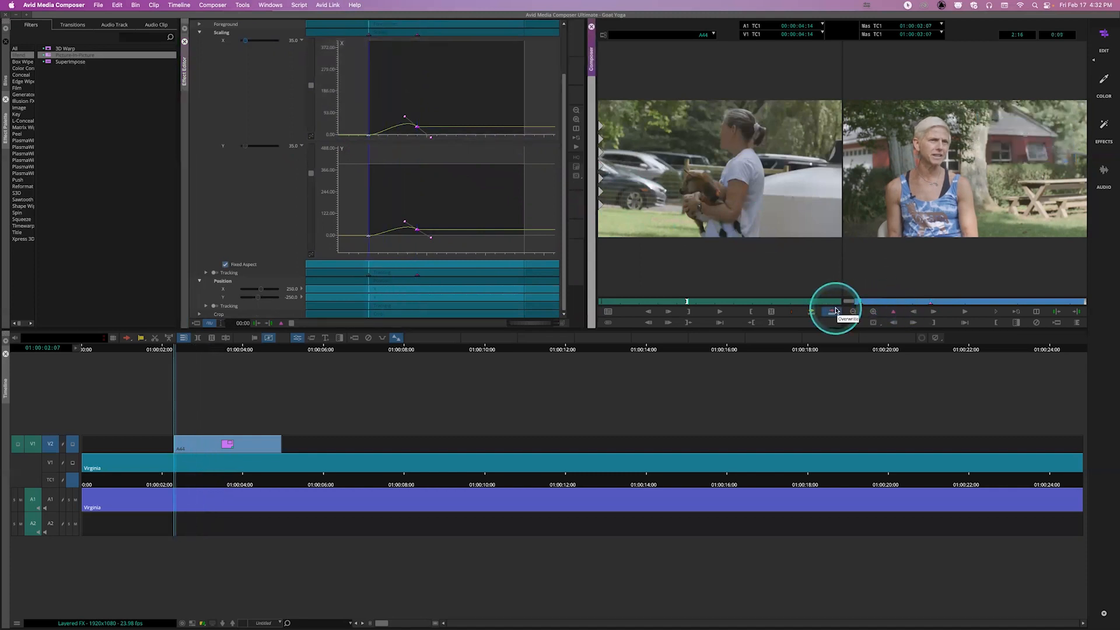
key("space")
left_click_drag(900, 305, 821, 305)
key("space")
key("space")
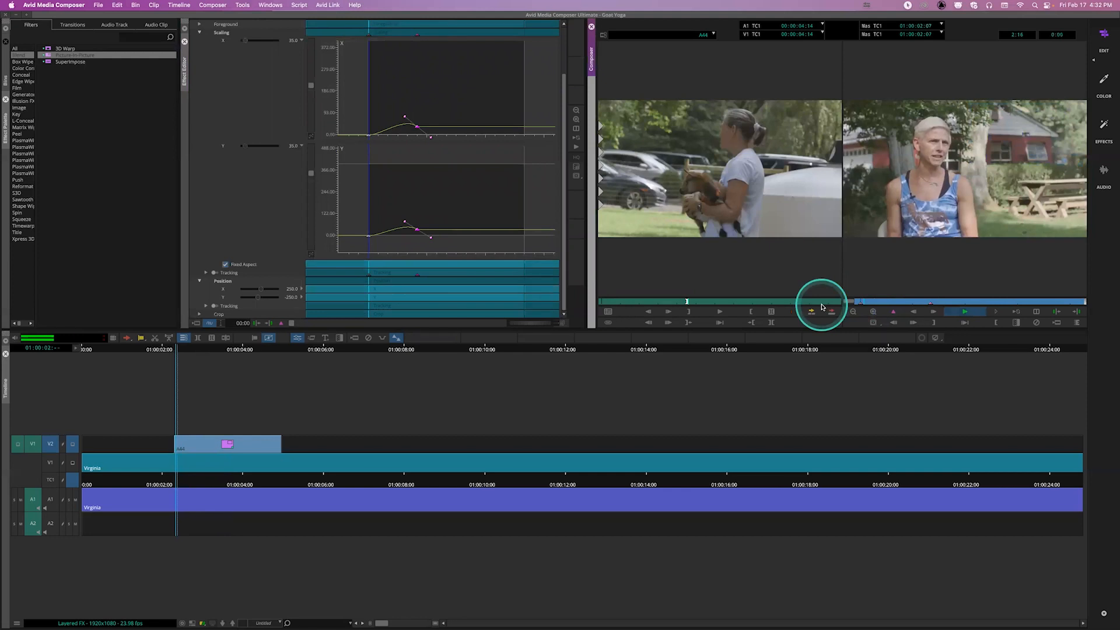
left_click(445, 340)
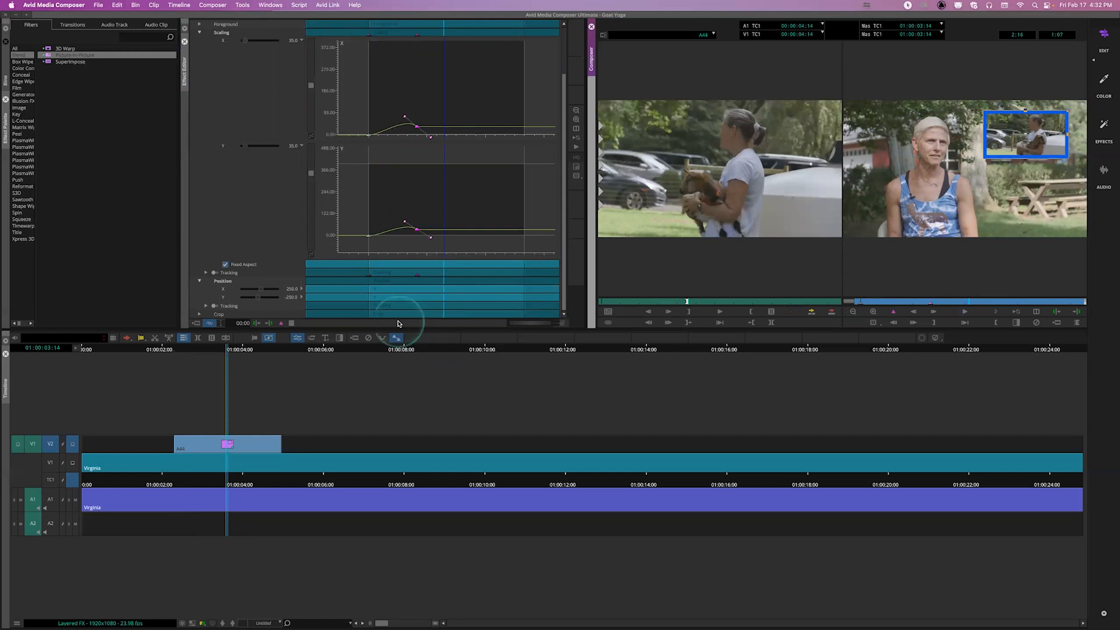
Hide the Scaling X and Y graphs and slightly narrow the Effect Editor beside the Composer.
left_click(302, 40)
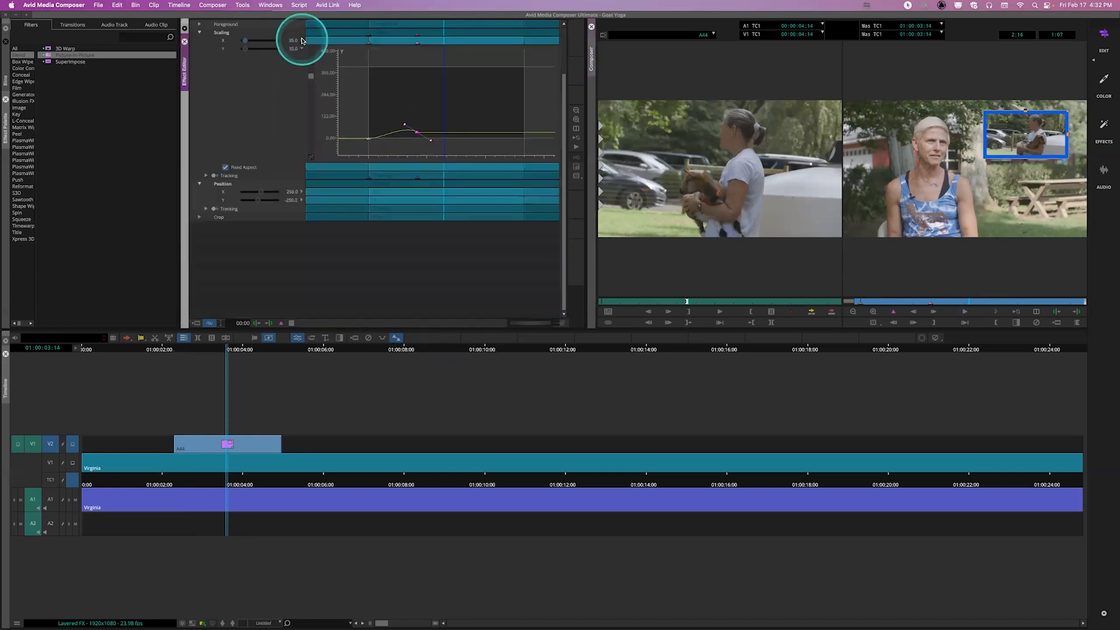
left_click(301, 49)
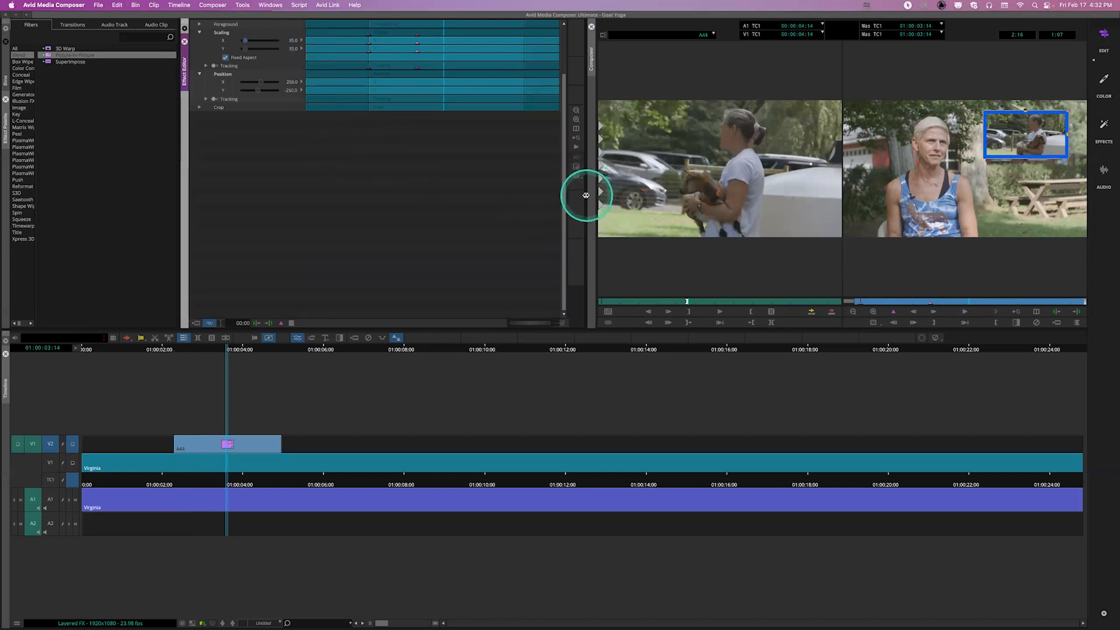
left_click_drag(580, 193, 552, 98)
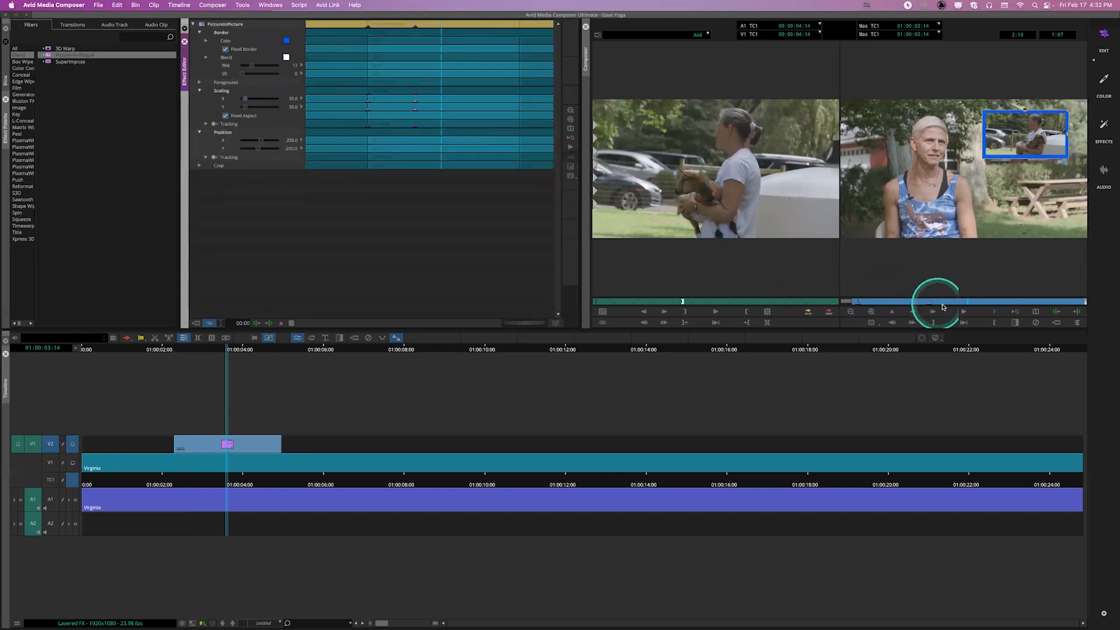
left_click(968, 304)
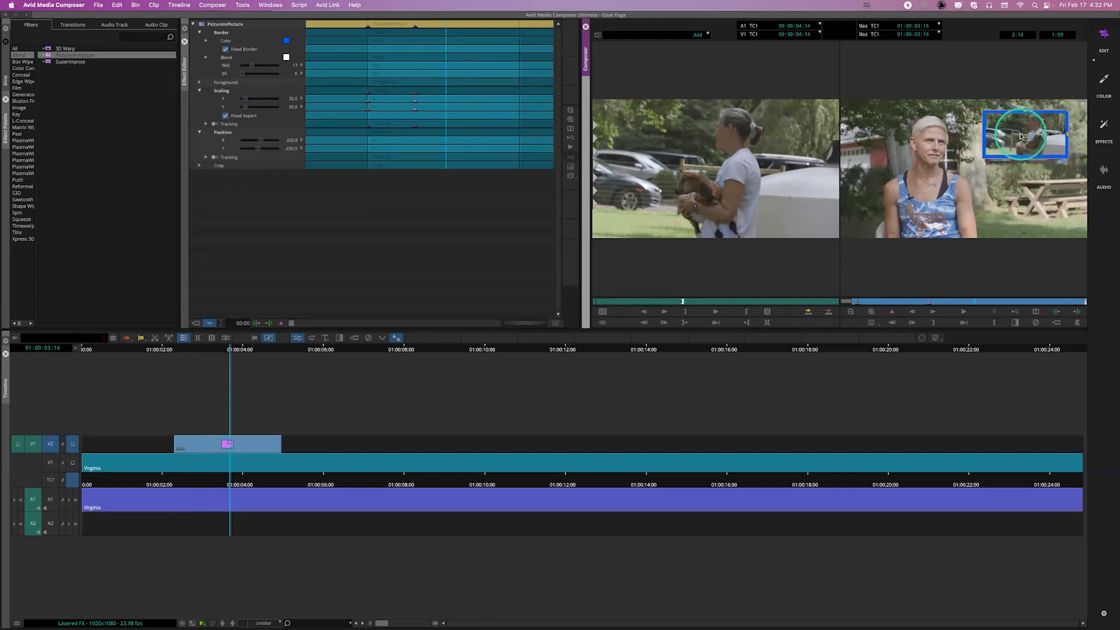
Step between the Picture-in-Picture effect's start and second keyframe, then park the playhead at 01:00:03:16.
key("a")
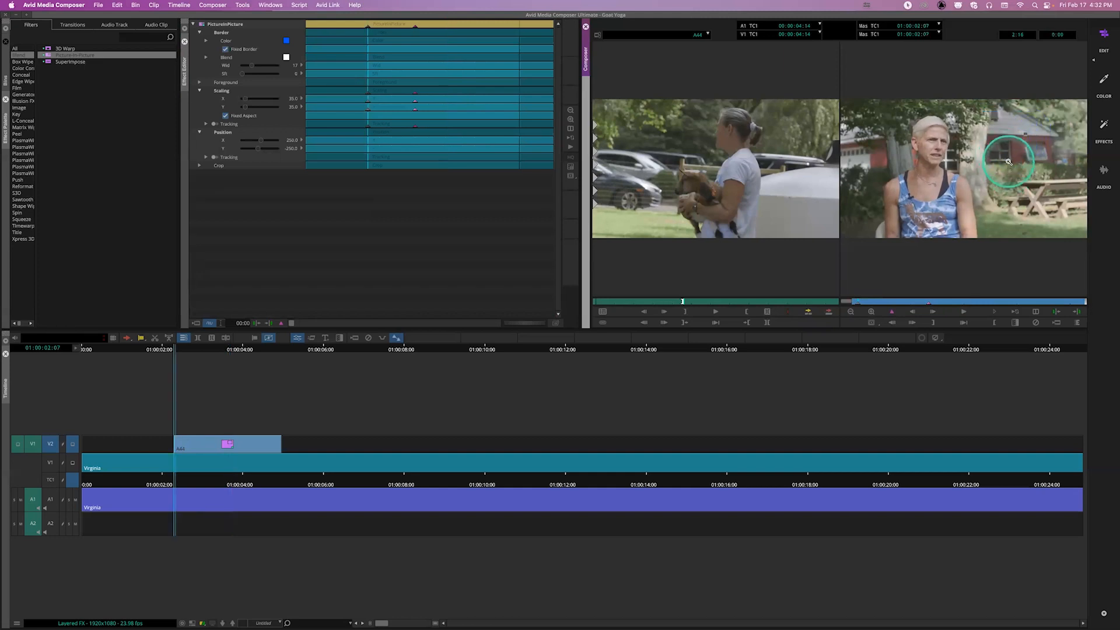
key("s")
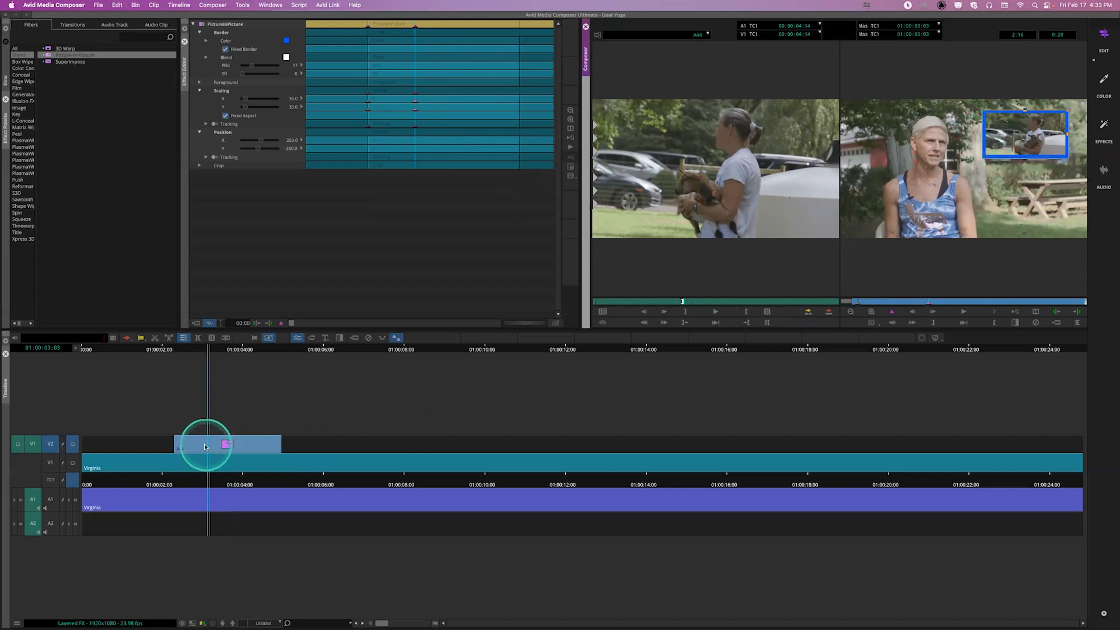
left_click(230, 444)
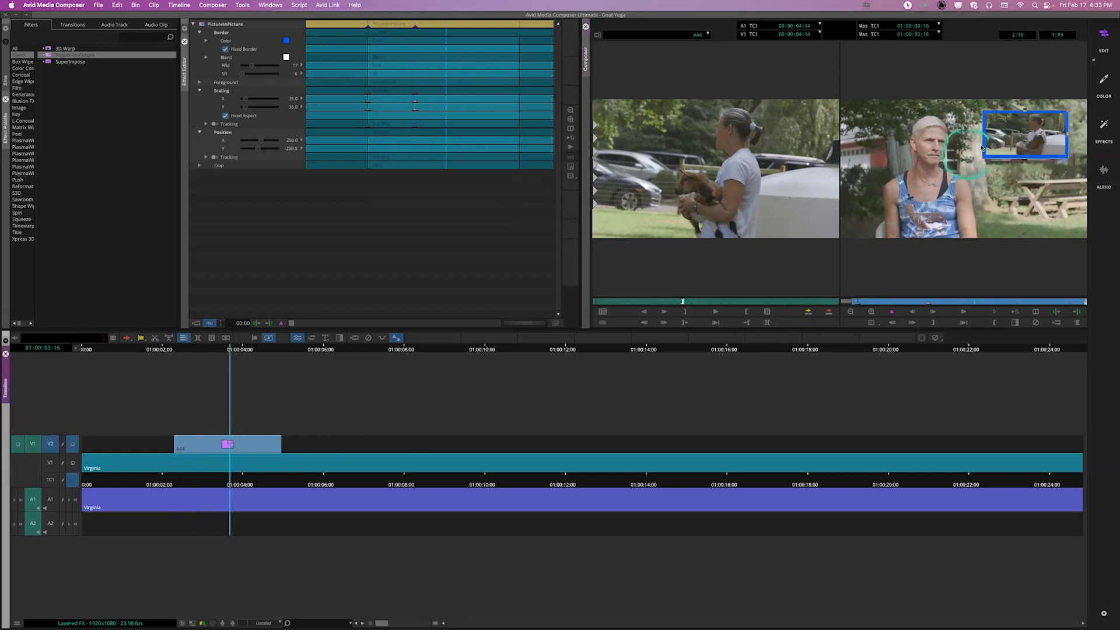
Reposition the inset in the frame to about X 268, Y 93, deleting the Position keyframes the moves add.
left_click_drag(982, 148, 977, 231)
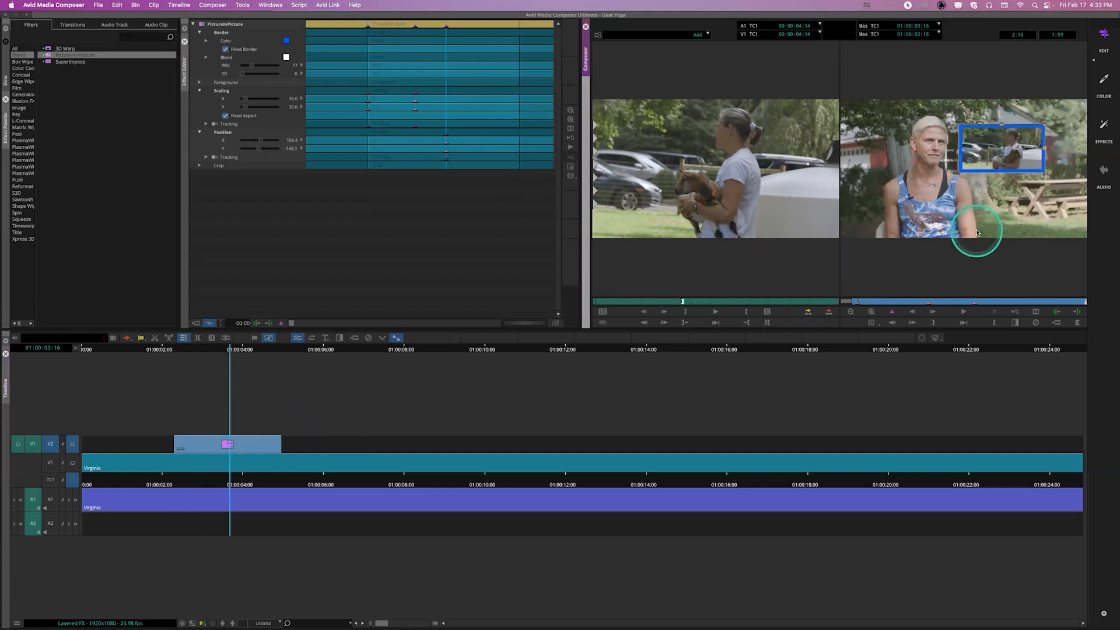
left_click(991, 321)
left_click_drag(1013, 147, 977, 301)
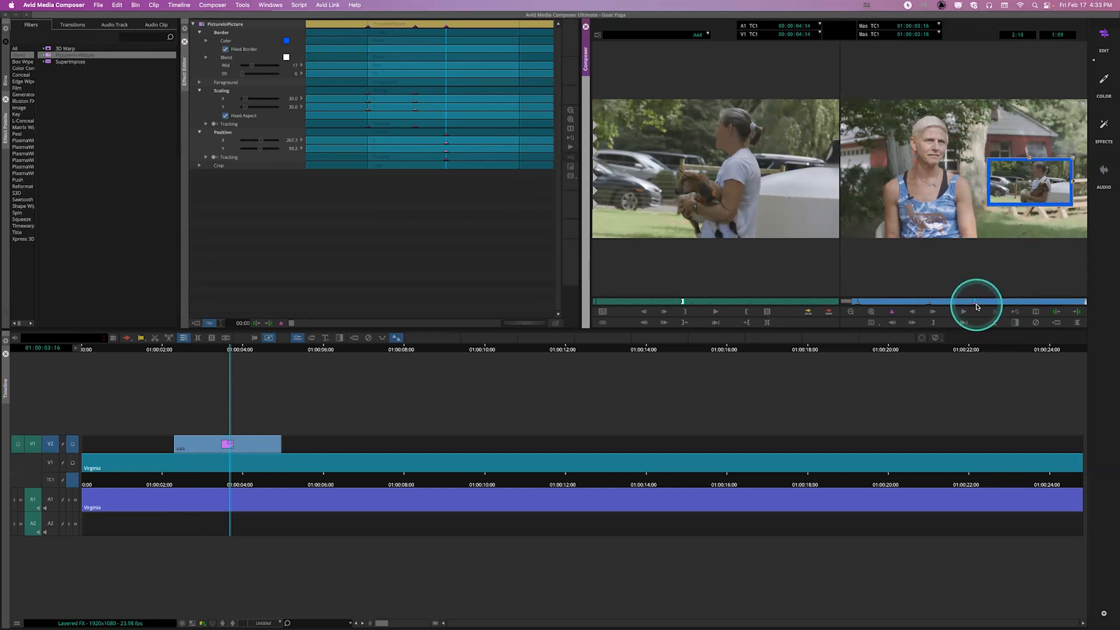
left_click(1023, 198)
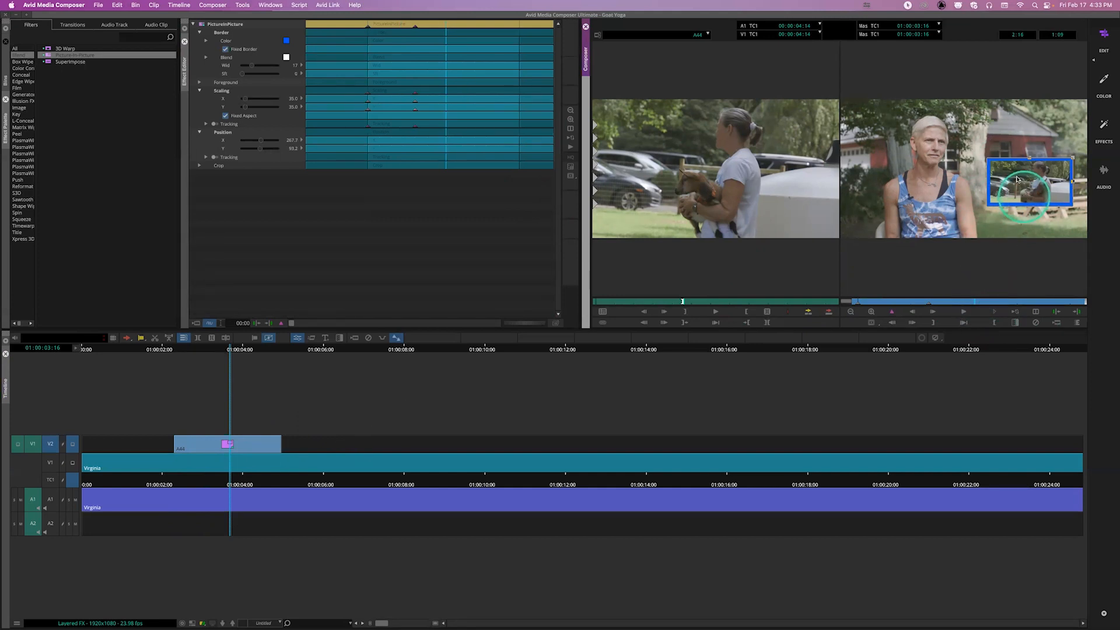
Move the inset higher in two stages to about X 220, deleting the added Position keyframe after each move.
left_click_drag(1018, 179, 1011, 158)
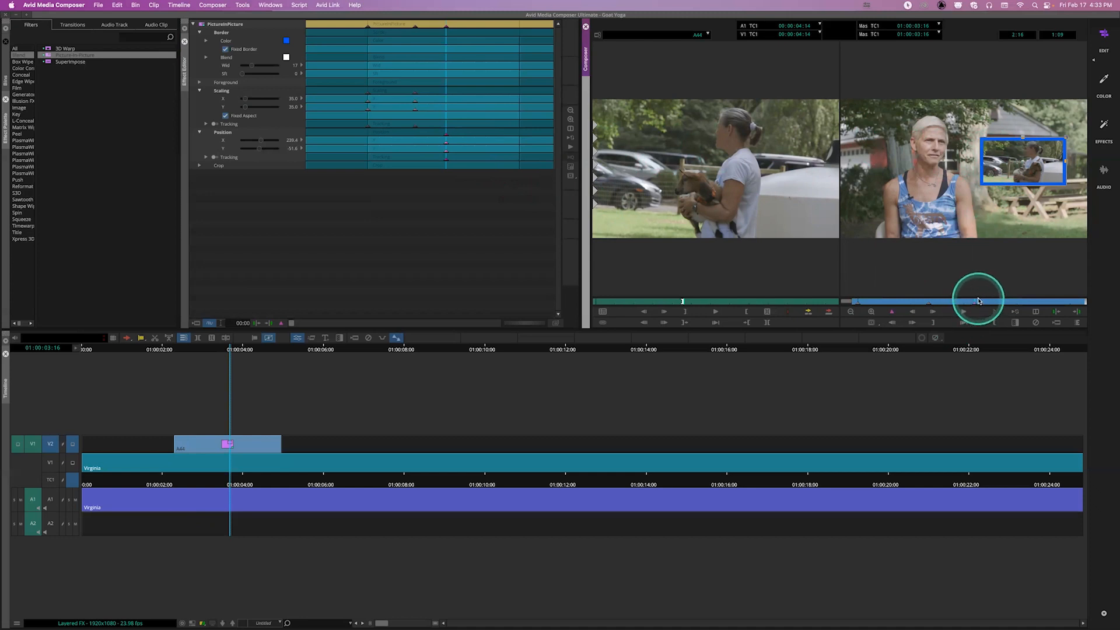
left_click(445, 136)
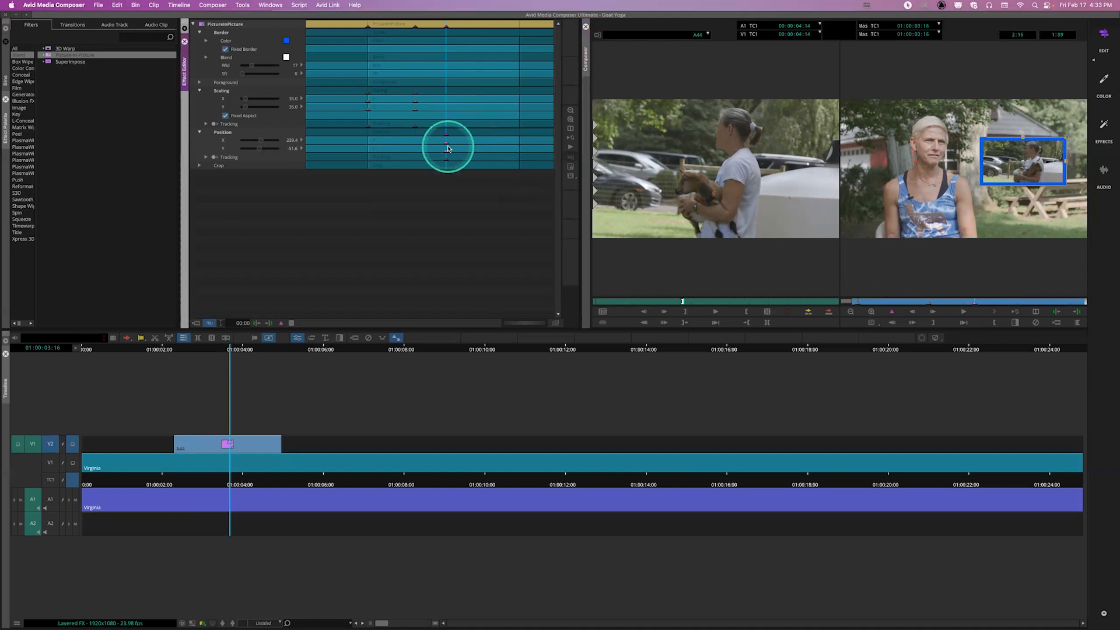
left_click_drag(1024, 164, 1019, 146)
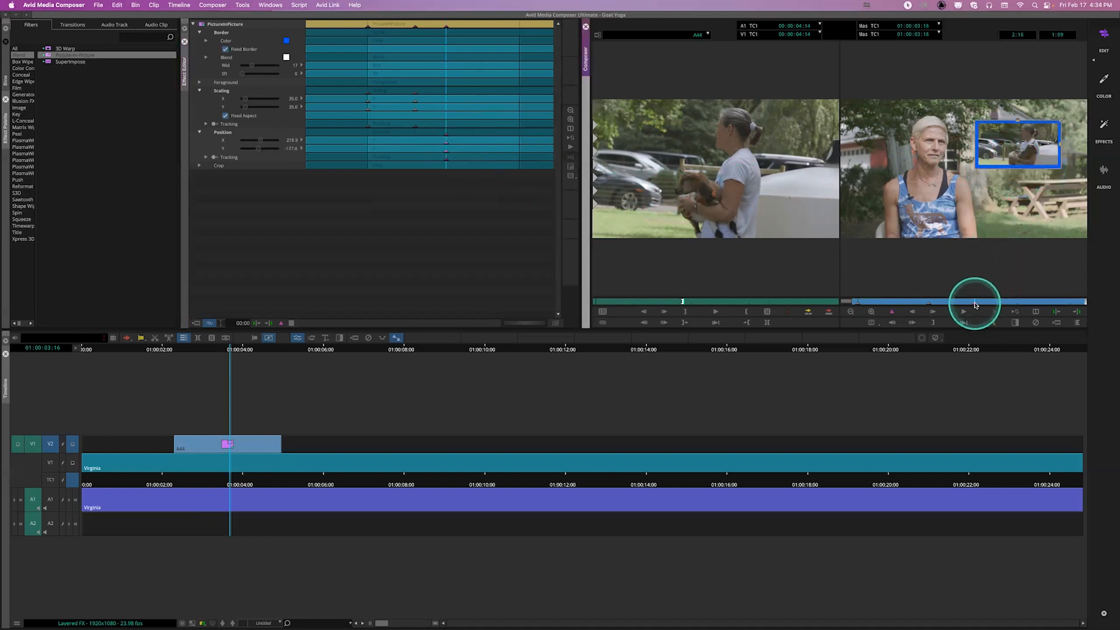
left_click(448, 140)
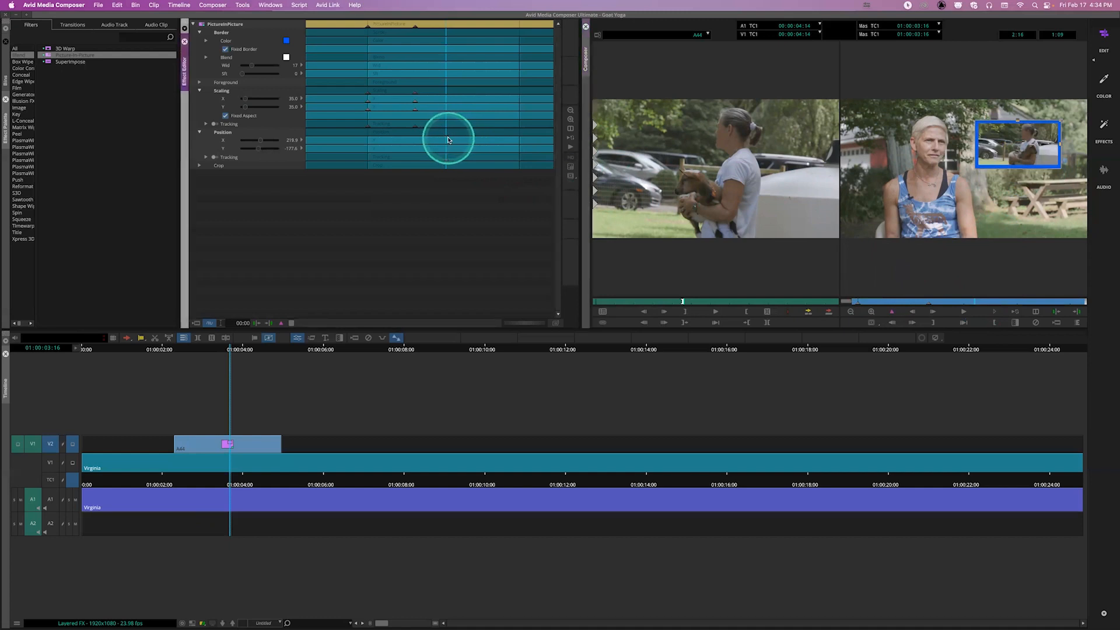
Move the inset over the interviewee's face, delete the added Position keyframe and check the effect's start.
left_click_drag(1021, 151, 982, 181)
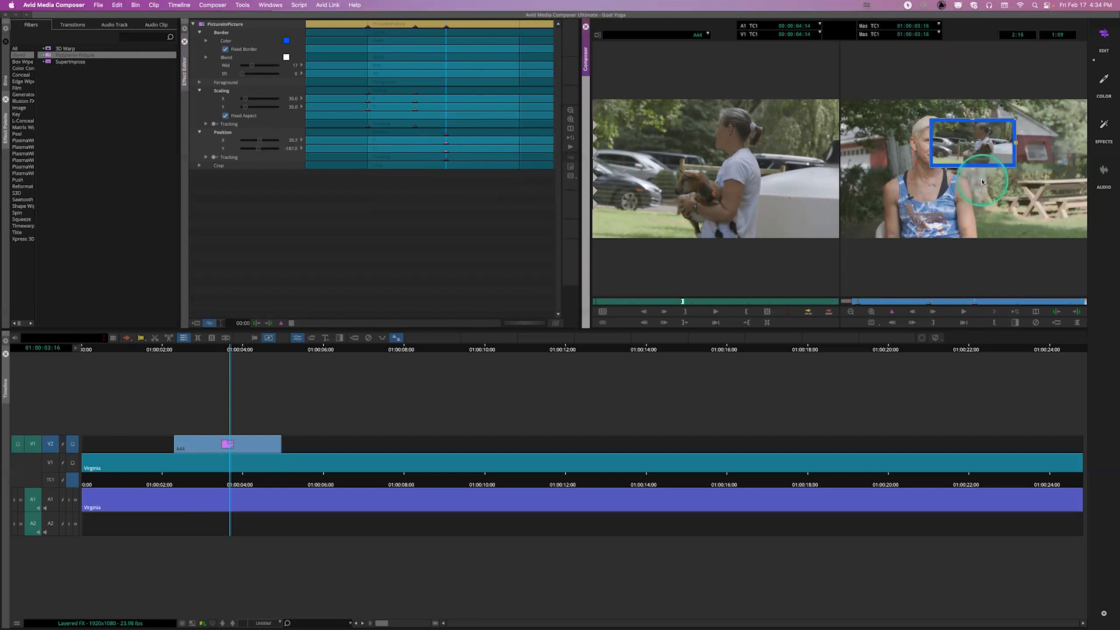
left_click(446, 138)
key("Delete")
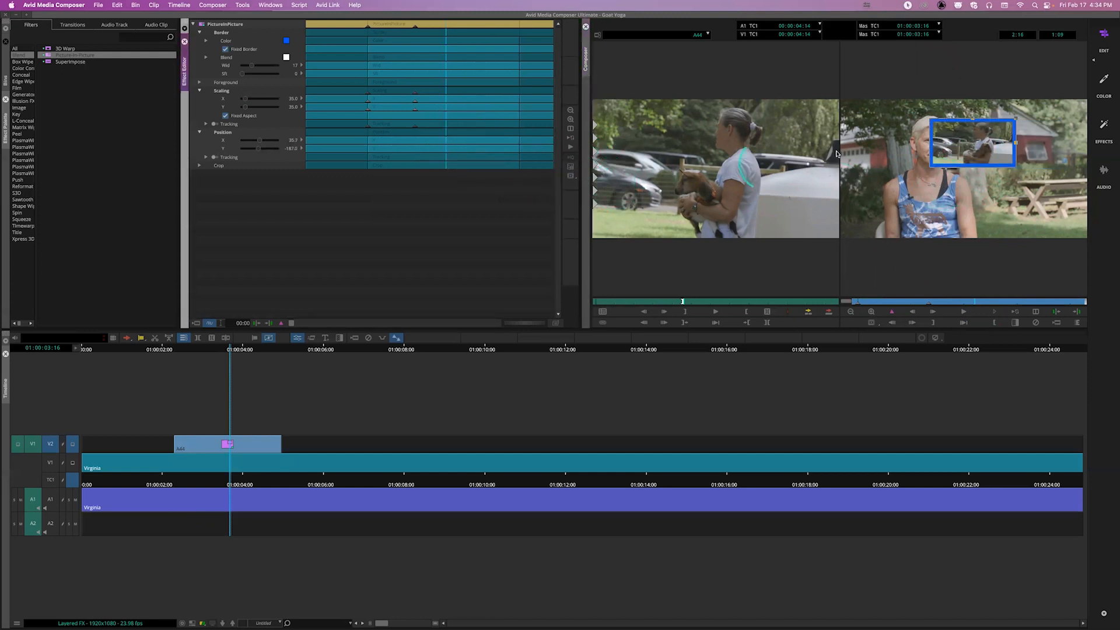
left_click(972, 146)
key("Home")
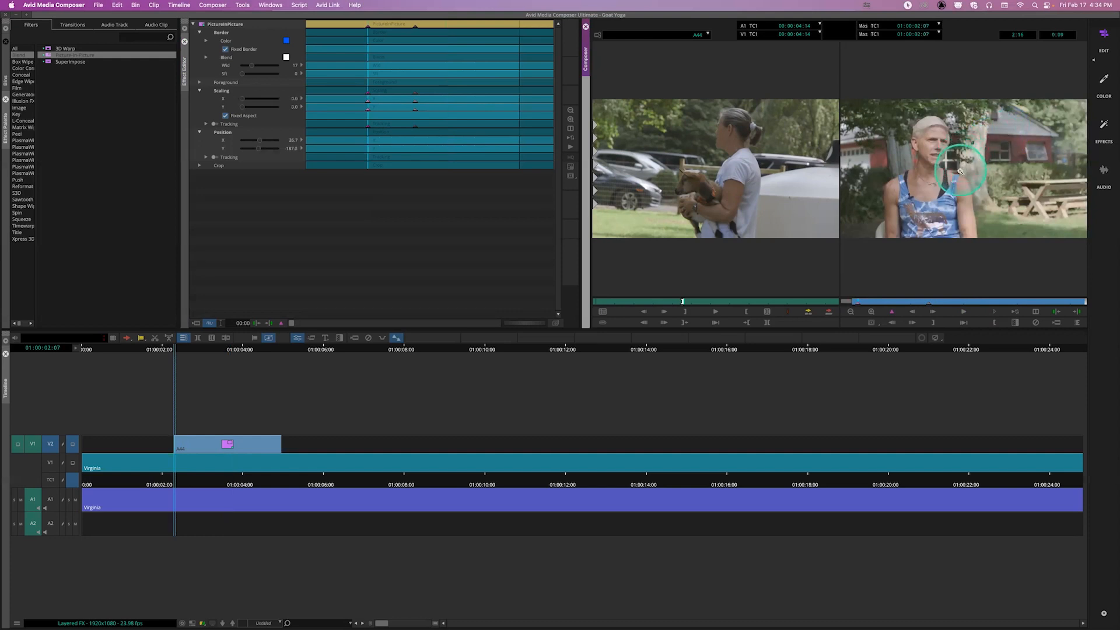
Place the inset back near the frame's upper-right corner at about X 212 and delete the Position keyframe this adds.
key("super+z")
left_click_drag(983, 152, 1026, 139)
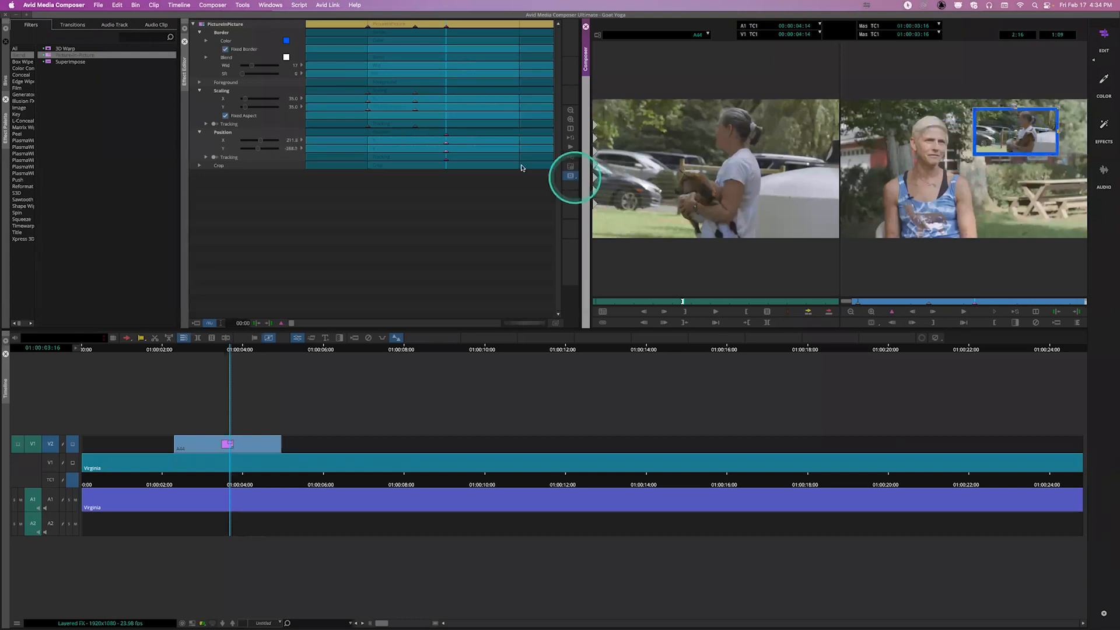
left_click(446, 136)
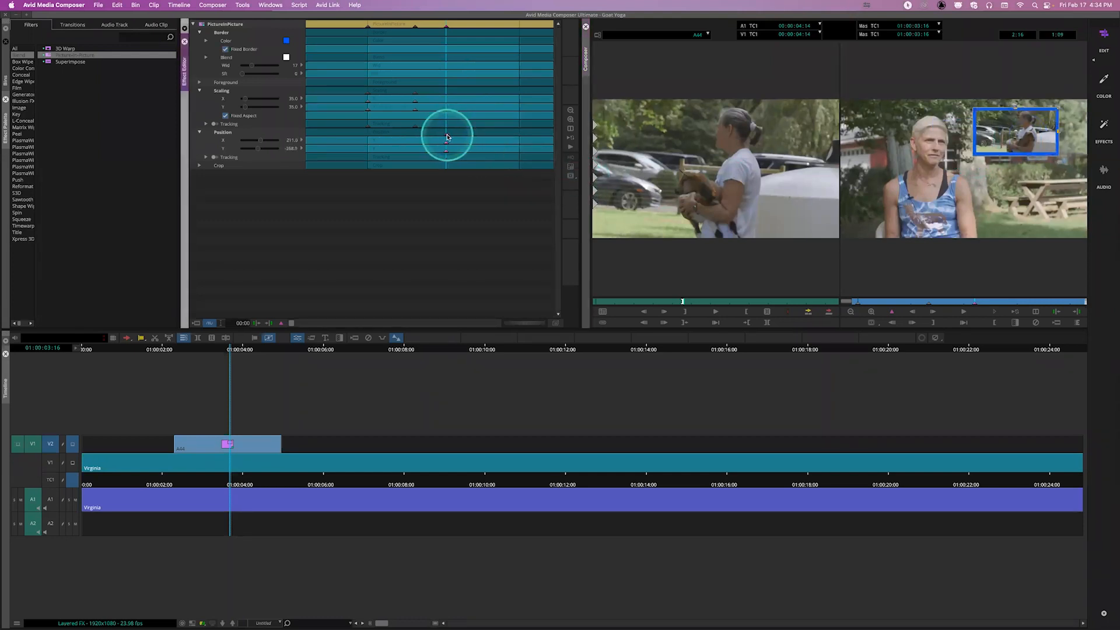
left_click(673, 180)
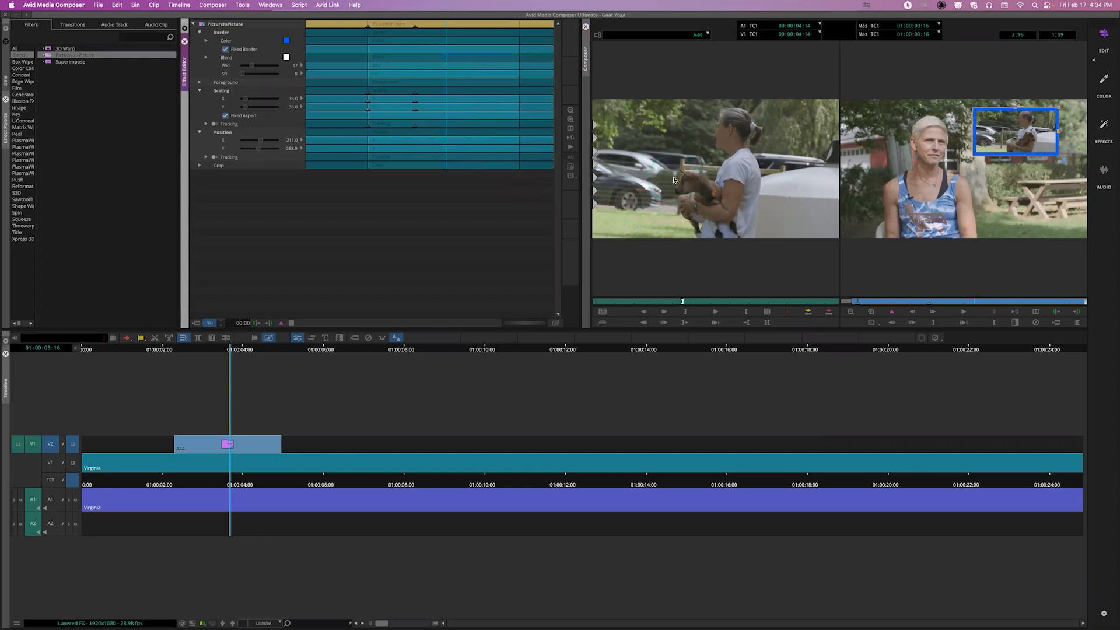
Try resizing the inset from its corner and delete the keyframe this adds.
left_click_drag(1057, 108, 1053, 131)
left_click_drag(474, 107, 445, 92)
key("Delete")
Narrow the Effect Editor to enlarge the Composer monitors and nudge the inset slightly within the frame.
left_click(995, 154)
left_click(1011, 136)
left_click_drag(580, 117, 396, 126)
left_click(645, 251)
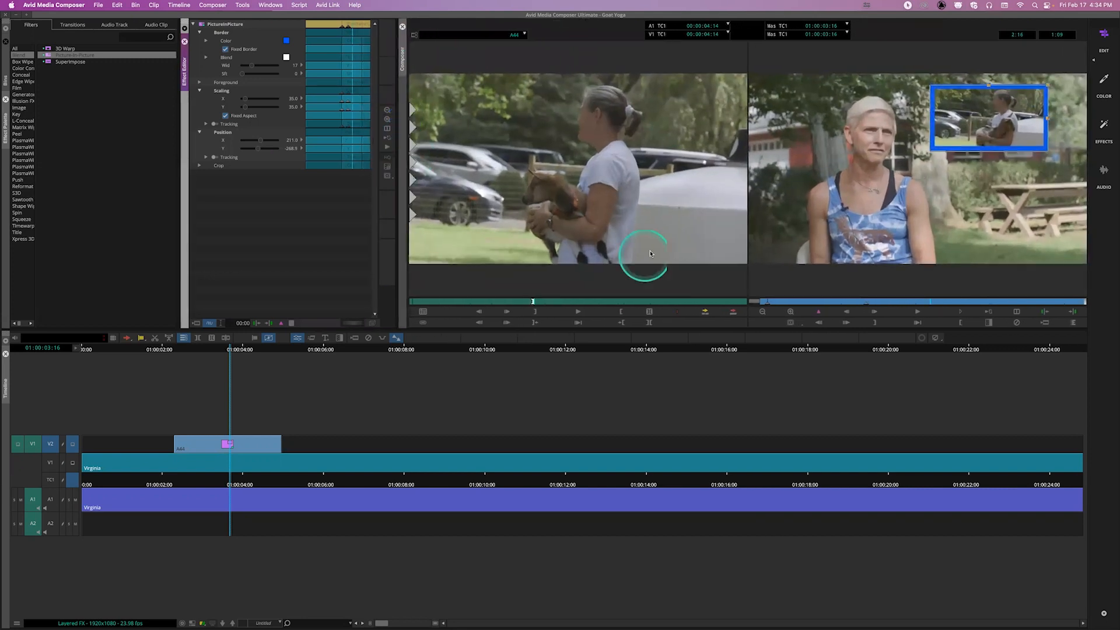
left_click(966, 127)
left_click_drag(967, 127, 974, 122)
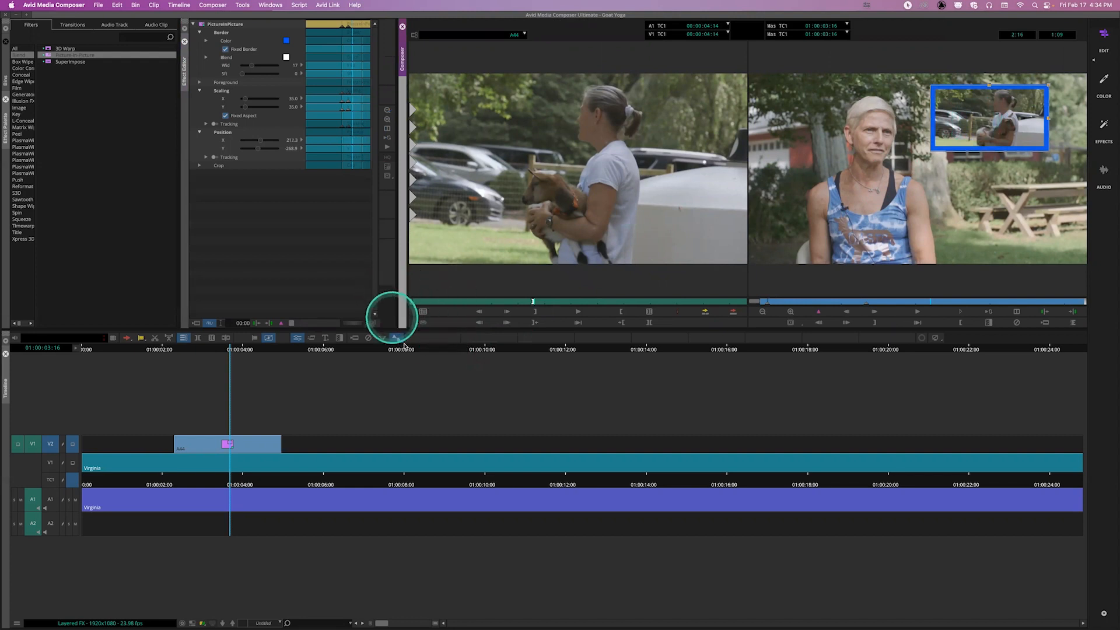
Leave effect editing at 01:00:03:11 and step into the A44 clip's Picture-in-Picture nest and back out.
left_click(324, 477)
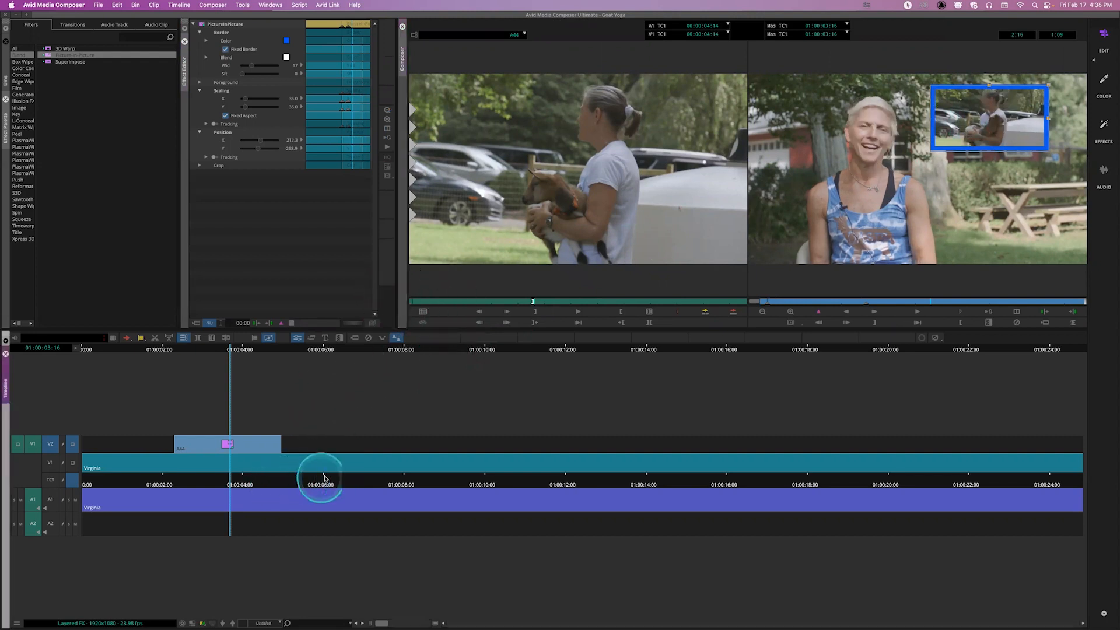
left_click(324, 477)
left_click_drag(246, 480, 217, 474)
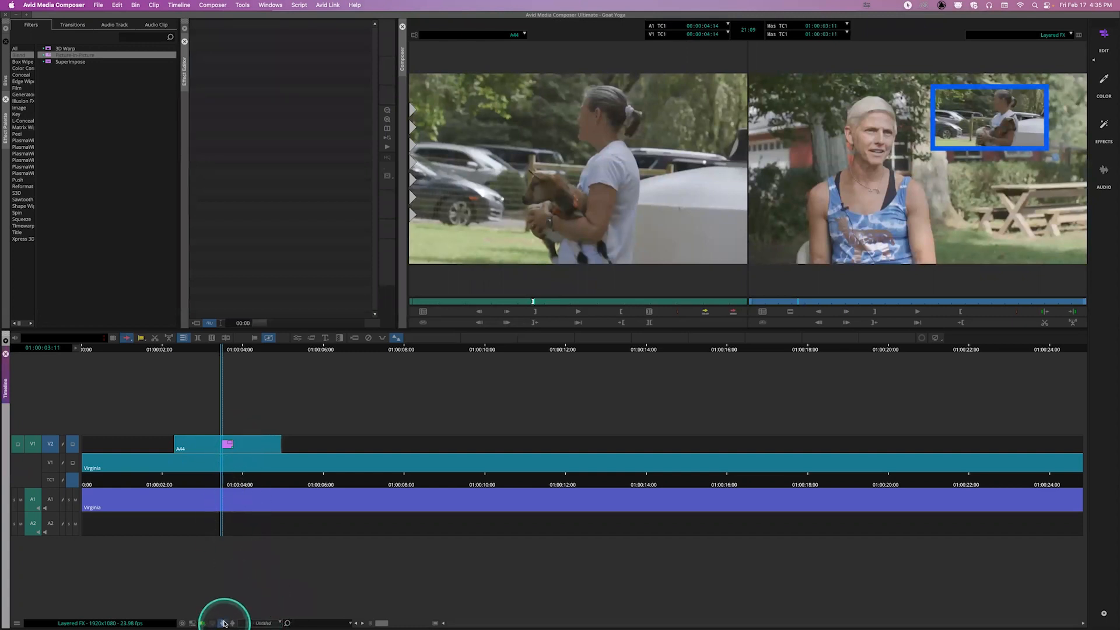
left_click(223, 623)
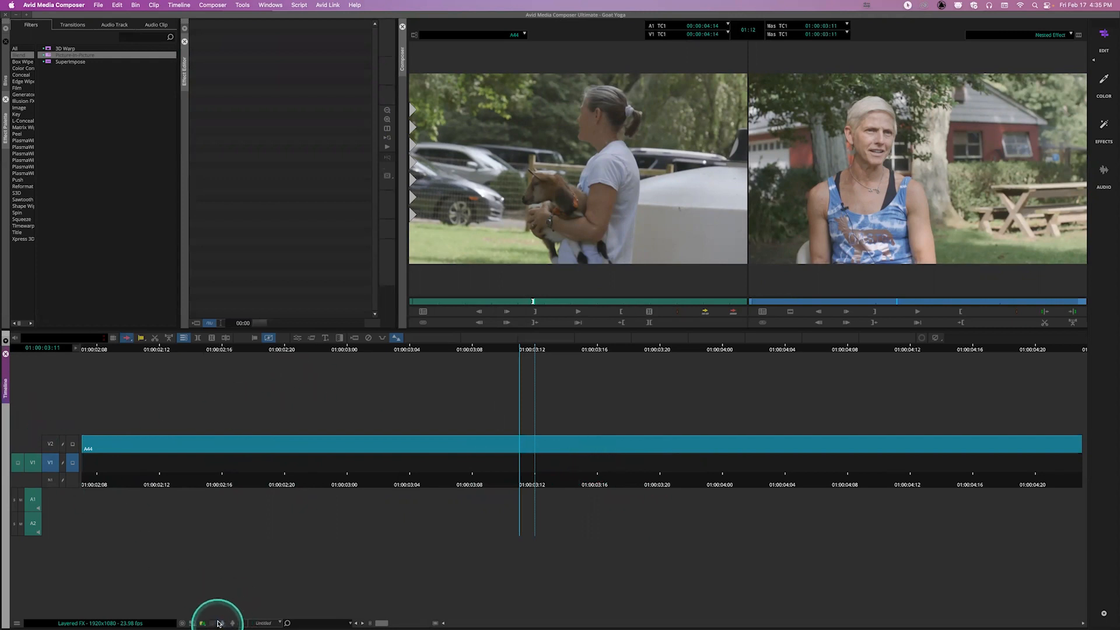
left_click(231, 622)
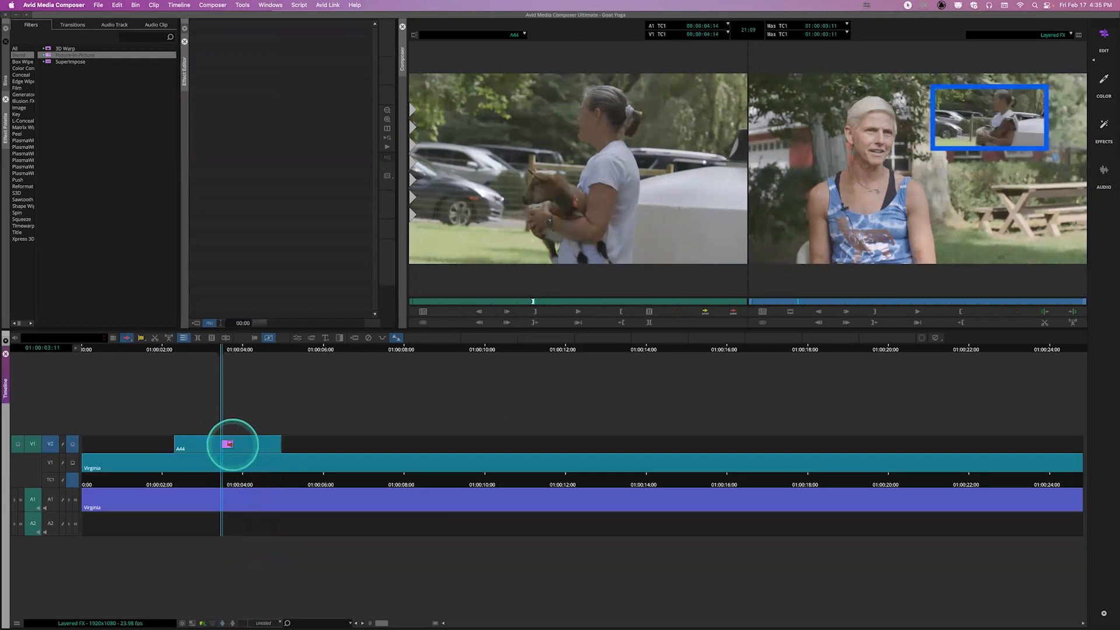
Expand the A44 clip's nested layers in the timeline, collapse them and park at 01:00:08:03.
double_click(233, 445)
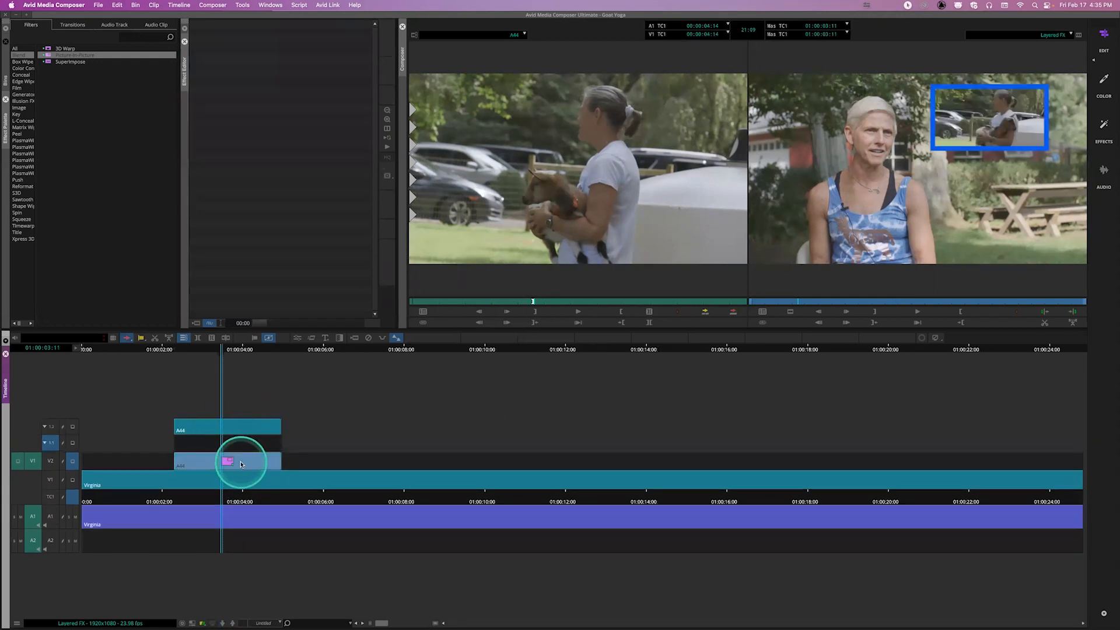
double_click(233, 460)
left_click(410, 480)
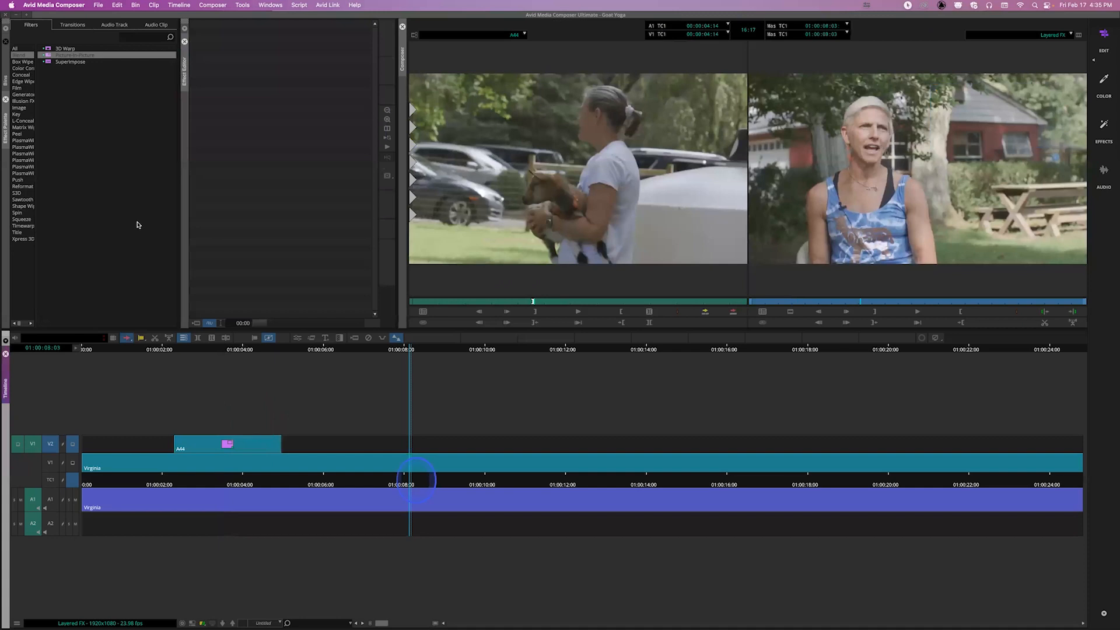
Apply the Flop effect from the Image category to the long clip on V1 and select it for effect editing.
left_click(21, 109)
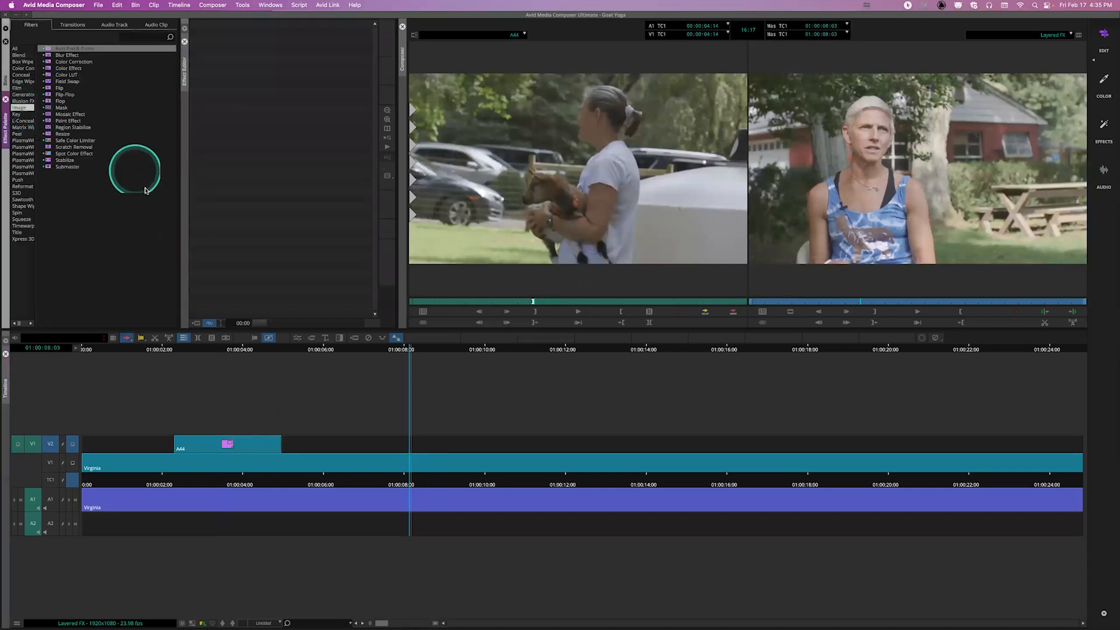
left_click_drag(53, 100, 470, 459)
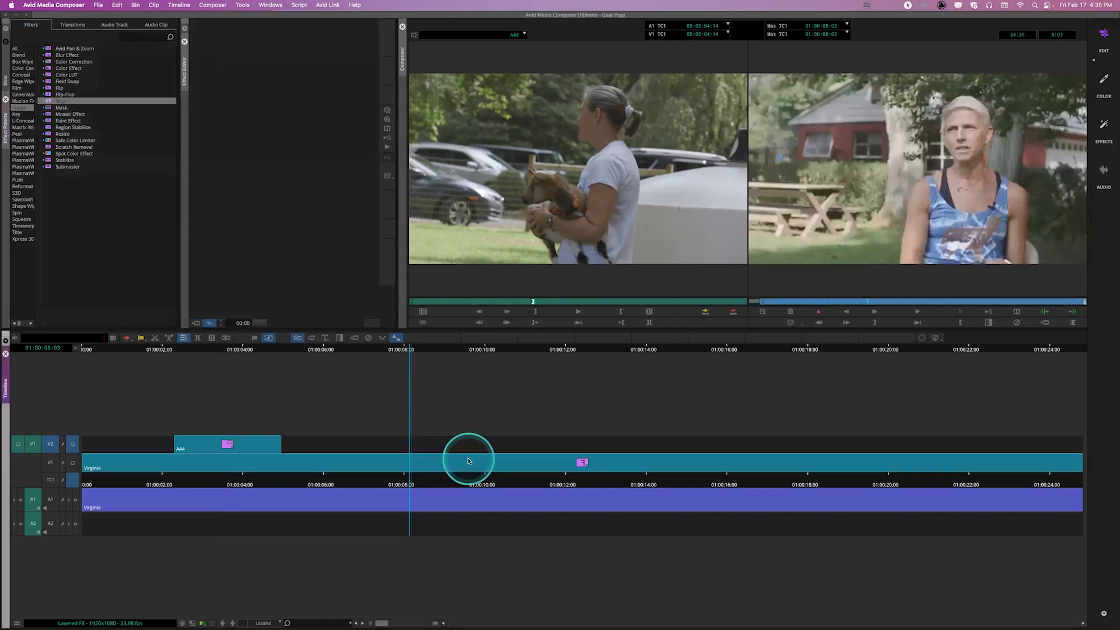
left_click(580, 463)
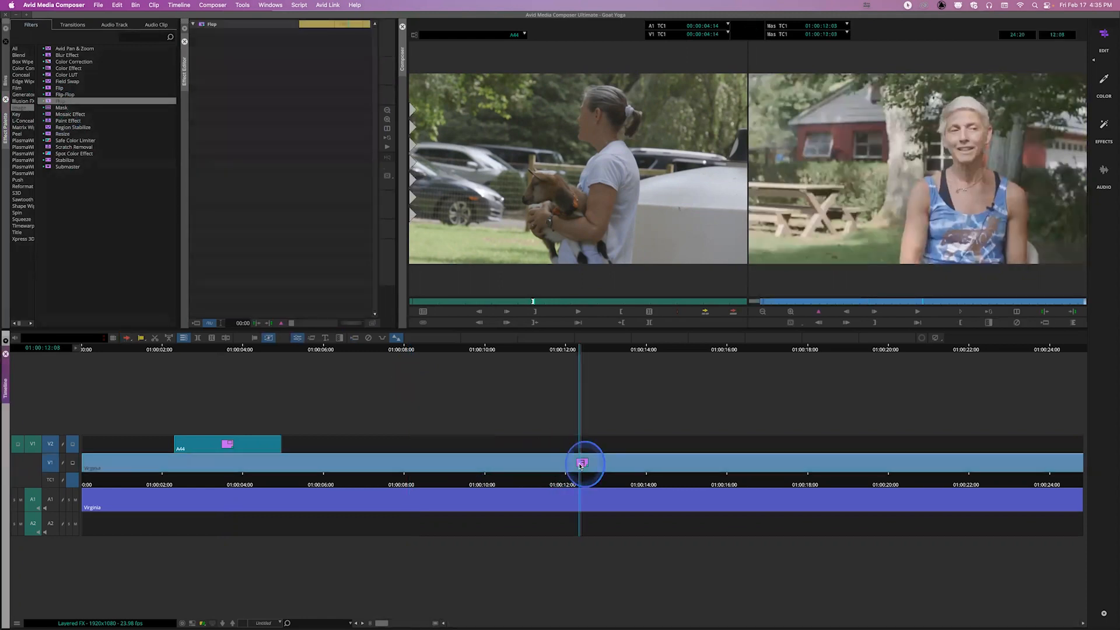
Expand the nested layers of the flopped V1 clip, then those of the A44 clip on V2.
double_click(580, 464)
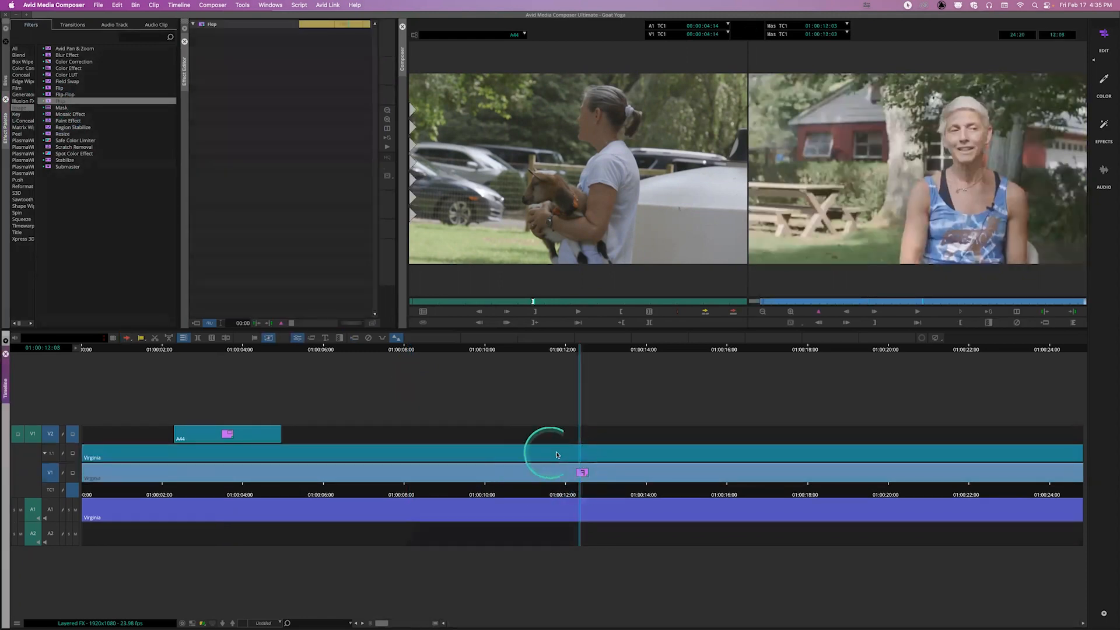
double_click(229, 435)
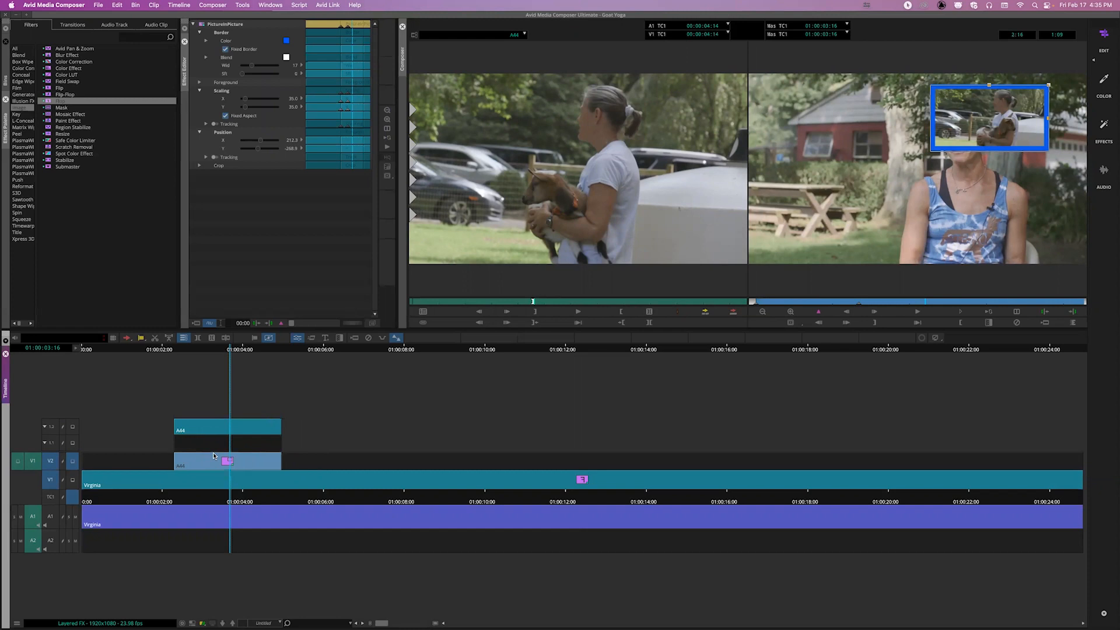
left_click(213, 456)
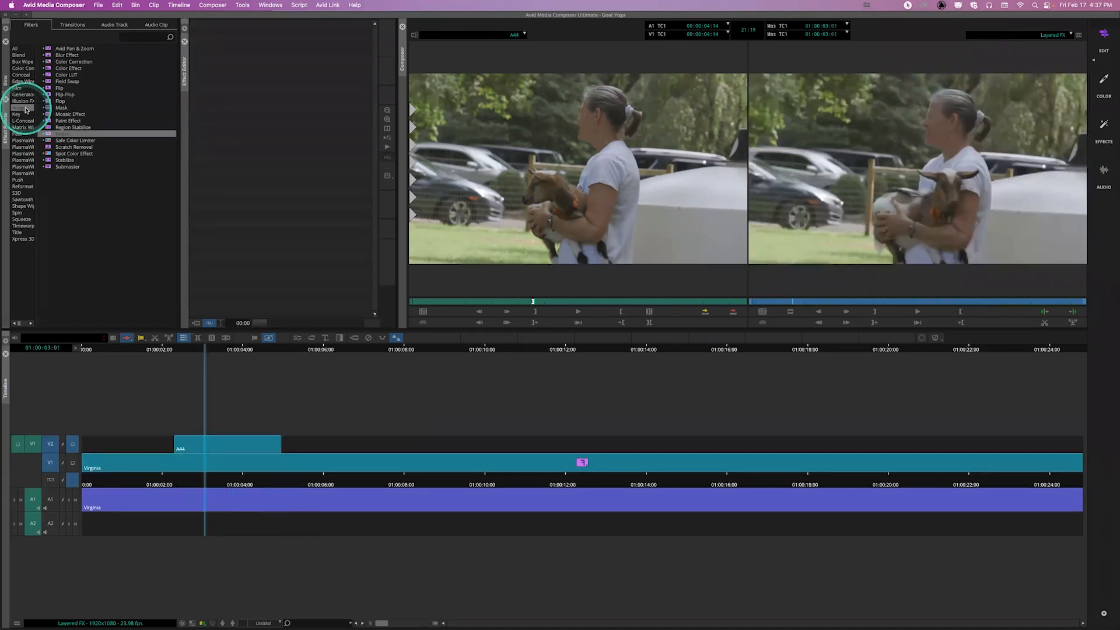
Apply the Color Effect from the Image category to the A44 clip on V2 and open its parameters.
left_click(30, 109)
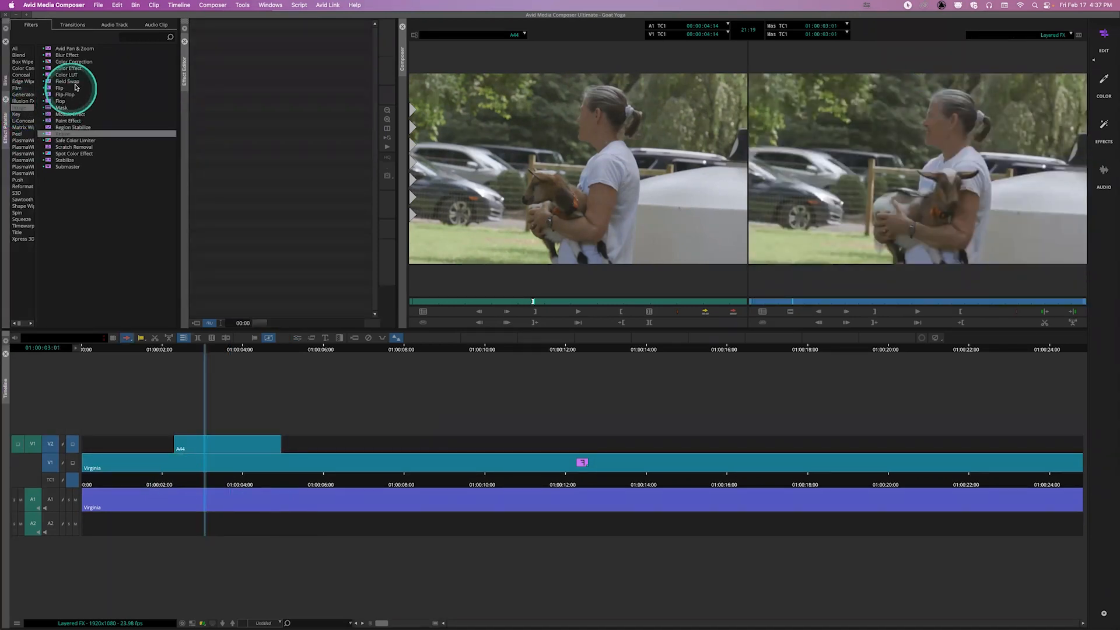
left_click(74, 69)
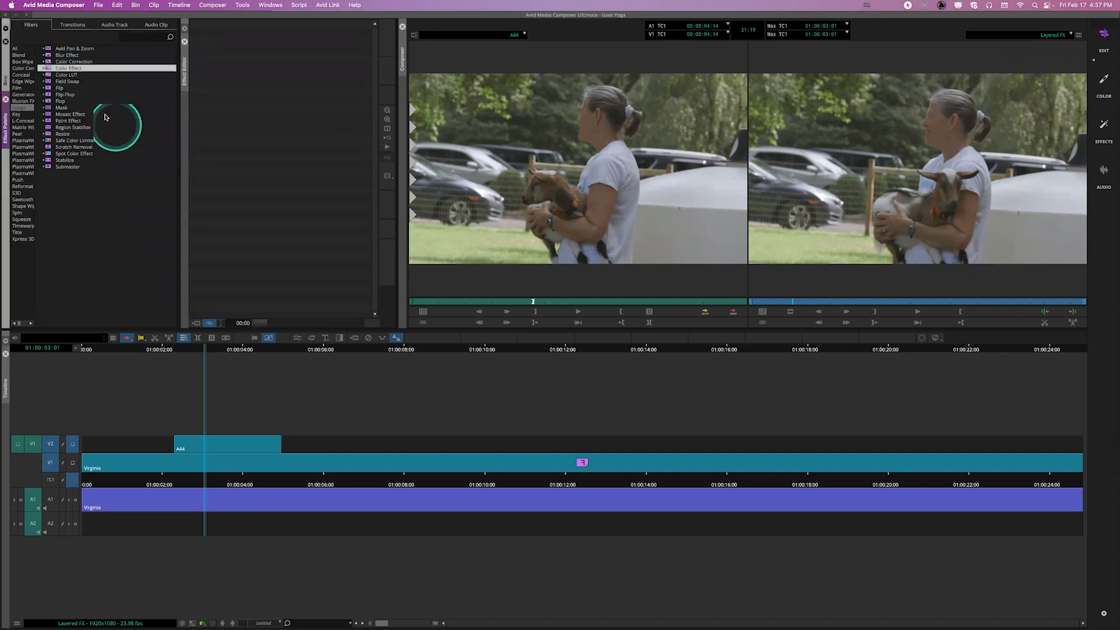
left_click_drag(73, 70, 228, 448)
left_click(228, 446)
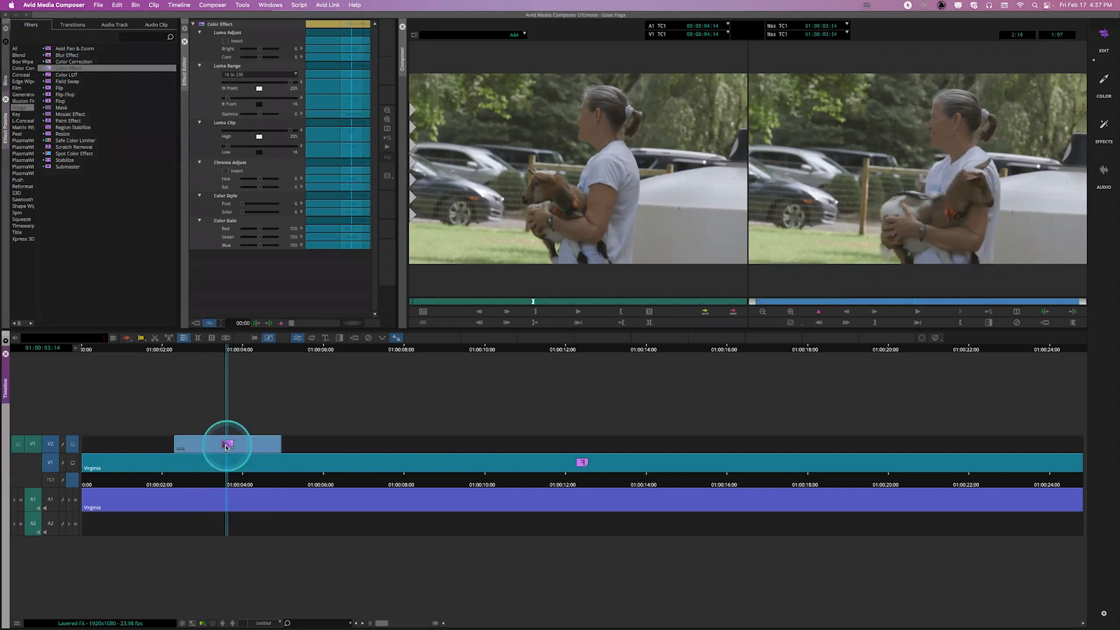
Expand the A44 clip's nested layers and remove its Color Effect.
double_click(227, 447, "alt")
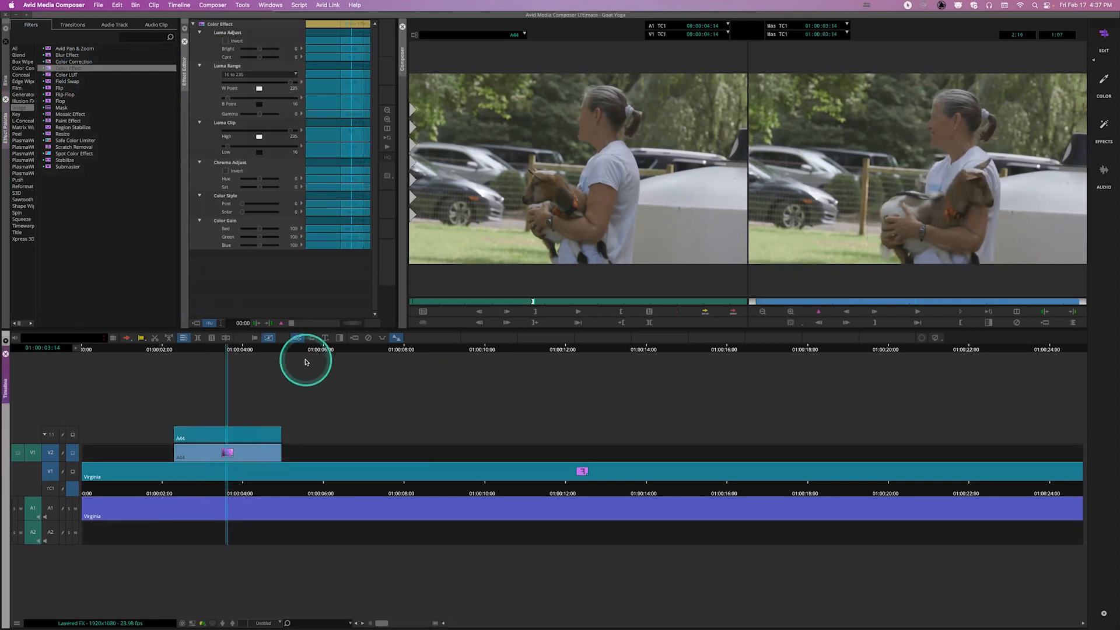
left_click(368, 338)
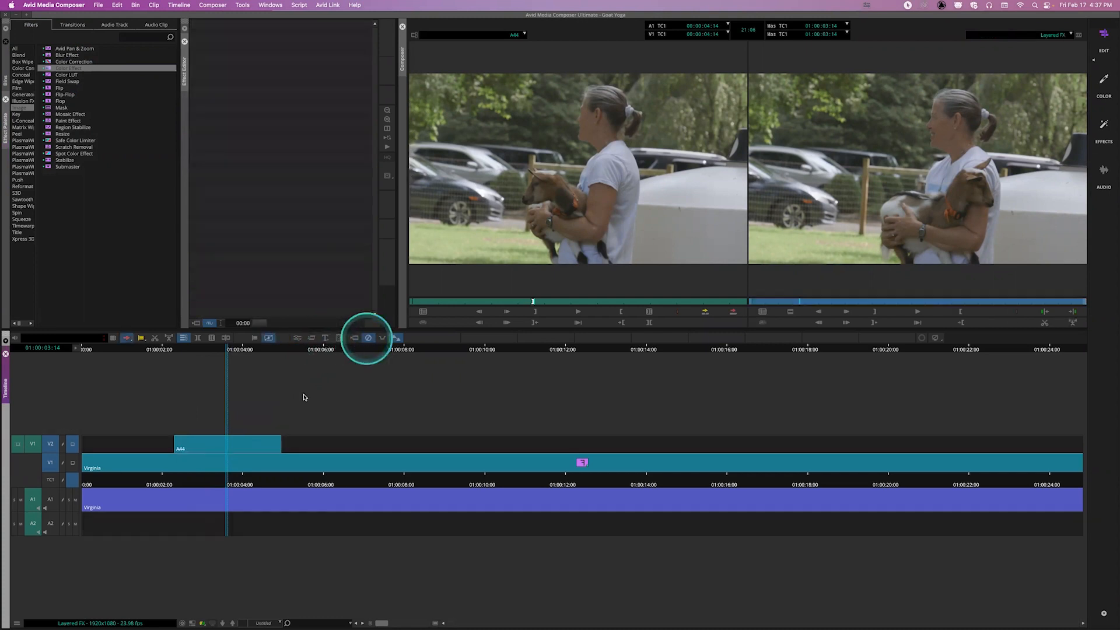
Apply Picture-in-Picture from the Blend category to the A44 clip on V2, expand and collapse its nested layers, and remove the effect.
left_click(22, 55)
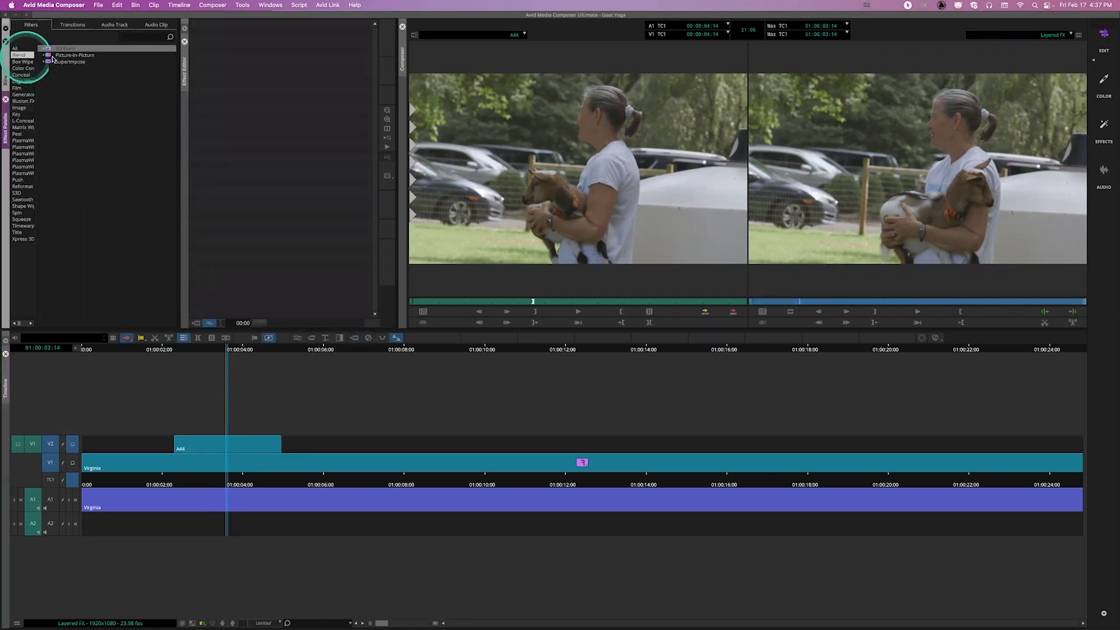
left_click_drag(68, 55, 230, 446)
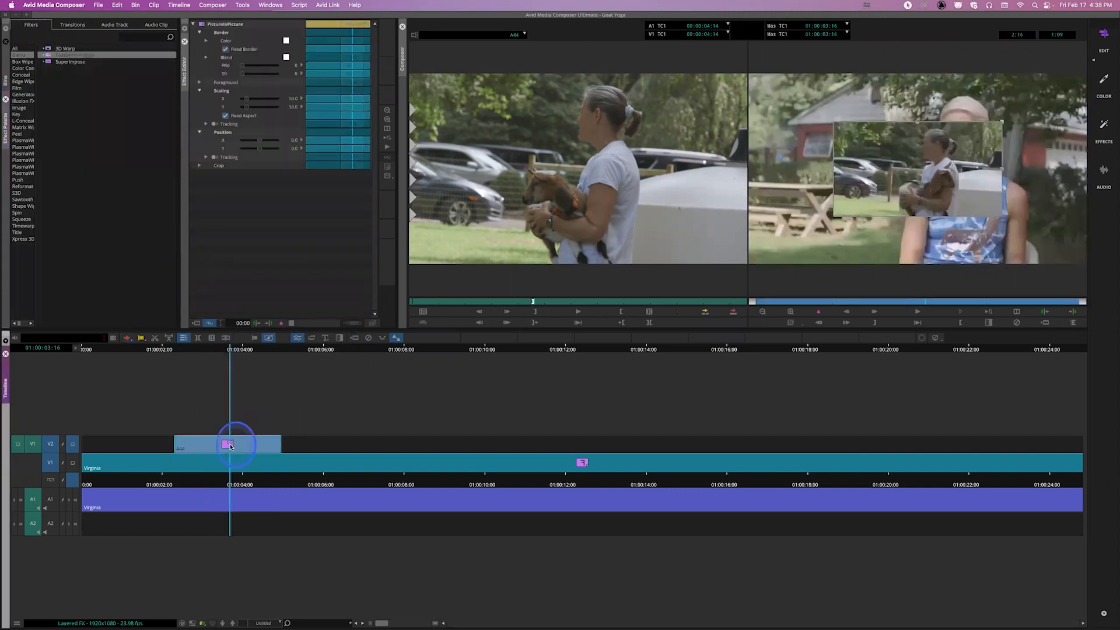
double_click(228, 445)
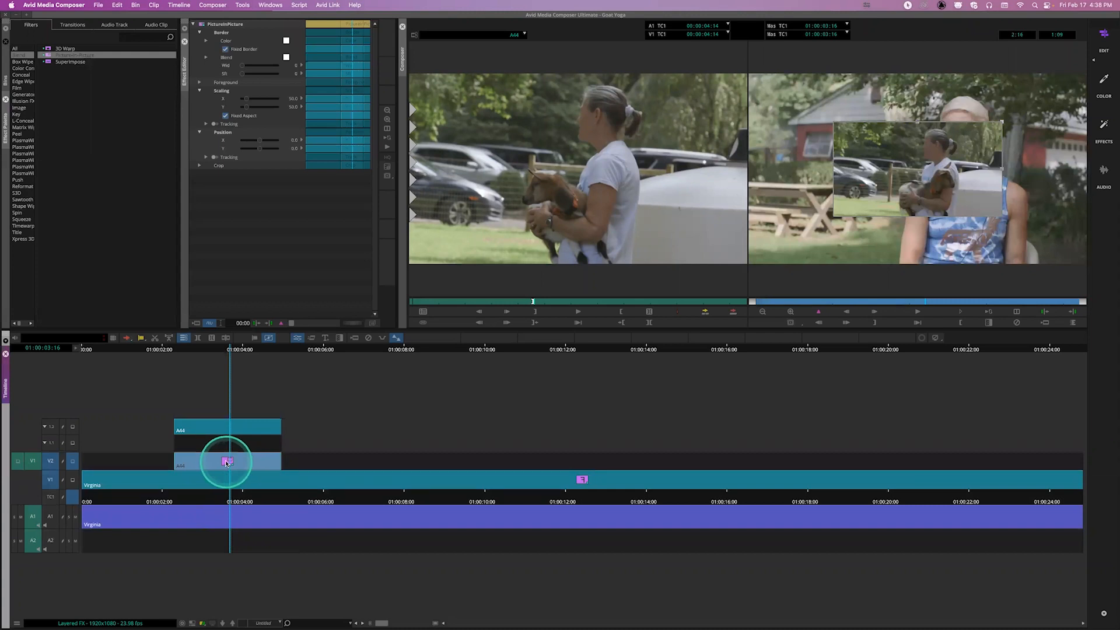
double_click(226, 462)
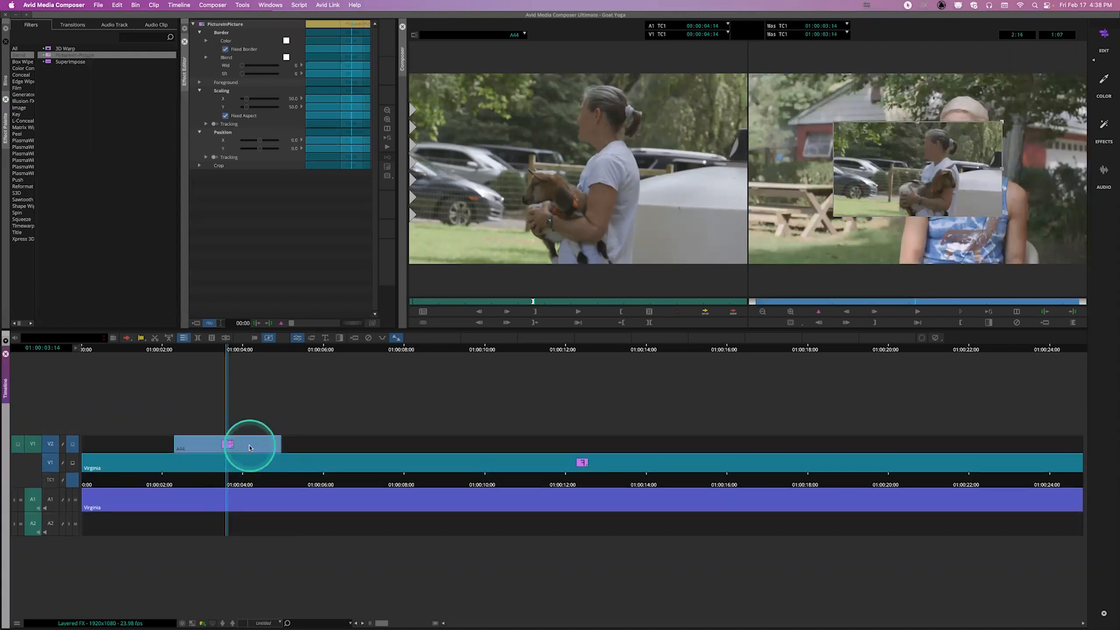
left_click(368, 339)
Apply the Diamond shape wipe to the A44 clip on V2, expand and collapse its nested layers, and remove the wipe.
left_click(21, 205)
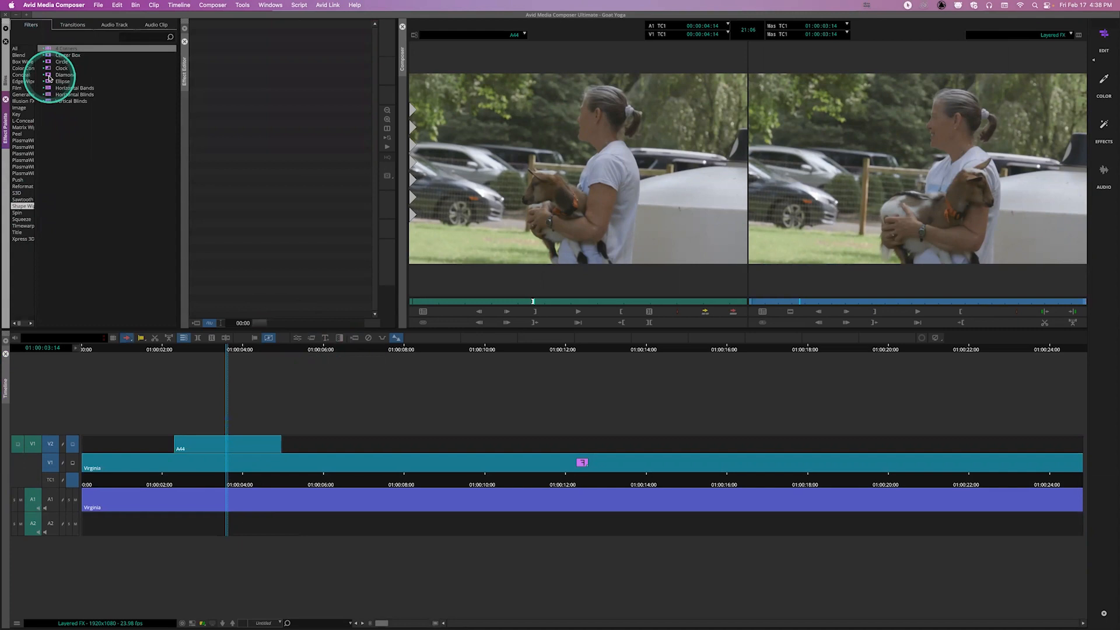
left_click_drag(48, 78, 229, 447)
double_click(228, 446)
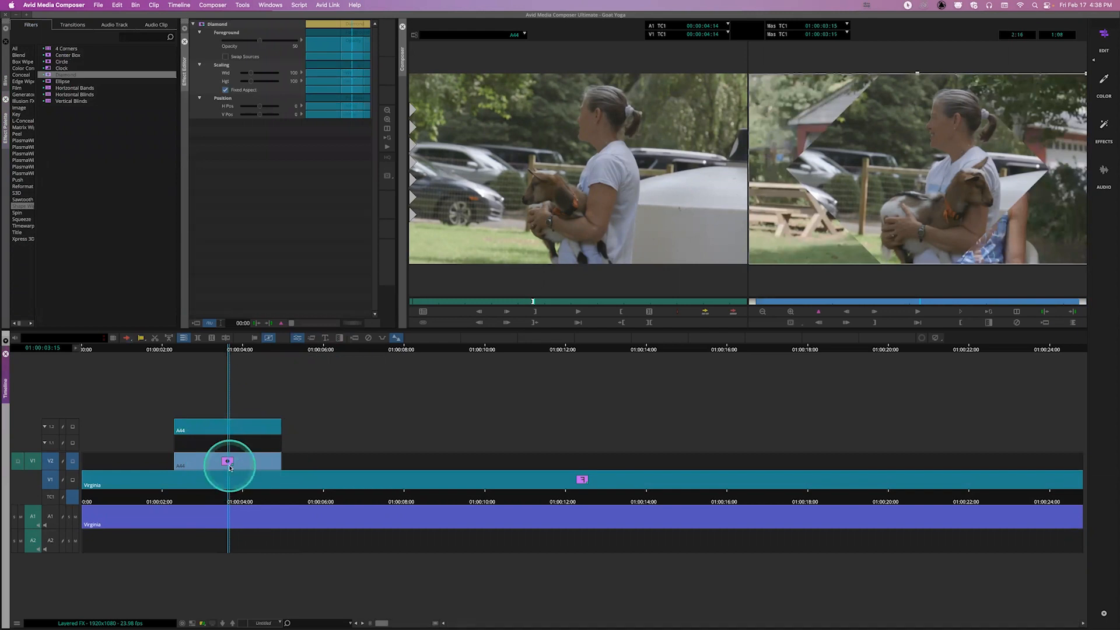
double_click(228, 461)
left_click_drag(280, 382, 342, 375)
left_click(368, 337)
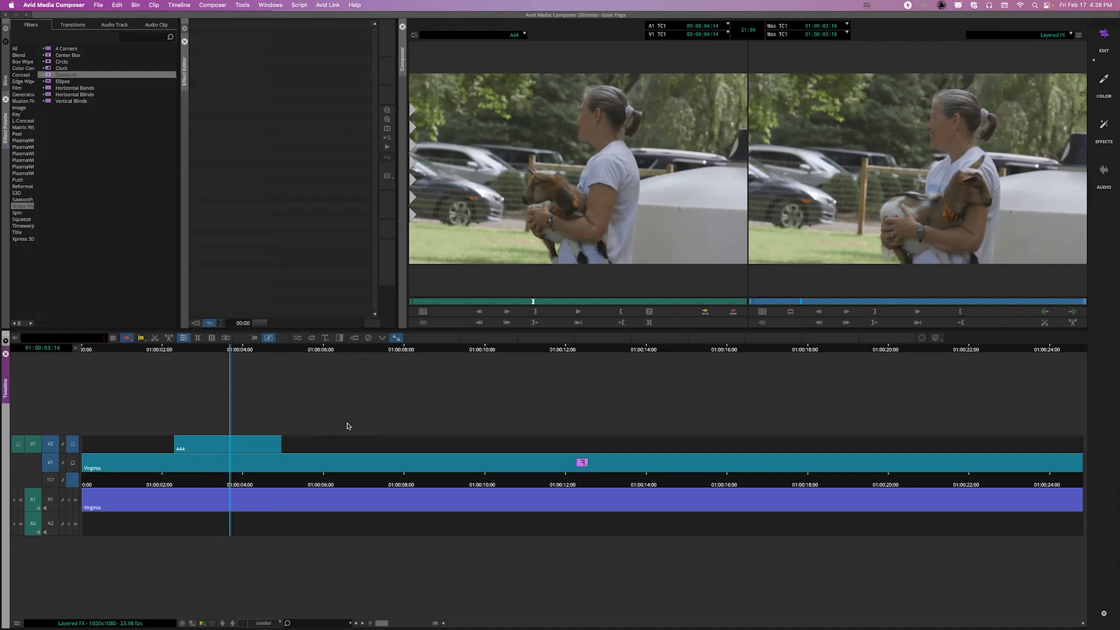
Apply 3D Warp from the Blend category to the A44 clip on V2, view its parameters, and remove the effect.
left_click_drag(304, 403, 138, 220)
left_click(19, 55)
left_click_drag(68, 81, 74, 89)
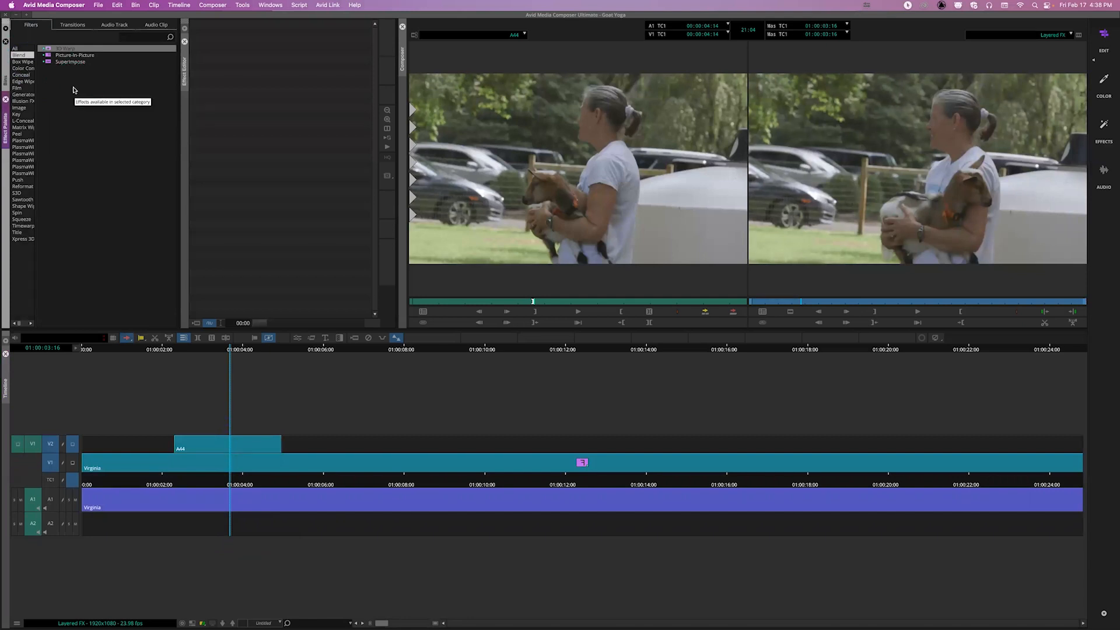
left_click(52, 50)
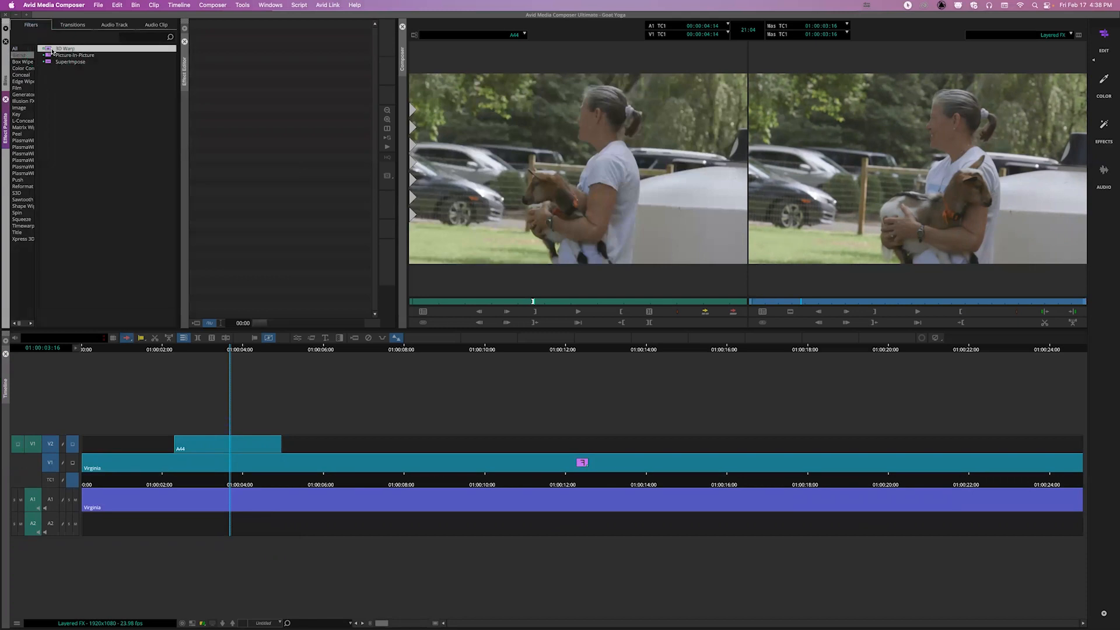
left_click(51, 50)
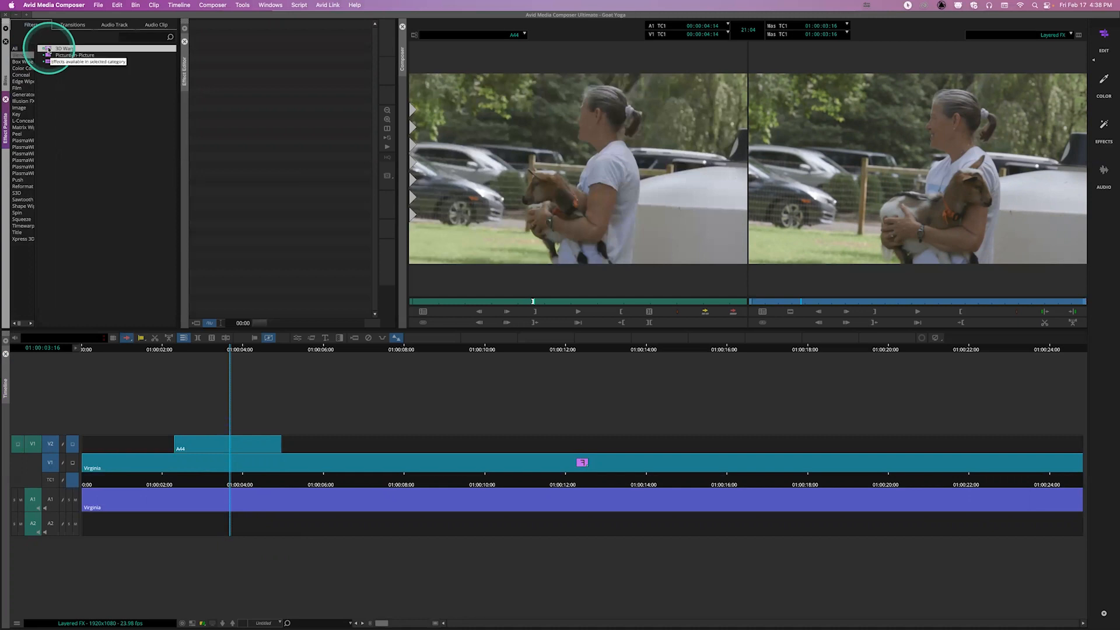
left_click(49, 51)
left_click_drag(49, 51, 228, 452)
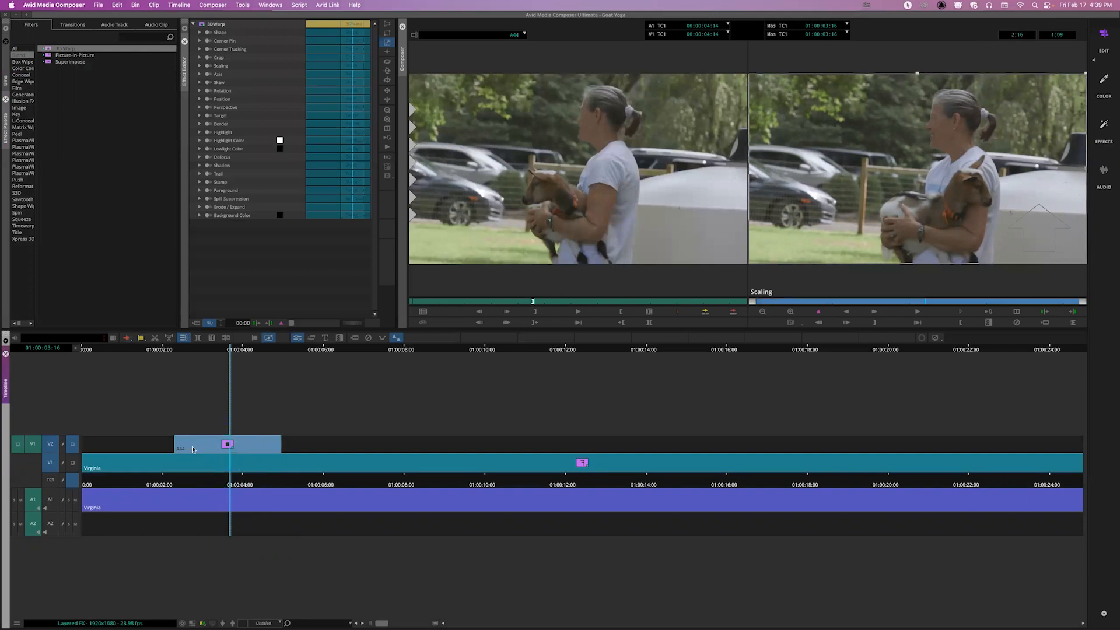
left_click(369, 337)
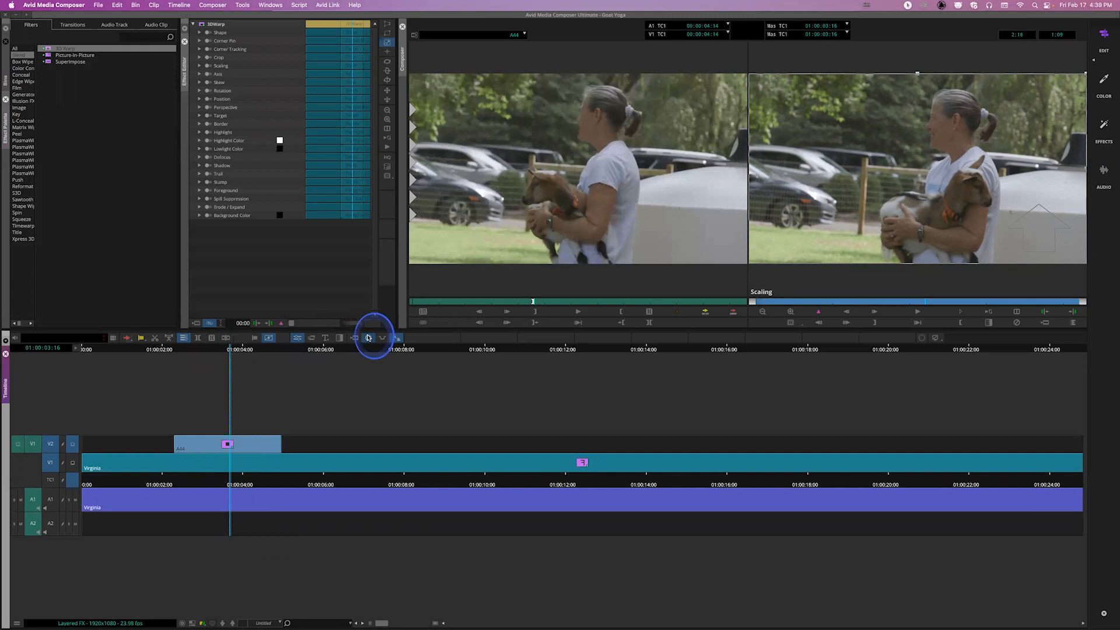
Try Picture-in-Picture on the A44 clip, shift the inset toward the frame's upper left, and remove the effect.
left_click_drag(49, 55, 229, 444)
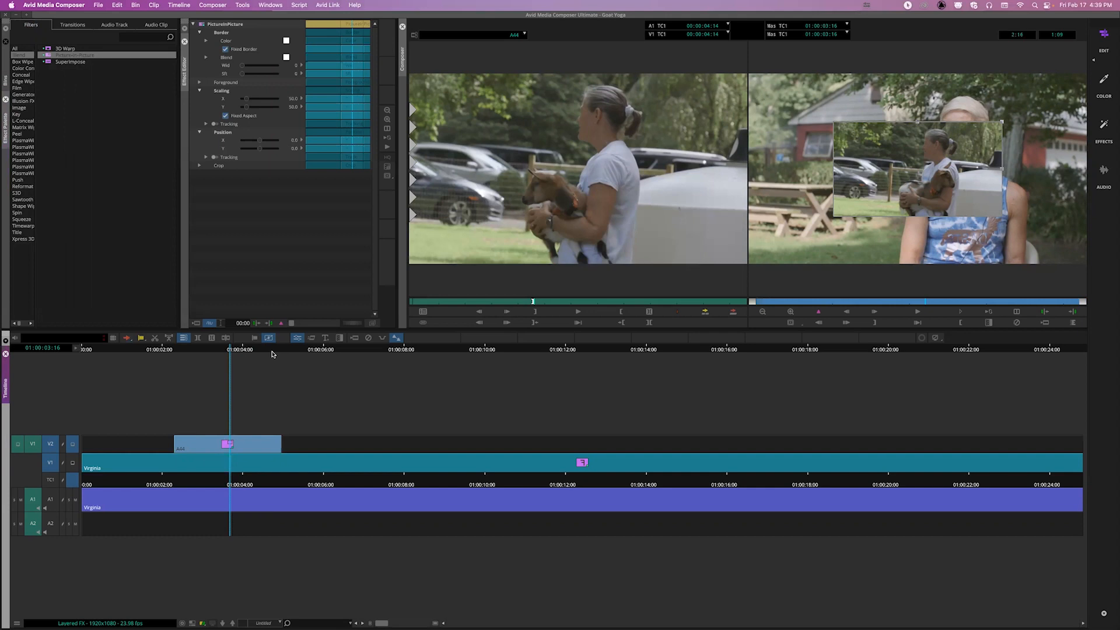
left_click(260, 141)
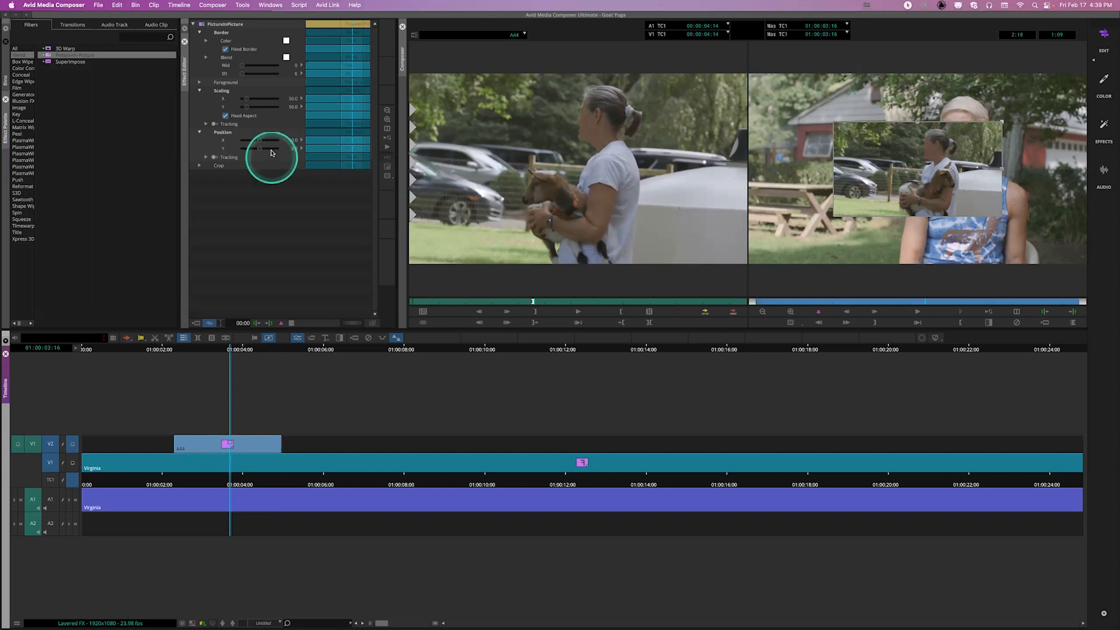
left_click_drag(260, 143, 258, 150)
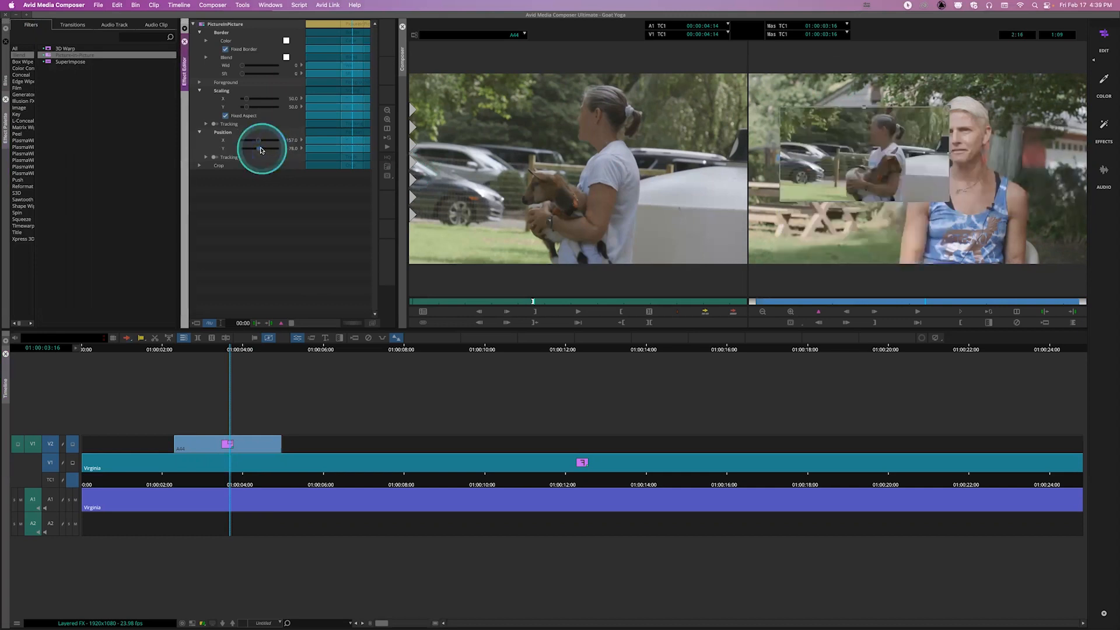
left_click(368, 337)
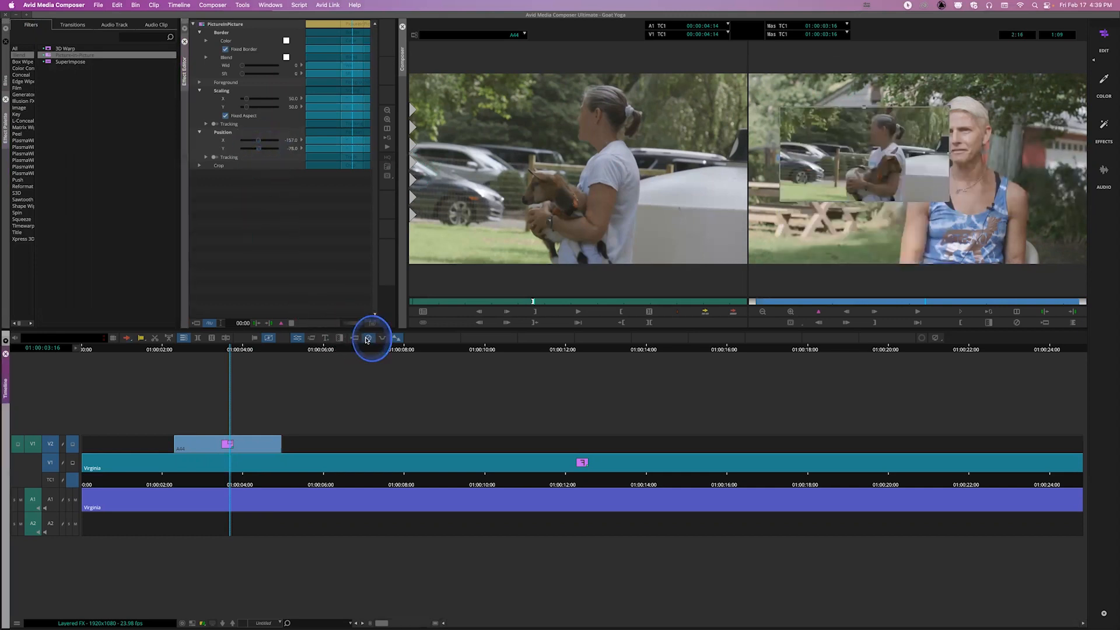
Apply 3D Warp to the A44 clip on V2 again and widen the effect parameter area.
left_click(58, 49)
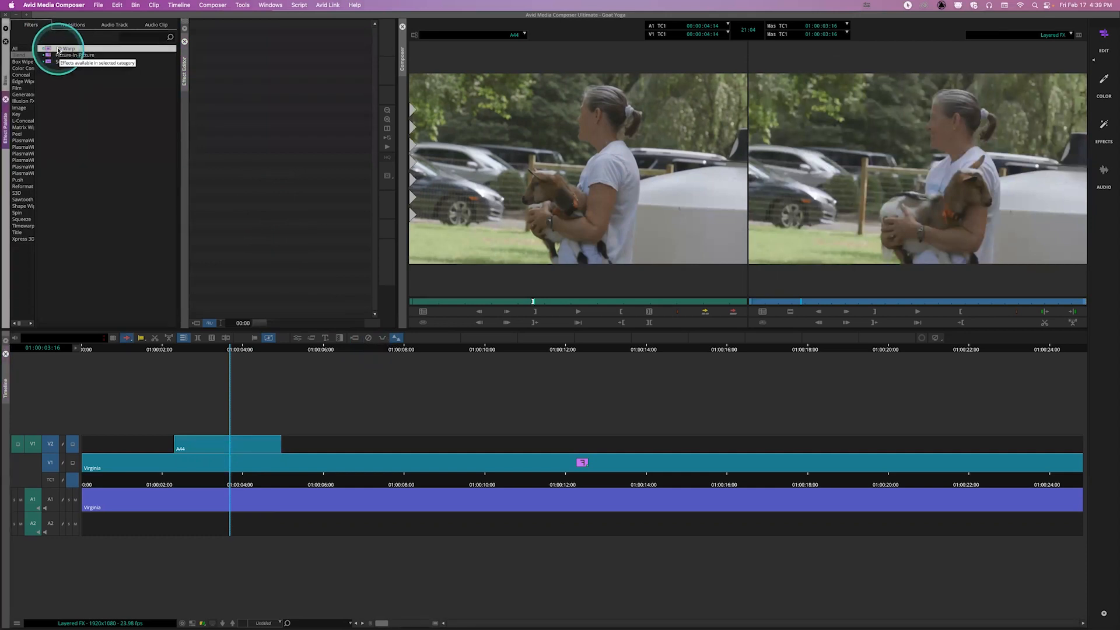
left_click(50, 49)
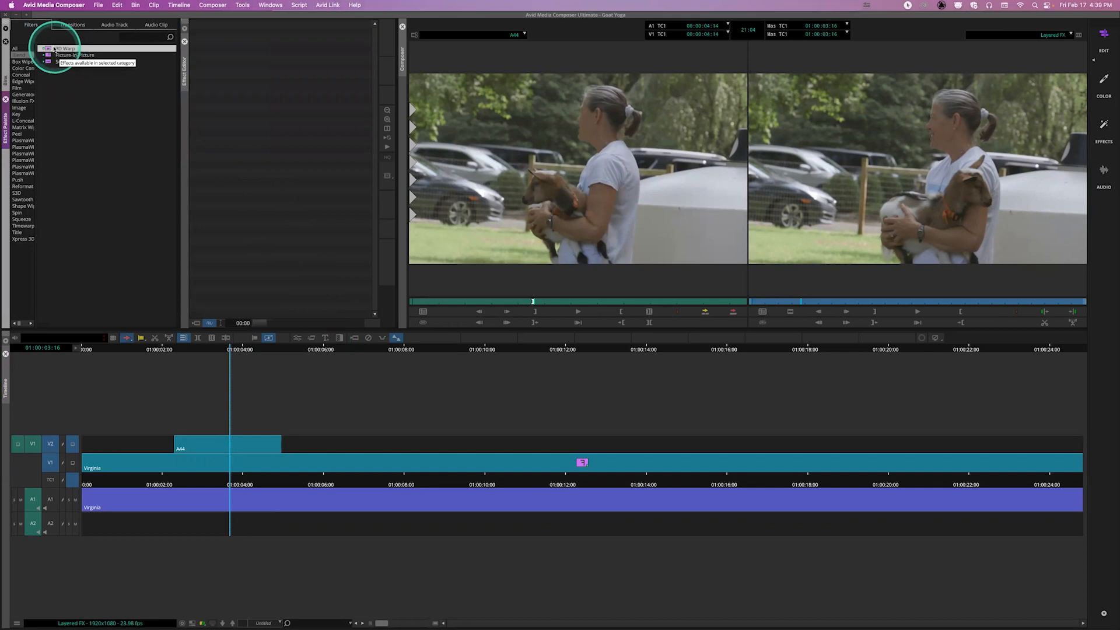
left_click_drag(50, 49, 233, 438)
left_click(233, 438)
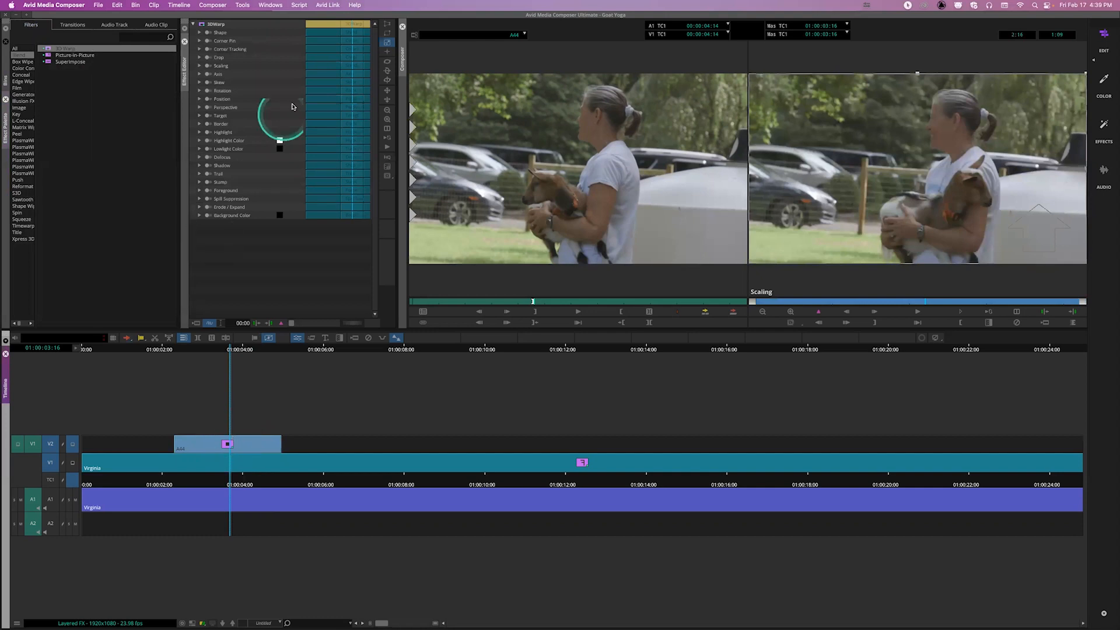
left_click(392, 128)
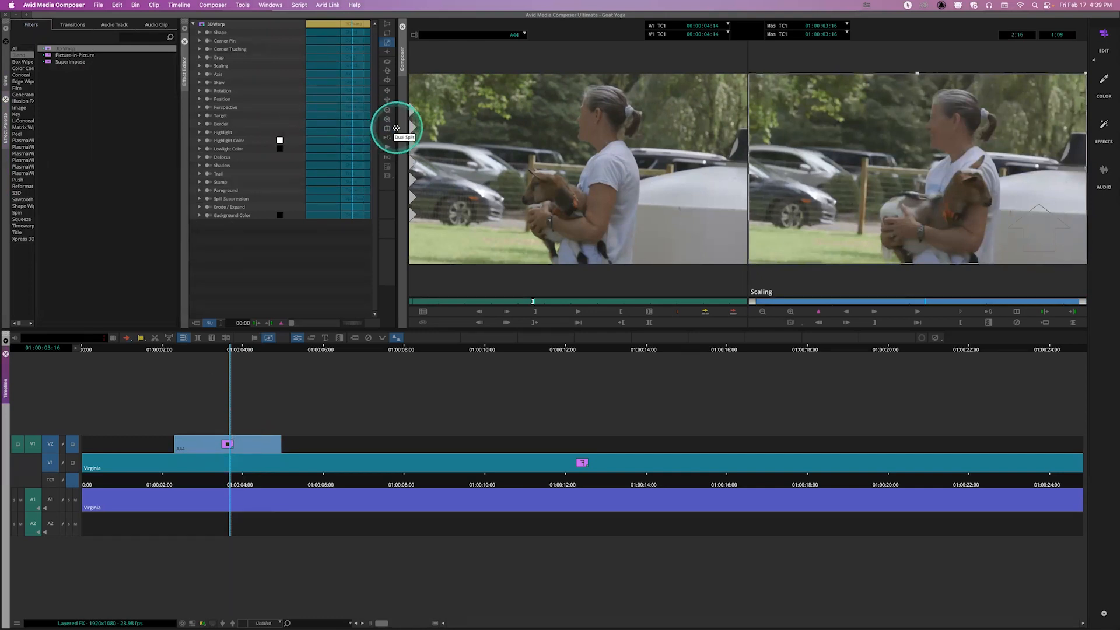
left_click_drag(468, 129, 505, 130)
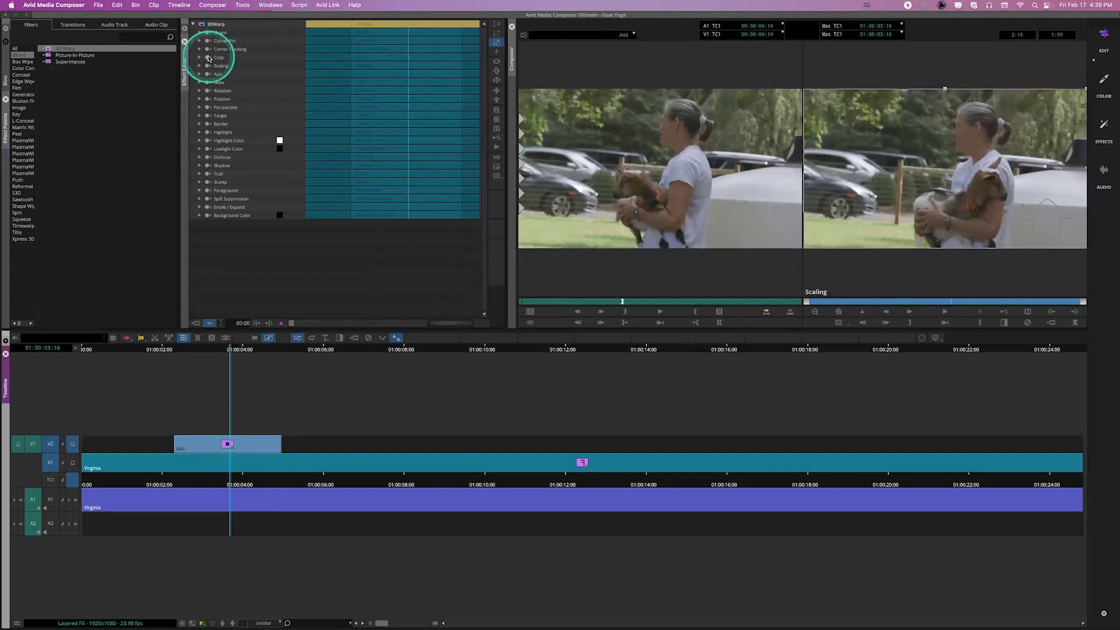
Try cropping the A44 clip's edges with the 3D Warp Crop parameters, then reset and deactivate the crop.
left_click(201, 57)
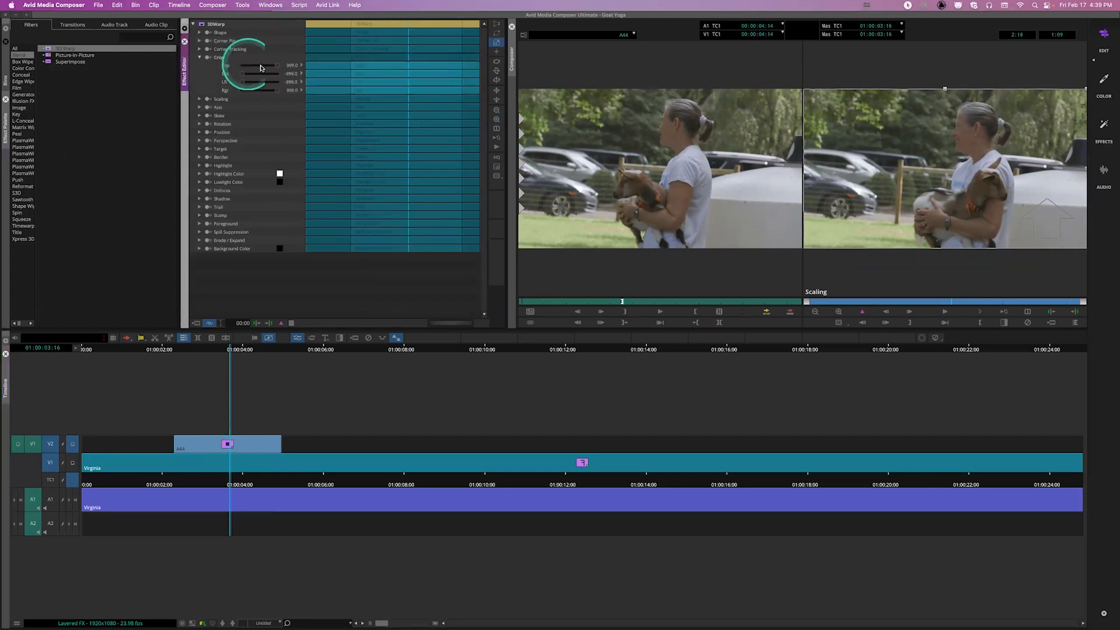
left_click_drag(273, 65, 236, 83)
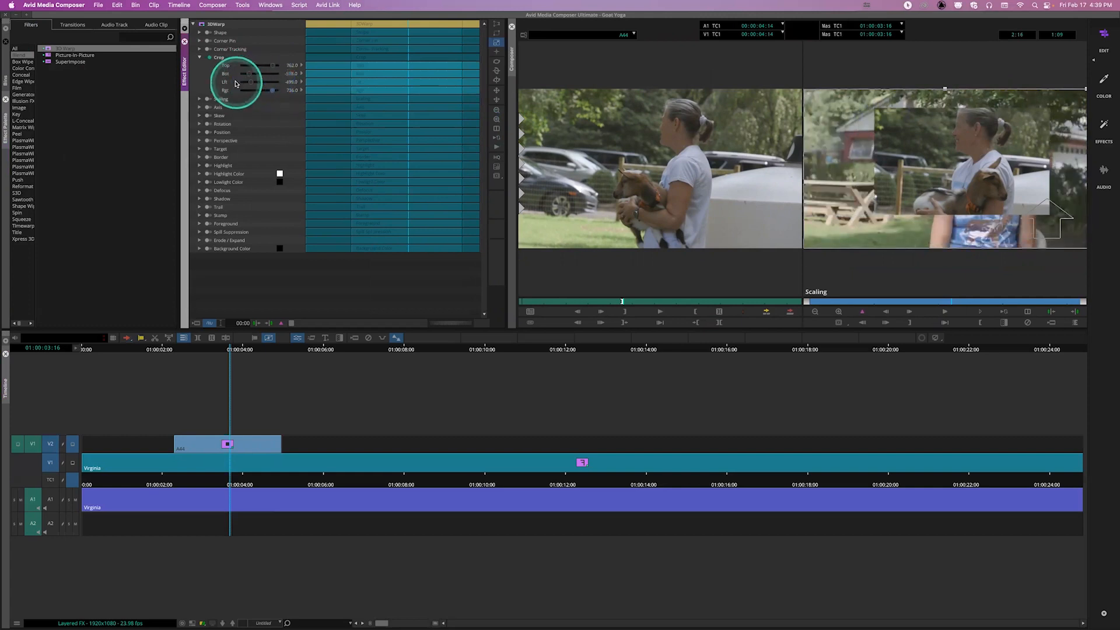
left_click(209, 58)
left_click(210, 57)
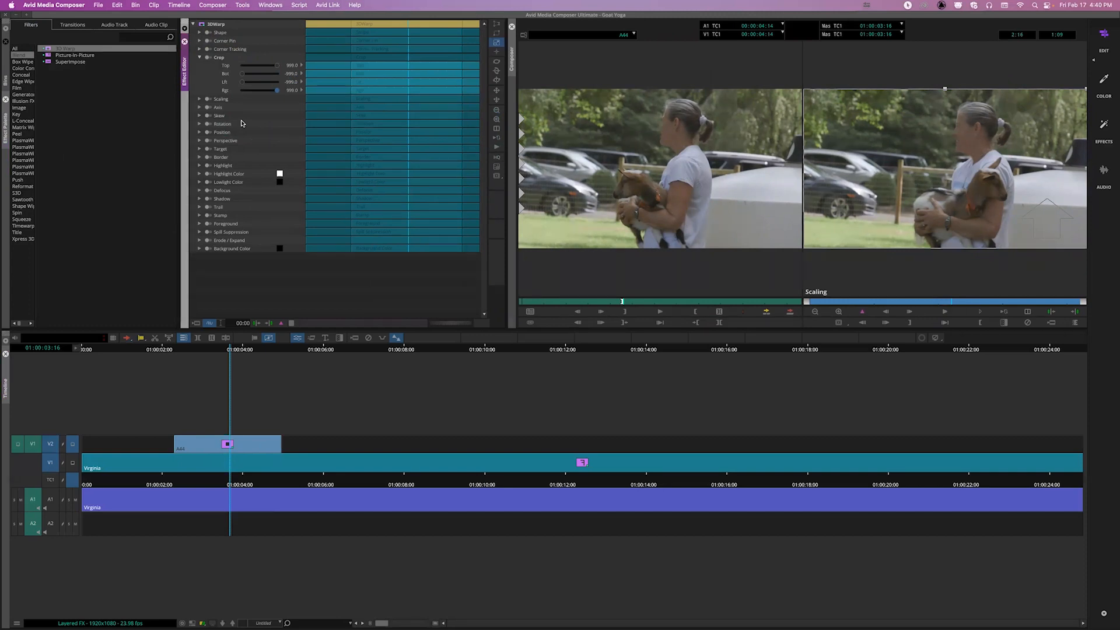
Expand the 3D Warp Scaling parameters and set the A44 clip's scale to 50 with fixed aspect.
left_click(198, 100)
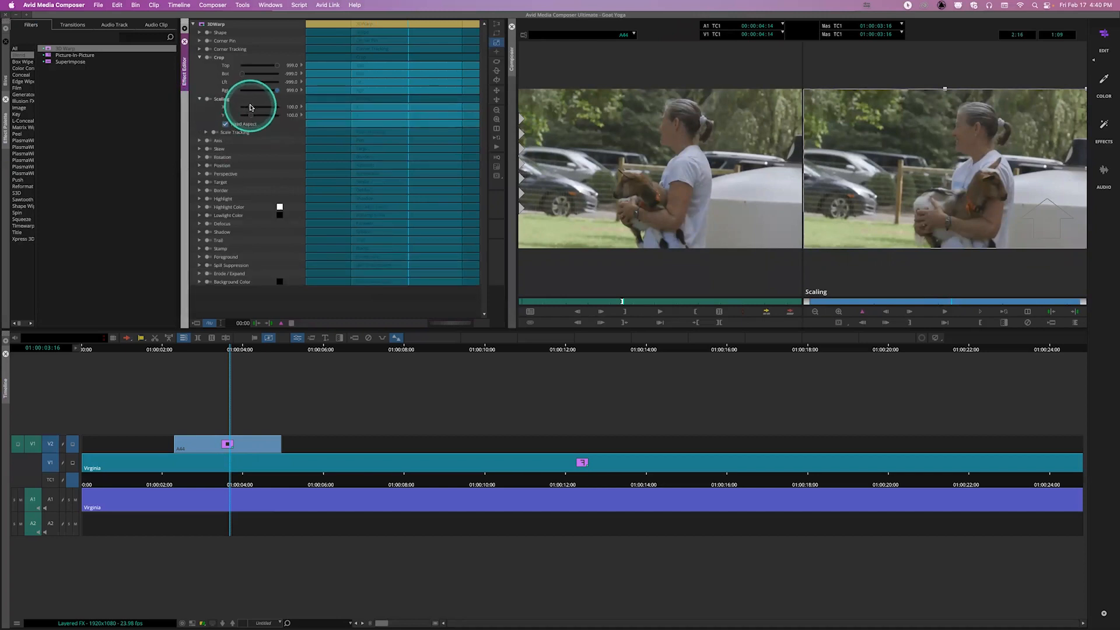
left_click(255, 110)
type("50")
key("Return")
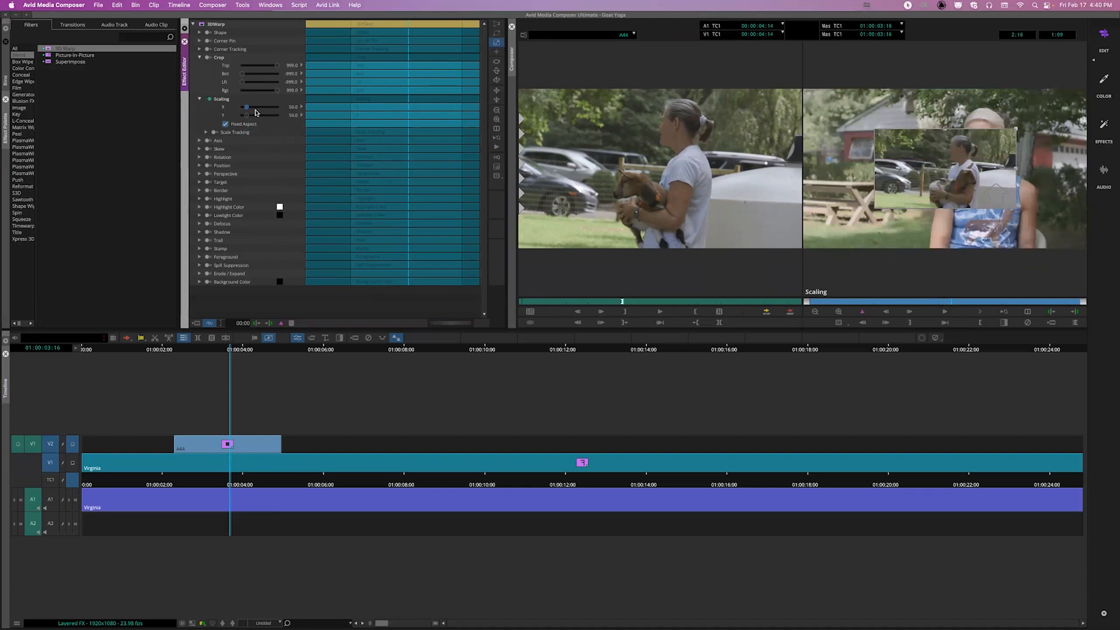
Try moving the A44 inset with the 3D Warp X, Y and Z Position values, then reset the position.
left_click(205, 167)
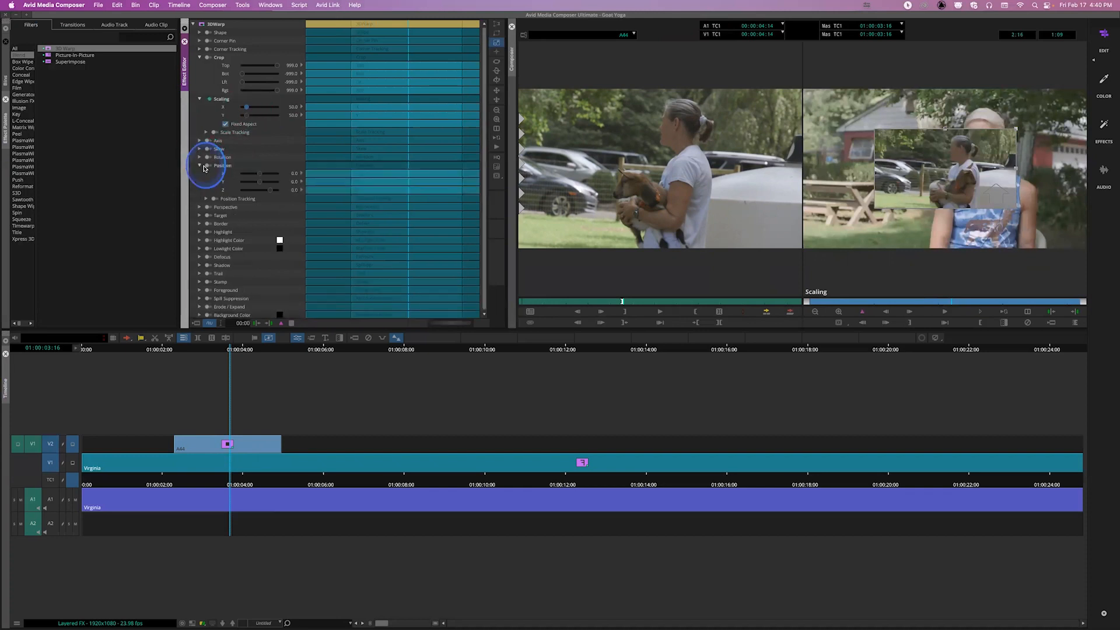
left_click(261, 174)
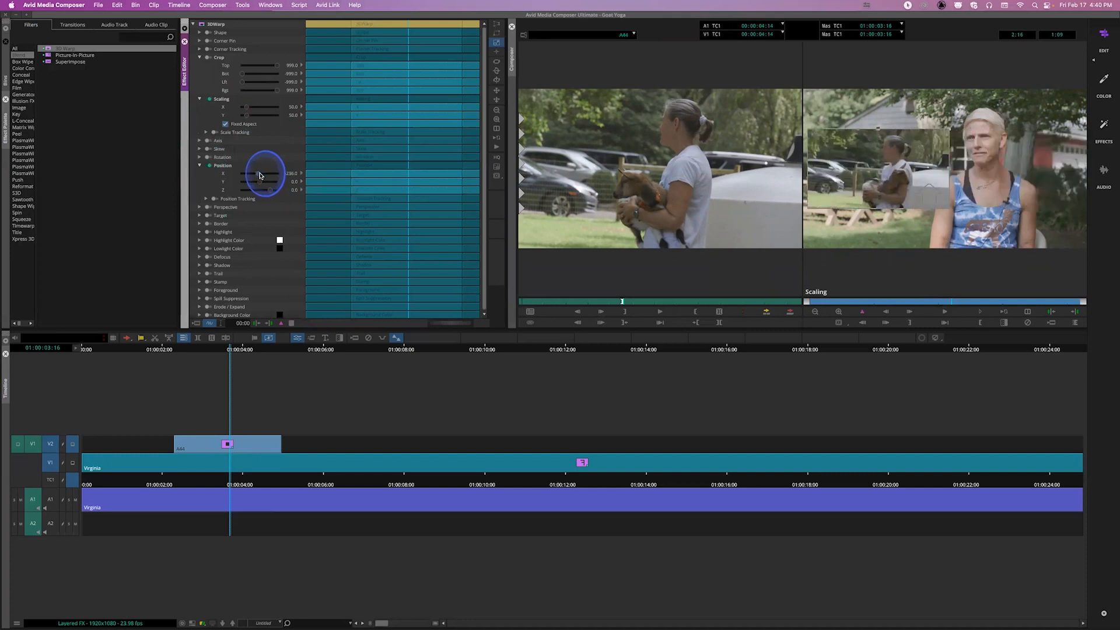
mouse_move(259, 183)
left_mouse_down()
mouse_move(269, 189)
mouse_move(254, 196)
mouse_move(281, 190)
mouse_move(264, 193)
left_mouse_up()
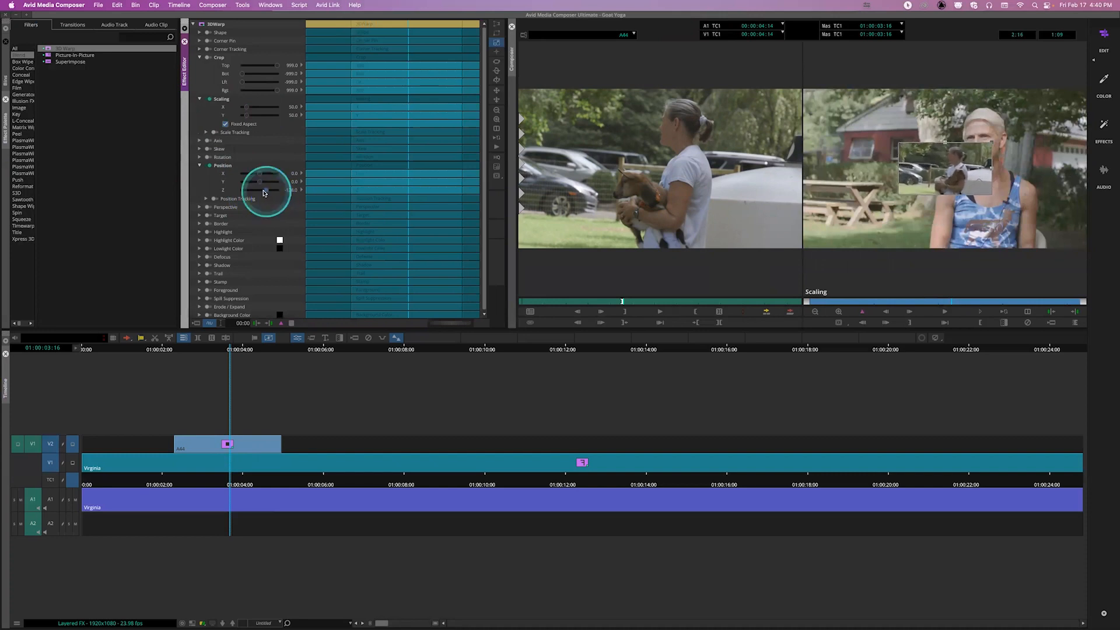
left_click(210, 166, "alt")
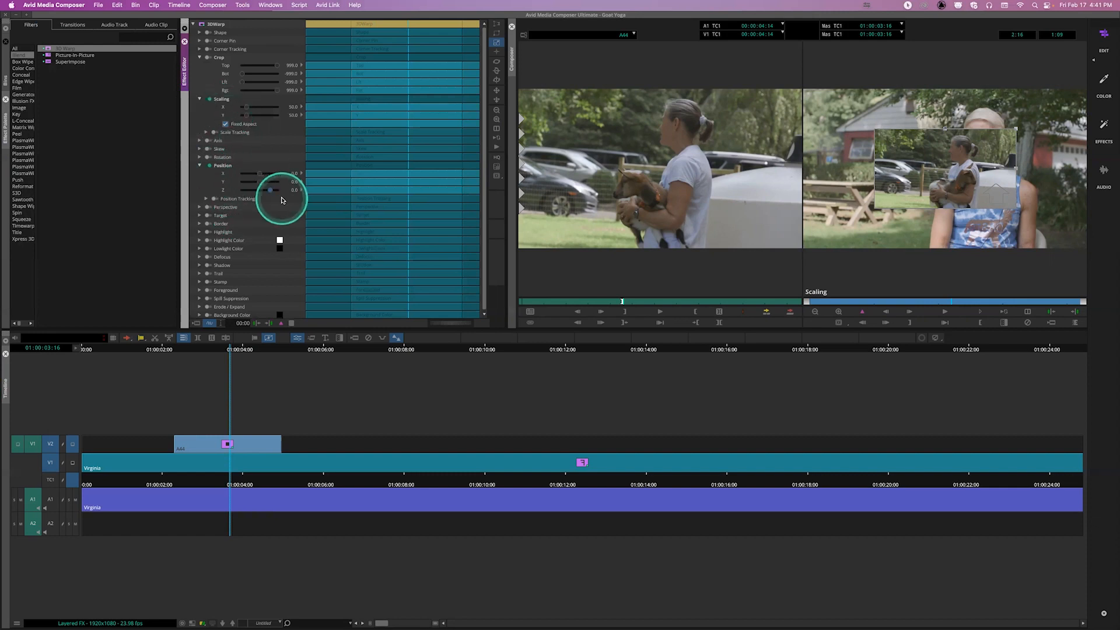
Enable and adjust the 3D Warp Highlight on the A44 clip, and enlarge the inset's scaling to 75.
left_click(200, 232)
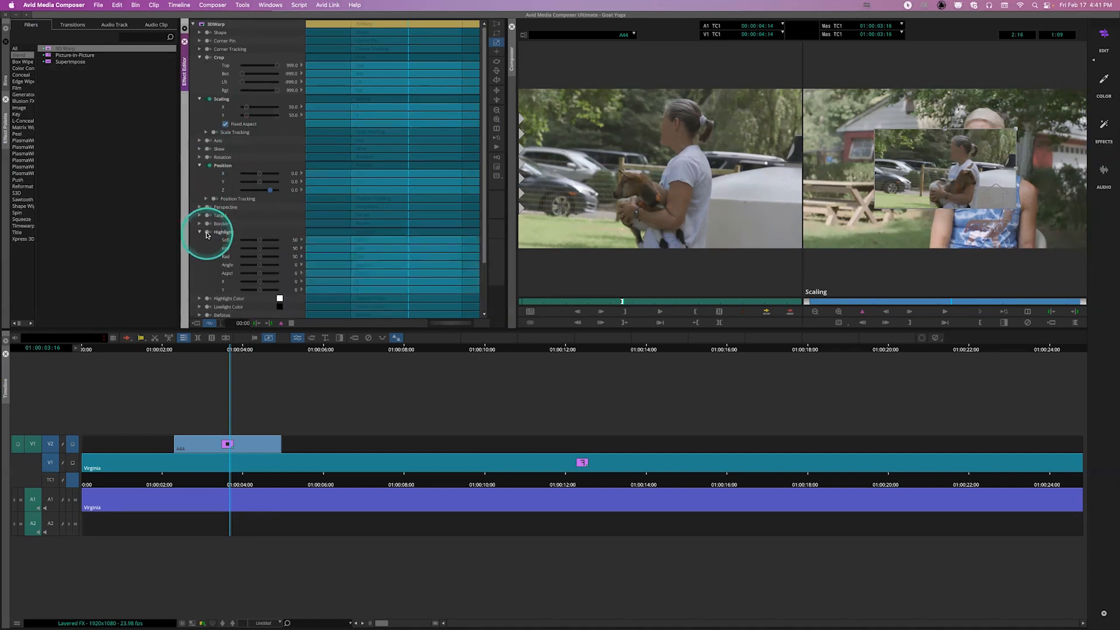
left_click(208, 232)
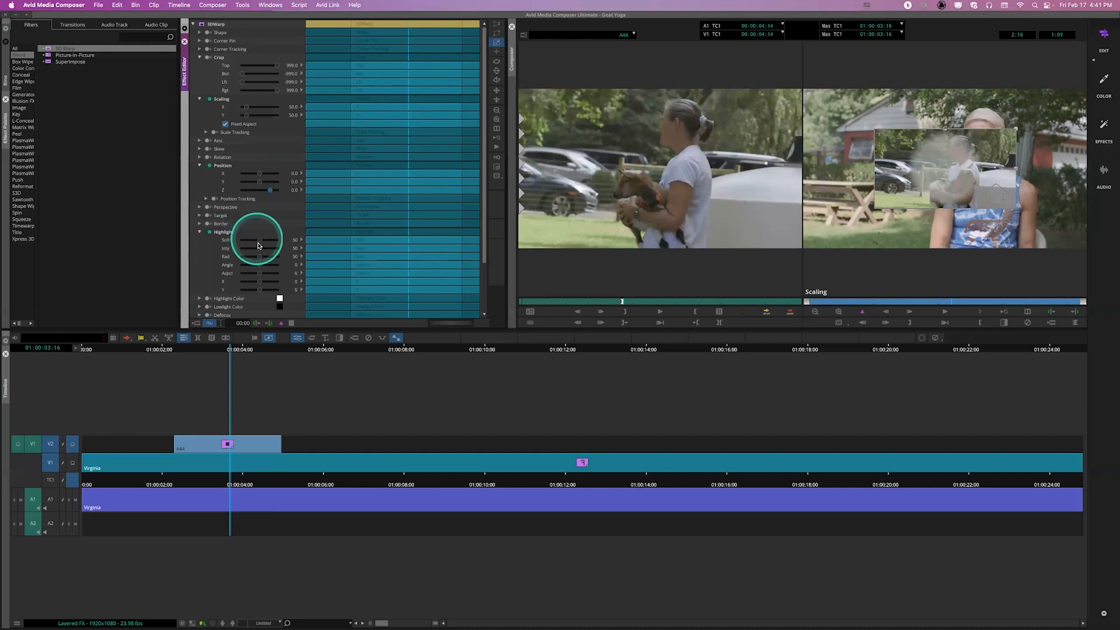
left_click_drag(260, 242, 261, 282)
left_click(246, 108)
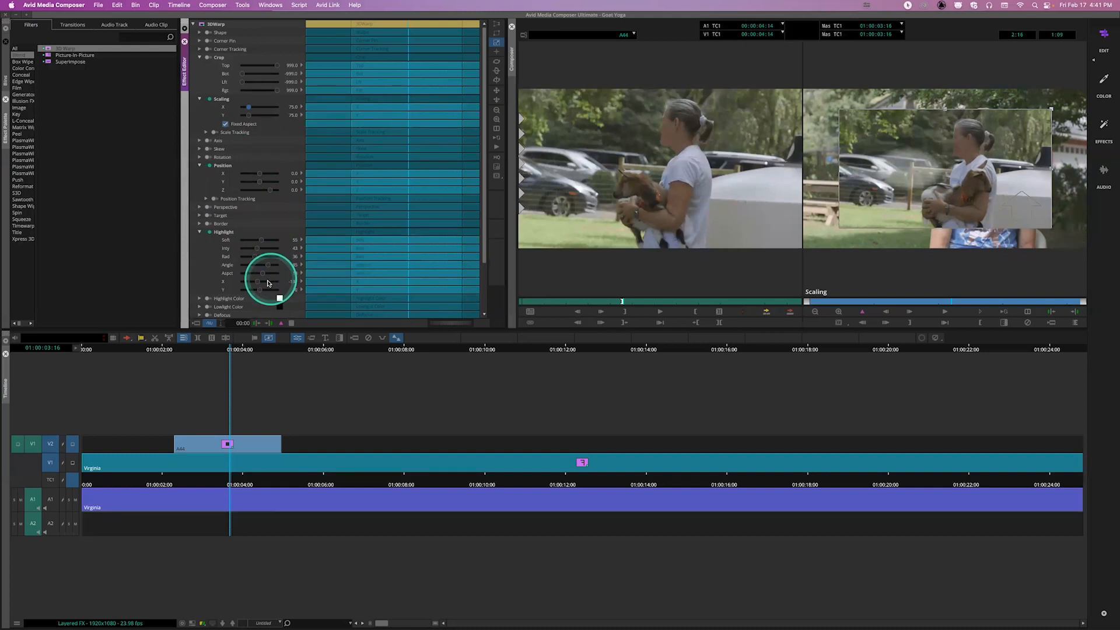
Reset the 3D Warp Highlight parameters to their defaults and turn the highlight off.
left_click(210, 233, "super")
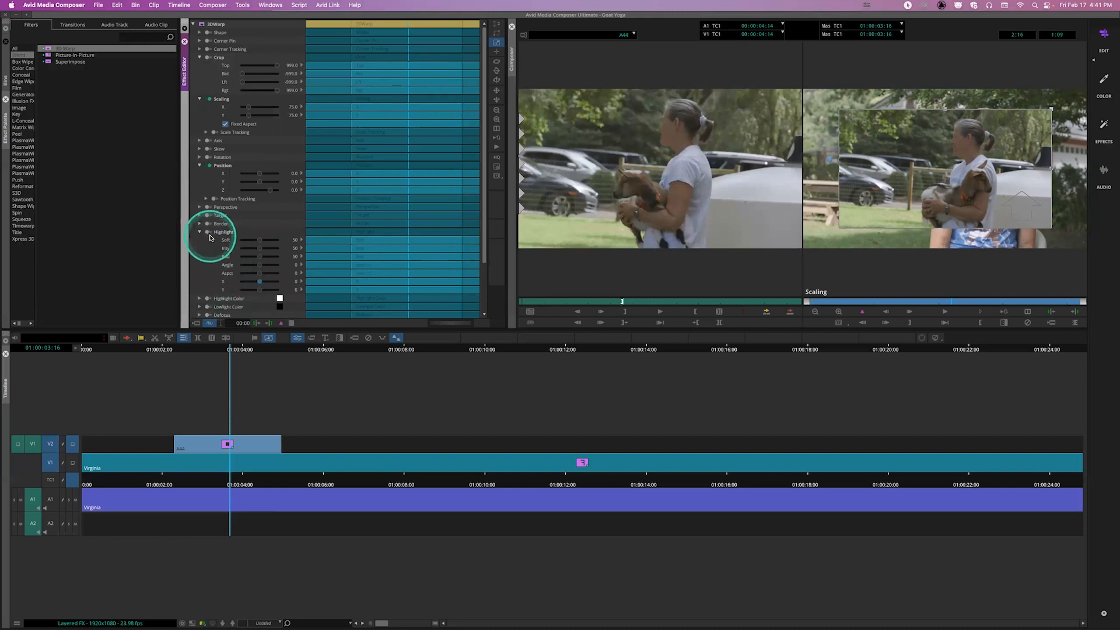
left_click(199, 232)
left_click(199, 232)
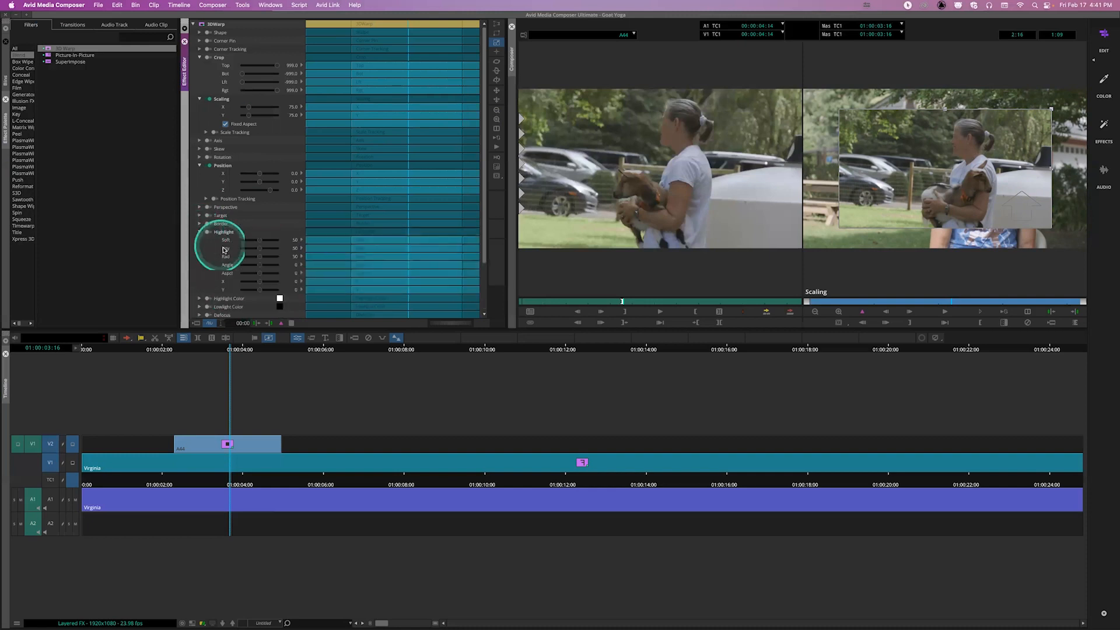
Try a shadow on the A44 inset with the 3D Warp Shadow parameters, shifting its X offset, then undo and disable the shadow.
left_click(200, 233)
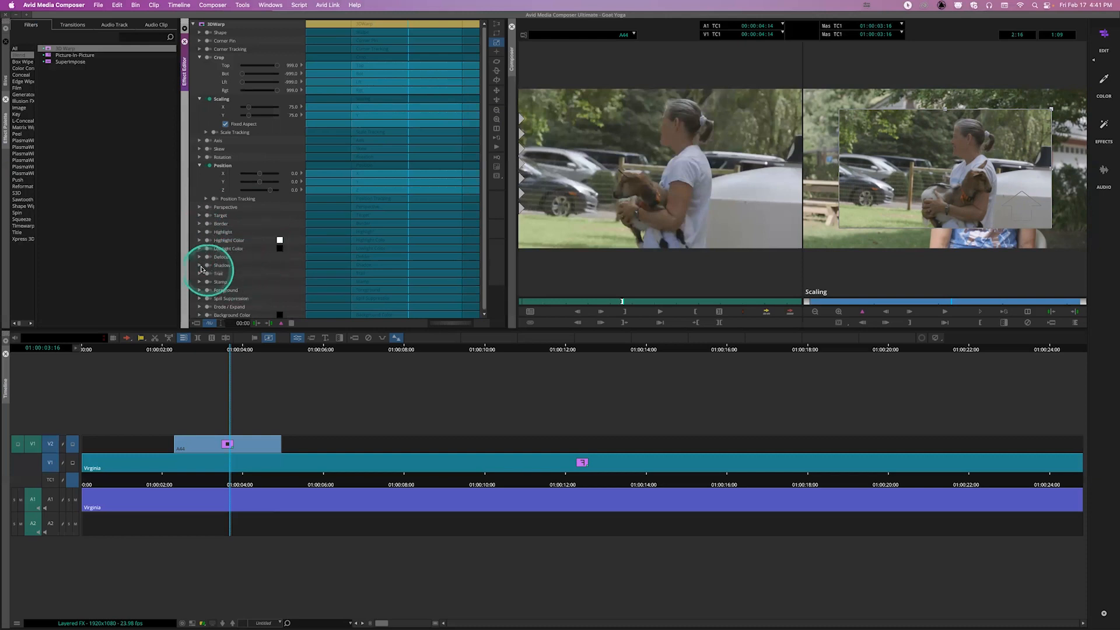
left_click(199, 266)
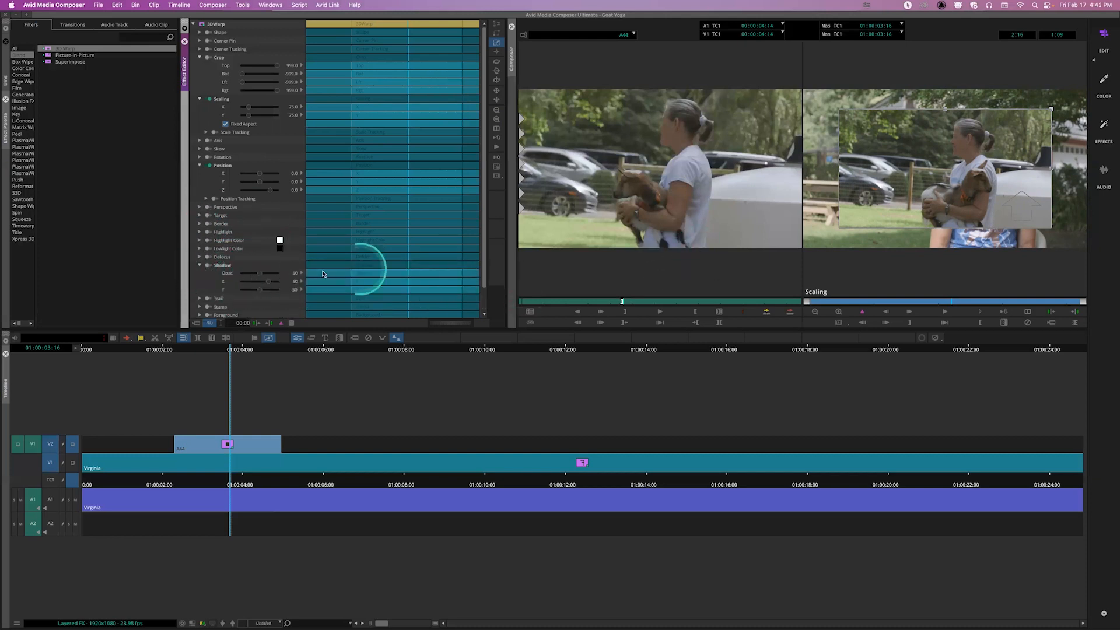
left_click_drag(261, 276, 267, 273)
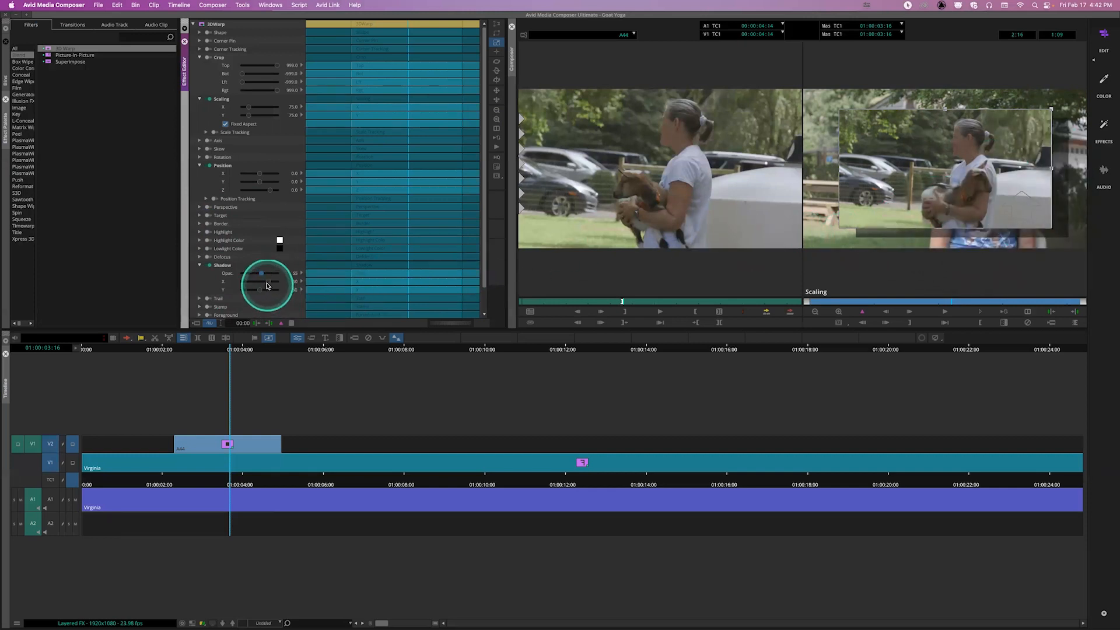
left_click_drag(268, 281, 251, 283)
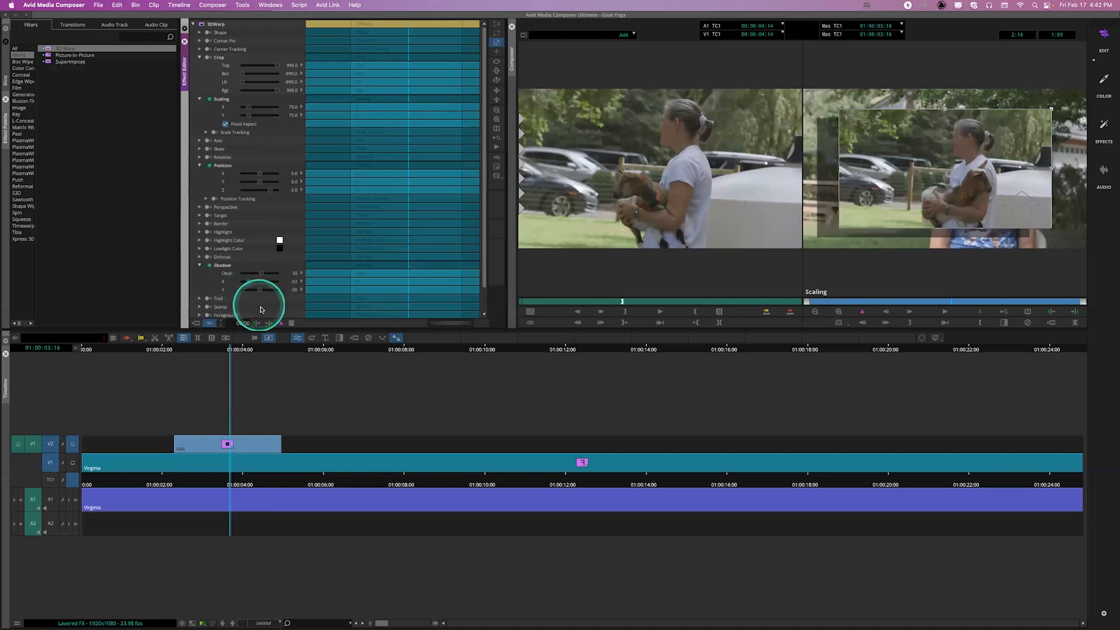
key("super+z")
left_click(210, 266)
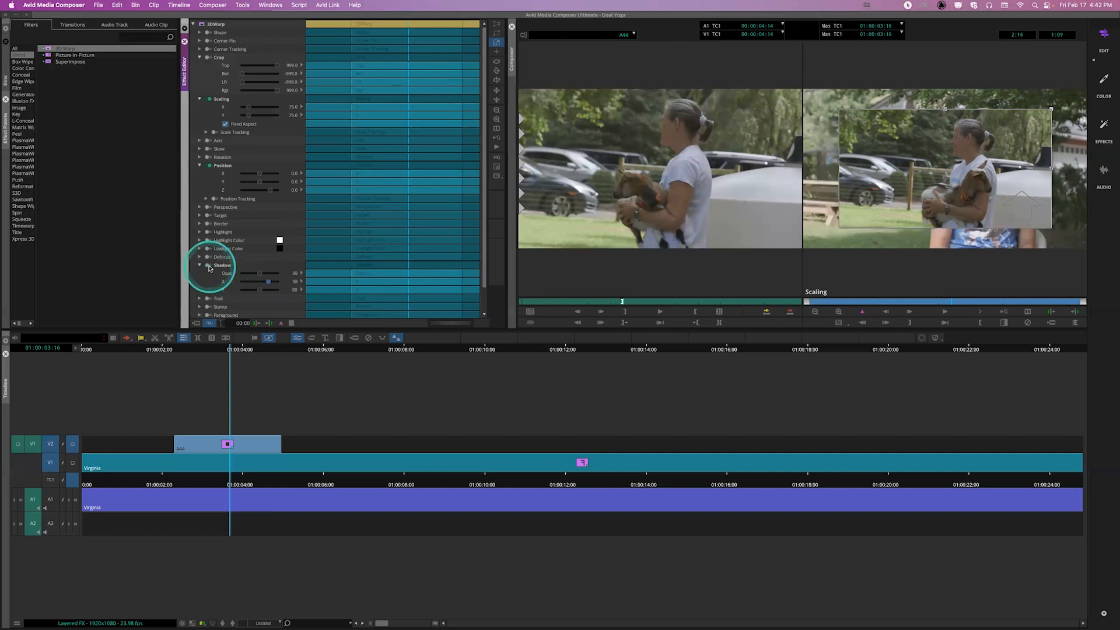
Collapse the Crop and Scaling parameters, try curling the A44 inset with the Page Fold shape, then turn the shape off.
left_click(200, 56)
left_click(199, 65)
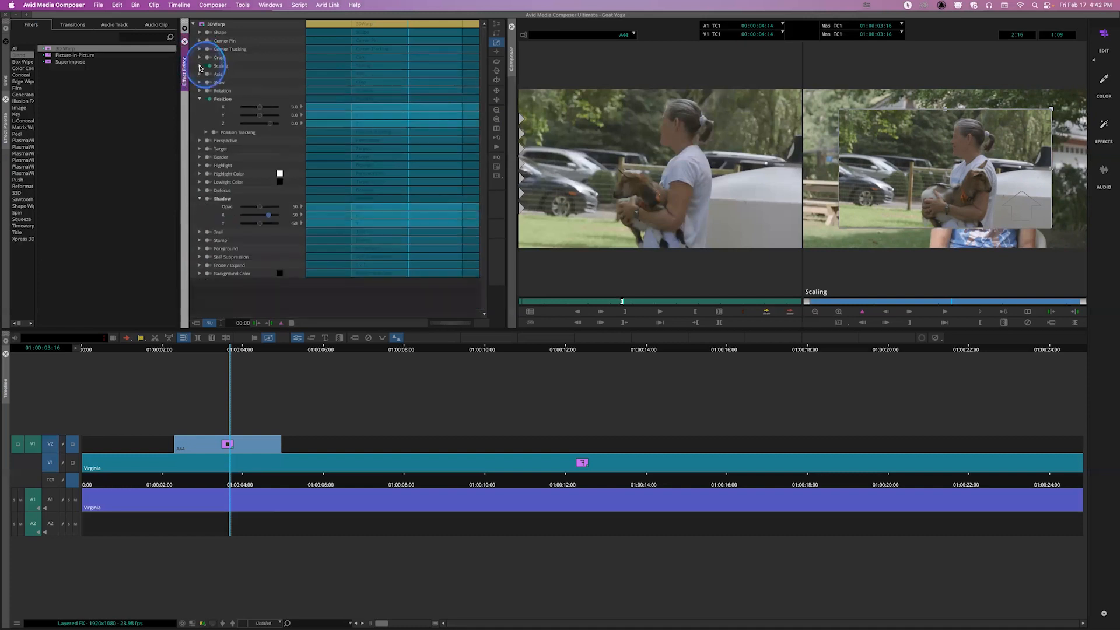
left_click(200, 33)
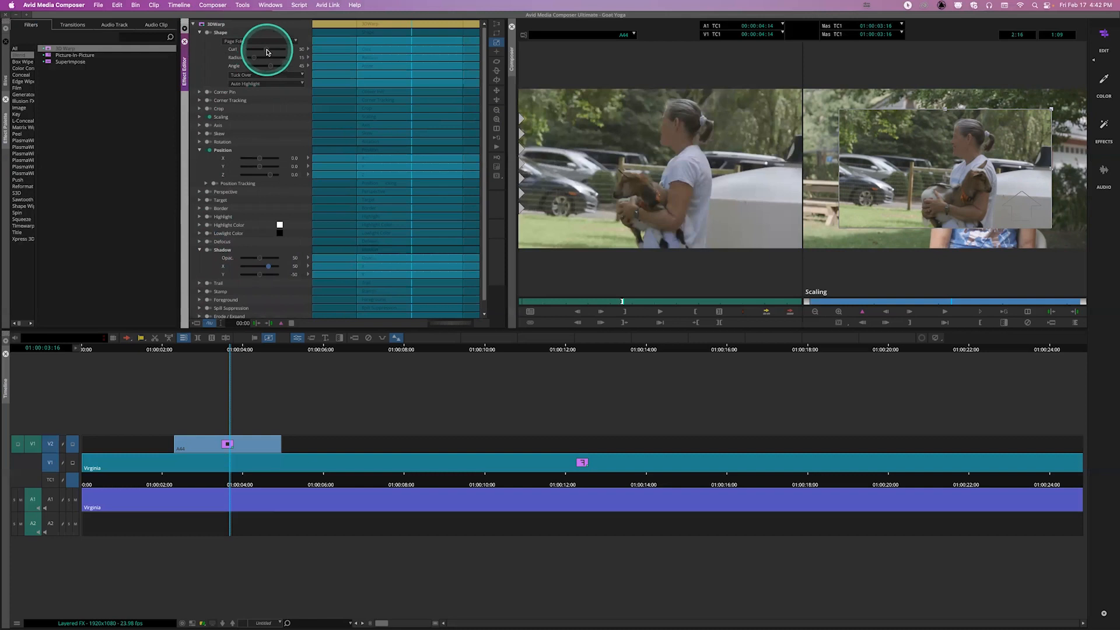
left_click_drag(267, 52, 274, 79)
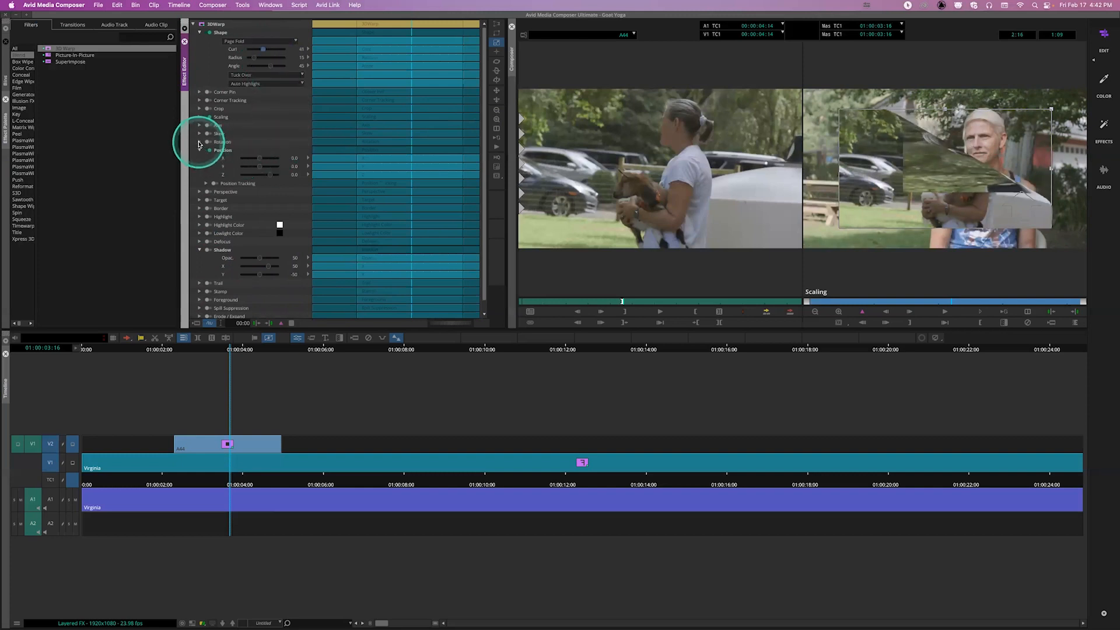
left_click(210, 35)
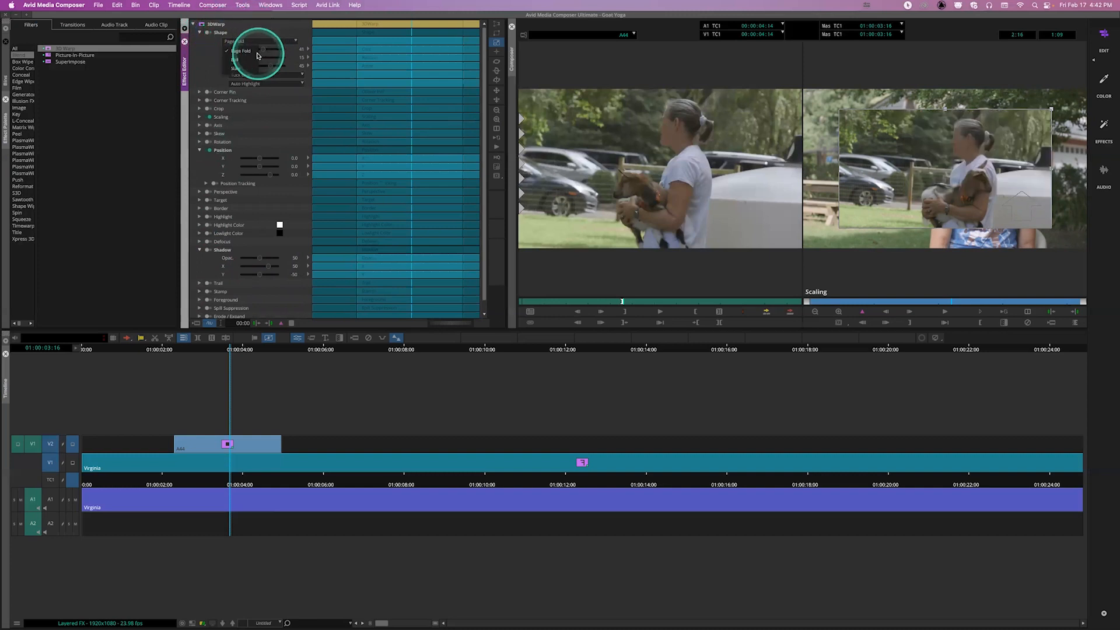
Try the Ball shape on the A44 inset, adjusting Radius, Curve and X position, then turn Shape off and collapse it.
left_click(251, 61)
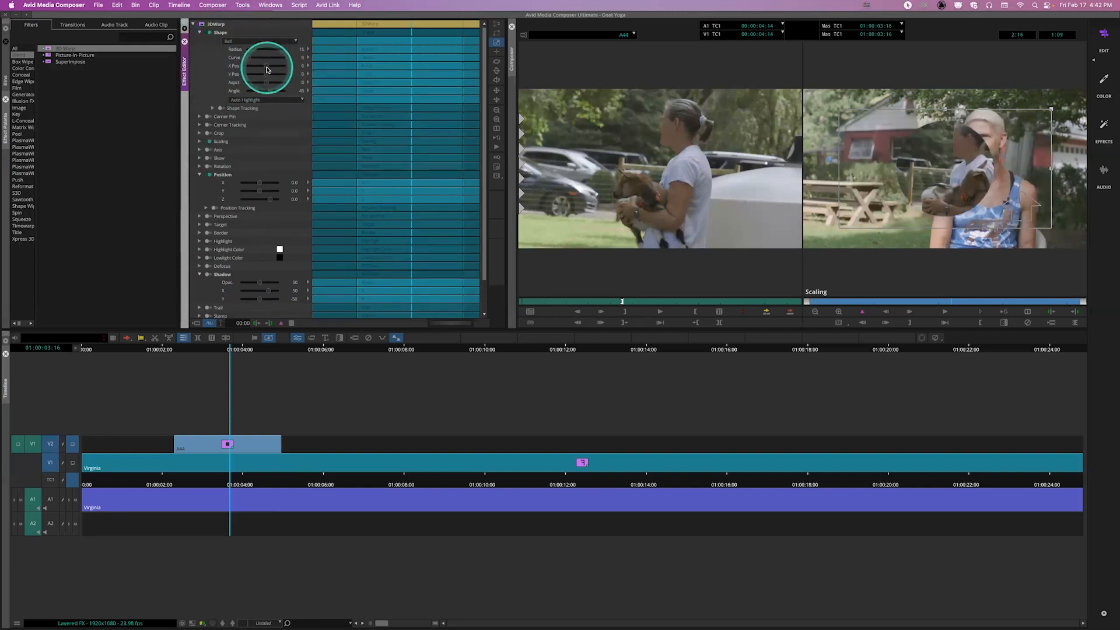
left_click_drag(257, 52, 260, 52)
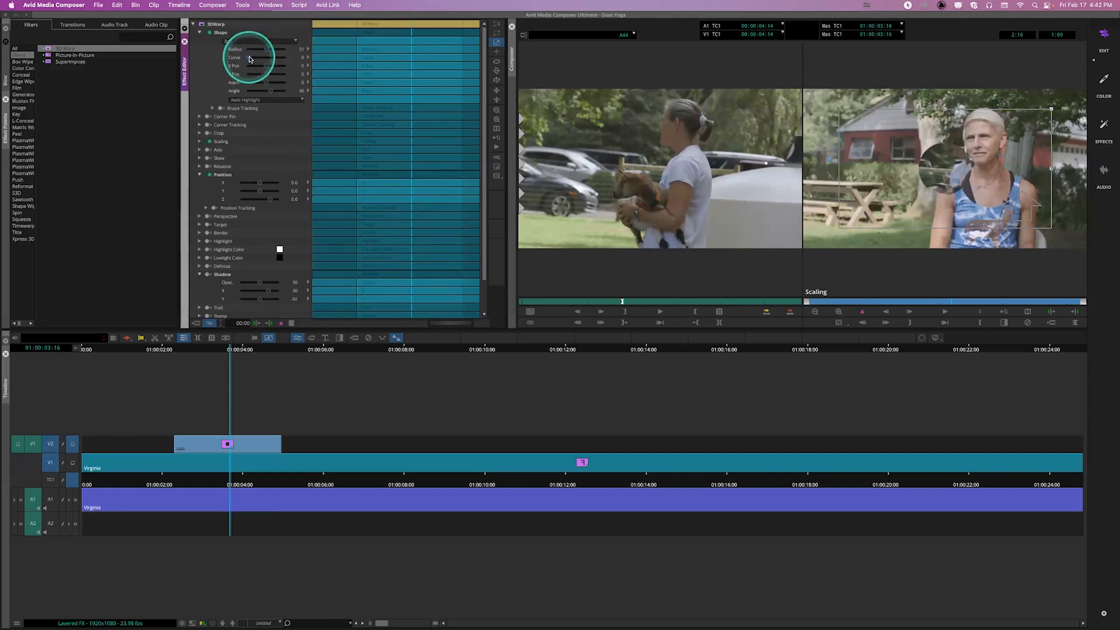
left_click_drag(270, 62, 205, 39)
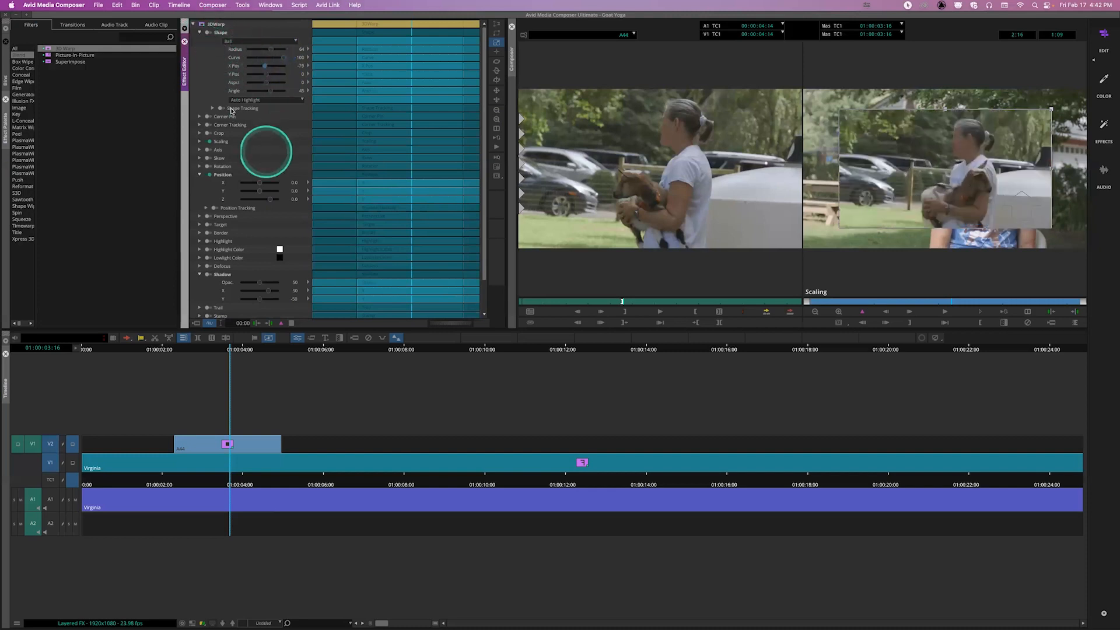
left_click(198, 33)
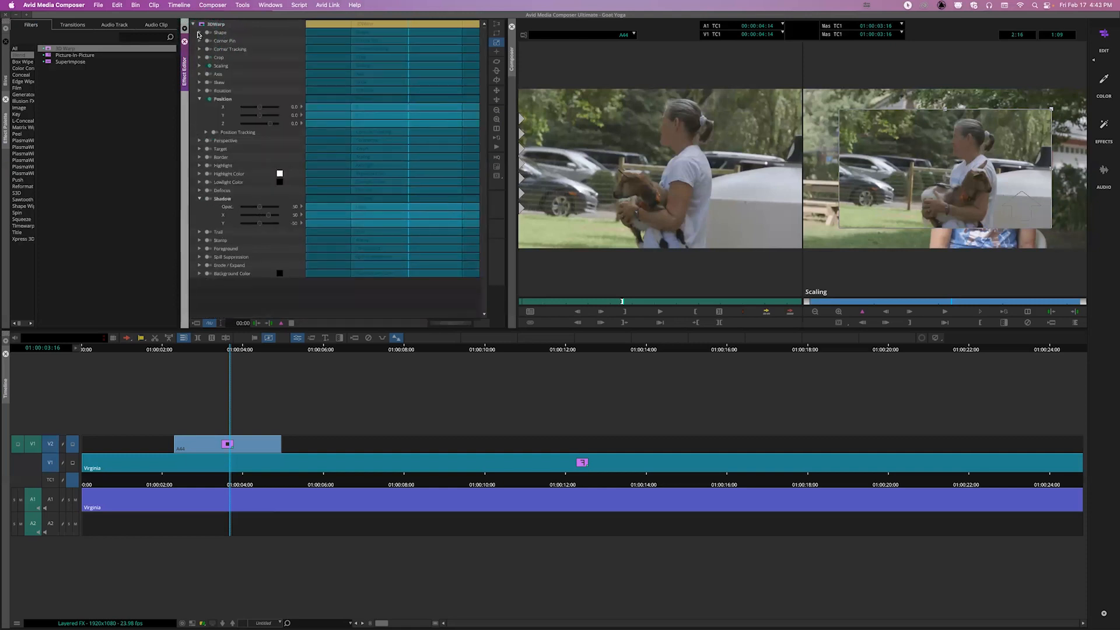
Expand the 3D Warp Foreground parameters to look them over, then collapse them.
left_click(212, 94)
left_click(242, 176)
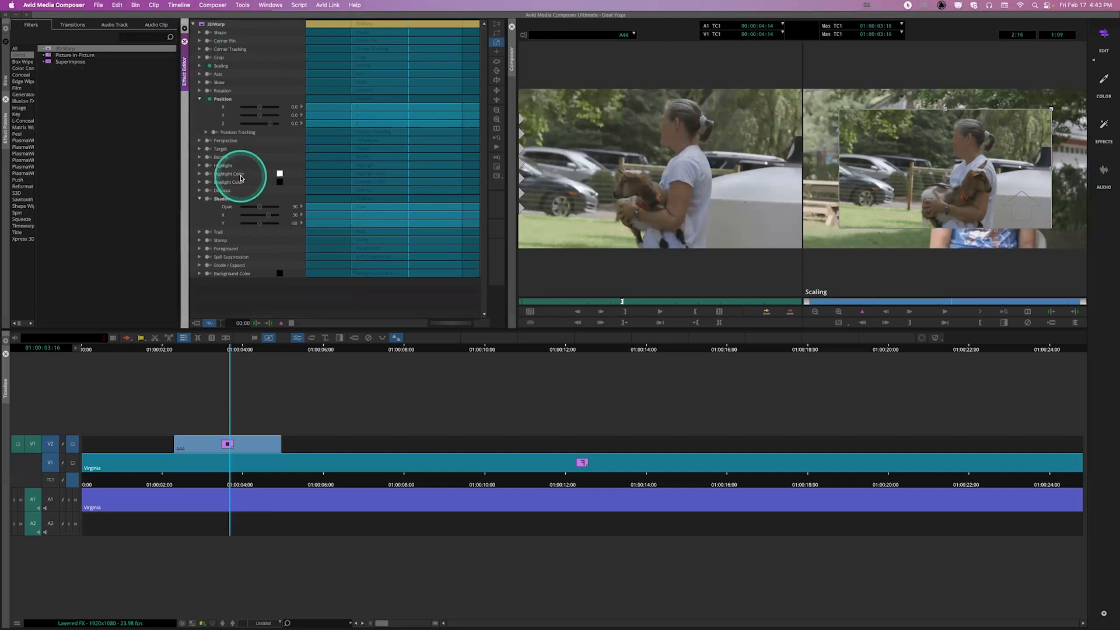
left_click(199, 249)
left_click(239, 263)
left_click(256, 278)
left_click(199, 249)
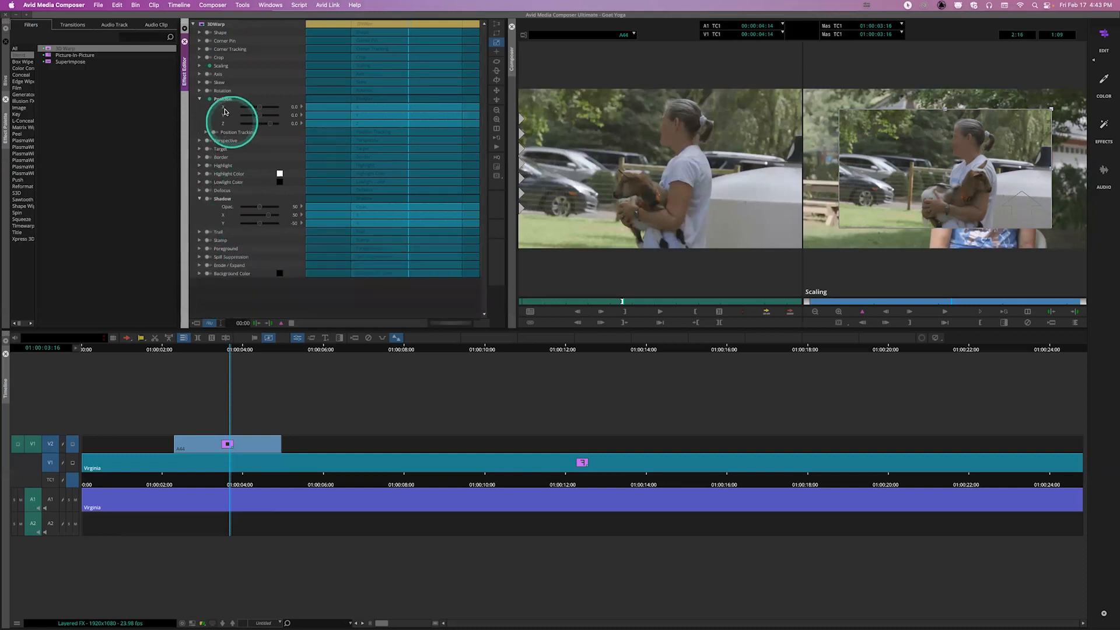
Expand the Rotation parameters and try turning the A44 inset on the Z, X and Y axes, resetting the rotation.
left_click(199, 90)
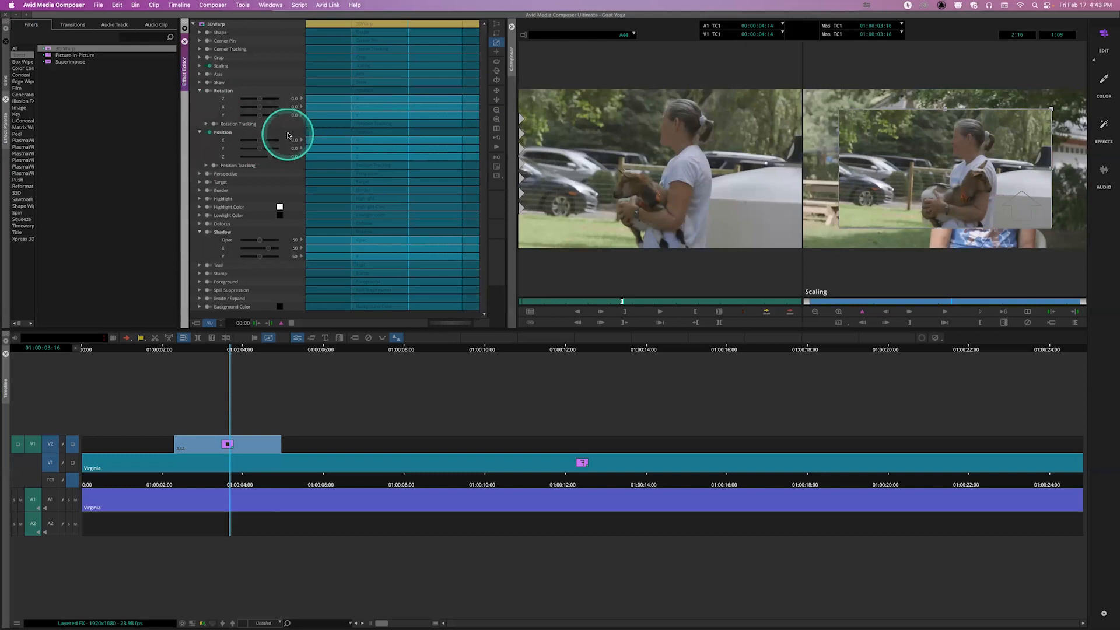
left_click_drag(261, 101, 268, 102)
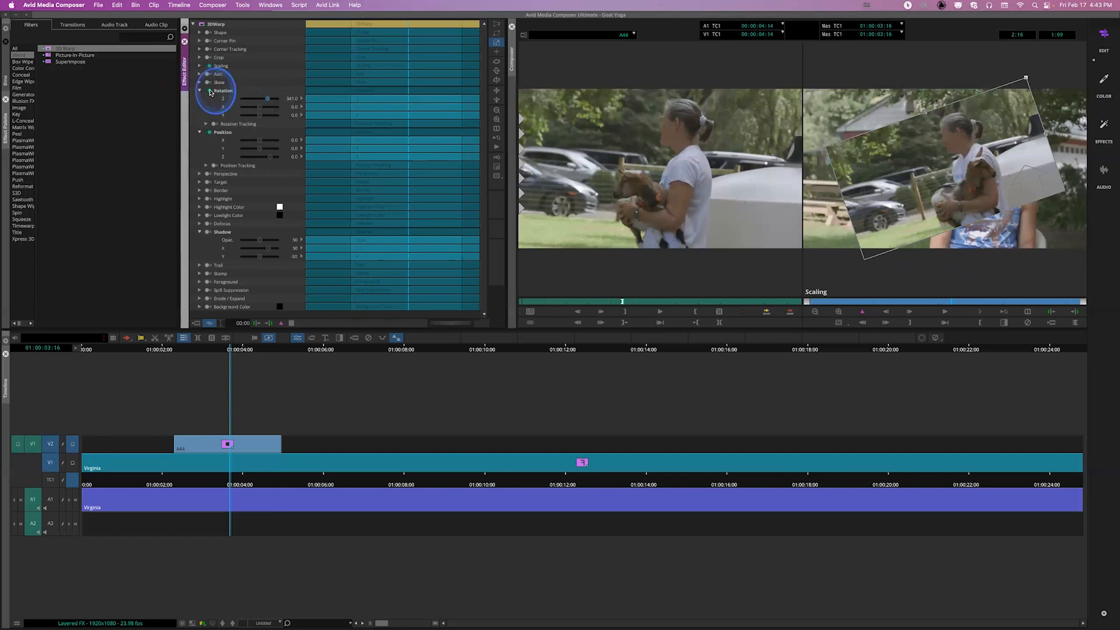
left_click(211, 92)
mouse_move(261, 110)
left_mouse_down()
mouse_move(272, 115)
mouse_move(252, 109)
mouse_move(259, 118)
left_mouse_up()
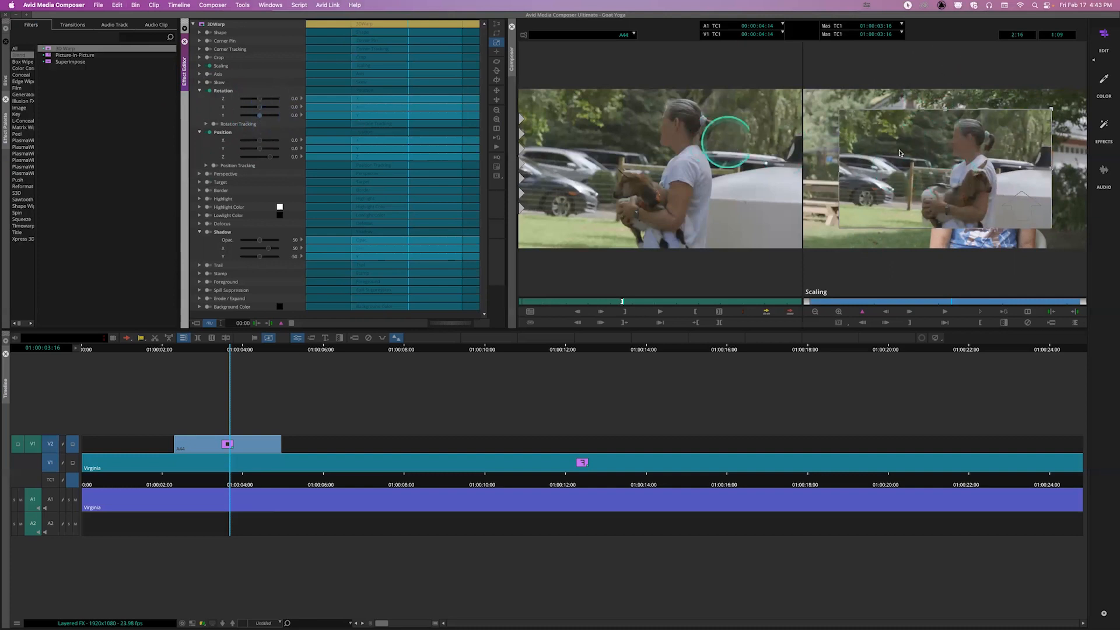
left_click_drag(261, 119, 278, 115)
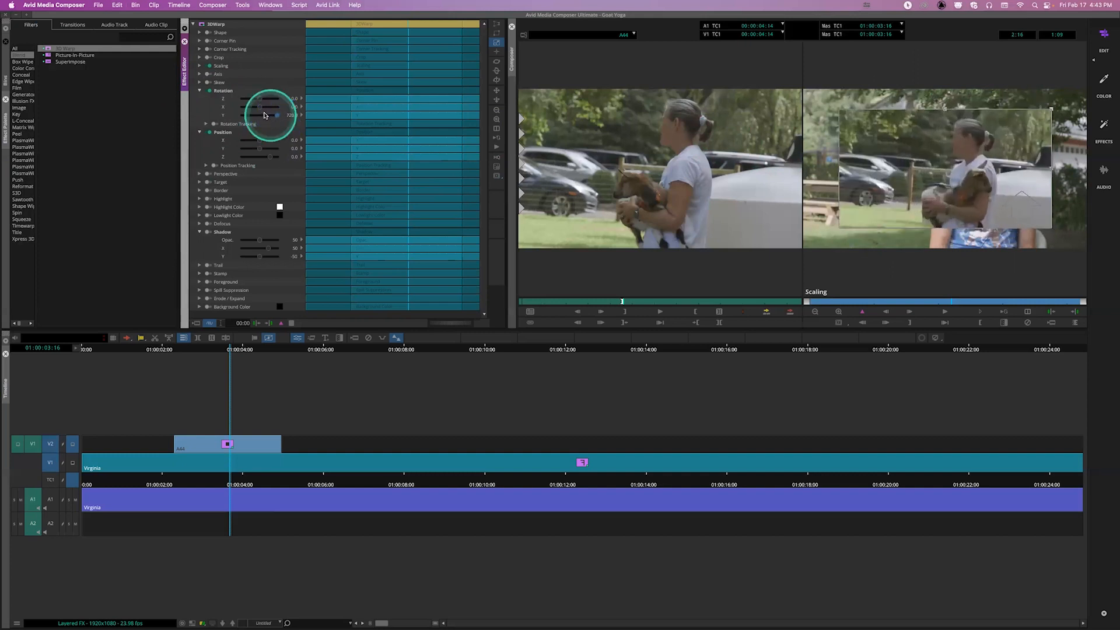
double_click(209, 91)
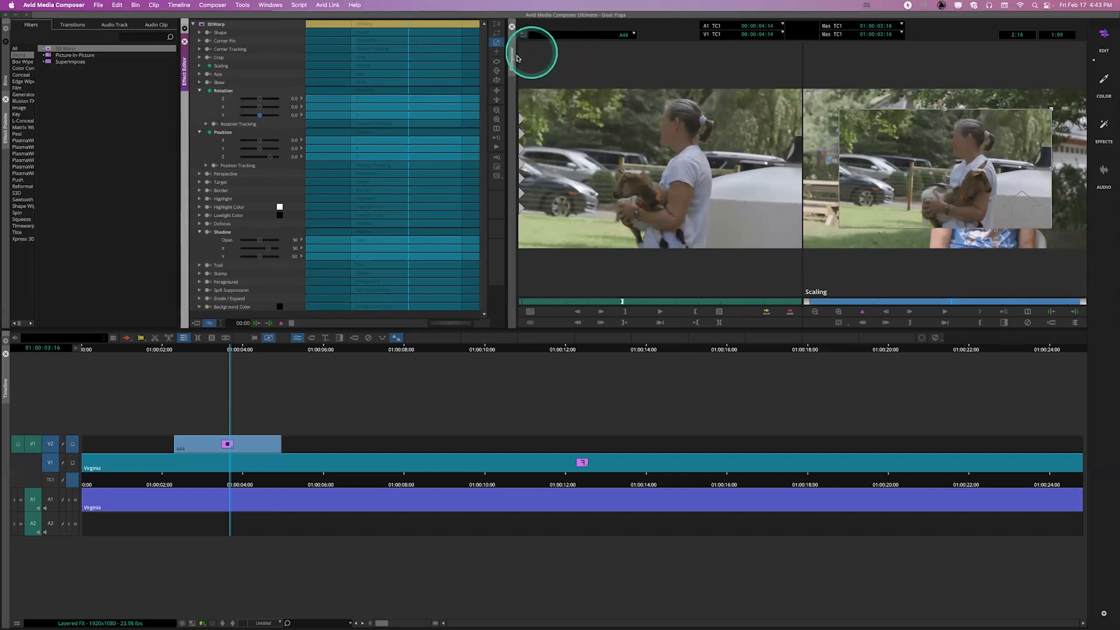
Try tilting the A44 inset directly in the monitor with the Z Rotation tool, then undo the rotation.
left_click(497, 60)
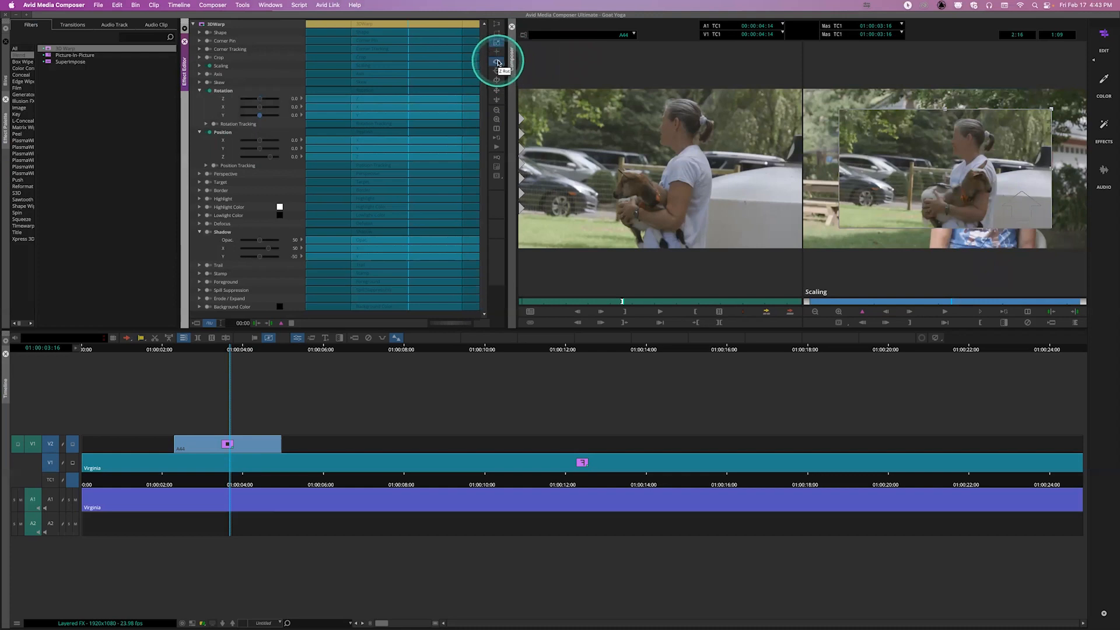
left_click(903, 204)
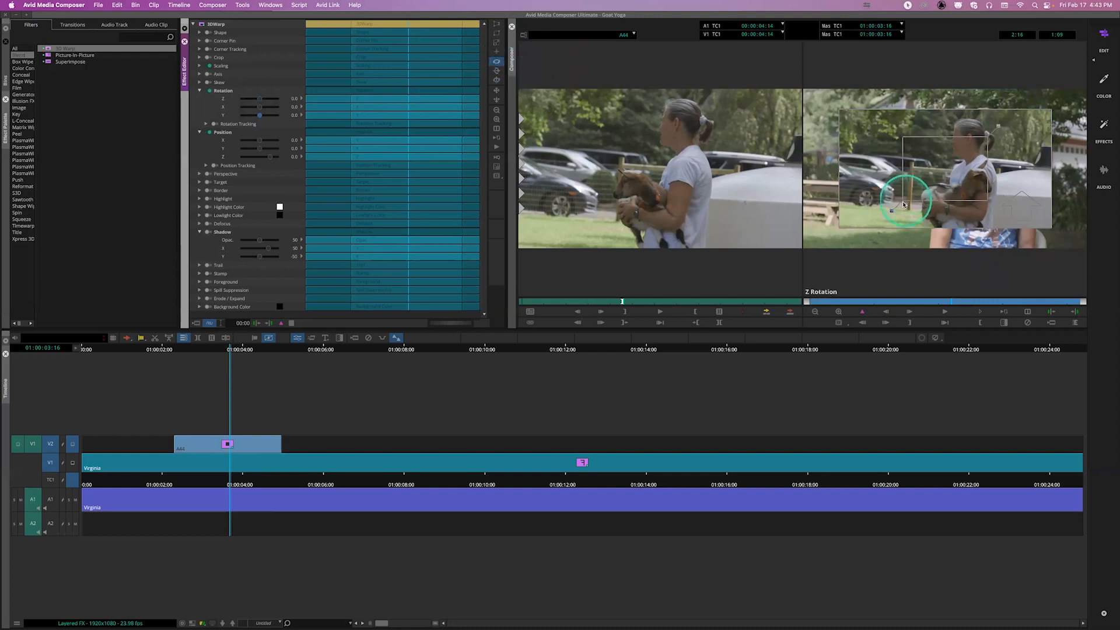
left_click_drag(891, 215, 949, 296)
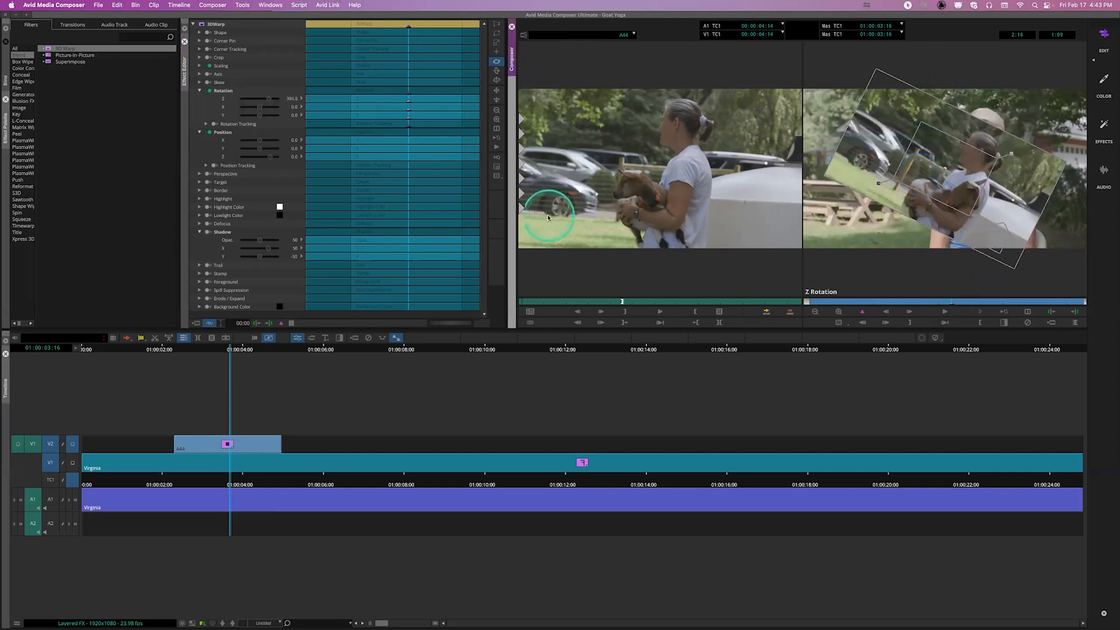
key("super+z")
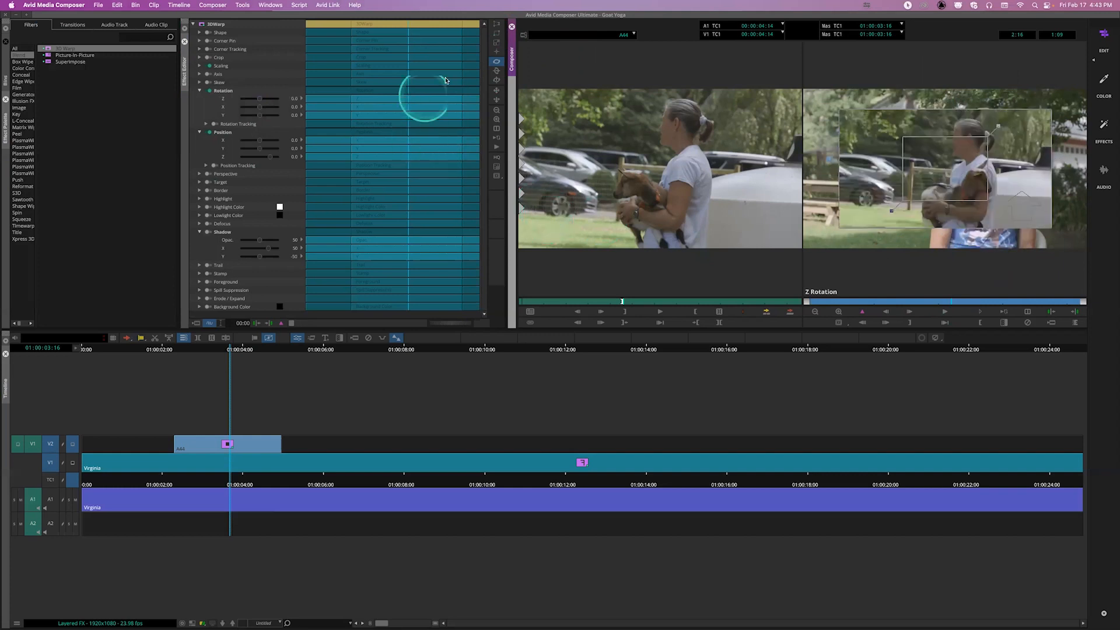
Try the X Rotation and Y Rotation tools on the A44 inset in the monitor, undoing each rotation.
left_click(494, 73)
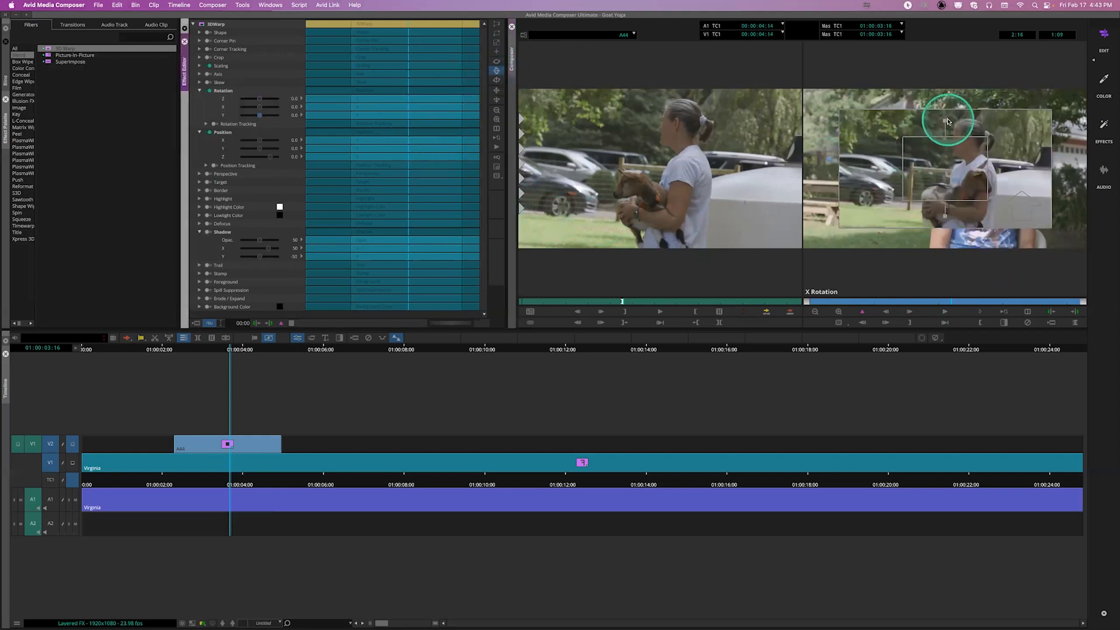
left_click_drag(945, 123, 908, 214)
key("super+z")
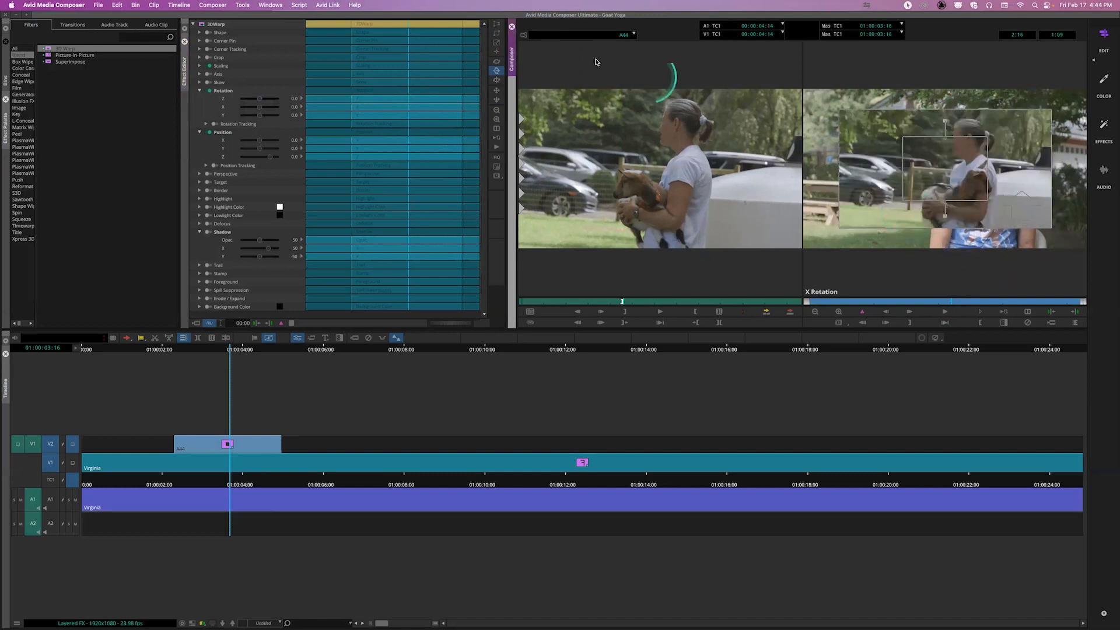
left_click(497, 82)
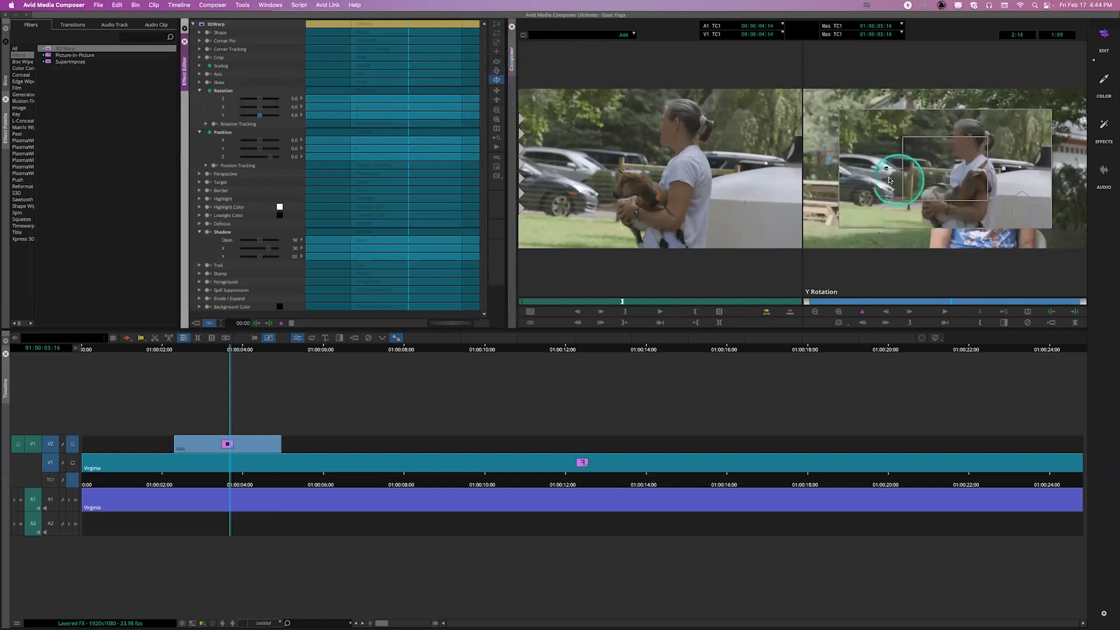
left_click_drag(887, 169, 977, 193)
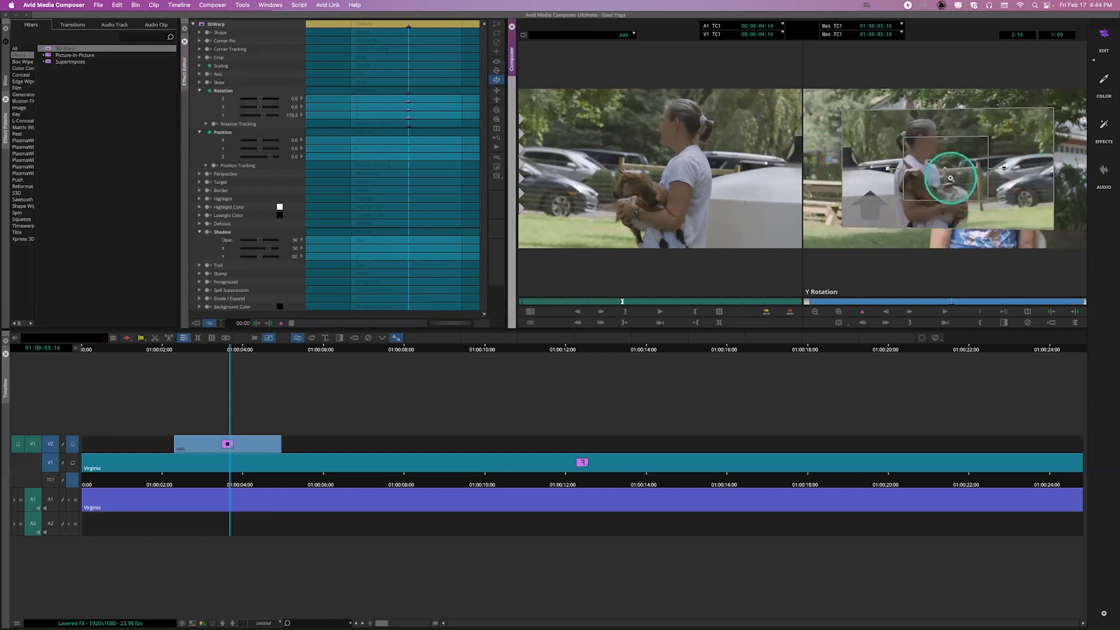
key("super+z")
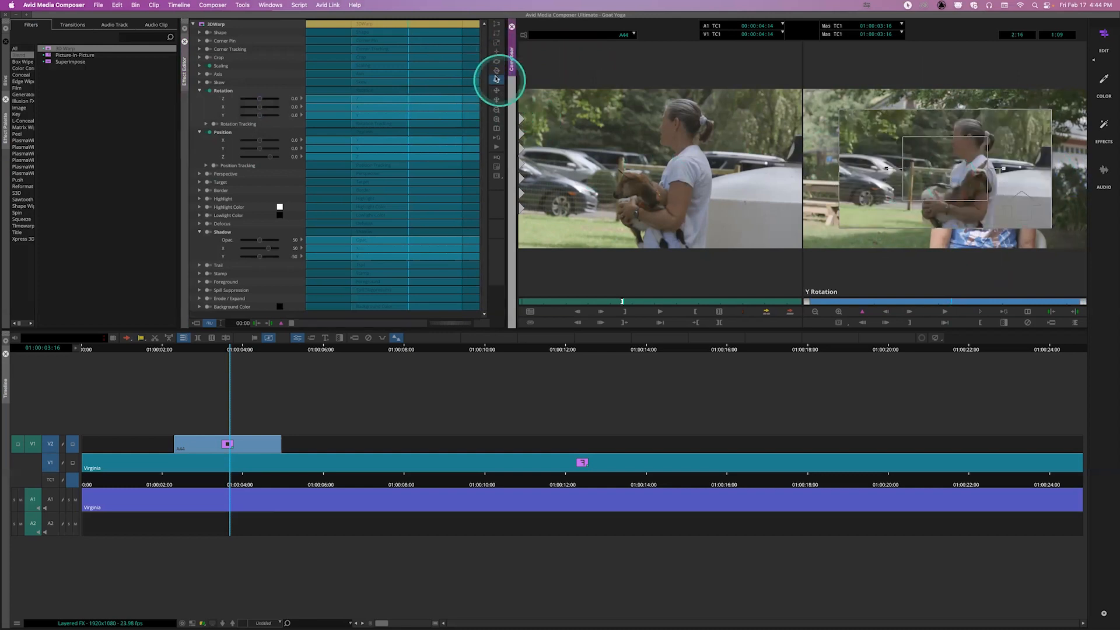
Try cropping the A44 inset from its upper-right corner in the monitor with the Crop tool, then undo the crop.
left_click(496, 33)
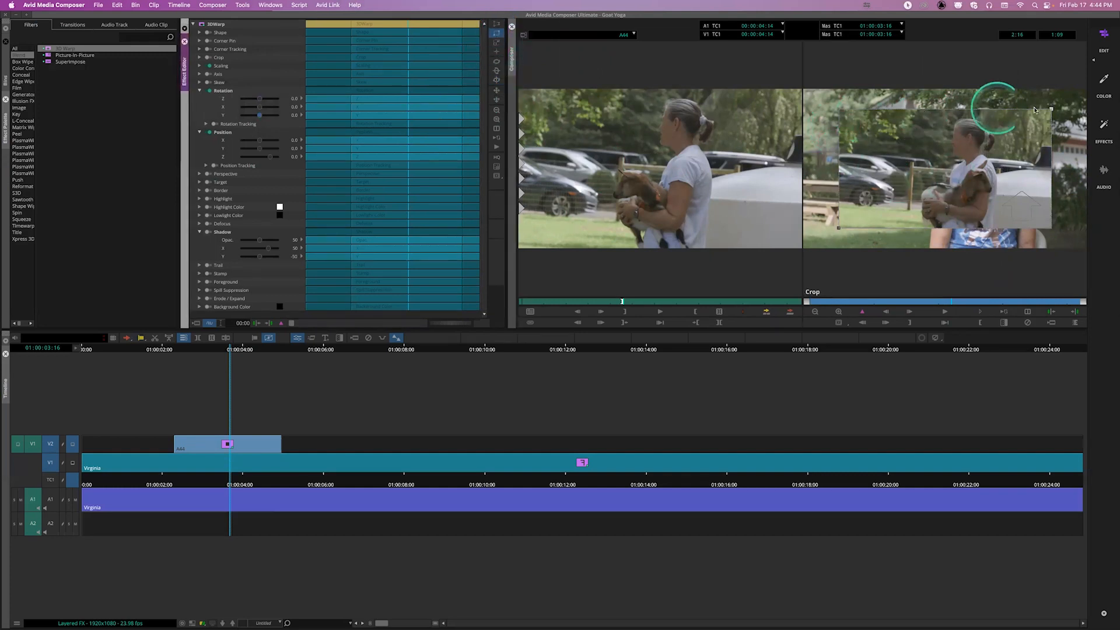
left_click(1051, 113)
left_click_drag(1051, 114, 999, 130)
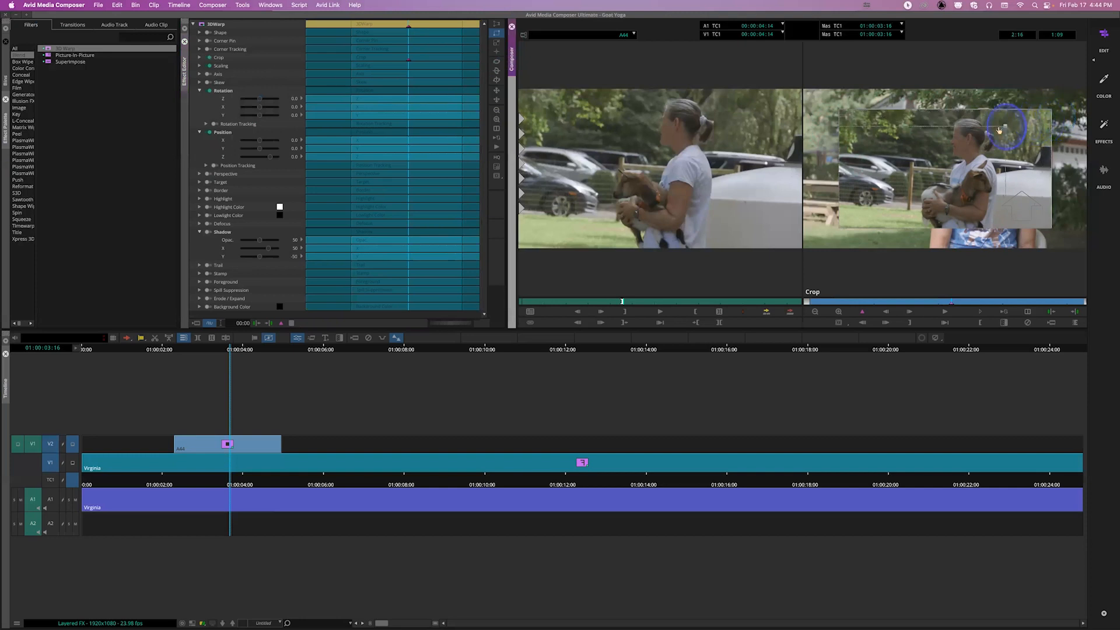
left_click(945, 215)
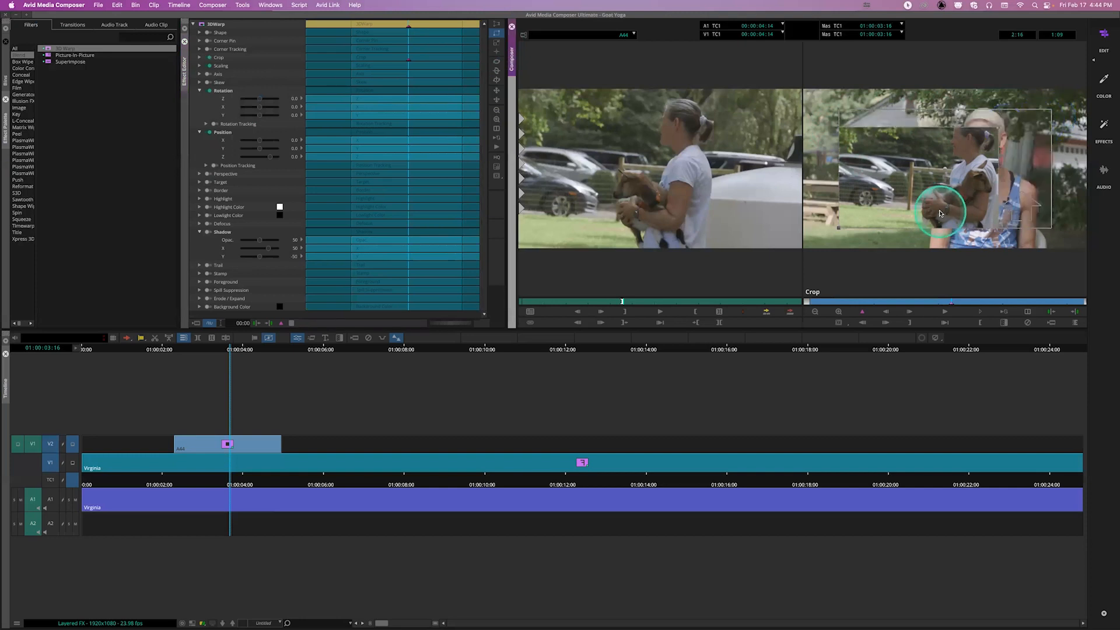
key("super+z")
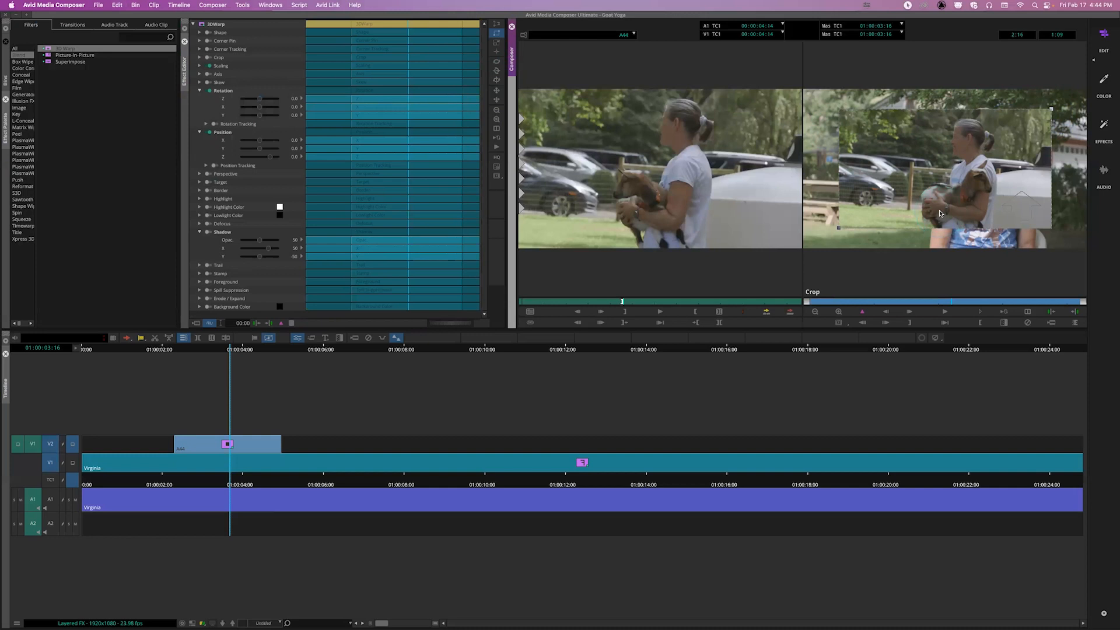
Leave effect editing and park the playhead at 01:00:03:14 within the A44 clip.
left_click(226, 486)
left_click(206, 486)
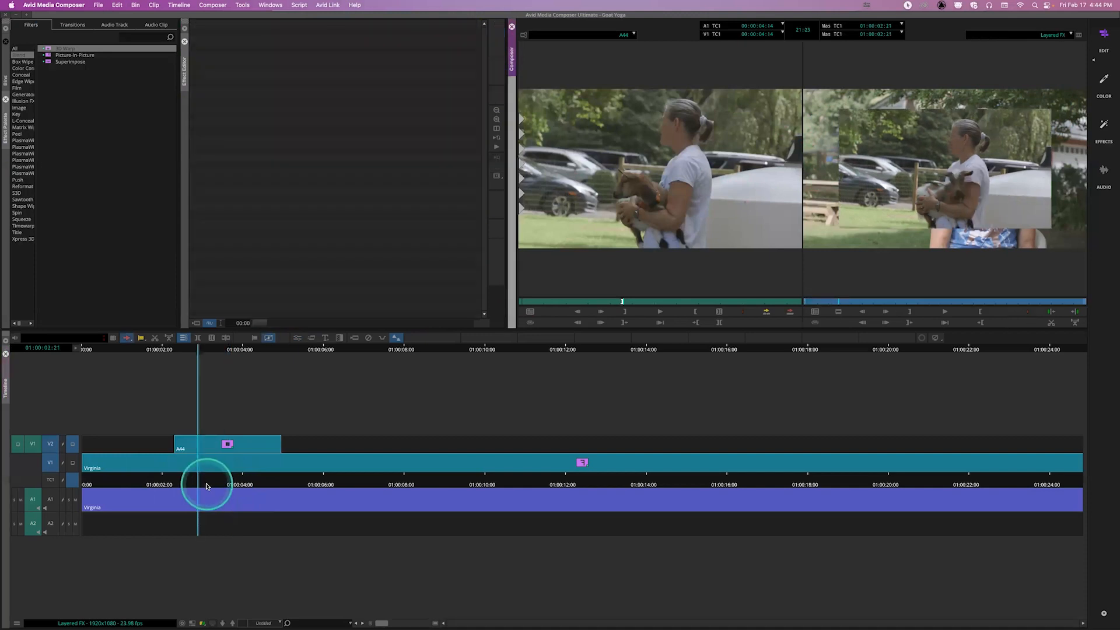
left_click(222, 483)
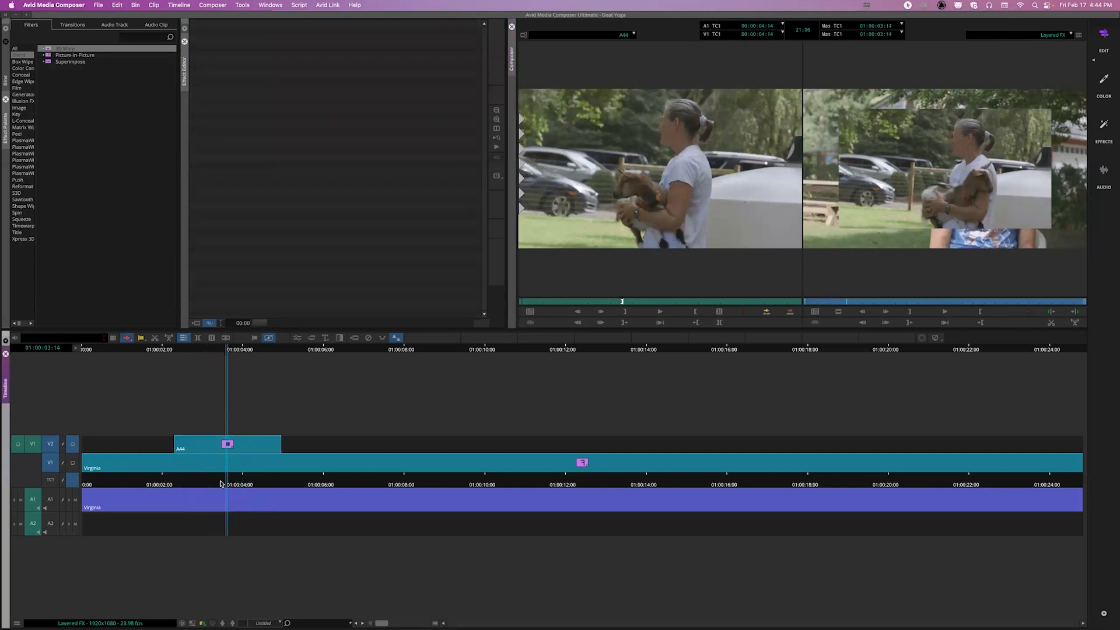
Reopen A44's 3D Warp settings, rotate the inset about X, and shift its X perspective to about -184.
left_click(299, 338)
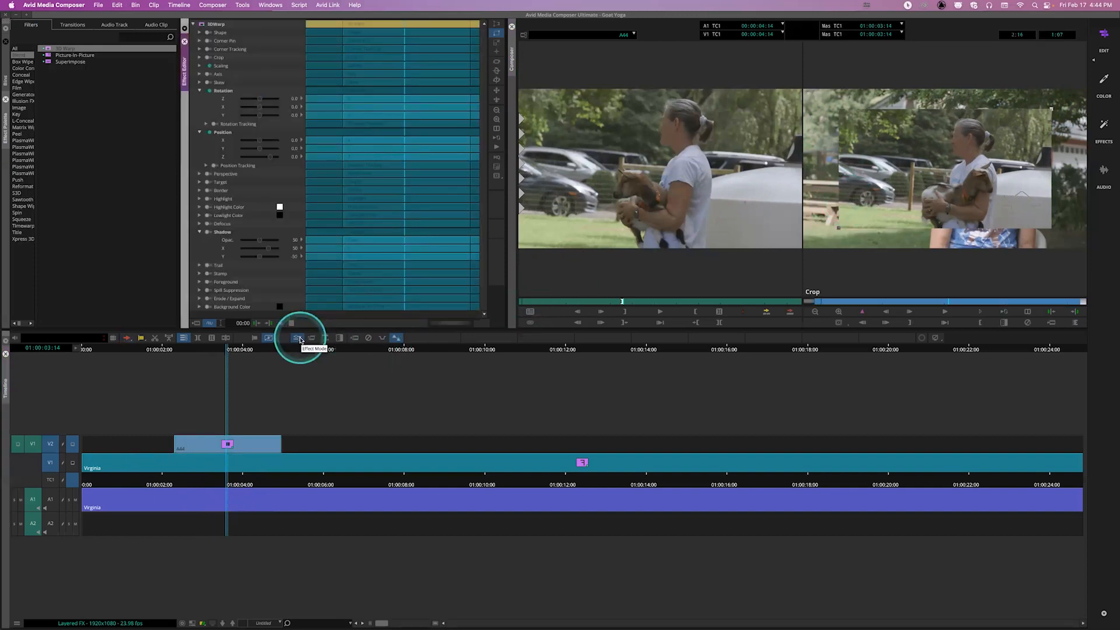
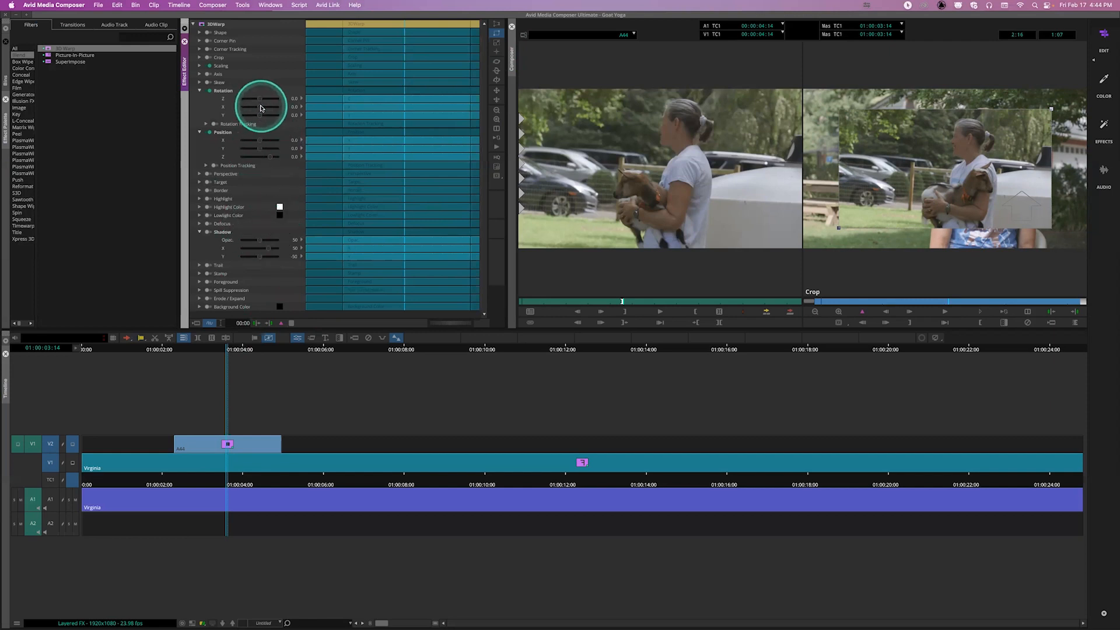
left_click_drag(260, 108, 260, 109)
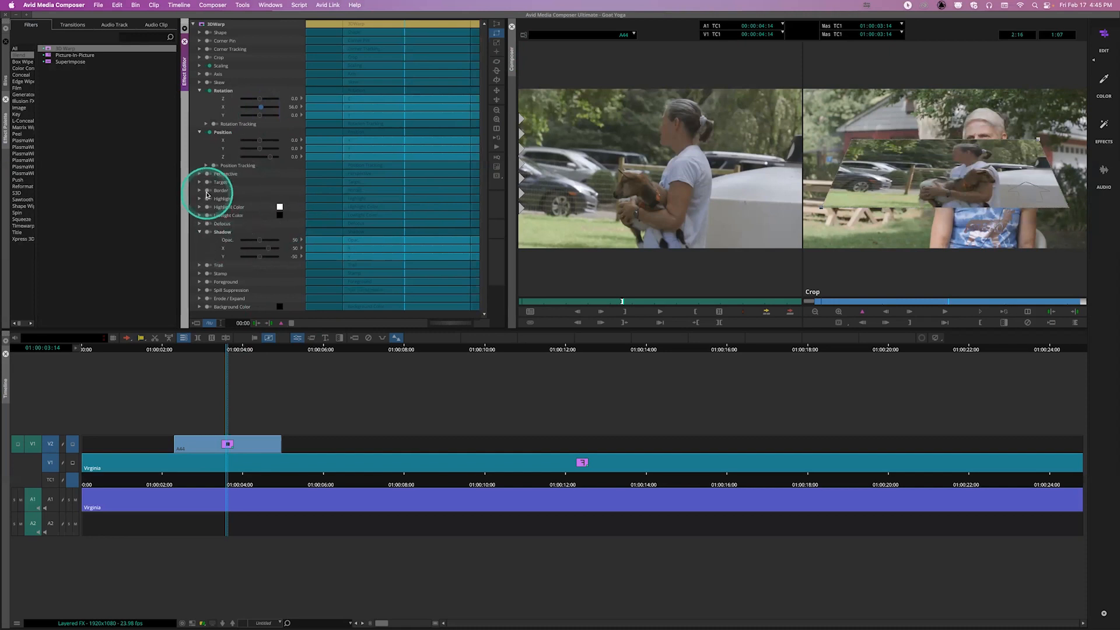
left_click(200, 174)
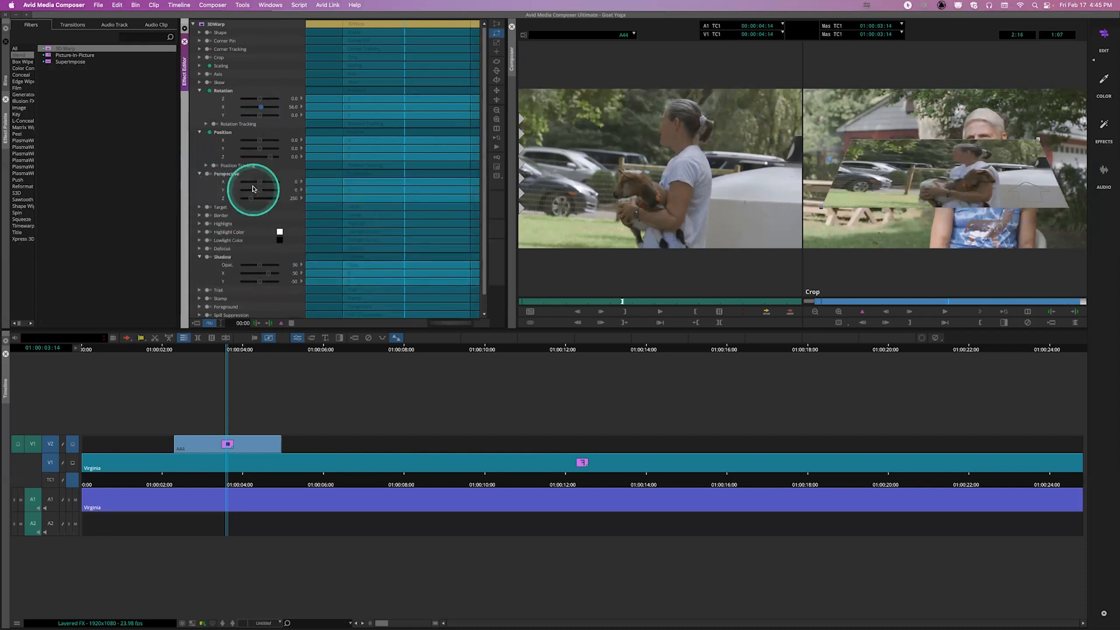
mouse_move(259, 185)
left_mouse_down()
mouse_move(274, 185)
mouse_move(239, 188)
mouse_move(268, 194)
mouse_move(258, 193)
left_mouse_up()
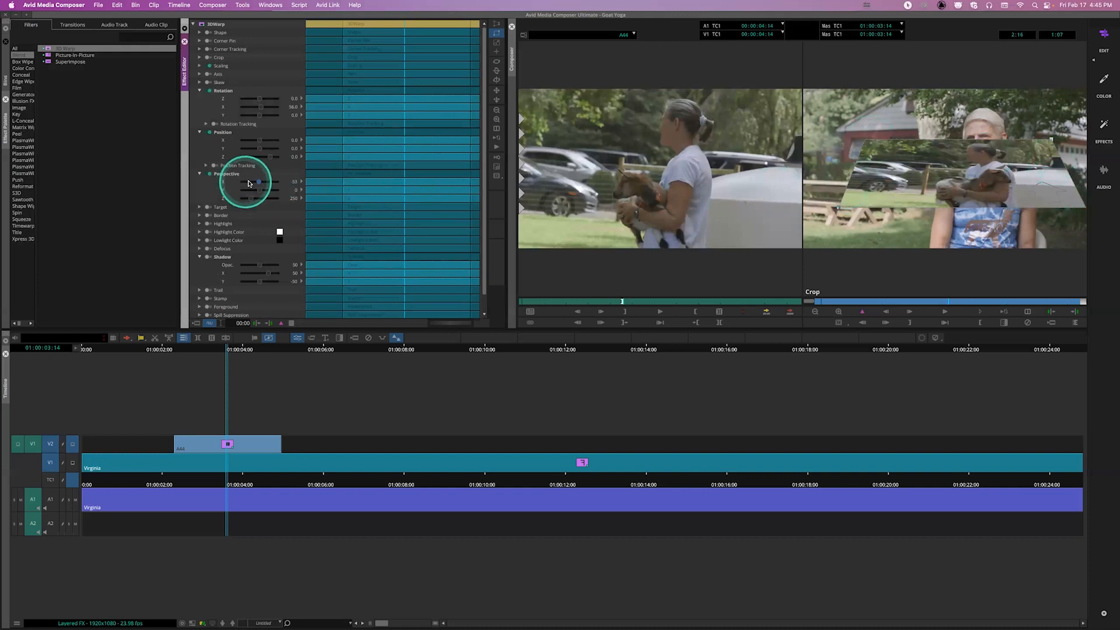
mouse_move(259, 184)
left_mouse_down()
mouse_move(271, 188)
mouse_move(255, 190)
mouse_move(250, 177)
left_mouse_up()
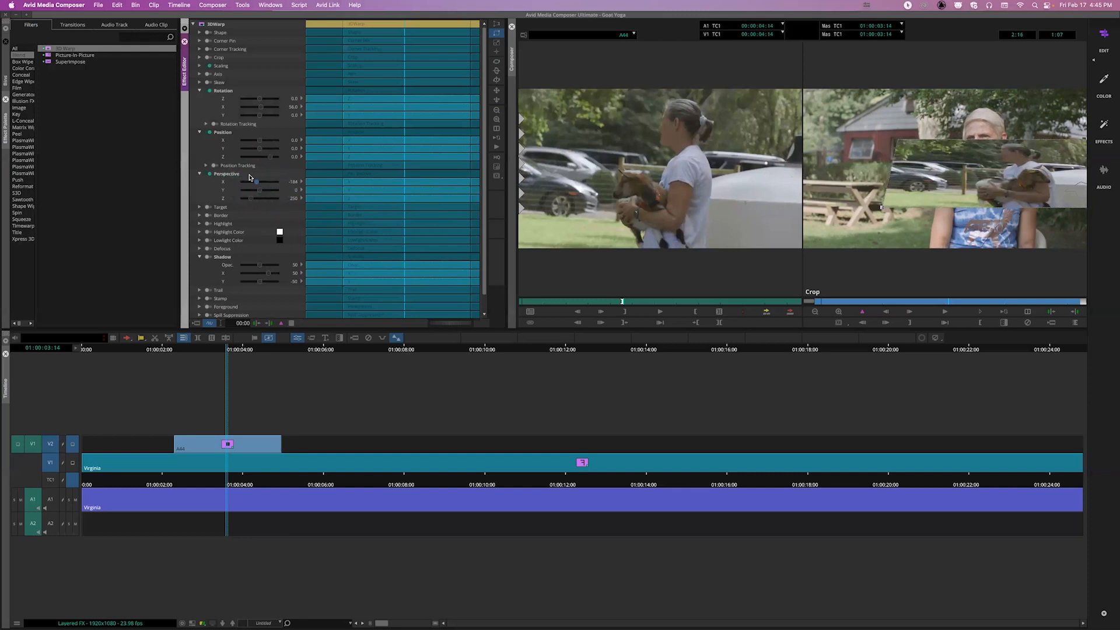
Look into the Perspective X keyframe graph, fold away the Rotation parameters, and check the Corner Pin group.
left_click(302, 181)
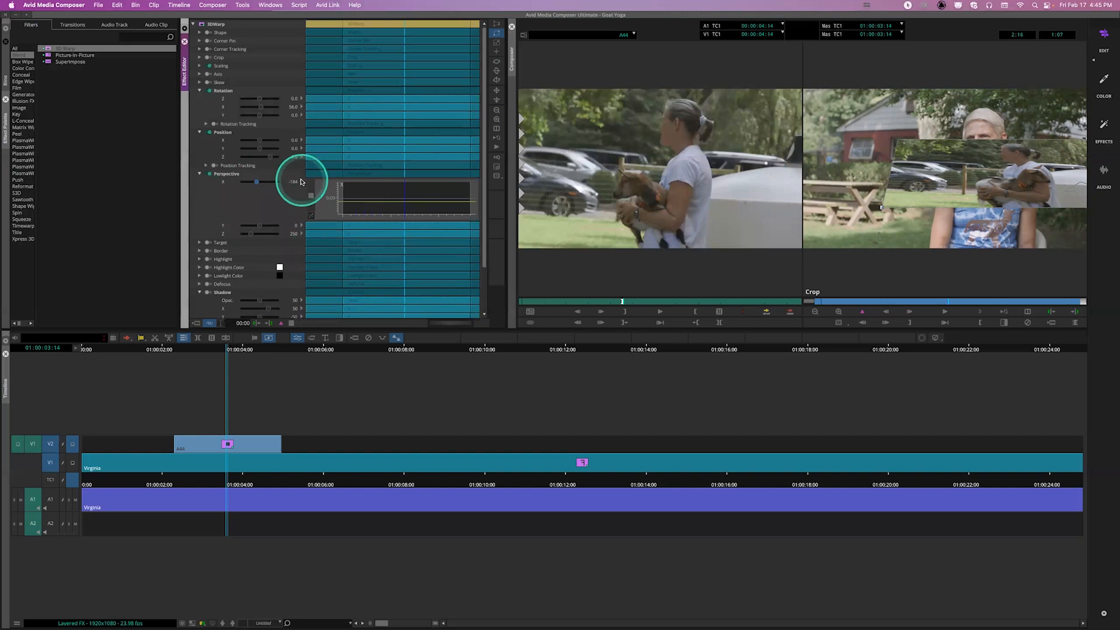
left_click(301, 181)
left_click(363, 159)
left_click(366, 209)
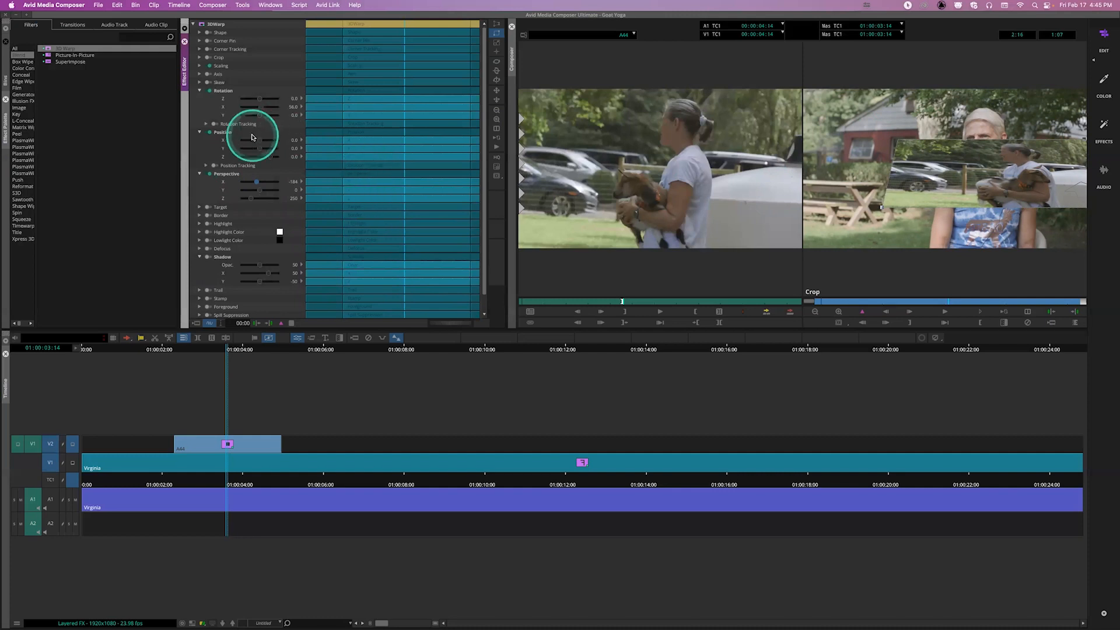
left_click(200, 92)
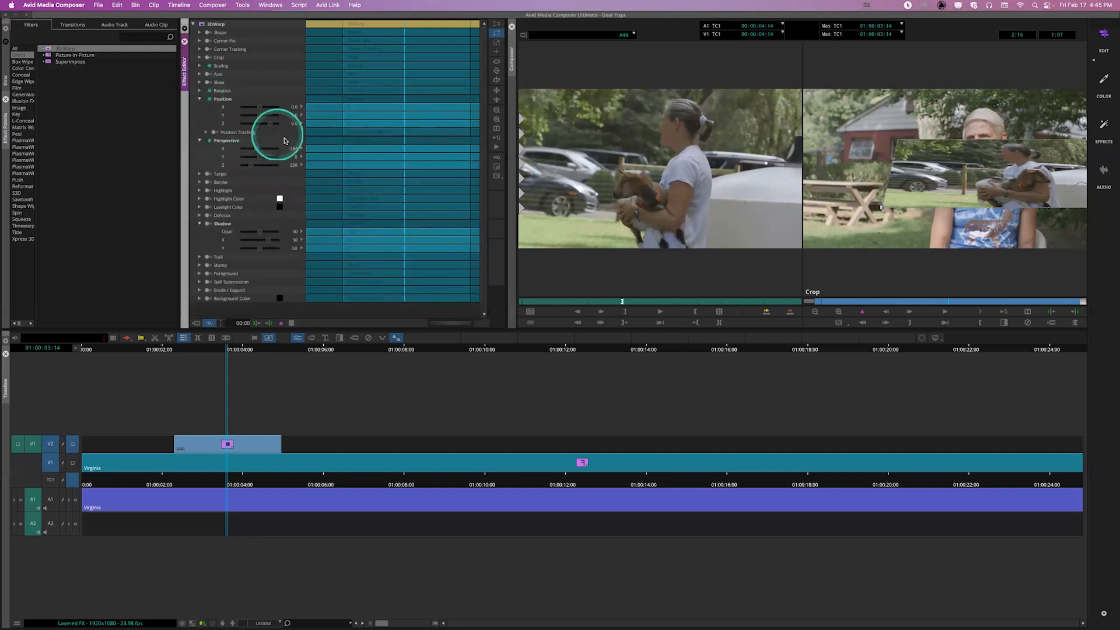
left_click(200, 40)
left_click(200, 41)
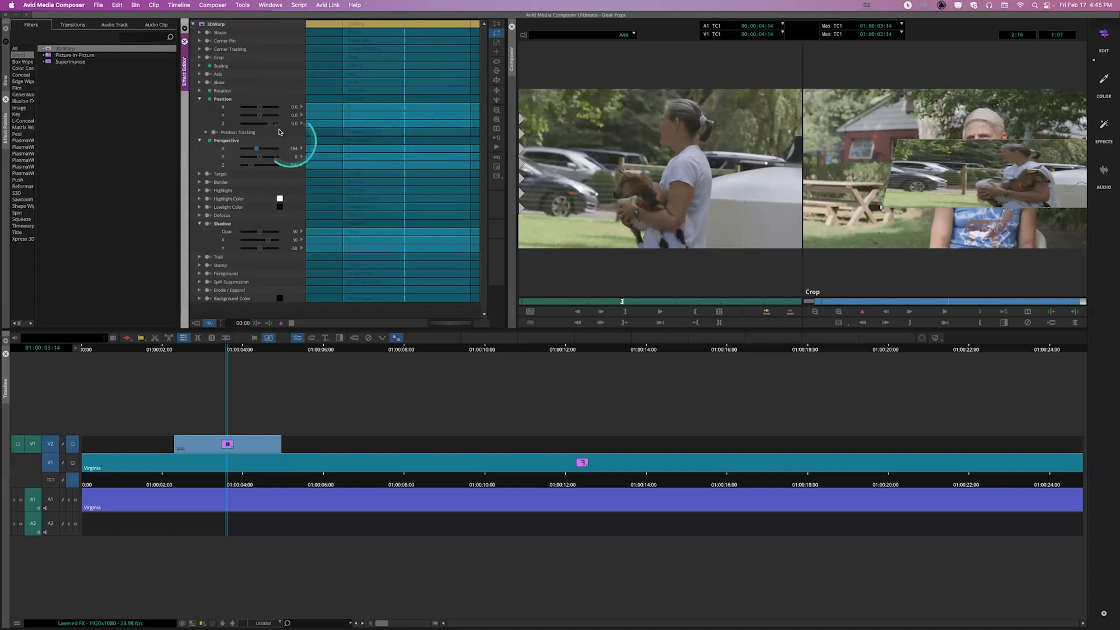
Leave effect editing, remove the effects from the A44 and Virginia clips, and park the playhead at 01:00:03:21.
left_click(227, 478)
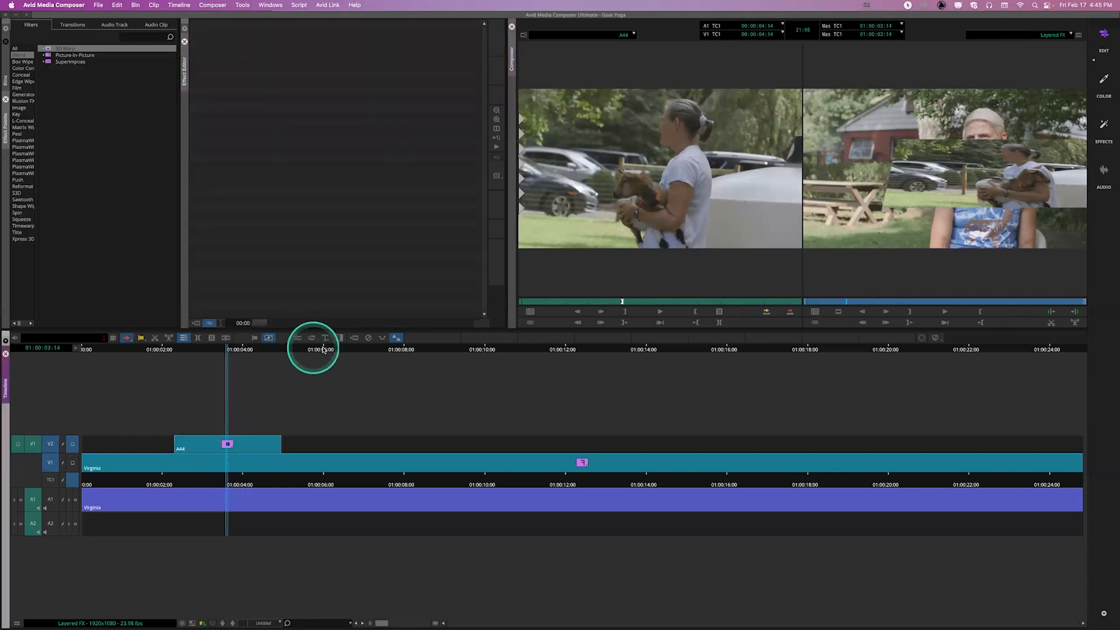
left_click(368, 337)
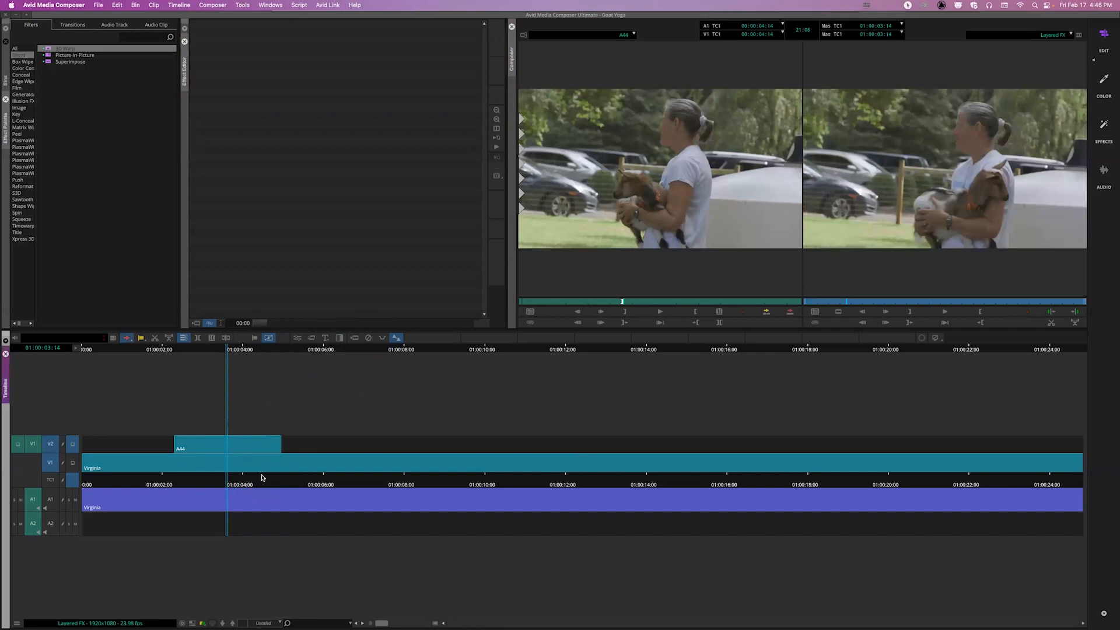
mouse_move(227, 481)
left_mouse_down()
mouse_move(255, 485)
mouse_move(197, 482)
mouse_move(236, 484)
left_mouse_up()
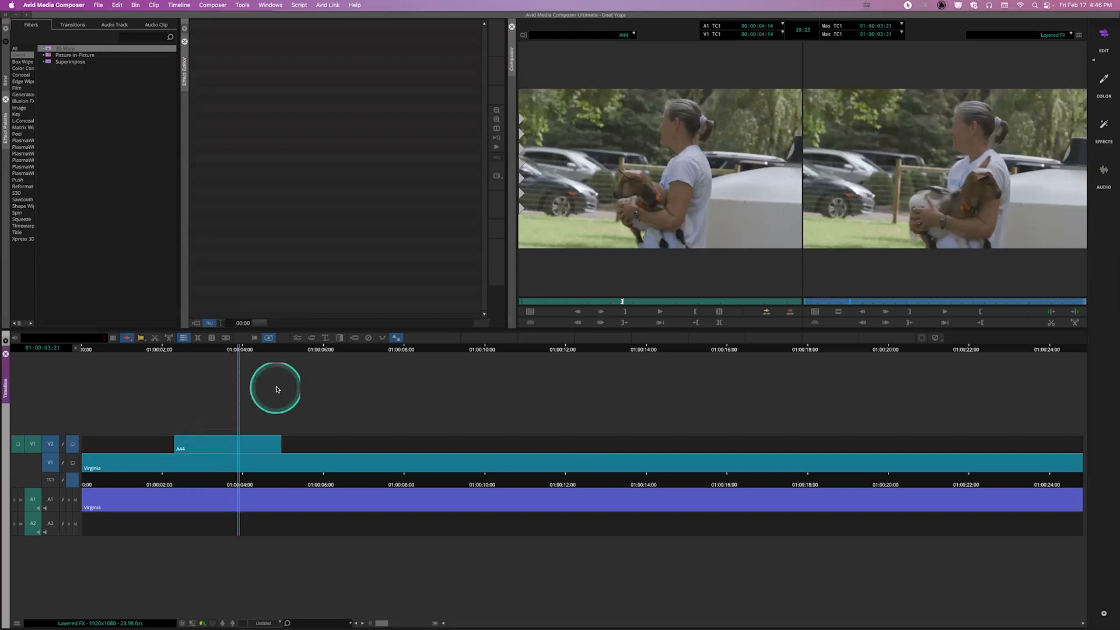
Add video tracks V3, V4 and V5, and apply the Picture-in-Picture effect to the A44 clip on V2.
key("super+y")
key("super+y")
key("super+y")
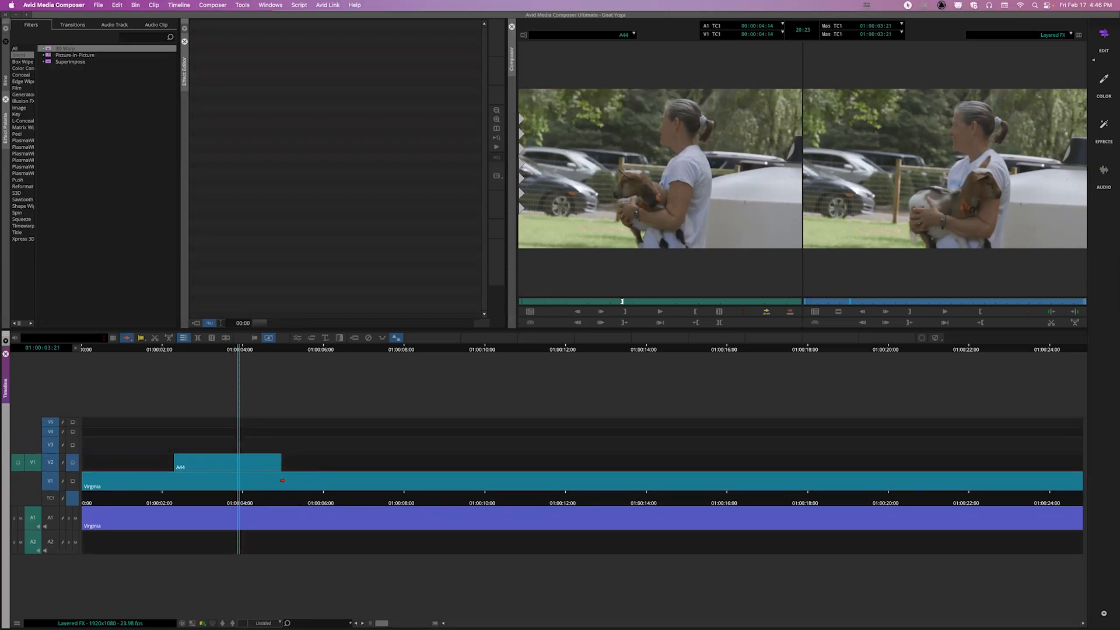
left_click(66, 56)
left_click_drag(91, 142, 230, 461)
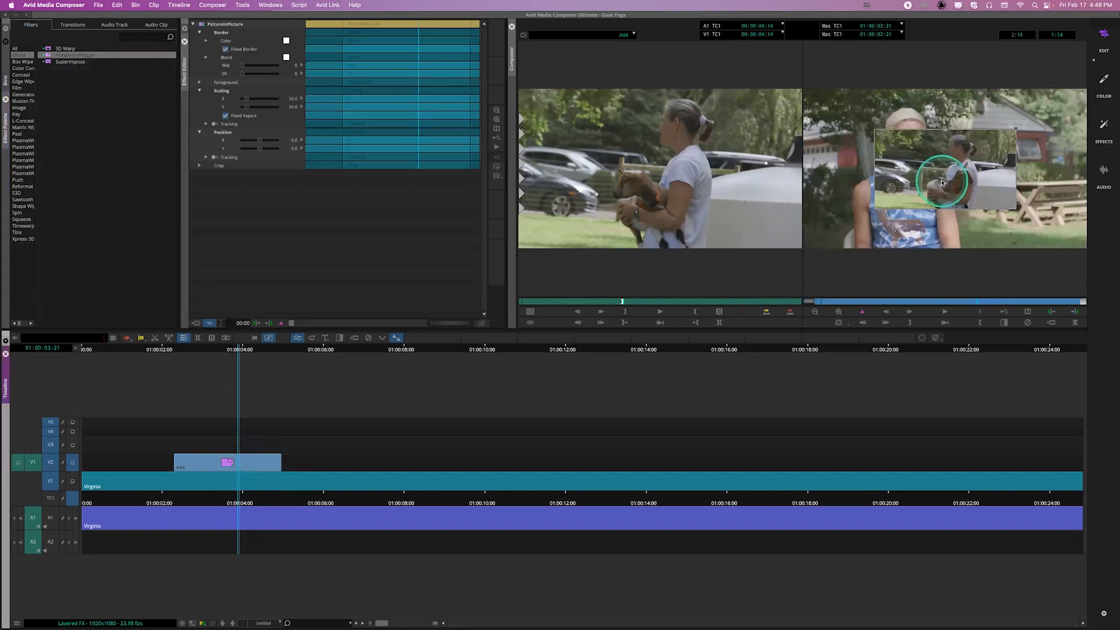
Expand the nest of the A44 clip, apply the Flop image effect to the nested A44, and collapse the nest.
left_click(230, 464, "super")
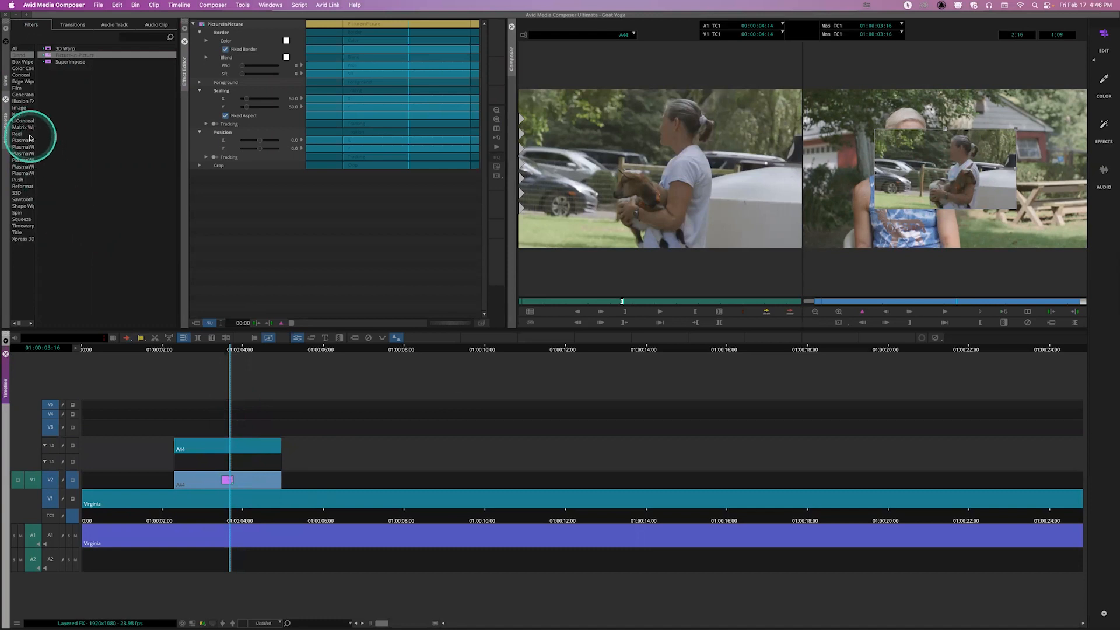
left_click(20, 108)
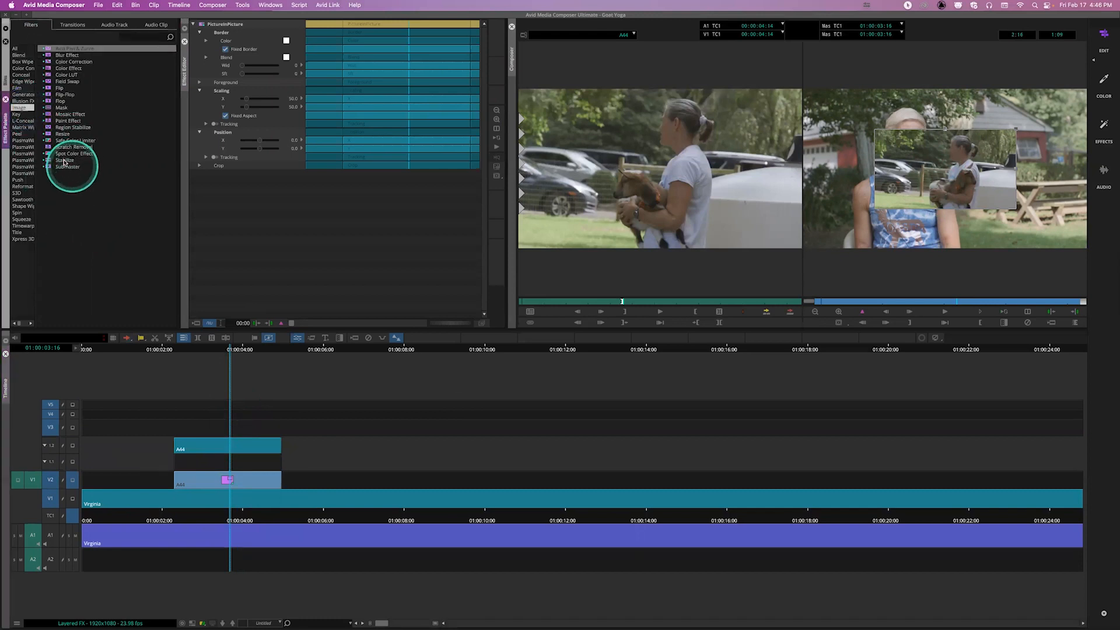
left_click_drag(60, 101, 236, 447)
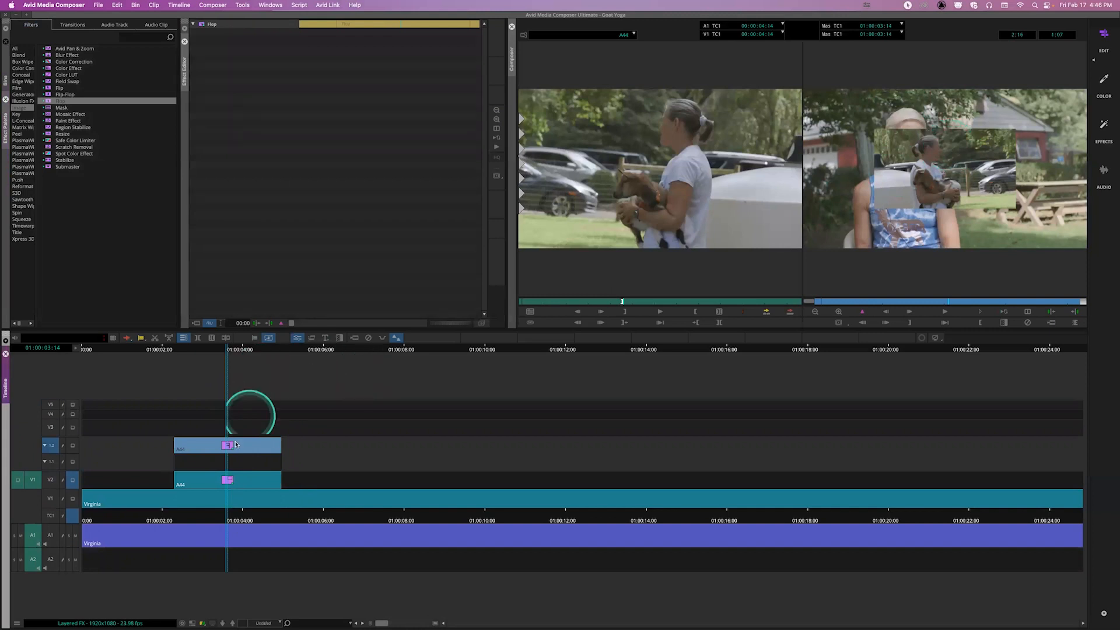
left_click(232, 479)
left_click(227, 478, "super")
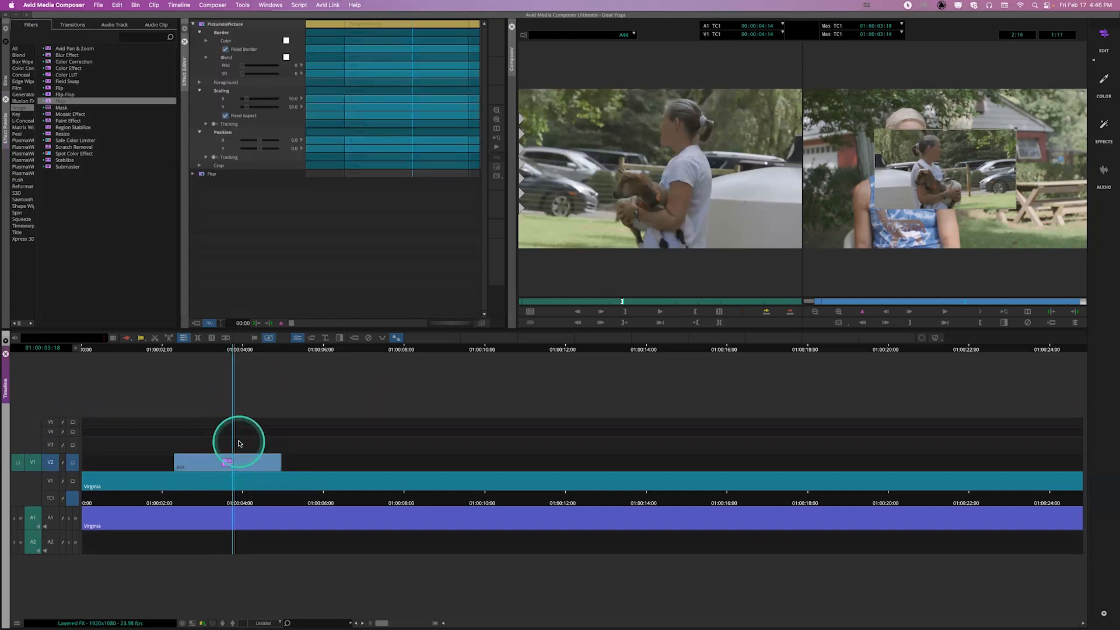
Create a new empty bin named CoolEffects alongside the project's other bins.
left_click(6, 74)
right_click(32, 113)
left_click(50, 134)
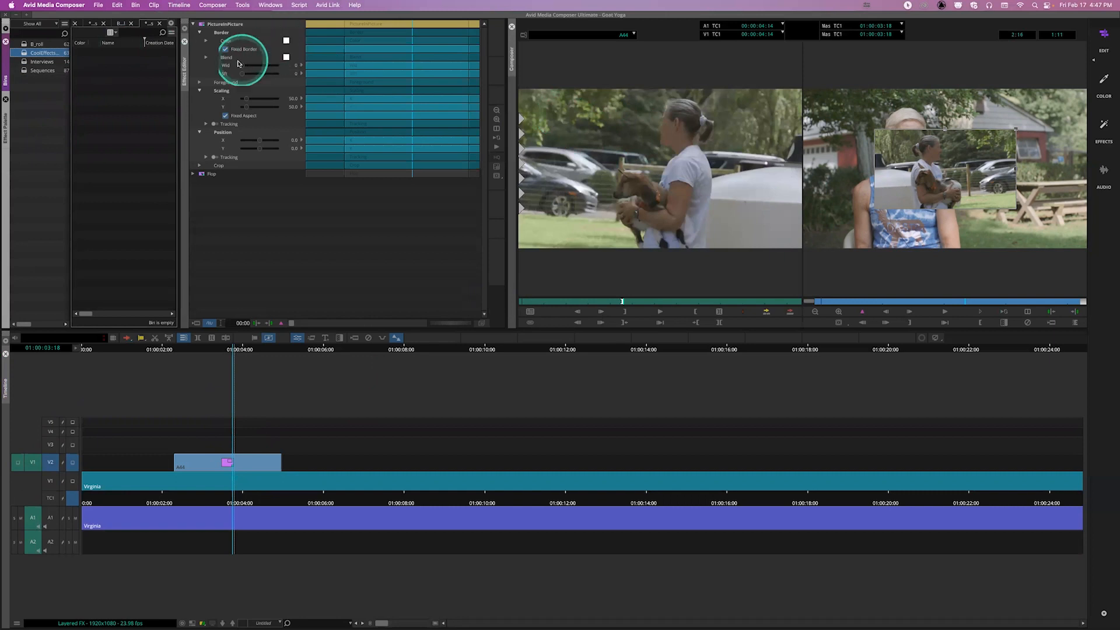
Give the A44 inset a border 14 wide in blue, with the playhead parked at the clip's start, 01:00:02:07.
left_click_drag(240, 66, 250, 65)
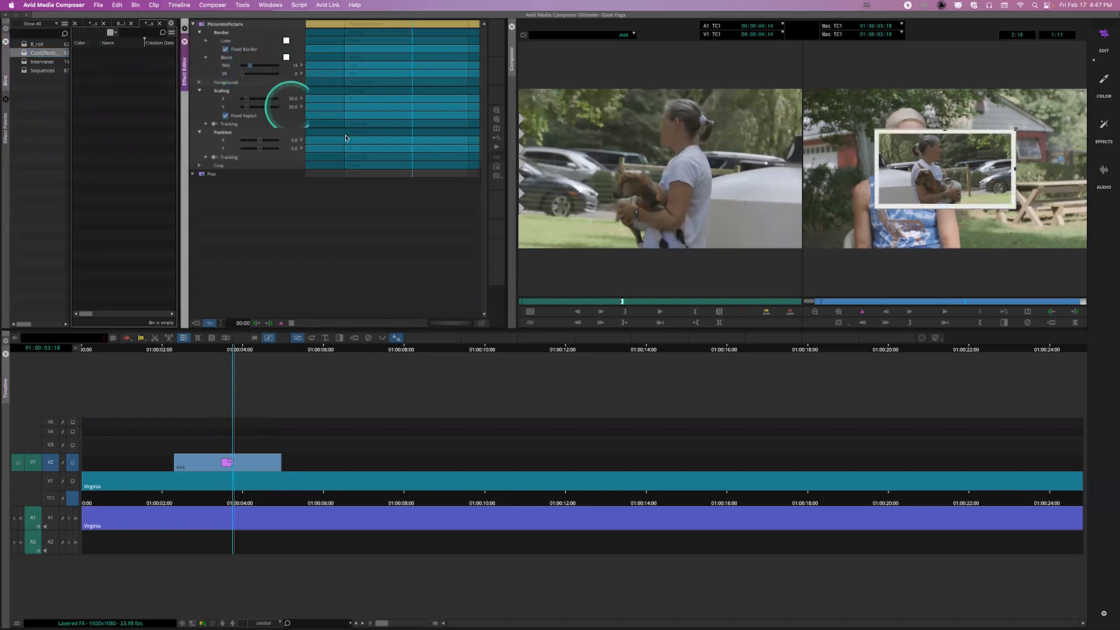
left_click(946, 301)
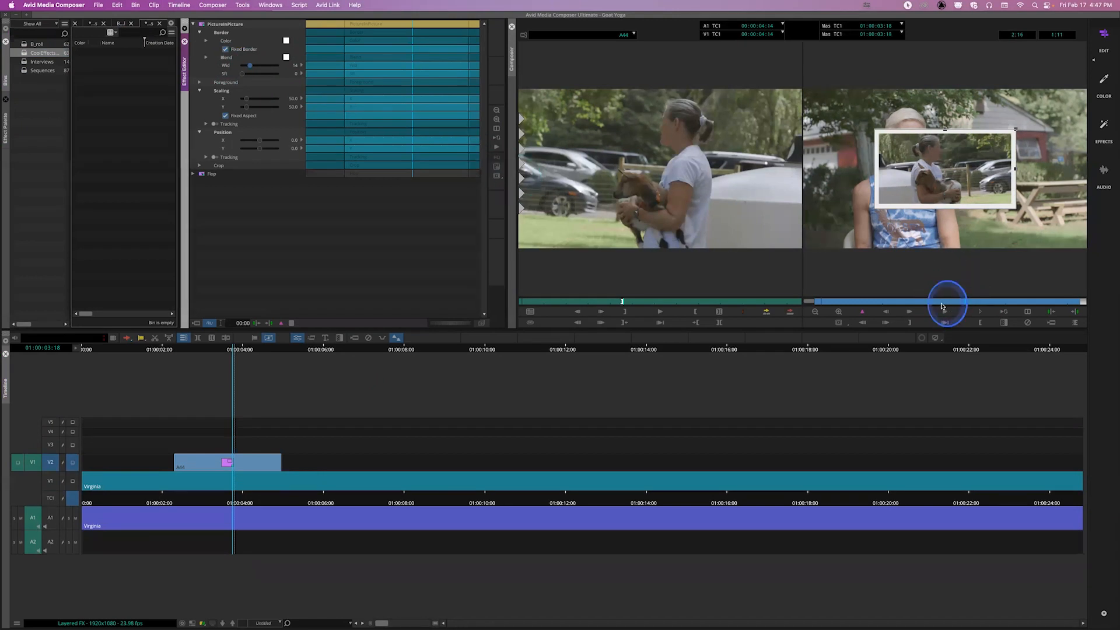
left_click_drag(802, 307, 799, 305)
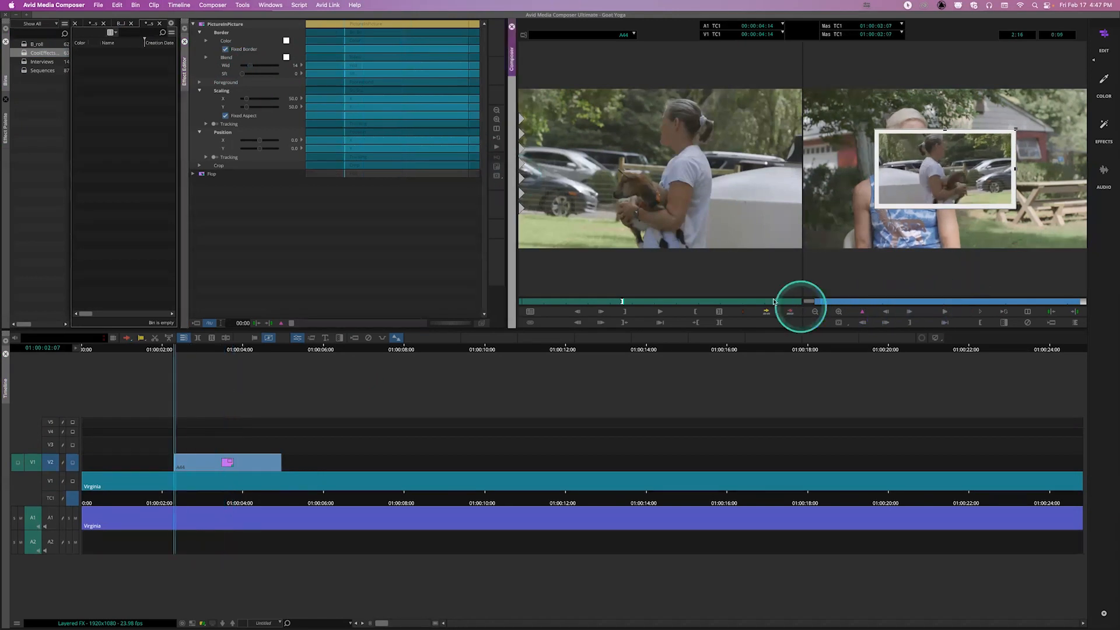
left_click(286, 39)
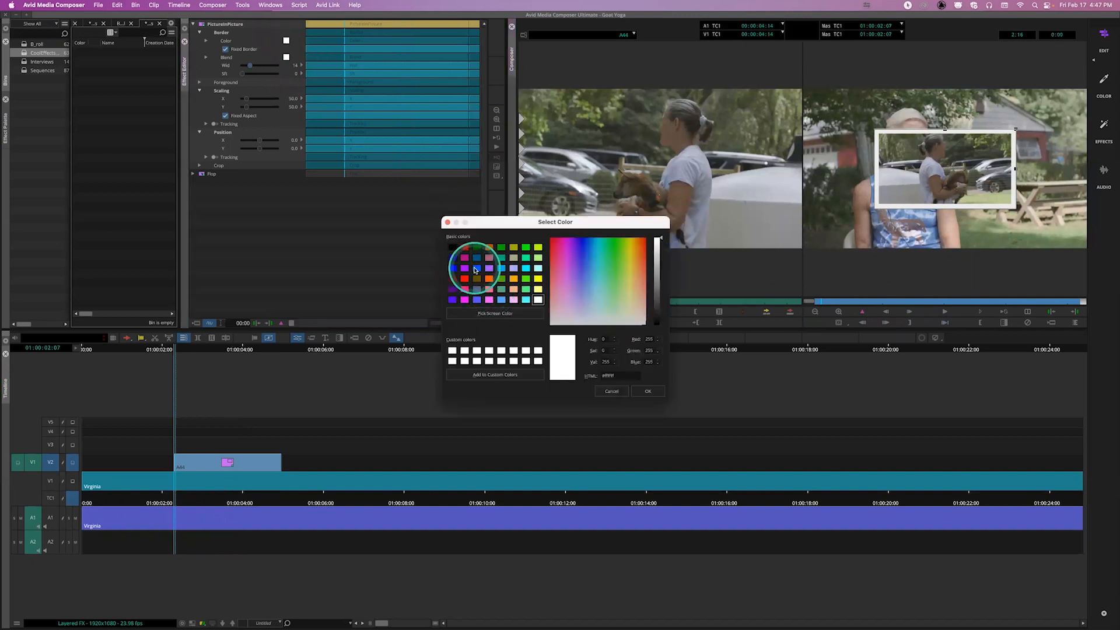
left_click(476, 269)
left_click(647, 391)
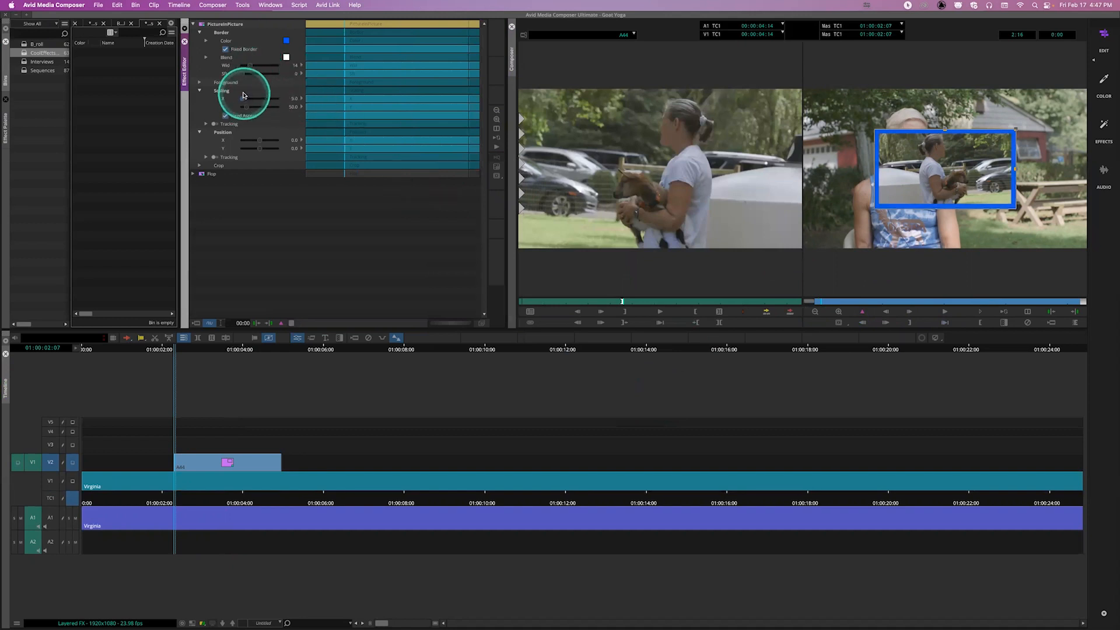
Scale the A44 inset to 35 and move it to the picture's upper-right area at position X 250, Y -250.
left_click_drag(244, 96, 242, 97)
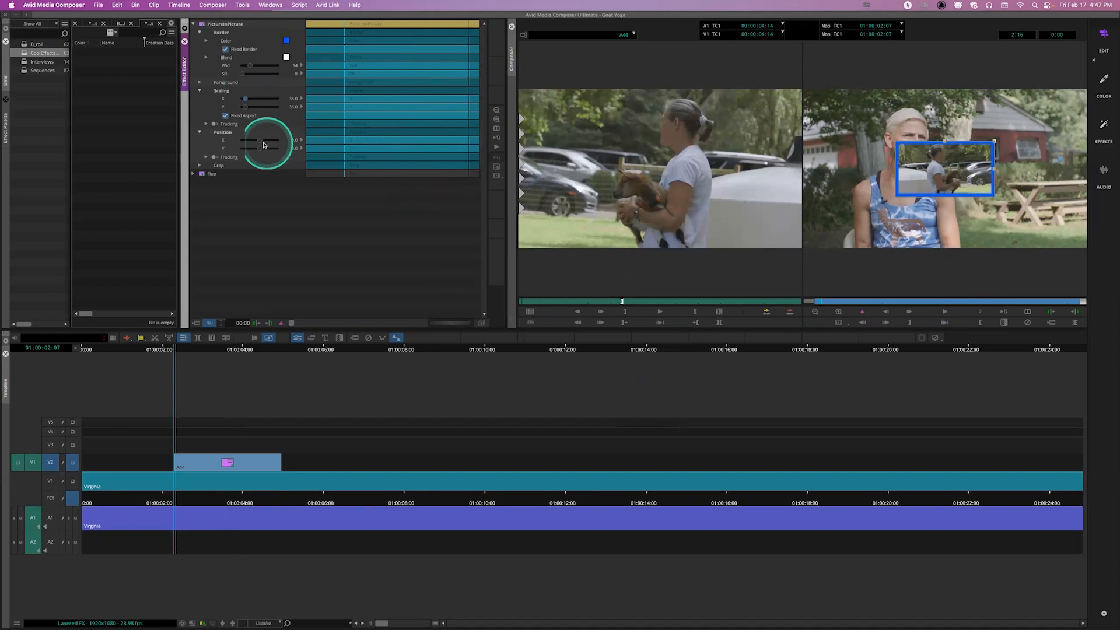
left_click_drag(263, 145, 260, 143)
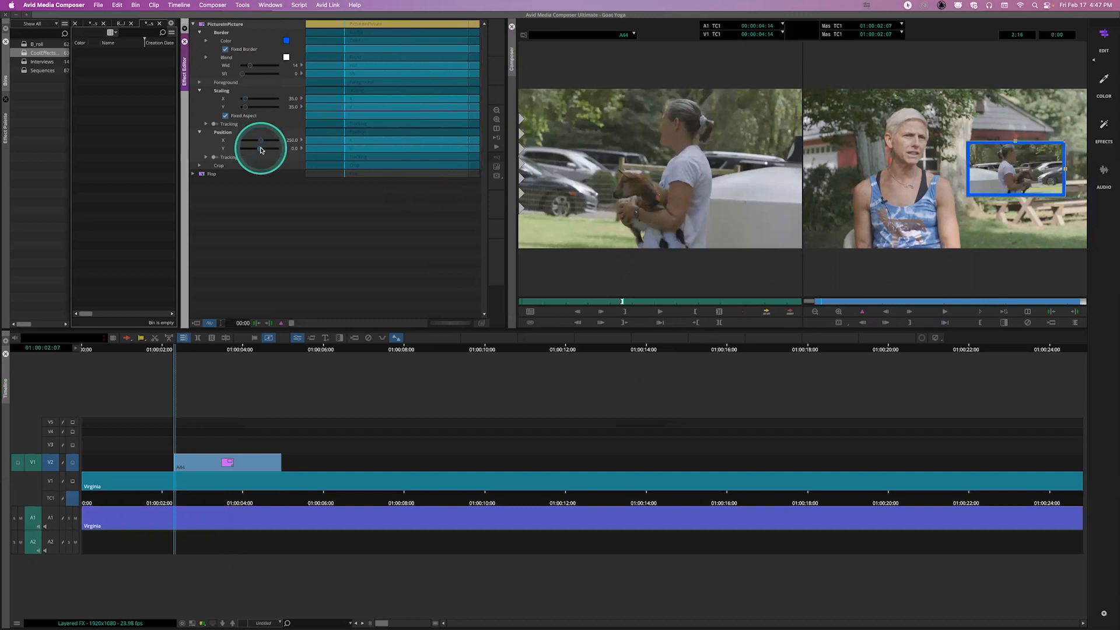
left_click_drag(260, 150, 259, 150)
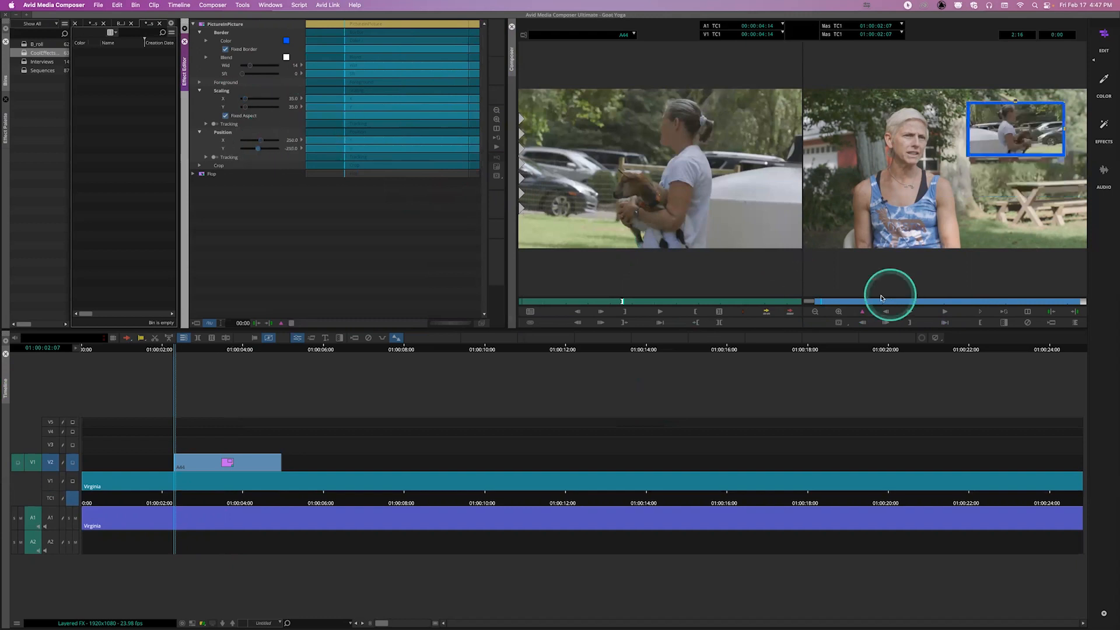
Try adding keyframes to all Picture-in-Picture parameters at 01:00:02:20 and at the clip's start, 01:00:02:07.
left_click_drag(827, 302, 876, 303)
left_click(862, 311)
left_click(457, 150)
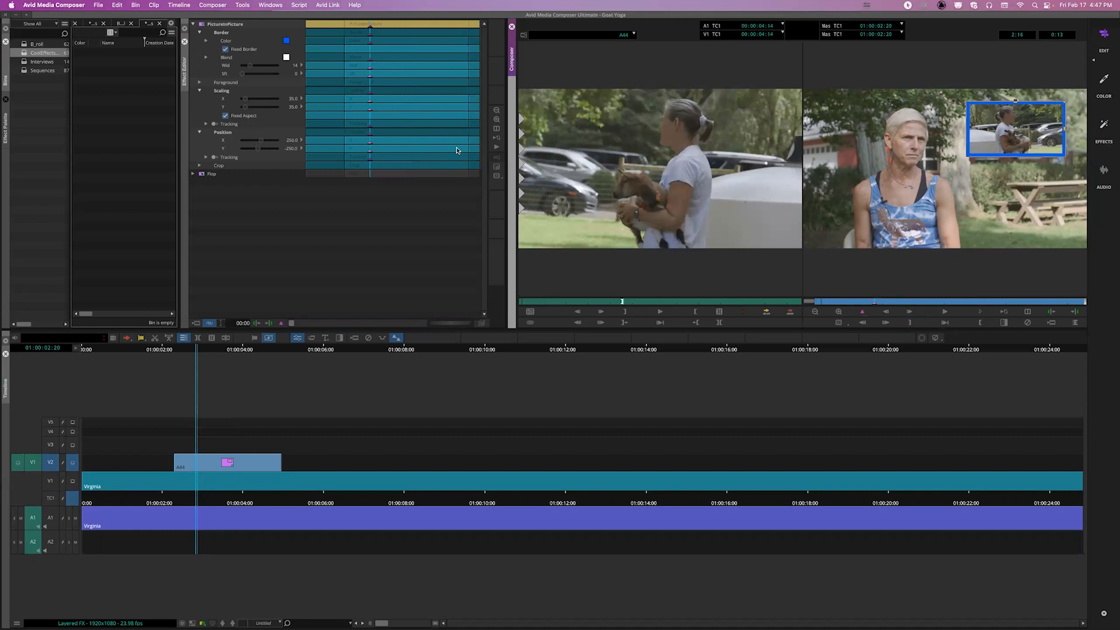
left_click_drag(780, 282, 826, 300)
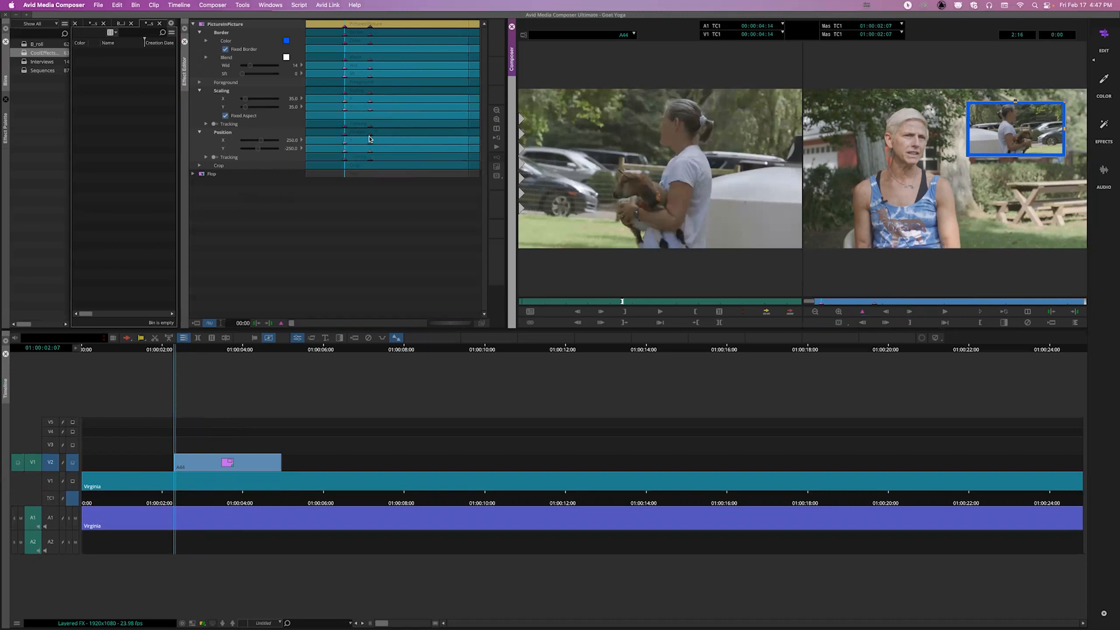
key("space")
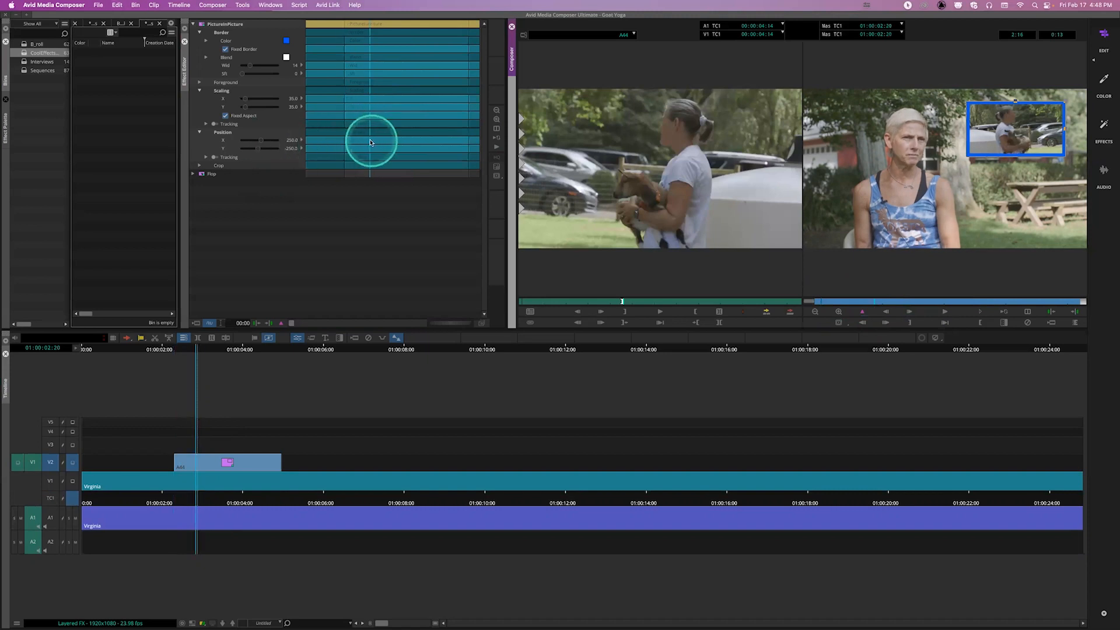
Add keyframes only to the inset's Position at 01:00:02:20 and at the clip's start, 01:00:02:07.
right_click(370, 141)
left_click(380, 145)
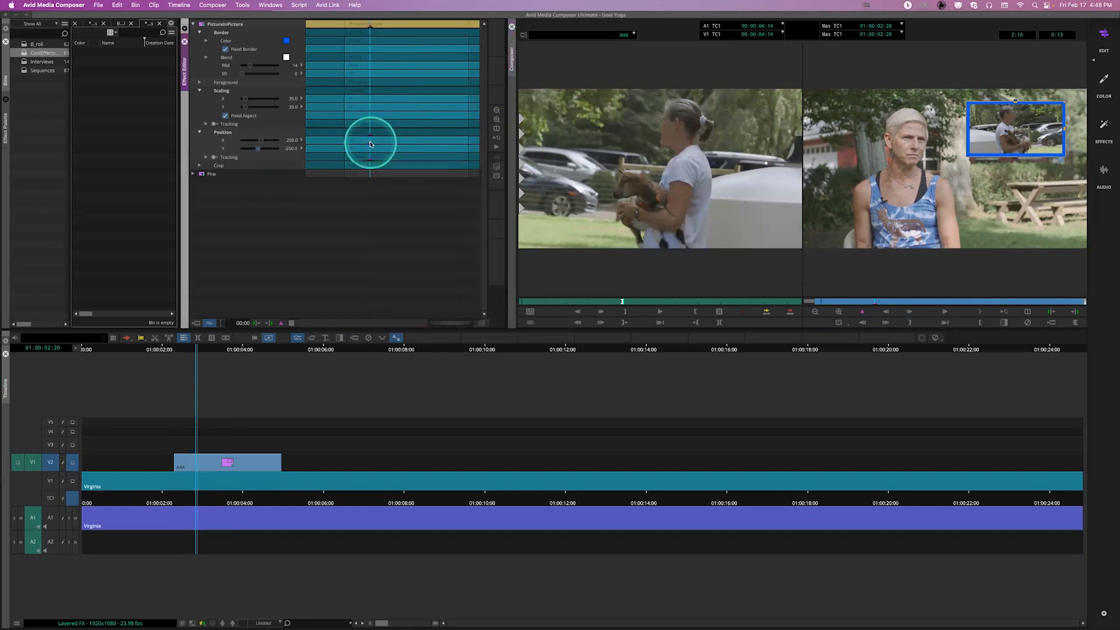
left_click_drag(361, 141, 344, 140)
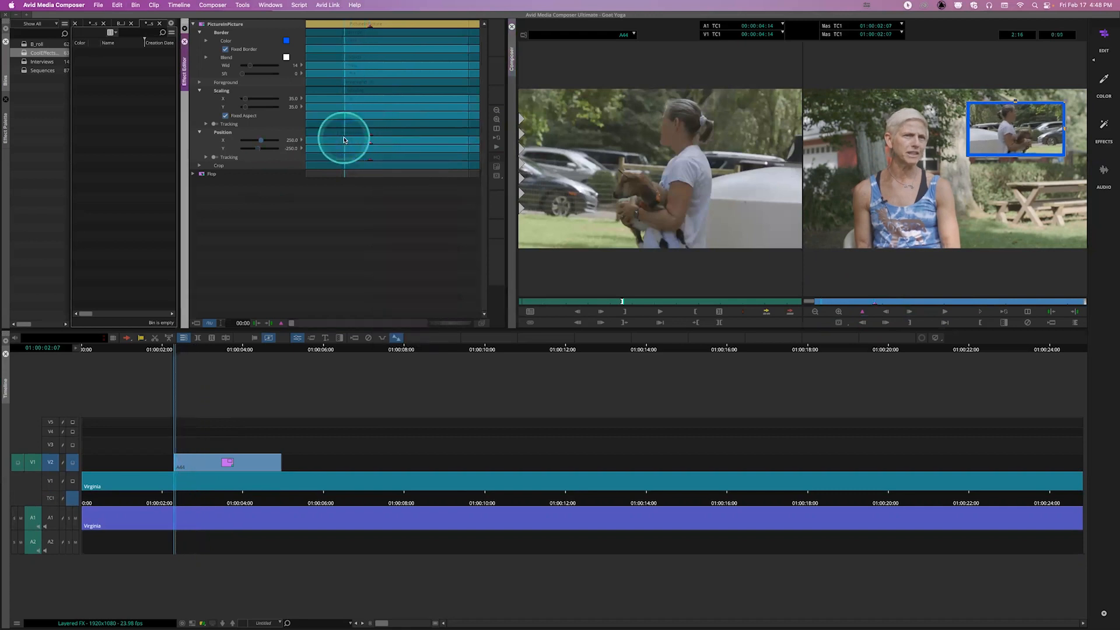
right_click(345, 140)
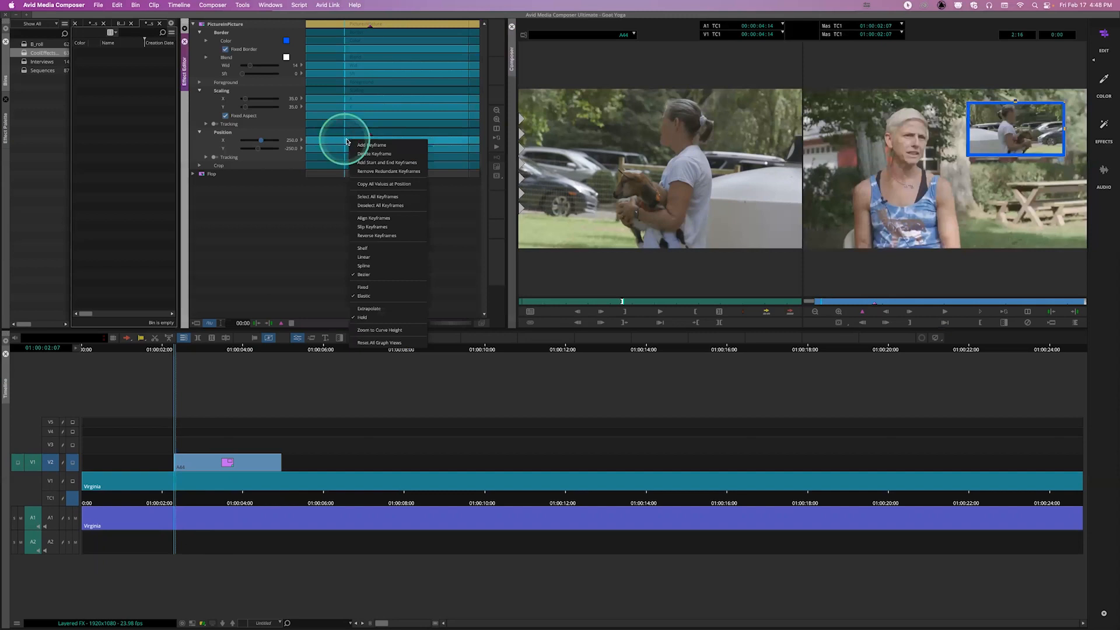
left_click(357, 144)
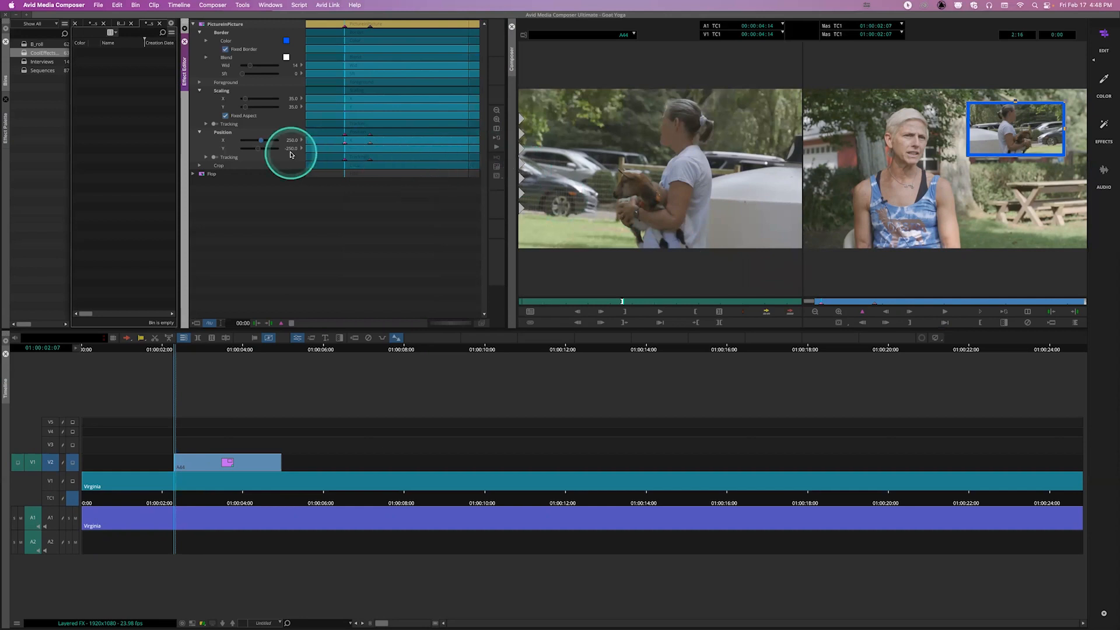
Set the inset's Position X to 700 at the clip's first keyframe and play back the slide-in.
left_click_drag(270, 139, 263, 140)
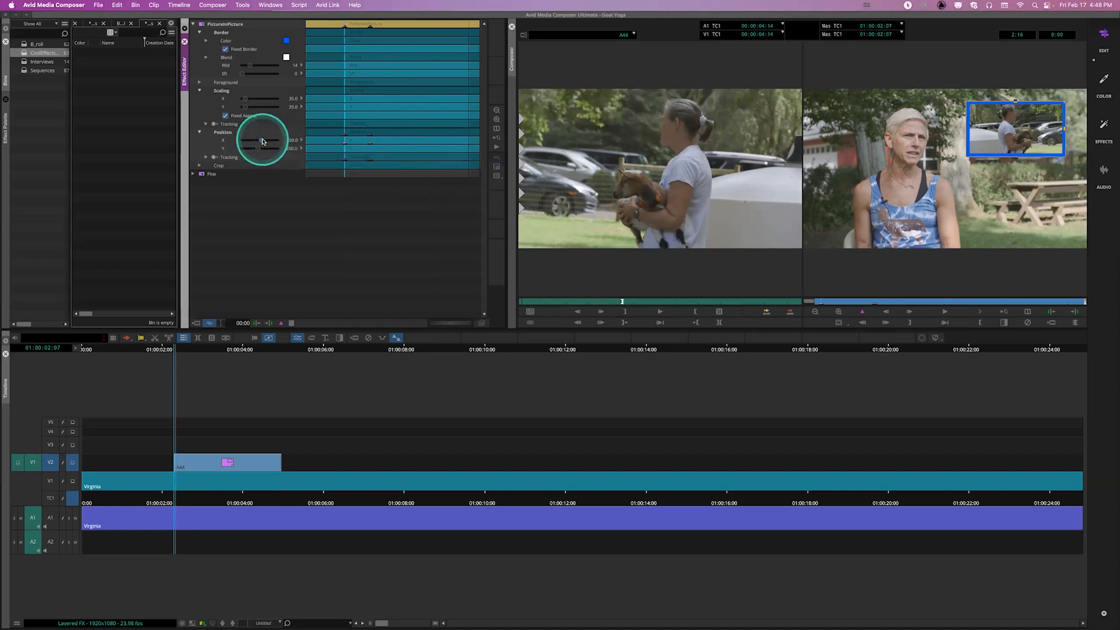
left_click_drag(262, 141, 264, 140)
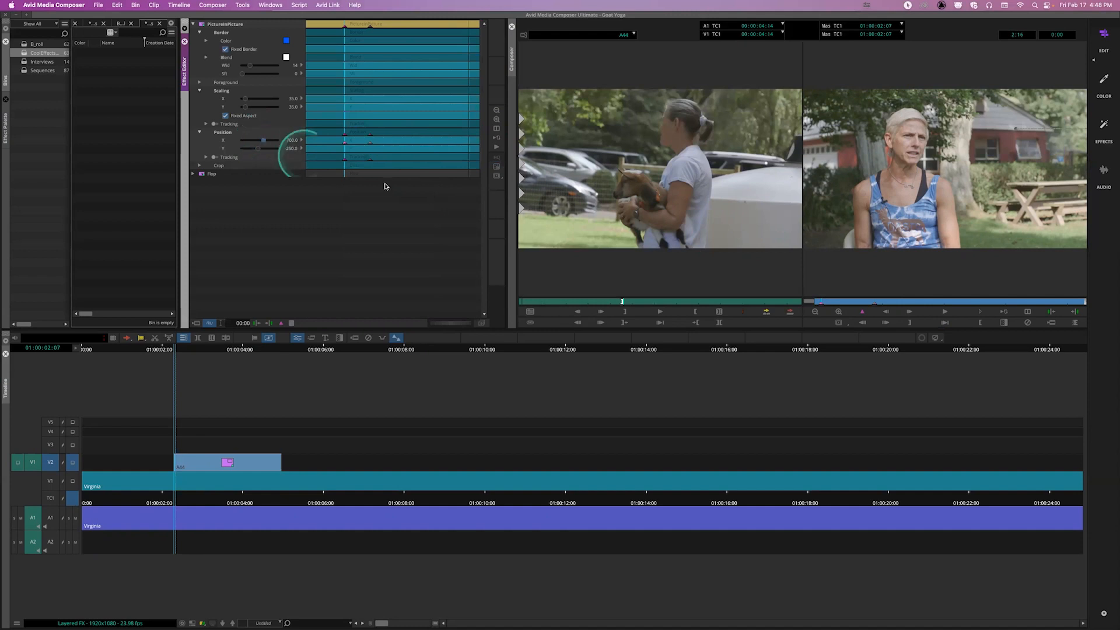
left_click(825, 303)
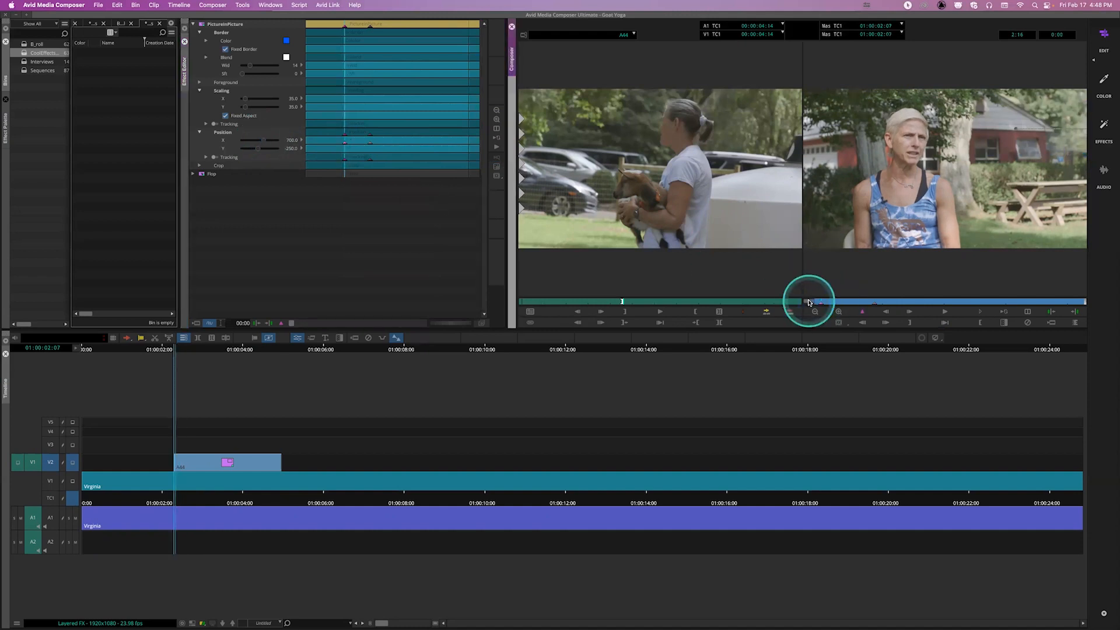
key("space")
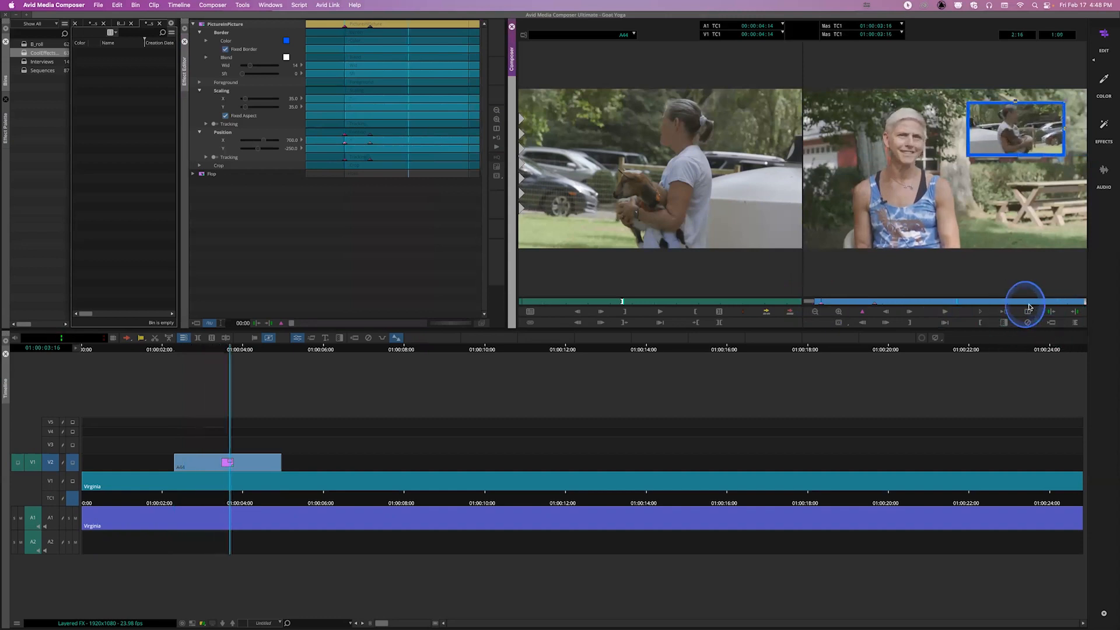
key("space")
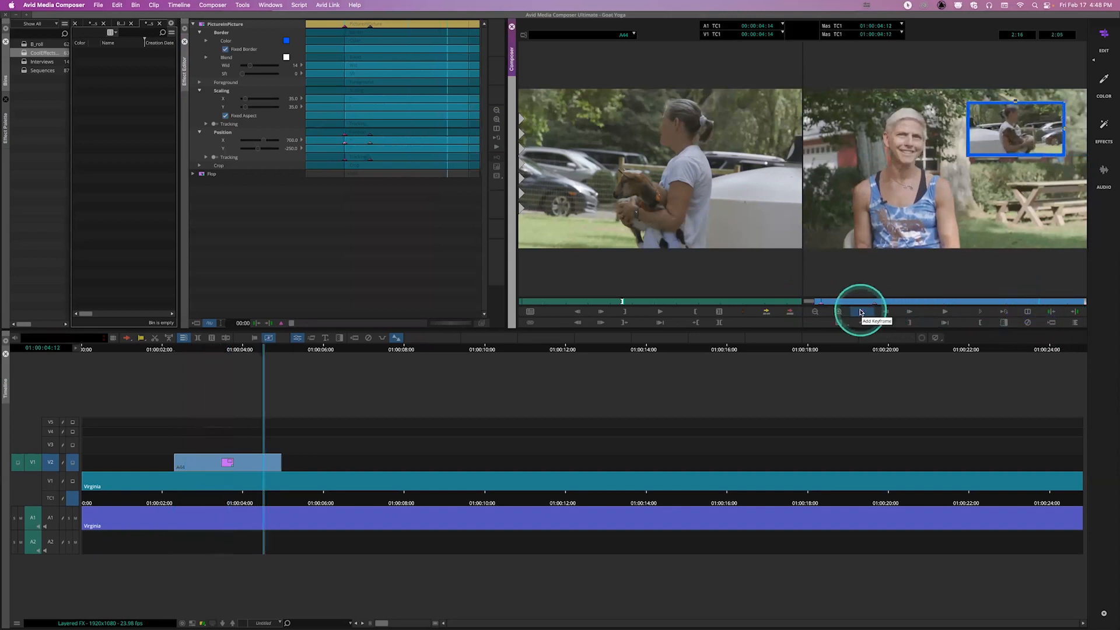
Add keyframes to the inset's Position at 01:00:04:12 and at the clip's end, 01:00:04:22.
right_click(448, 142)
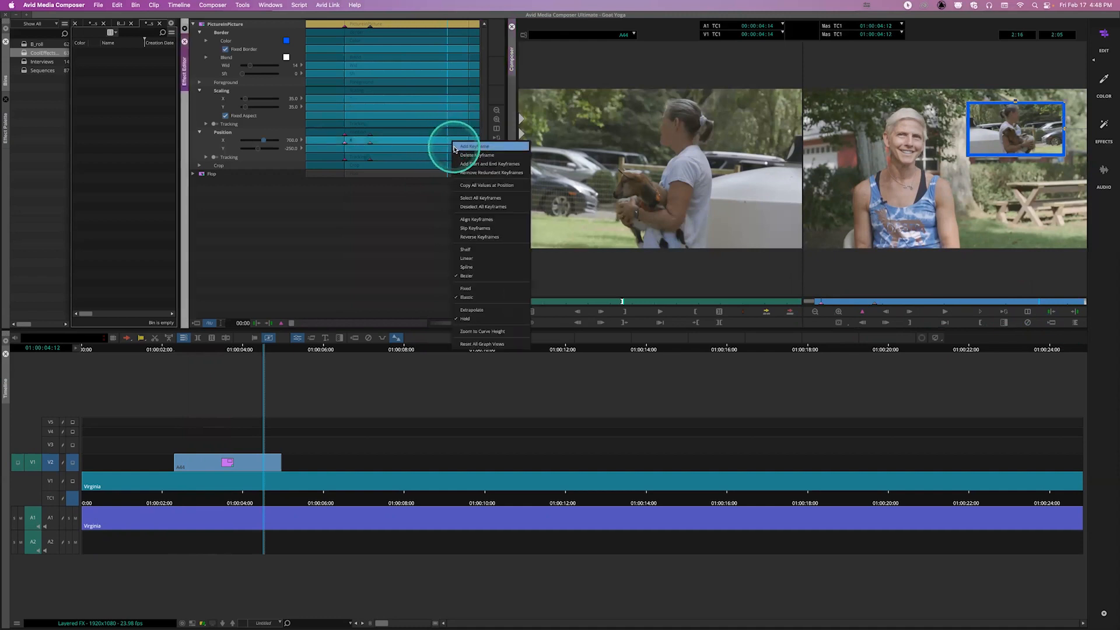
left_click(464, 146)
left_click_drag(452, 133, 477, 136)
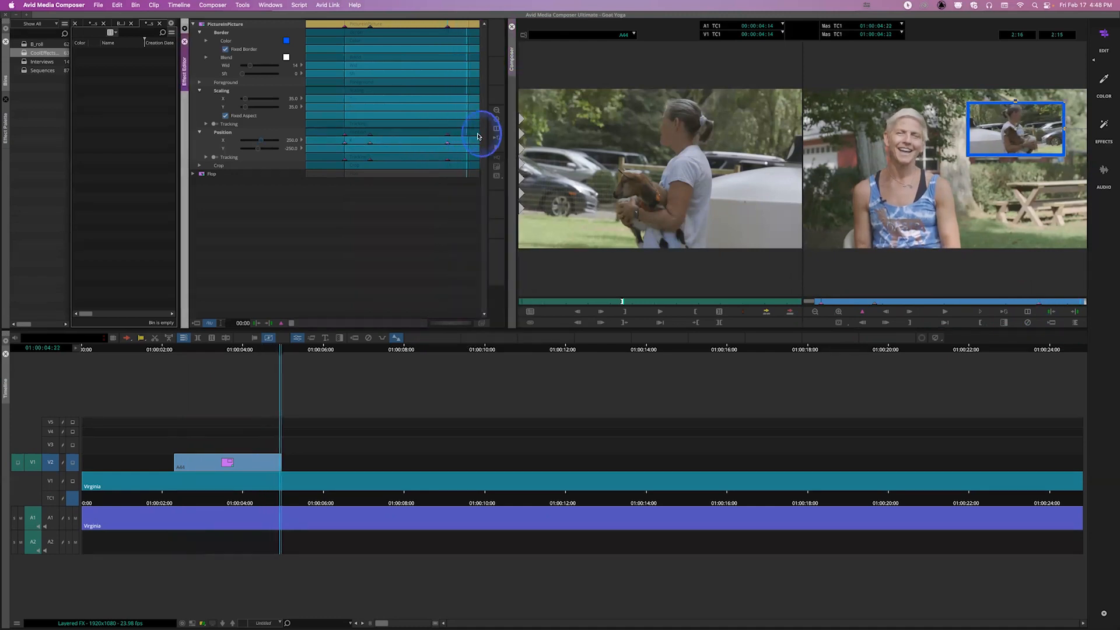
right_click(472, 143)
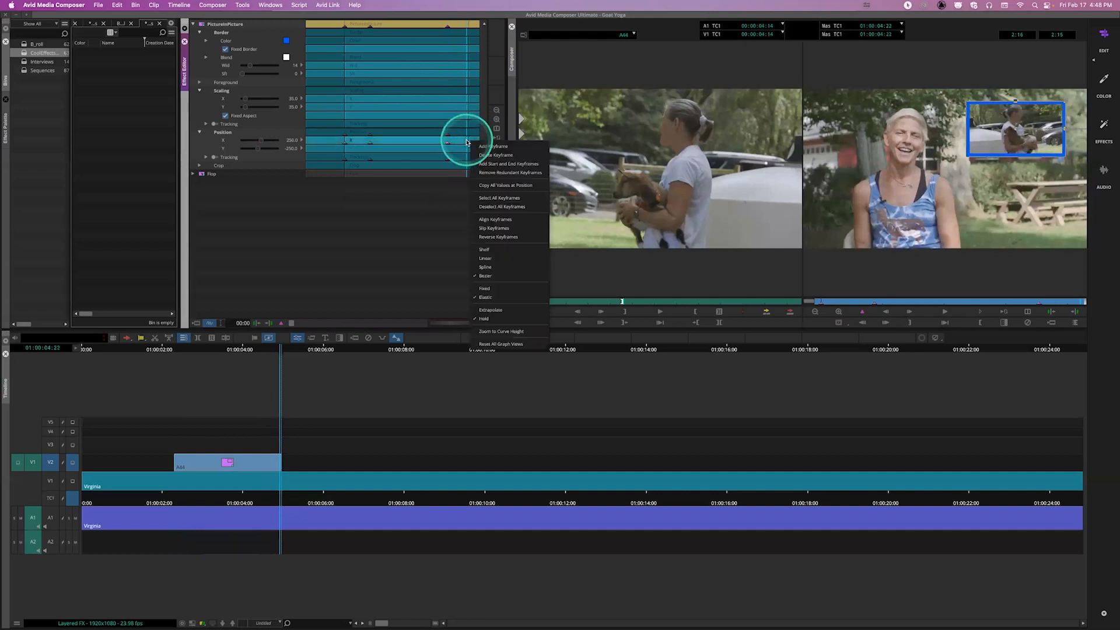
left_click(493, 146)
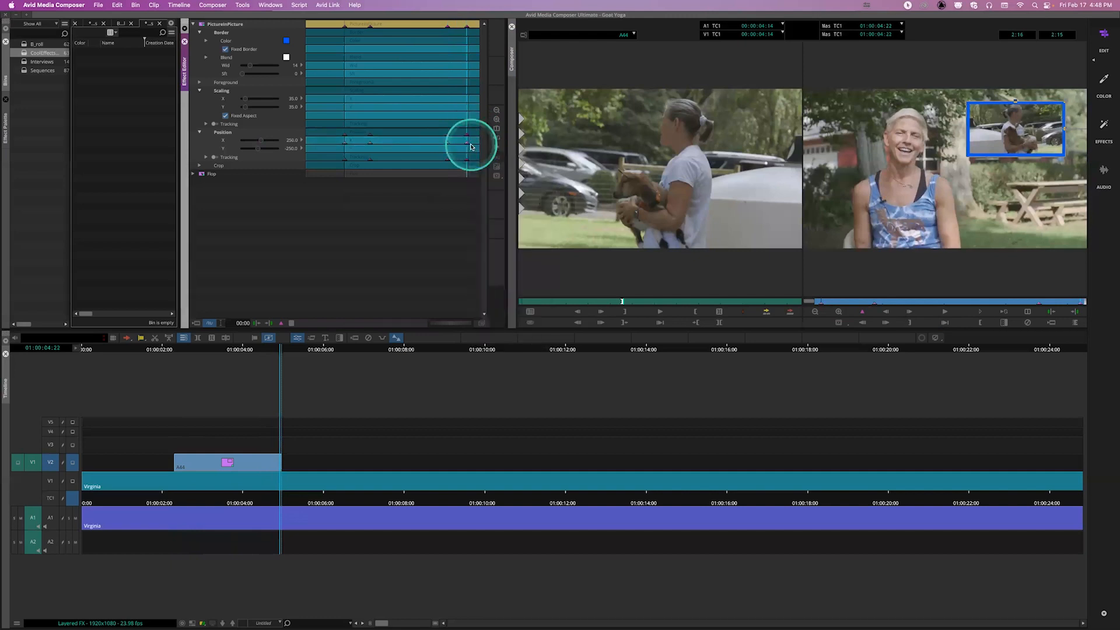
Copy the starting Position keyframe onto the last keyframe at 01:00:04:22, setting X to 700, and play the animation.
left_click(345, 144)
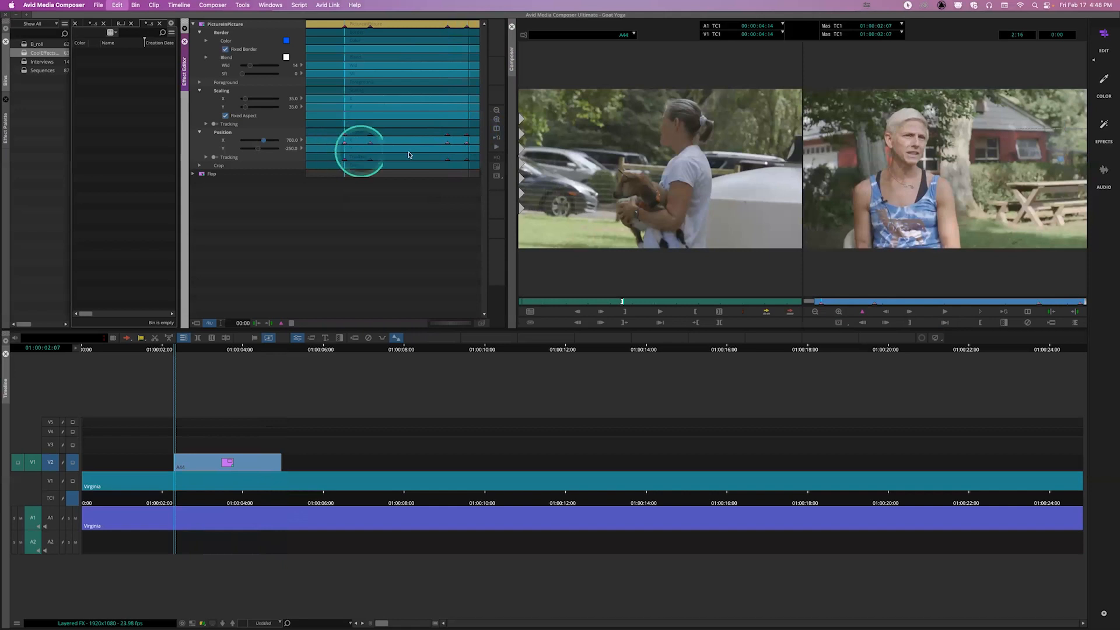
left_click(466, 145)
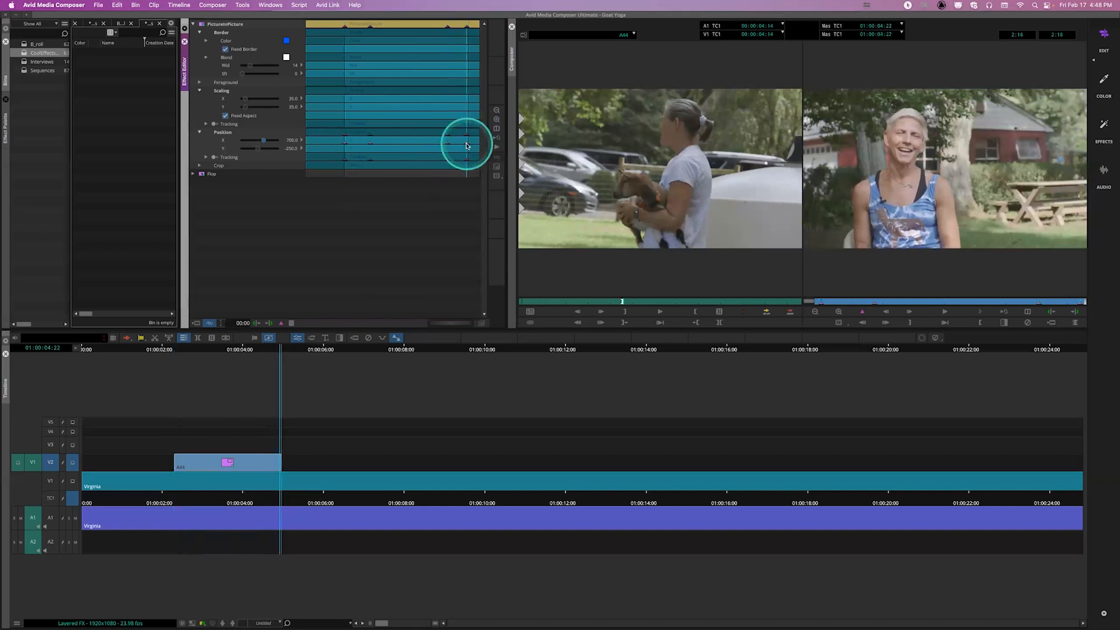
left_click(841, 303)
left_click(768, 311)
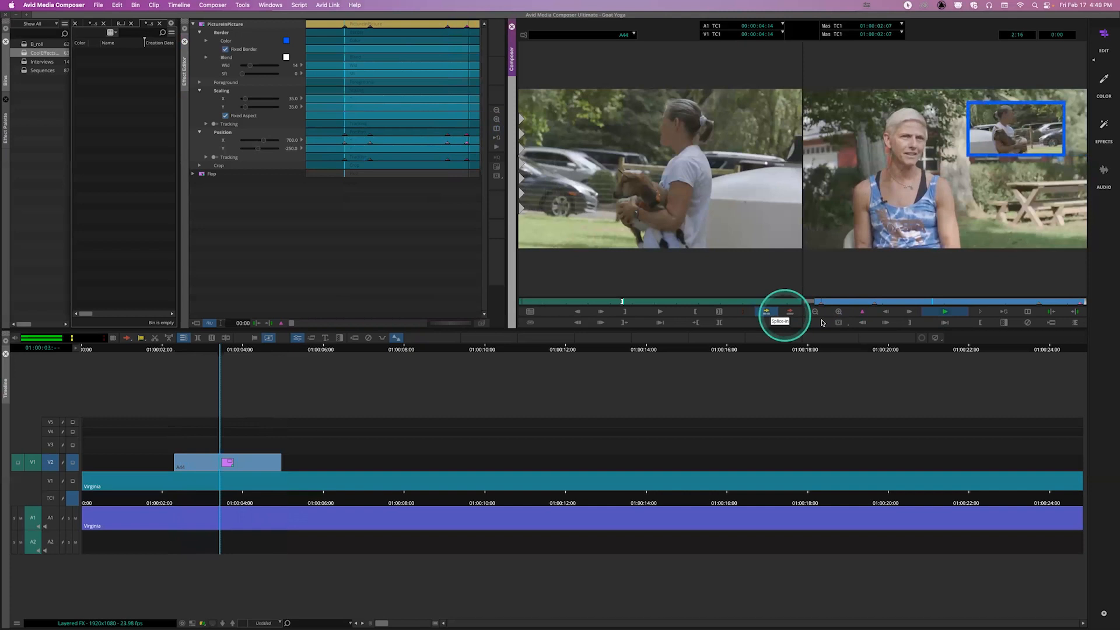
key("space")
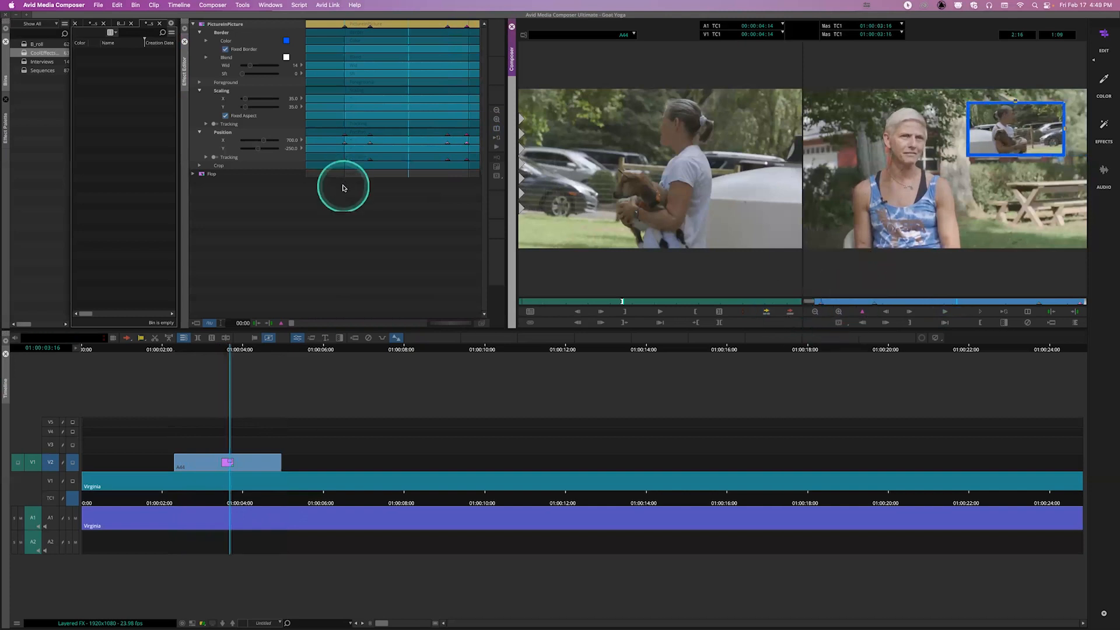
Save the animated Picture-in-Picture effect as a template named BluePipSlide in the CoolEffects4Goats bin.
left_click_drag(202, 25, 157, 45)
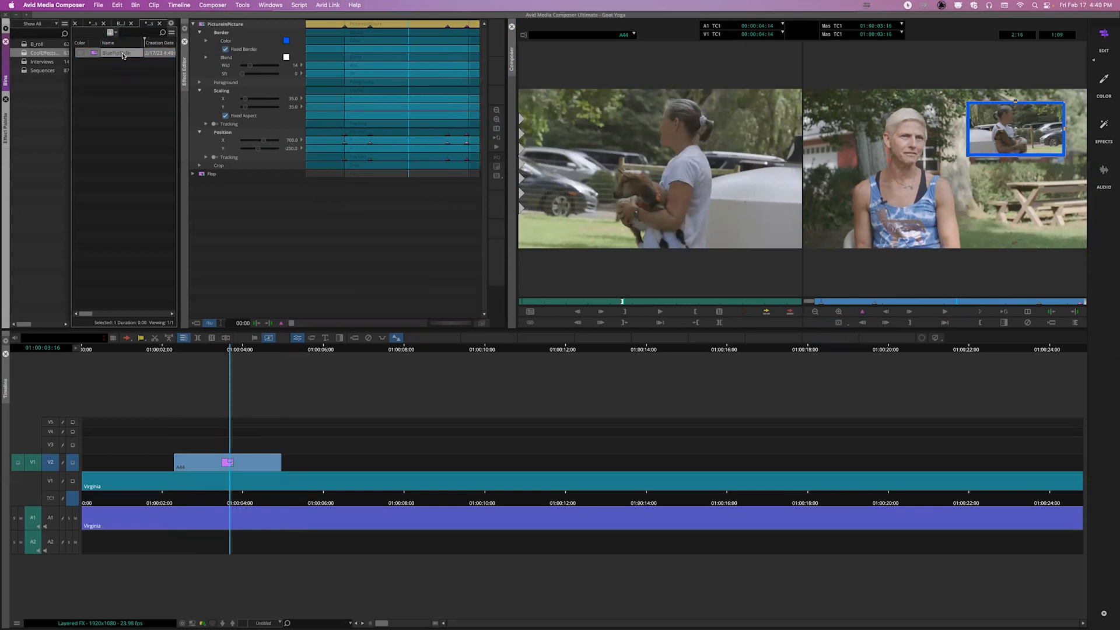
left_click(418, 407)
Mark a 3:14 section of the sequence during playback, with its out point at 01:00:14:03.
left_click(358, 496)
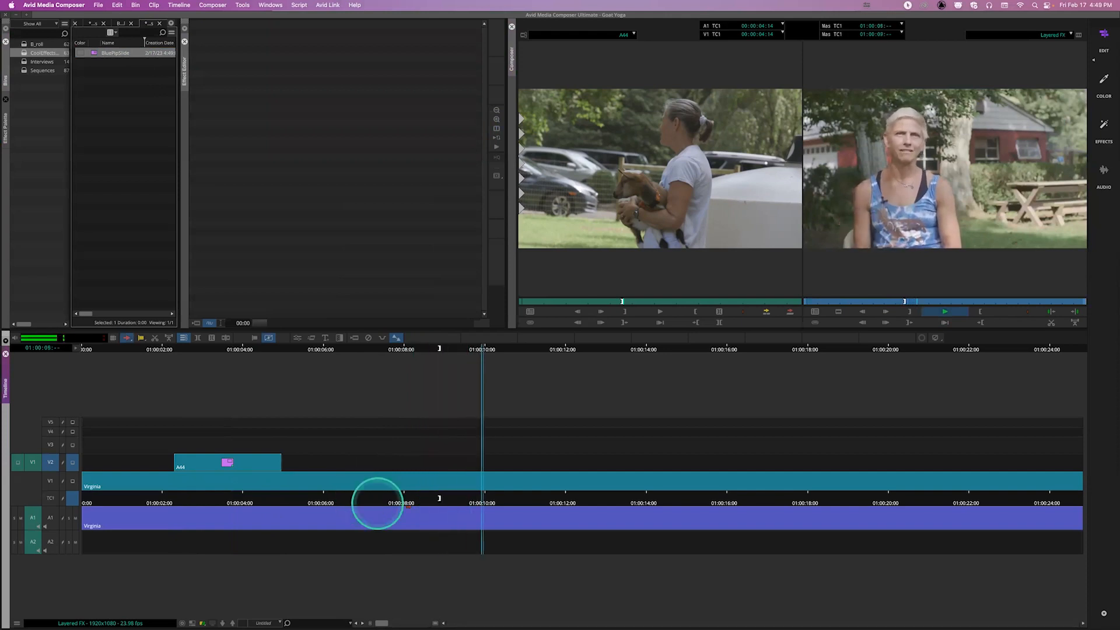
key("o")
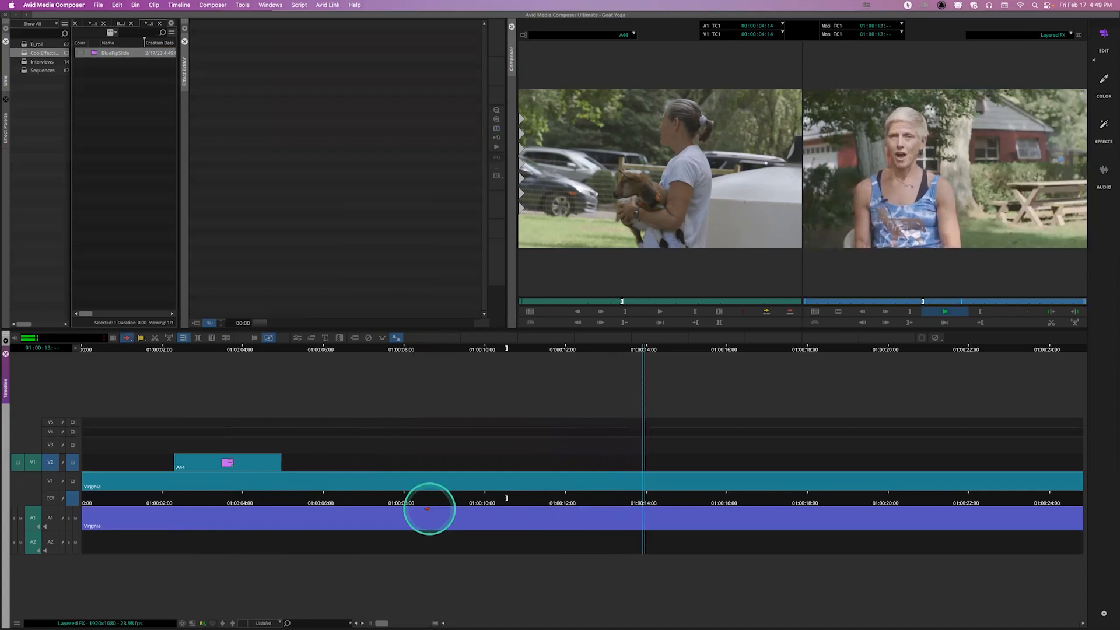
key("o")
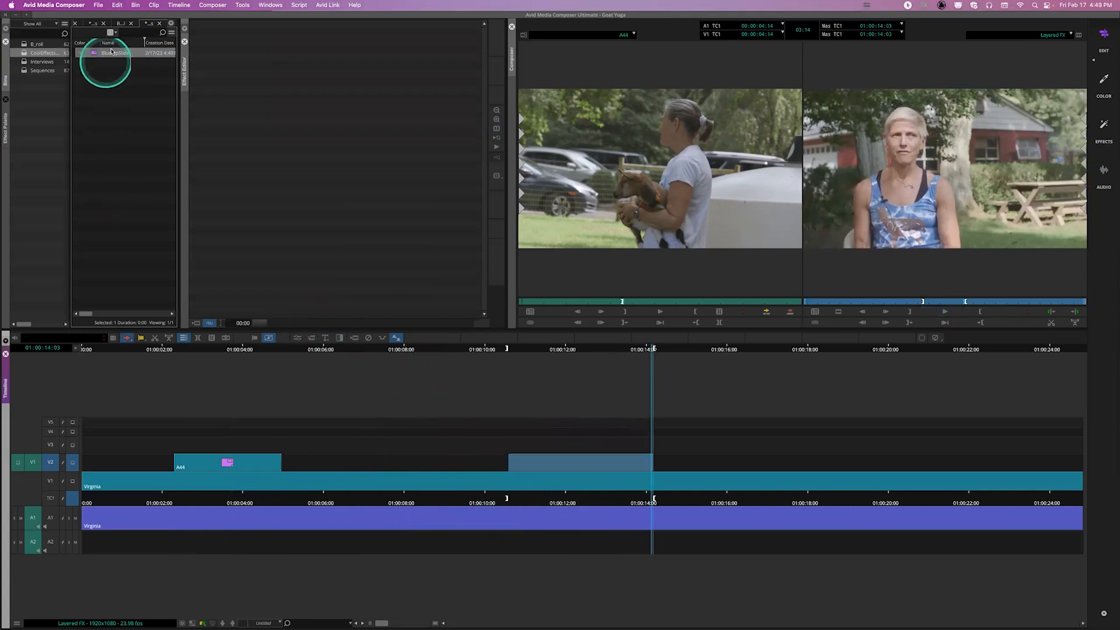
Load clip A22 from the B_roll bin into the source monitor and scrub through its footage.
left_click(124, 24)
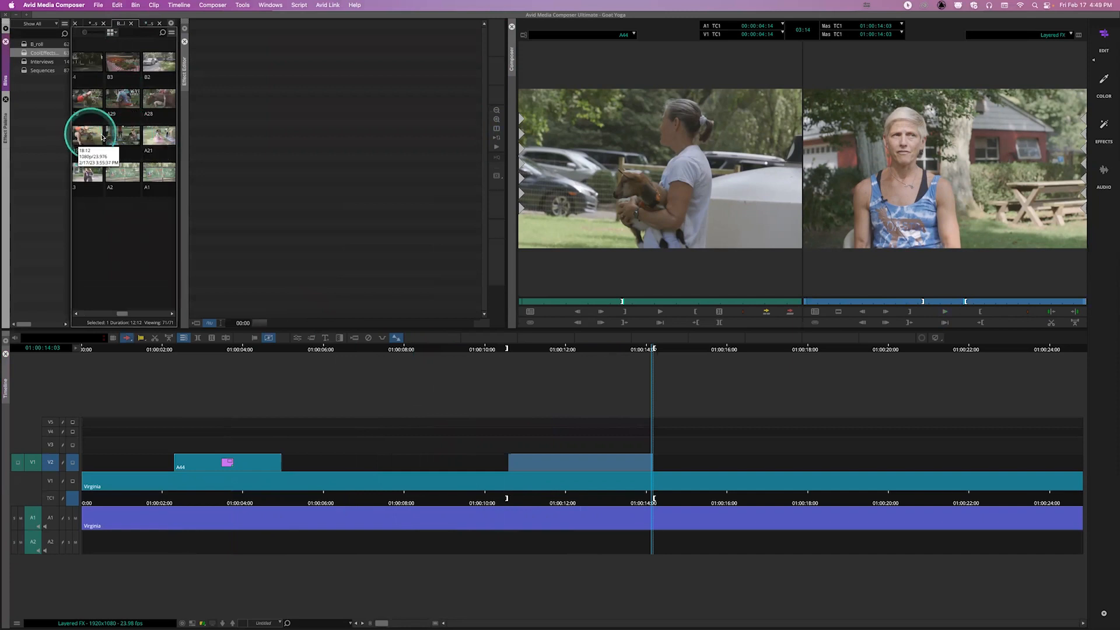
double_click(123, 135)
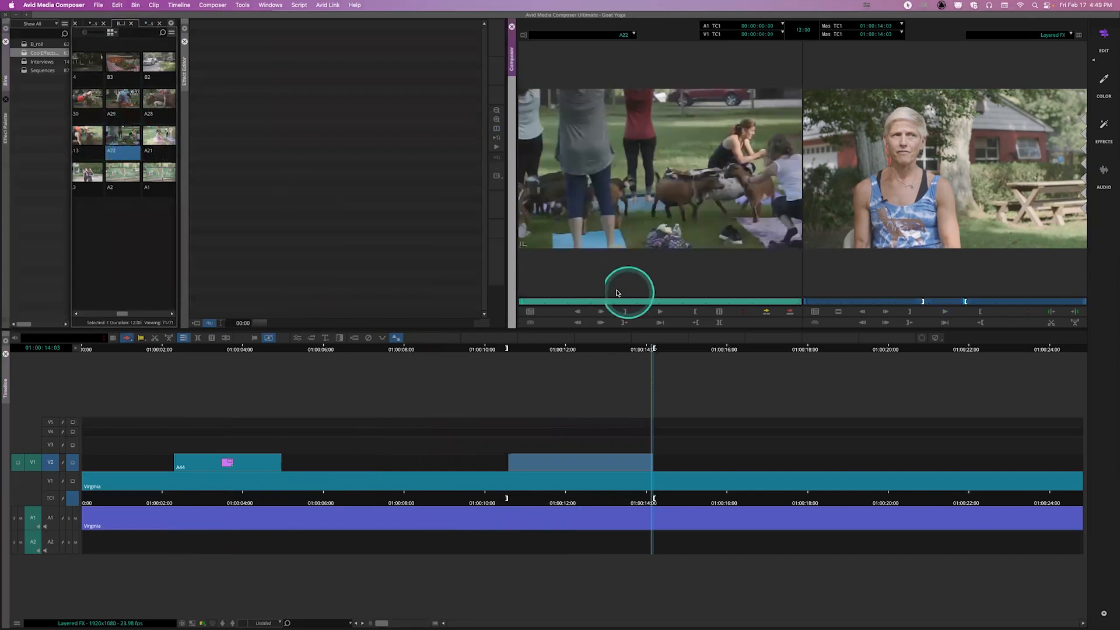
left_click_drag(594, 299, 681, 299)
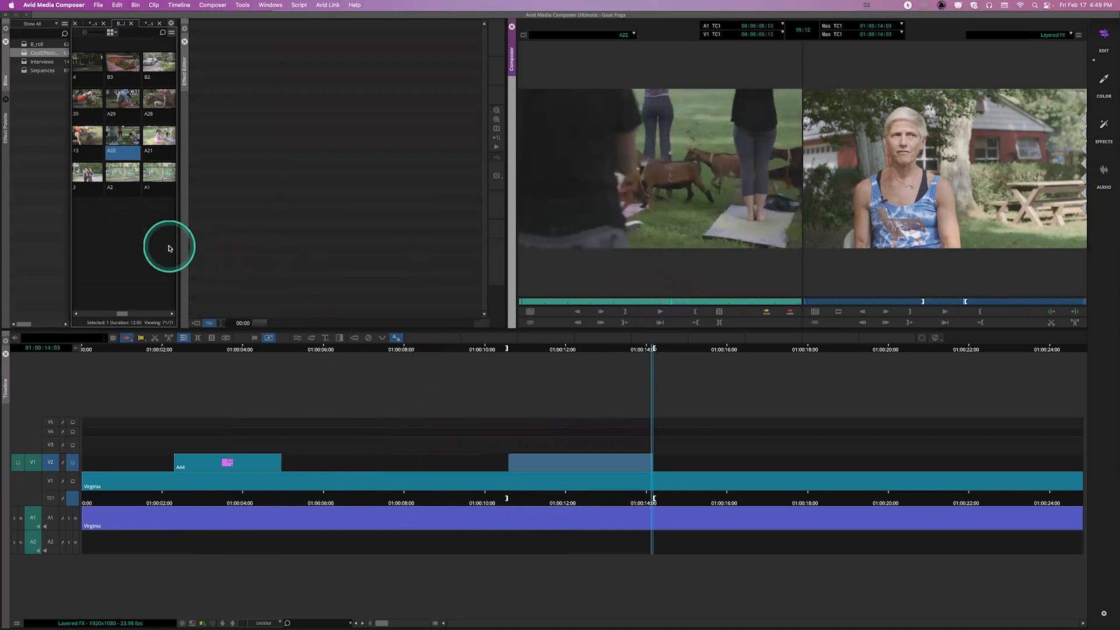
Widen the B_roll bin, load clip A38 with an in point and overwrite it onto V2 in the marked section.
left_click_drag(182, 248, 347, 257)
left_click_drag(271, 314, 170, 313)
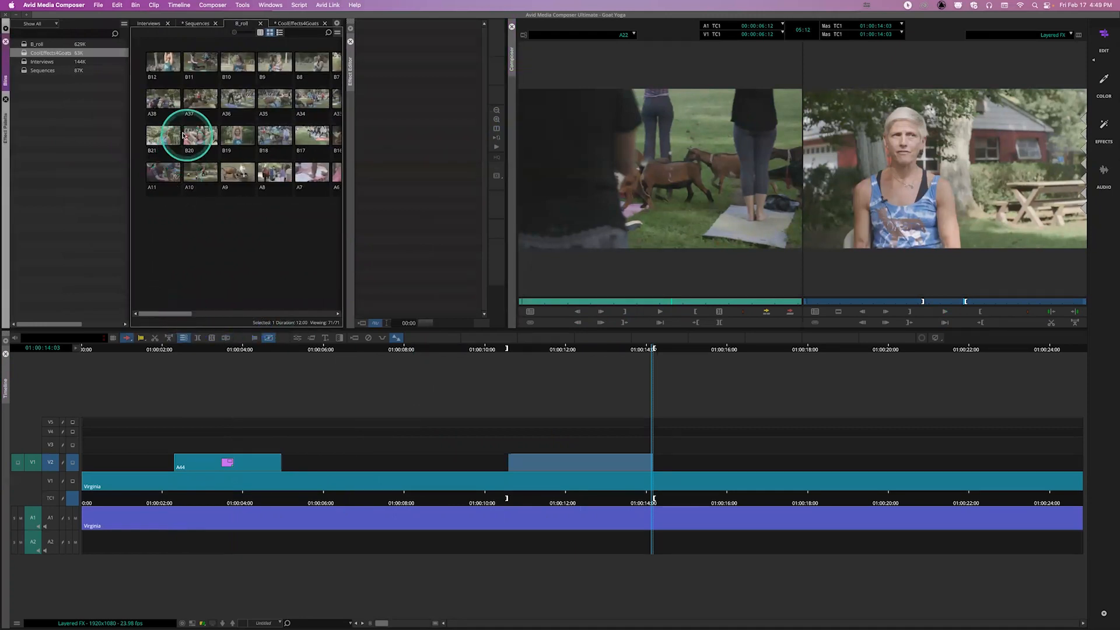
left_click_drag(166, 99, 653, 304)
left_click(597, 301)
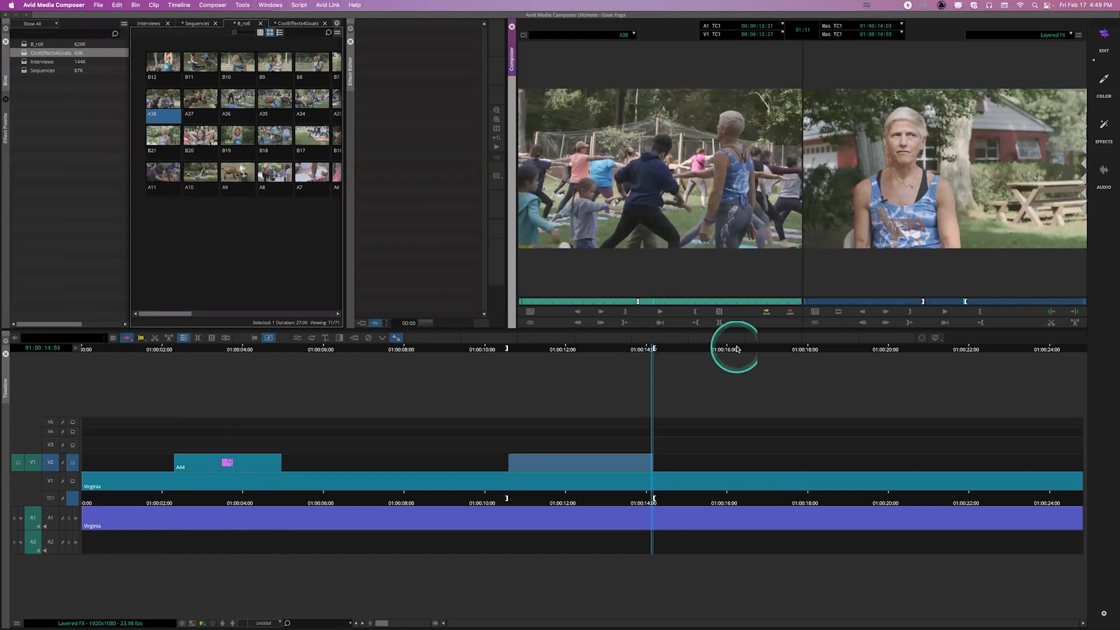
left_click(789, 311)
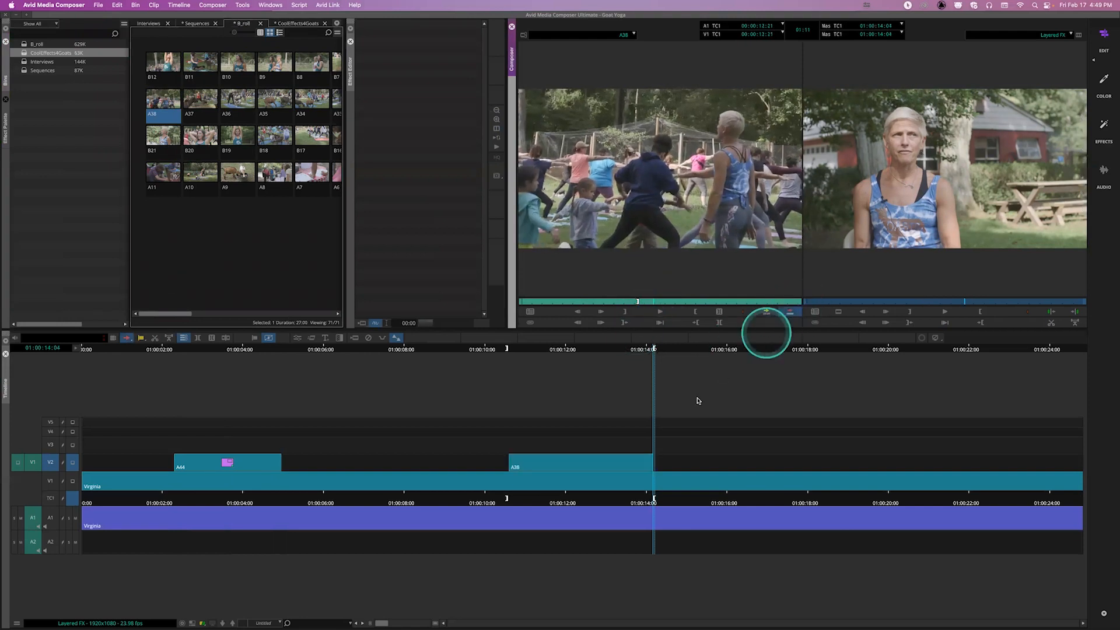
Apply the BluePipSlide template to the A38 clip on V2 and play through its inset animation.
left_click(594, 495)
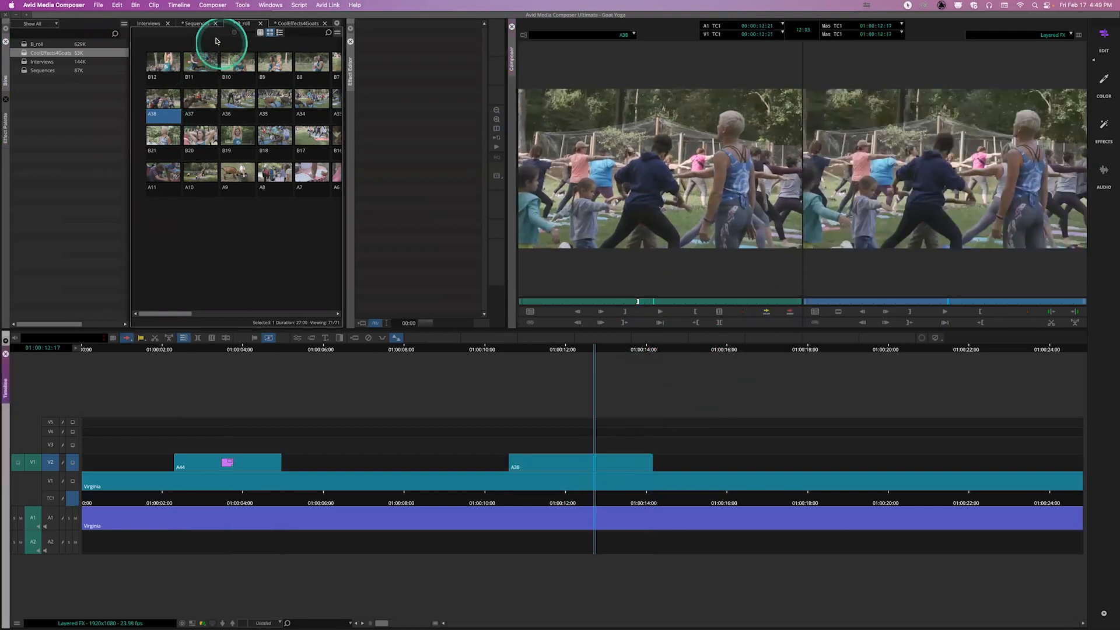
left_click(298, 23)
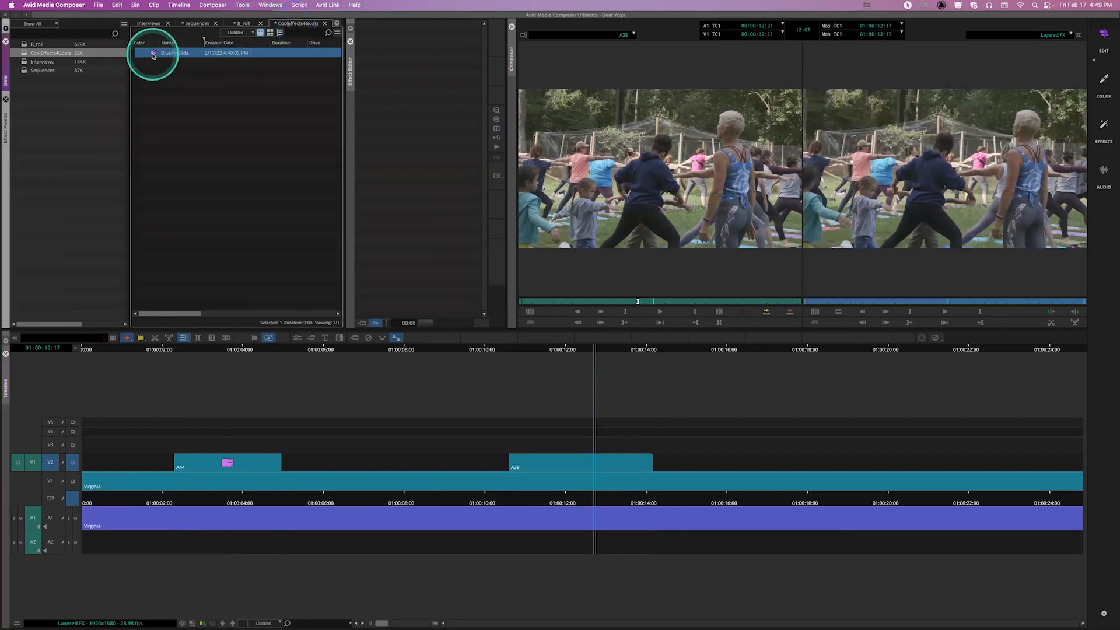
left_click_drag(533, 426, 545, 464)
left_click(501, 500)
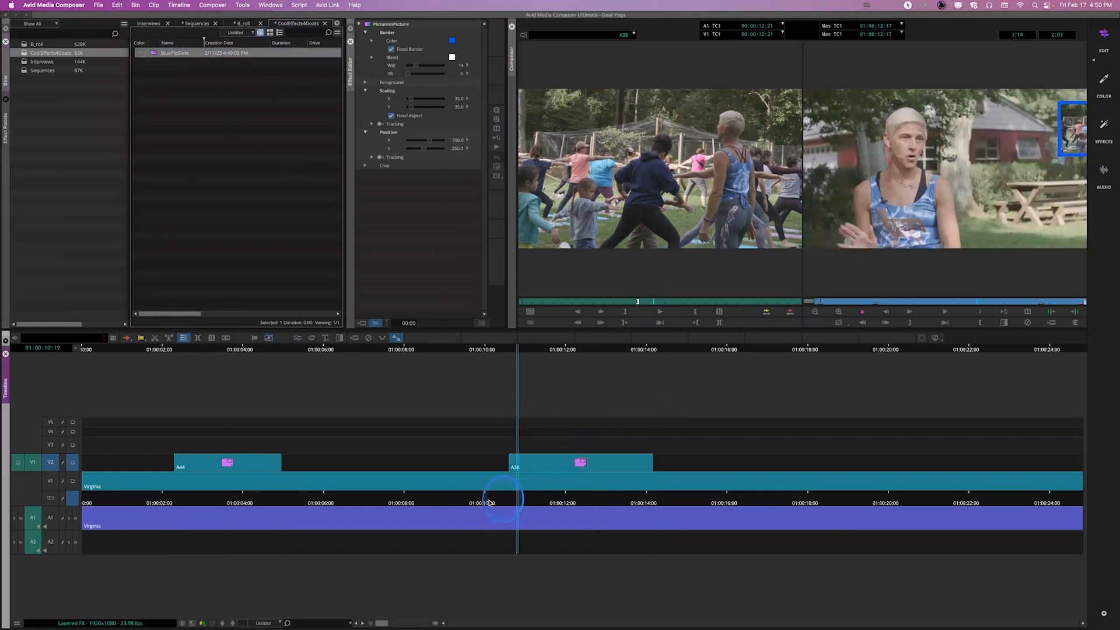
left_click(482, 503)
key("space")
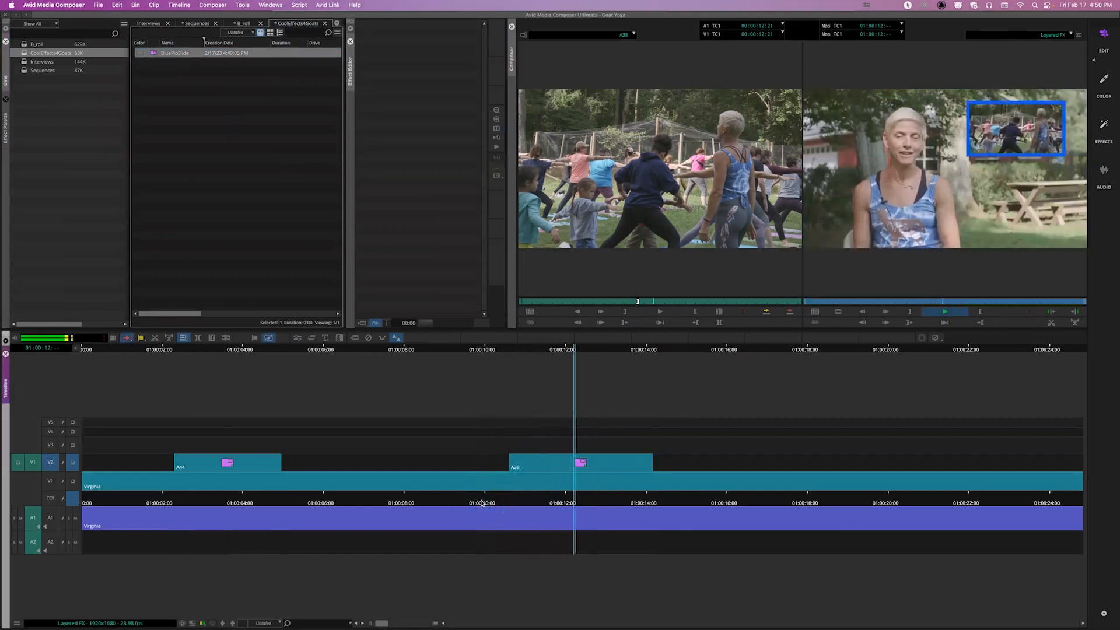
key("space")
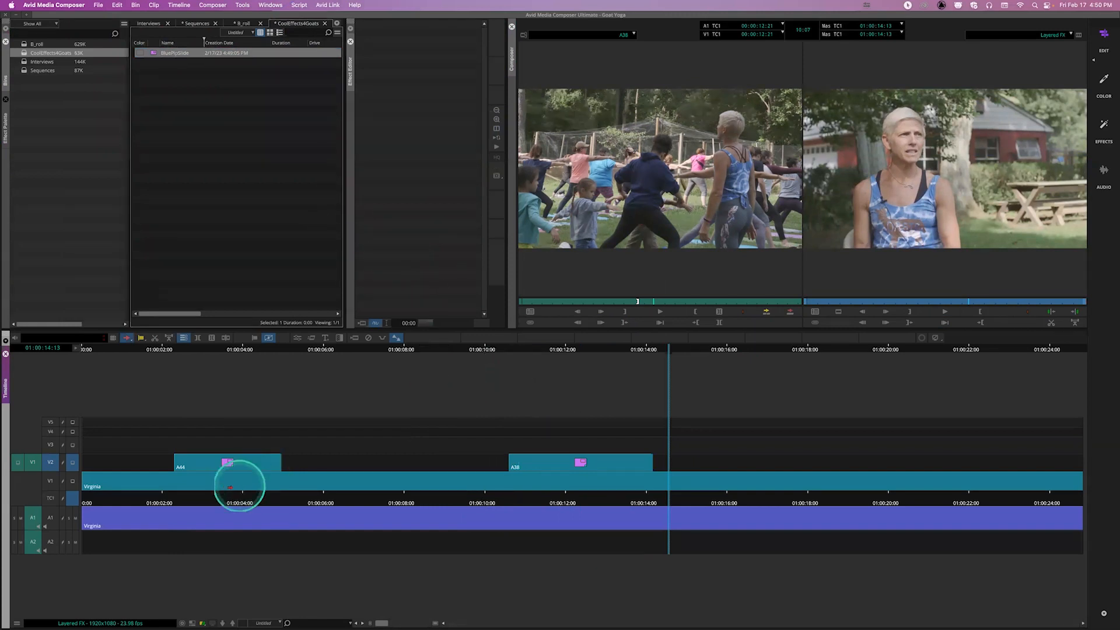
Save the A44 clip's Picture-in-Picture effect together with its source footage in the CoolEffects4Goats bin.
left_click(229, 487)
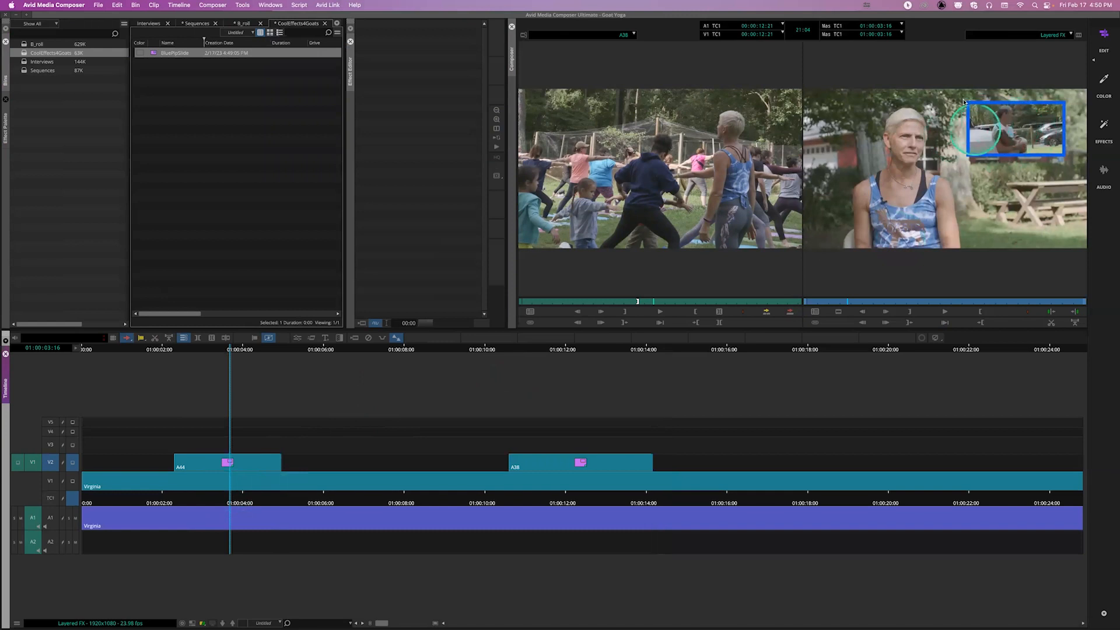
left_click_drag(147, 503, 253, 500)
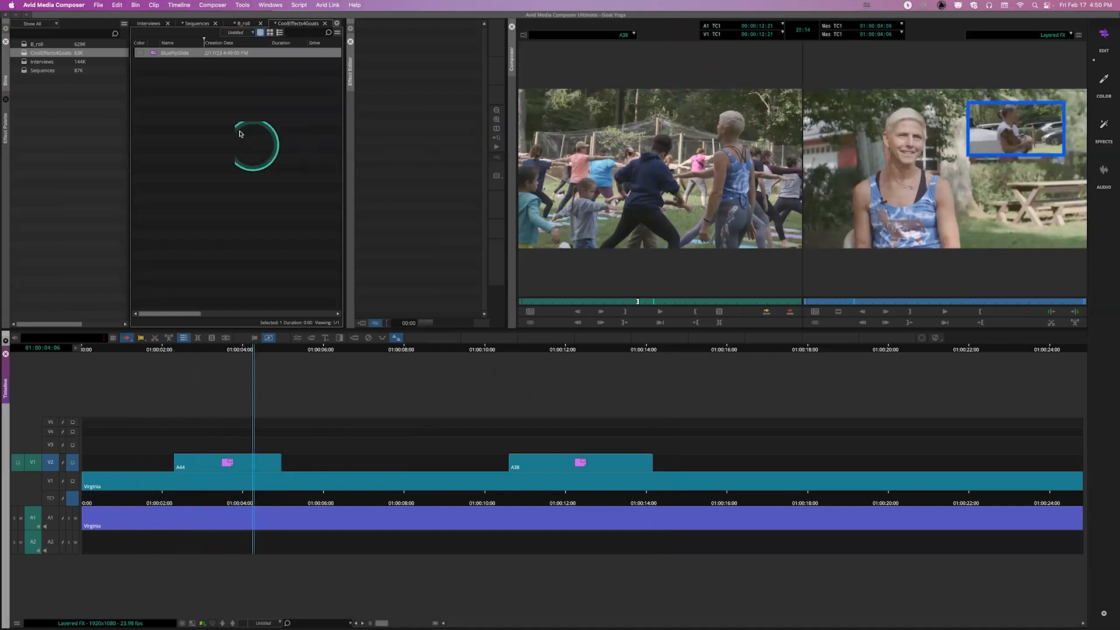
left_click(298, 340)
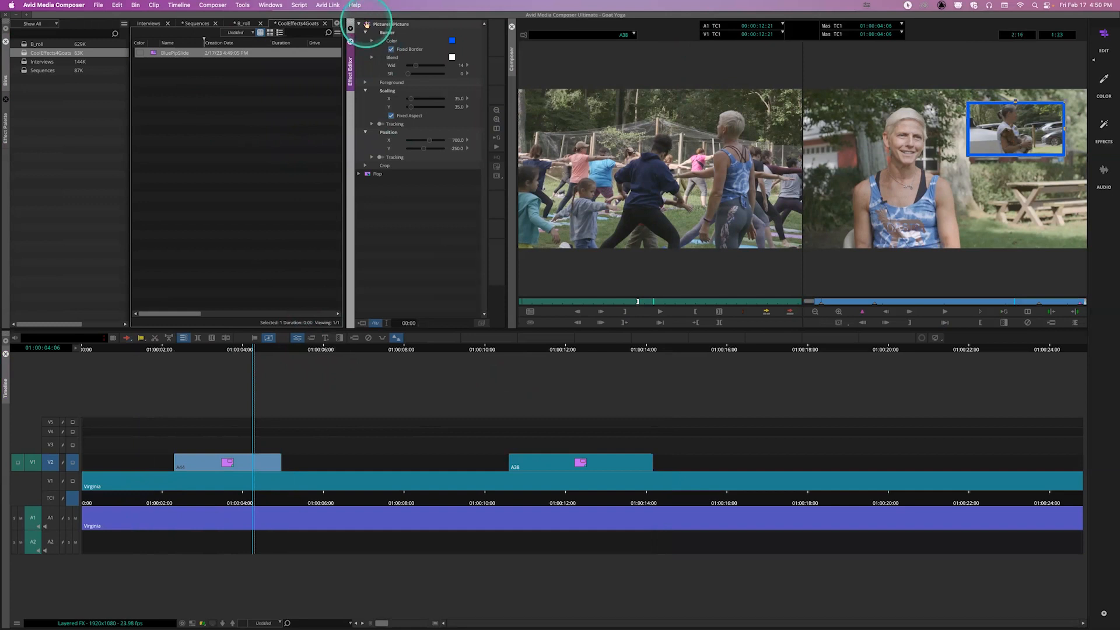
left_click_drag(367, 24, 165, 100)
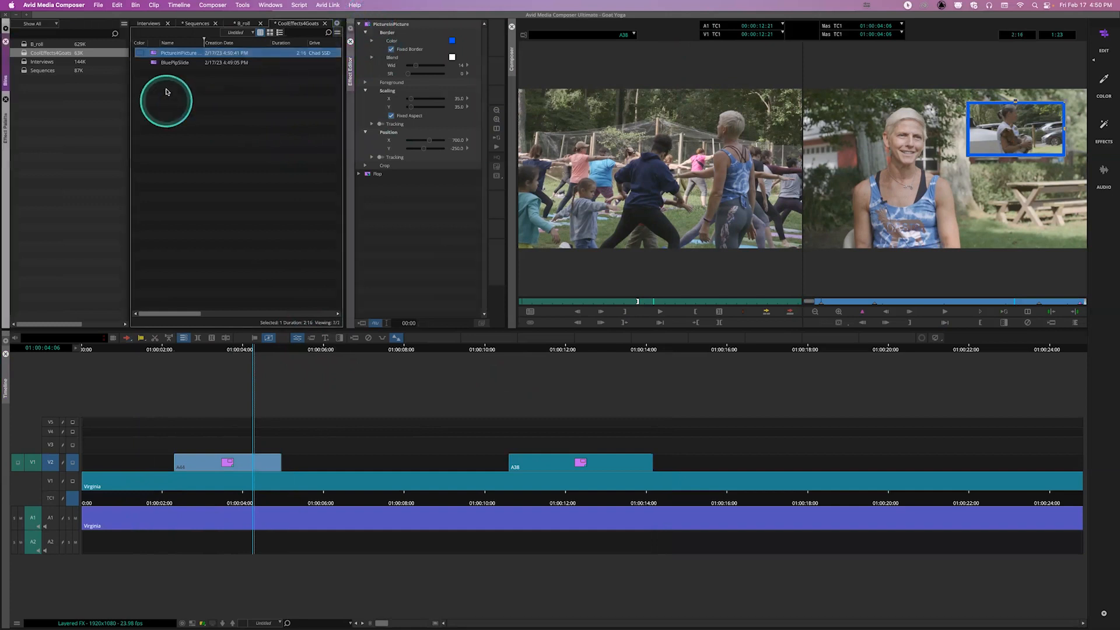
Widen the Name column of the CoolEffects4Goats bin to fit the full effect names.
left_click(204, 42)
left_click(204, 42)
left_click_drag(204, 43, 277, 47)
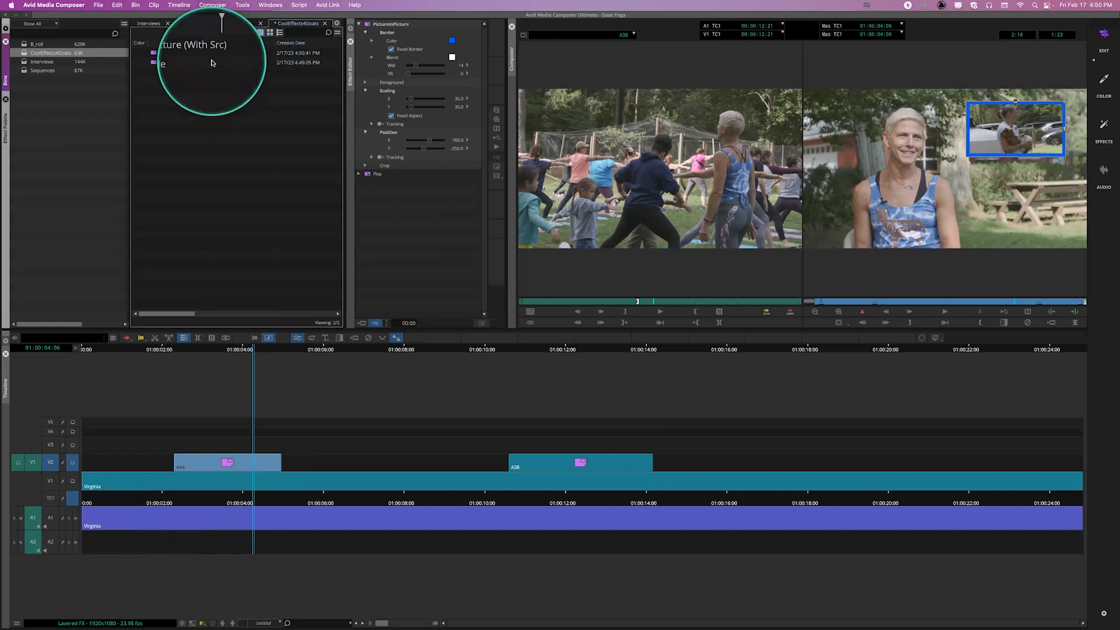
Load the PictureInPicture (With Src) template into the source monitor and scrub through it.
double_click(154, 56)
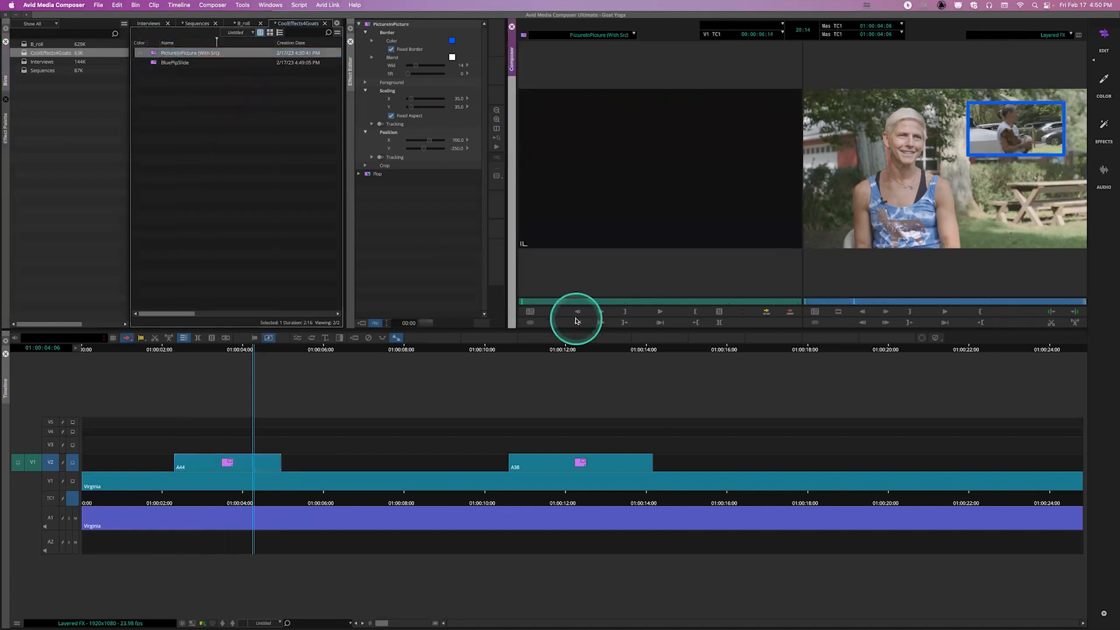
mouse_move(535, 305)
left_mouse_down()
mouse_move(736, 304)
mouse_move(525, 304)
left_mouse_up()
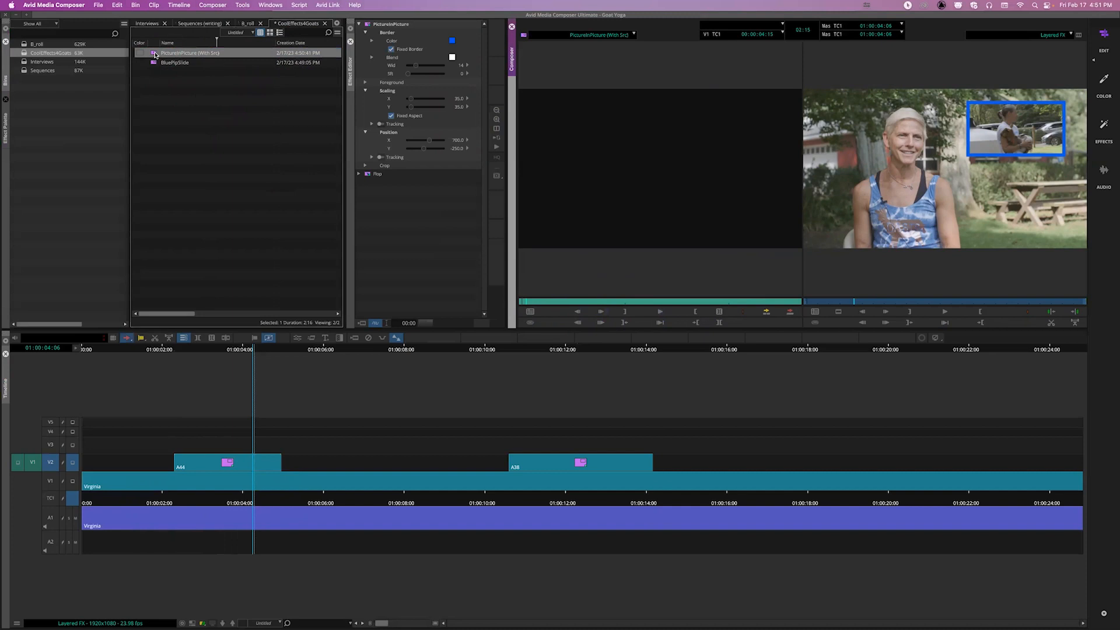
Mark the full duration of the PictureInPicture (With Src) template and set a sequence In point at 01:00:16:15.
left_click_drag(543, 302, 556, 330)
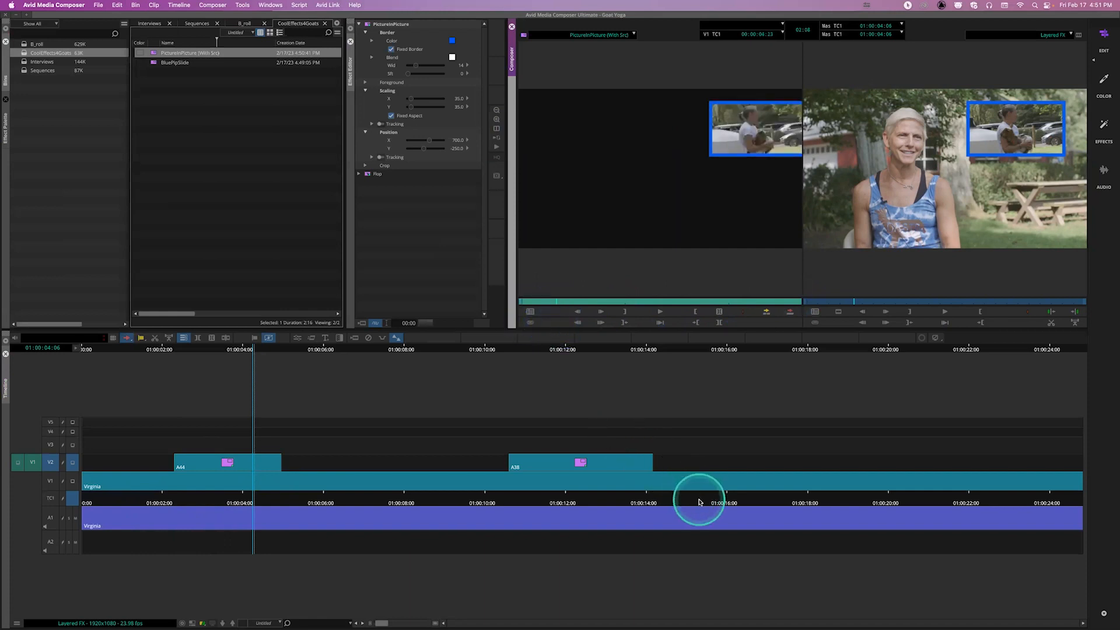
left_click(728, 500)
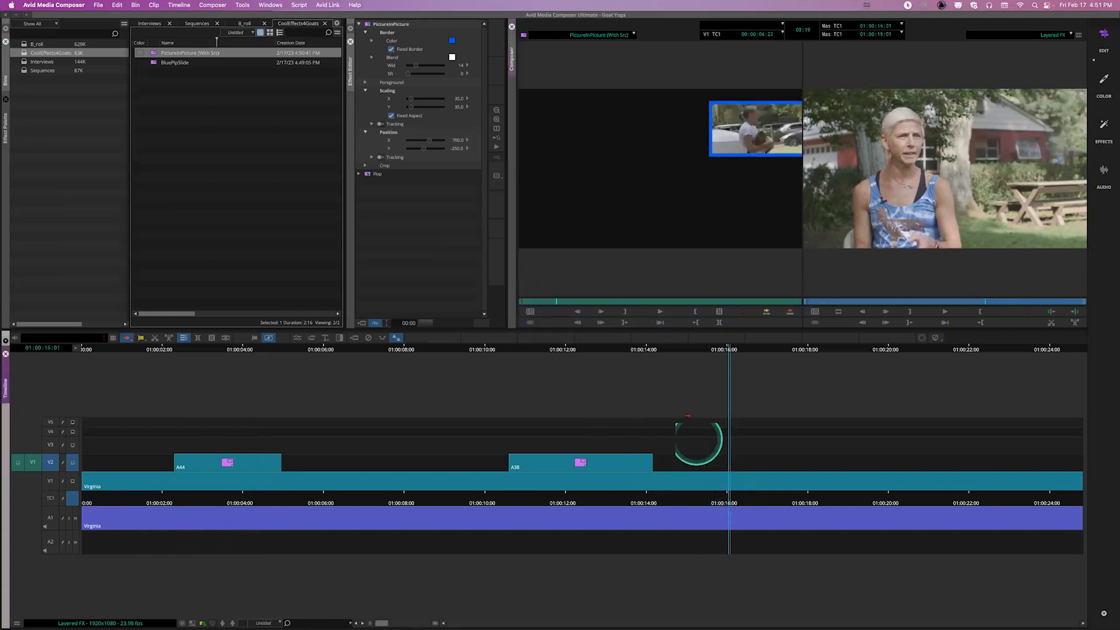
left_click(719, 321)
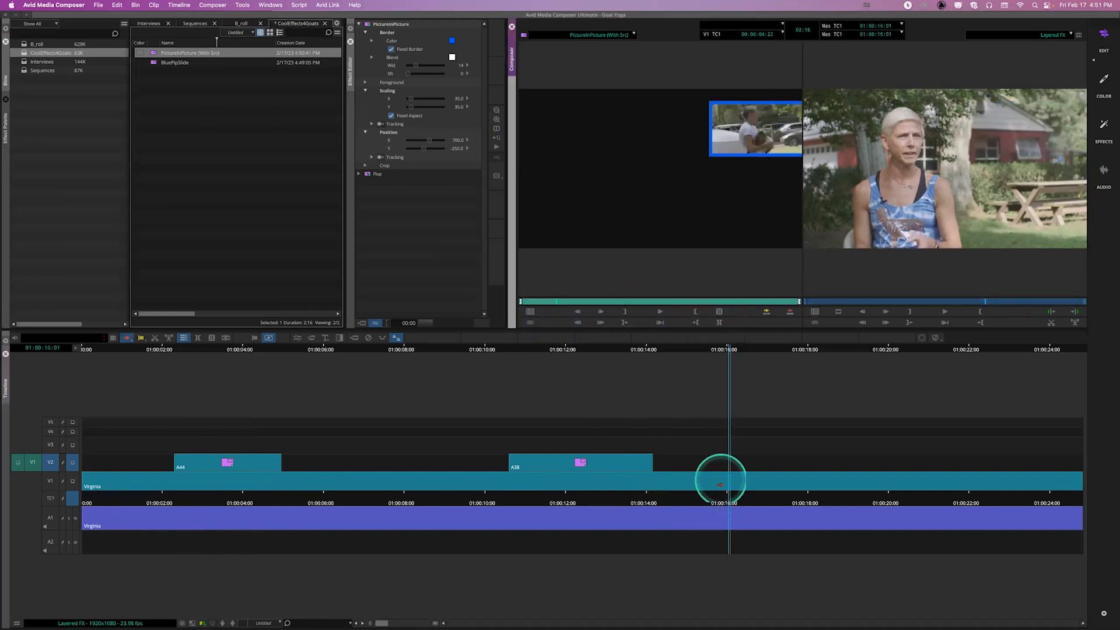
left_click(750, 488)
key("i")
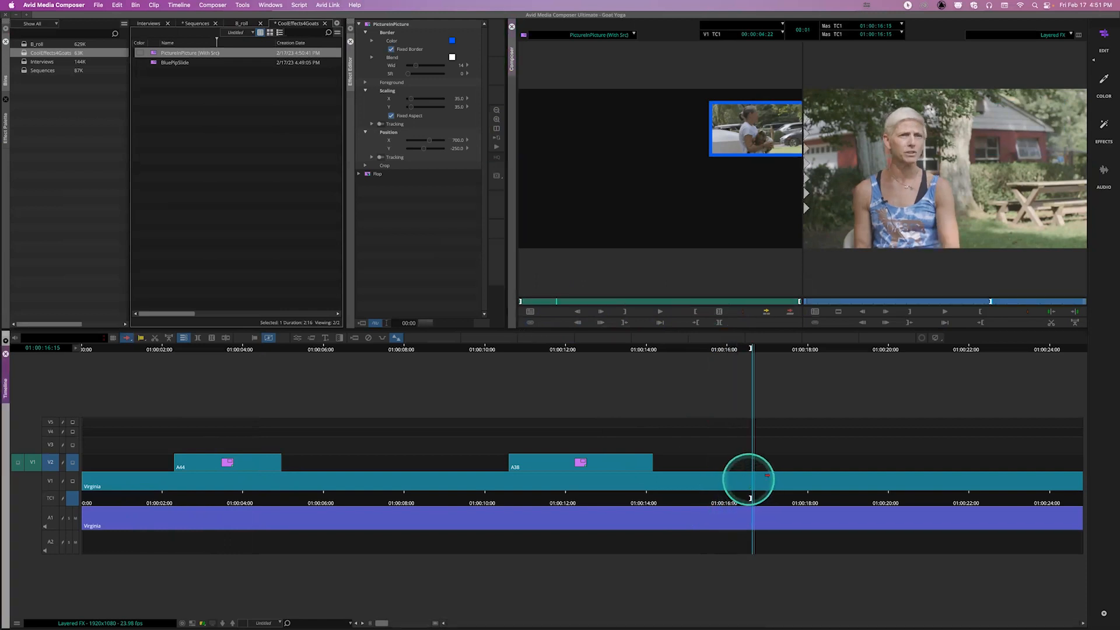
Try overwriting the marked template onto V2 at the In point, and undo the edit after playing through it.
left_click(790, 311)
left_click_drag(736, 503, 726, 503)
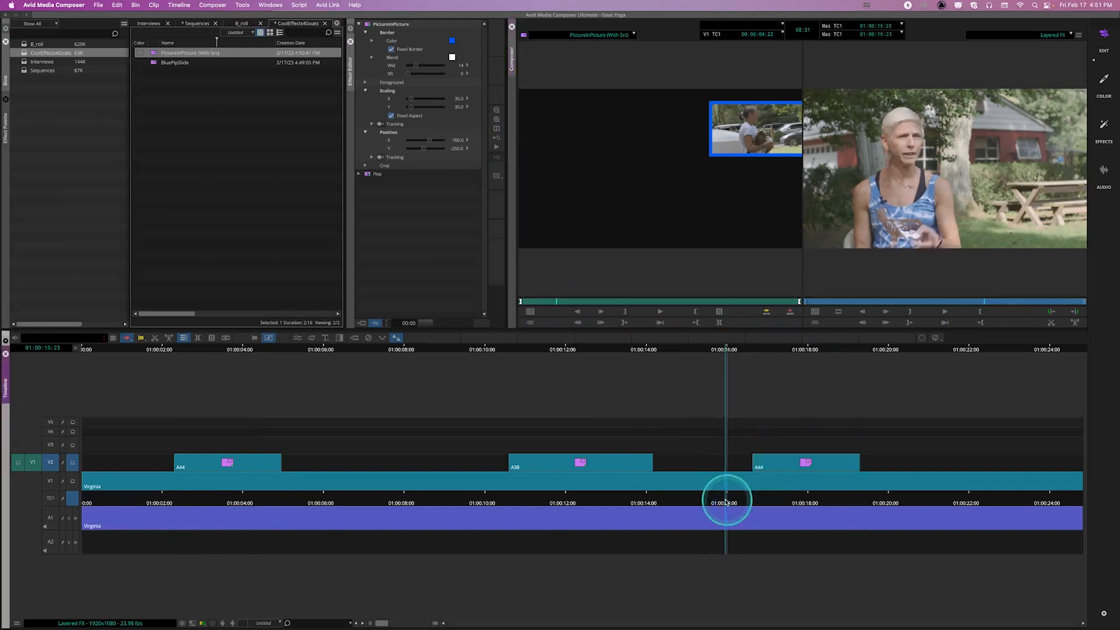
key("space")
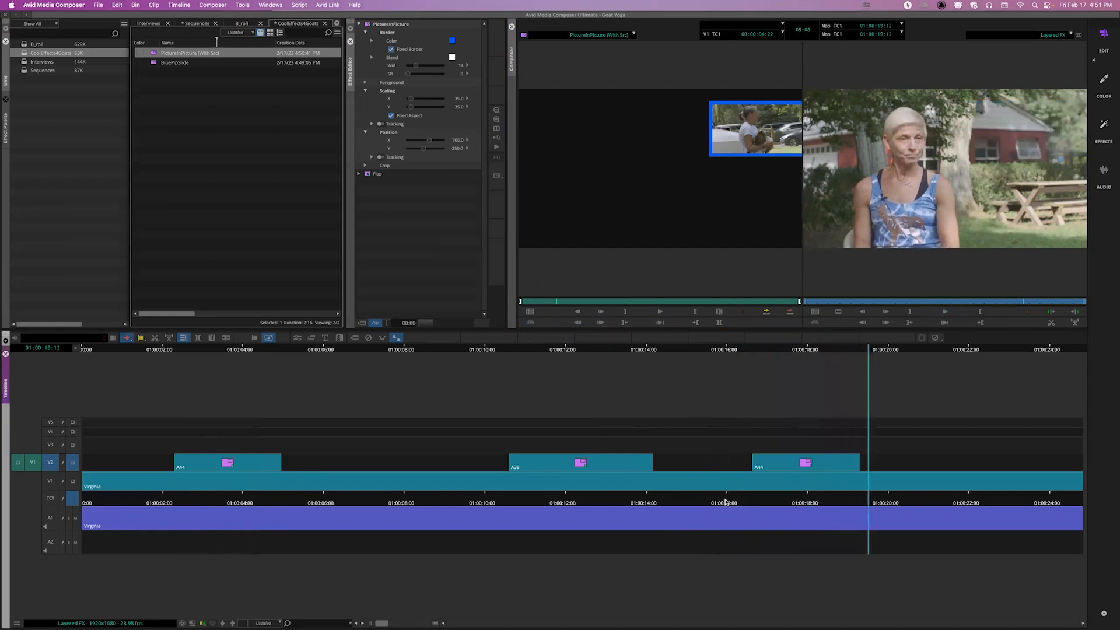
key("super+z")
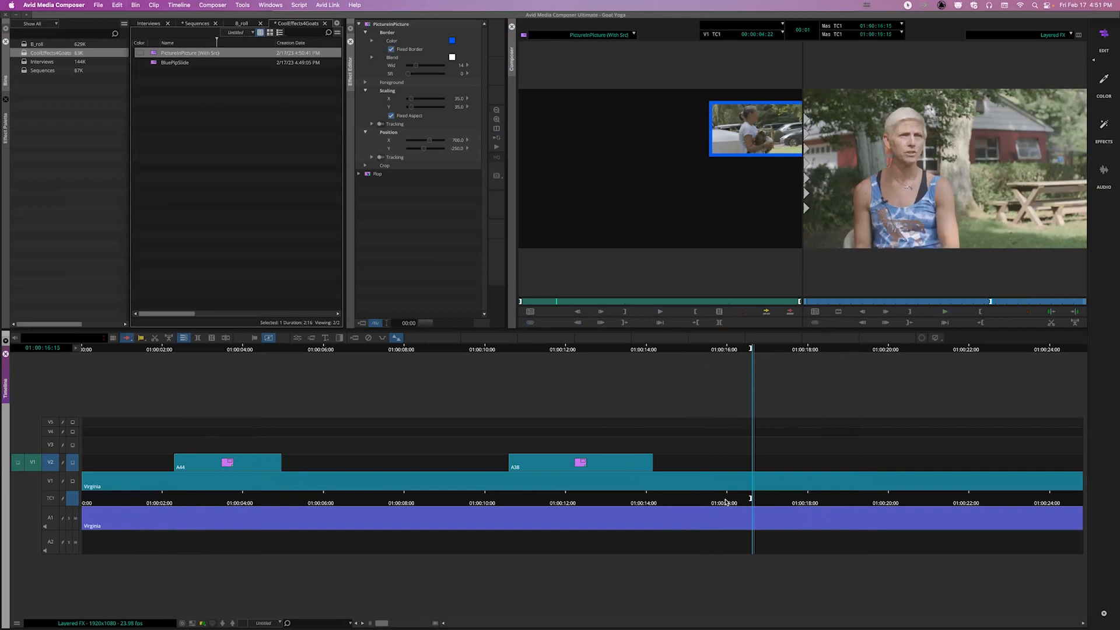